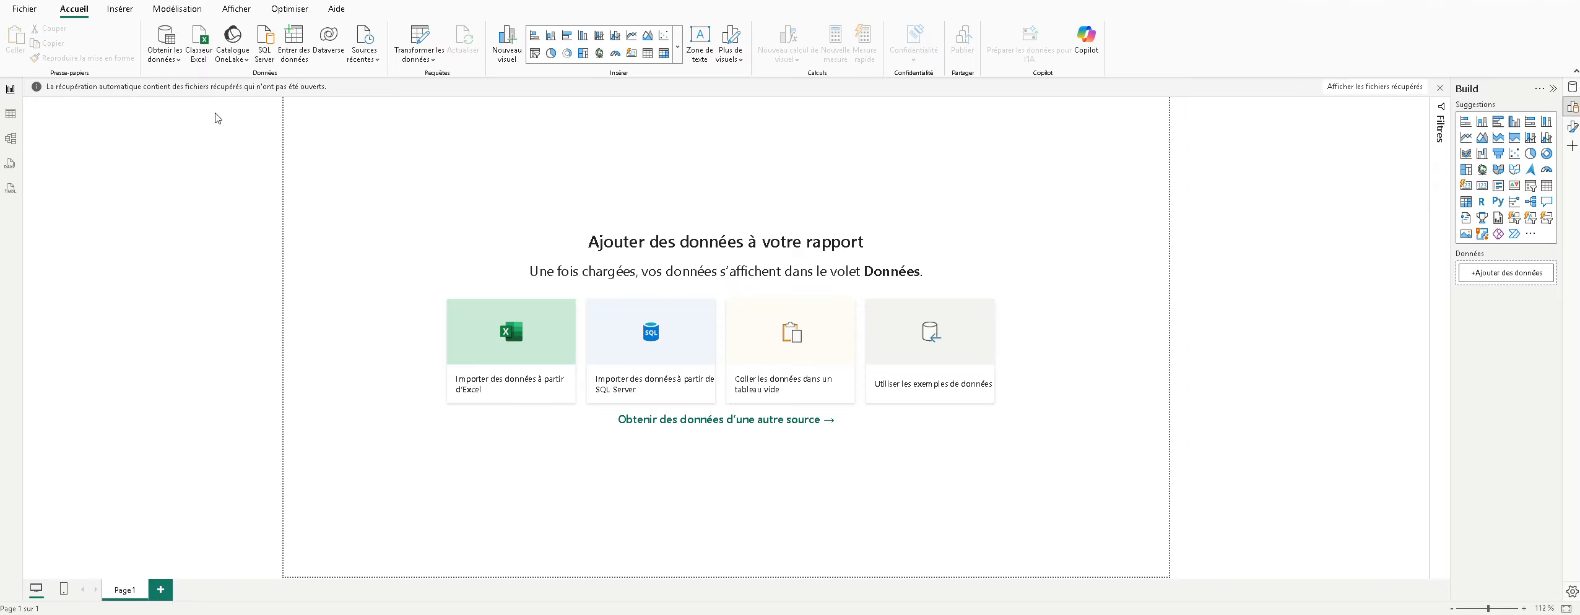
Step: Import pizzas.csv from the Pizza folder as a Text/CSV source and open it for data transformation
click(178, 64)
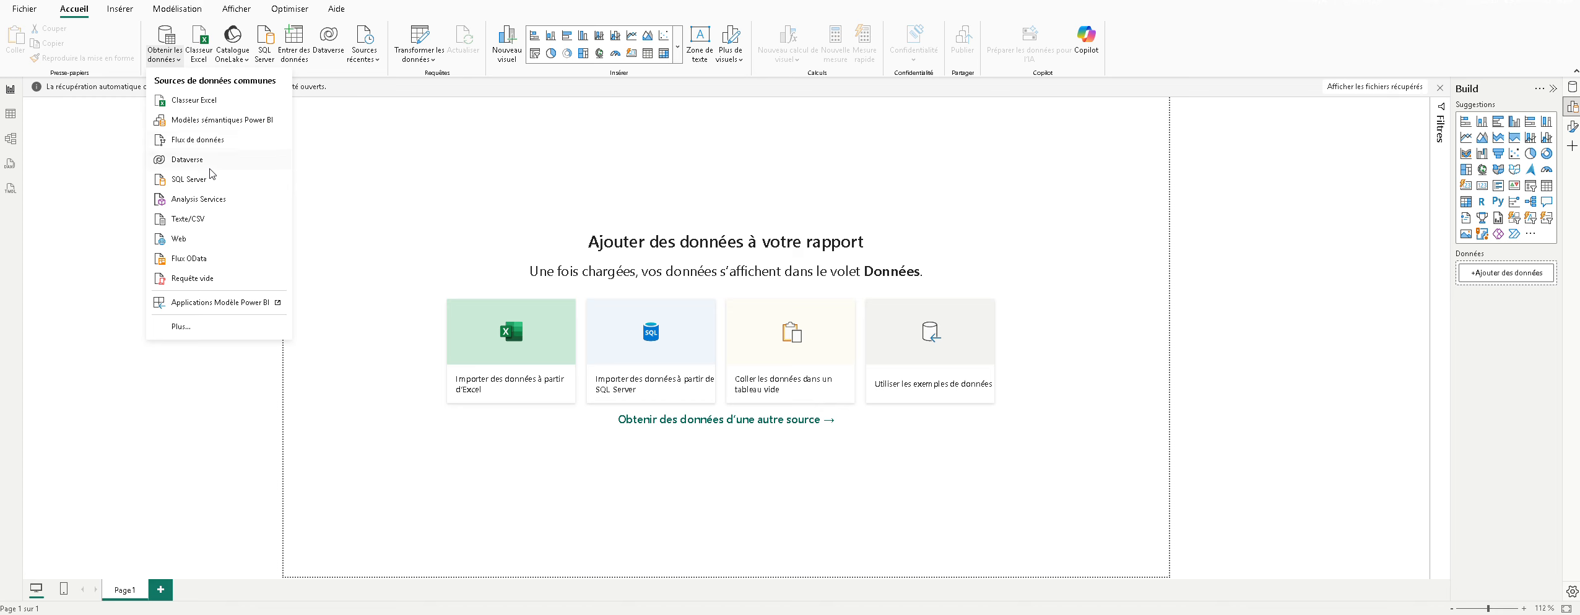
click(221, 218)
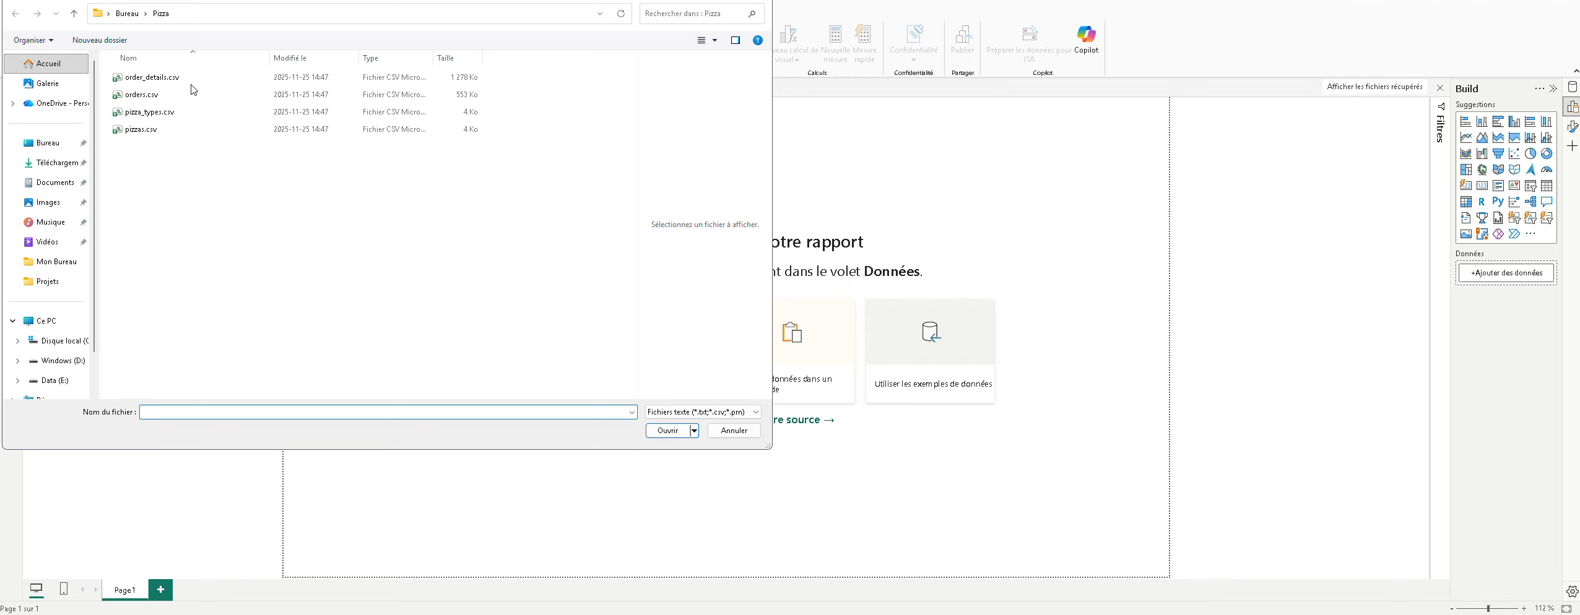
double_click(184, 128)
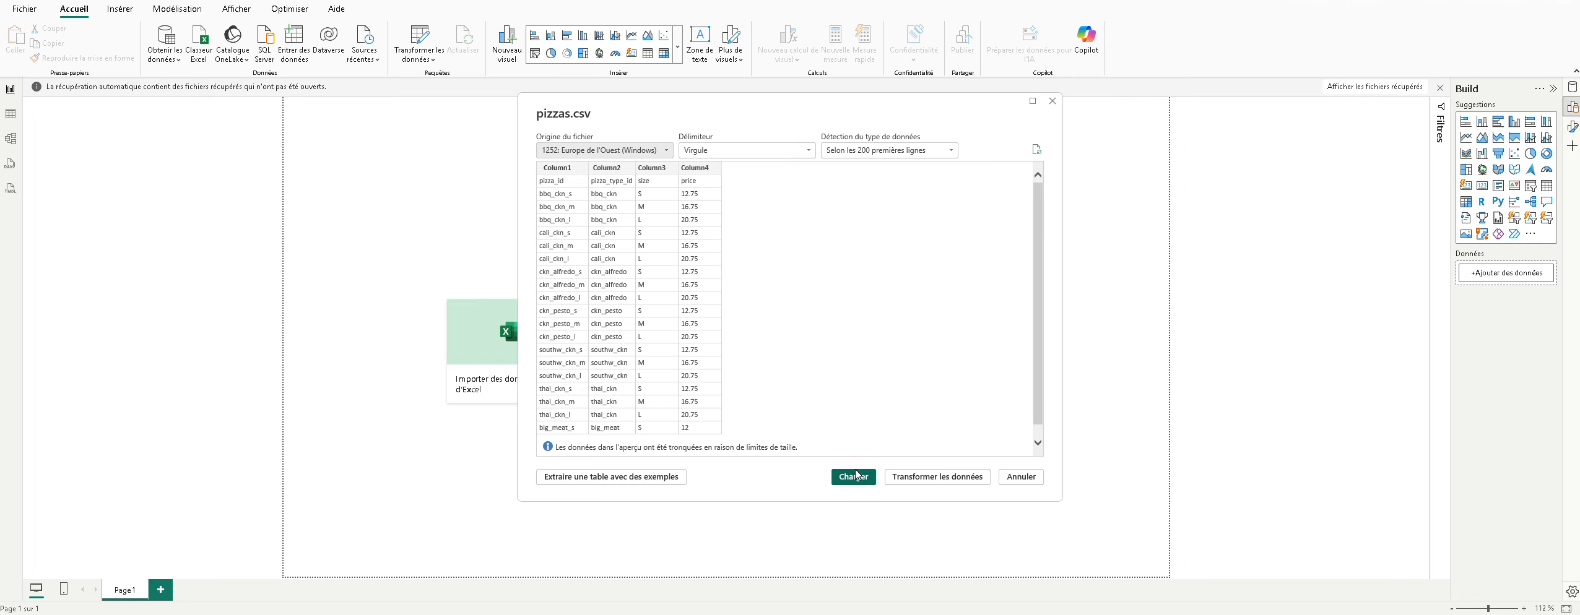
click(906, 477)
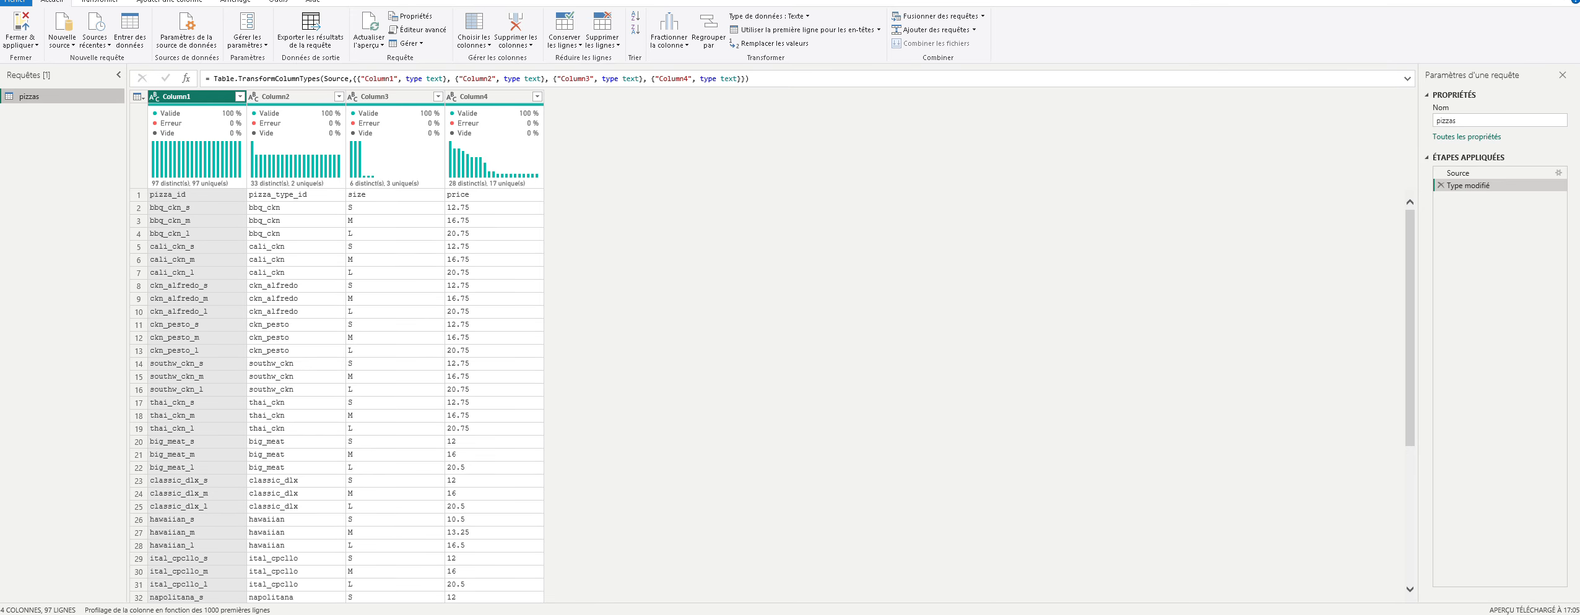
Step: Use the first row of the pizzas query as its column headers
click(100, 2)
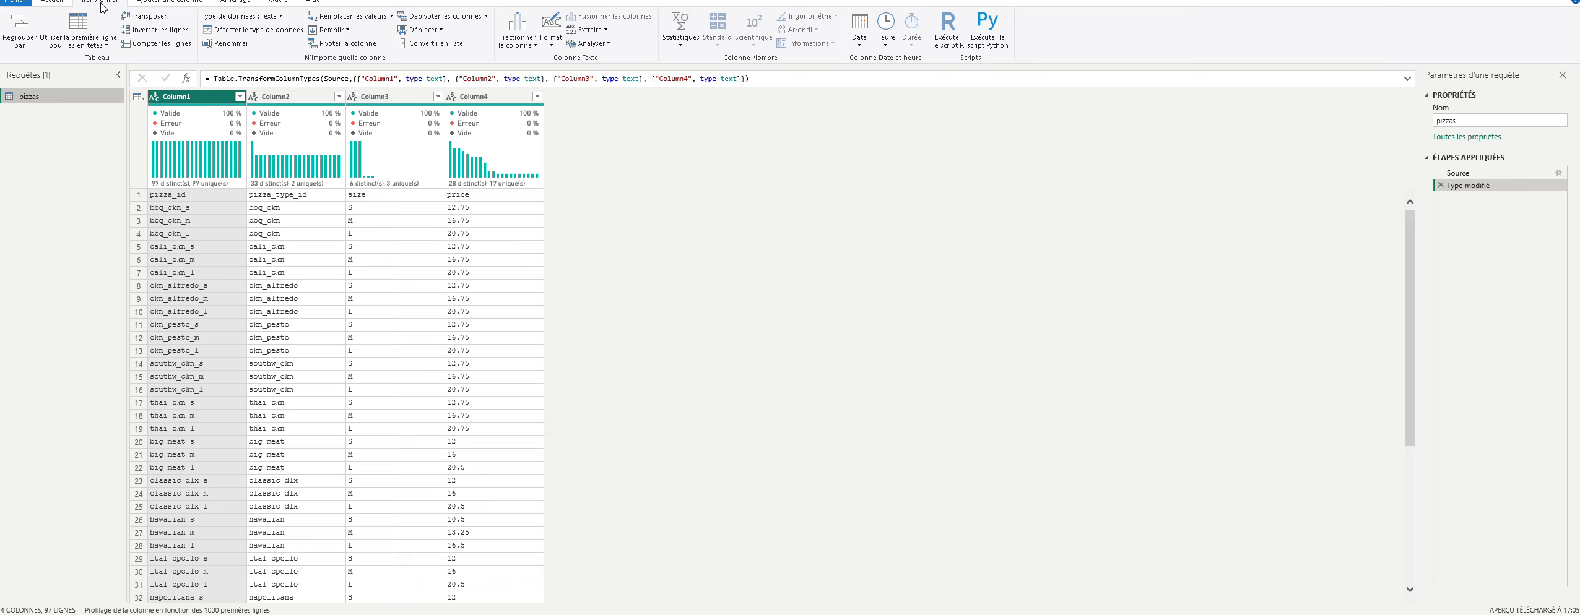
click(103, 44)
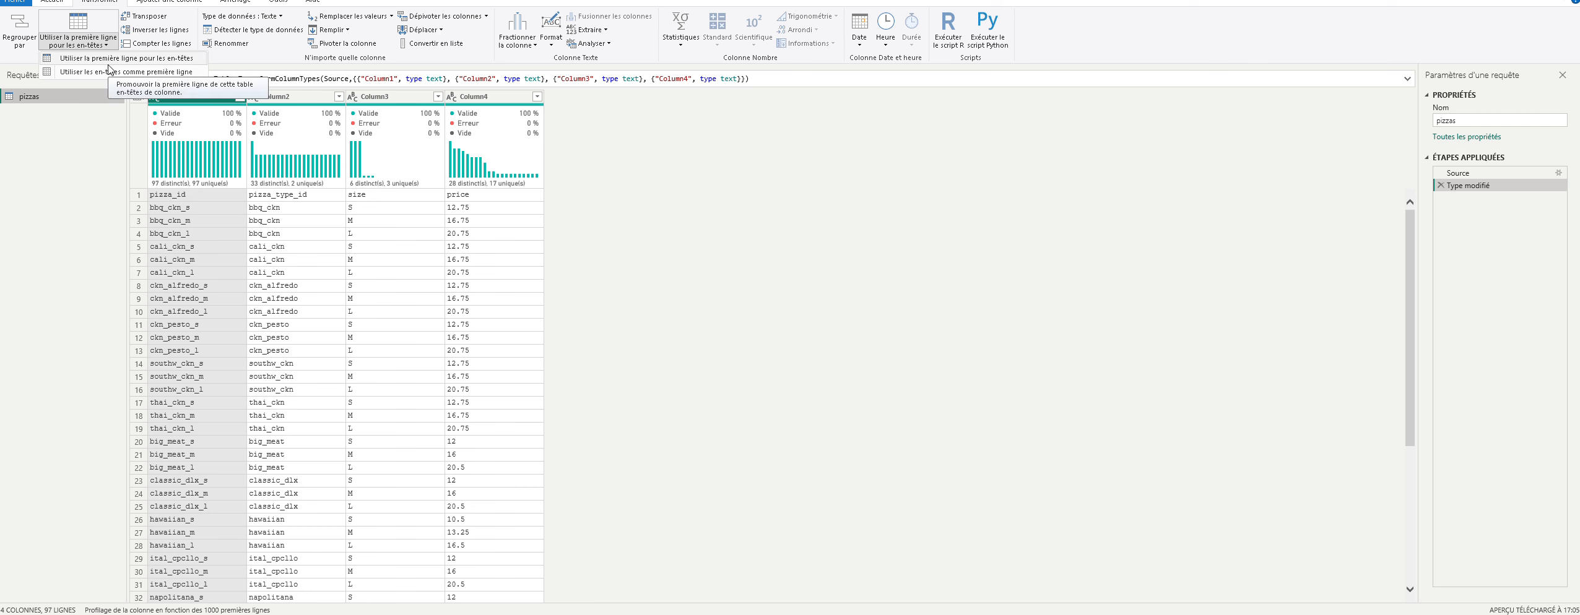
click(111, 62)
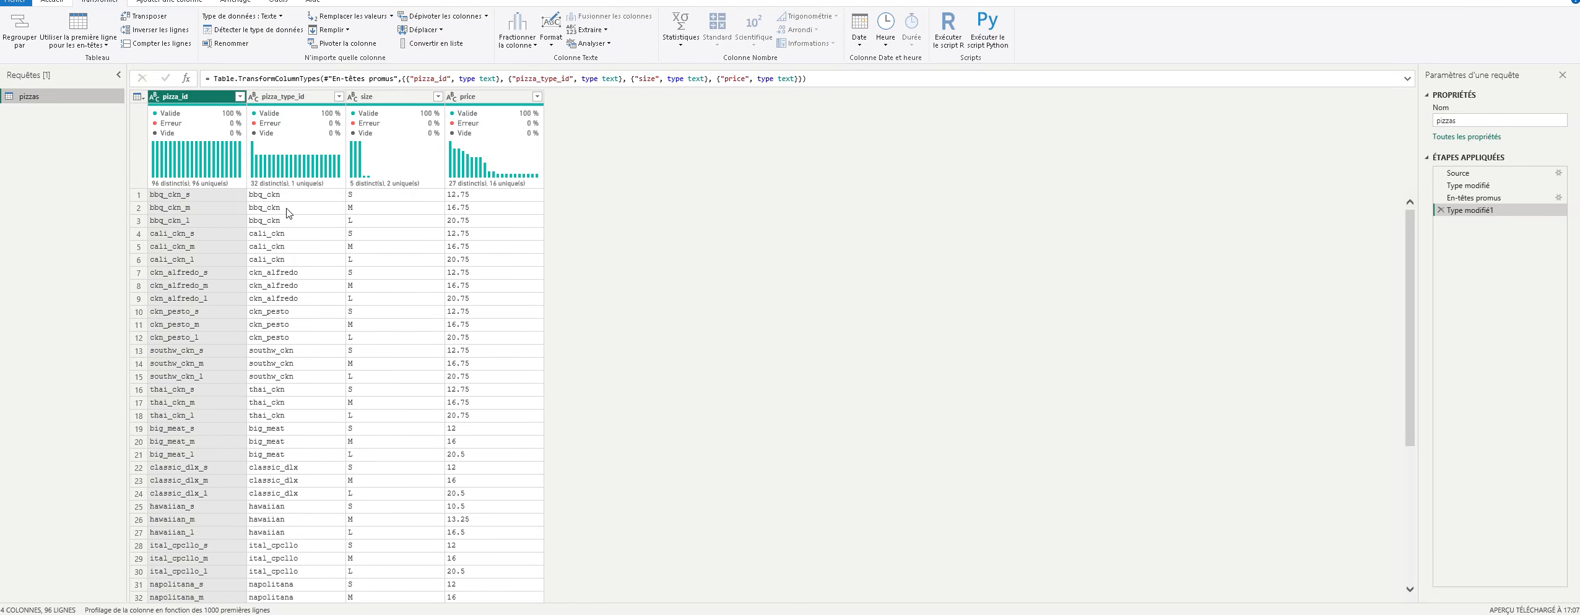
Step: Examine the rows of the pizzas query, the column profiles and the distinct values in the size column
scroll(286, 214, down, 10)
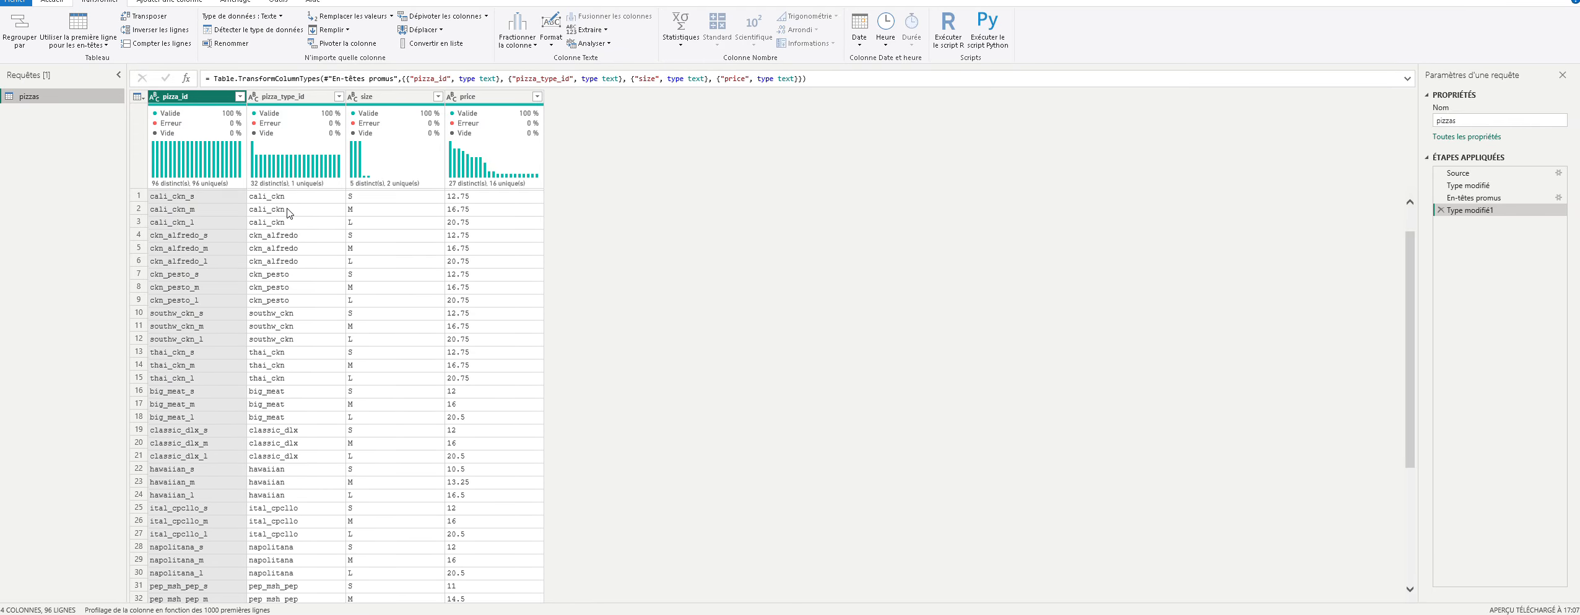
scroll(287, 214, down, 10)
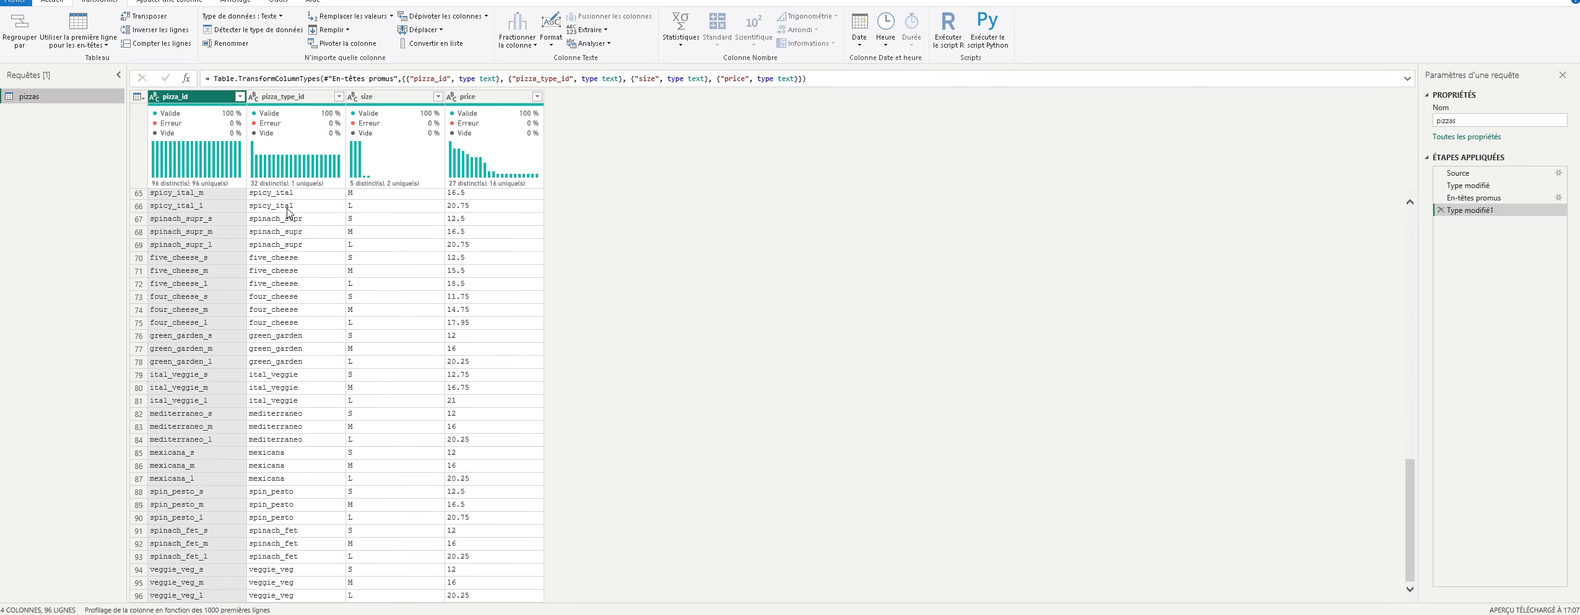
scroll(286, 211, up, 1)
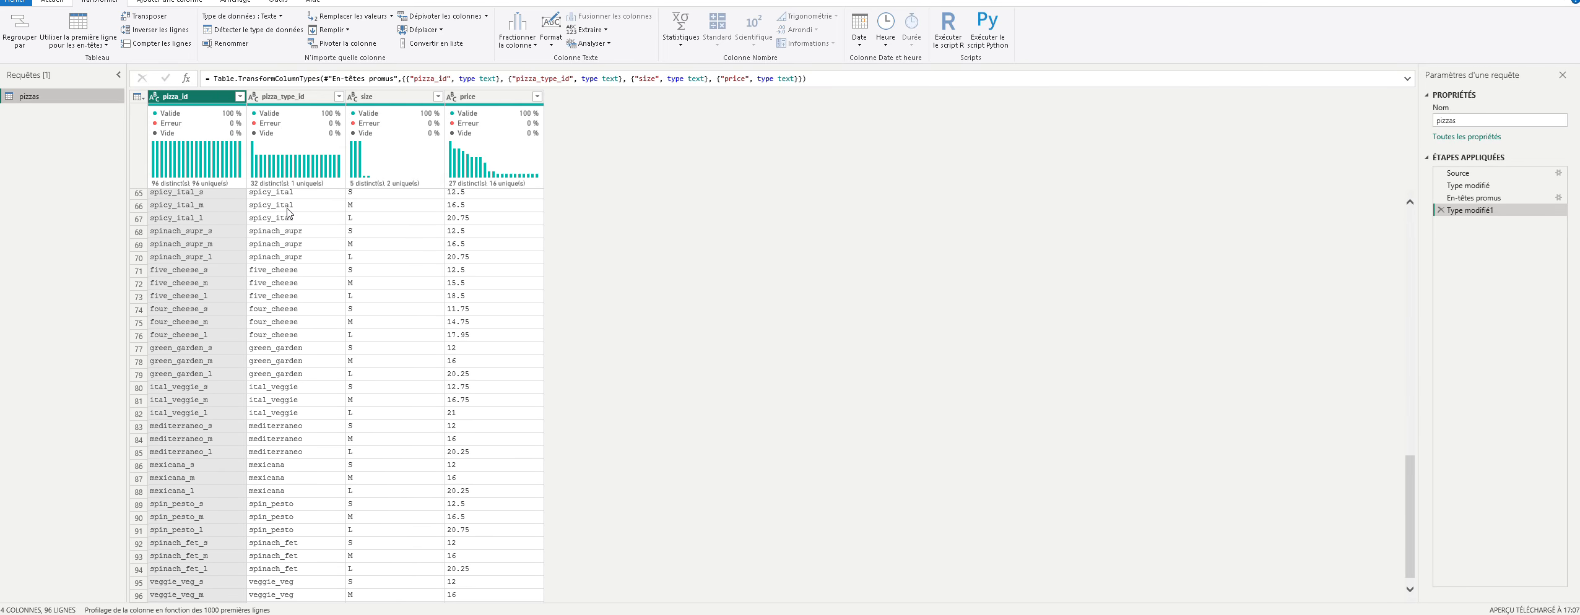
scroll(286, 211, down, 1)
click(504, 96)
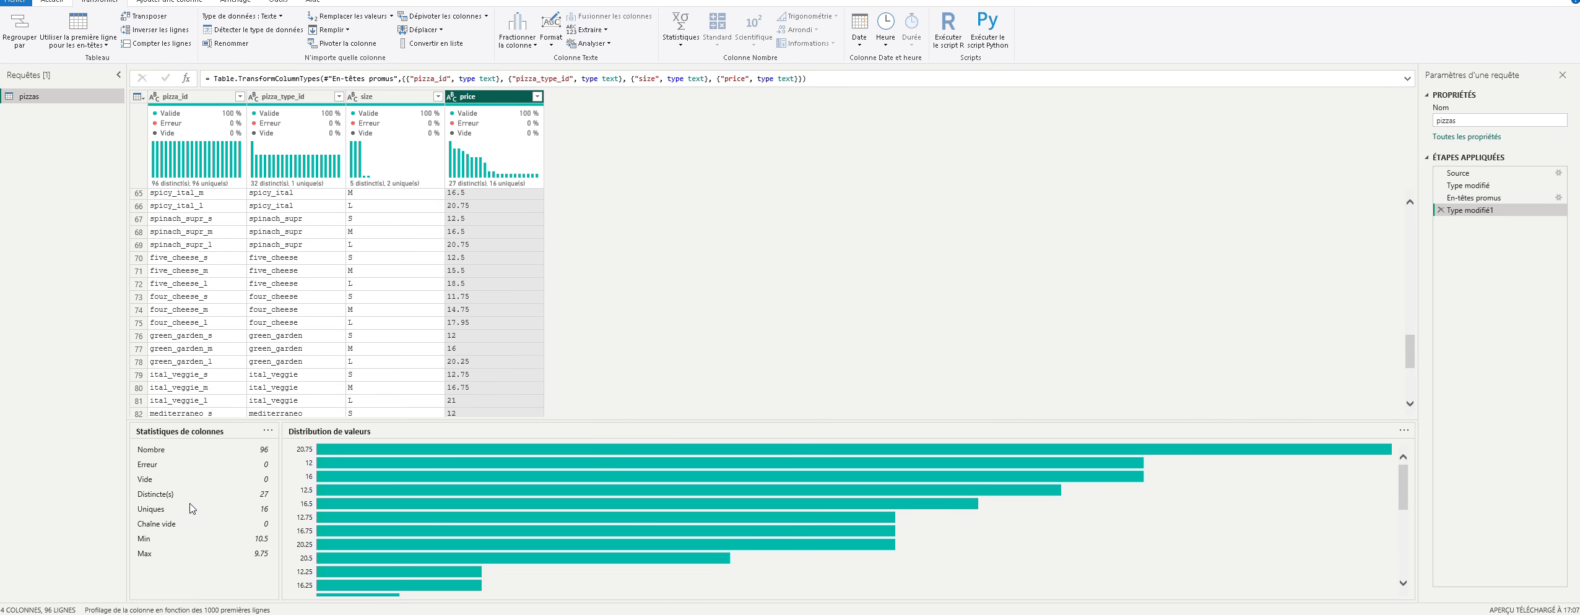
click(437, 97)
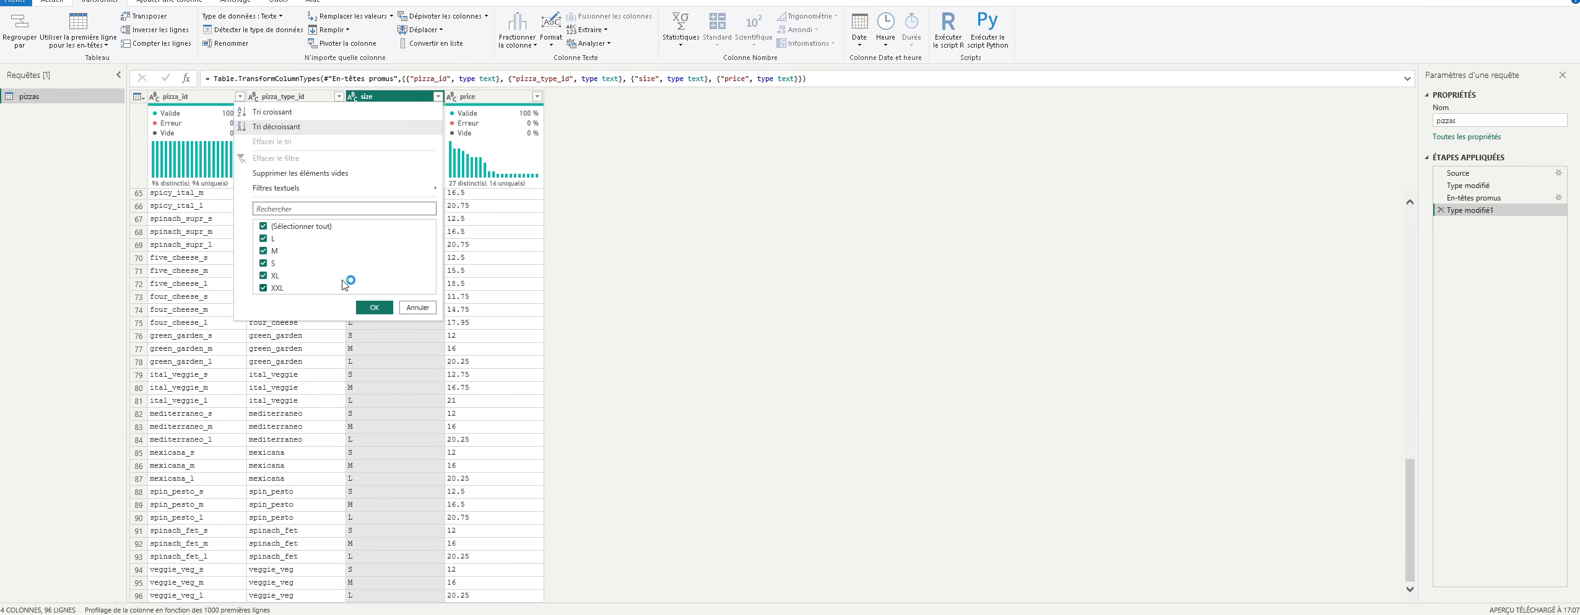
click(426, 309)
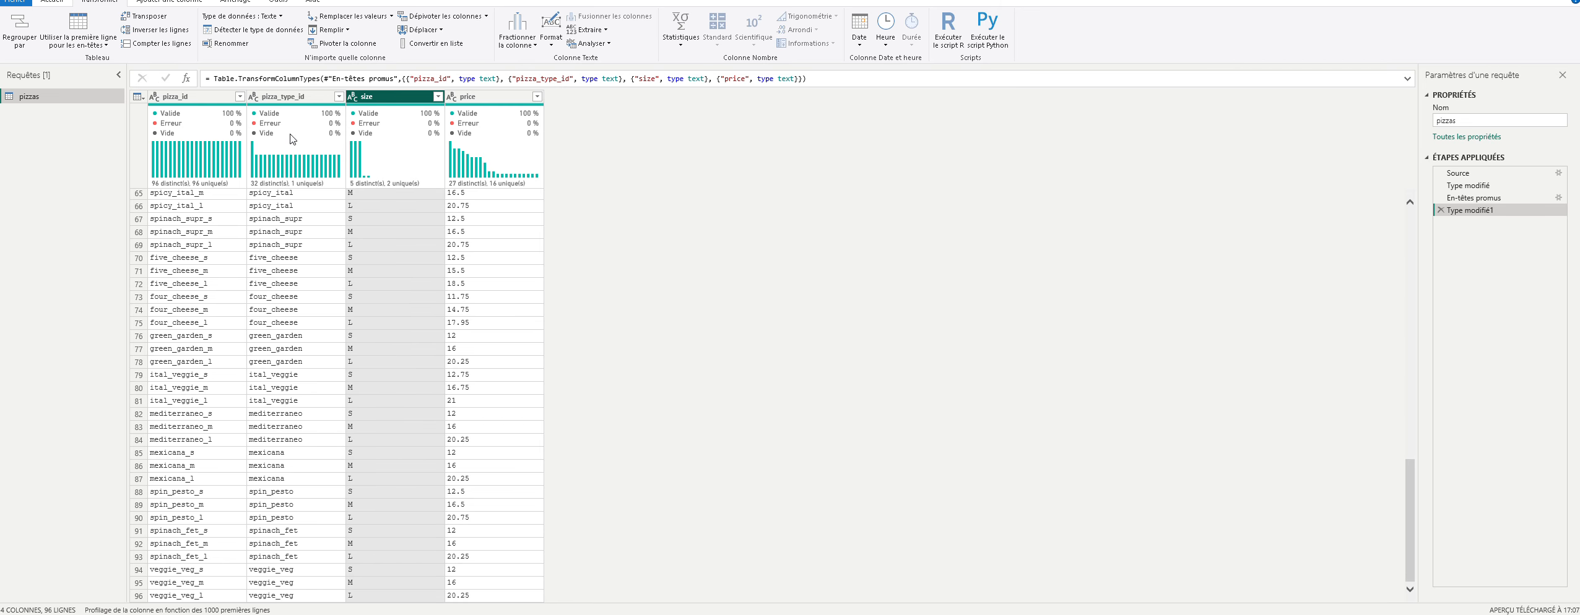
click(279, 98)
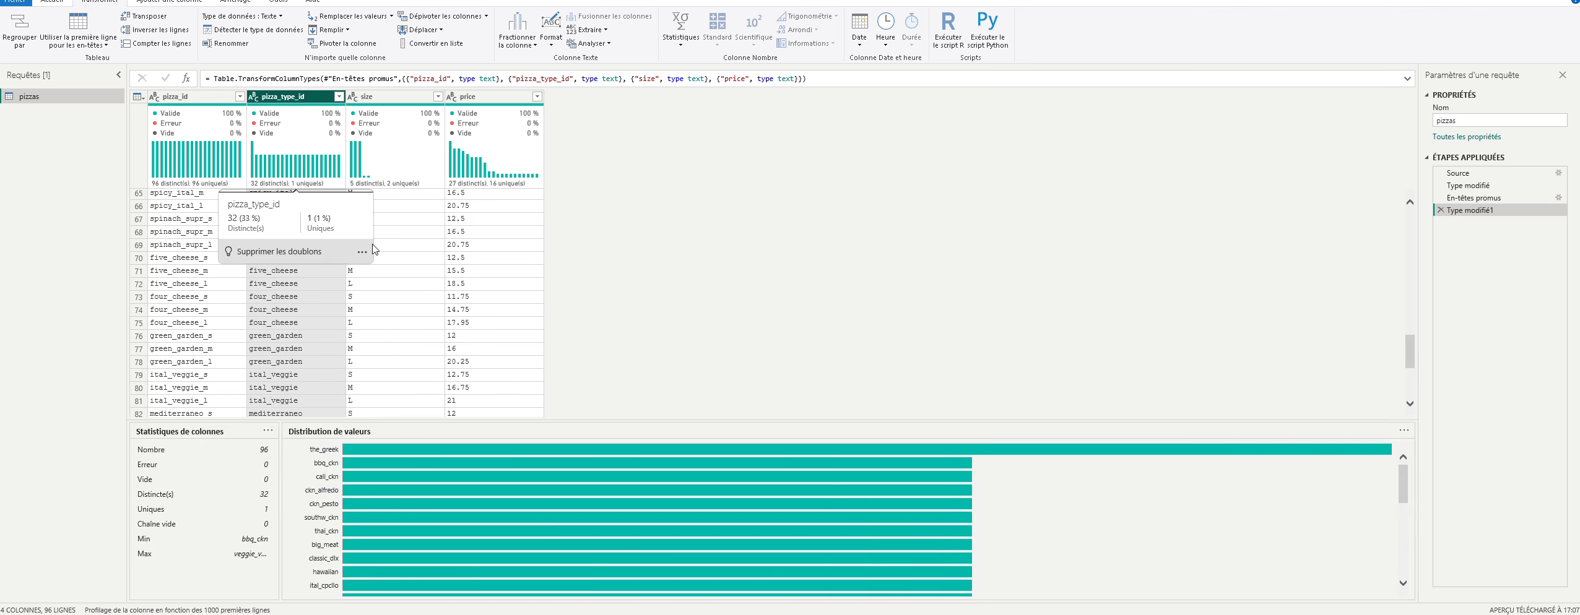
click(212, 99)
click(489, 98)
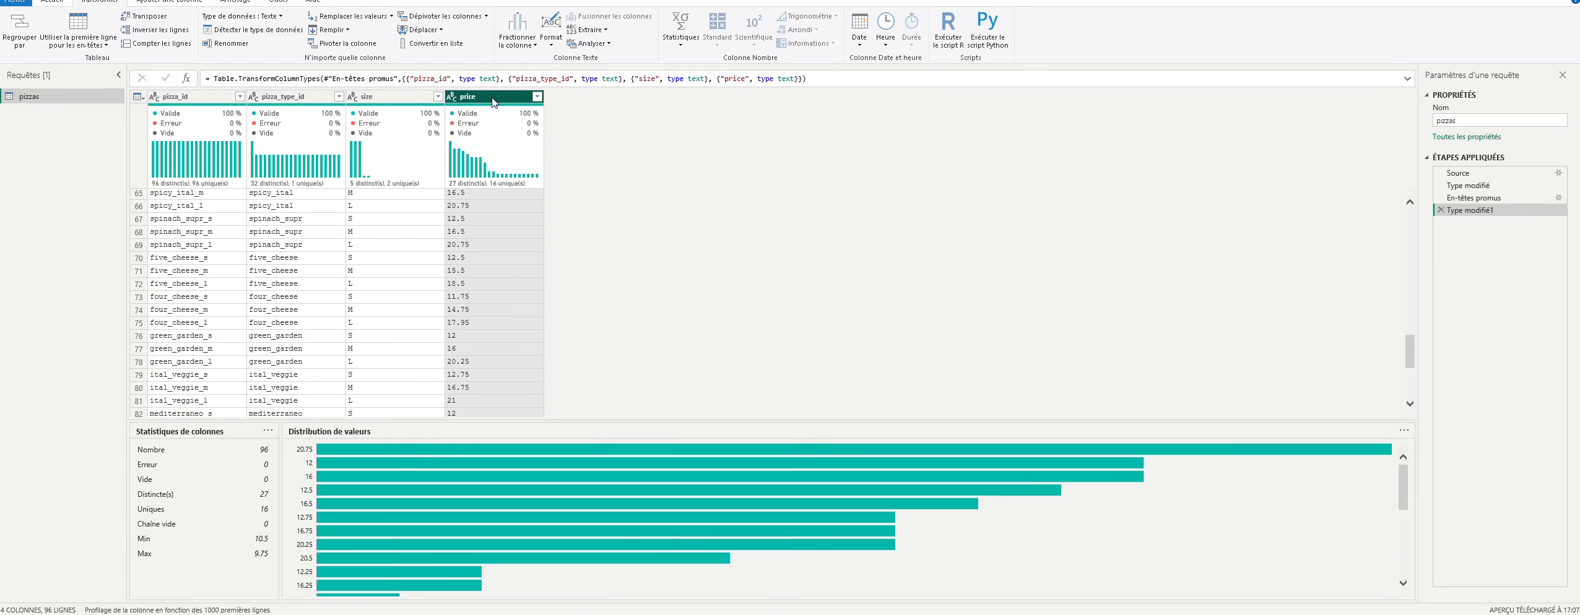
Step: Review the filter values of the price column and apply the filter with all values selected
click(537, 97)
click(537, 98)
click(54, 3)
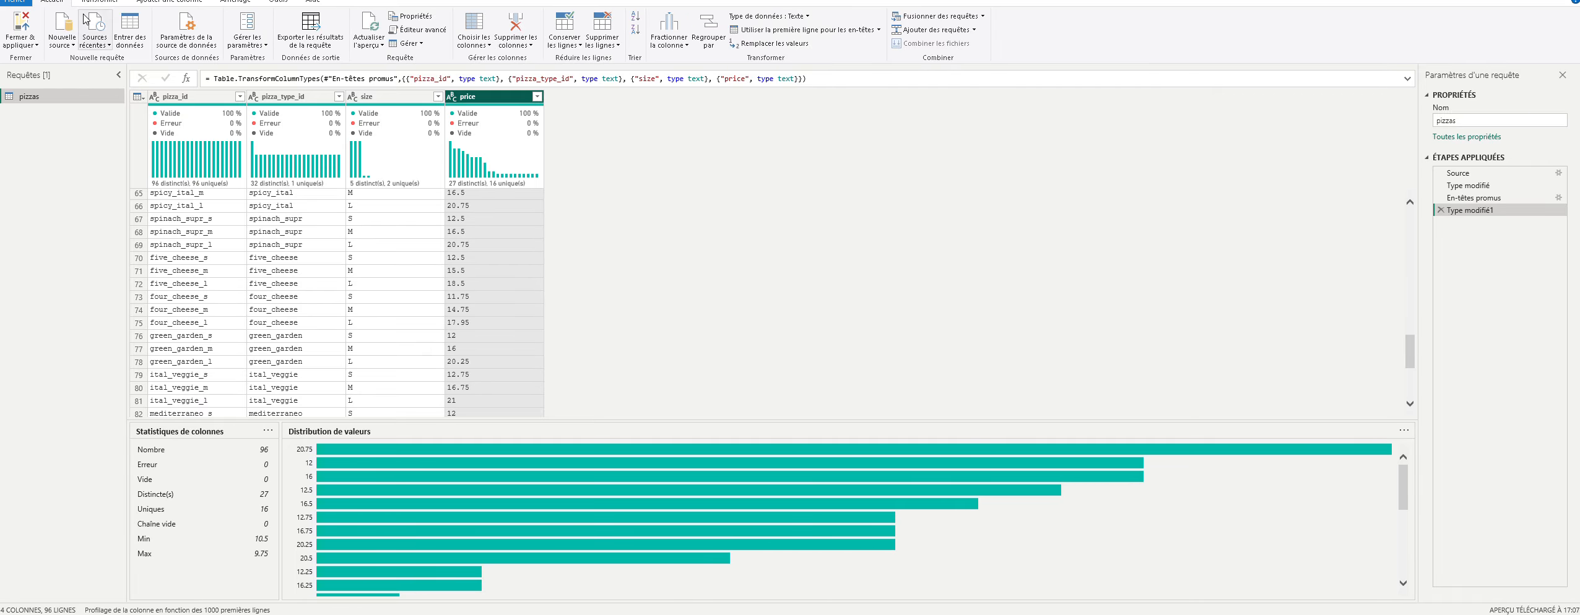
mouse_move(494, 116)
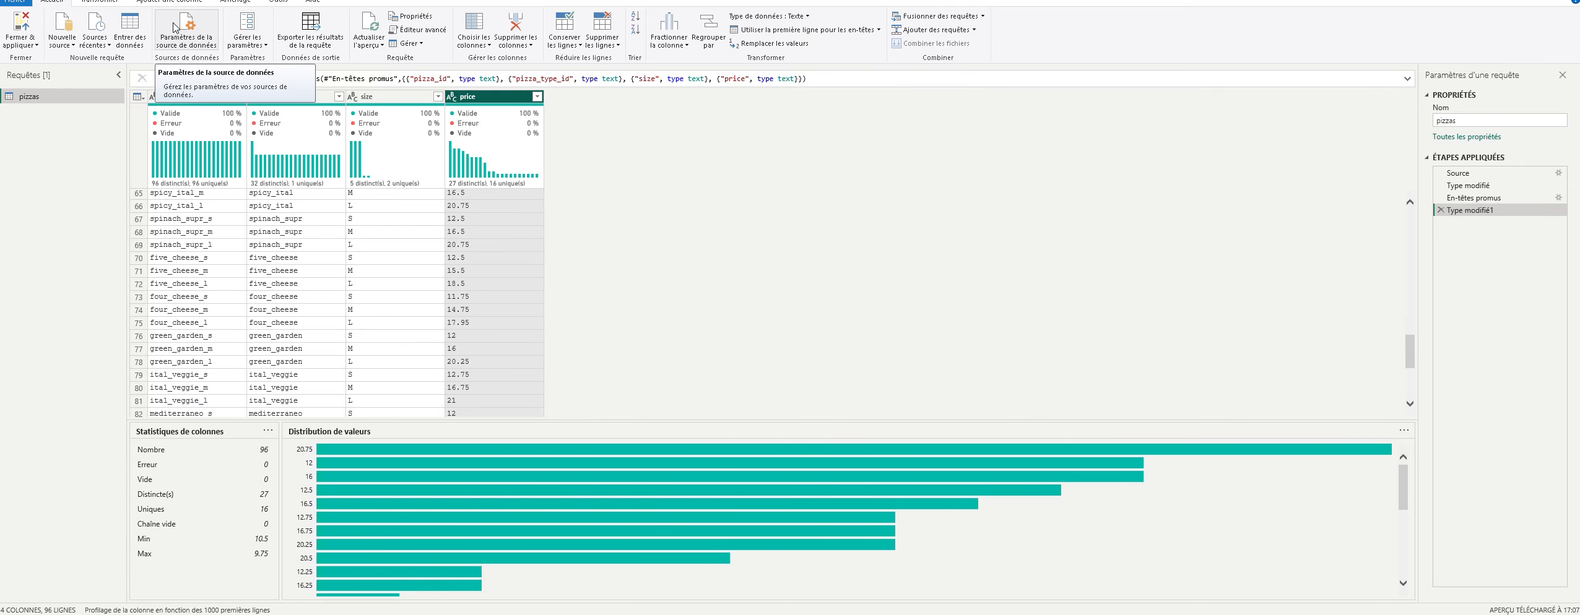
click(124, 2)
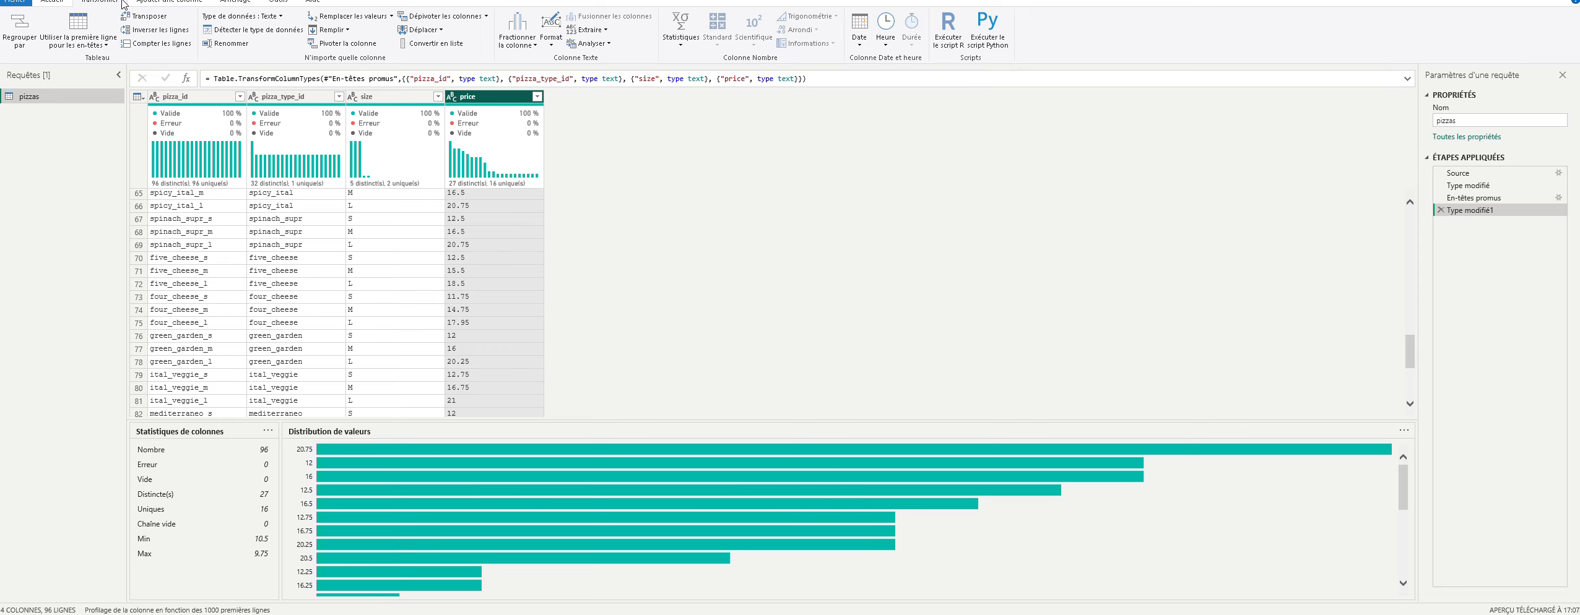
click(538, 97)
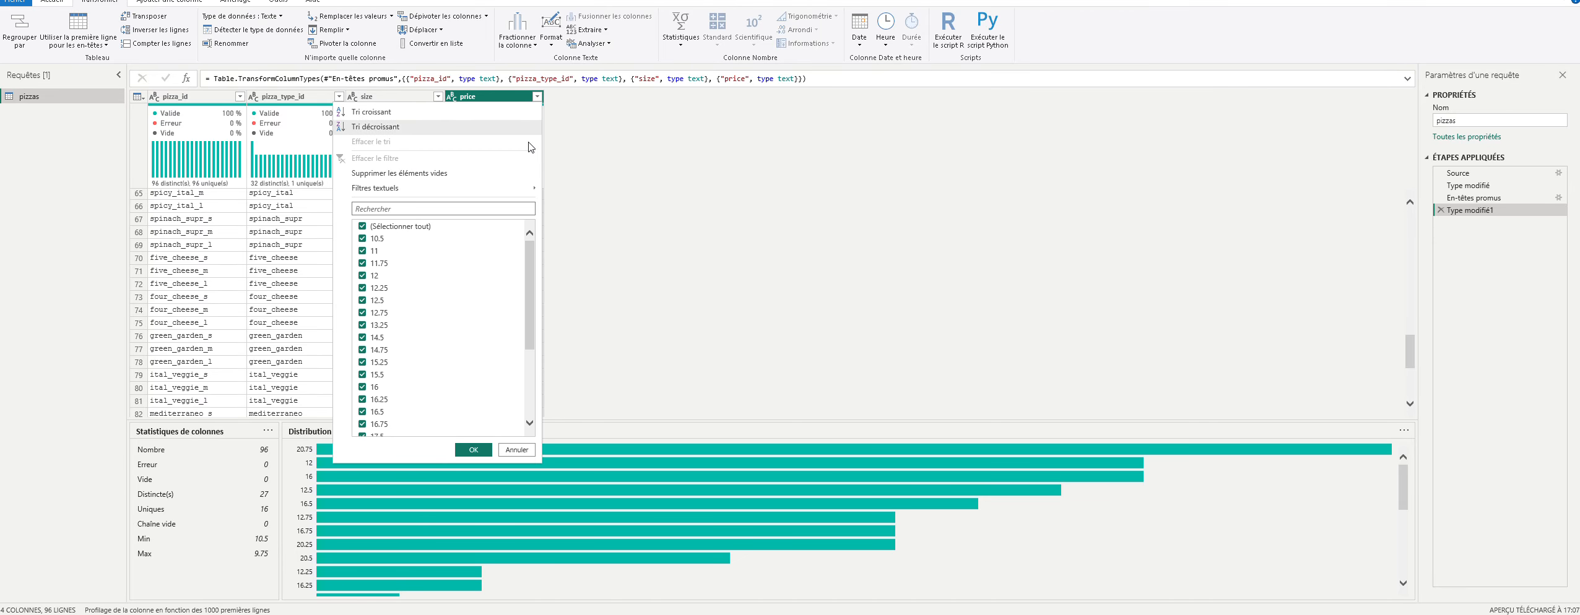
scroll(495, 305, down, 4)
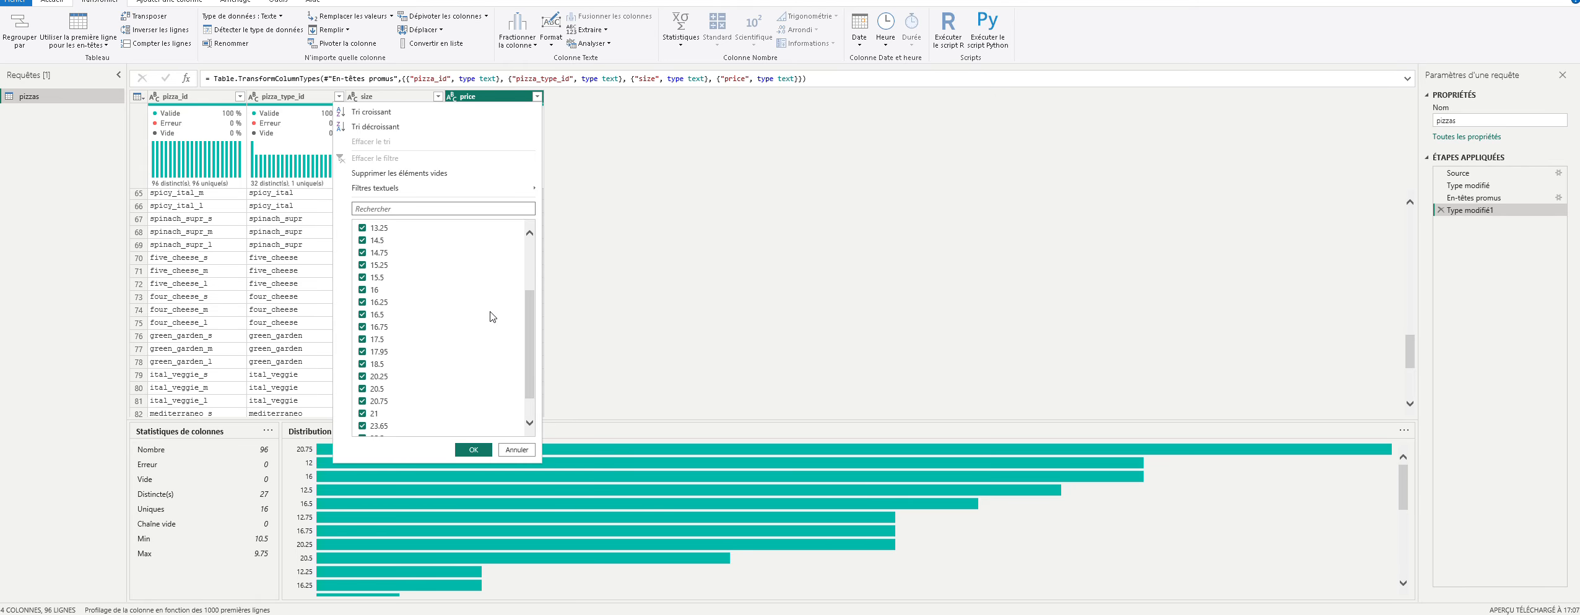
click(474, 450)
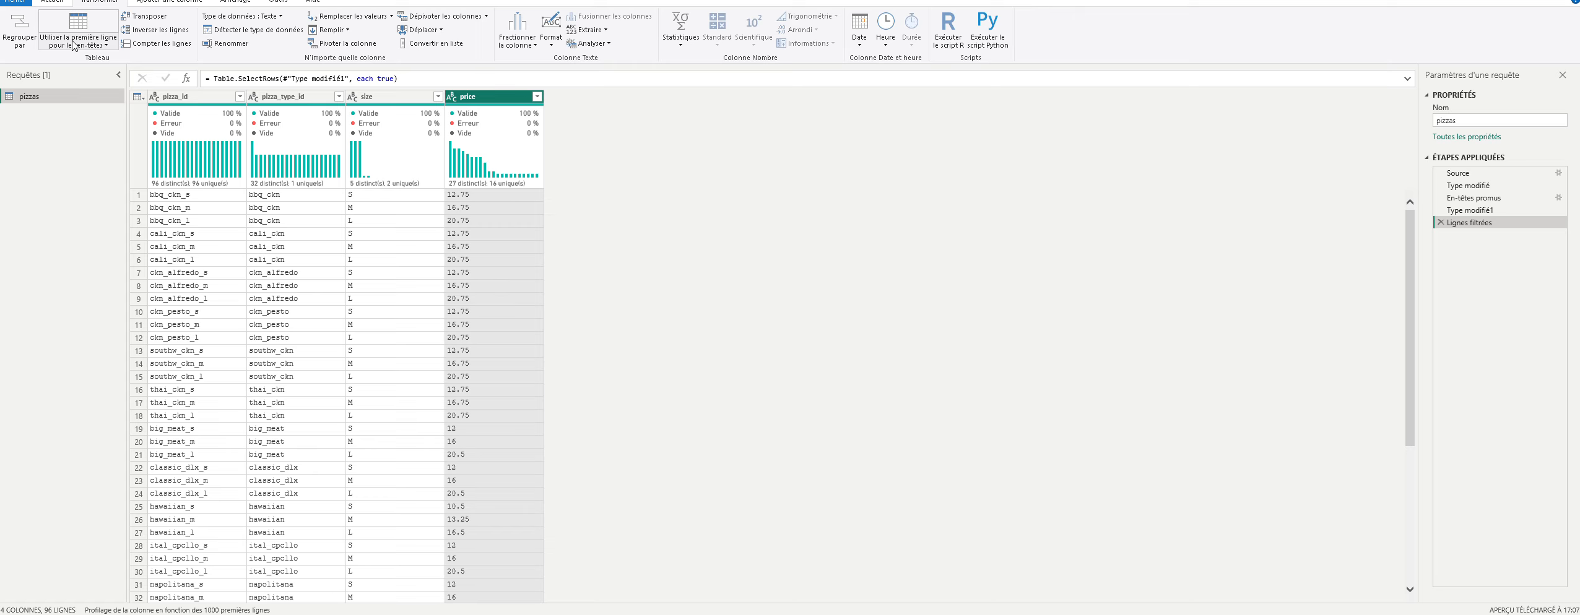
Step: Close the query editor, applying the changes, and expand the pizzas table to list its fields
click(59, 2)
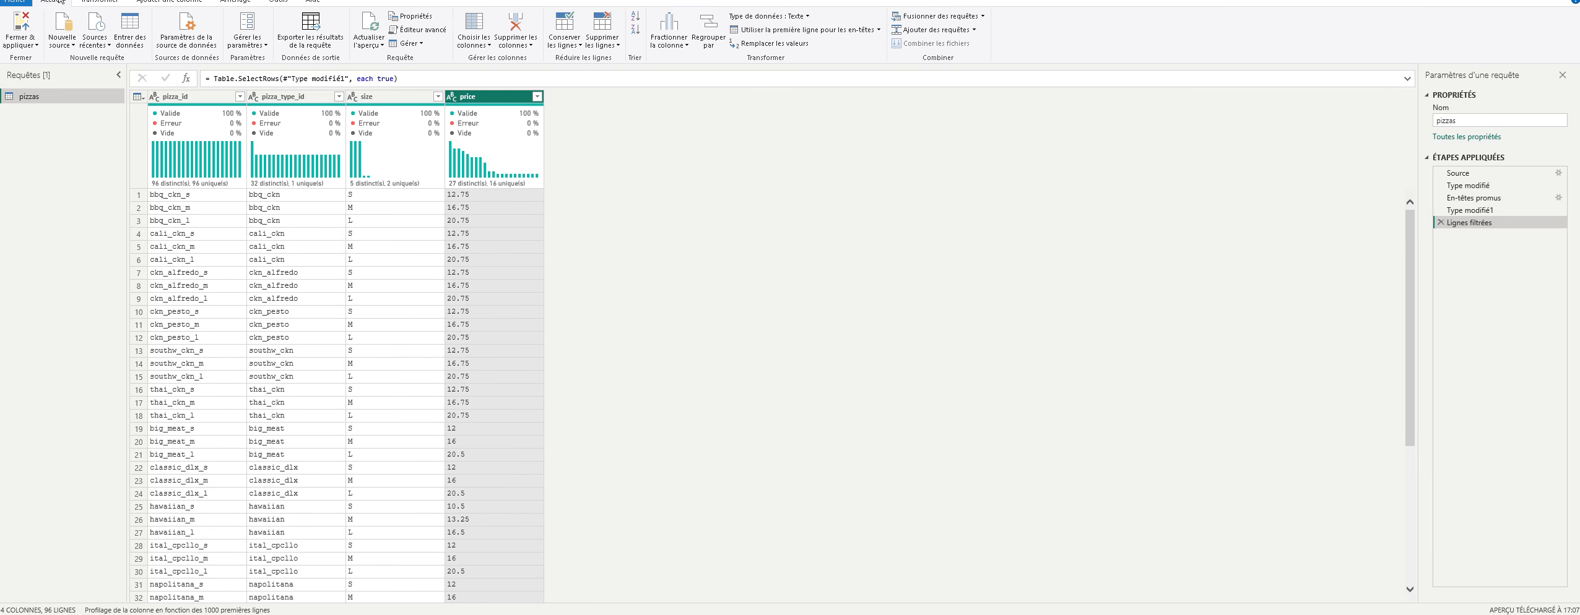
click(30, 45)
click(38, 59)
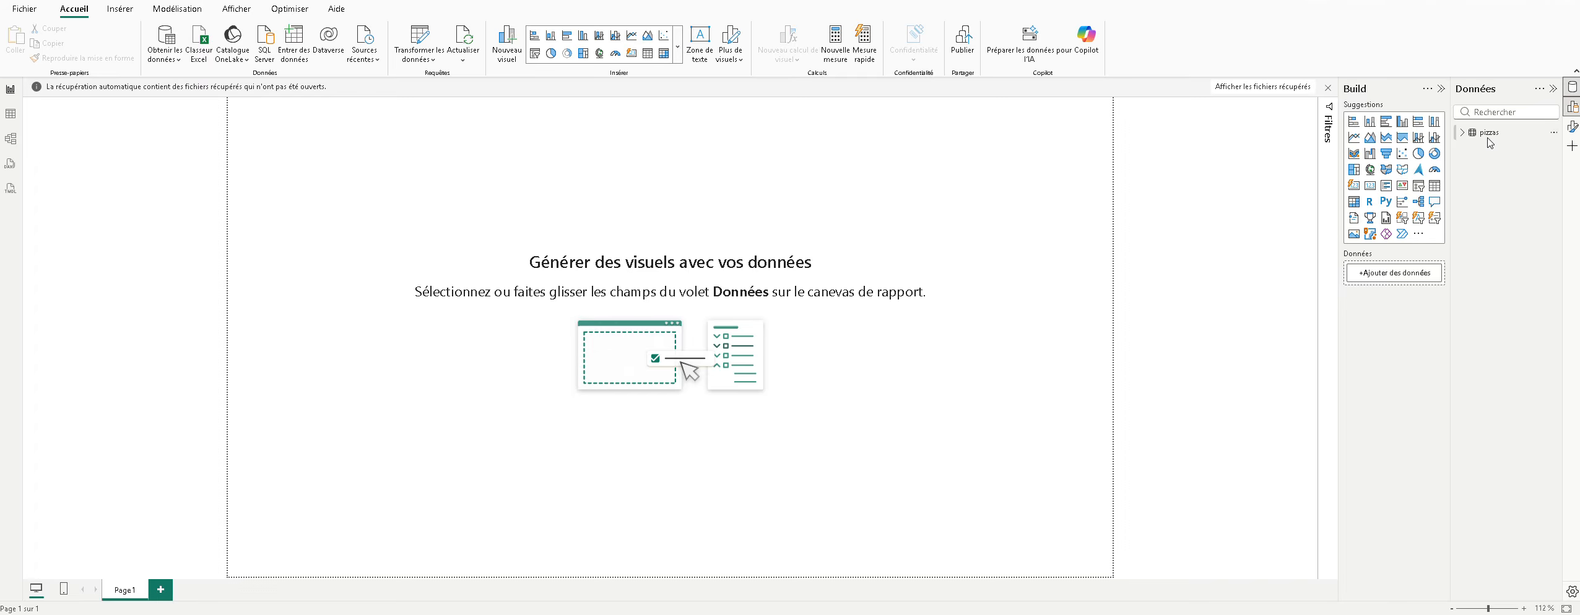
click(1461, 132)
click(24, 9)
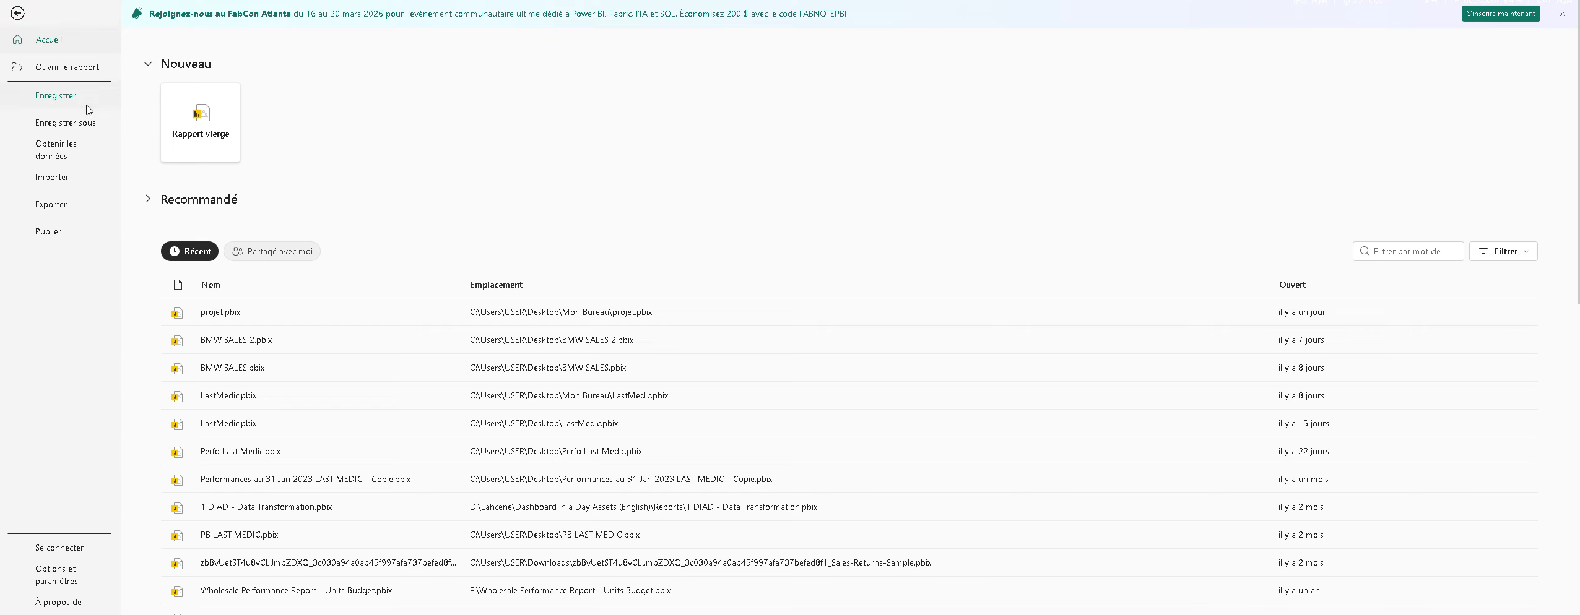
click(17, 13)
Step: Import pizza_types.csv from the Pizza folder as a Text/CSV source and open it for data transformation
click(164, 55)
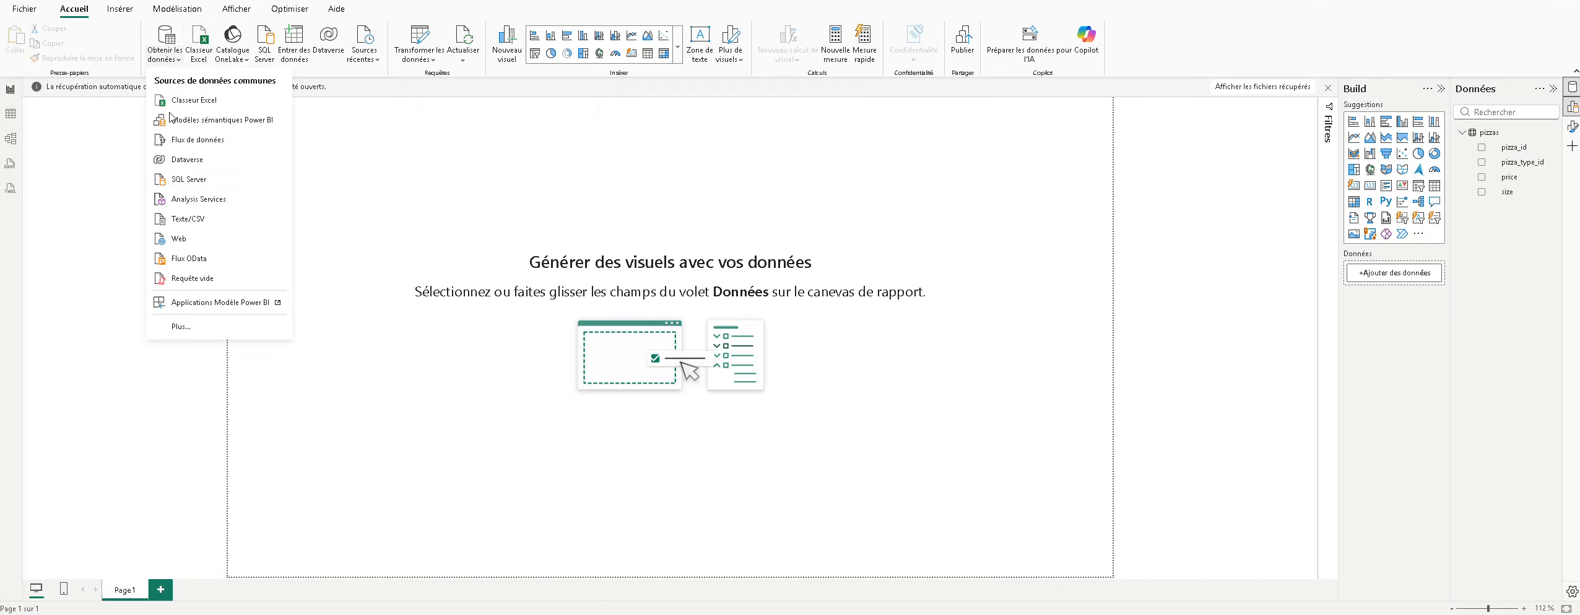
click(214, 217)
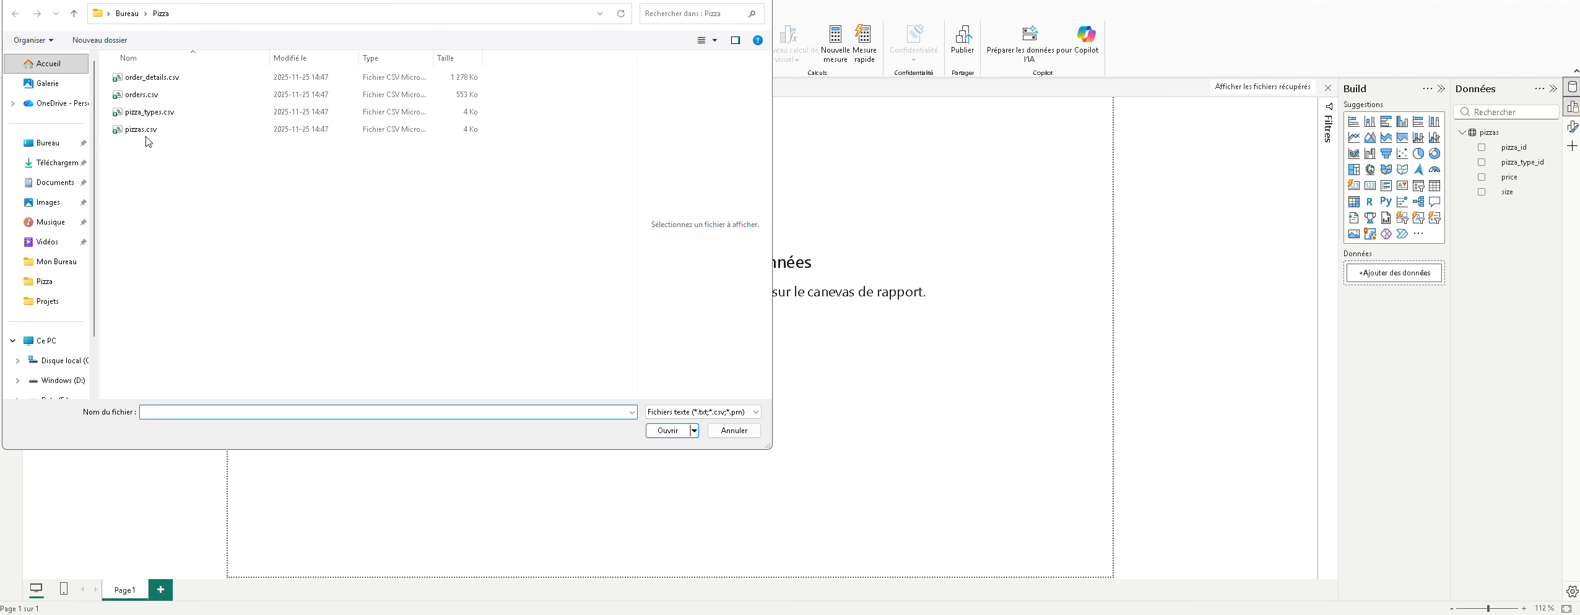
double_click(152, 113)
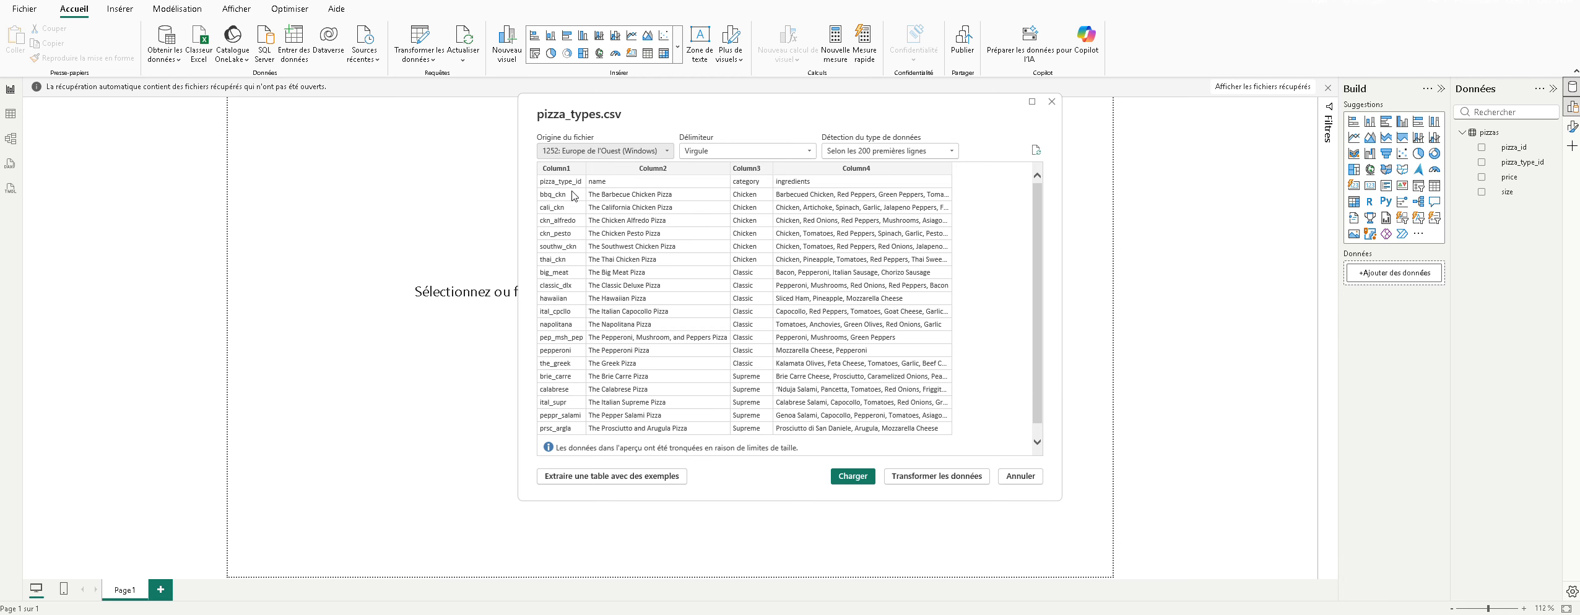
click(921, 478)
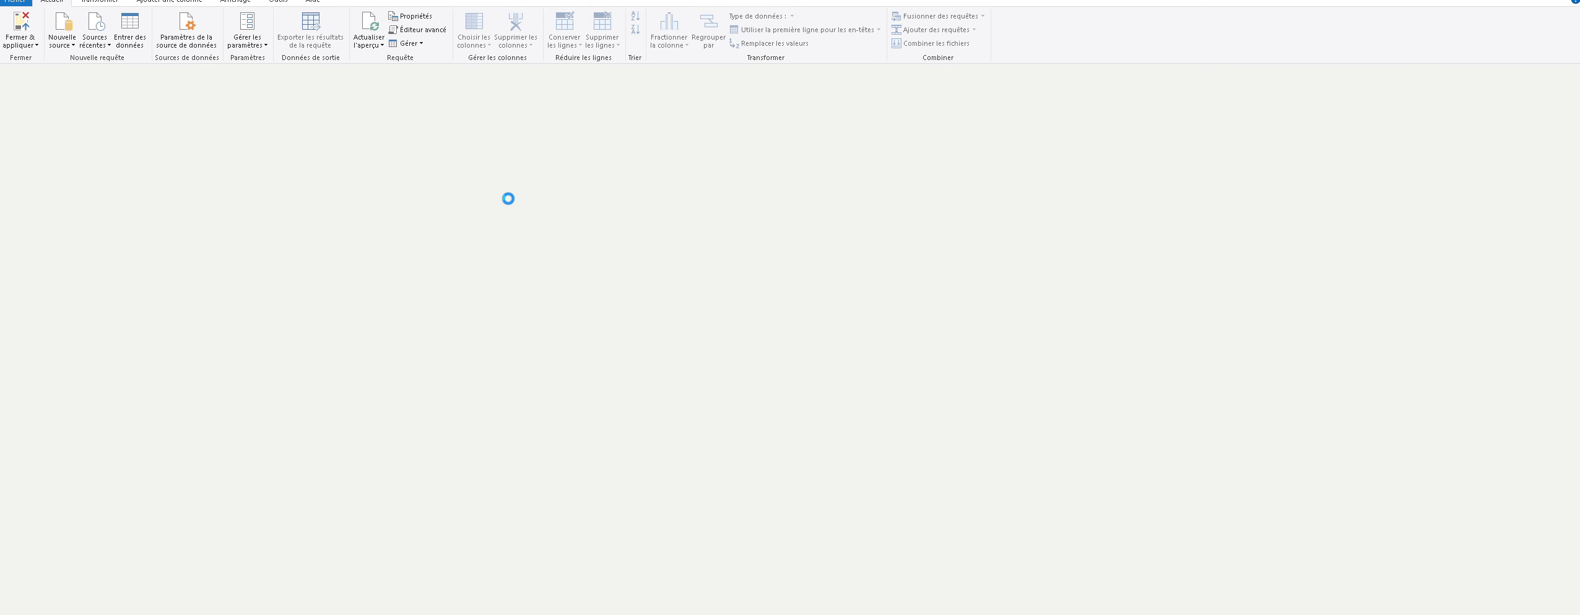
Step: Promote the first row of the pizza_types query to column headers
click(99, 2)
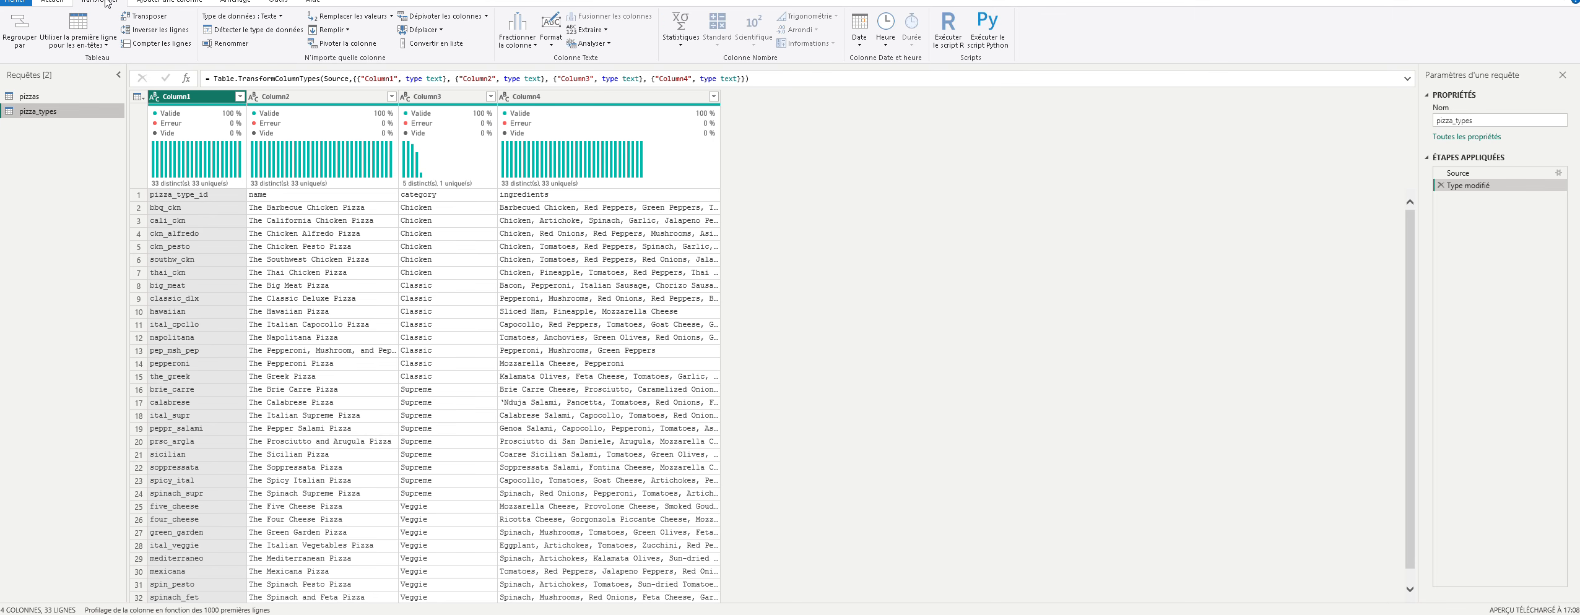
click(106, 45)
click(113, 61)
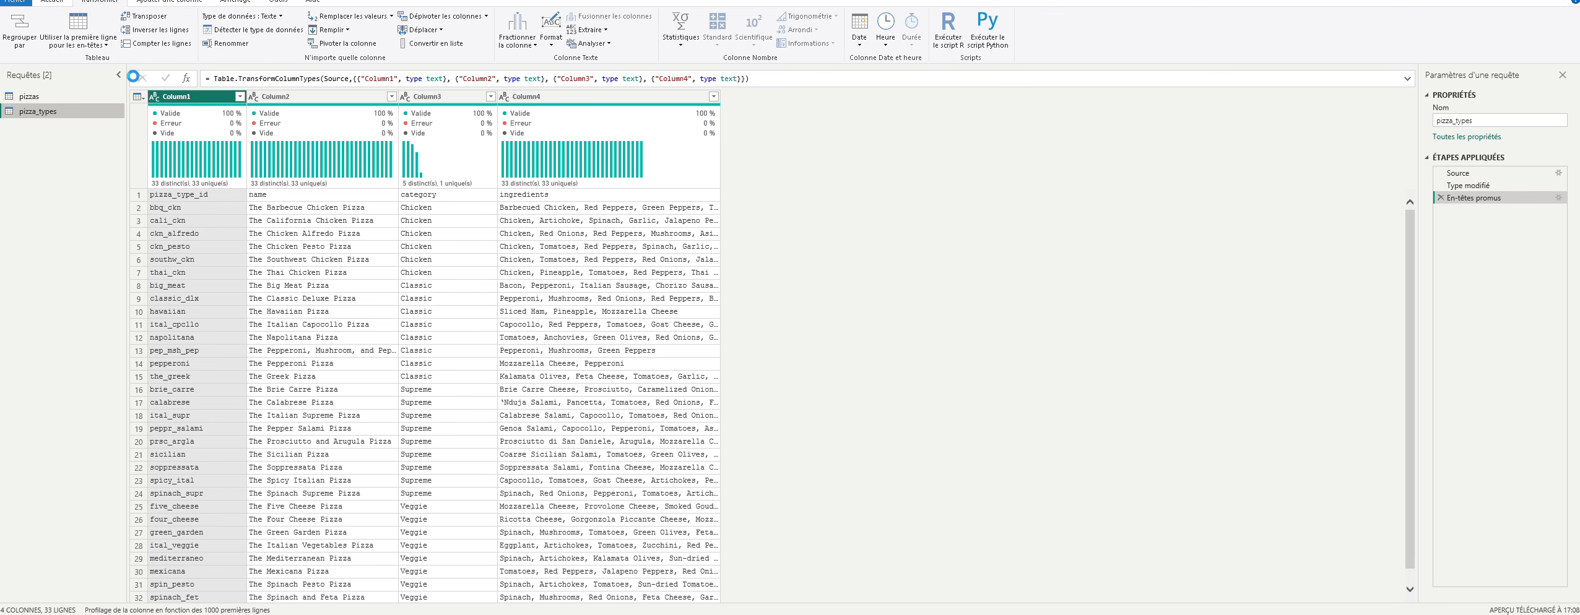
click(239, 96)
click(239, 99)
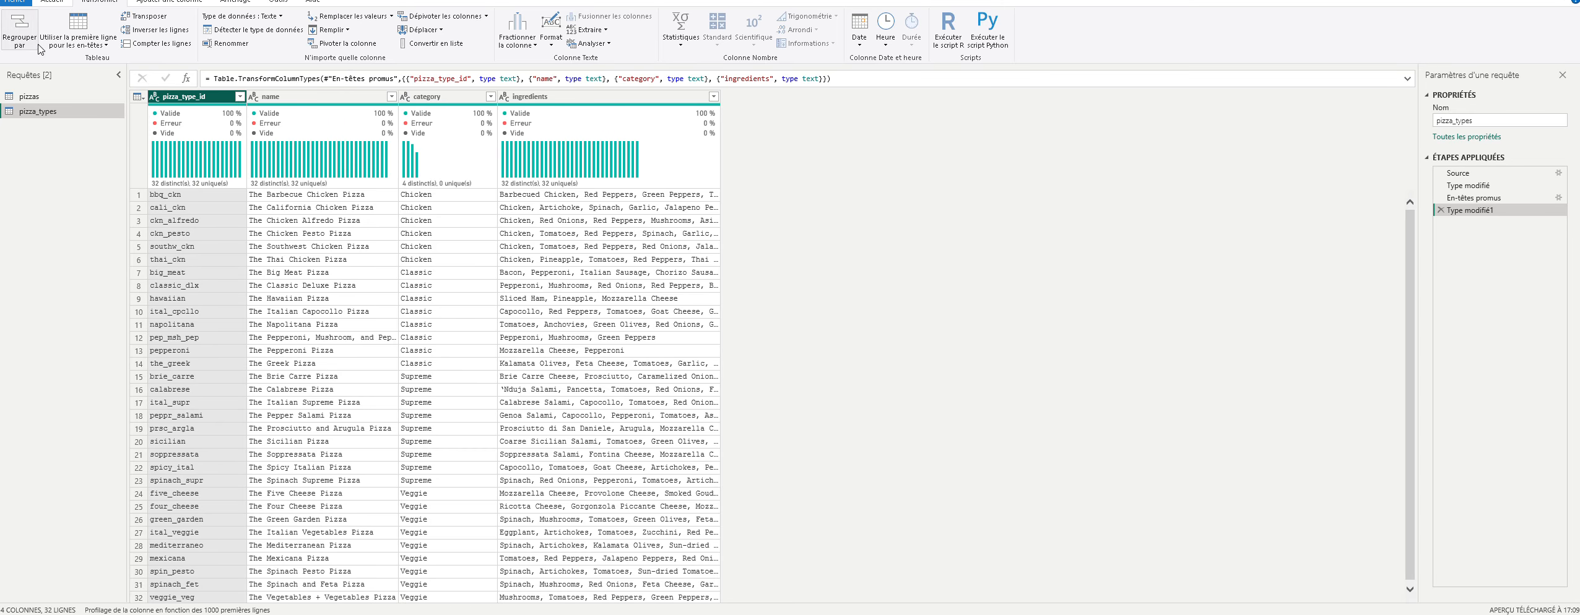
Step: Apply the pizza_types query changes and close the query editor to load the table into the report
click(52, 3)
click(28, 43)
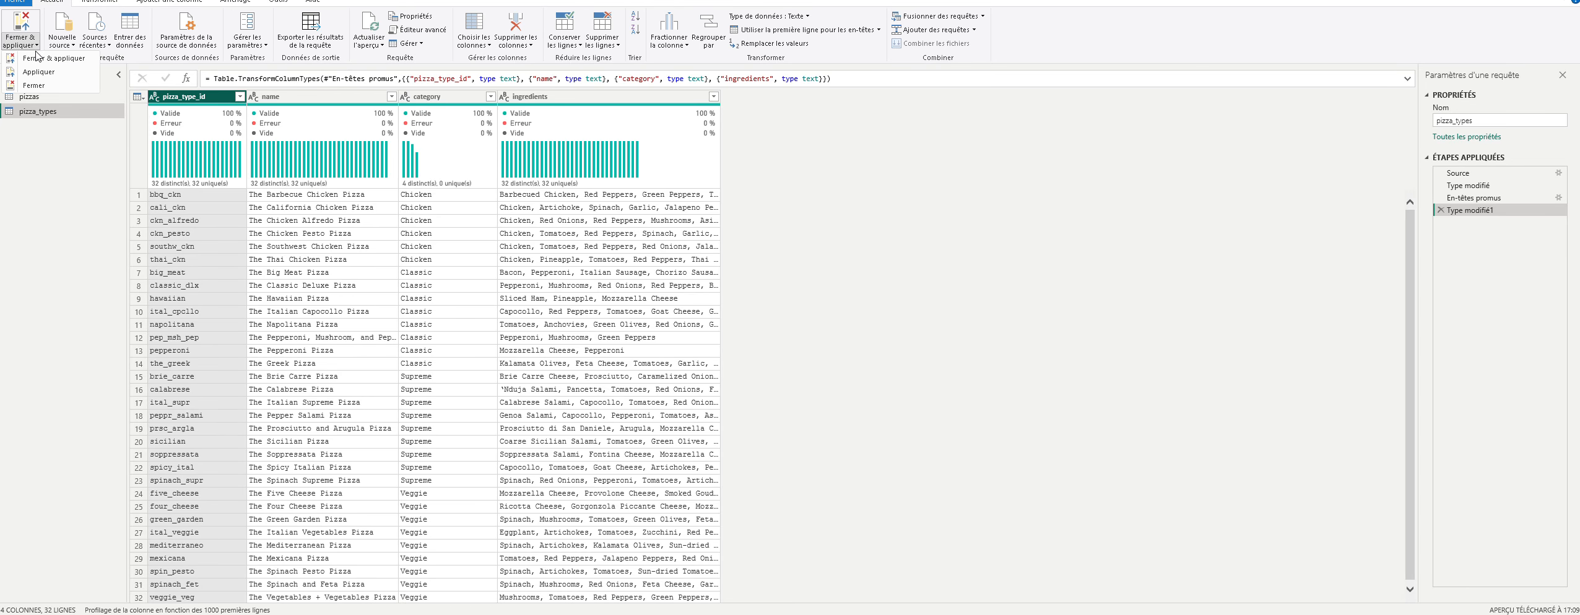
click(36, 58)
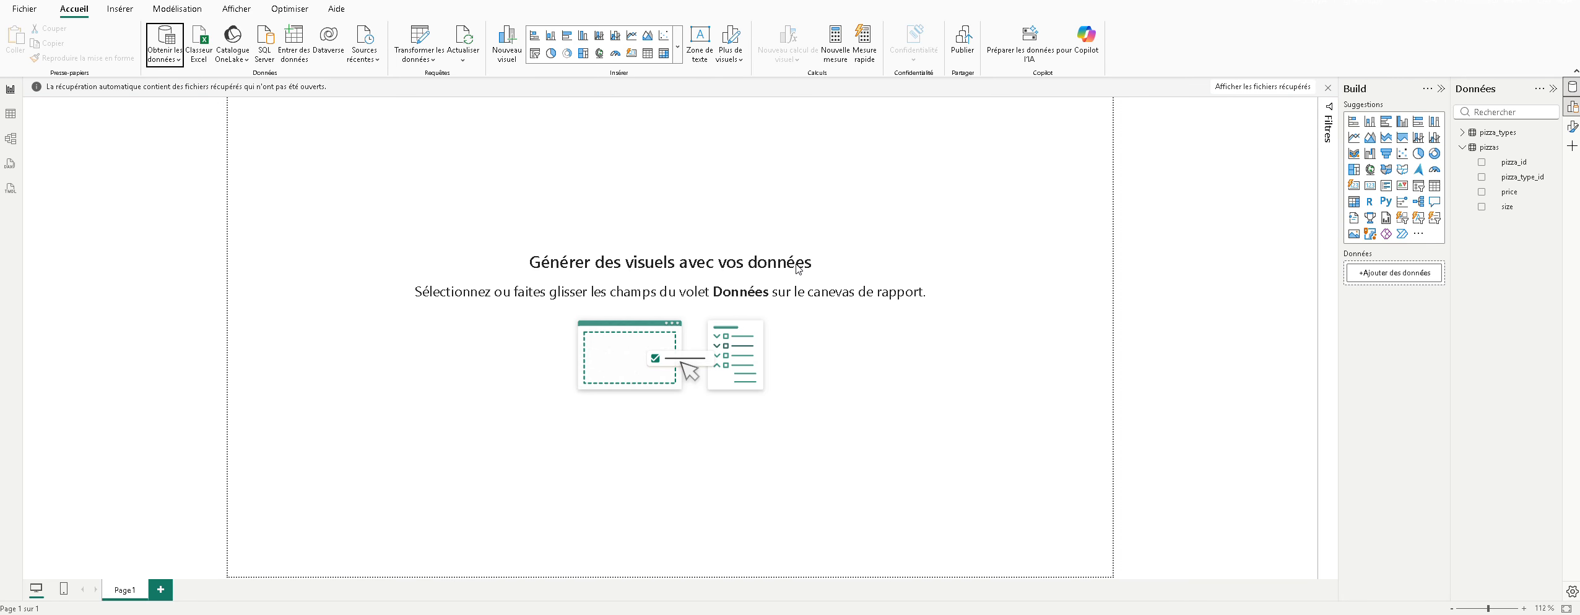
Step: Collapse the pizzas table's field list and open the model view to check how the two tables are related
click(1463, 147)
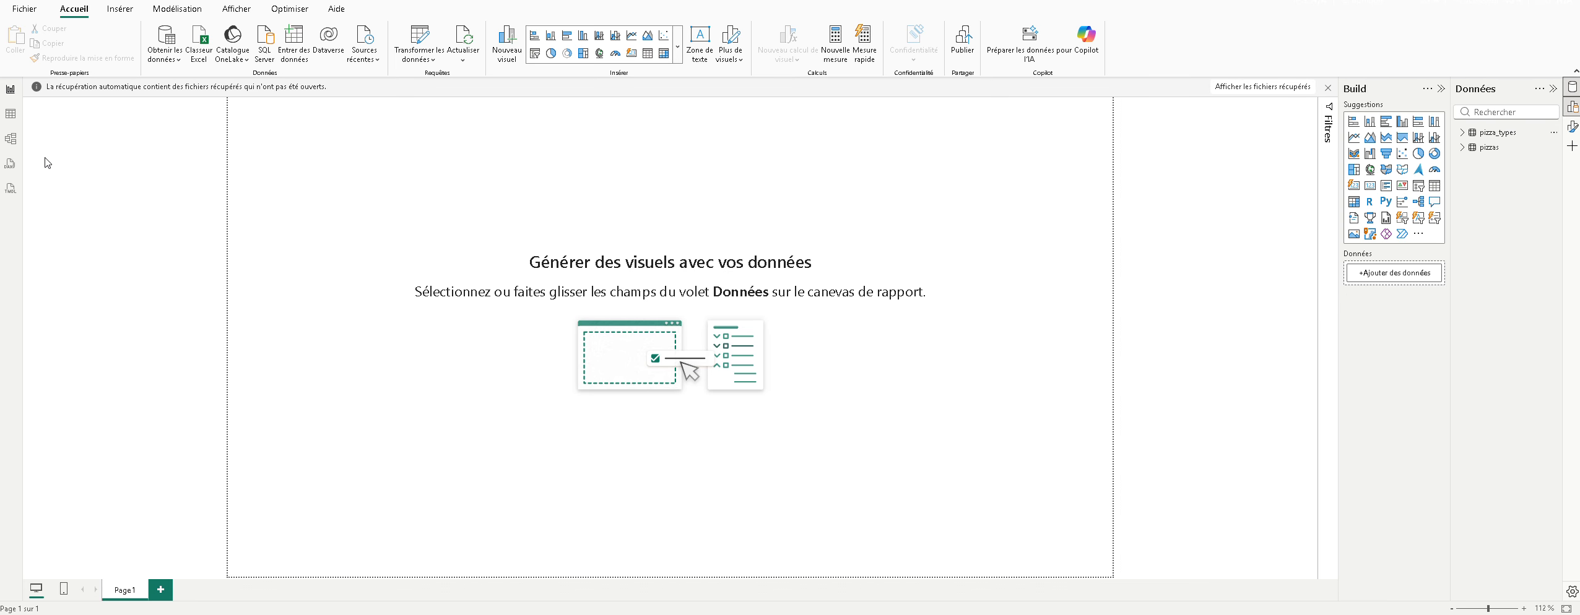
click(10, 139)
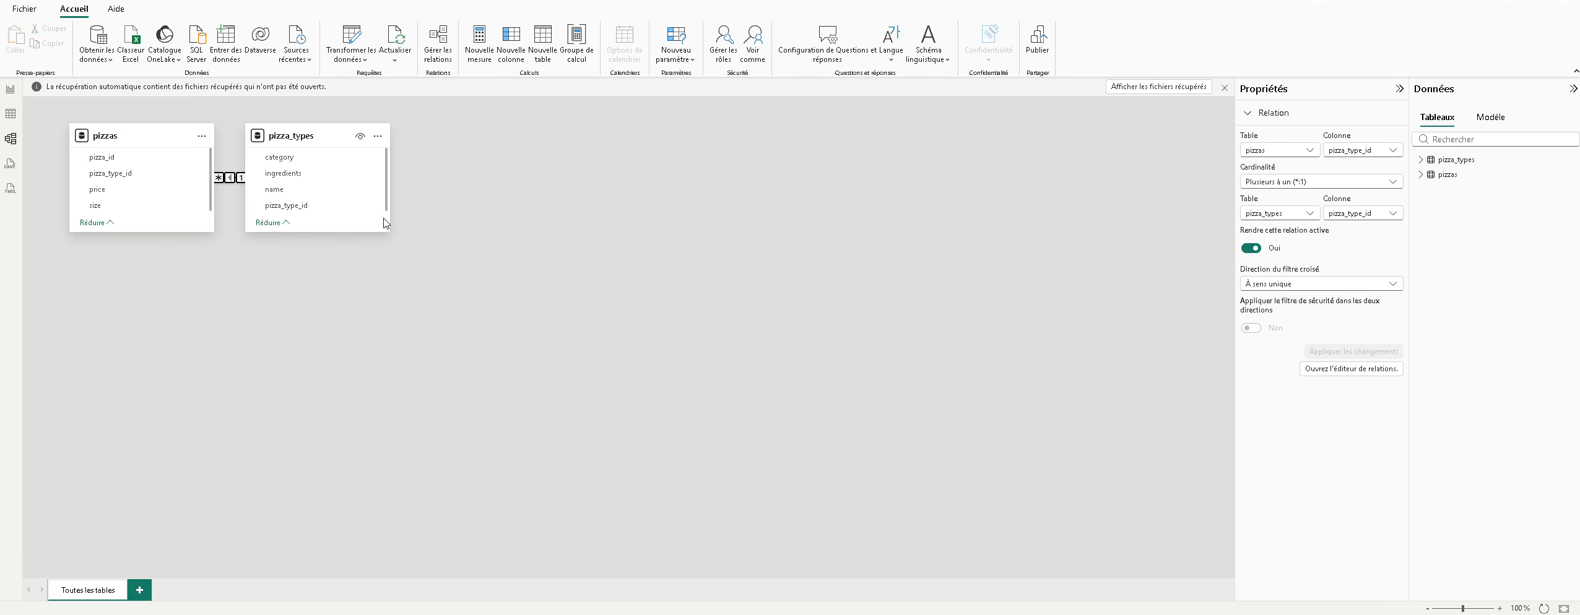
Step: Enlarge the pizzas and pizza_types cards in the model diagram and place pizza_types below pizzas, with its pizza_type_id field selected
drag(334, 148, 701, 320)
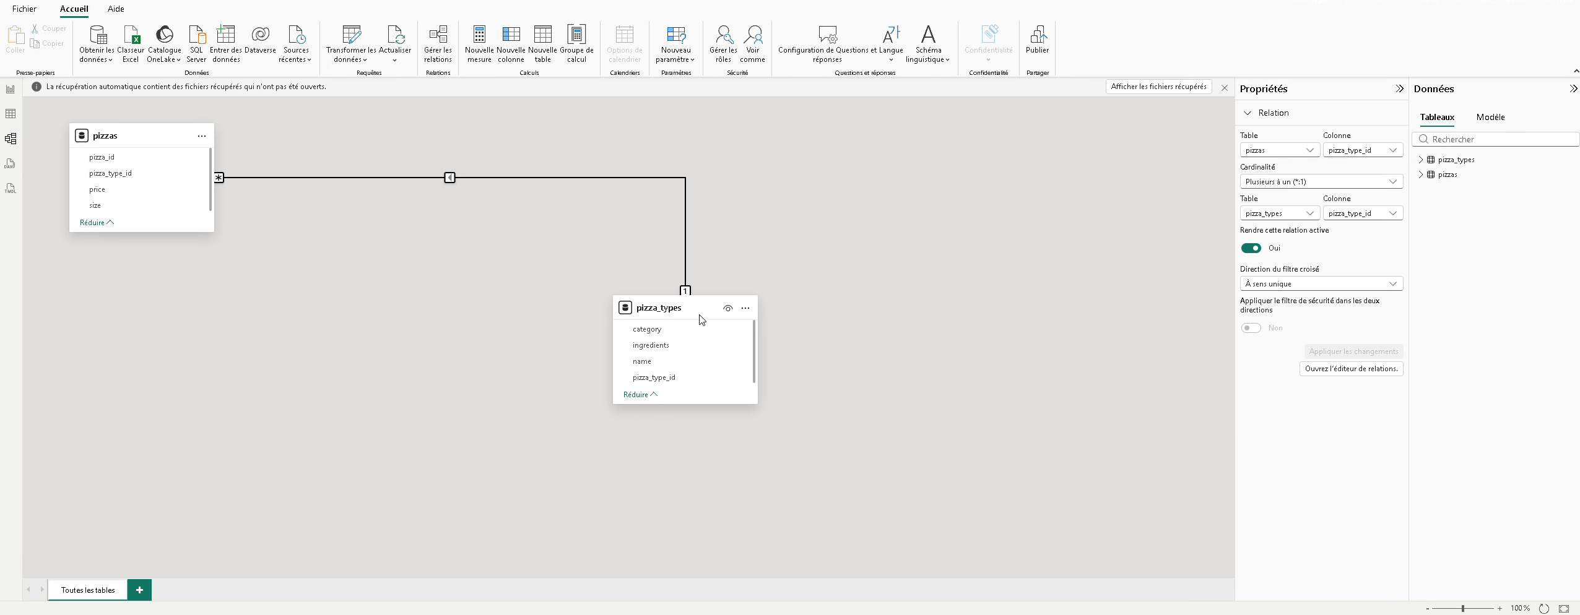
drag(690, 407, 690, 498)
drag(166, 233, 168, 308)
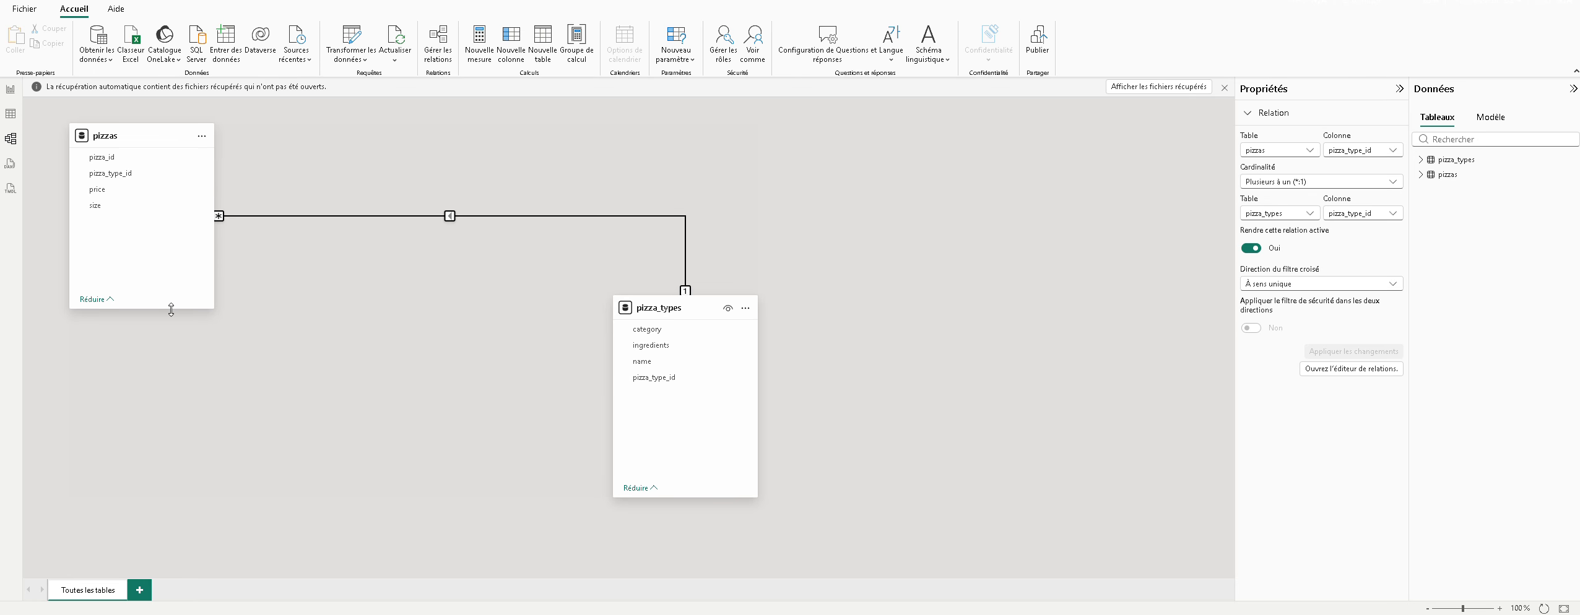
click(674, 379)
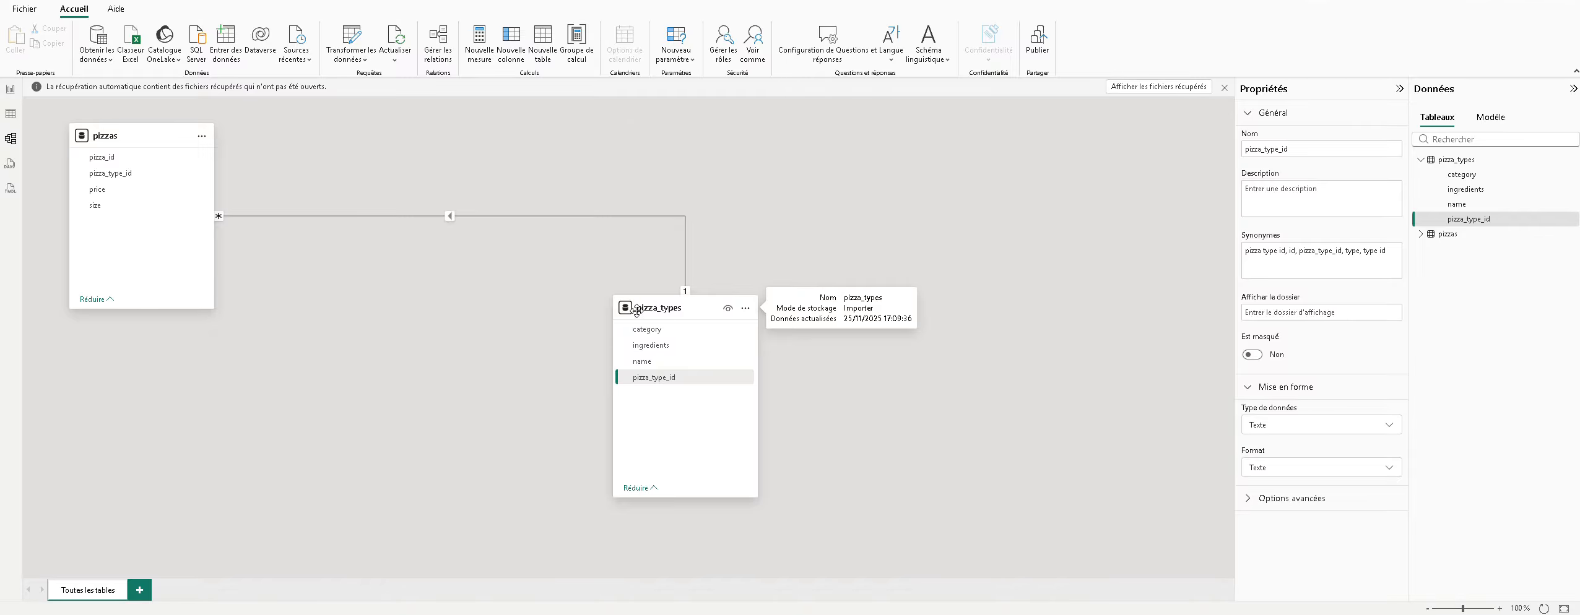
drag(646, 308, 268, 369)
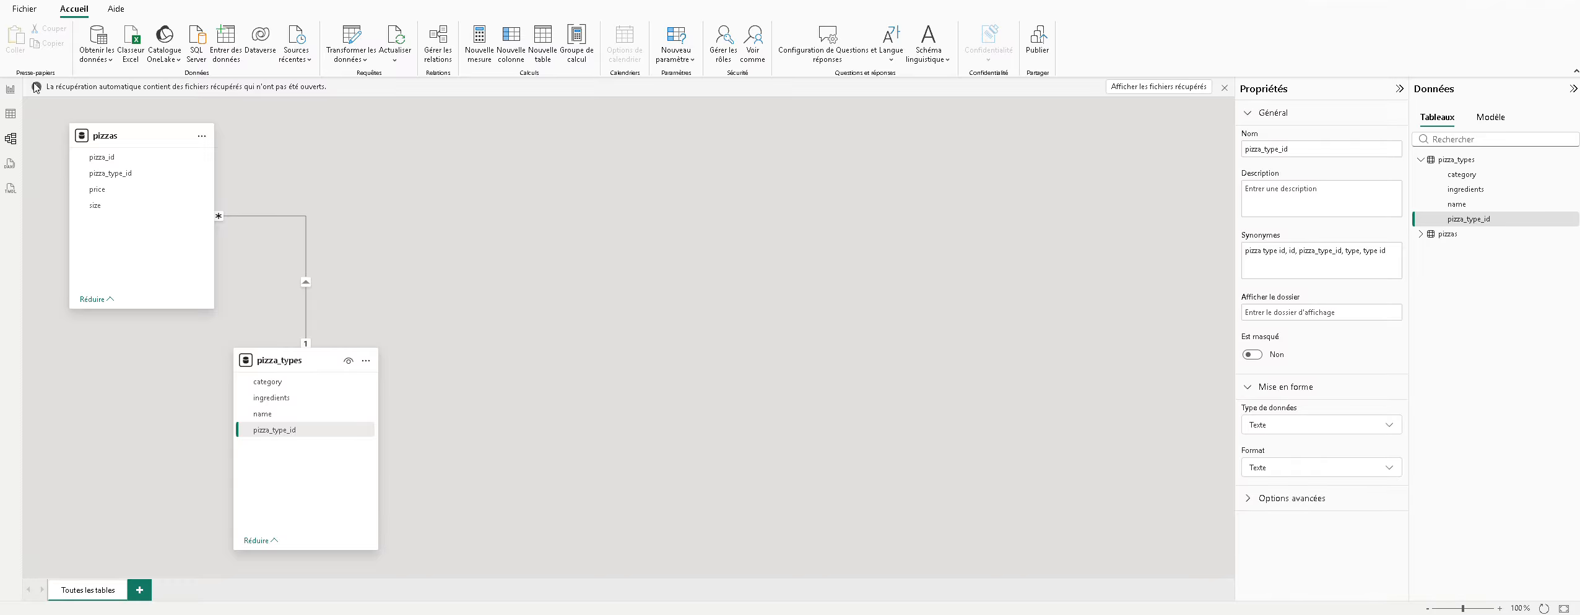
Step: Return to the report view and import orders.csv as a Text/CSV source, loading it without transformation
click(11, 89)
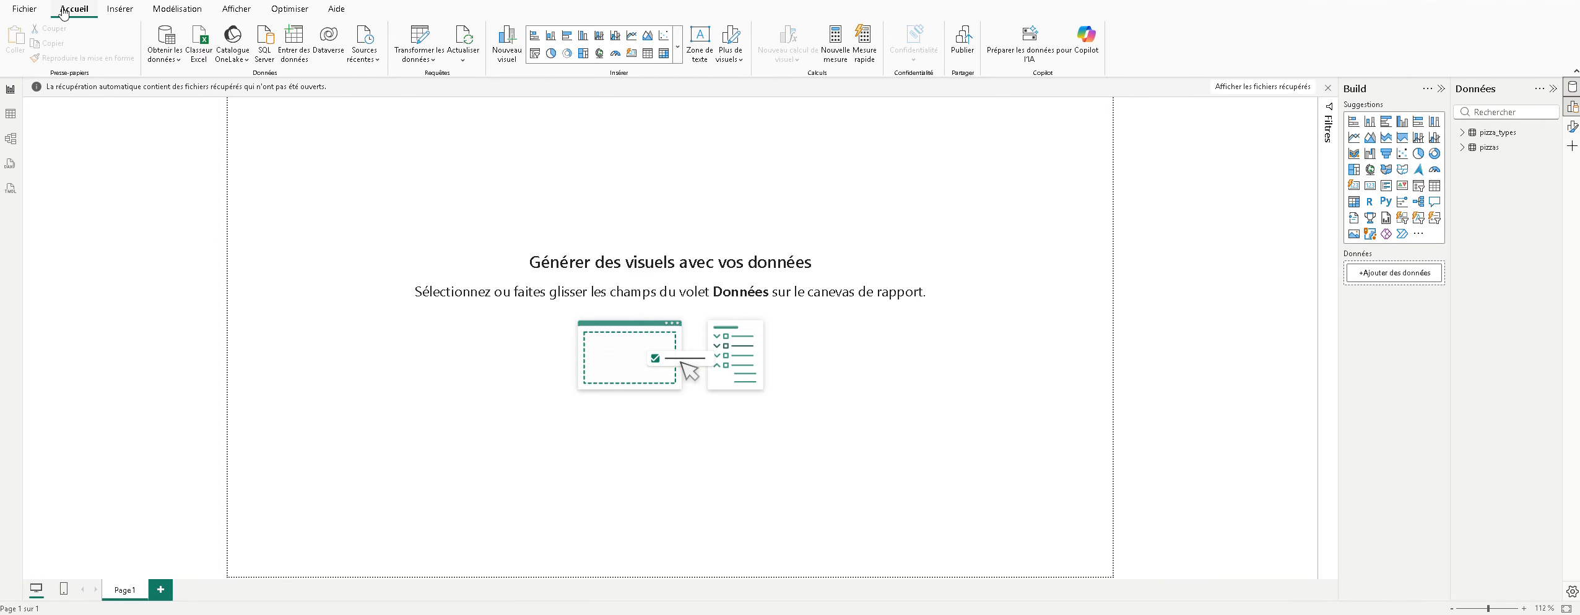
click(26, 9)
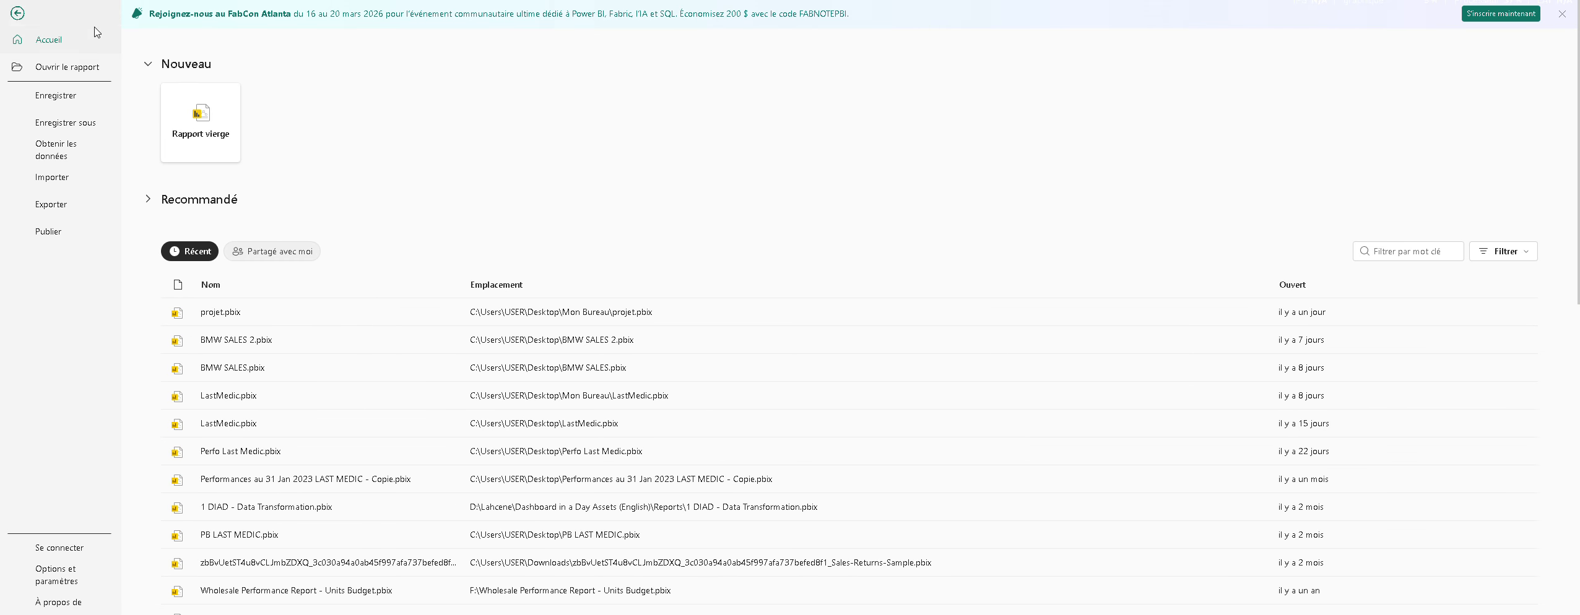
click(17, 13)
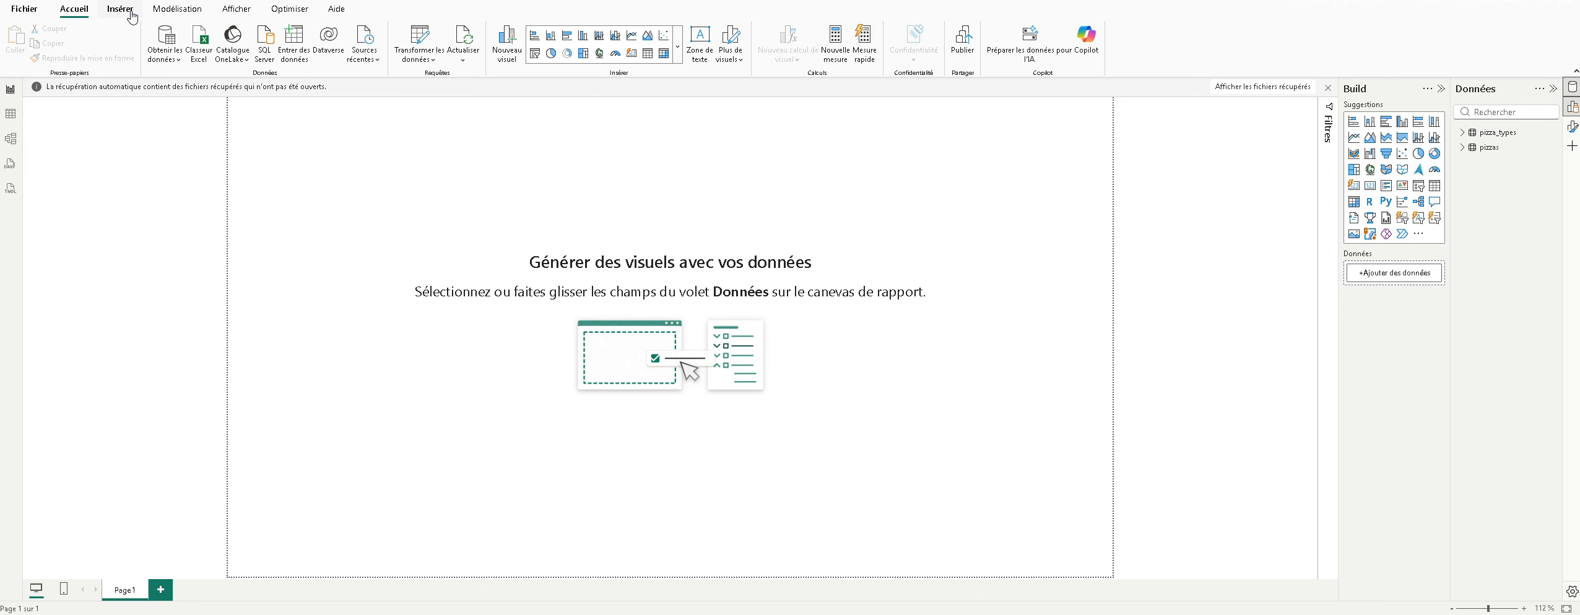
click(165, 55)
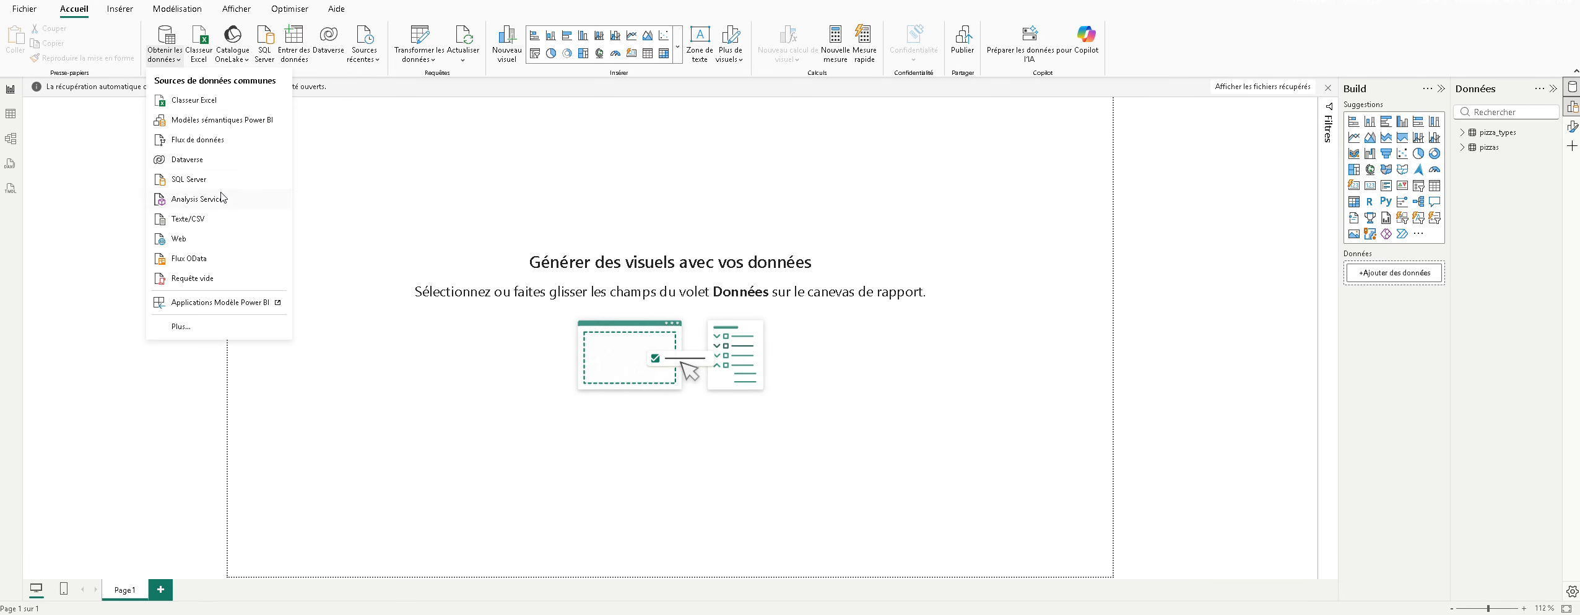
click(225, 216)
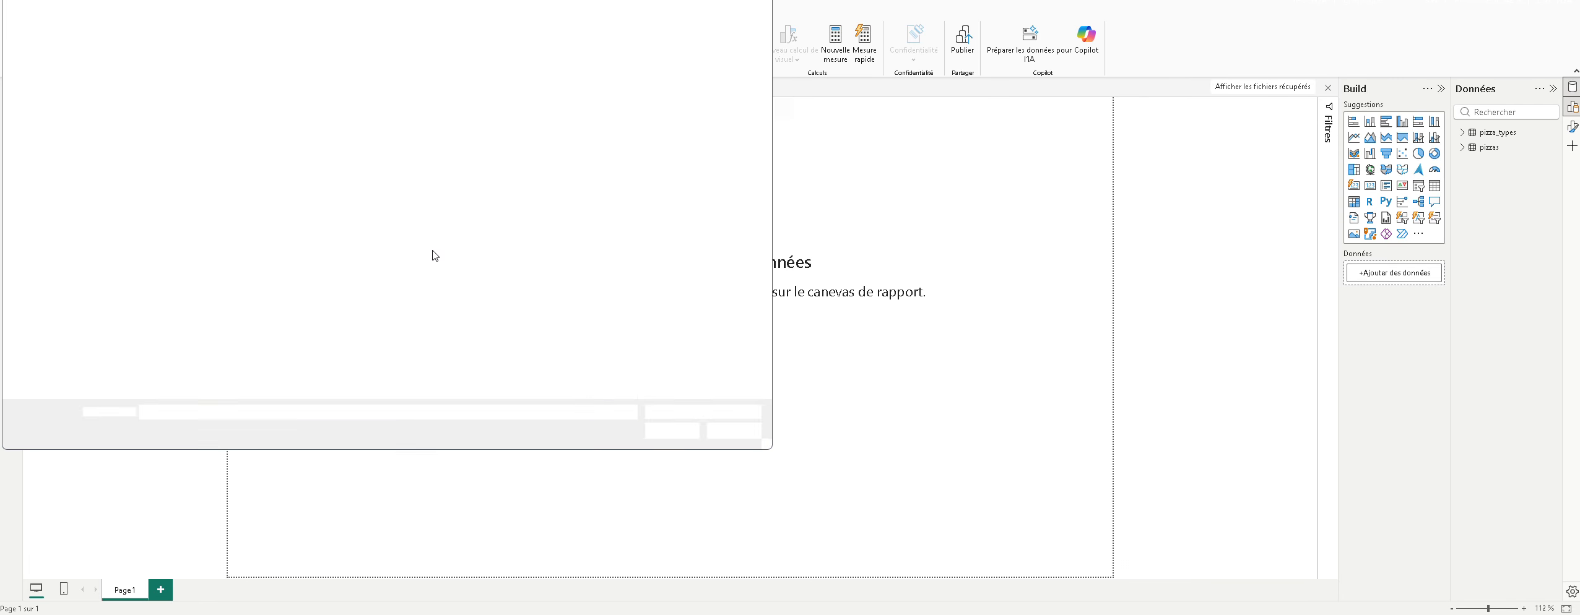
double_click(192, 98)
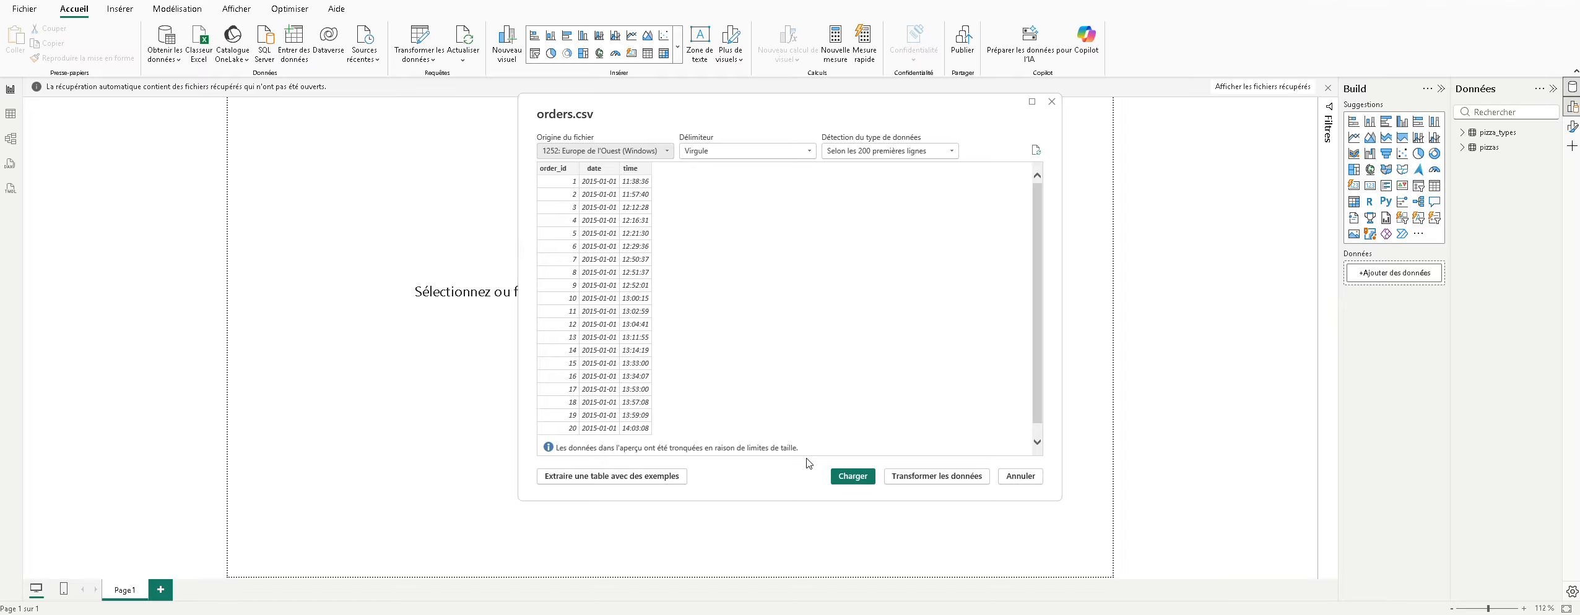
click(835, 474)
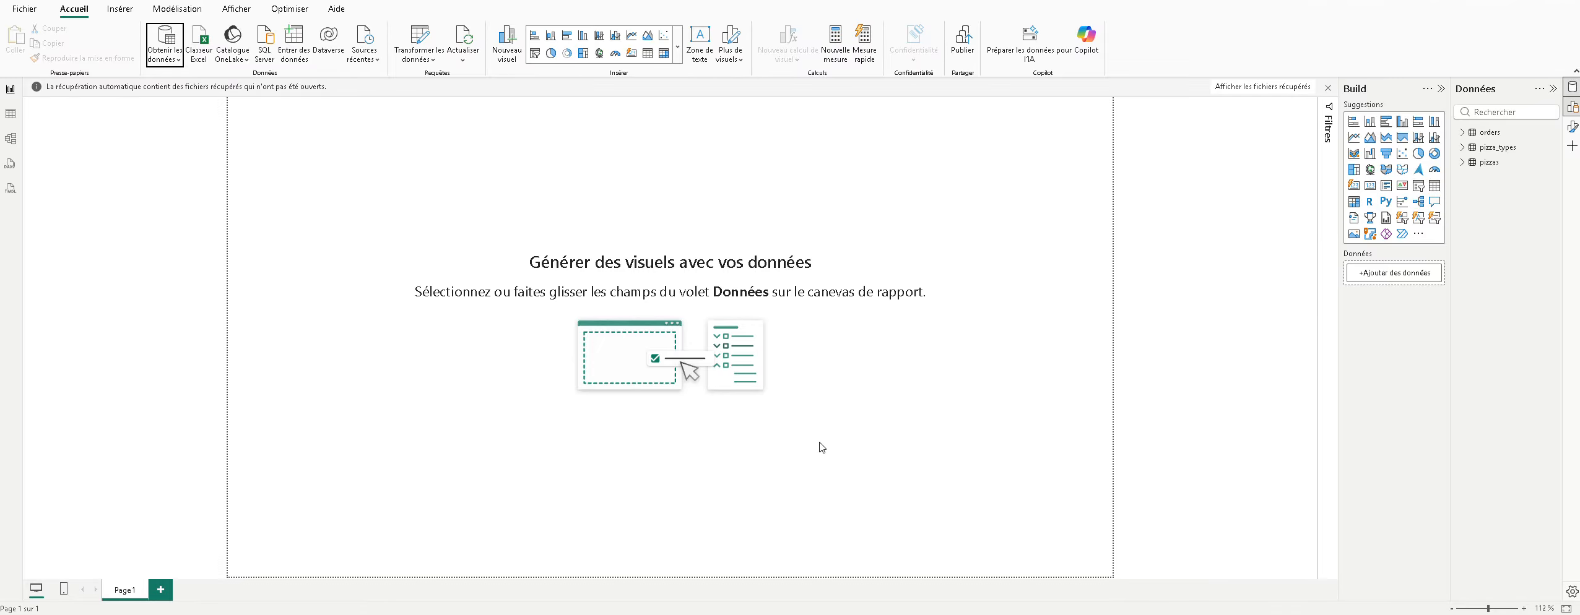
Step: Position and enlarge the orders table in the model view, and shift the pizzas table slightly toward it
click(1462, 132)
click(1462, 132)
click(13, 139)
drag(469, 308, 628, 250)
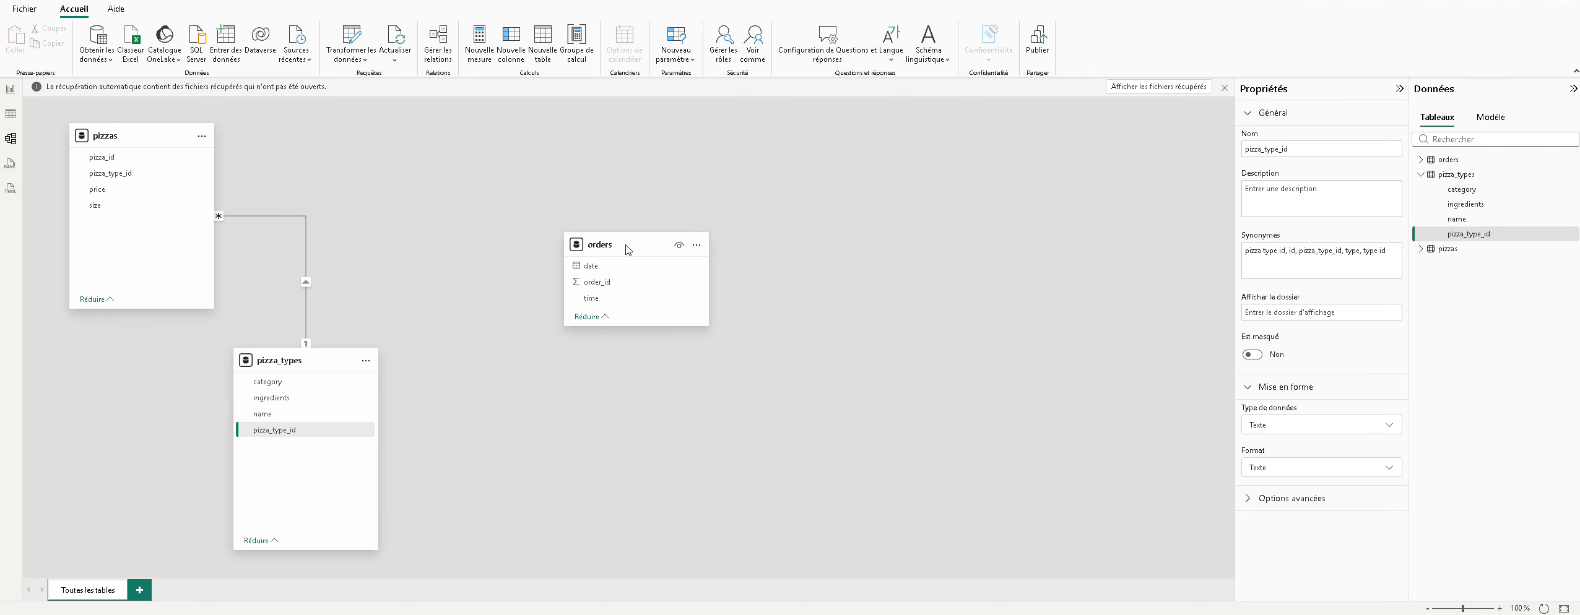
drag(707, 325, 806, 389)
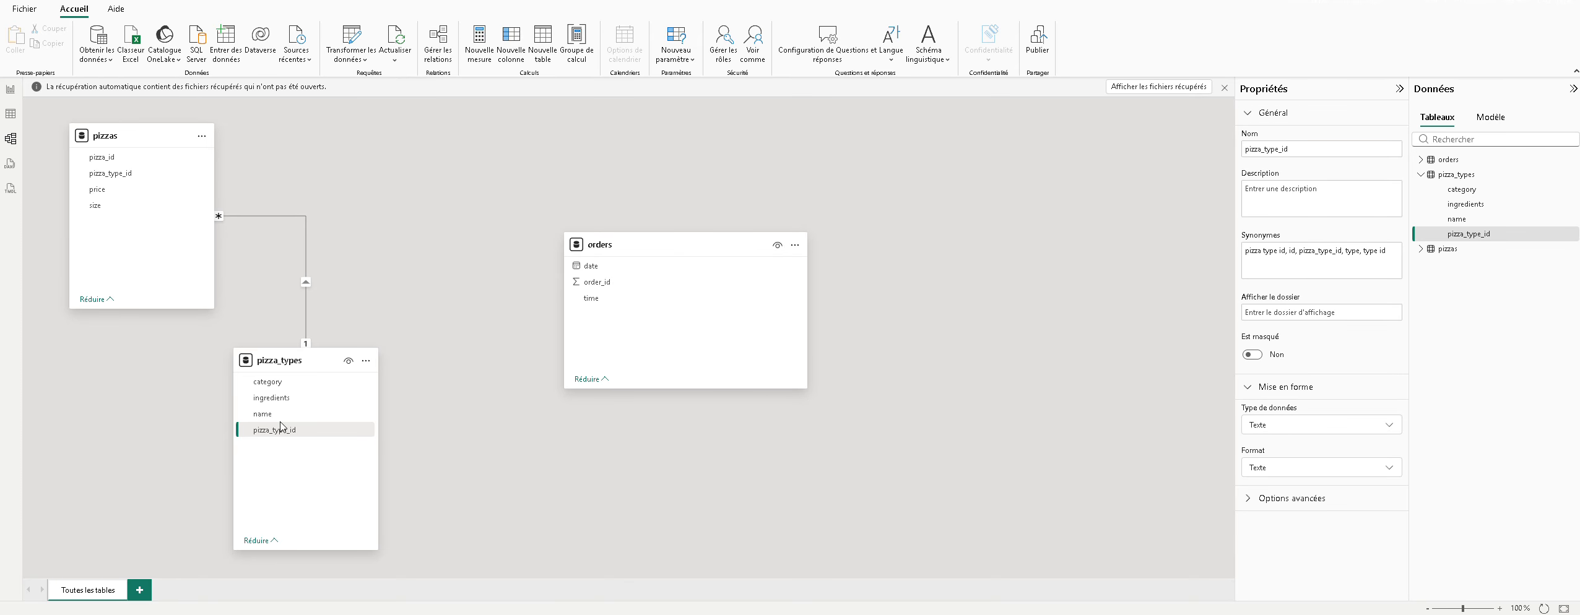
drag(151, 136, 186, 127)
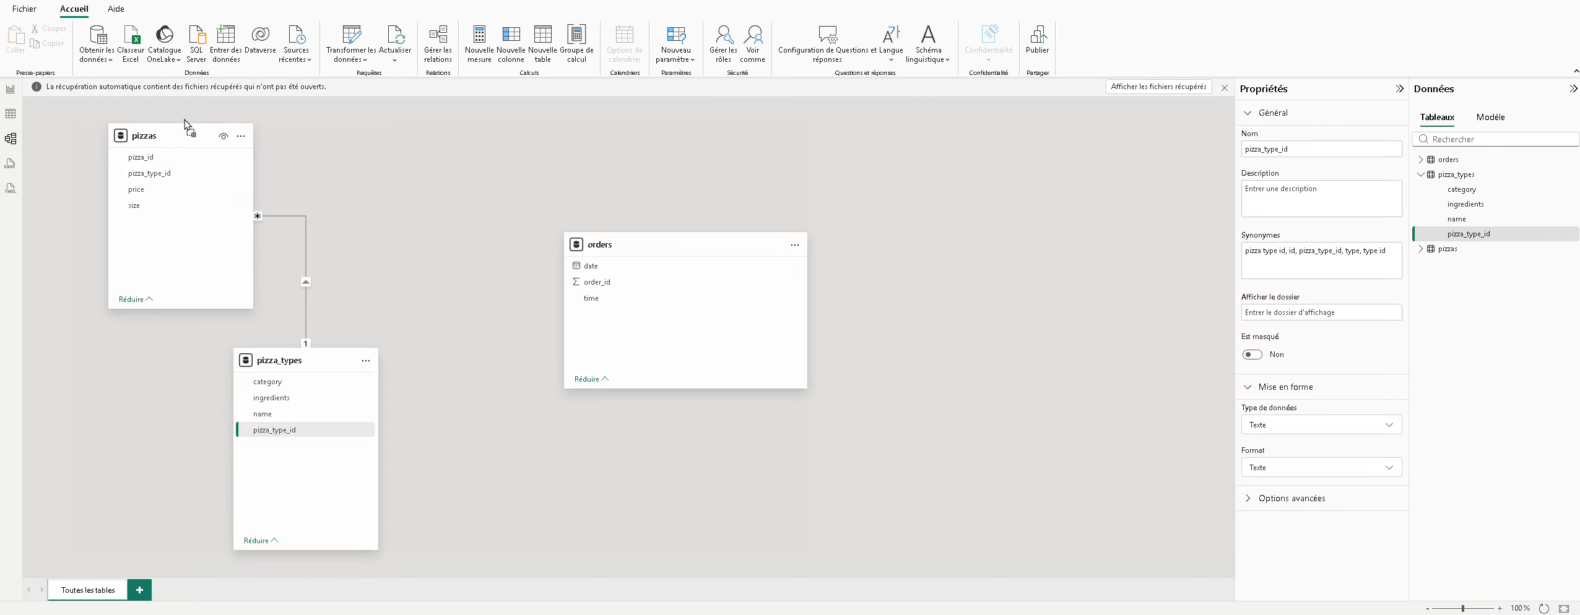
Step: Return to the report view and load order_details.csv as a Text/CSV source without transformation
click(14, 92)
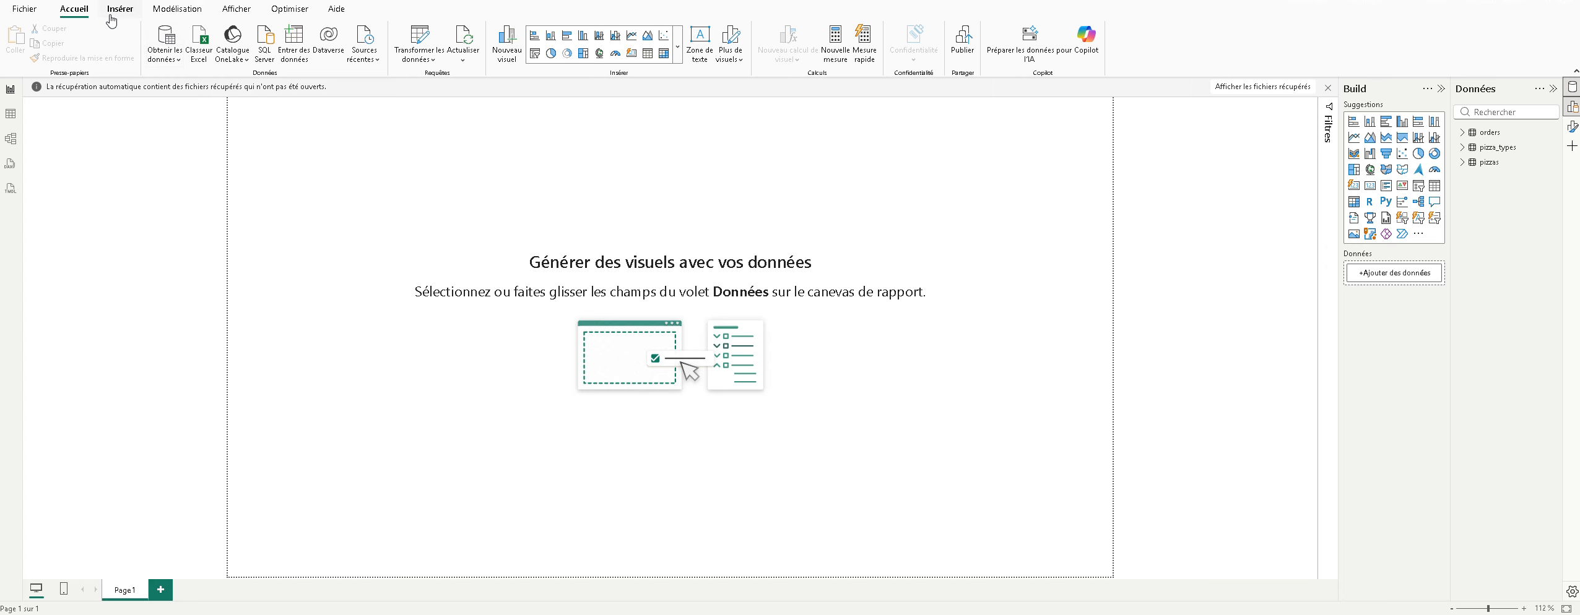
click(165, 55)
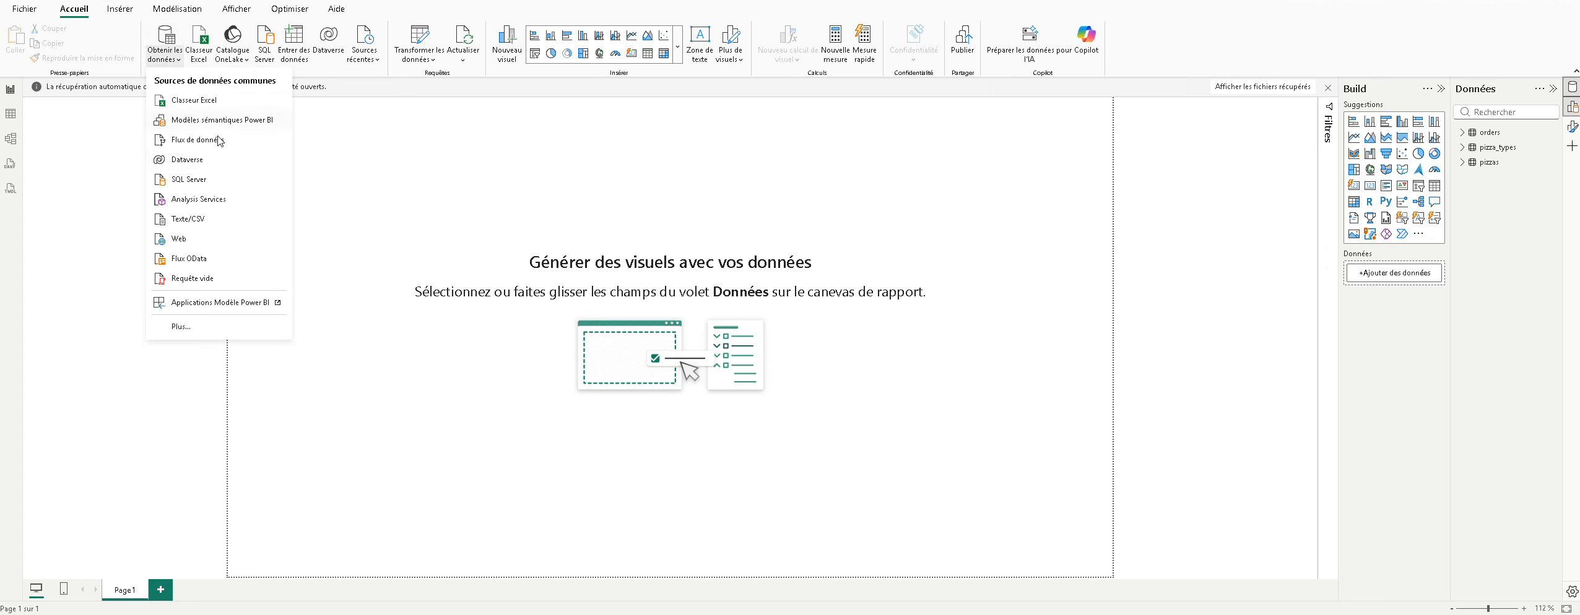
click(240, 221)
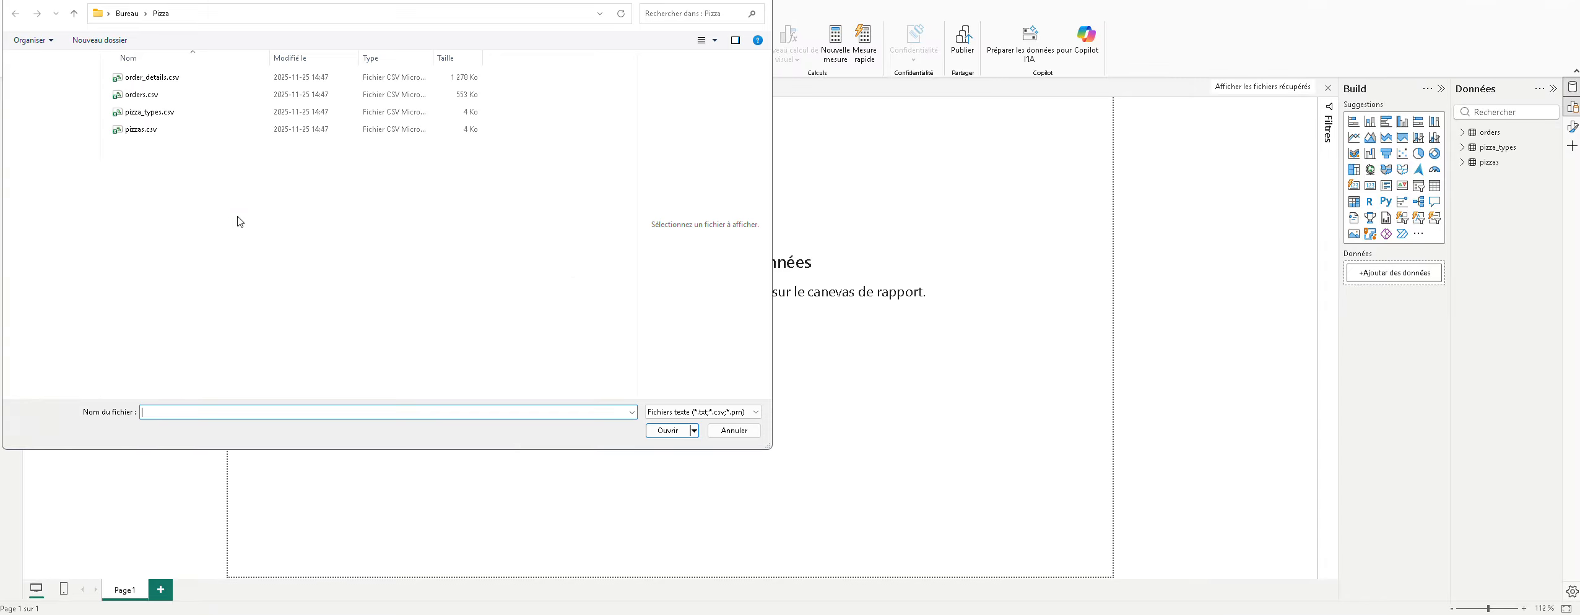
double_click(185, 79)
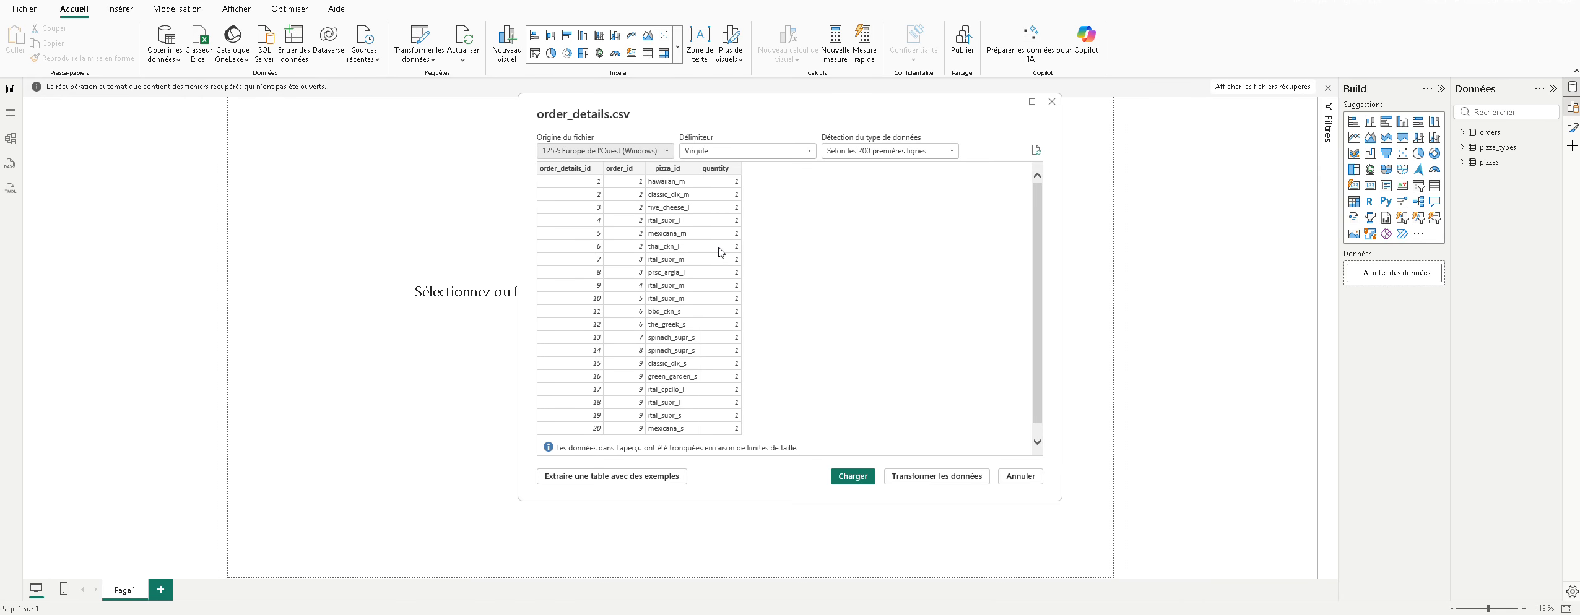
click(869, 485)
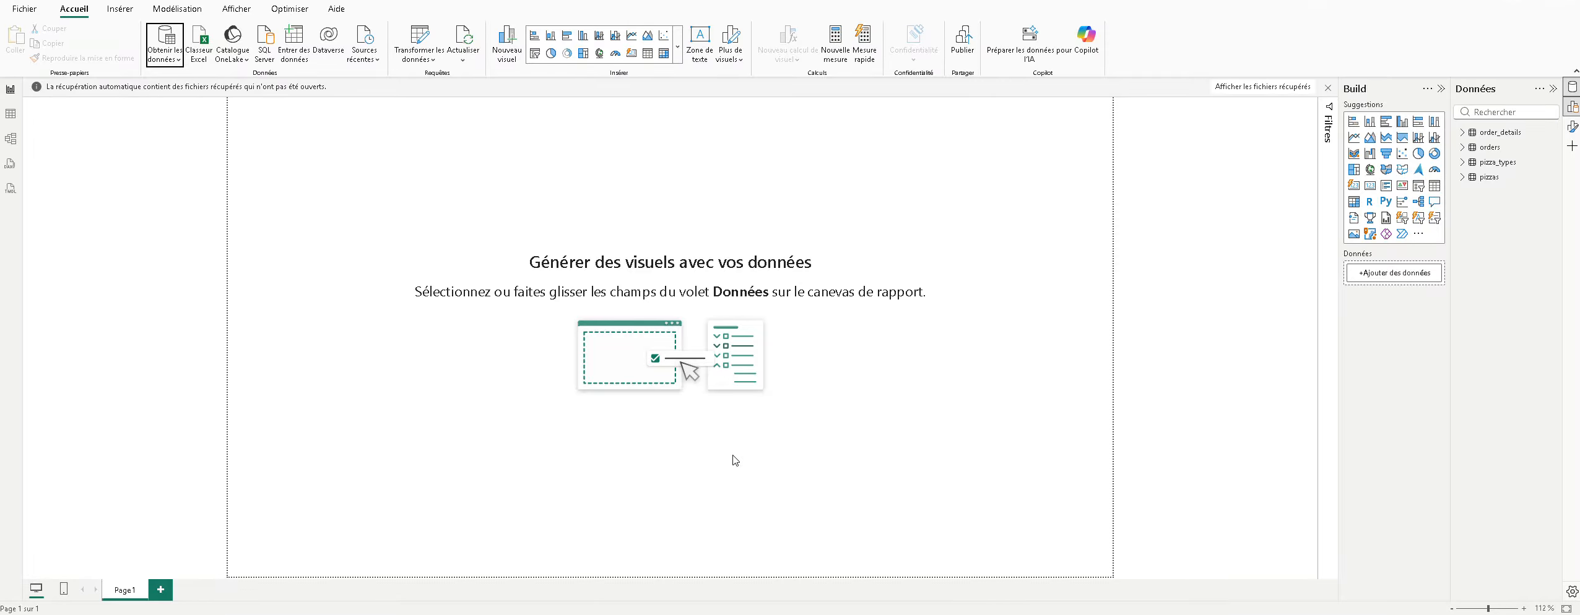
Step: Rearrange the model diagram with order_details above orders and pizza_types beside orders, and enlarge the order_details card to show all its fields
click(13, 140)
drag(528, 330, 549, 397)
drag(871, 293, 868, 120)
drag(582, 404, 763, 429)
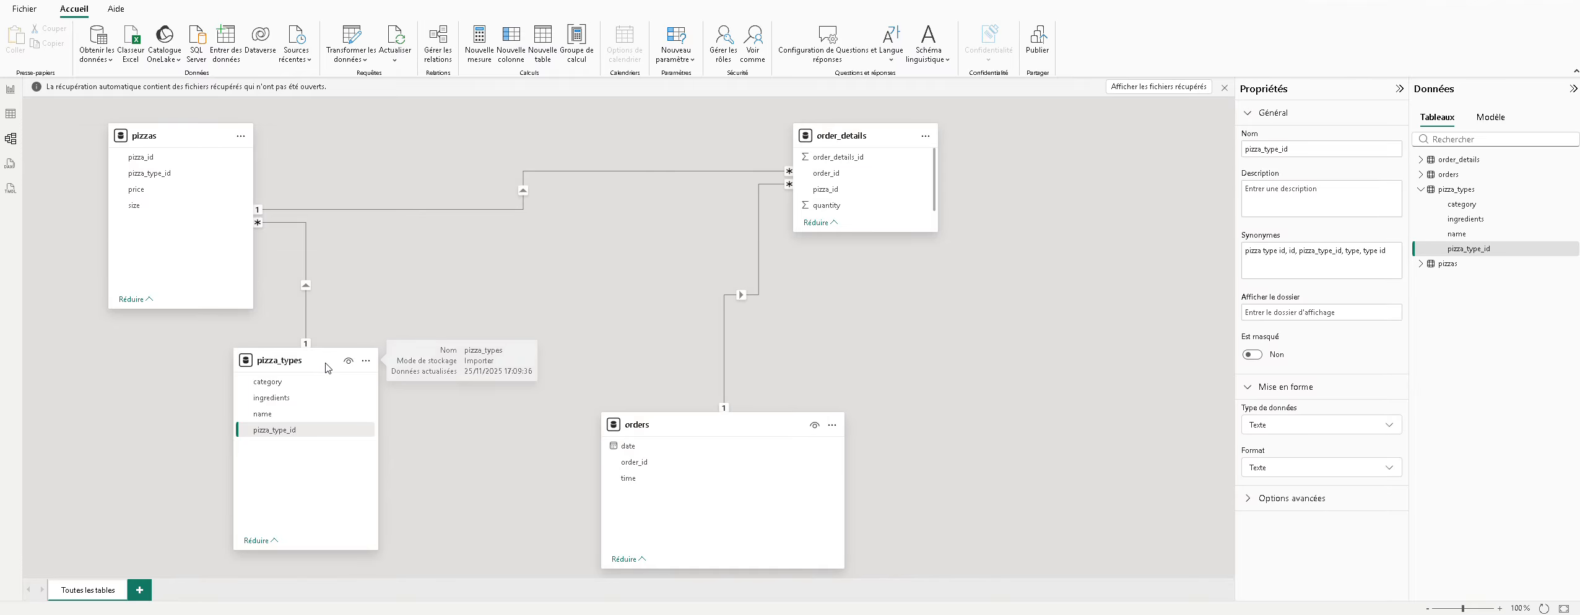
drag(319, 369, 481, 390)
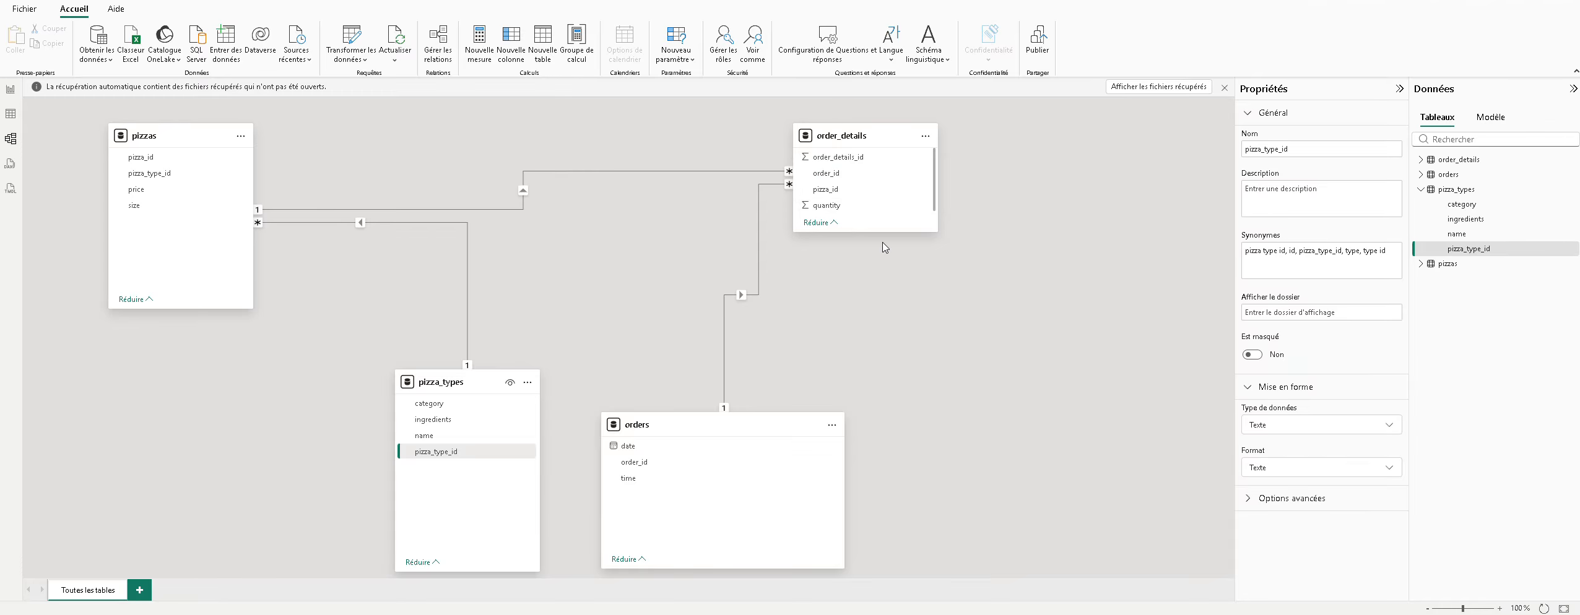
drag(939, 234, 1085, 314)
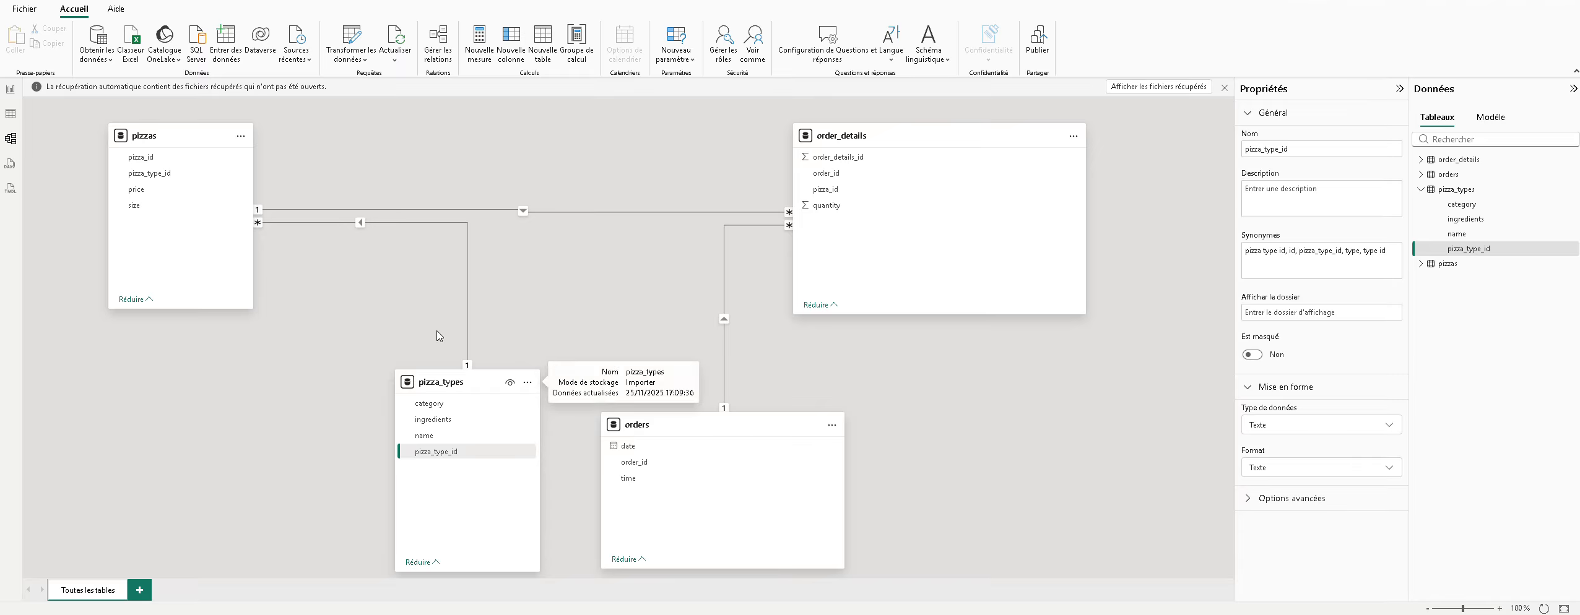
Step: Review the pizza_id relationship between order_details and pizzas, save it as is, and return to the report view
double_click(503, 211)
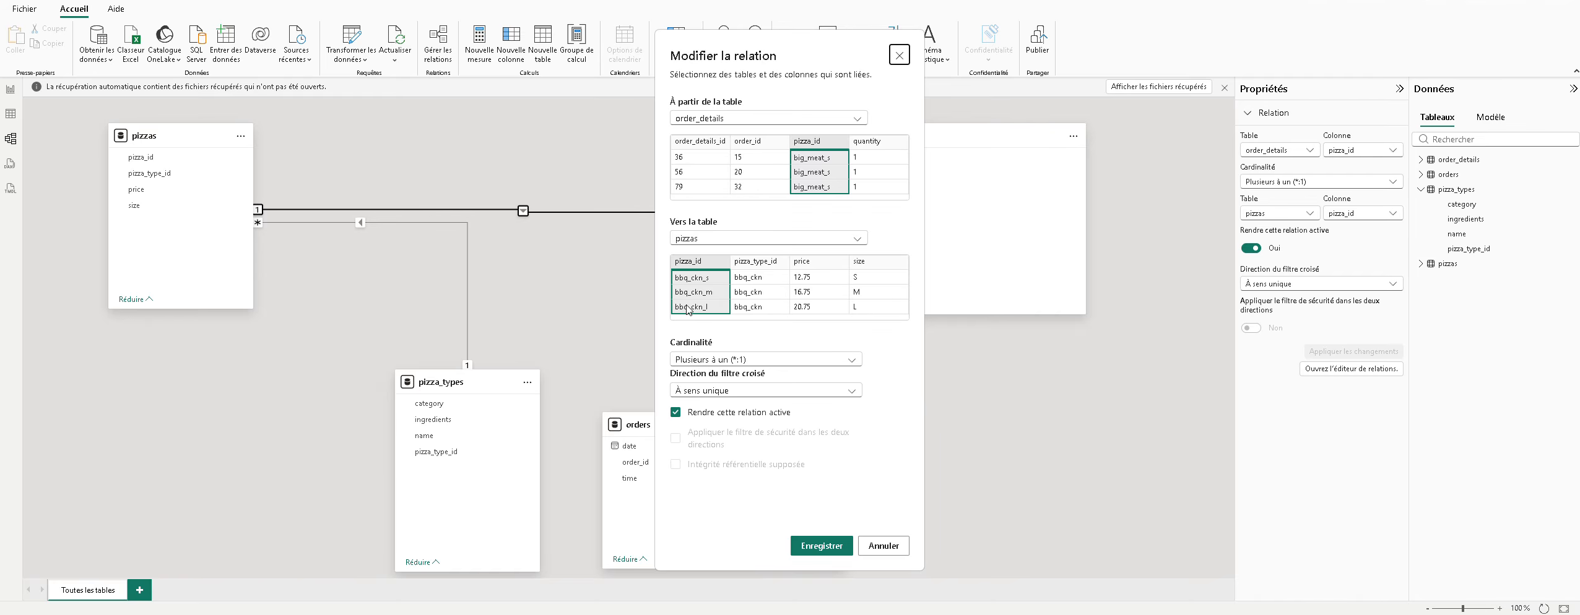
click(822, 546)
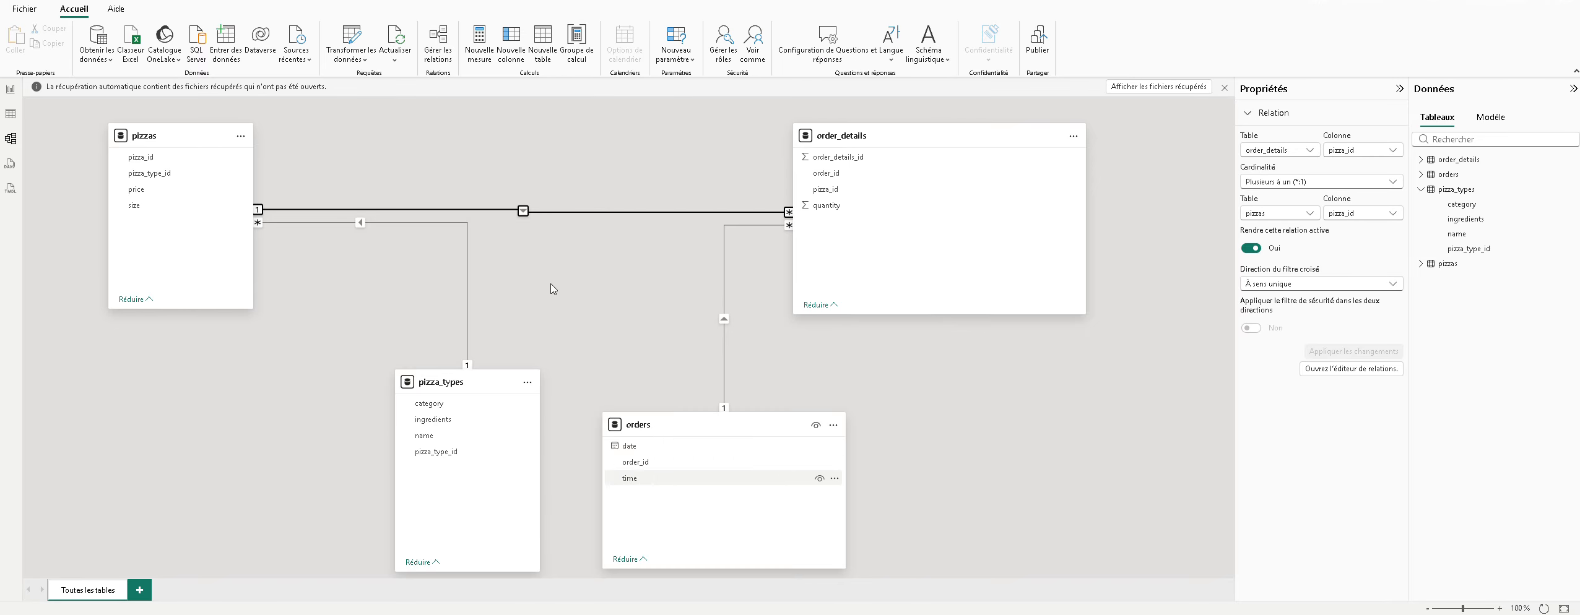
click(11, 91)
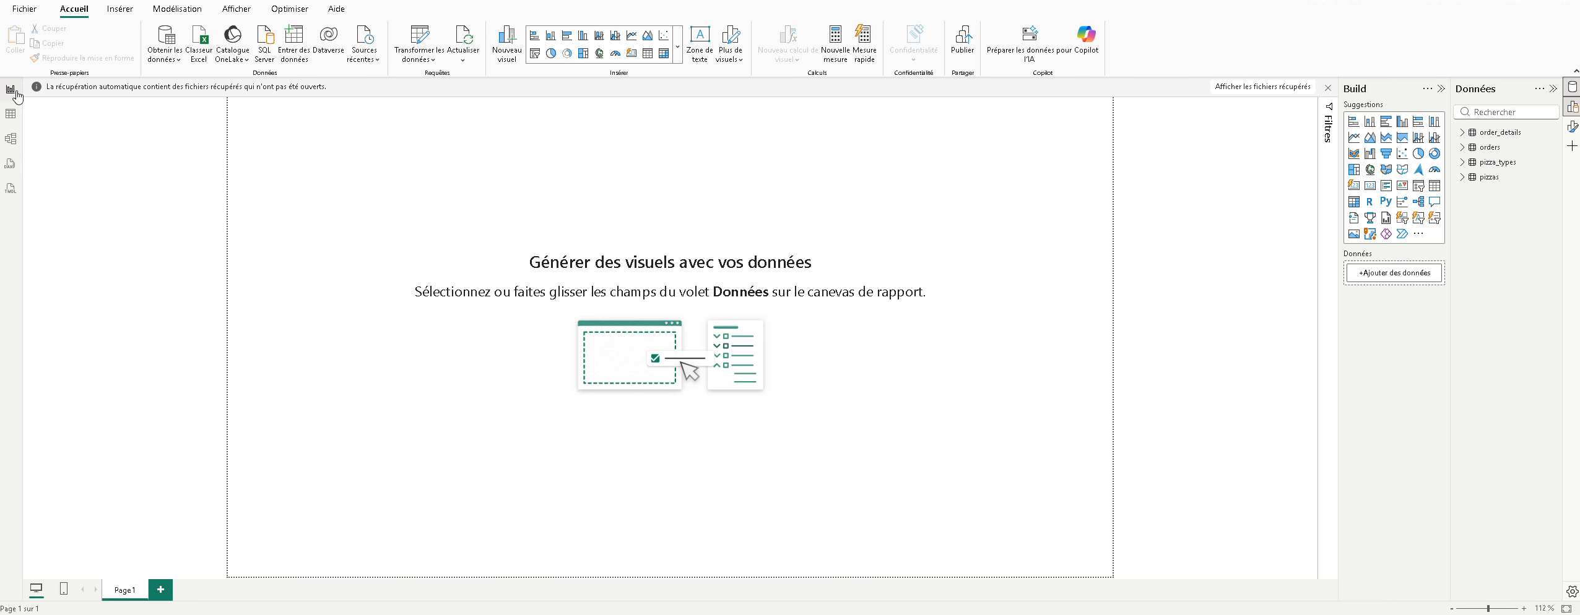
Step: Examine the field lists of the order_details, pizza_types and pizzas tables, collapsing each one again
click(1462, 133)
click(1462, 132)
click(1463, 162)
click(1463, 163)
click(1463, 178)
click(1463, 181)
Step: Examine the report's Format, Build and Data panes one at a time
click(1573, 127)
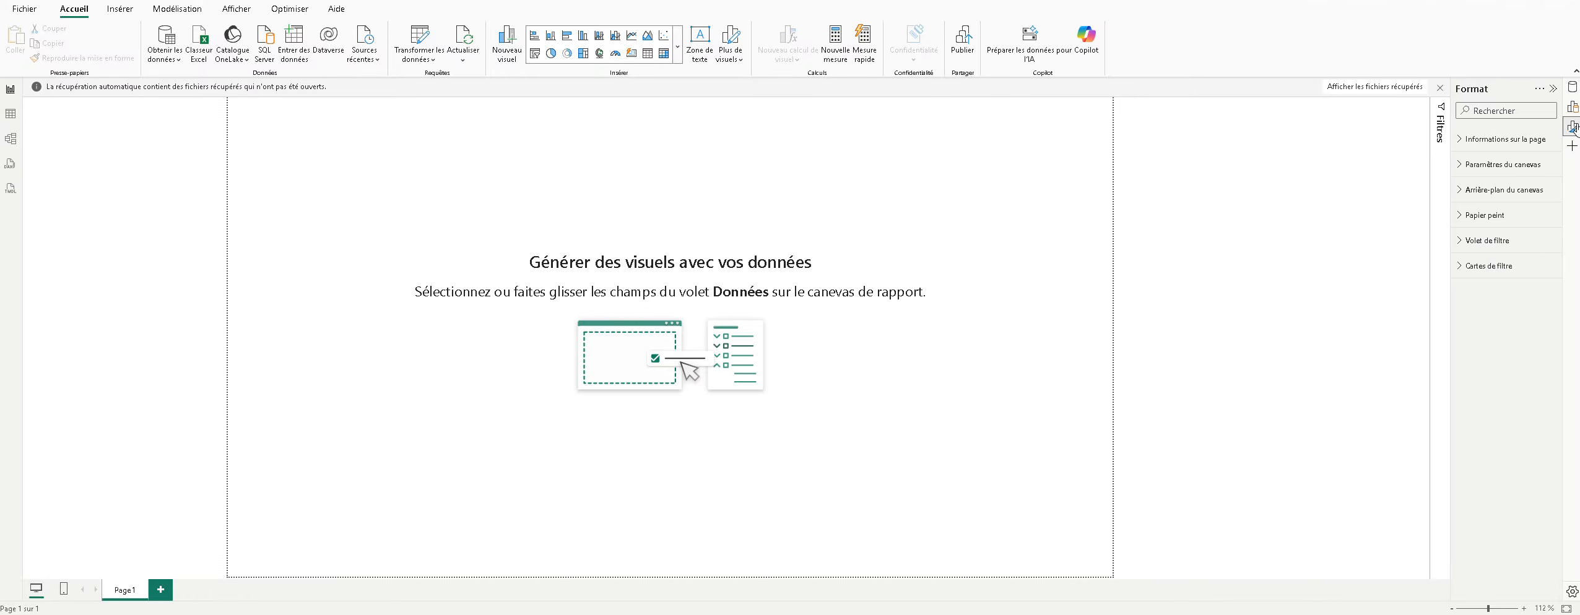
click(1573, 128)
click(1574, 108)
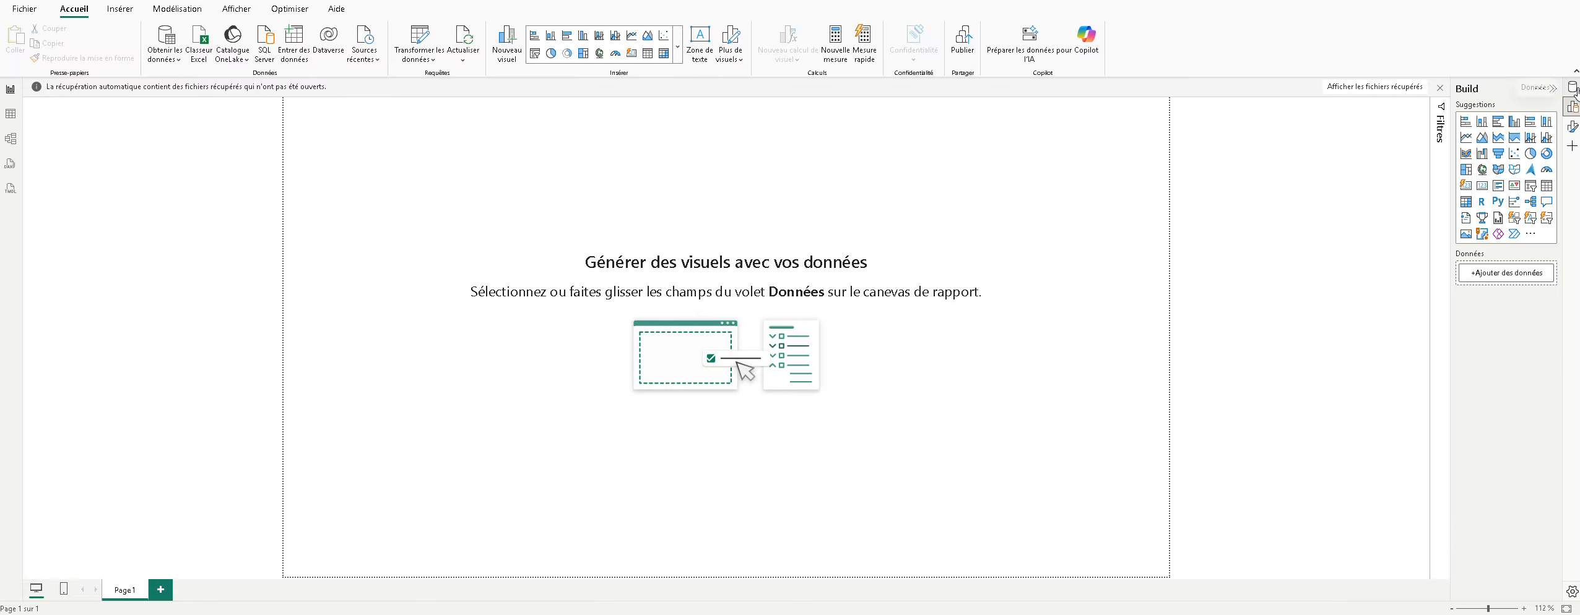
click(1573, 88)
click(1573, 127)
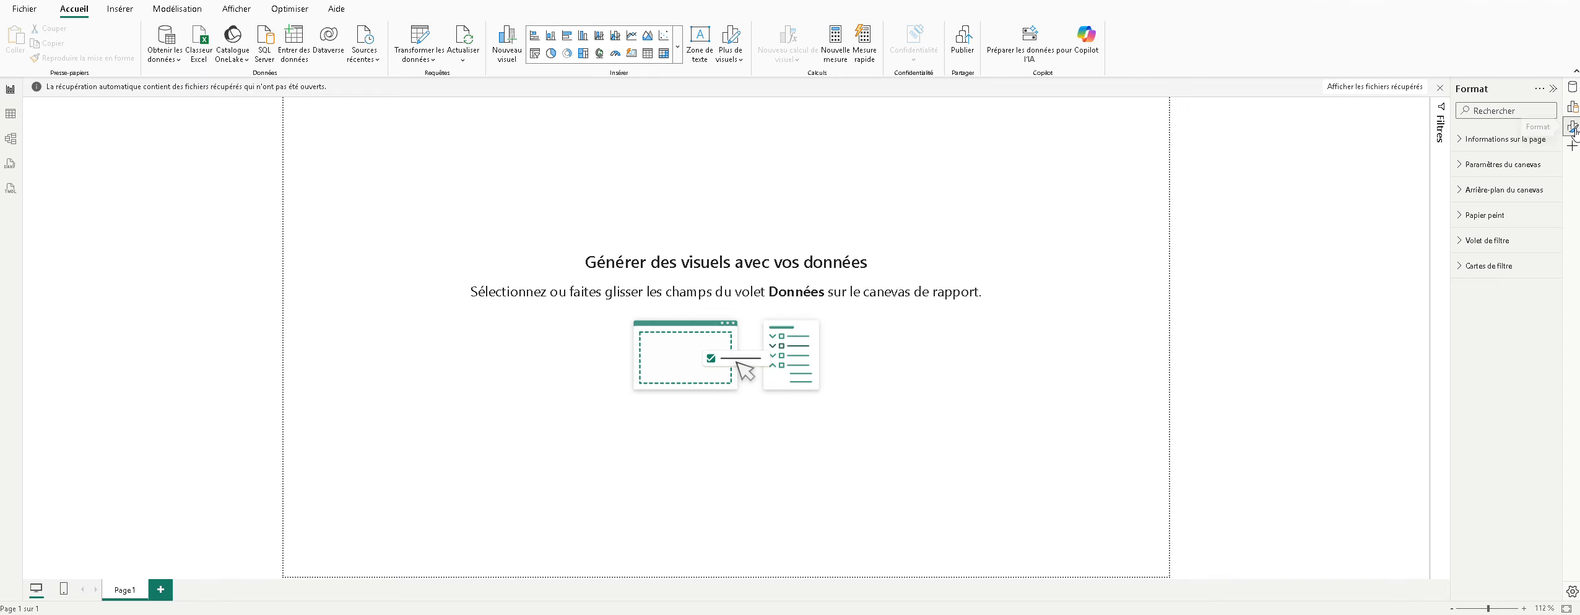
click(1573, 128)
click(1573, 107)
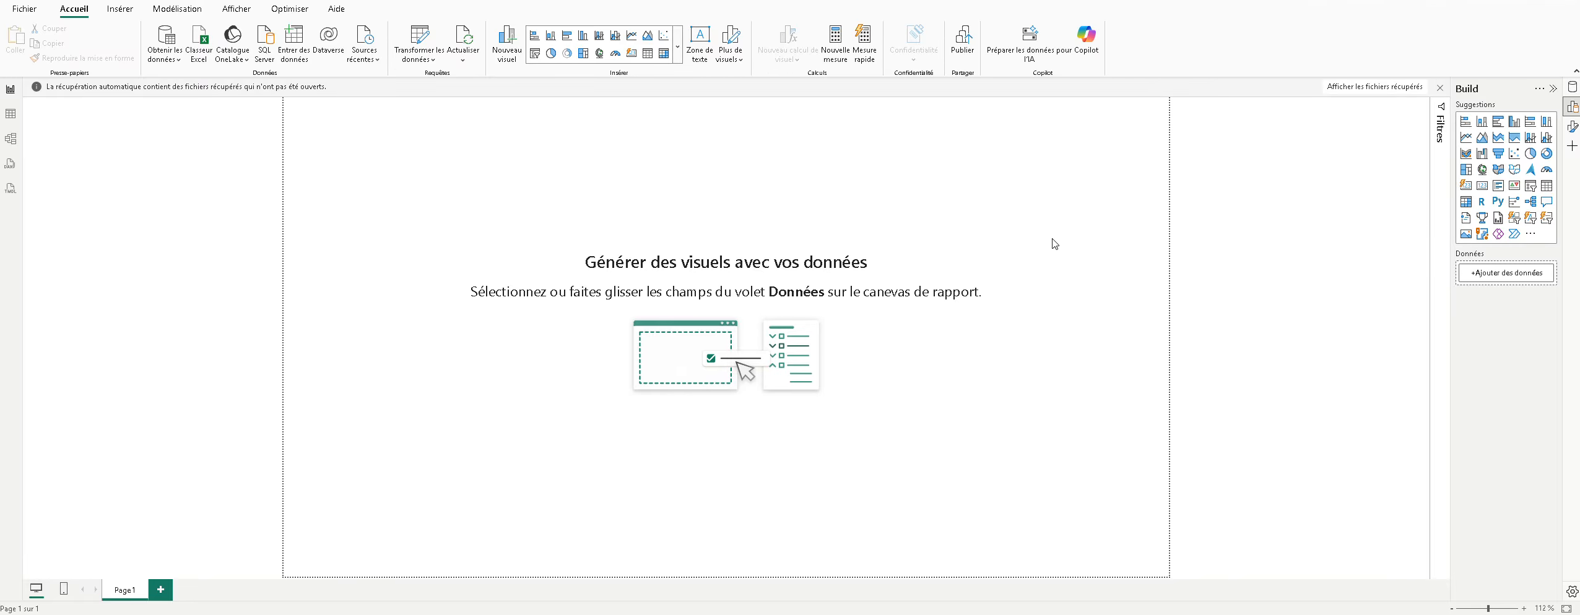
click(1573, 127)
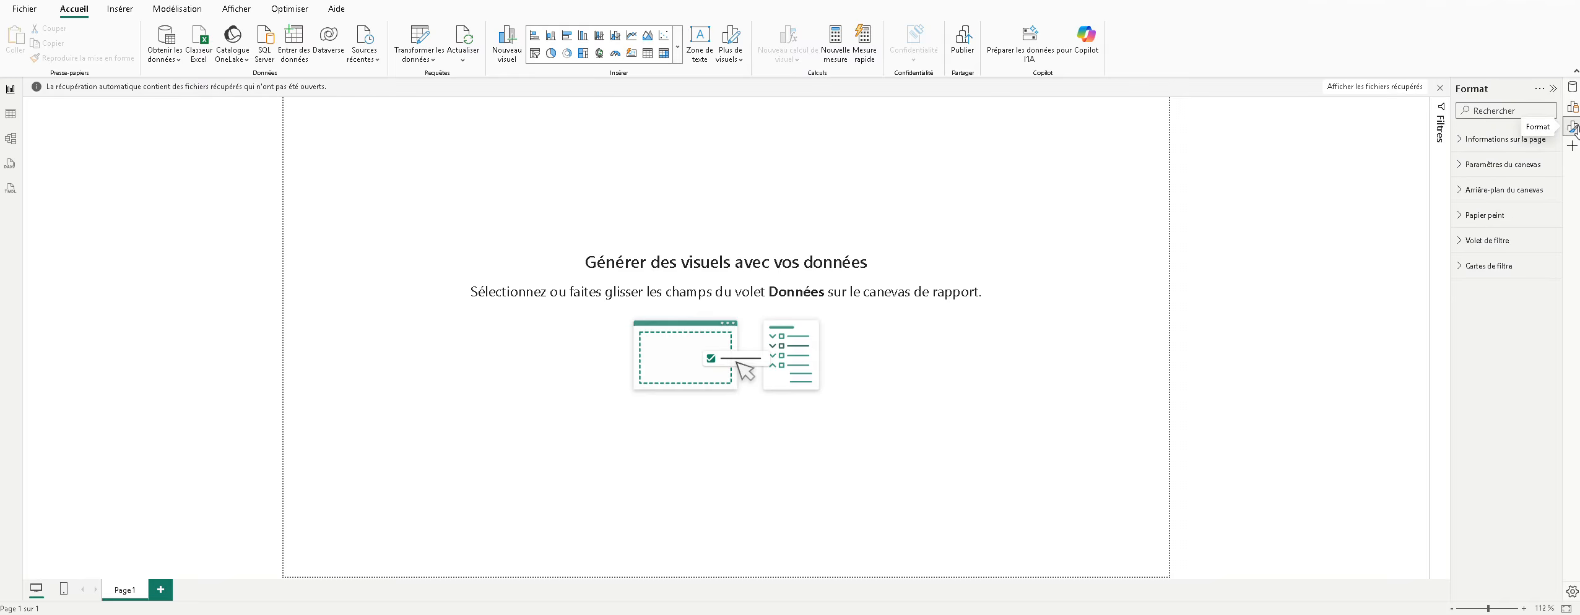
click(1573, 128)
click(1573, 87)
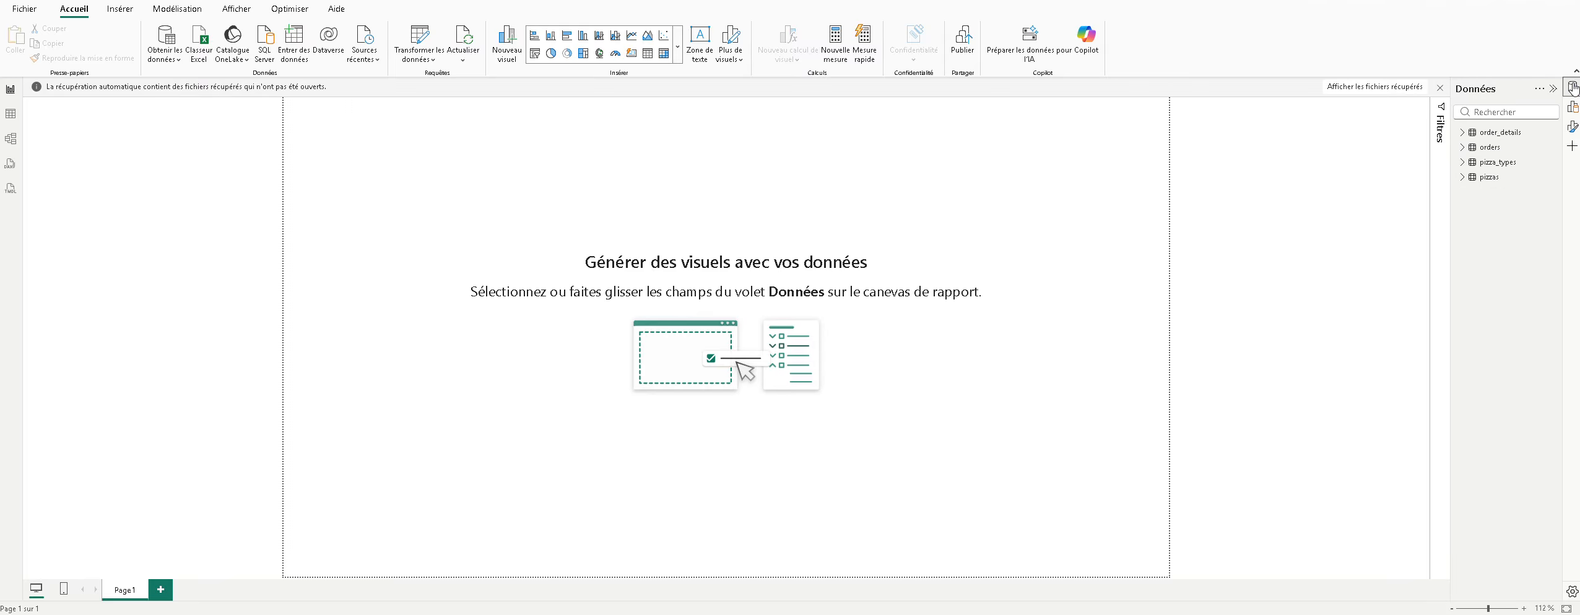
Step: Display the Build, Data and Format panes side by side in the report view
click(1572, 113)
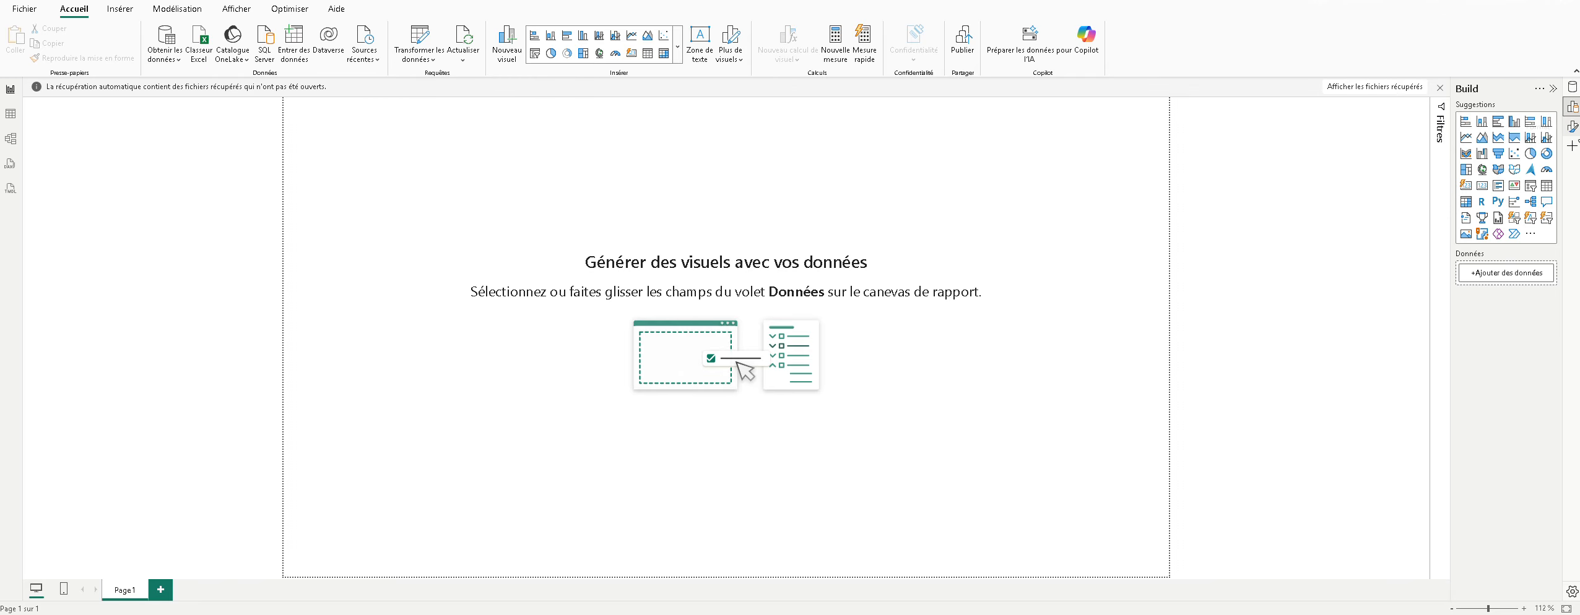
key(super)
click(1572, 87)
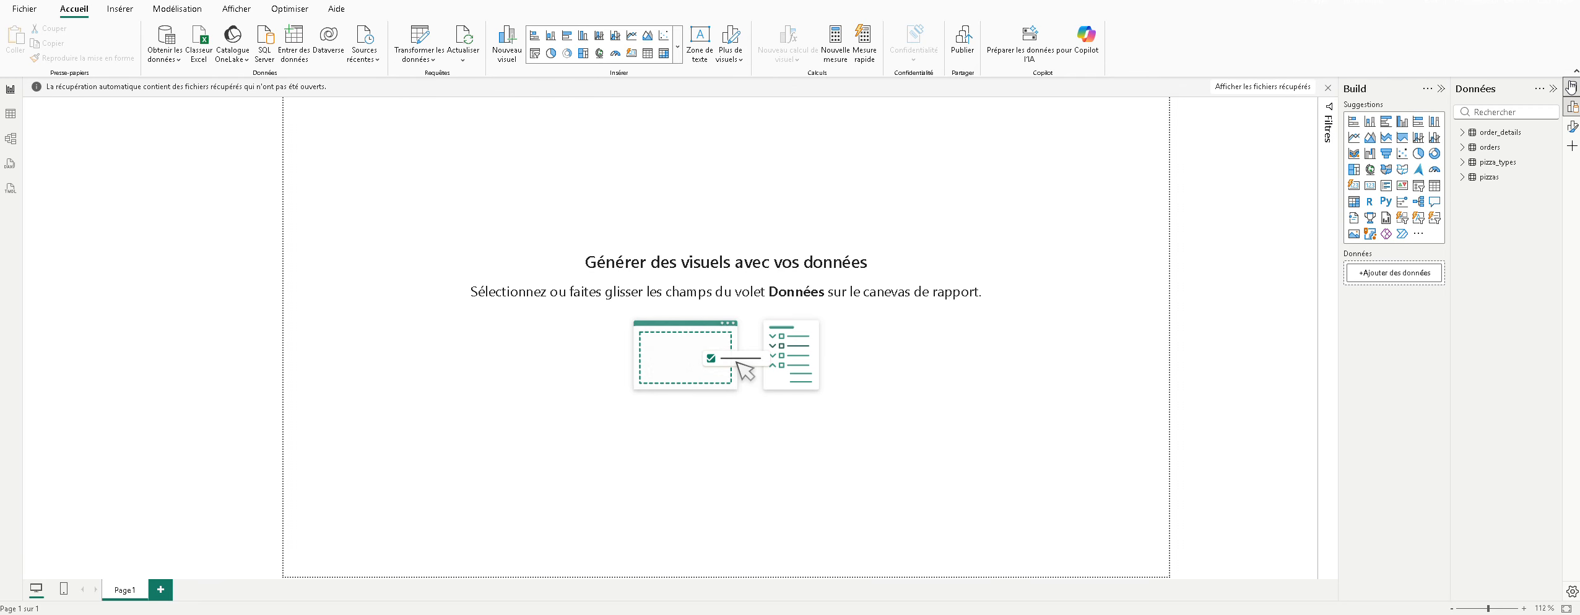
click(1572, 128)
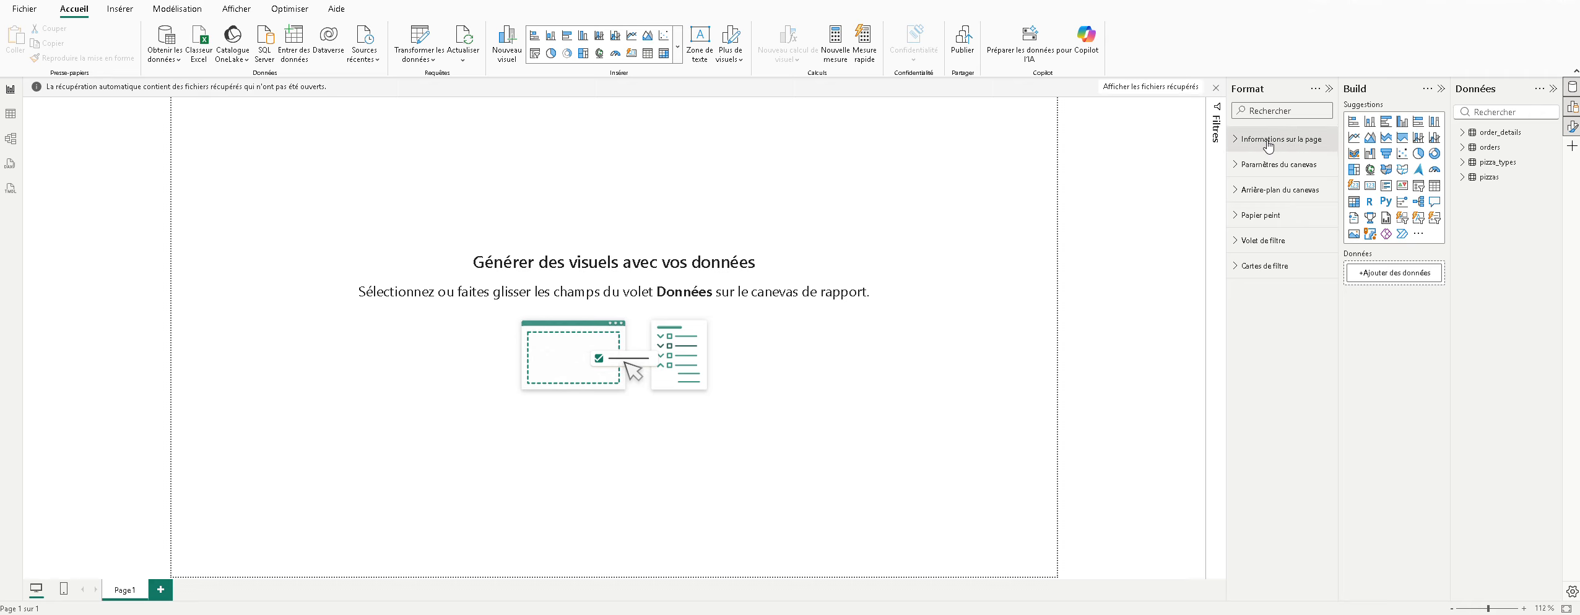
Step: Expand the canvas settings in the page formatting options
click(1231, 150)
click(1231, 150)
click(1233, 164)
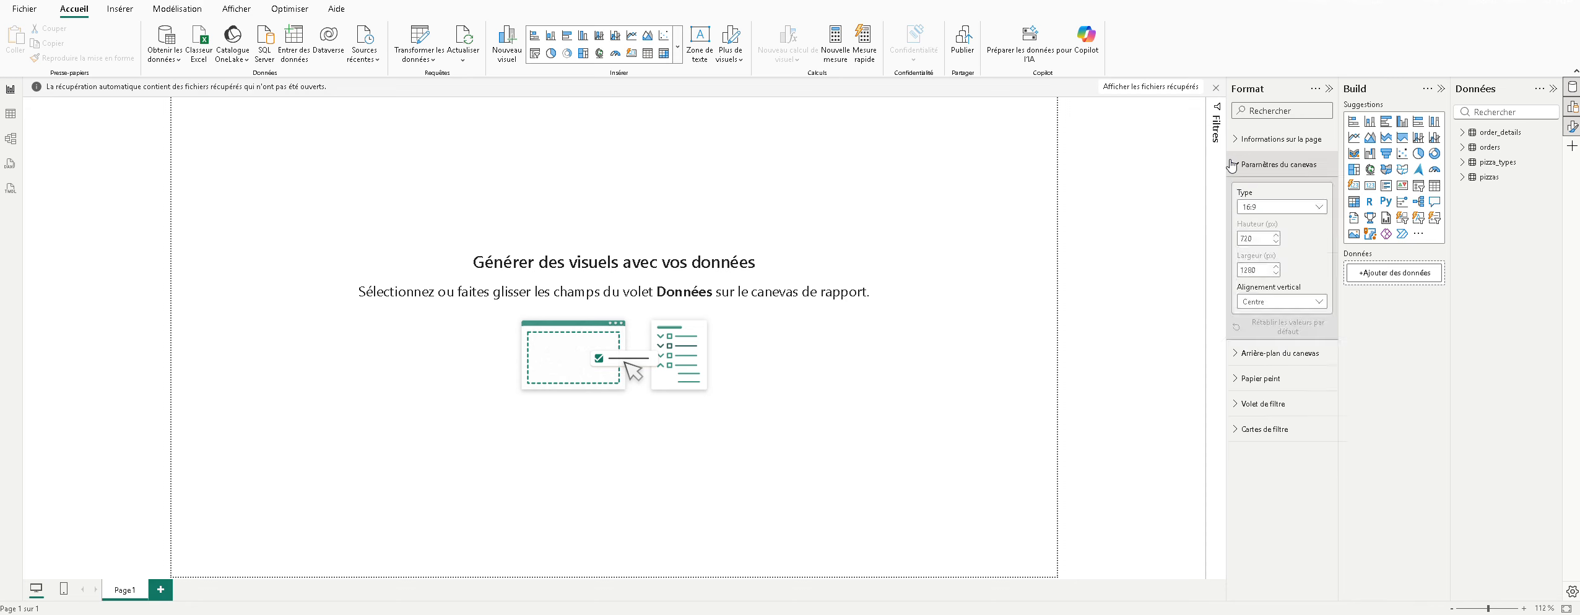
Step: Set Pizza sales.png as the canvas background image with 0% transparency
click(1233, 353)
scroll(1300, 427, down, 1)
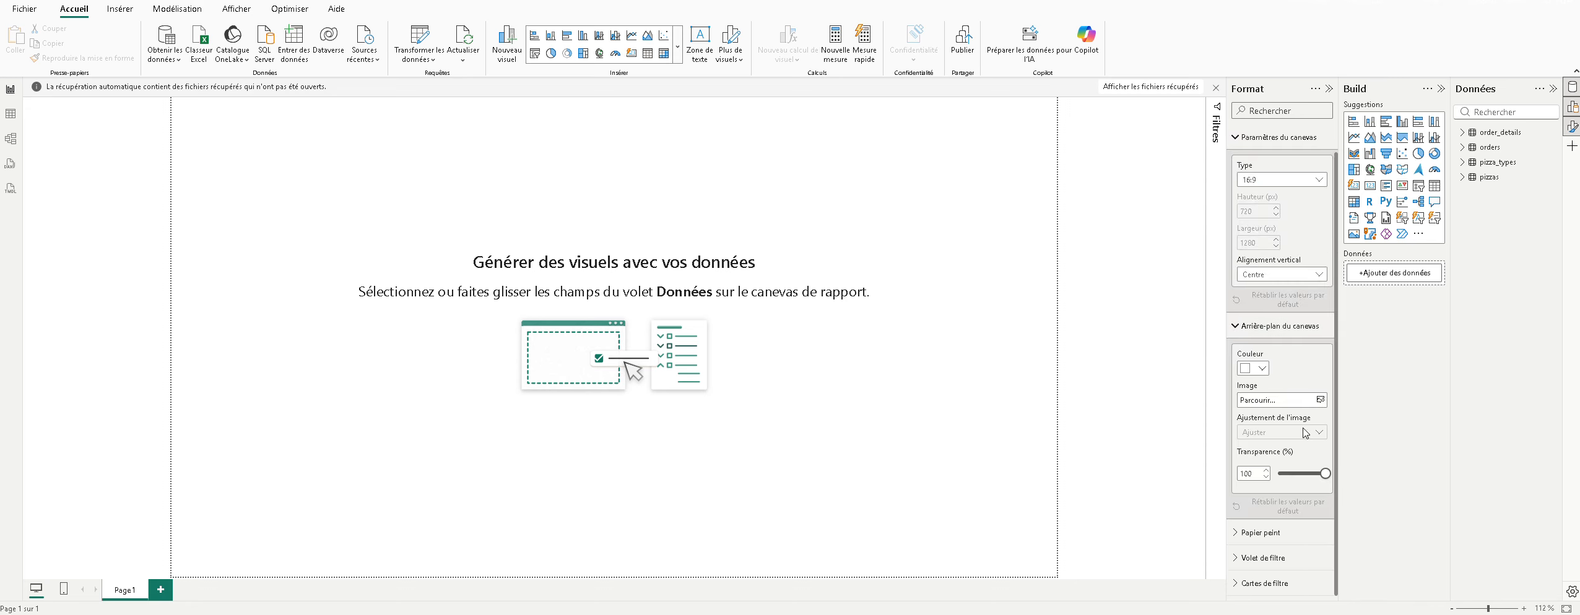
click(1320, 400)
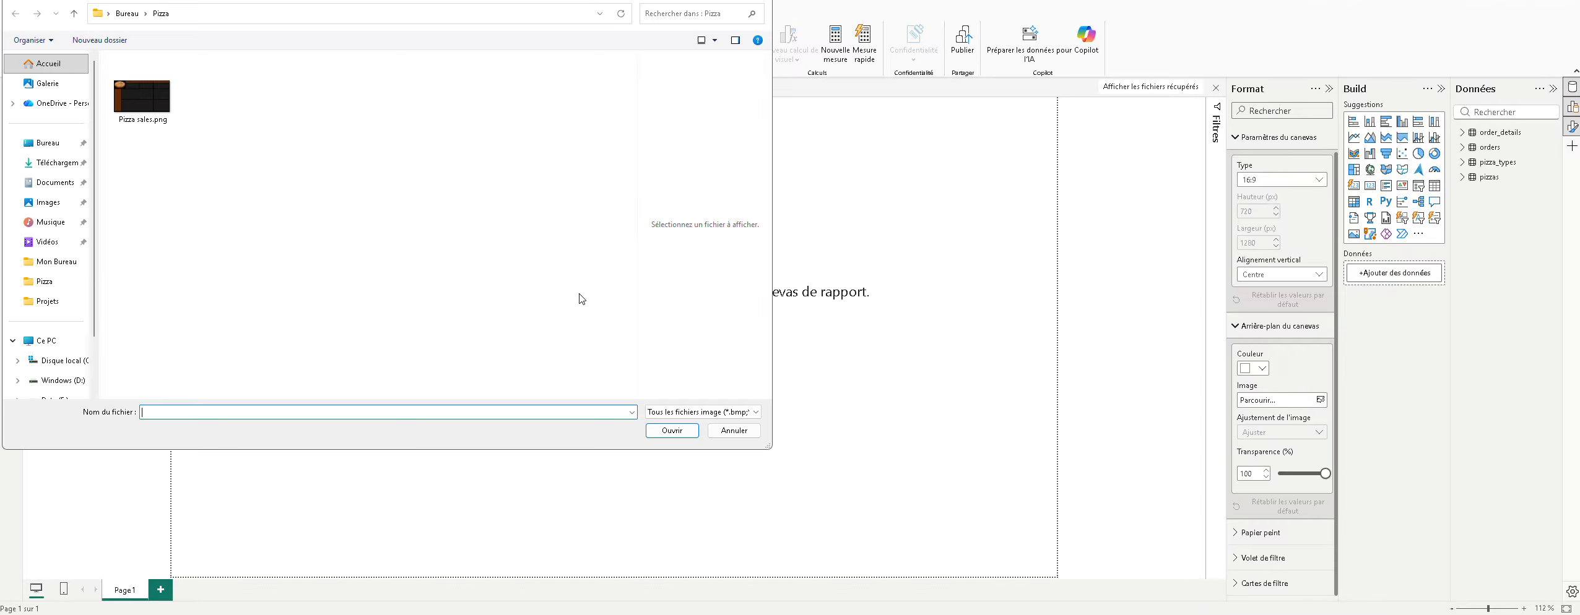
click(132, 92)
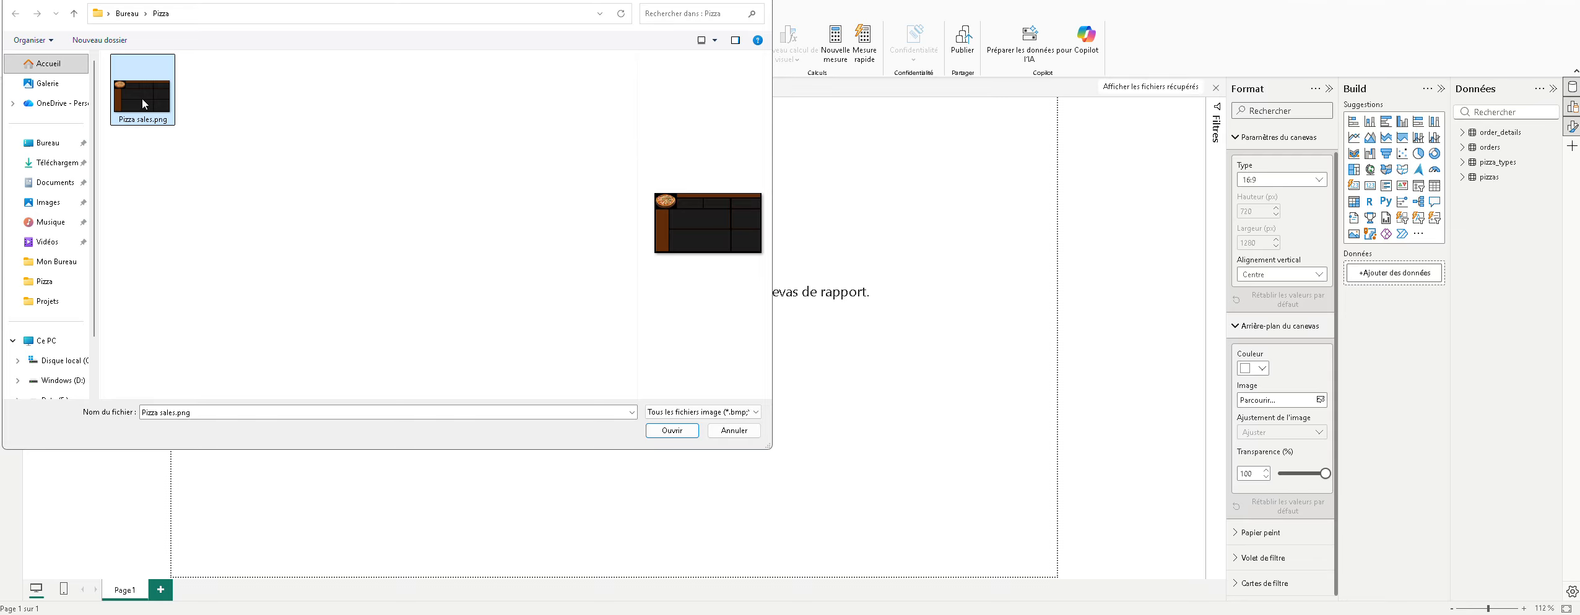
double_click(142, 98)
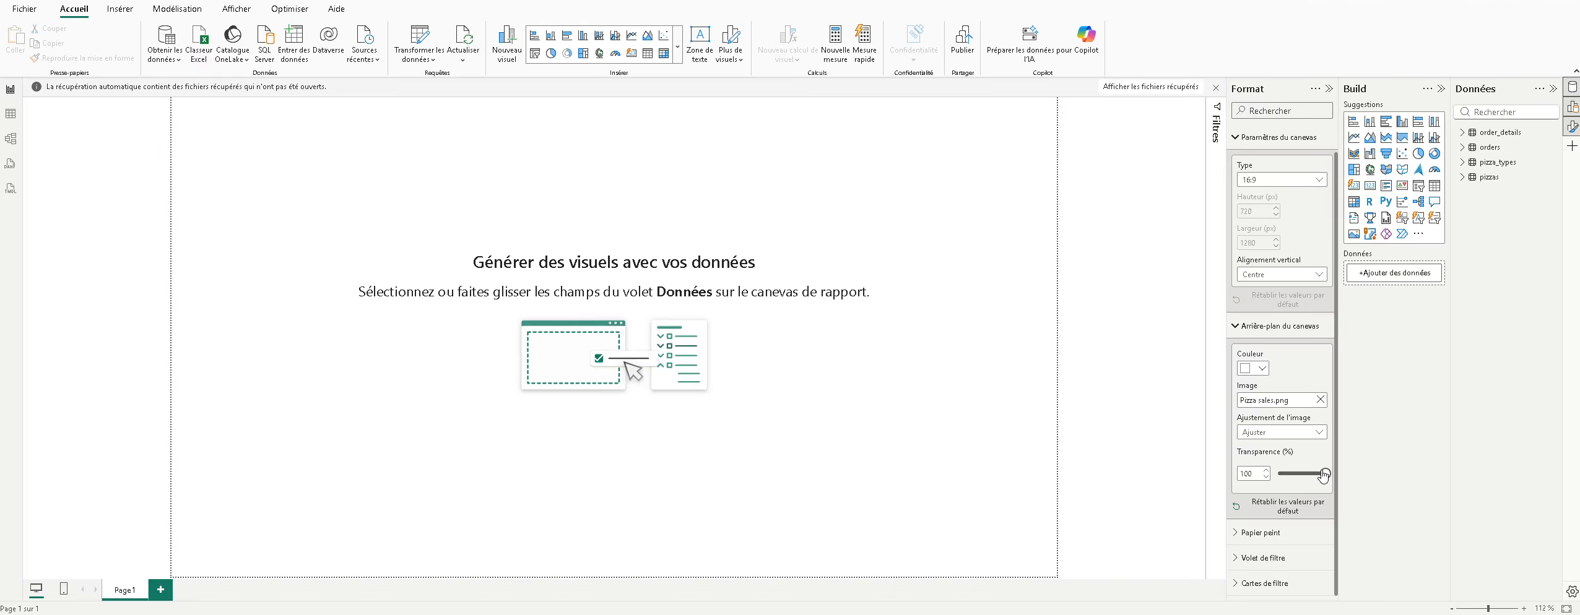
drag(1324, 475, 1279, 478)
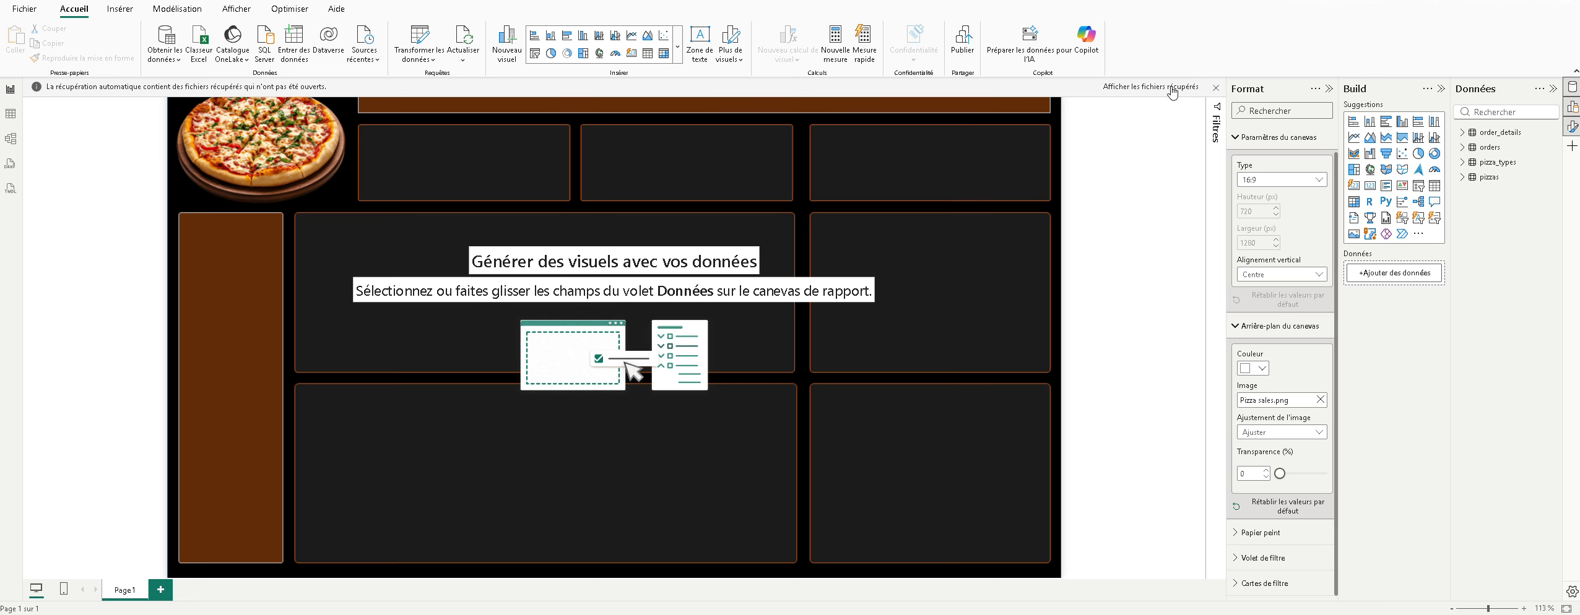
Step: Check the list of auto-recovered files and dismiss the recovery notice, choosing to delete those files
click(1217, 90)
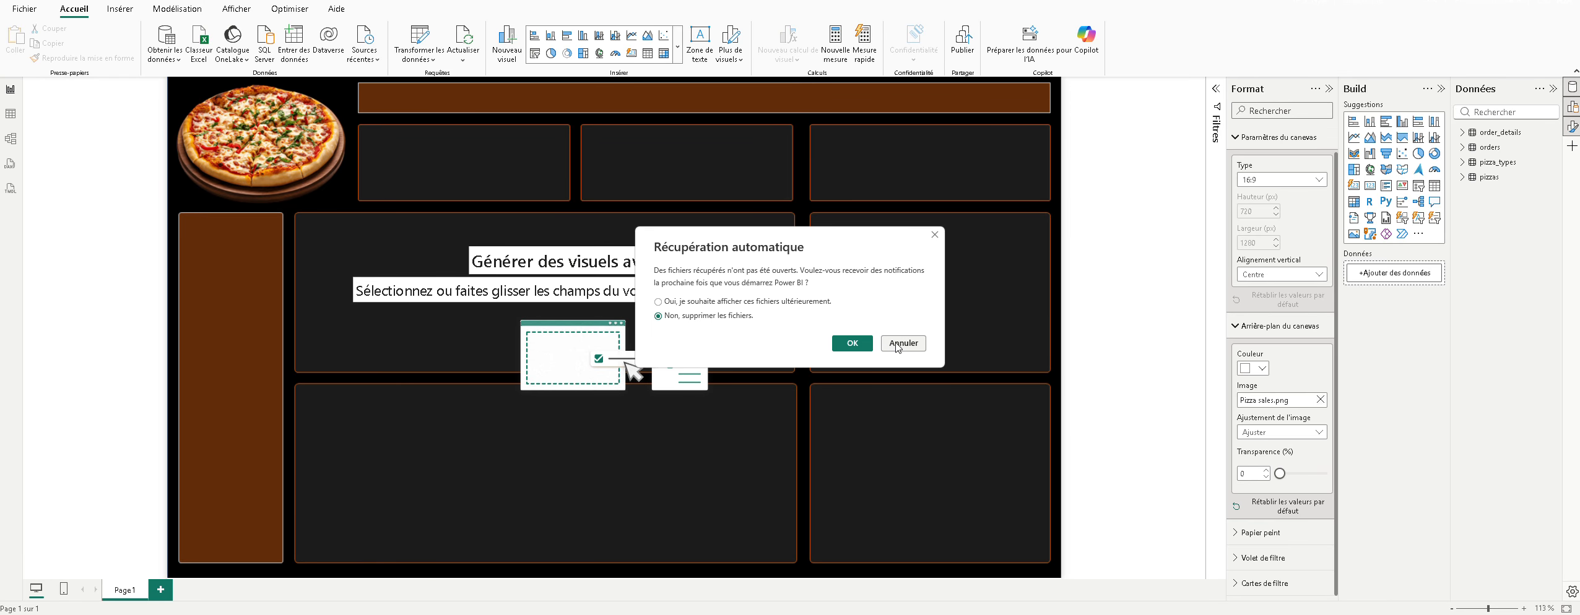
click(895, 344)
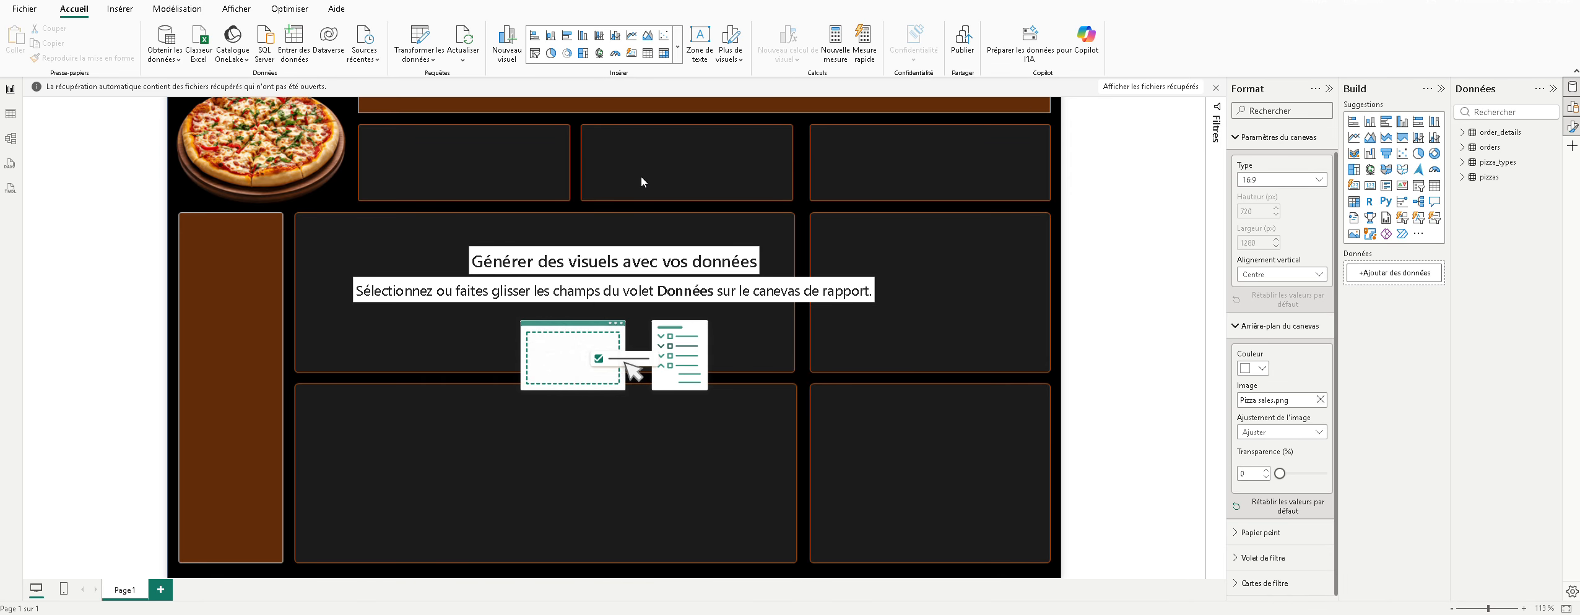
click(1119, 88)
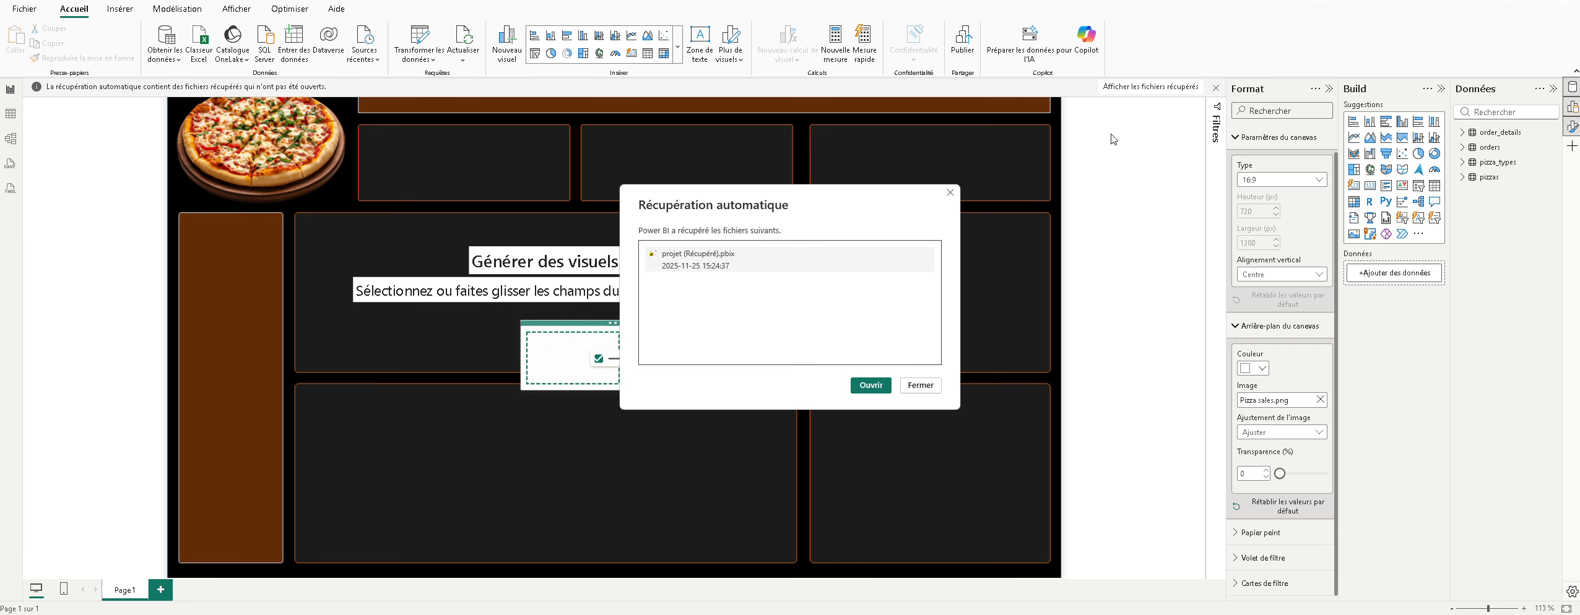
click(919, 385)
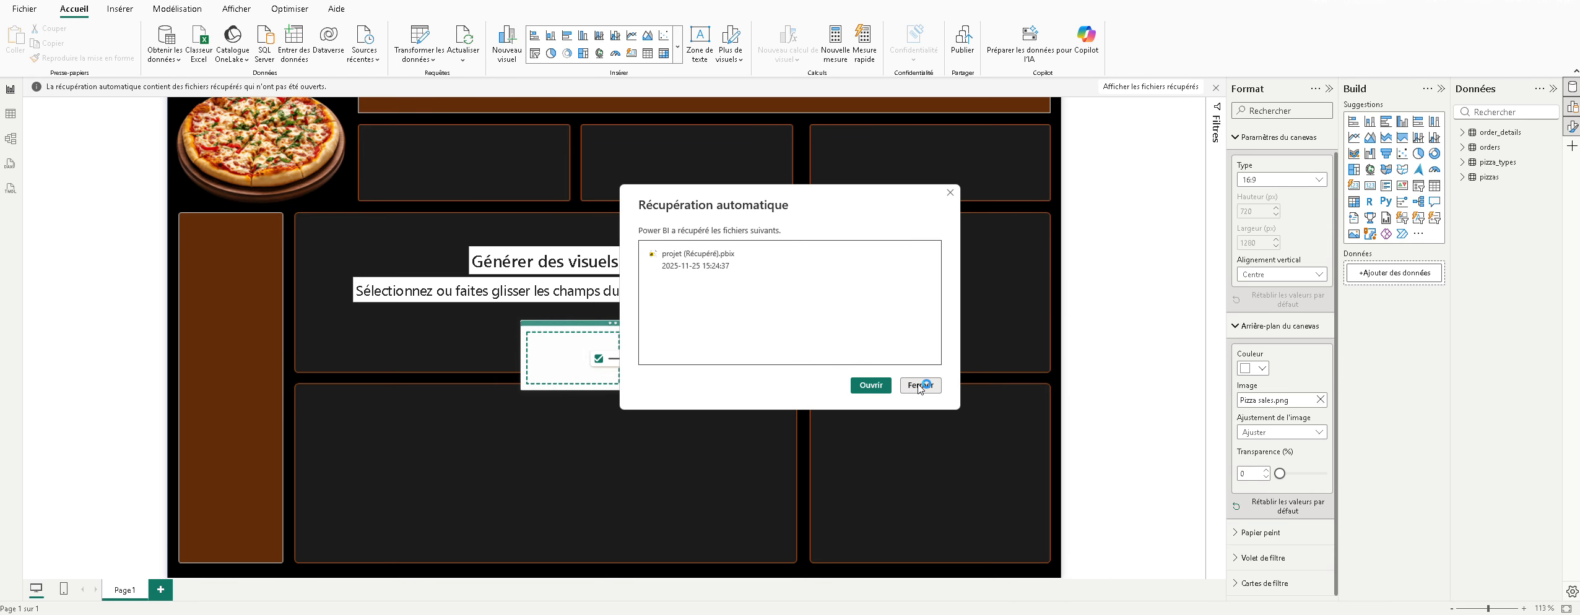
click(852, 344)
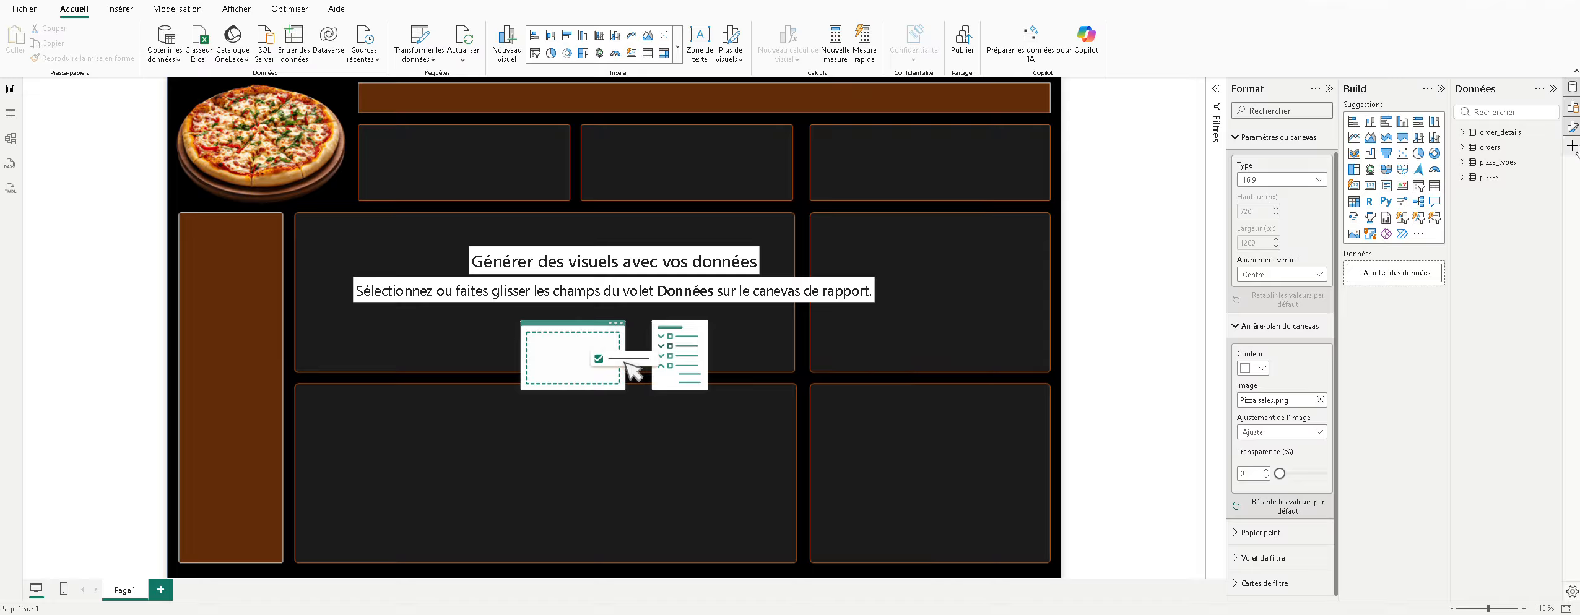
Step: Expand the fields of the pizzas, pizza_types, orders and order_details tables, including the date hierarchy in orders
click(1462, 177)
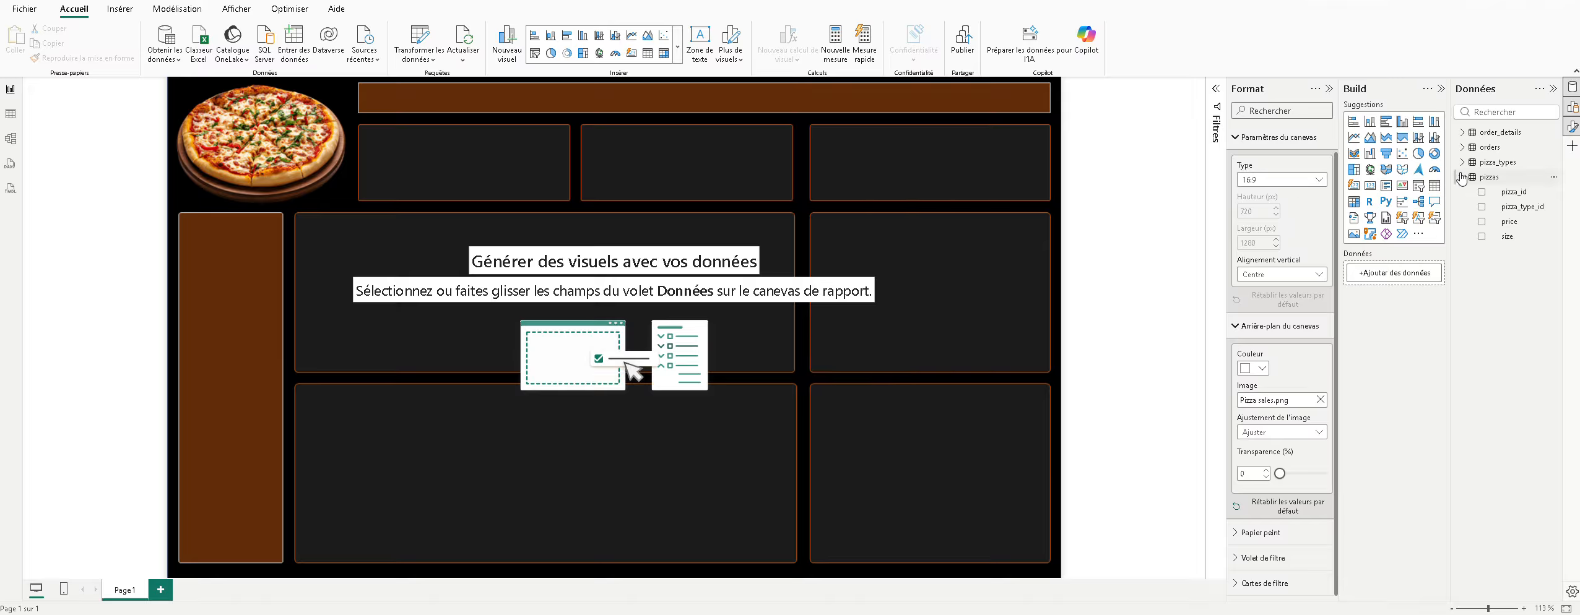
click(1462, 161)
click(1461, 147)
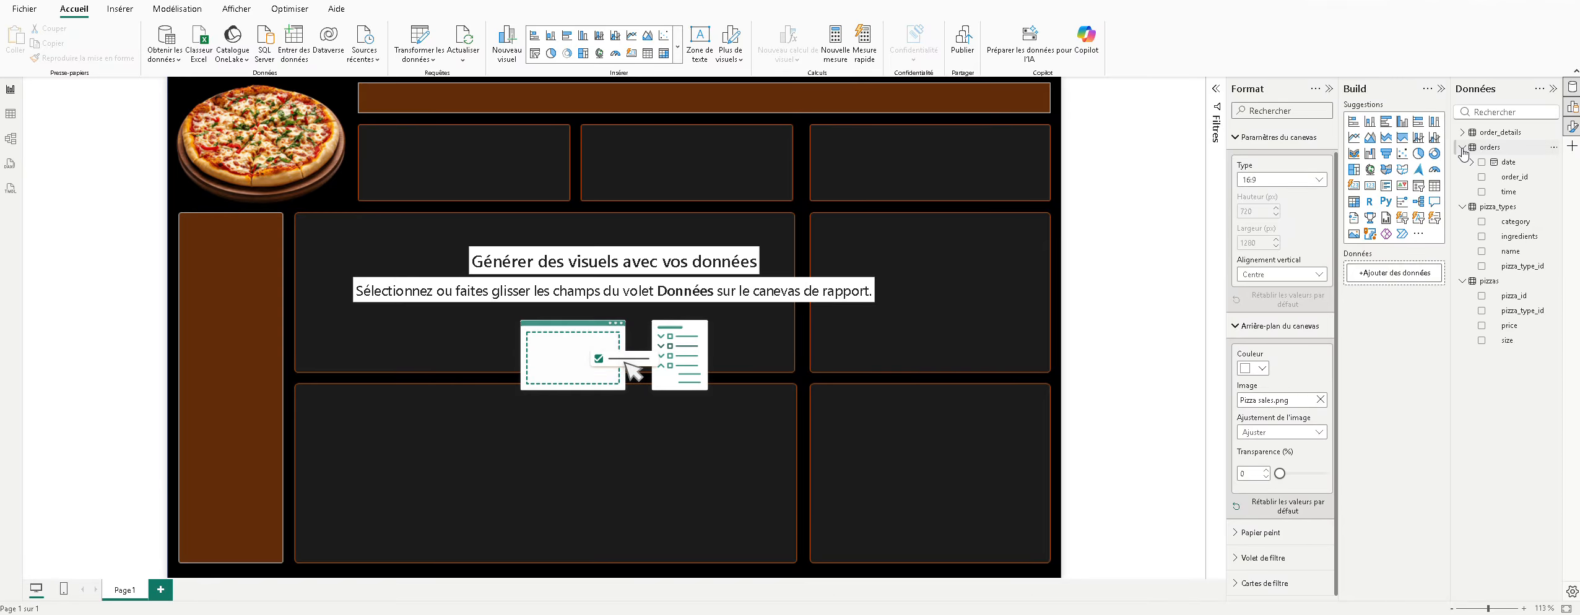
click(1462, 132)
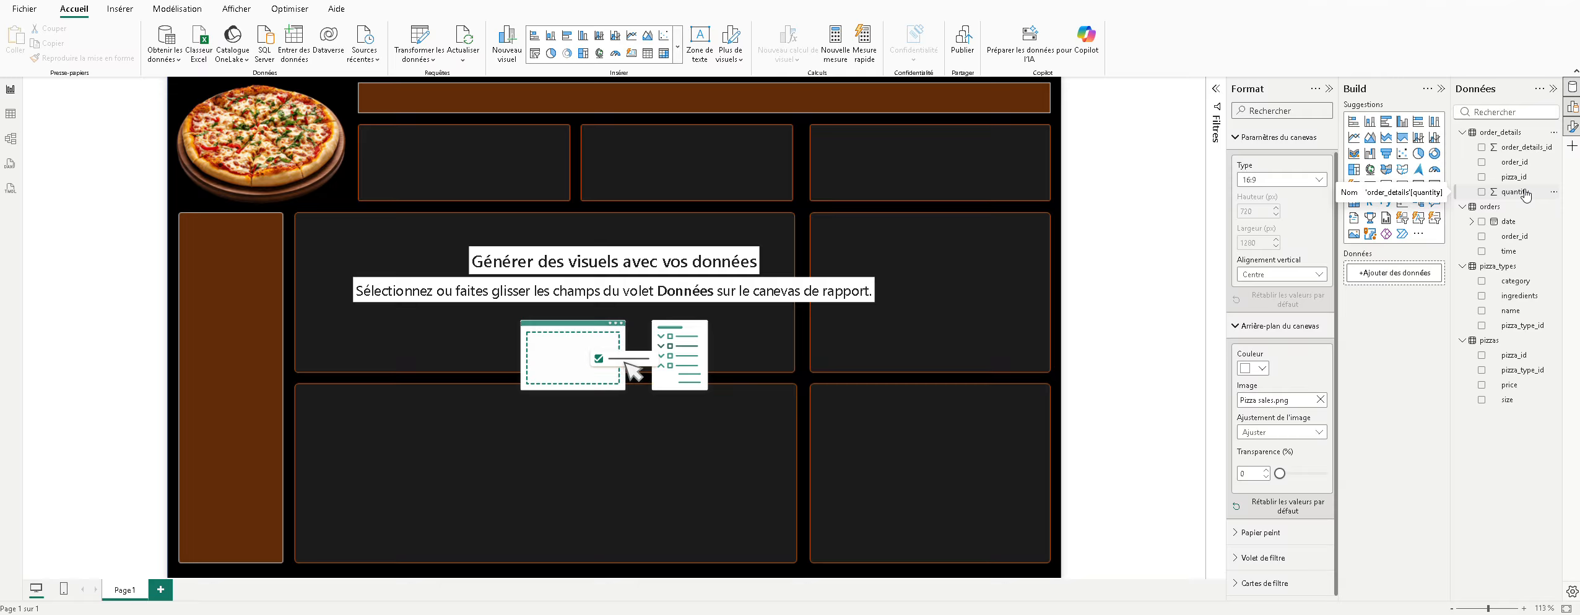
click(1471, 222)
click(1480, 237)
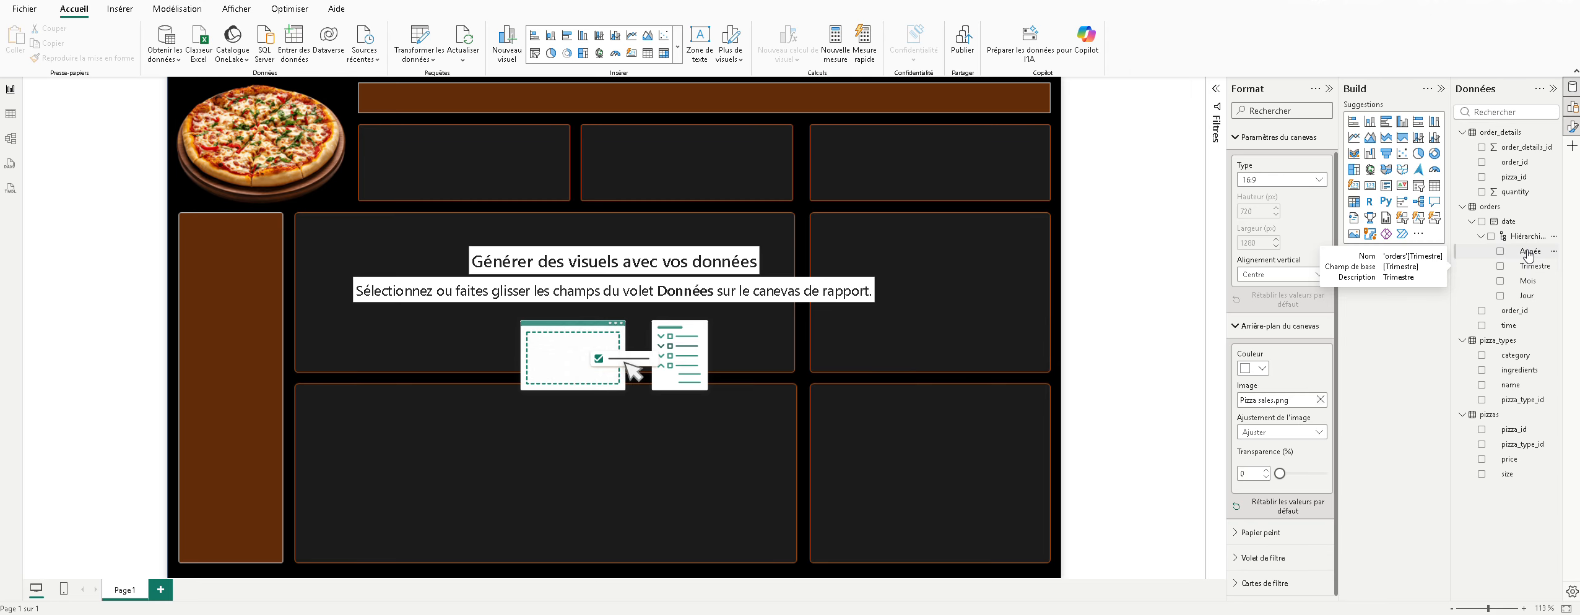
Step: Check the period covered by the orders with a temporary table of Année and Mois, and delete that table
drag(1529, 252, 992, 309)
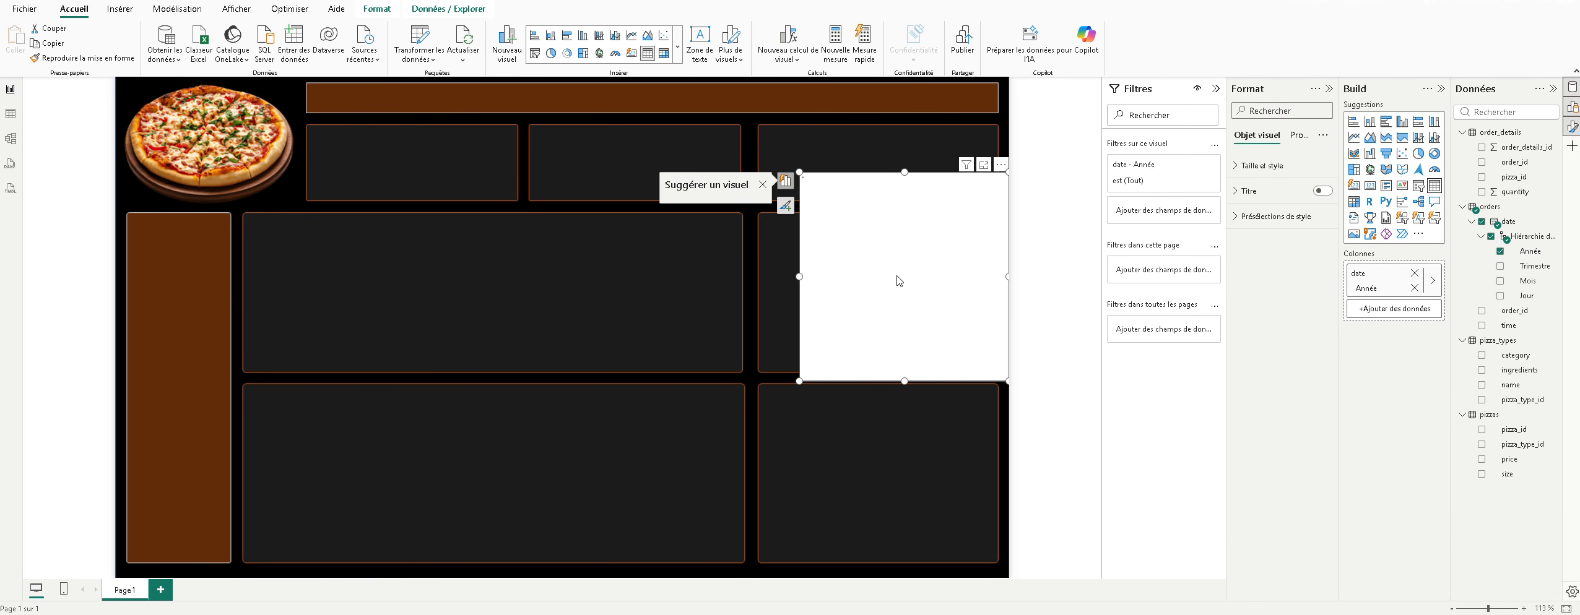
drag(899, 275, 816, 279)
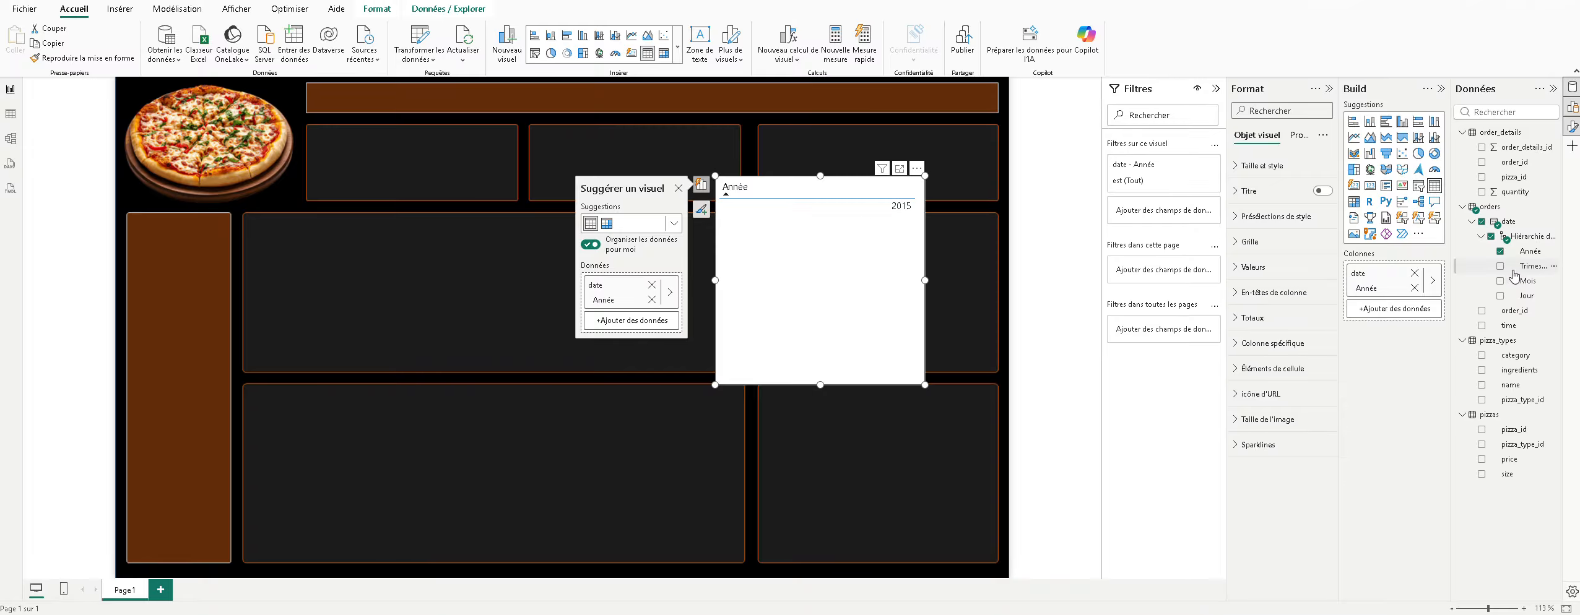
drag(1510, 283, 1410, 315)
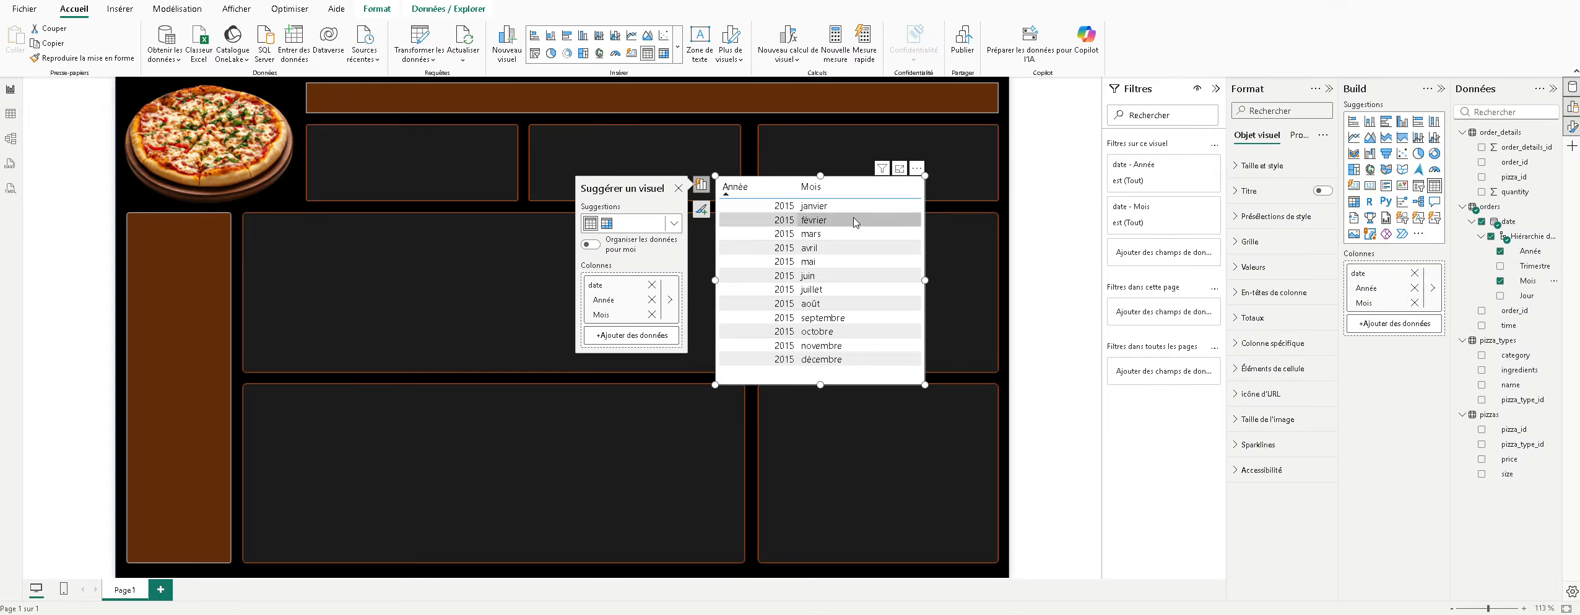
click(1499, 282)
click(1500, 252)
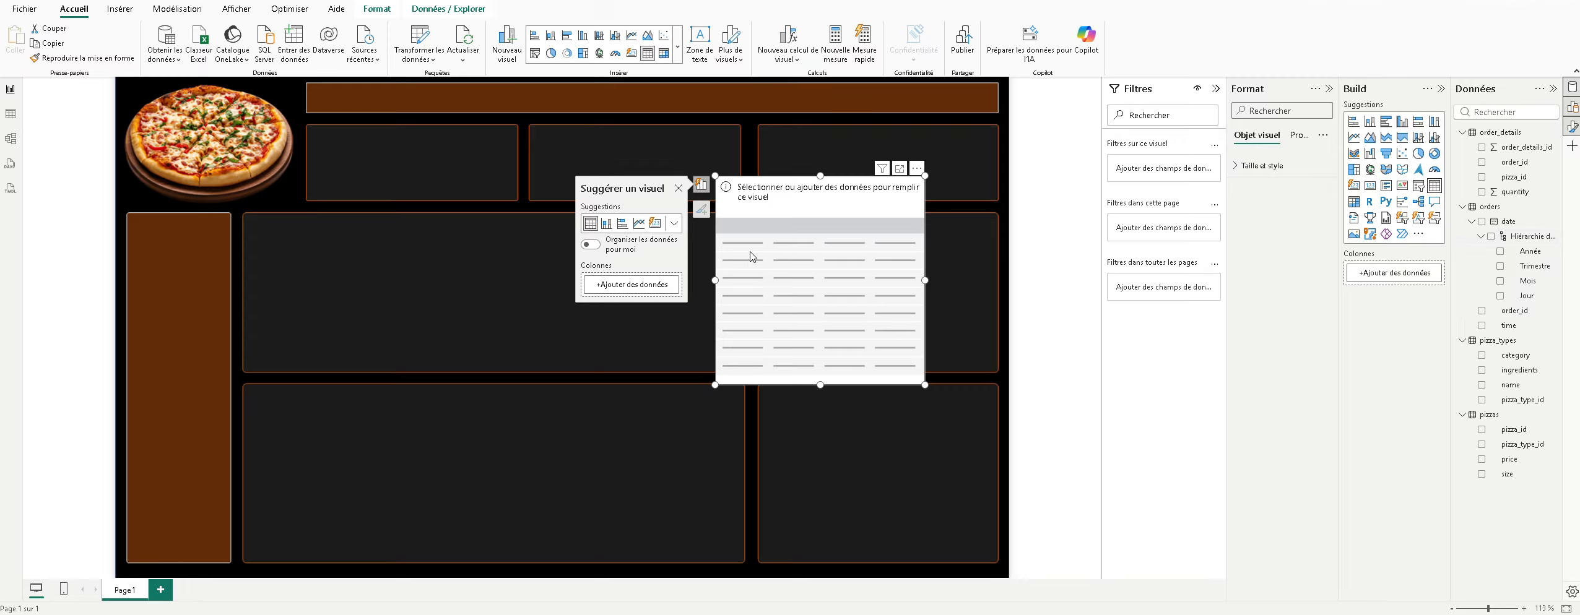
key(Delete)
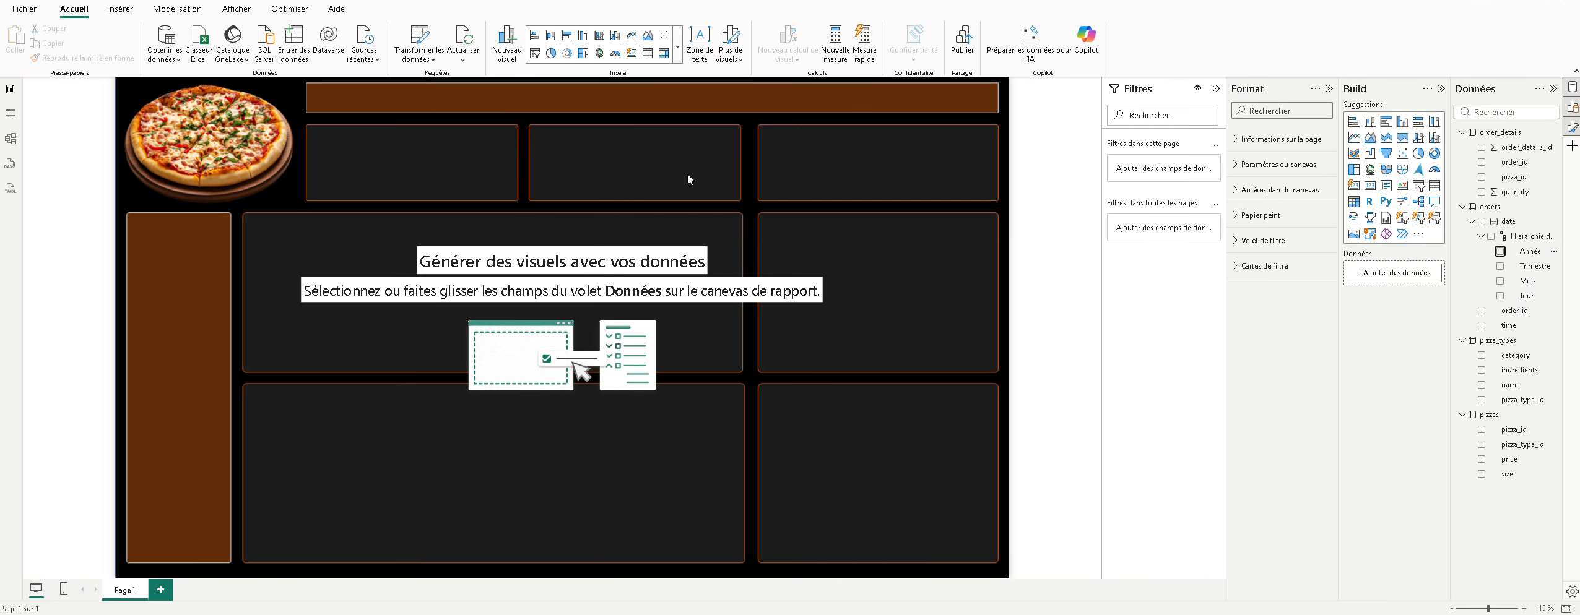
Step: Insert a text box reading "Ventes des Pizzas / Performances année 2015" and fit it, about 280 px wide, inside the brown header banner
click(120, 10)
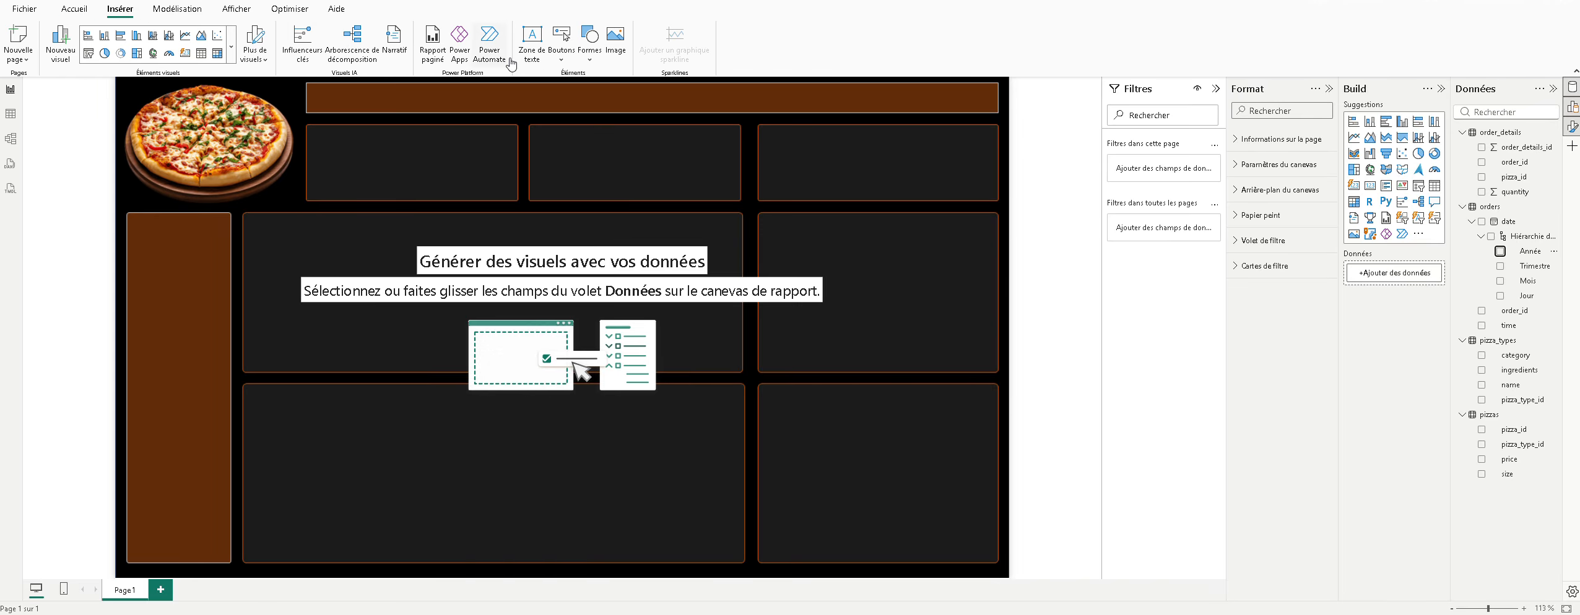
click(532, 41)
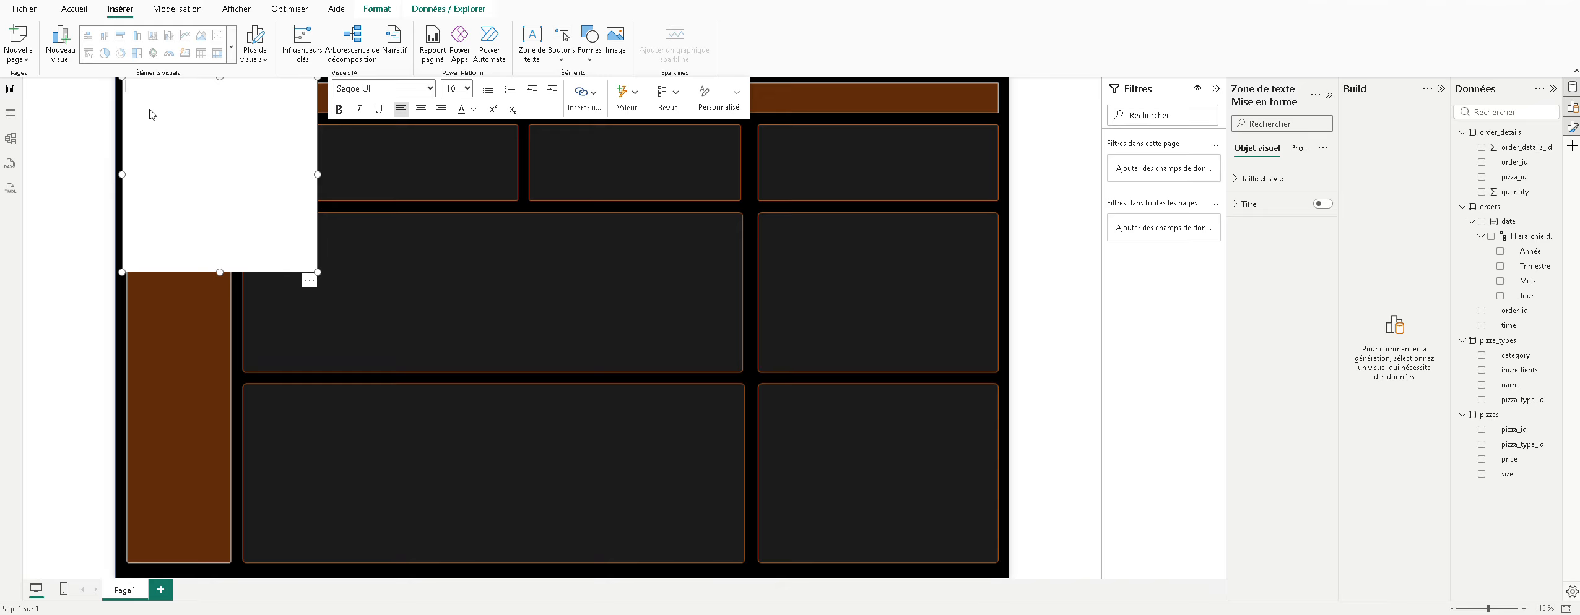
text(Ventes des Pizzas / Perfor)
text(mances 2015)
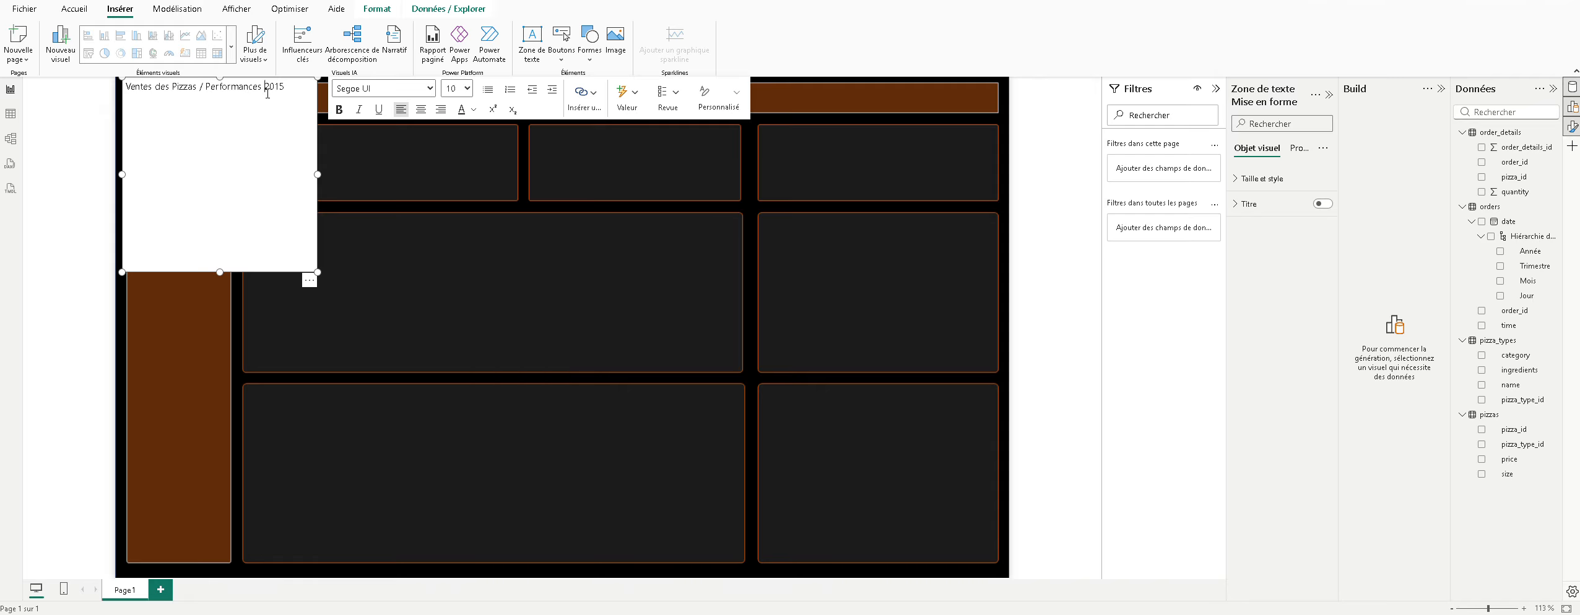
text(année)
drag(218, 272, 455, 112)
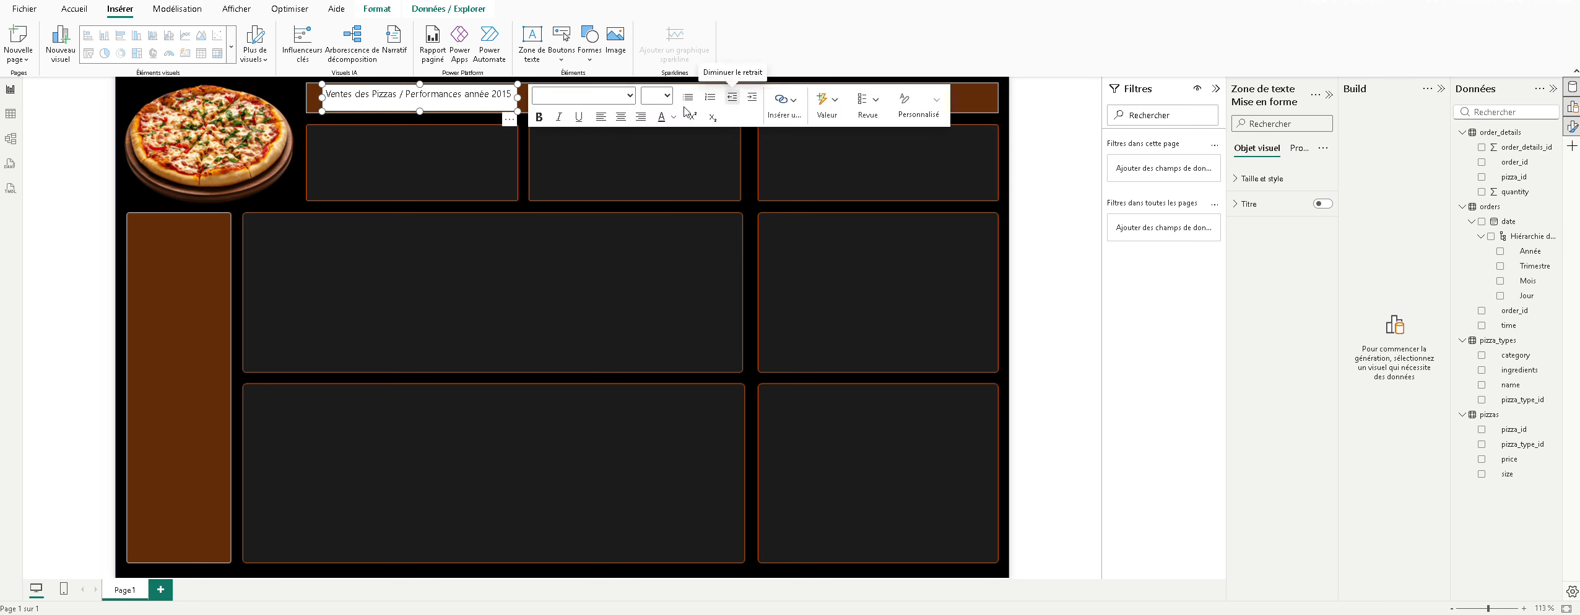
click(1263, 178)
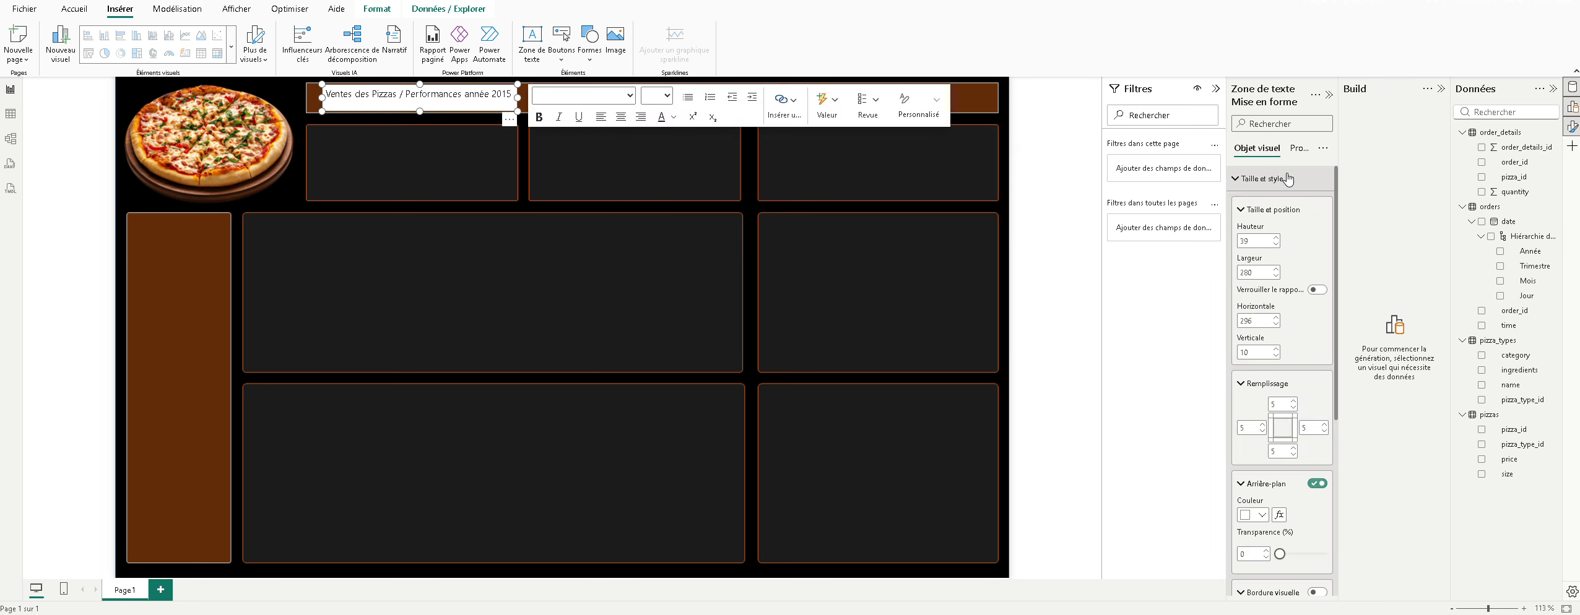
click(1263, 179)
click(1299, 148)
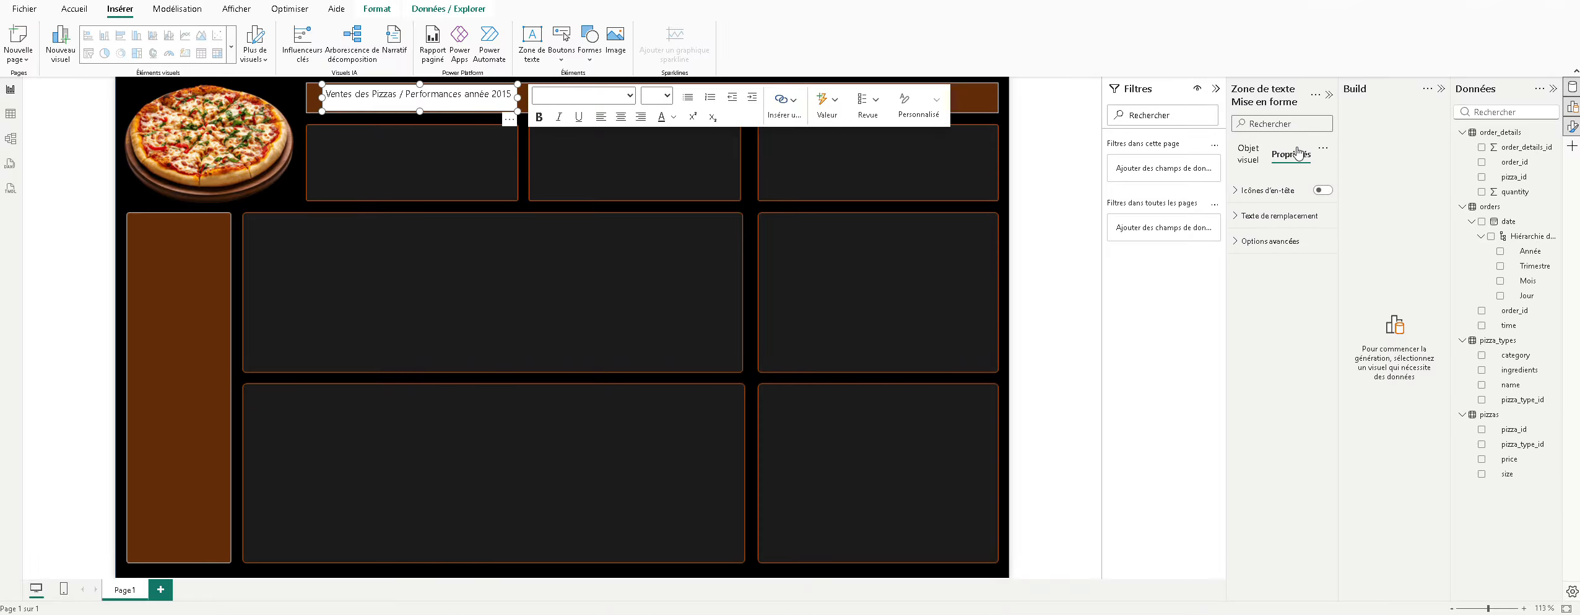
click(1280, 197)
click(1281, 197)
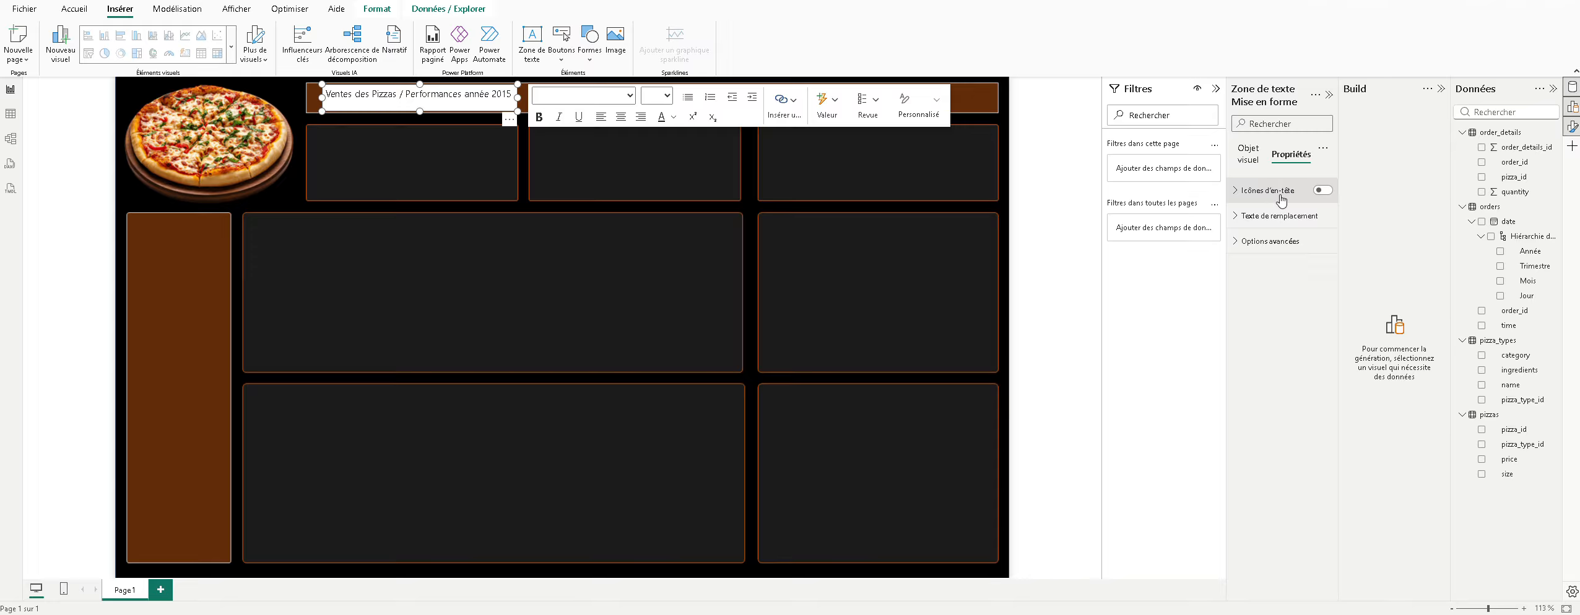
Step: Set the title text box's background transparency to 100%, keeping its visual border off
click(1250, 154)
click(1255, 184)
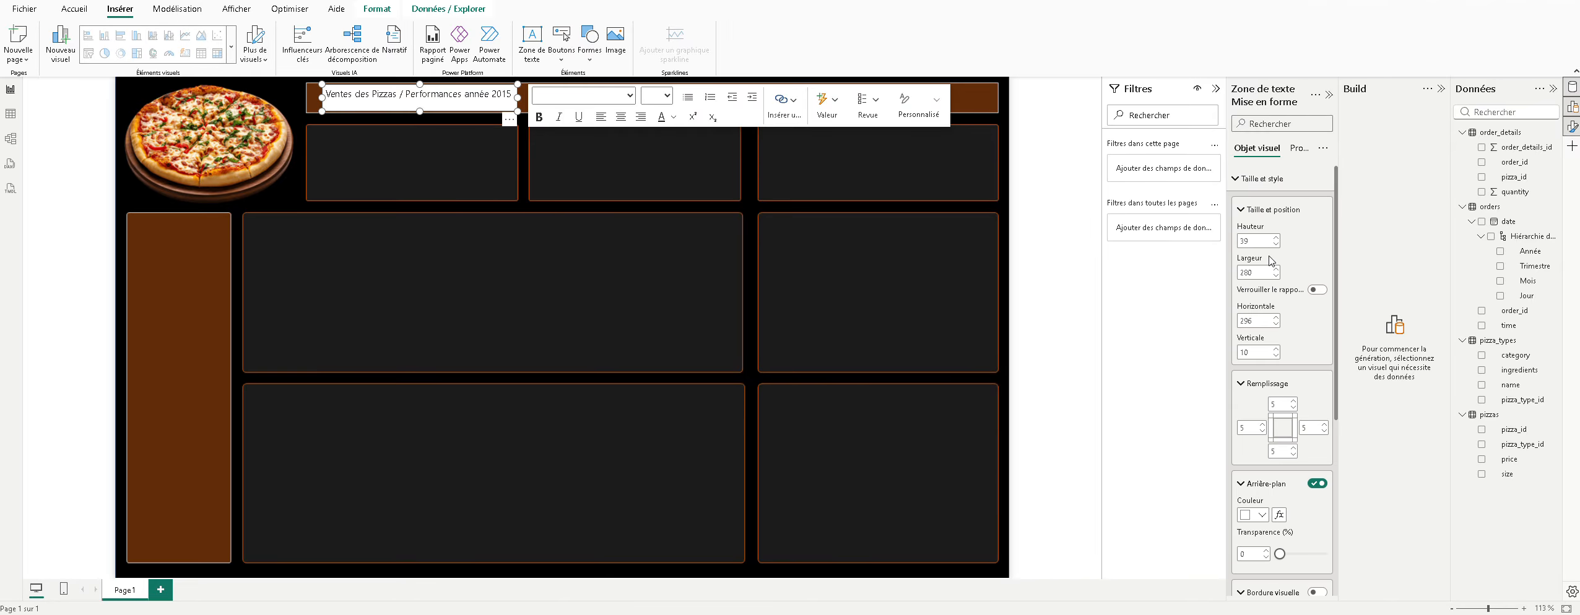
scroll(1270, 285, down, 2)
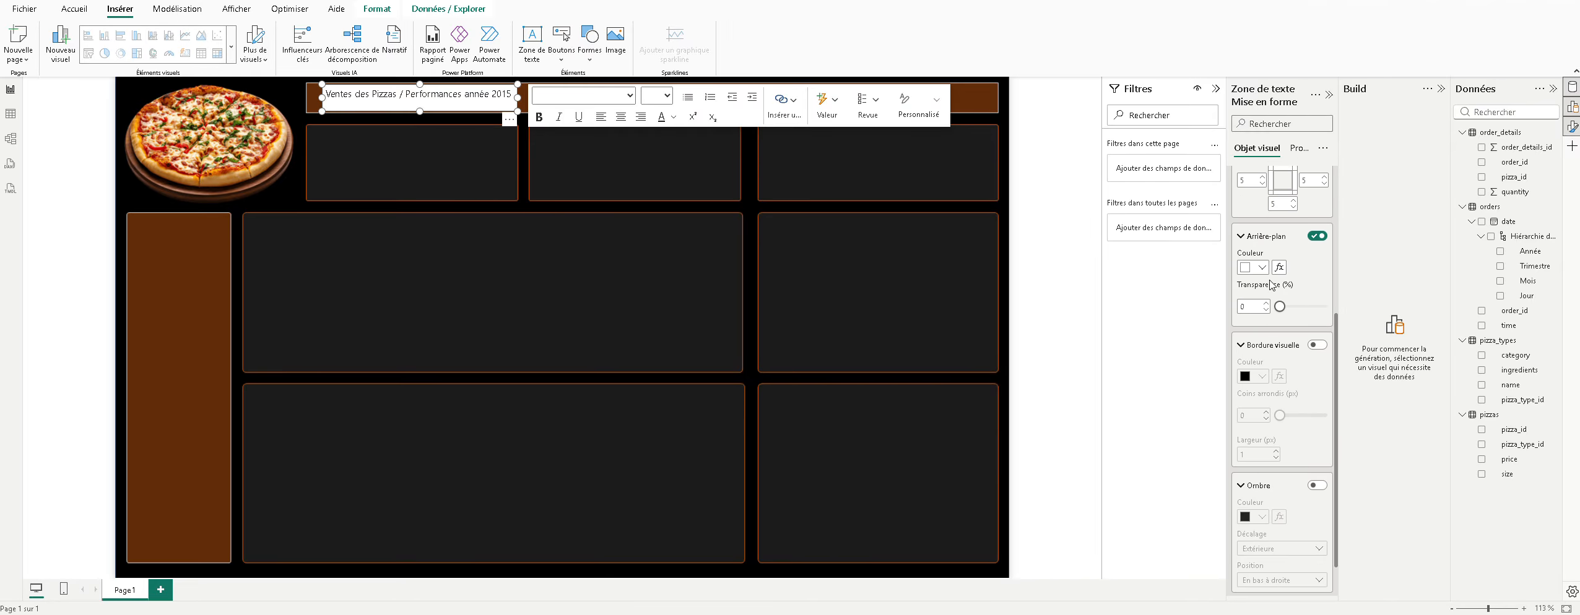
click(1317, 347)
click(1318, 347)
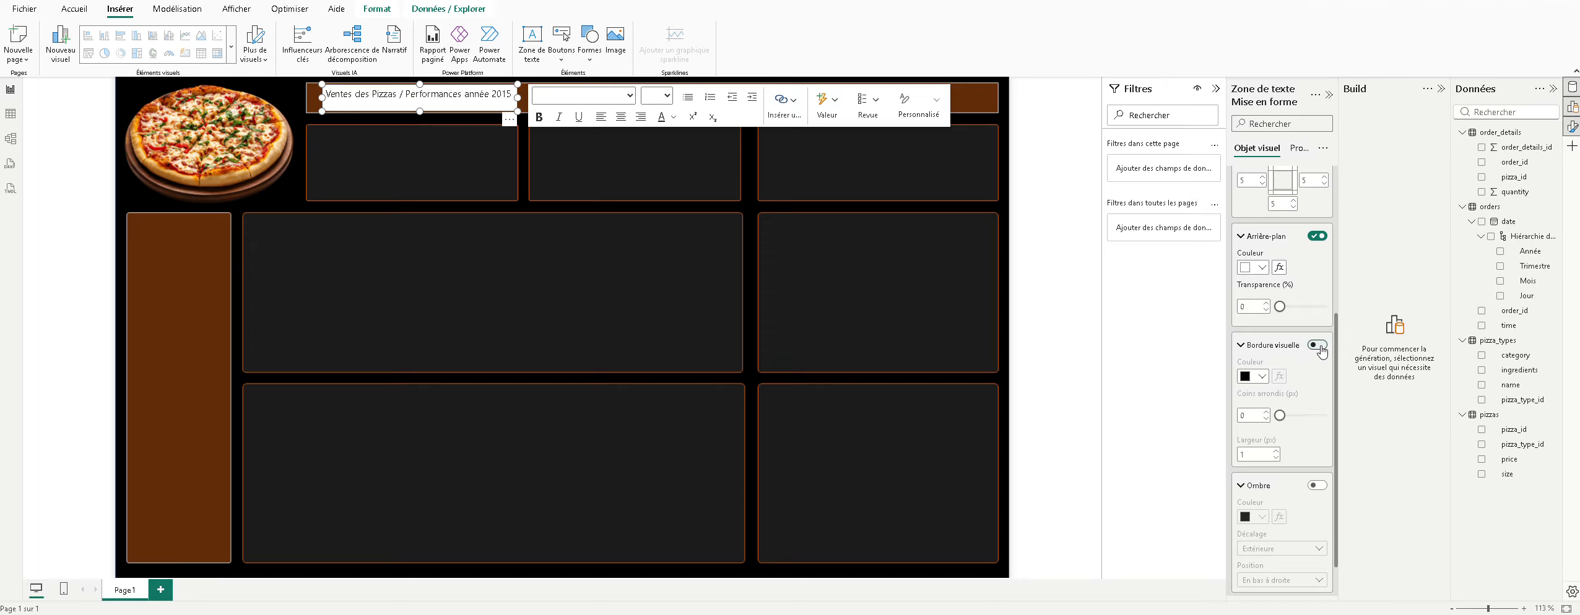
scroll(1303, 313, up, 1)
click(1262, 330)
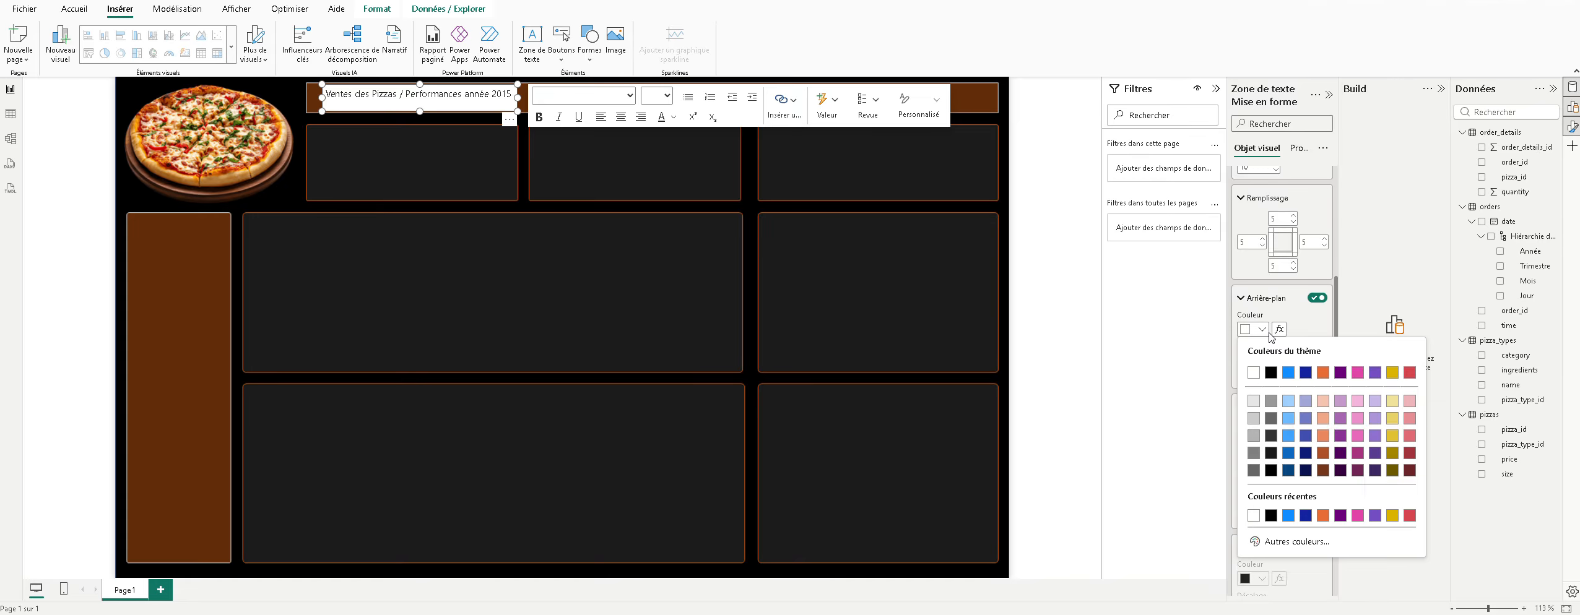
click(1262, 331)
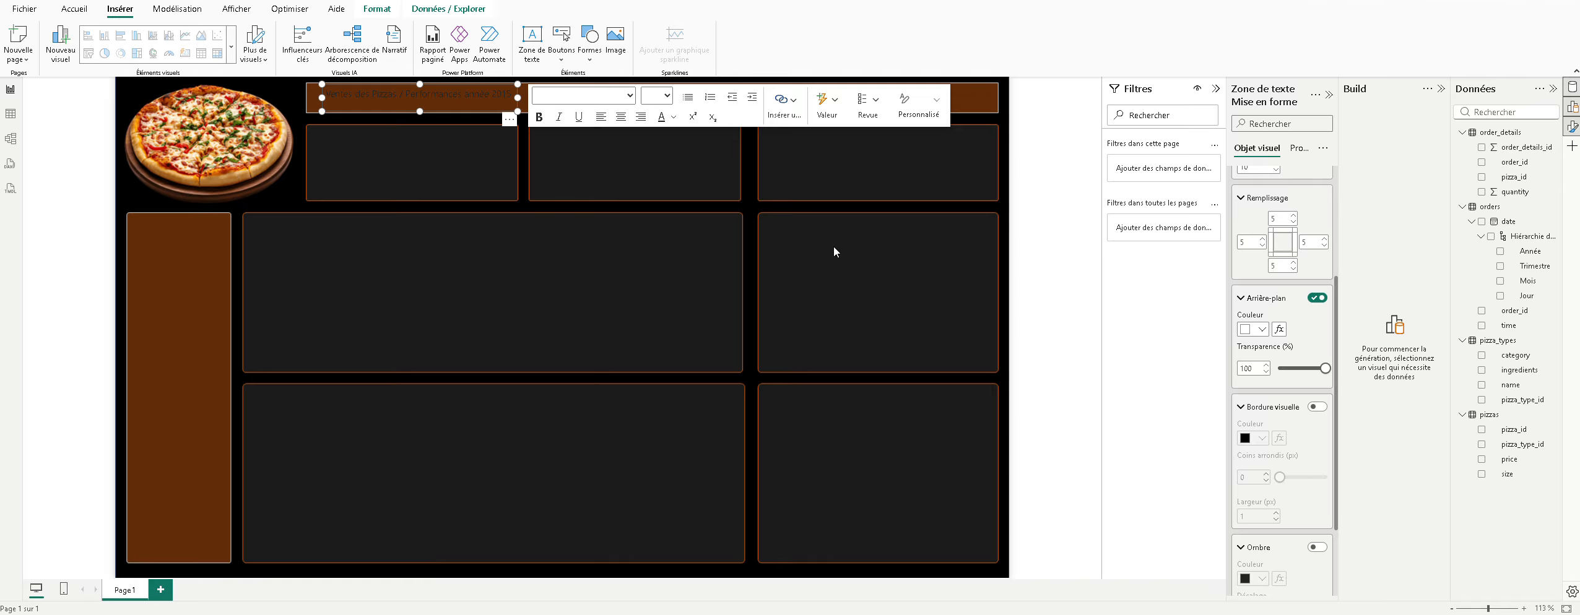
Step: Format the title text in white, bold, at font size 16
click(668, 97)
click(669, 99)
click(673, 117)
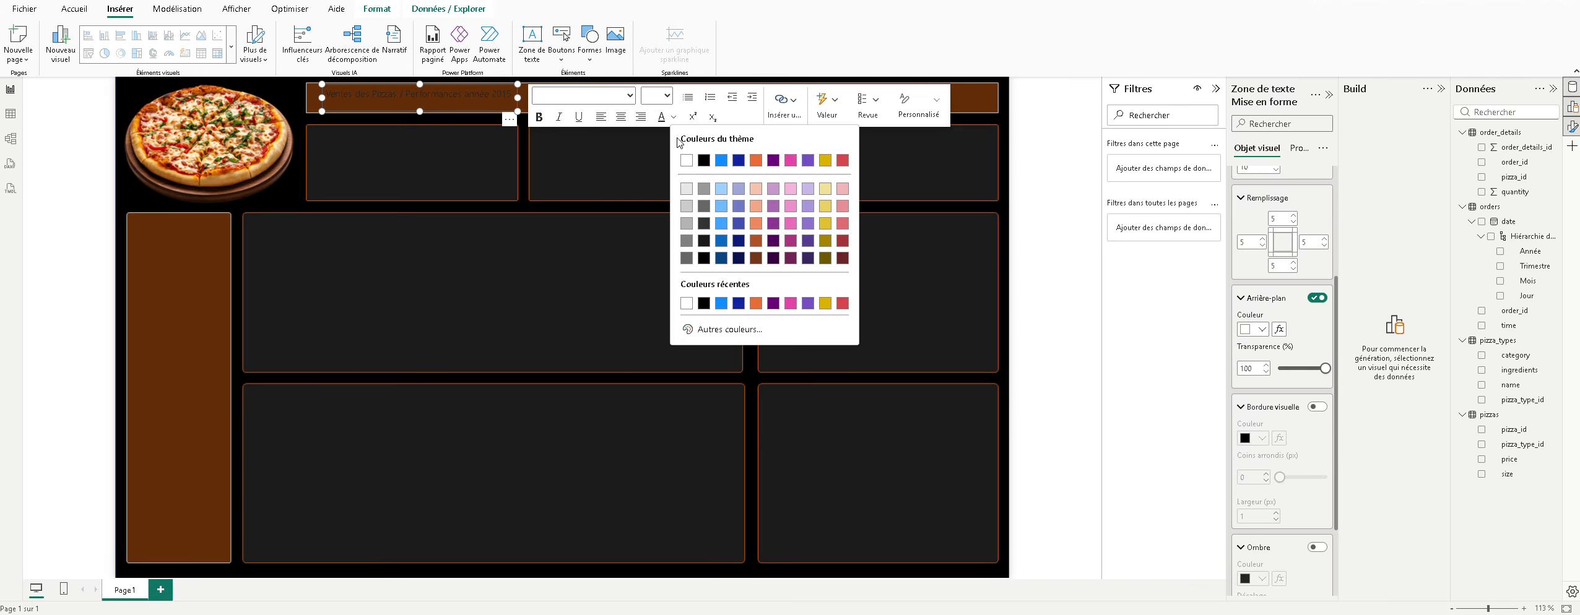
click(686, 160)
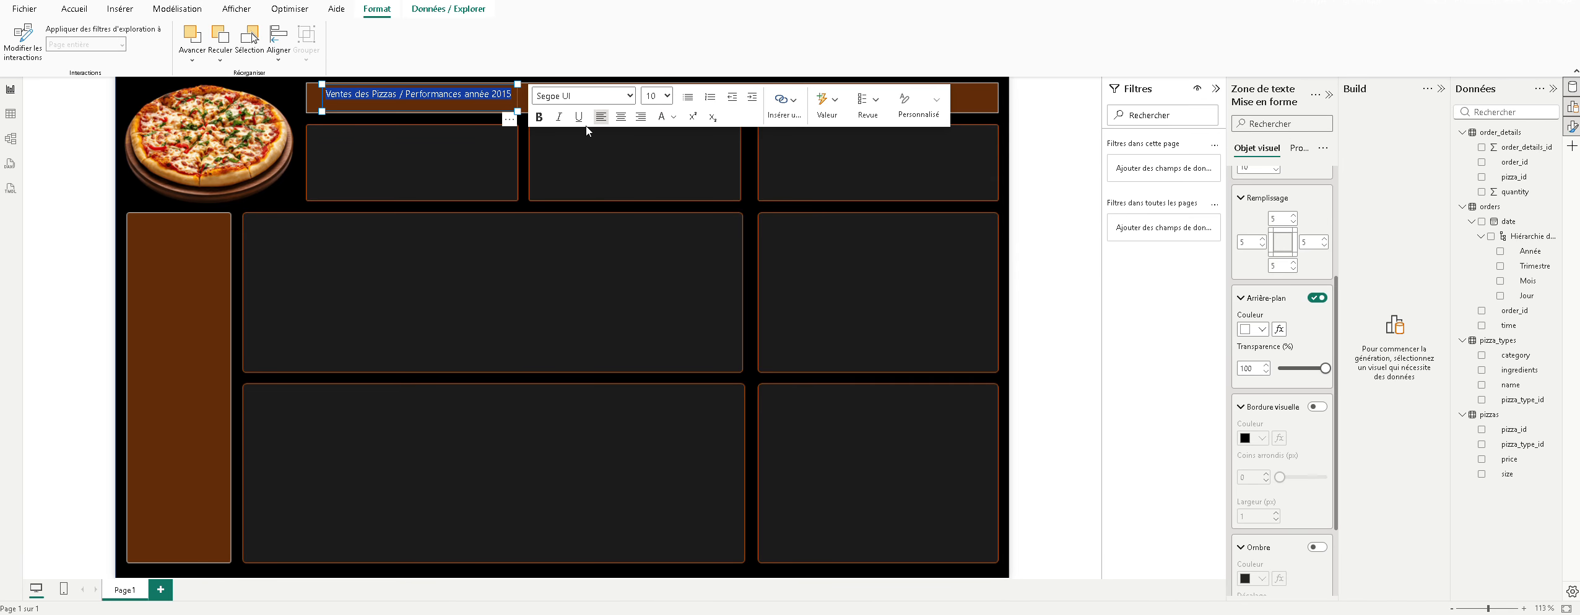
click(538, 116)
click(657, 96)
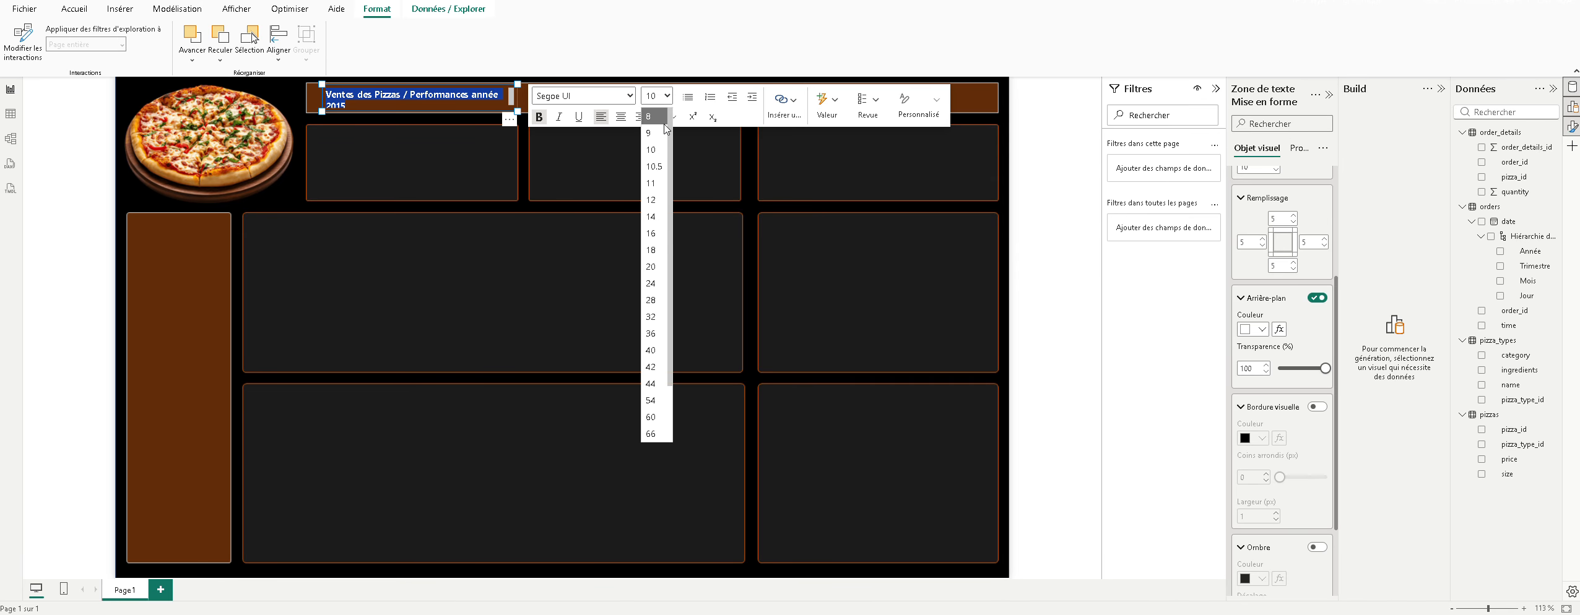
click(651, 234)
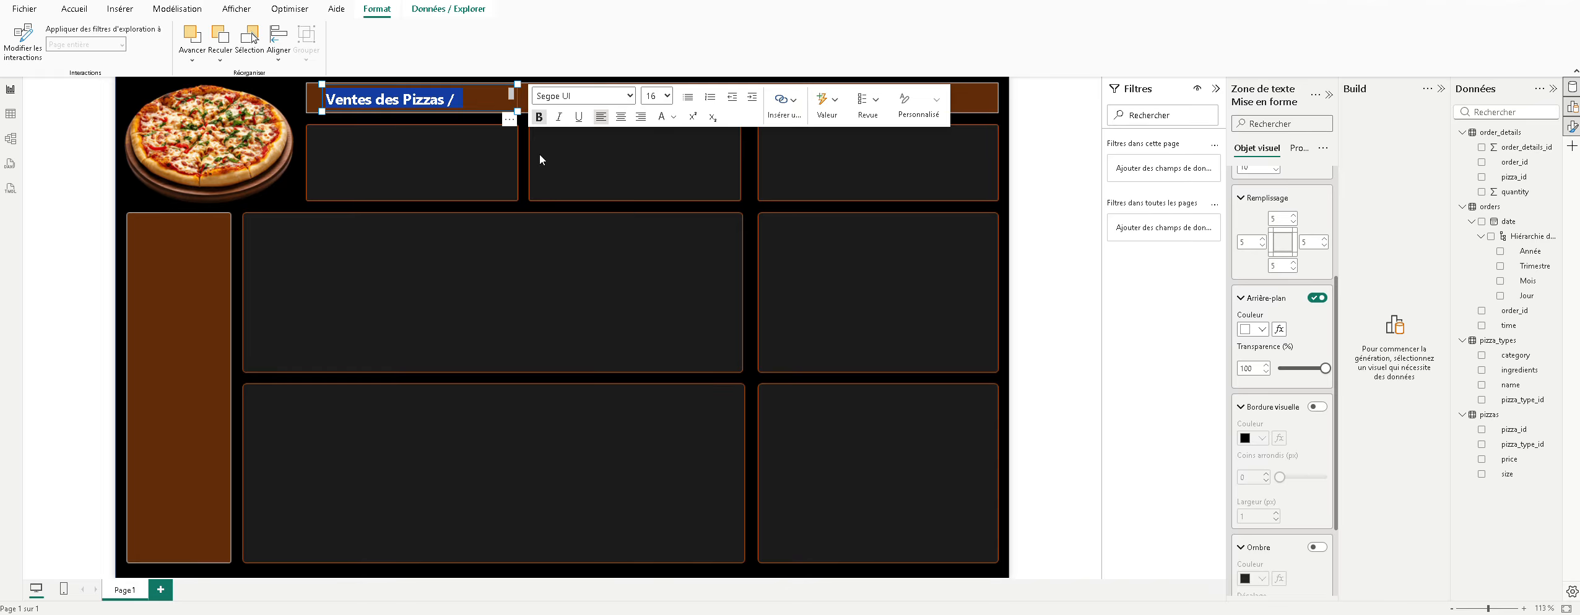
Step: Widen the title text box so the title fits on one line, and reduce its height to match the brown header banner
drag(518, 112, 666, 122)
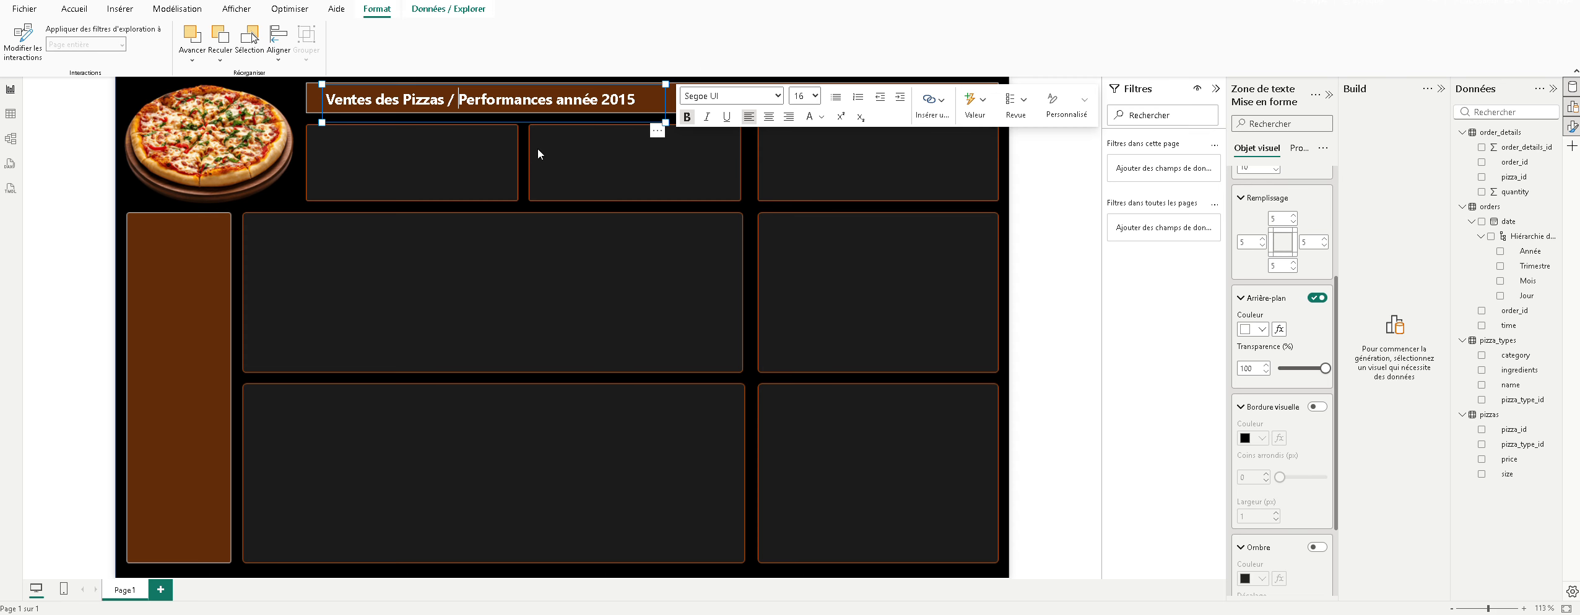
click(478, 136)
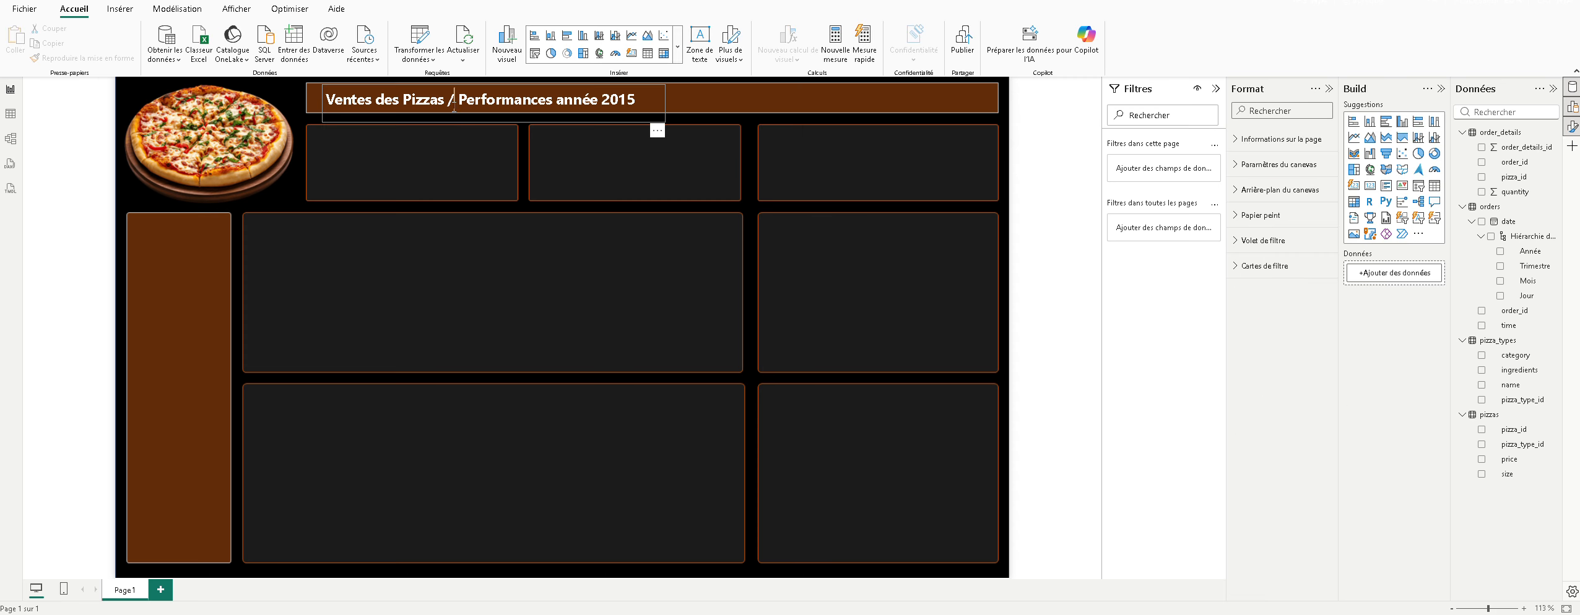
click(453, 100)
click(474, 133)
click(498, 102)
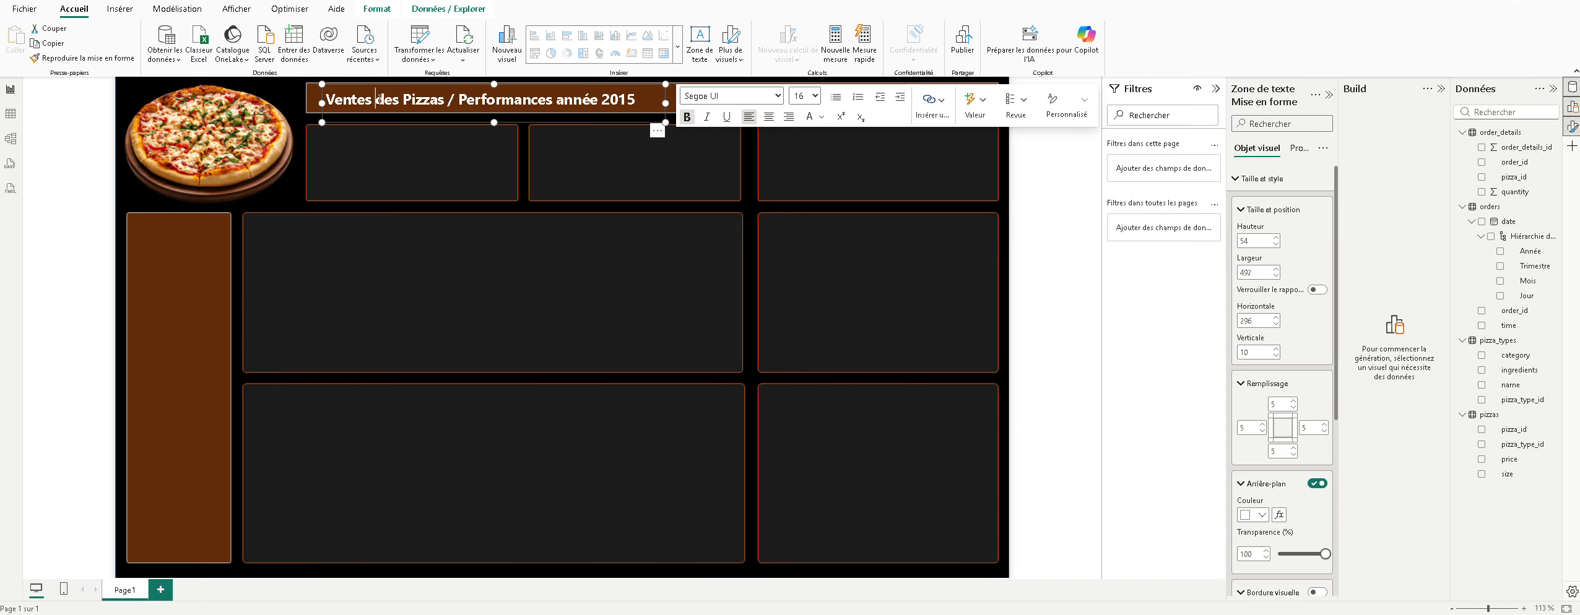
click(385, 158)
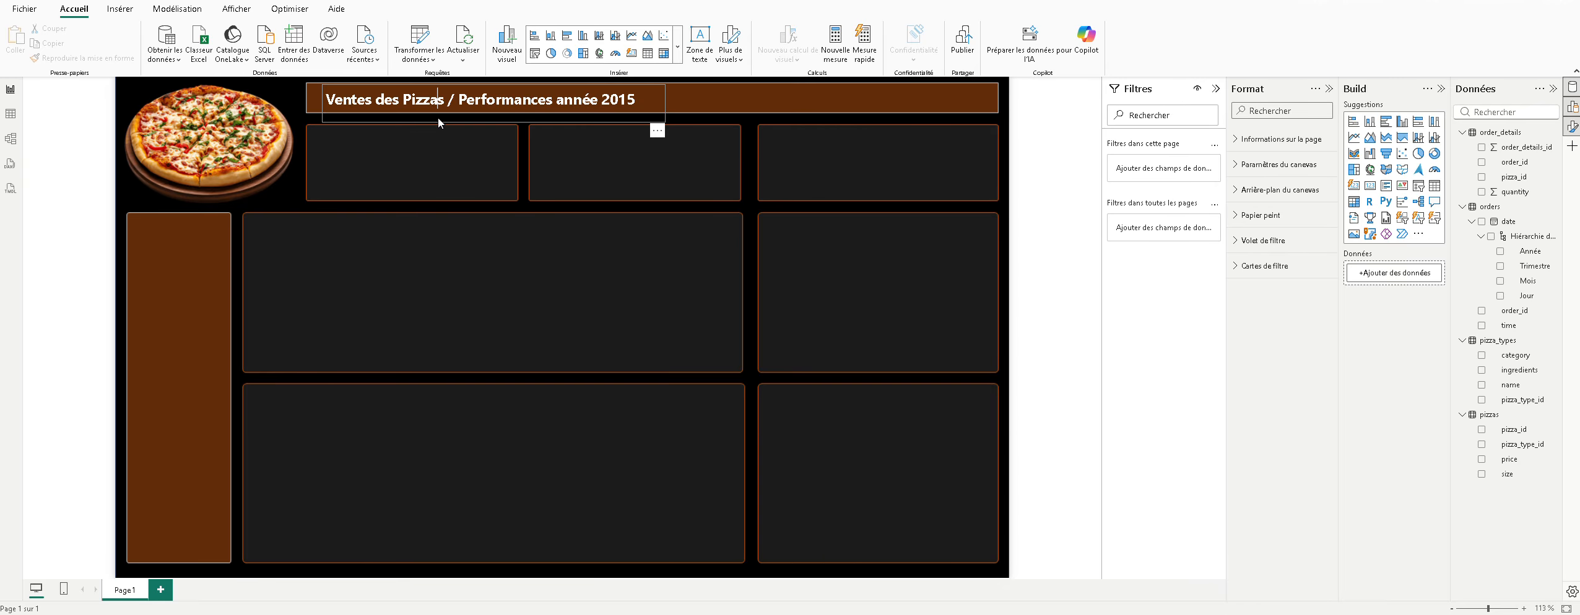
click(444, 105)
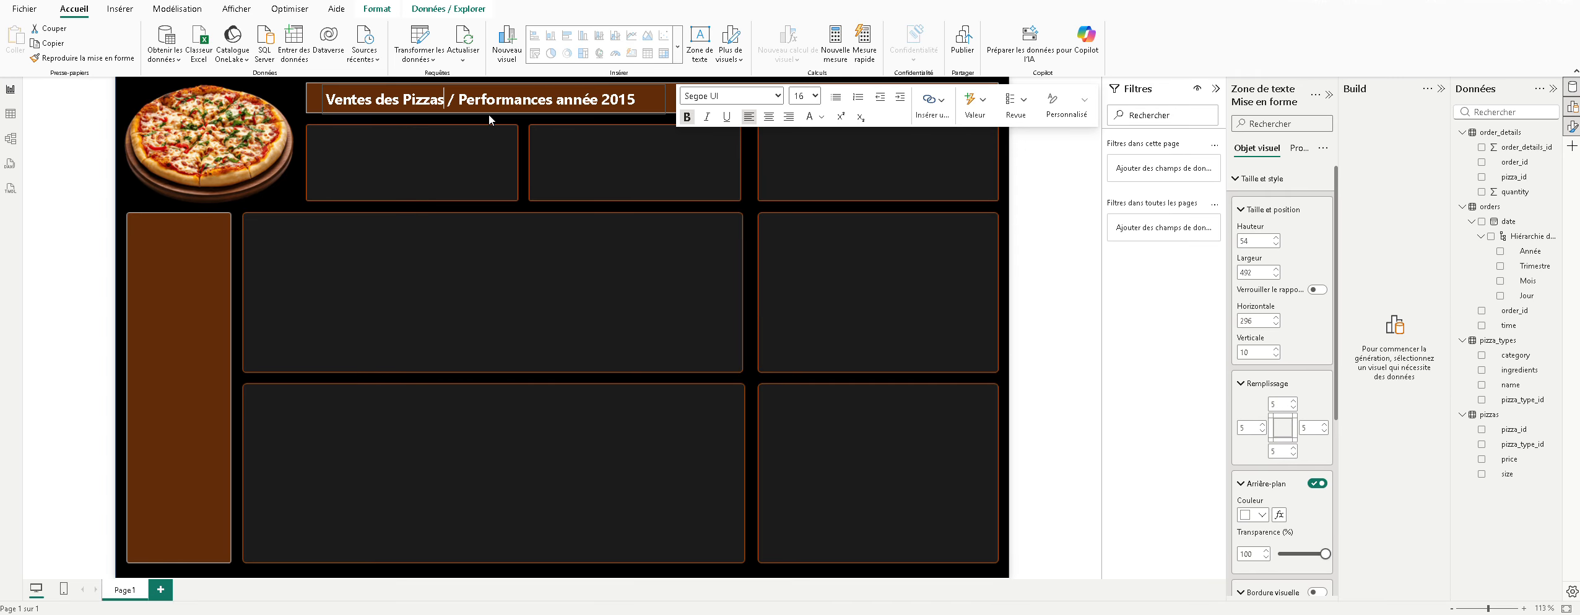
drag(489, 115, 489, 115)
click(626, 184)
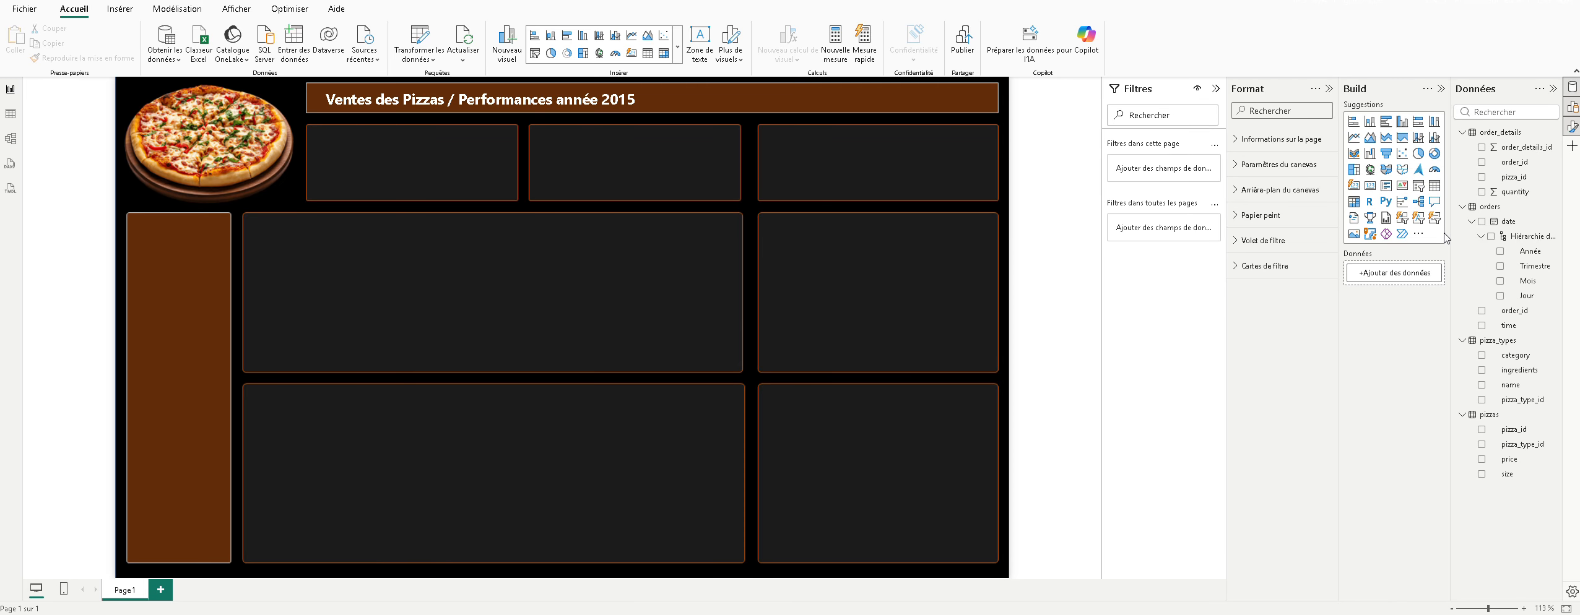
Step: Widen the Données pane slightly and add a slicer on the Mois level of the orders date hierarchy
drag(1450, 234, 1441, 233)
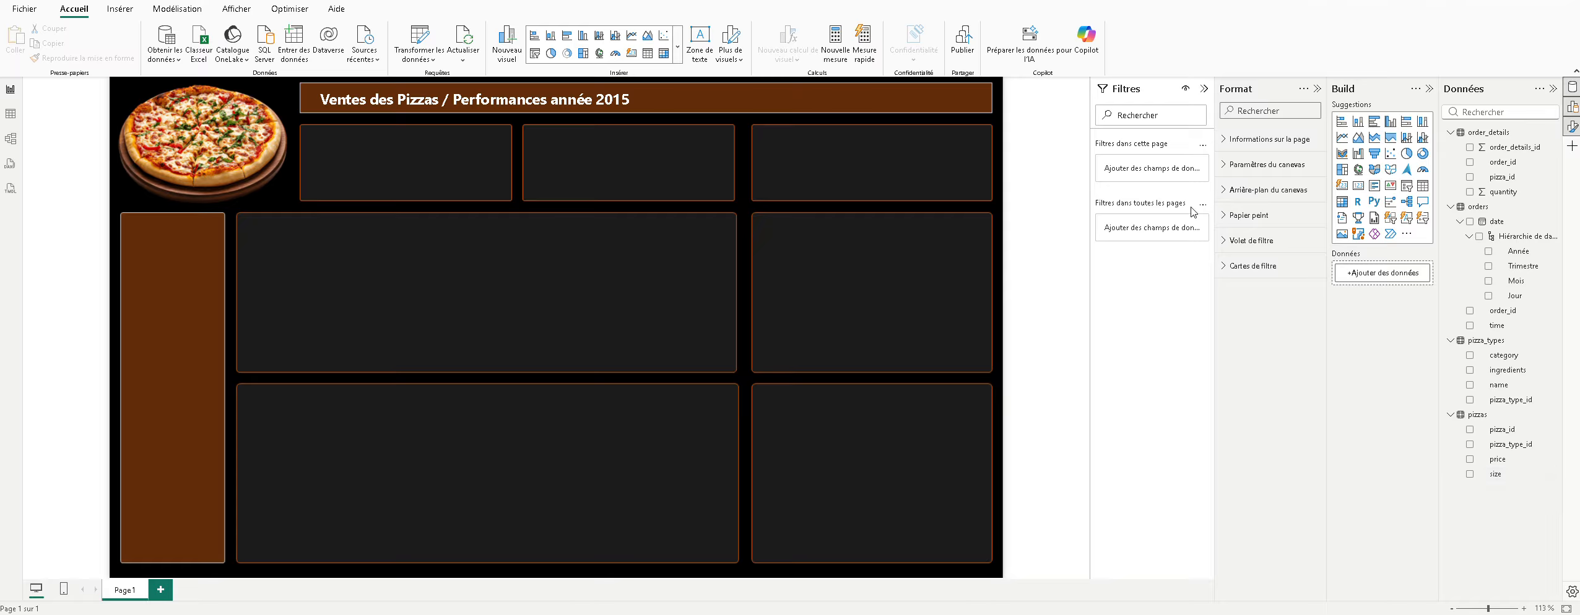
click(1407, 189)
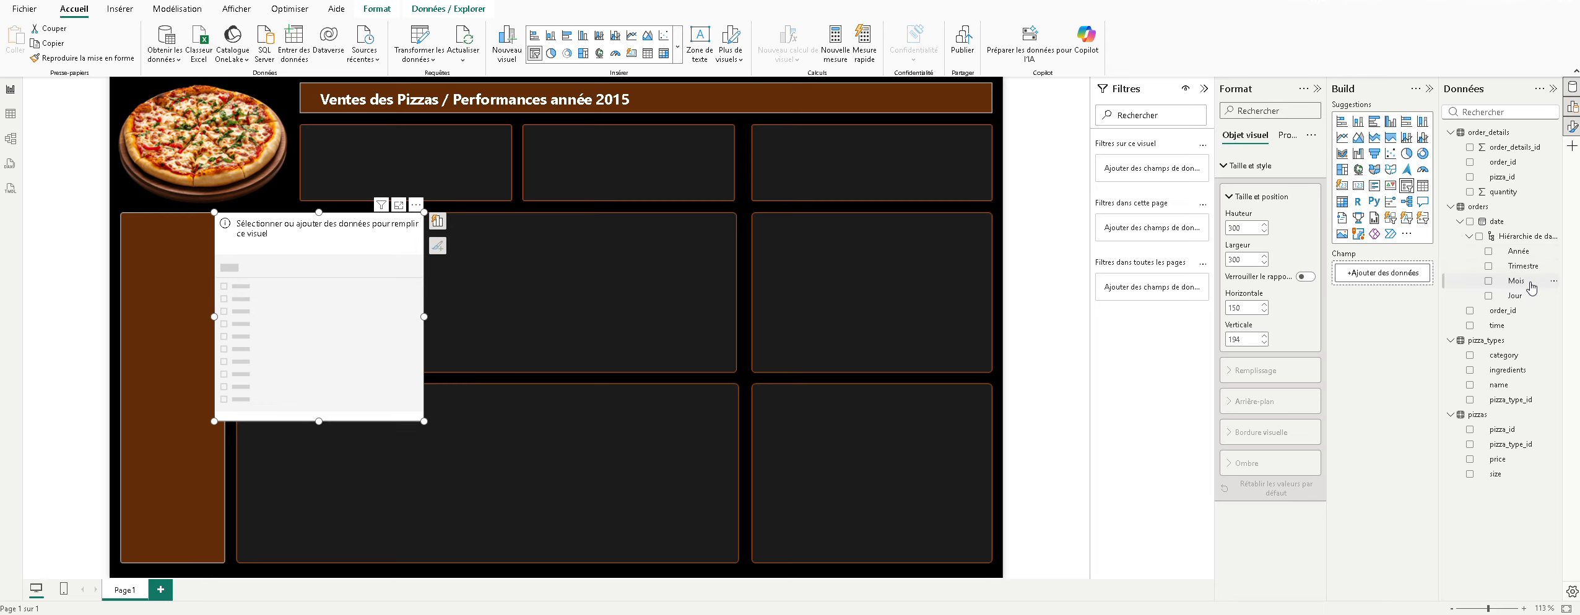
drag(1530, 282, 1384, 275)
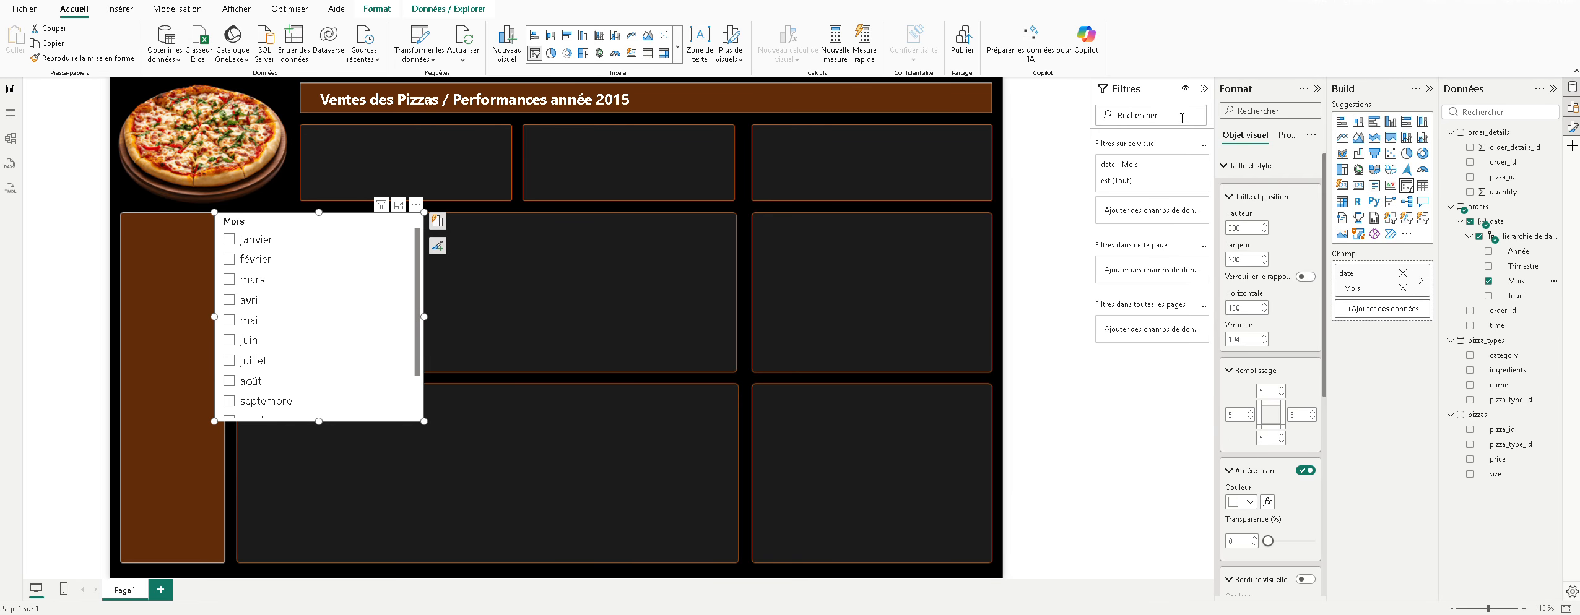
Step: Set the Mois slicer's style to Liste déroulante and shorten the visual to fit its header and dropdown
click(1286, 136)
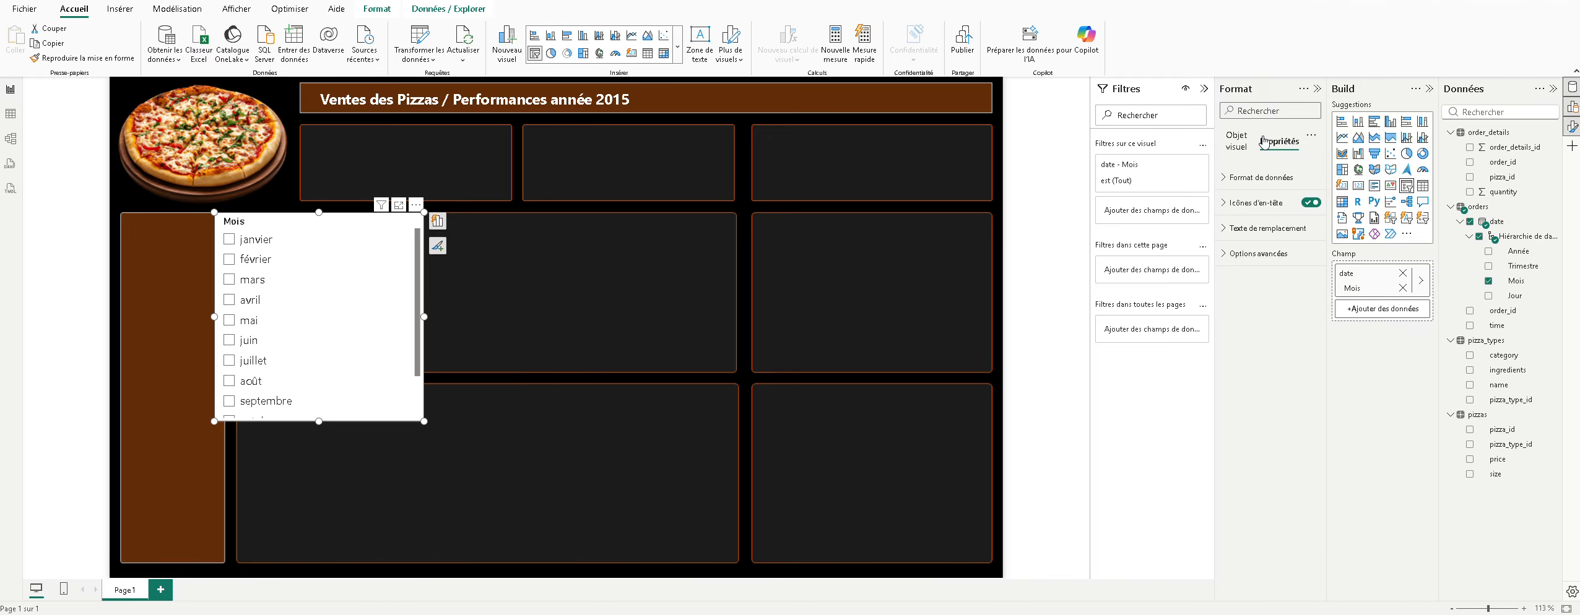
click(1253, 177)
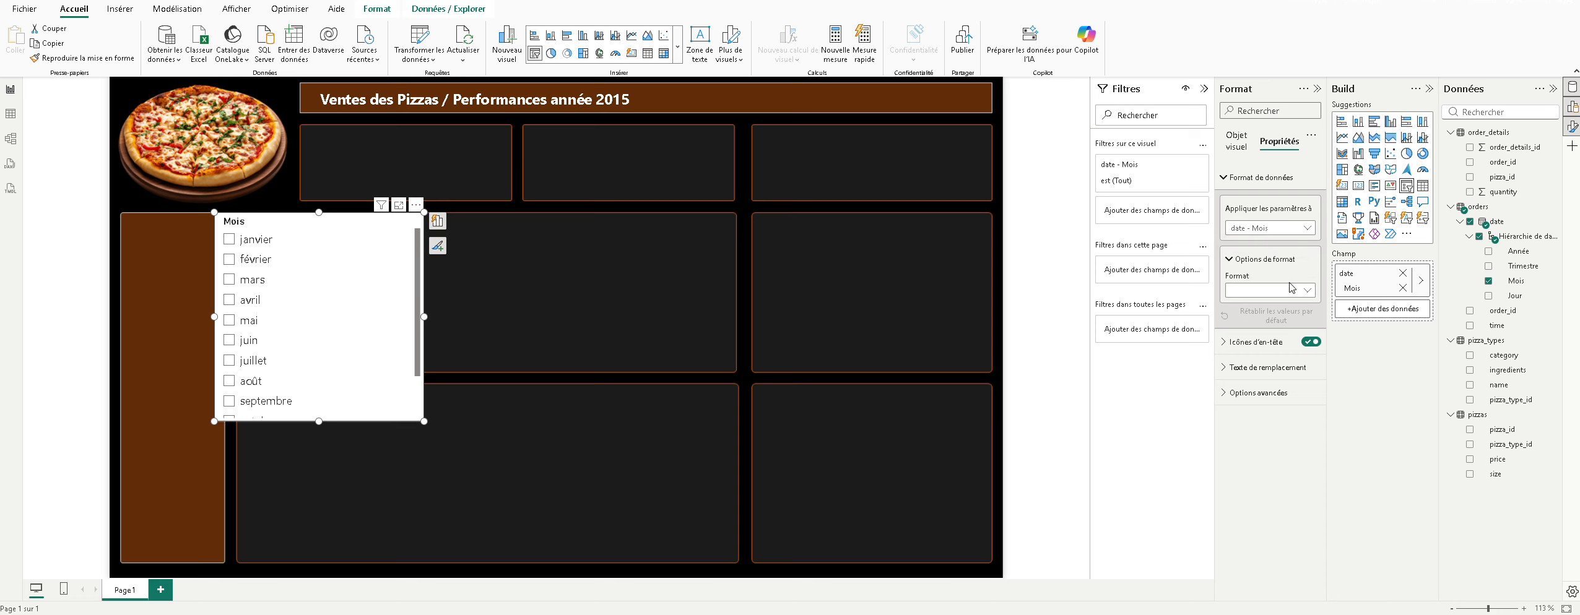
click(1234, 140)
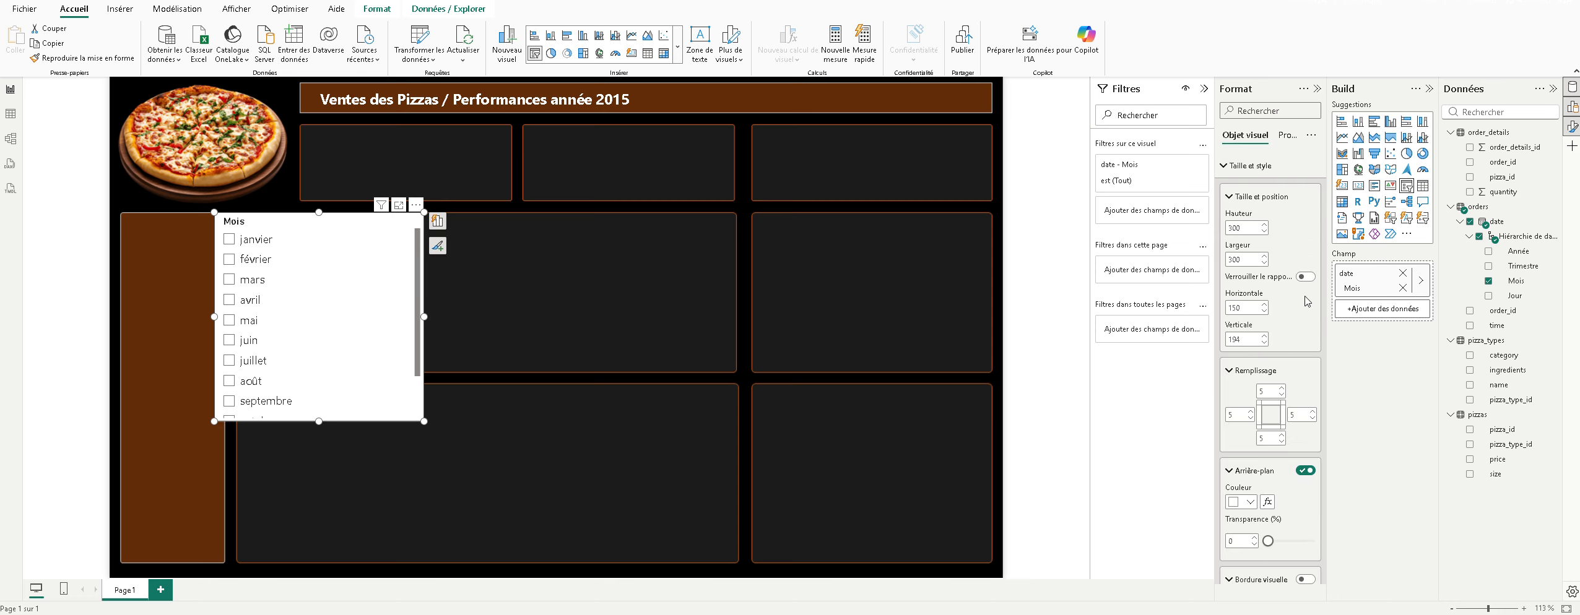
scroll(1234, 382, down, 5)
scroll(1234, 382, down, 2)
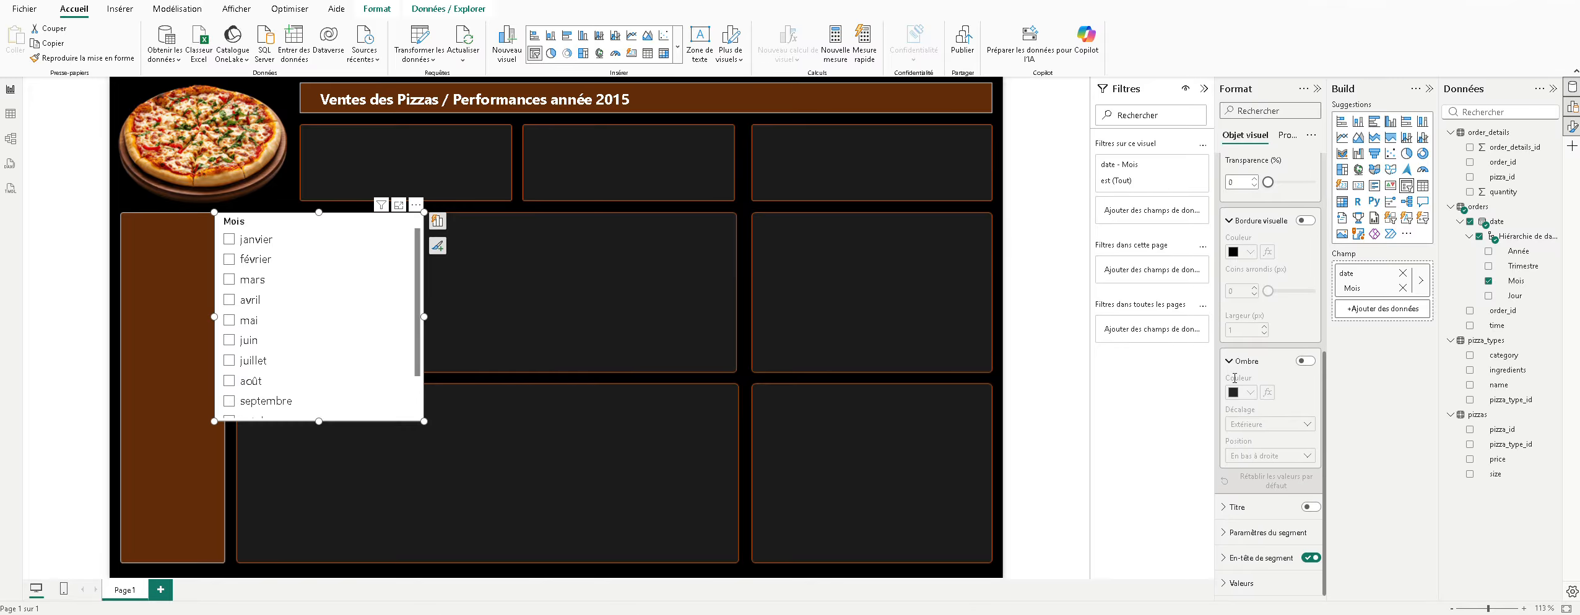
click(1244, 533)
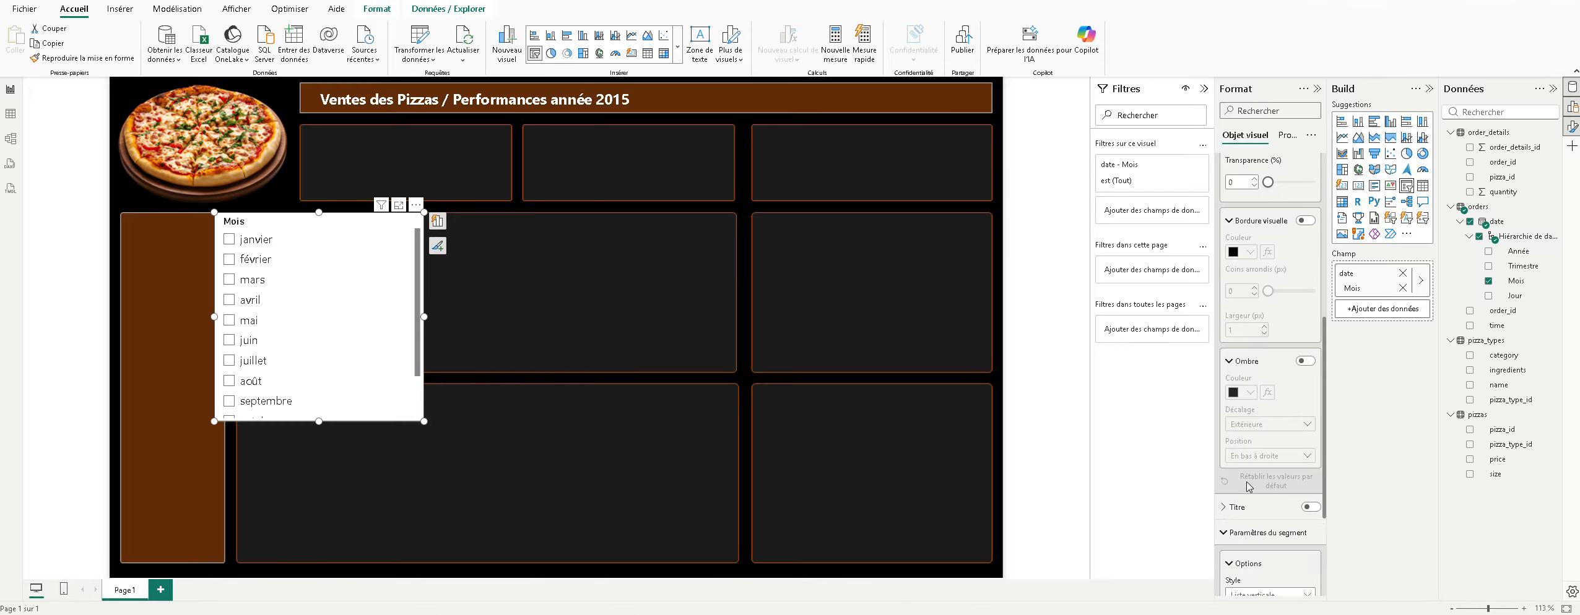
scroll(1247, 474, down, 3)
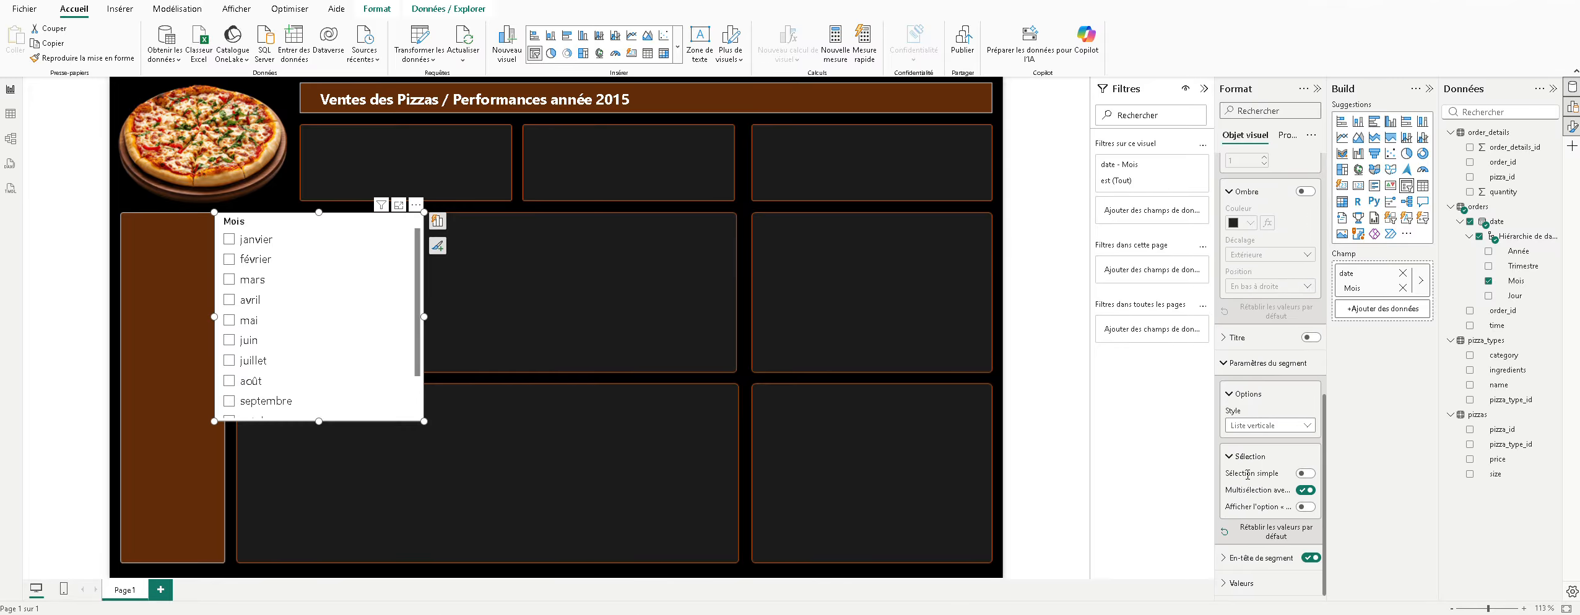
click(1307, 426)
click(1256, 470)
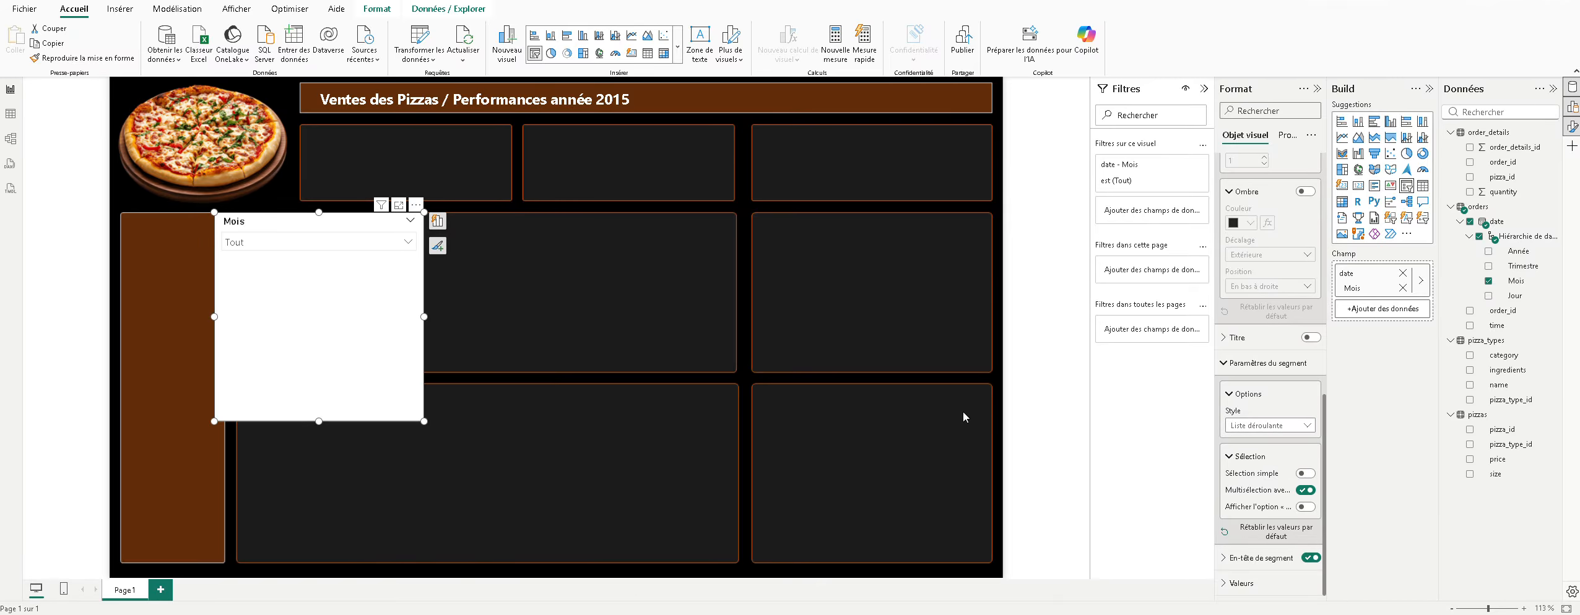
drag(319, 420, 347, 254)
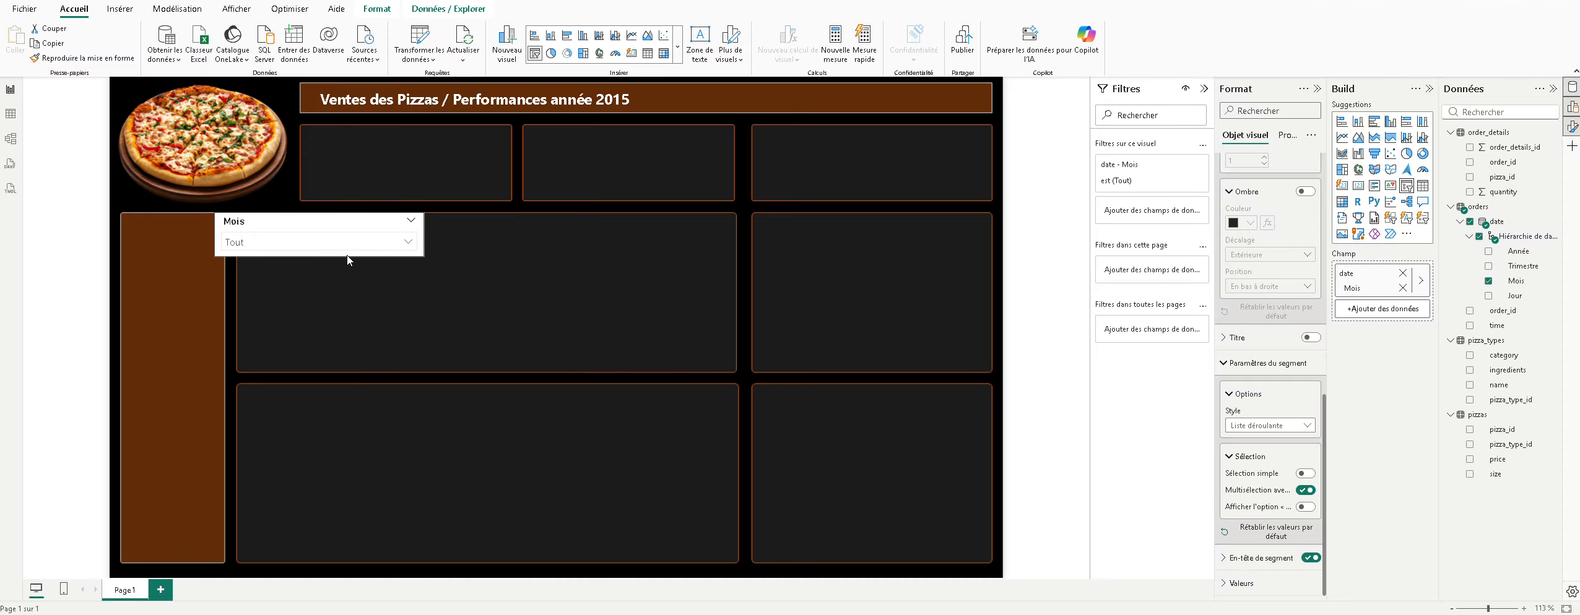
click(679, 113)
click(567, 101)
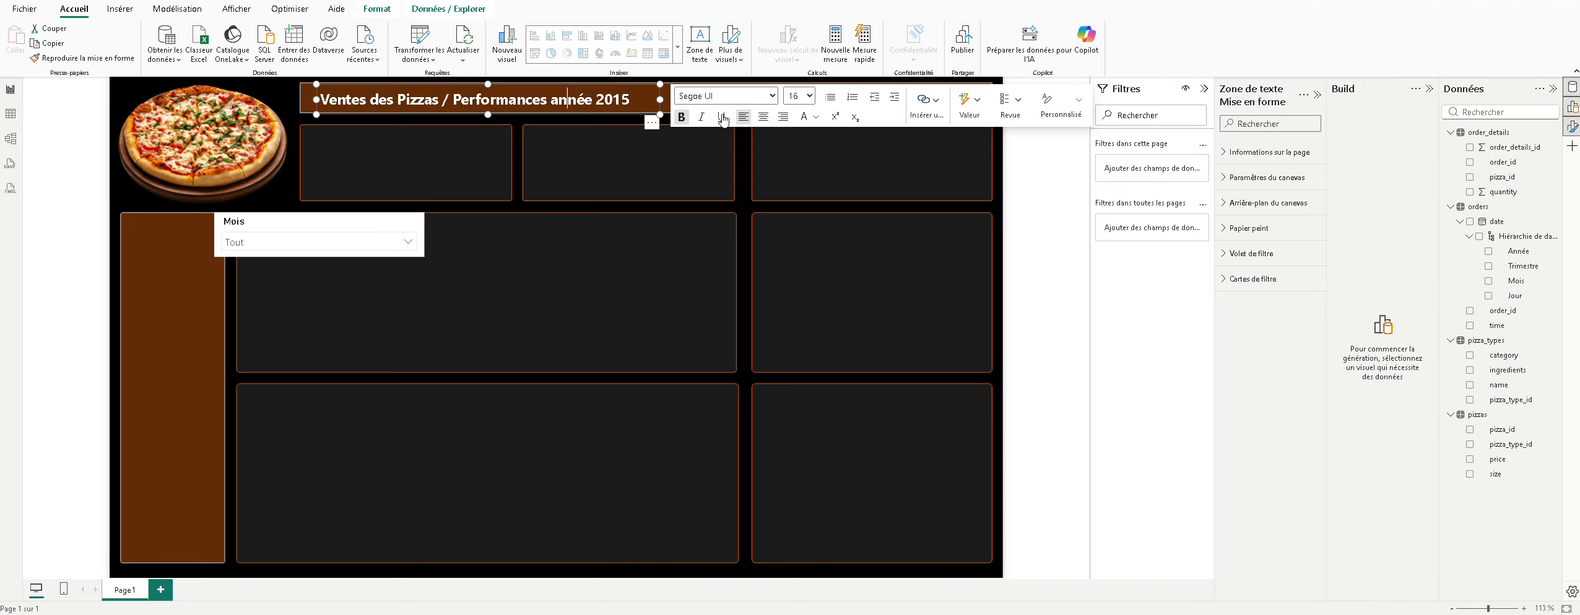
click(68, 58)
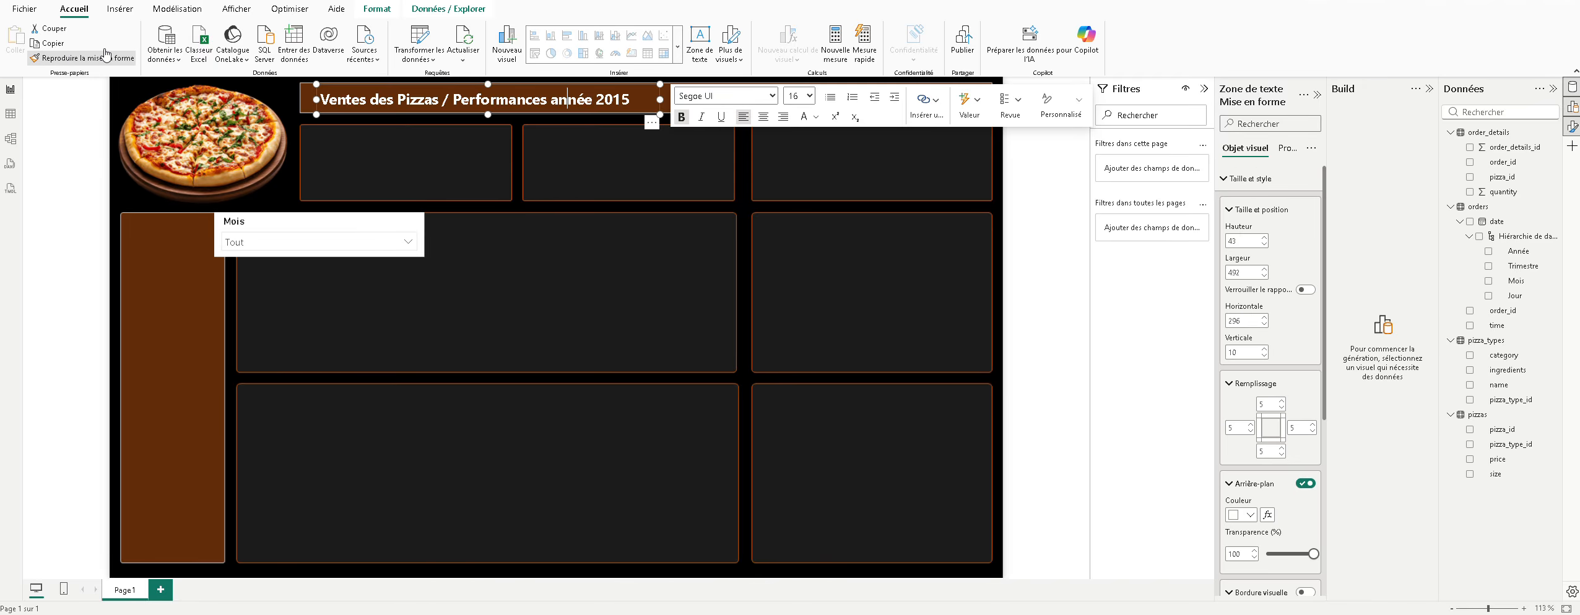
click(462, 181)
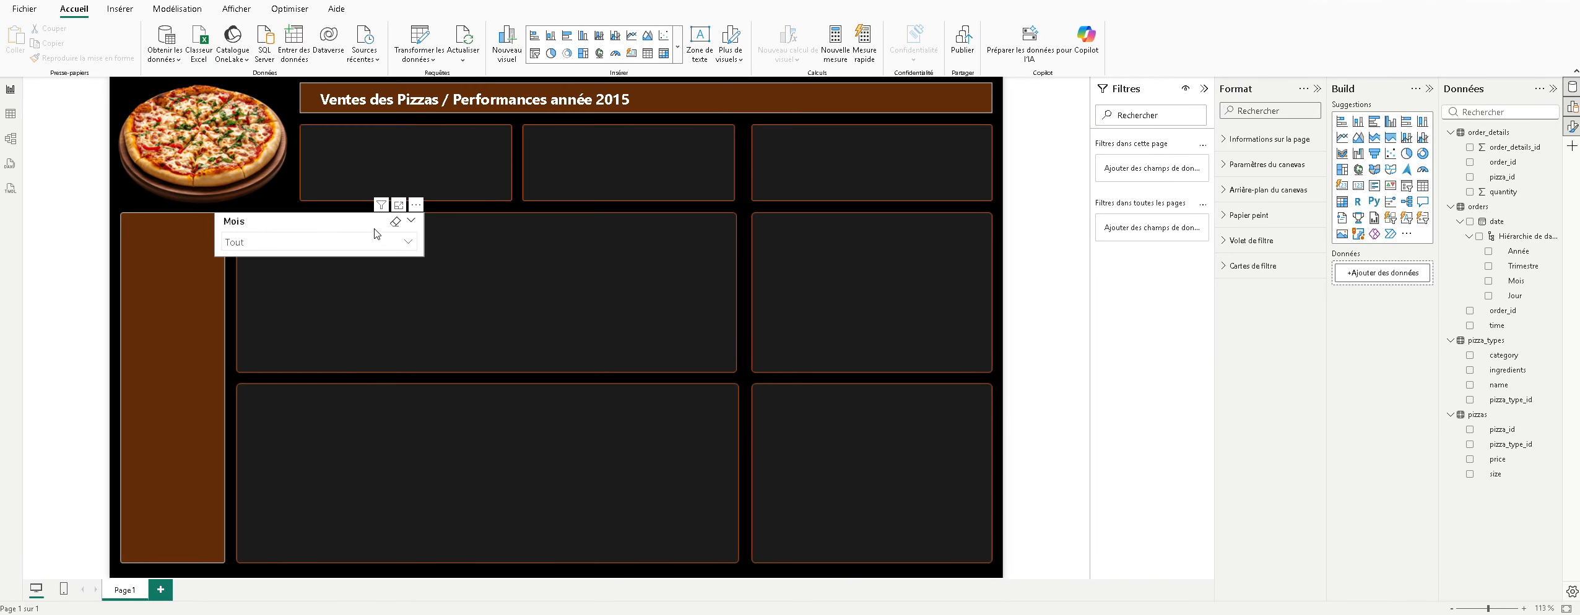
Step: Set the Mois slicer's background transparency to 100%
click(360, 224)
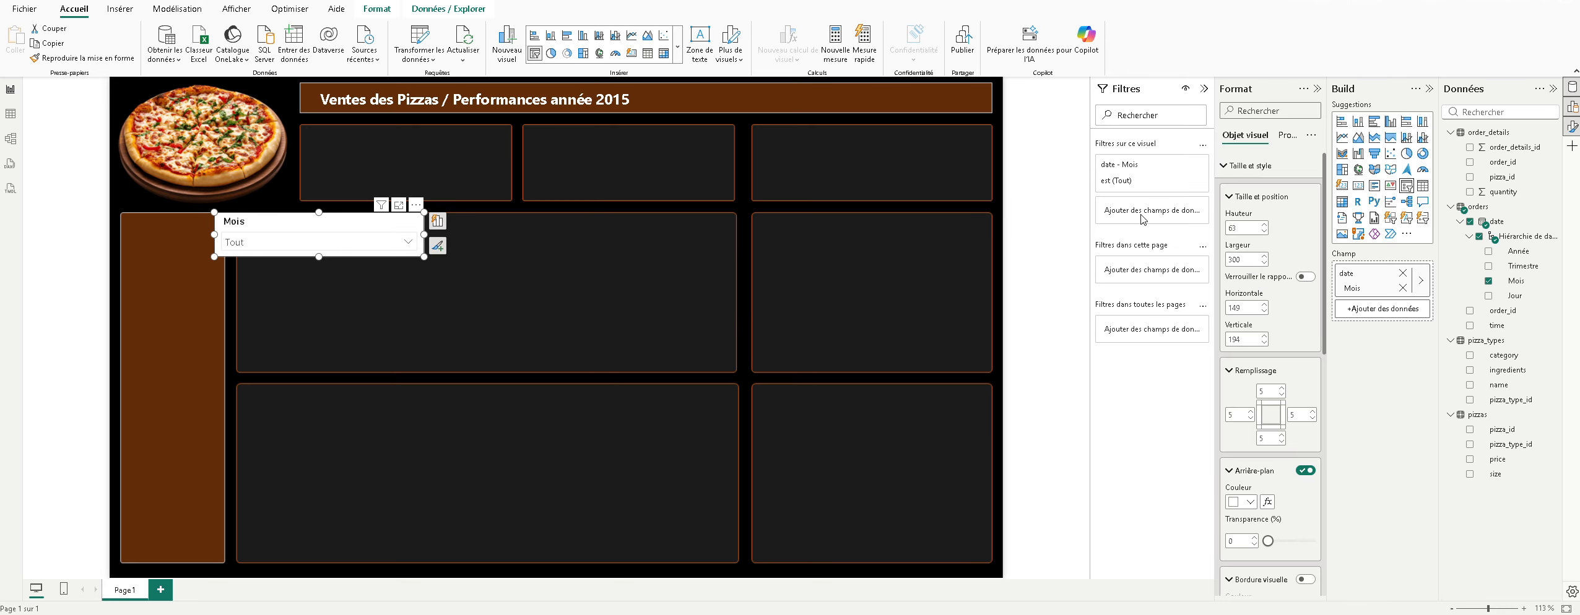
click(1287, 142)
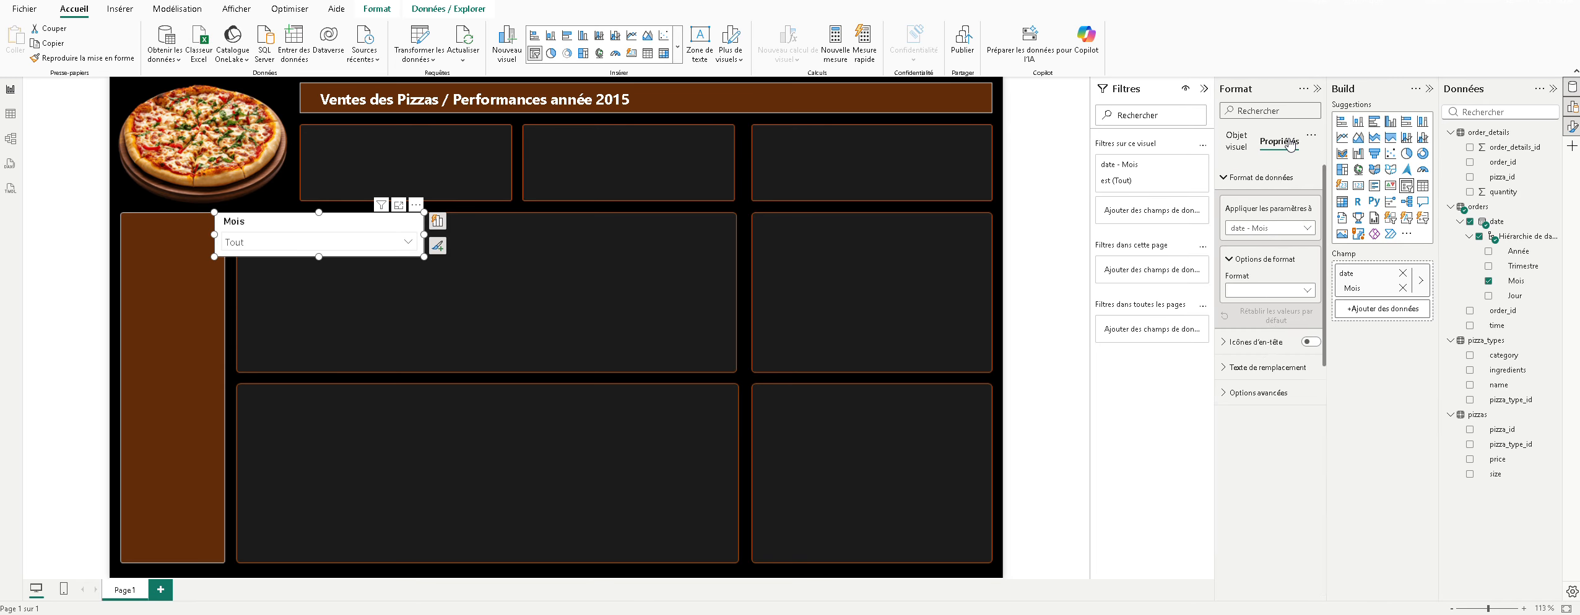
click(1235, 141)
scroll(1248, 286, down, 1)
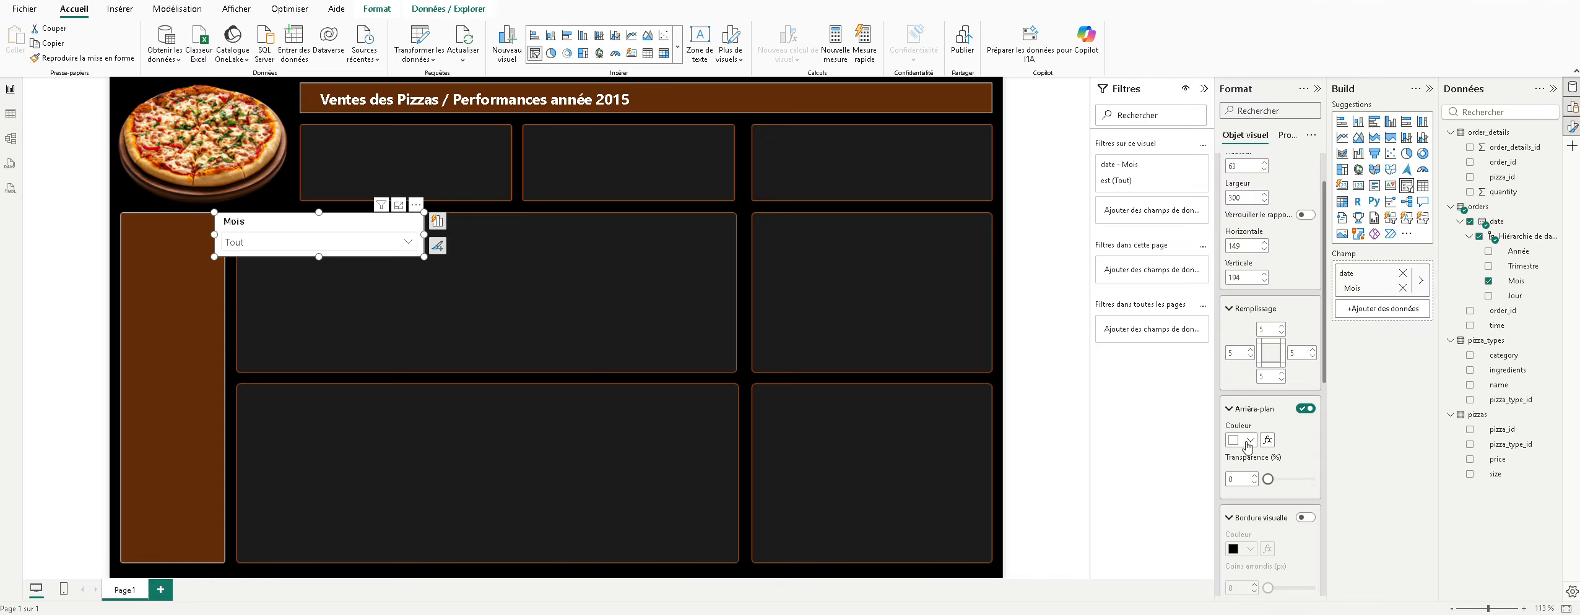
drag(1268, 479, 1323, 491)
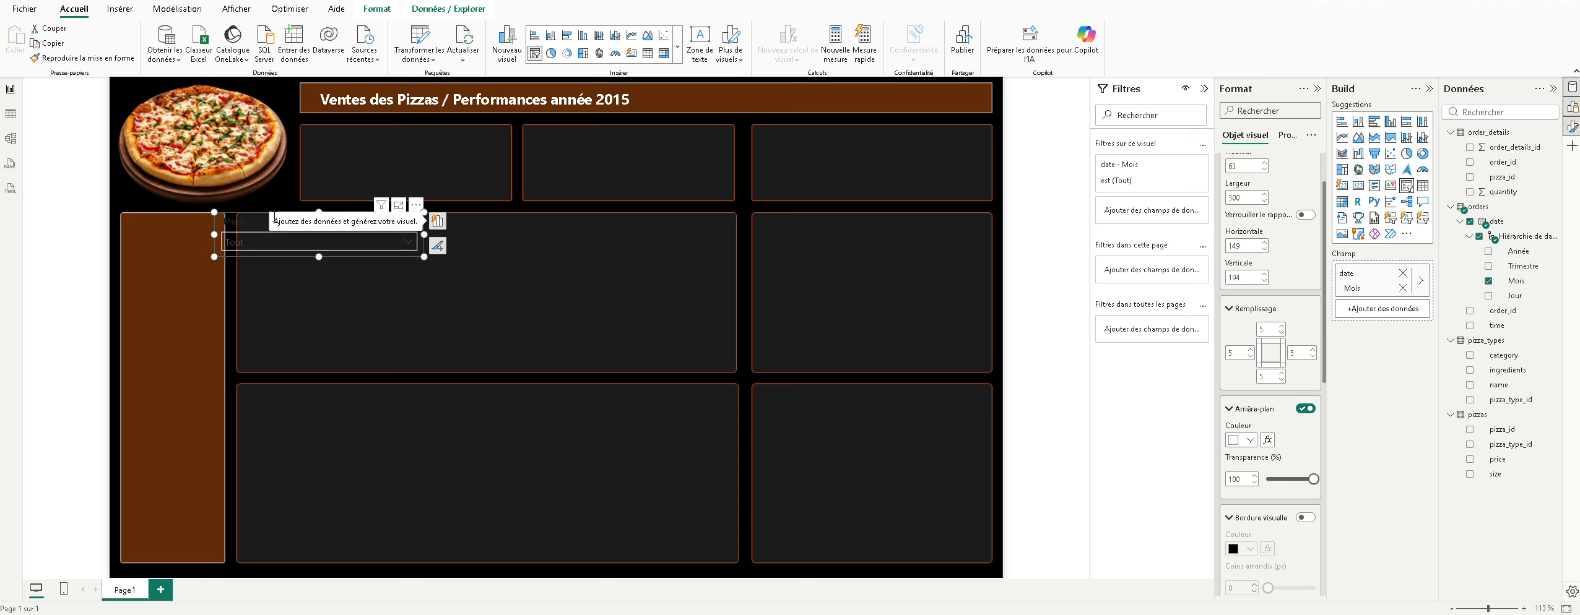
Step: Move the Mois slicer to the top of the brown side panel, narrow it to about 137 px, and check its dropdown list
drag(252, 221, 164, 233)
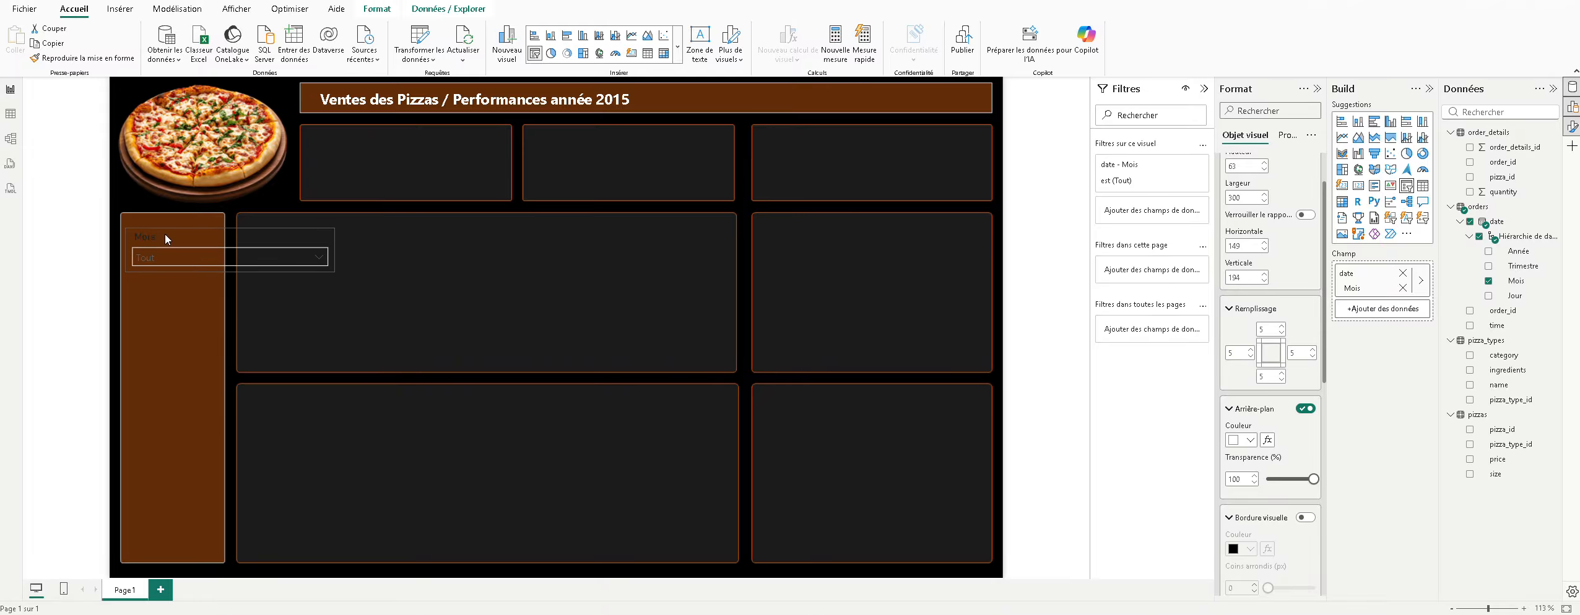
drag(335, 250, 232, 251)
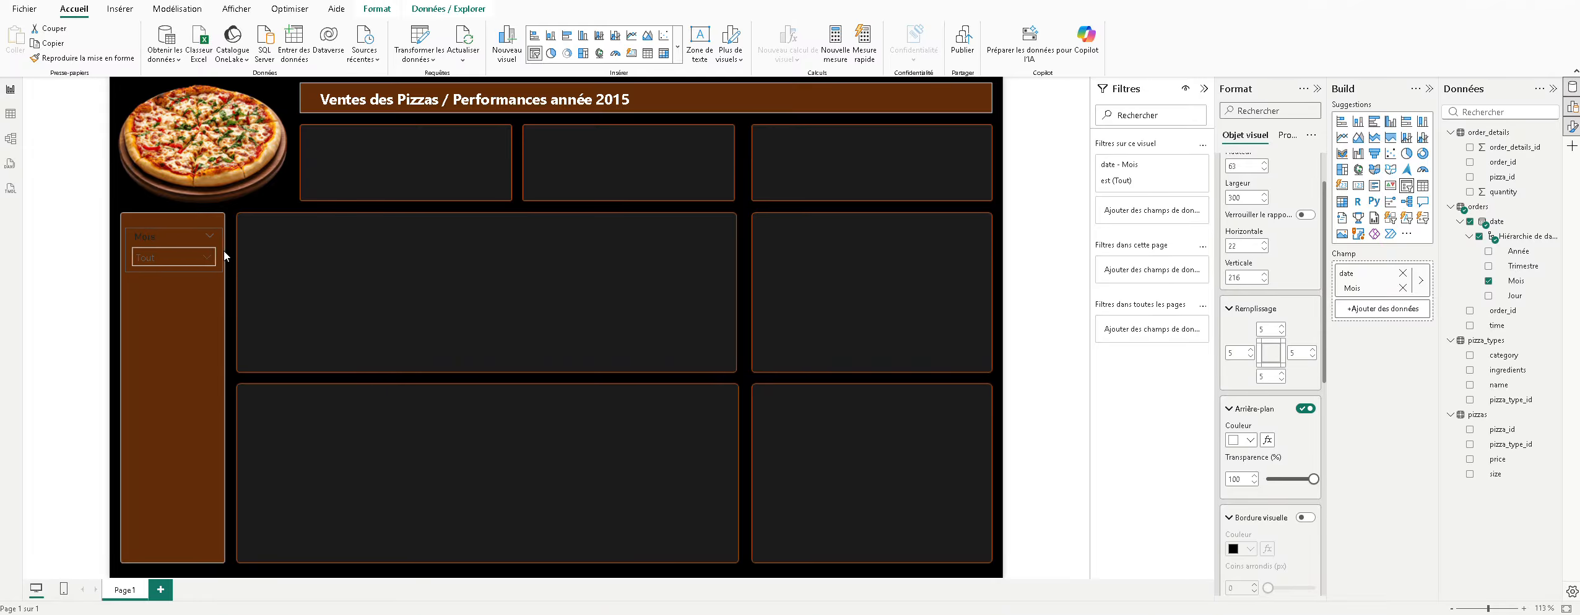
click(208, 258)
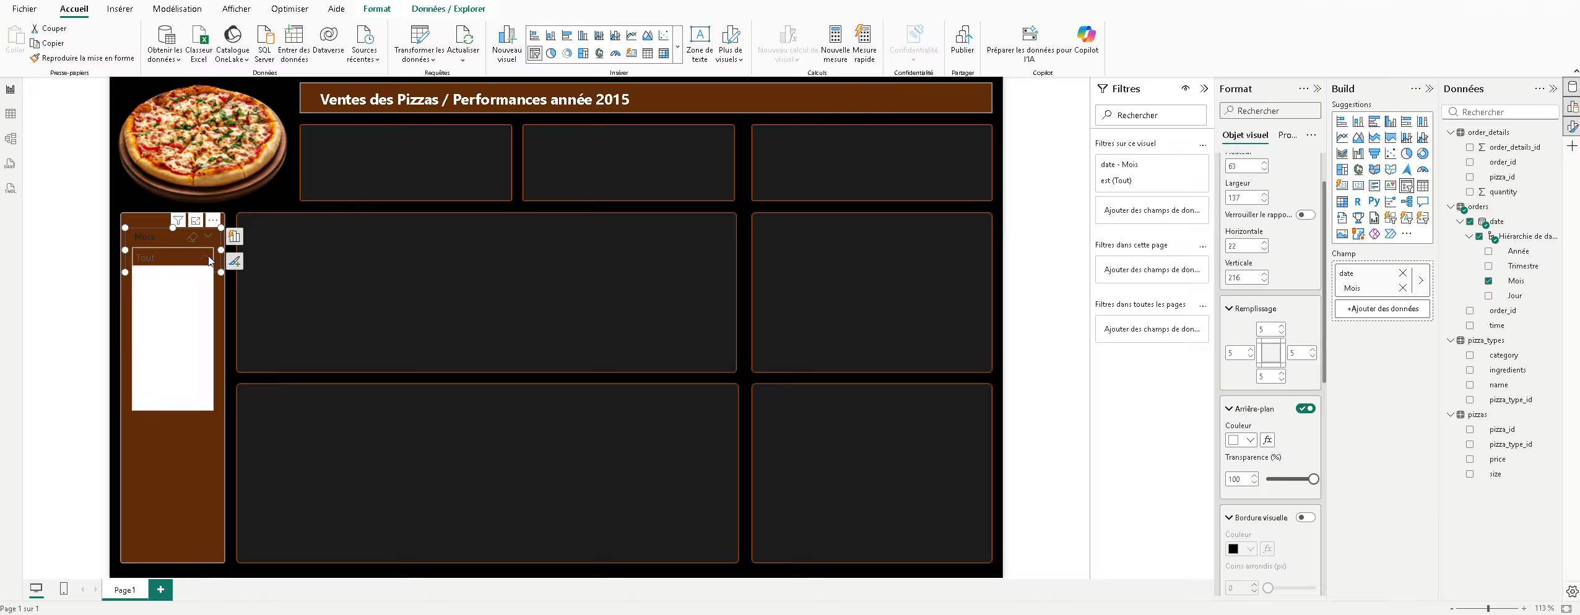
click(208, 258)
Step: Turn on the Mois slicer's visual border and set its colour to white
scroll(1269, 347, down, 5)
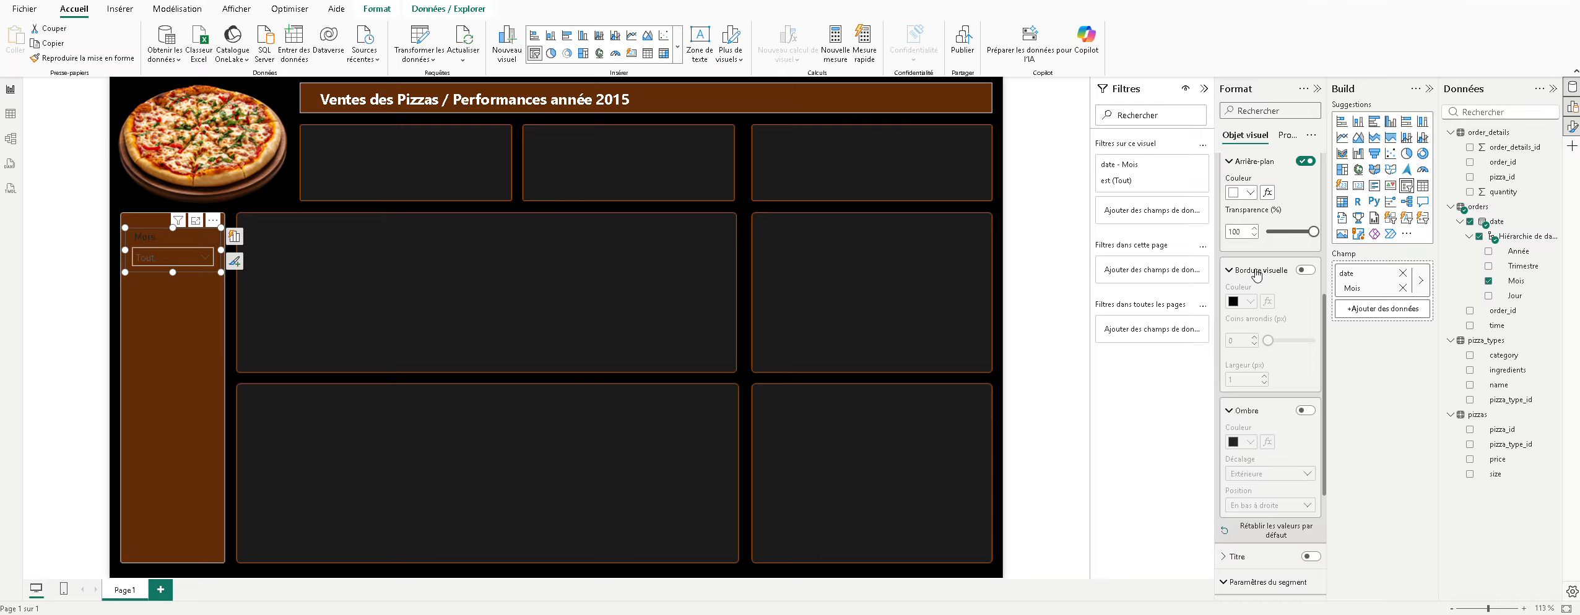
click(1305, 270)
click(176, 289)
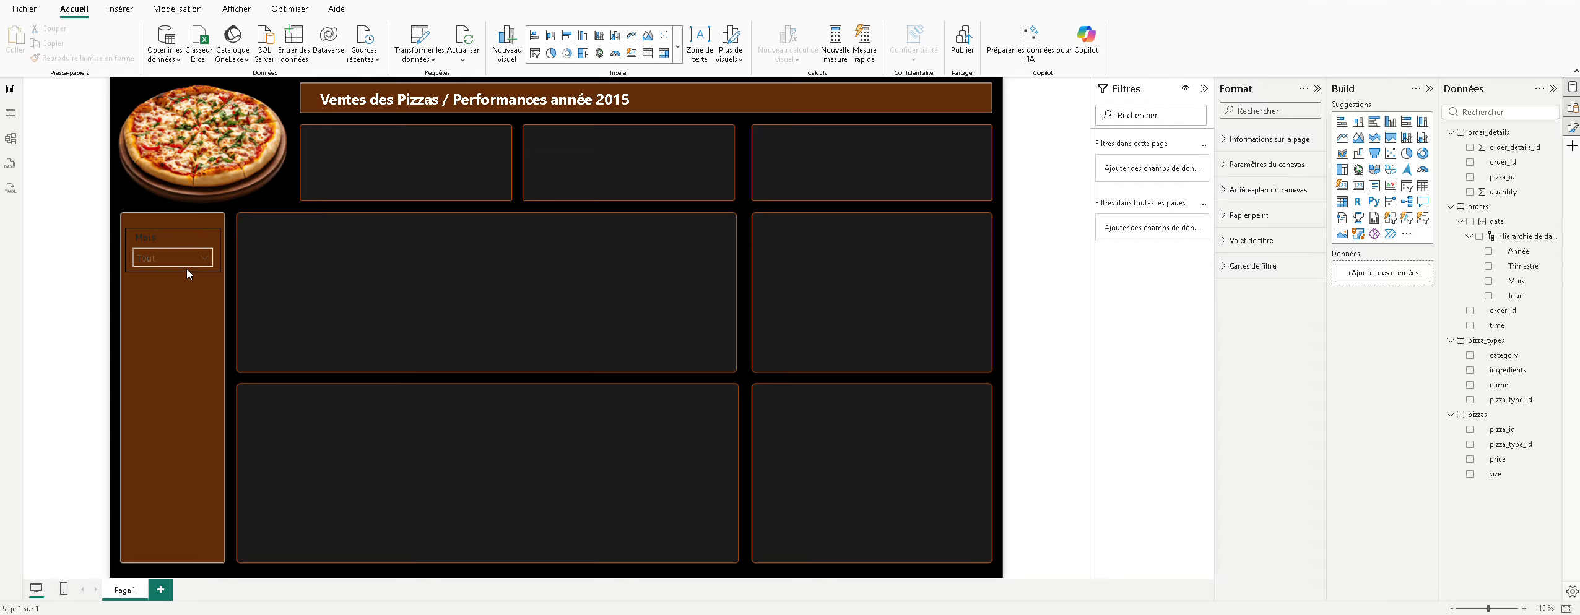
click(193, 268)
scroll(1256, 442, down, 2)
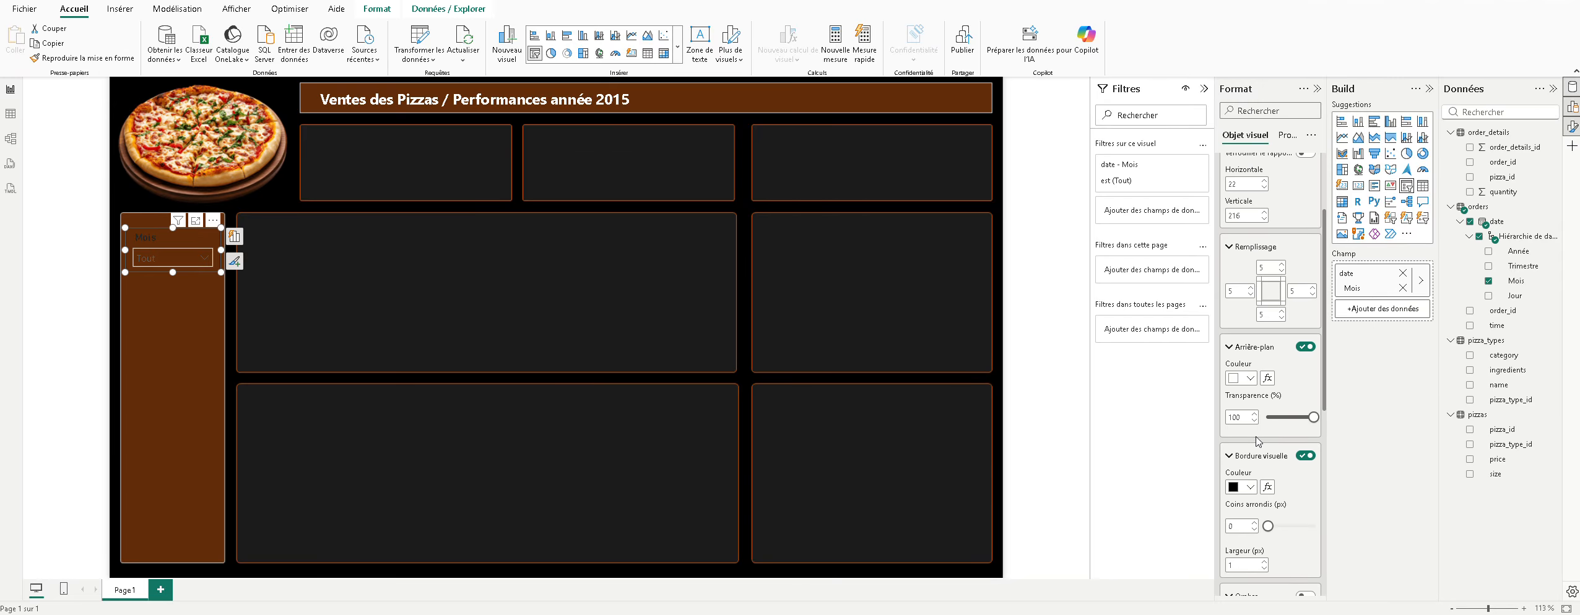
click(1250, 487)
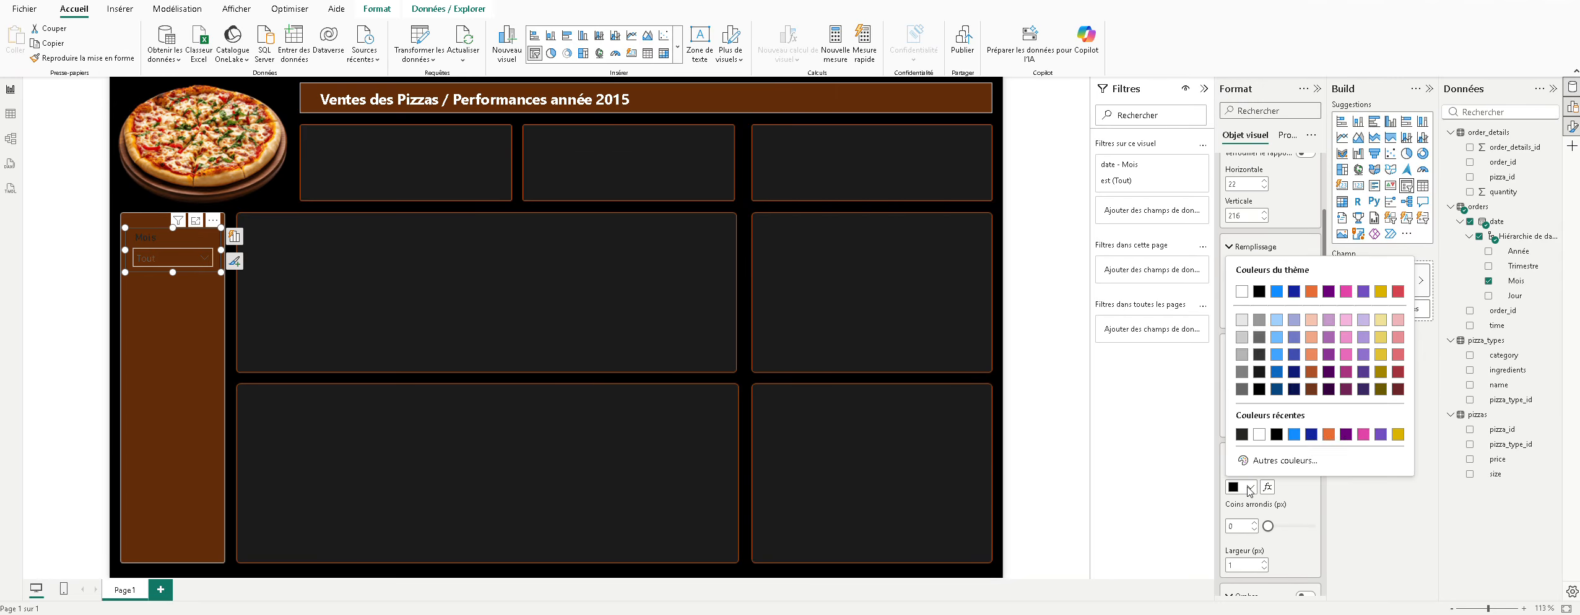
click(1260, 441)
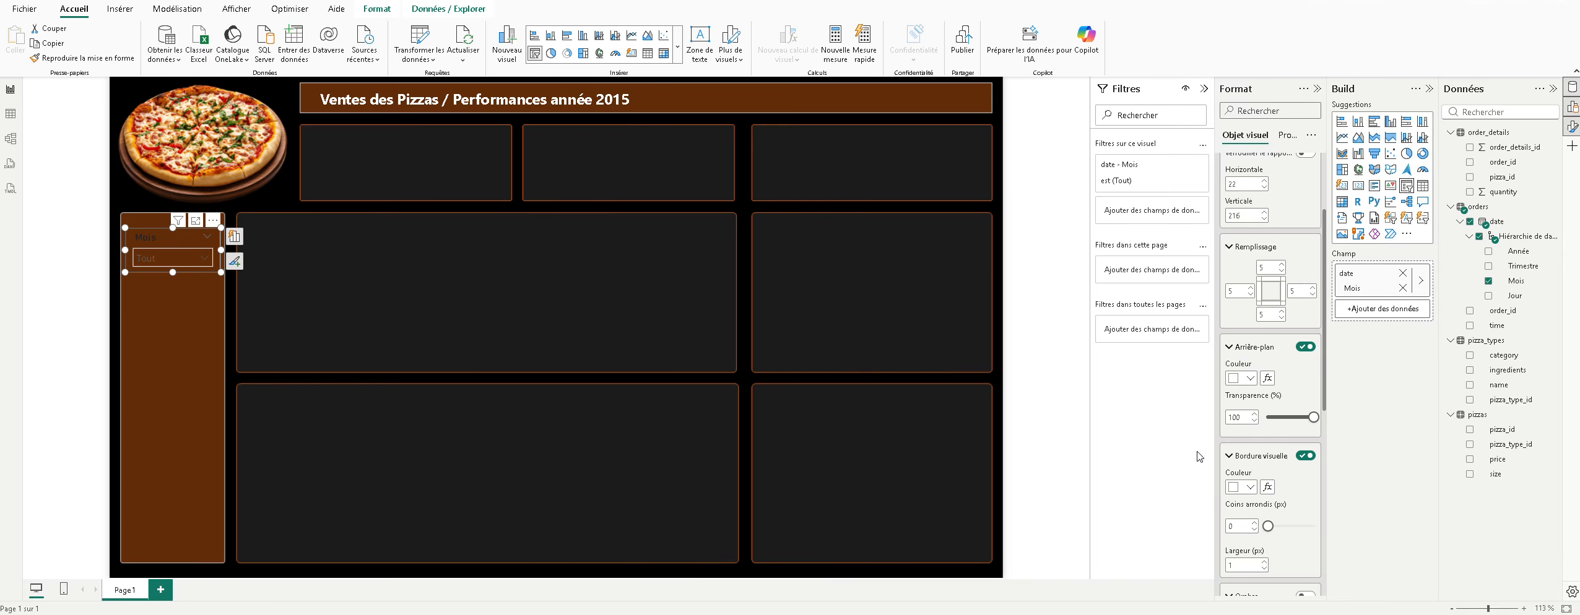
Step: Format the Mois slicer's header text in white, bold, at font size 10
scroll(1274, 433, down, 4)
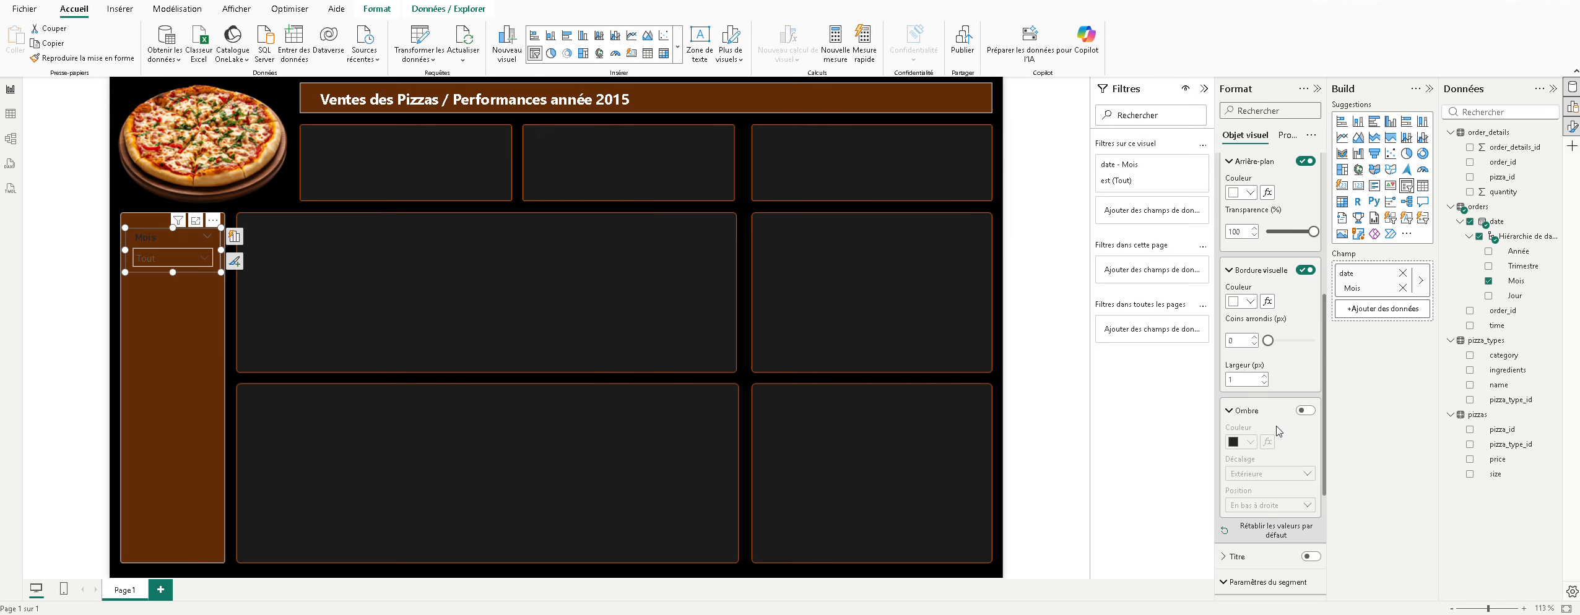
scroll(1274, 429, down, 3)
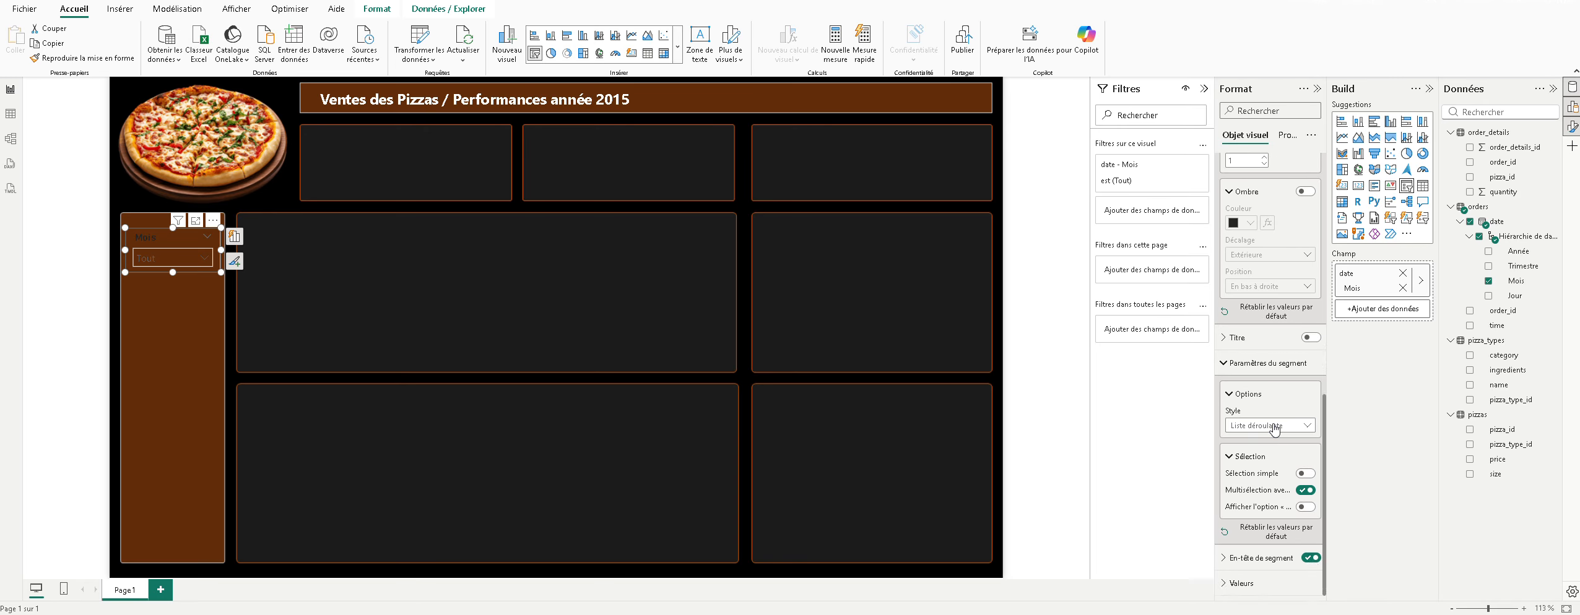
click(1305, 427)
click(1305, 427)
click(1261, 559)
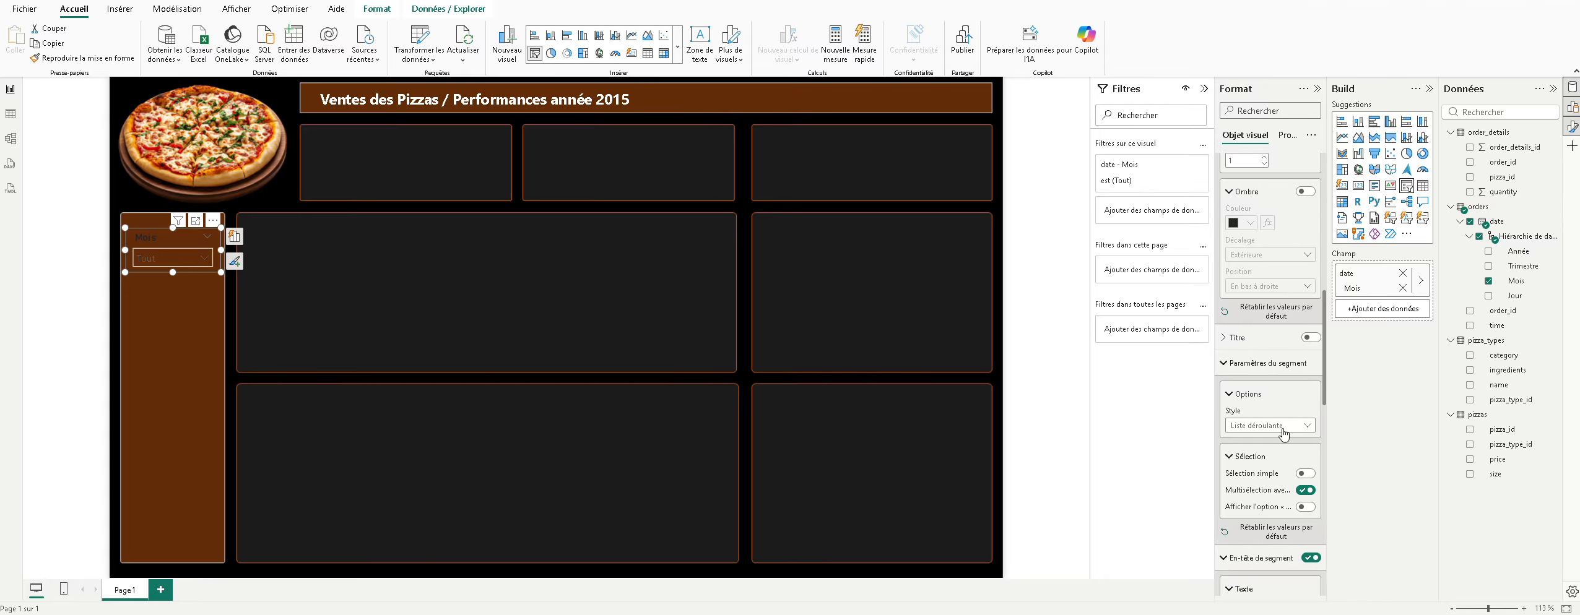
click(1237, 338)
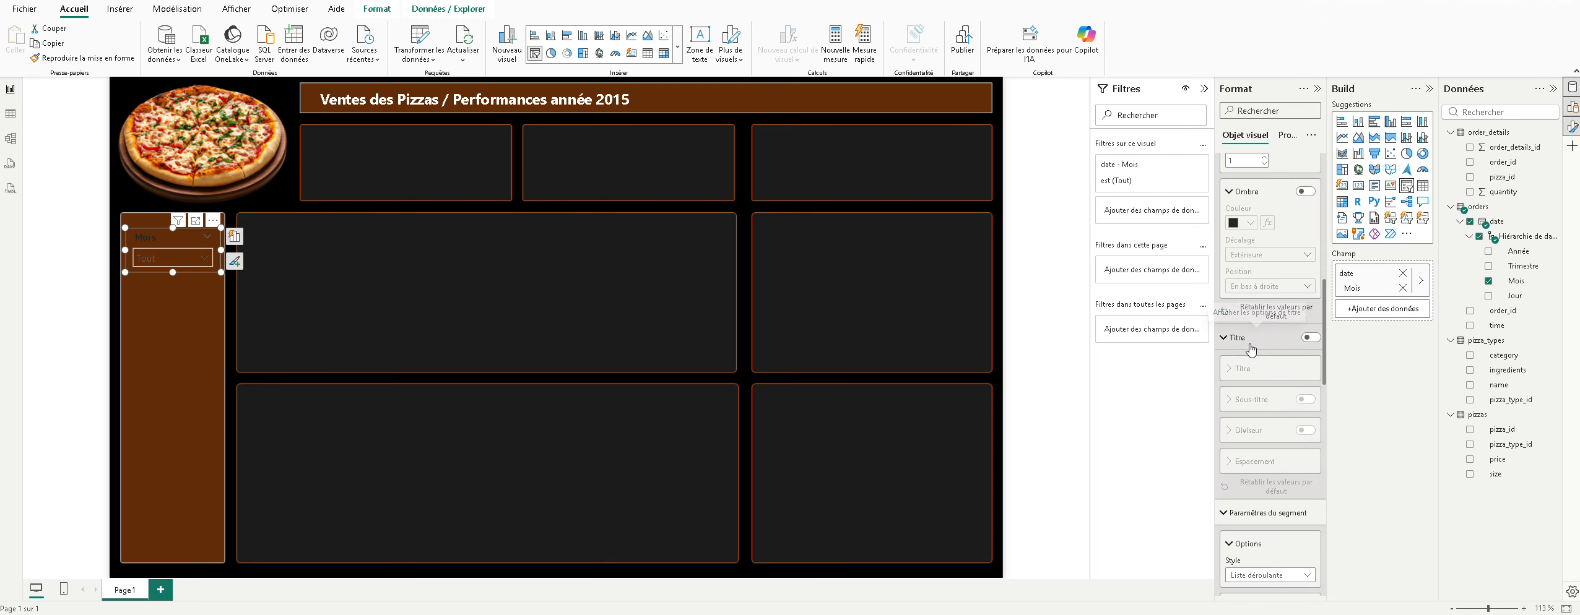
scroll(1251, 348, down, 3)
scroll(1250, 348, down, 3)
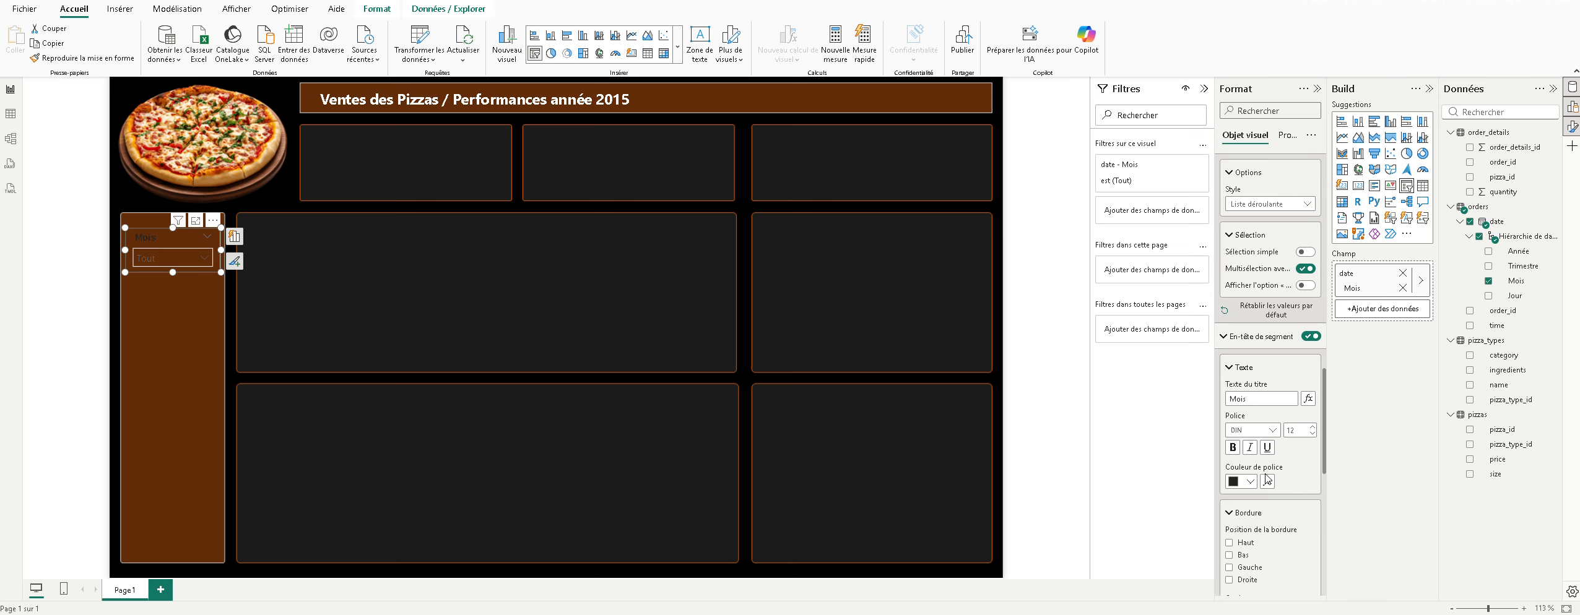
click(1252, 483)
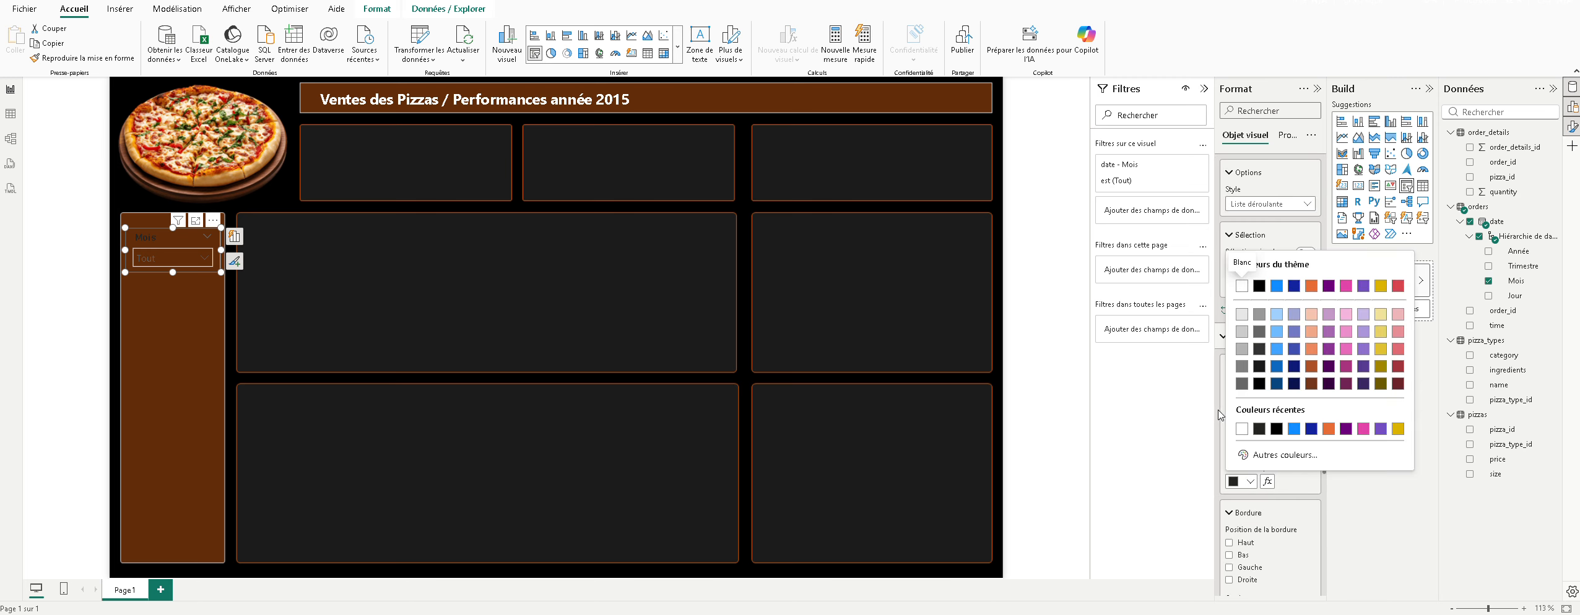
click(1242, 430)
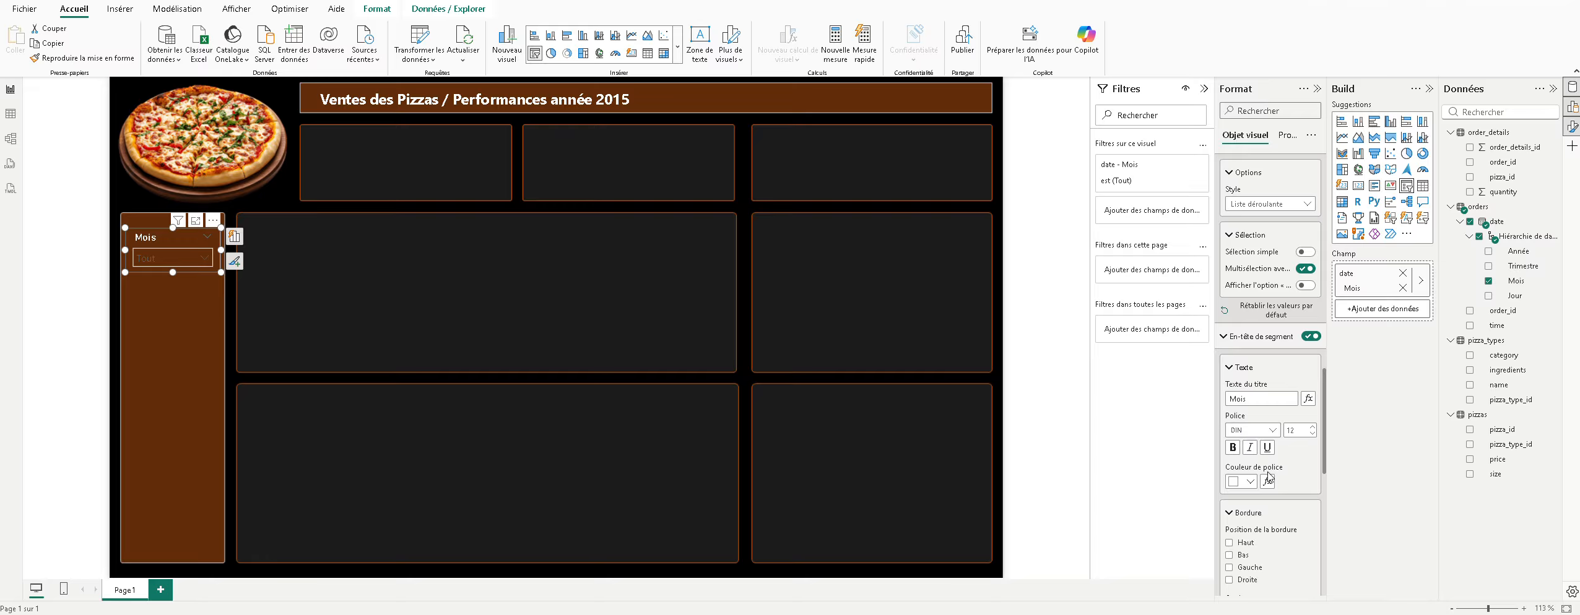
click(1231, 448)
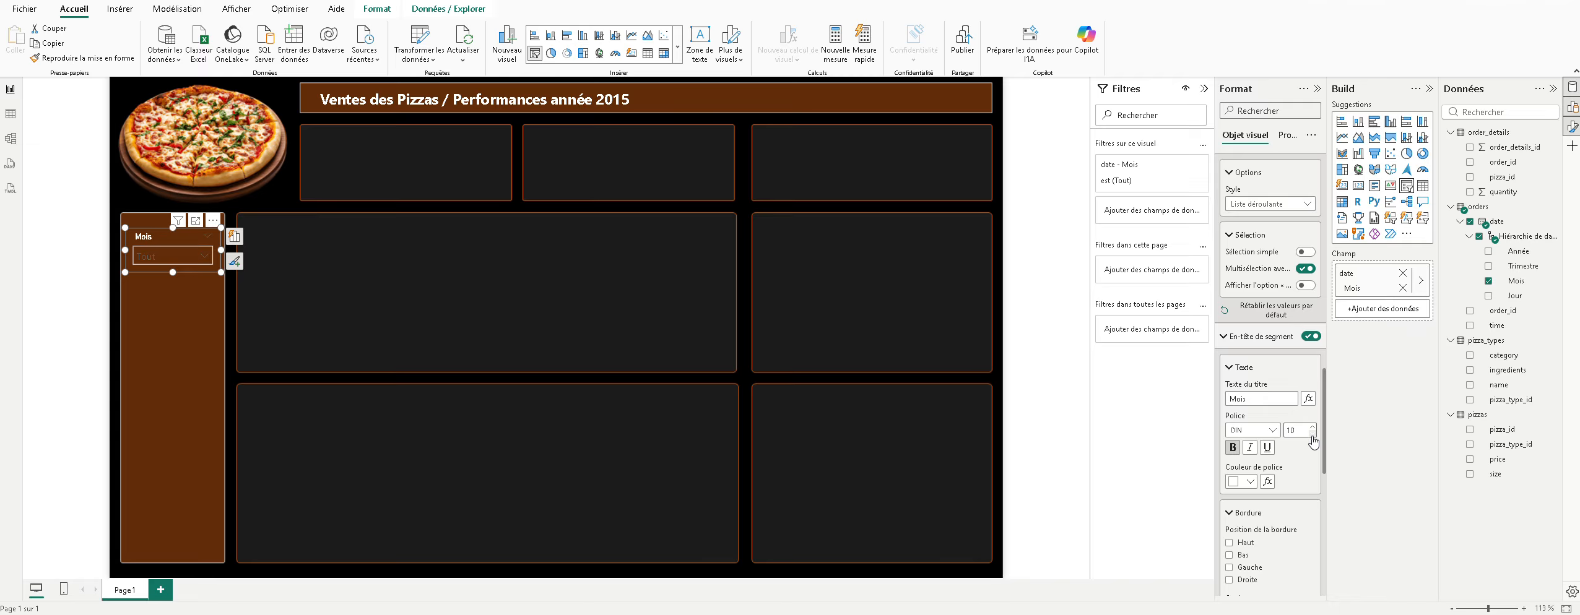
scroll(1290, 461, down, 6)
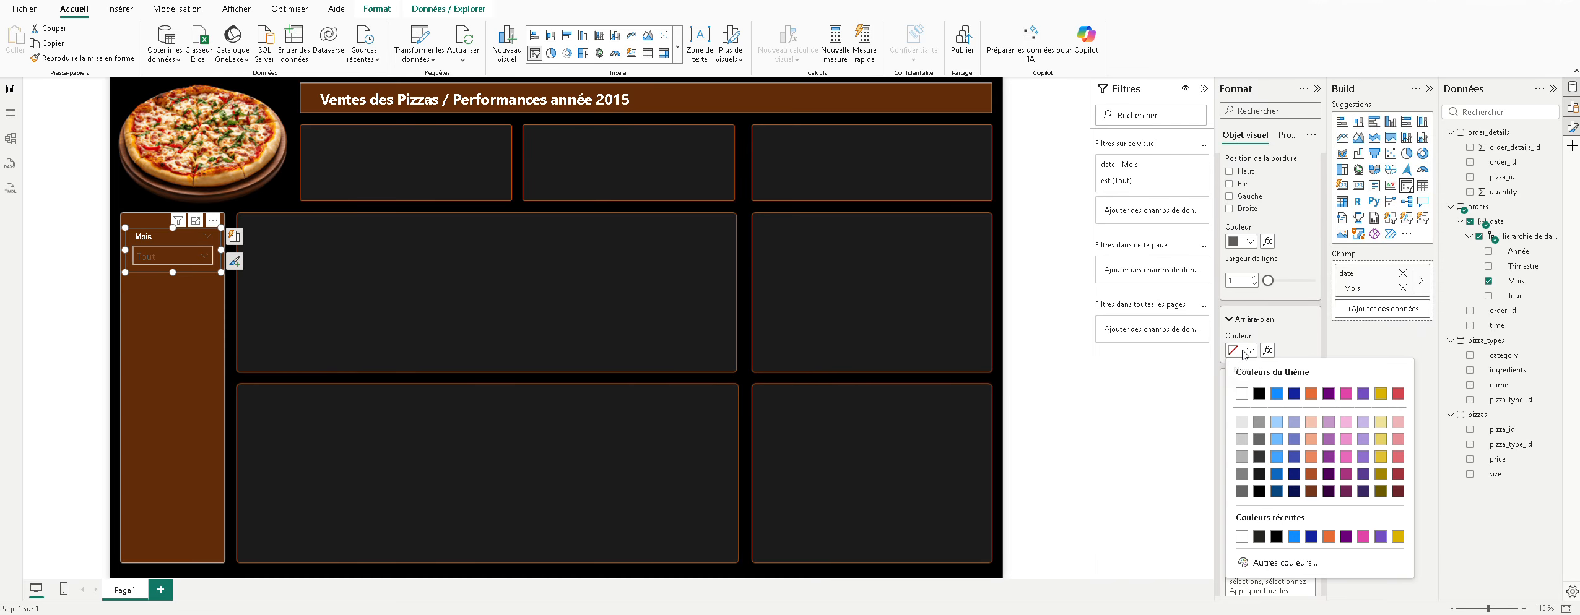
click(1244, 351)
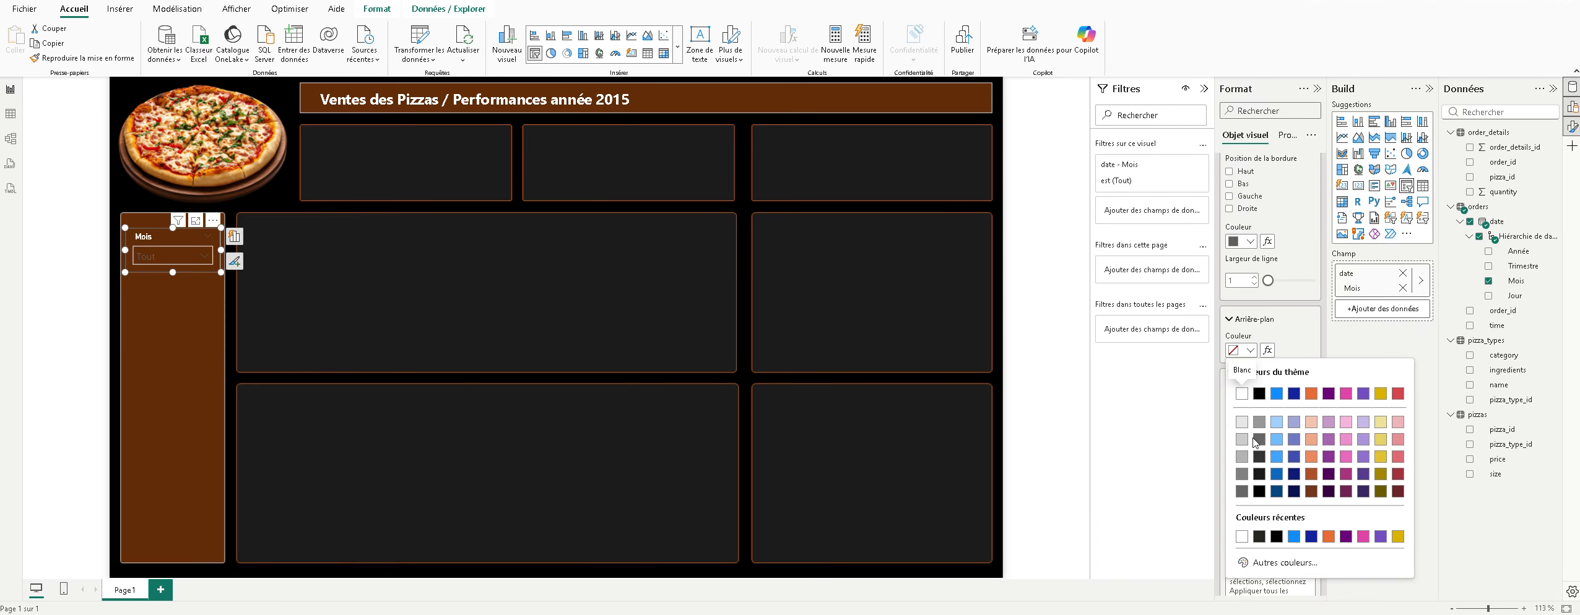
click(1248, 350)
scroll(1265, 384, up, 3)
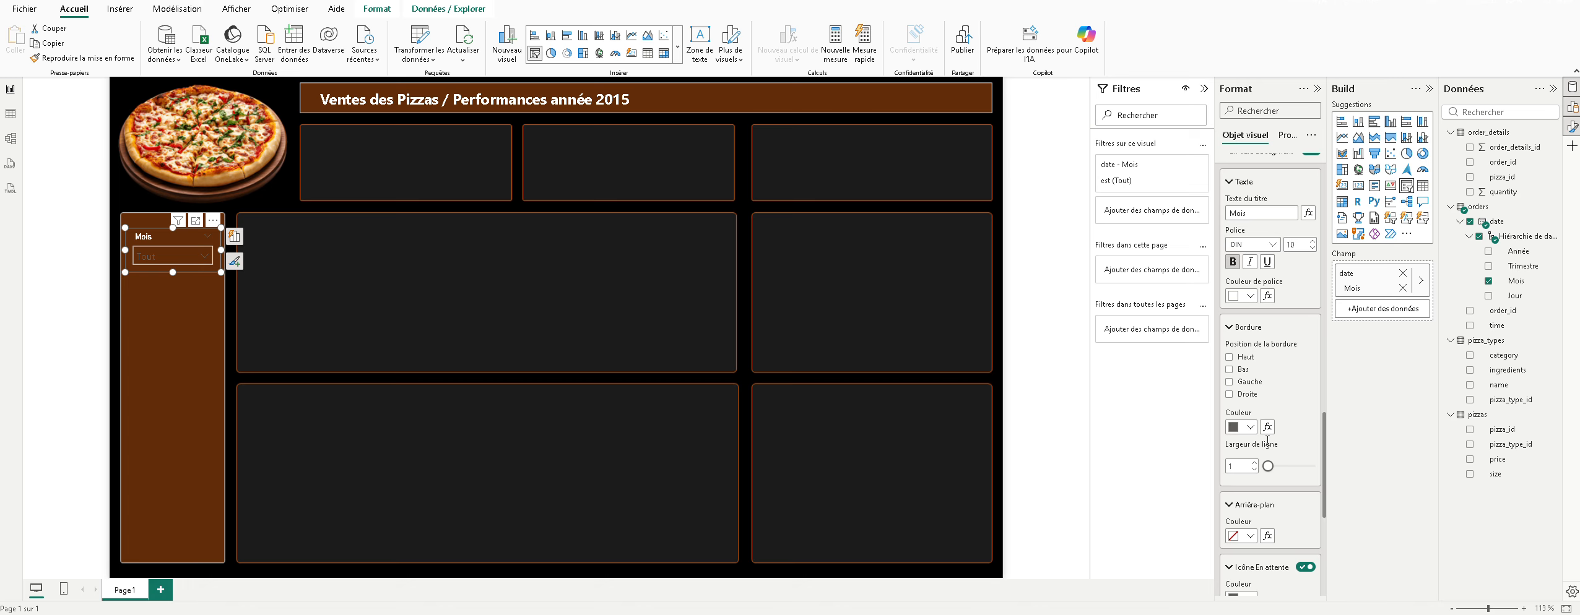
Step: Deselect the Mois slicer, check its dropdown list, and look through the page's filter pane formatting options
click(163, 299)
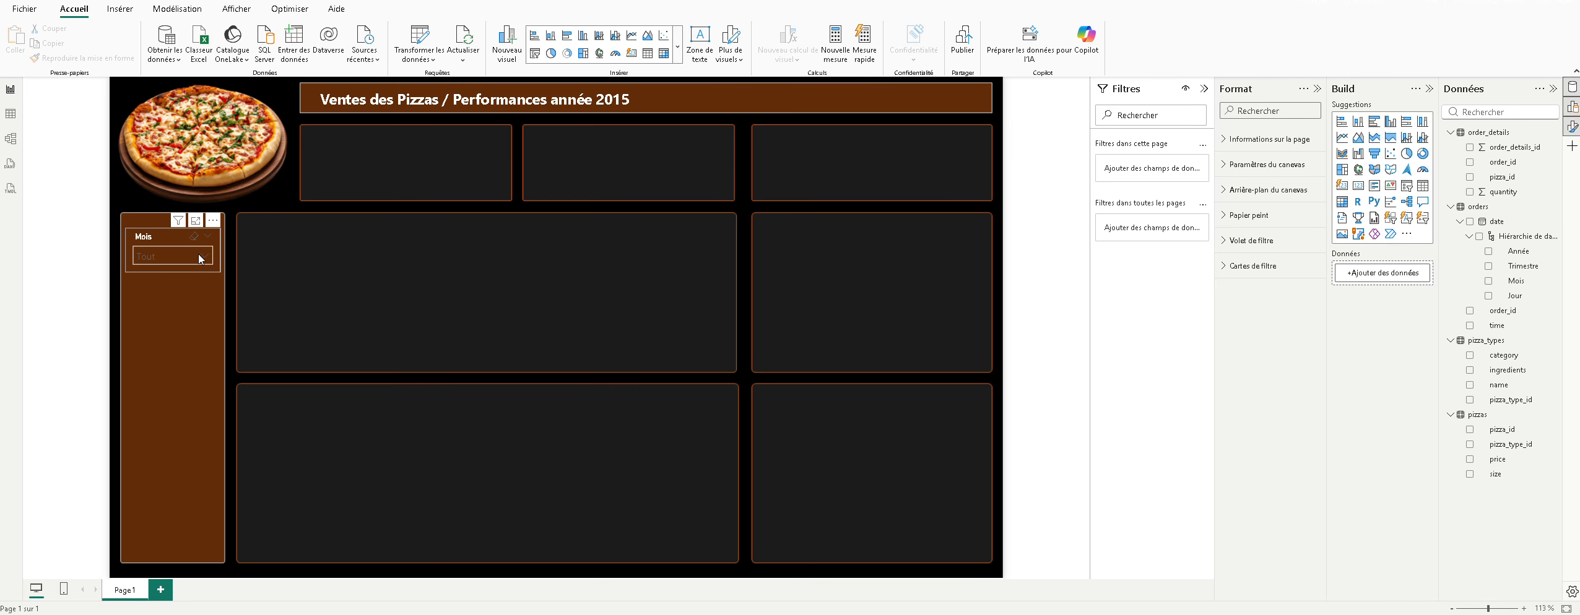
click(198, 259)
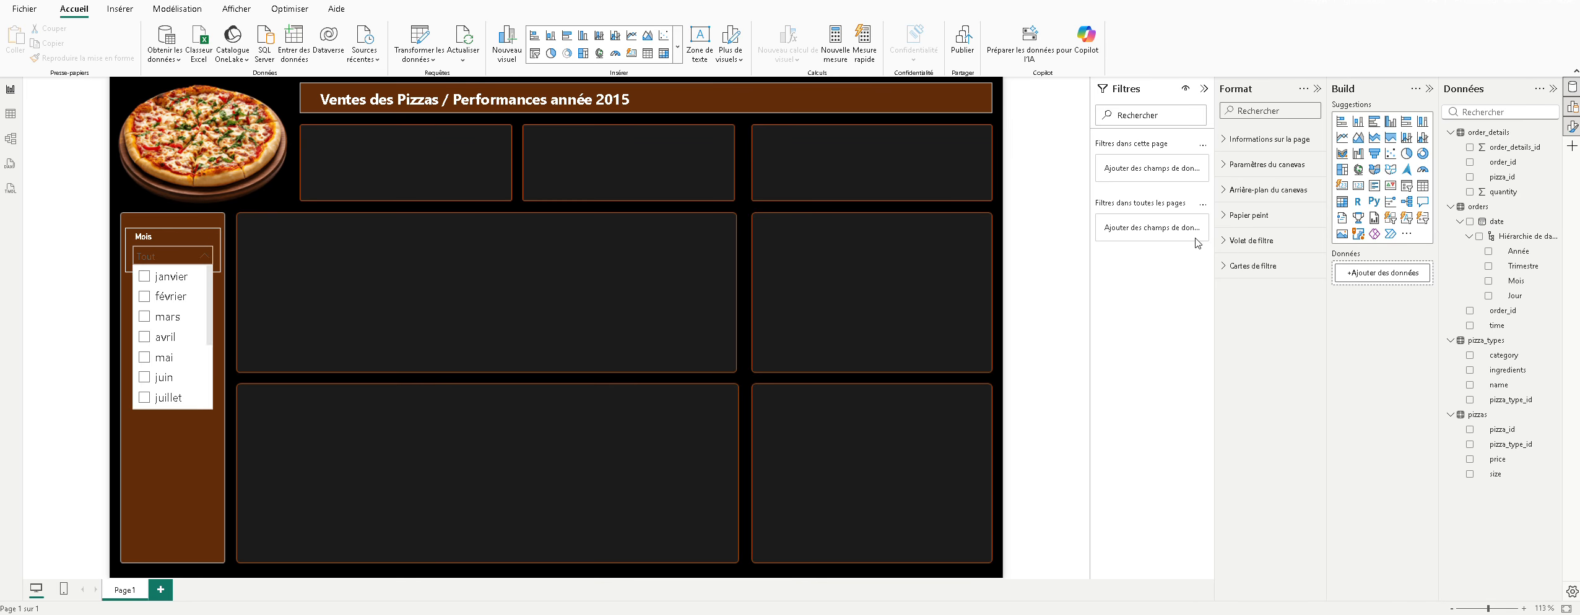
click(1238, 245)
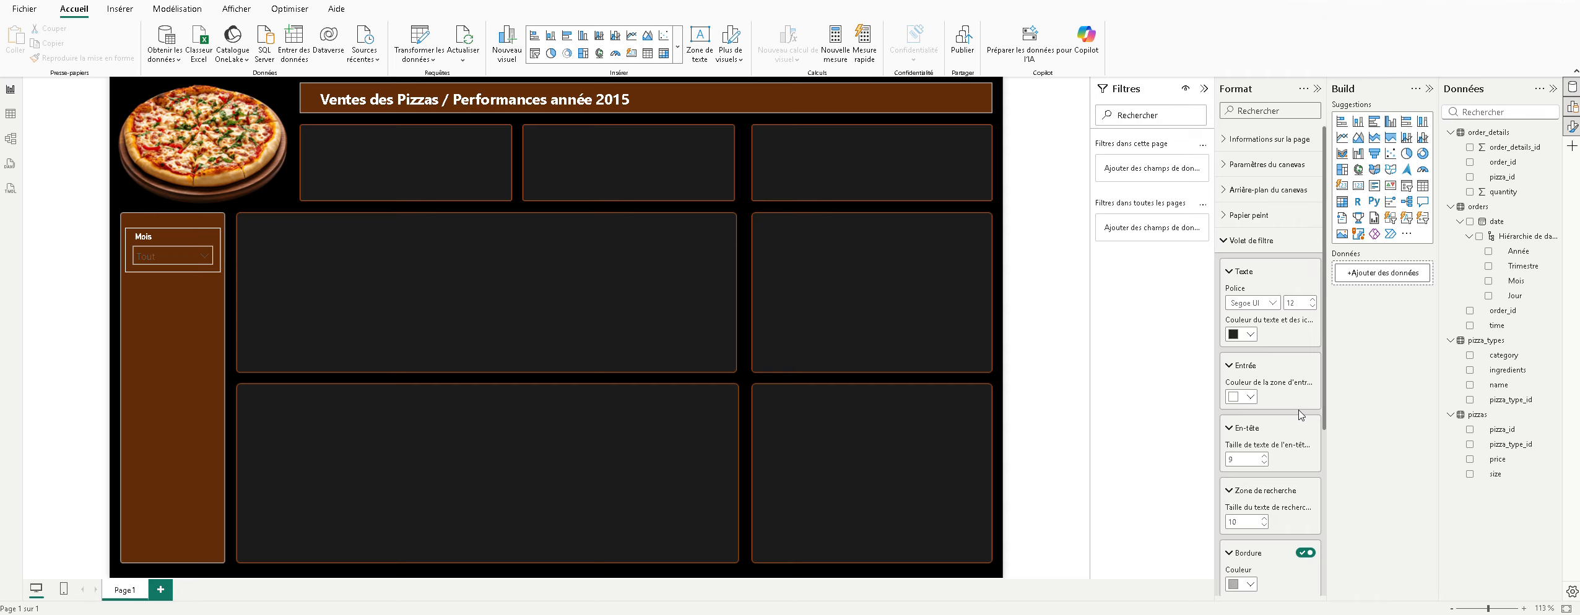
click(1250, 397)
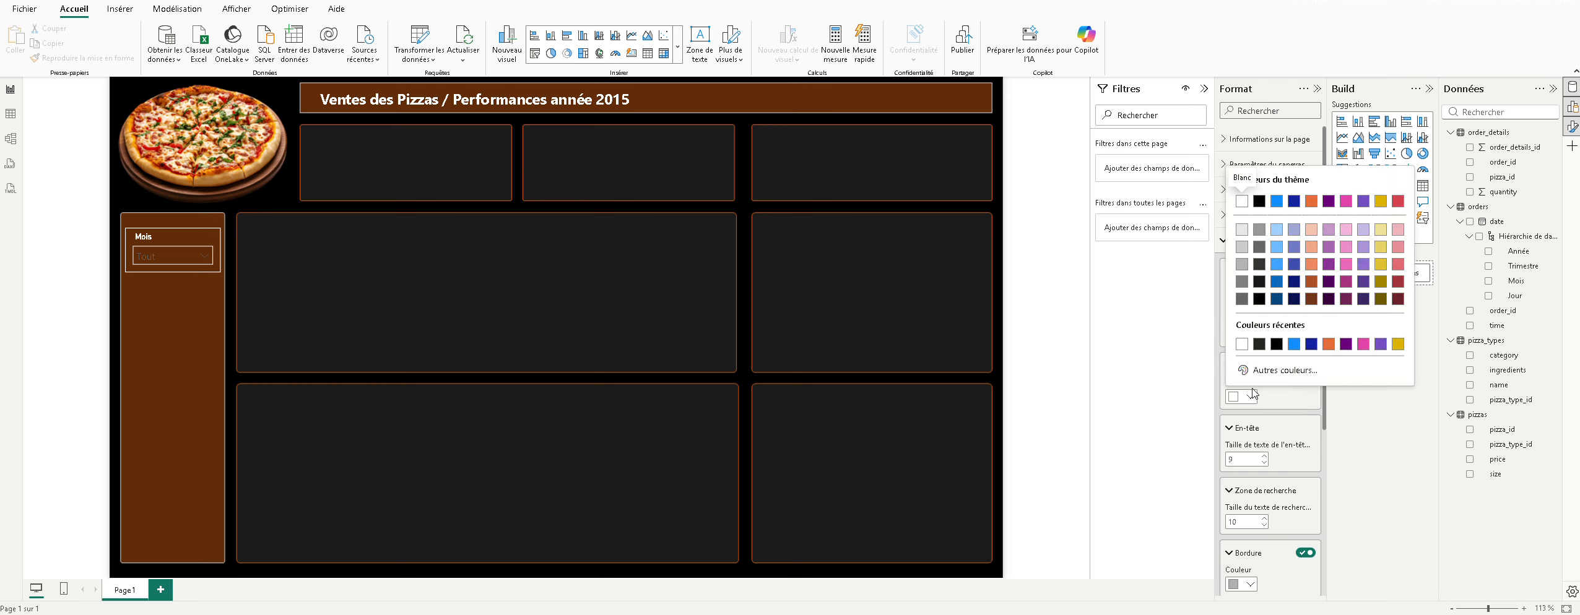
click(1250, 399)
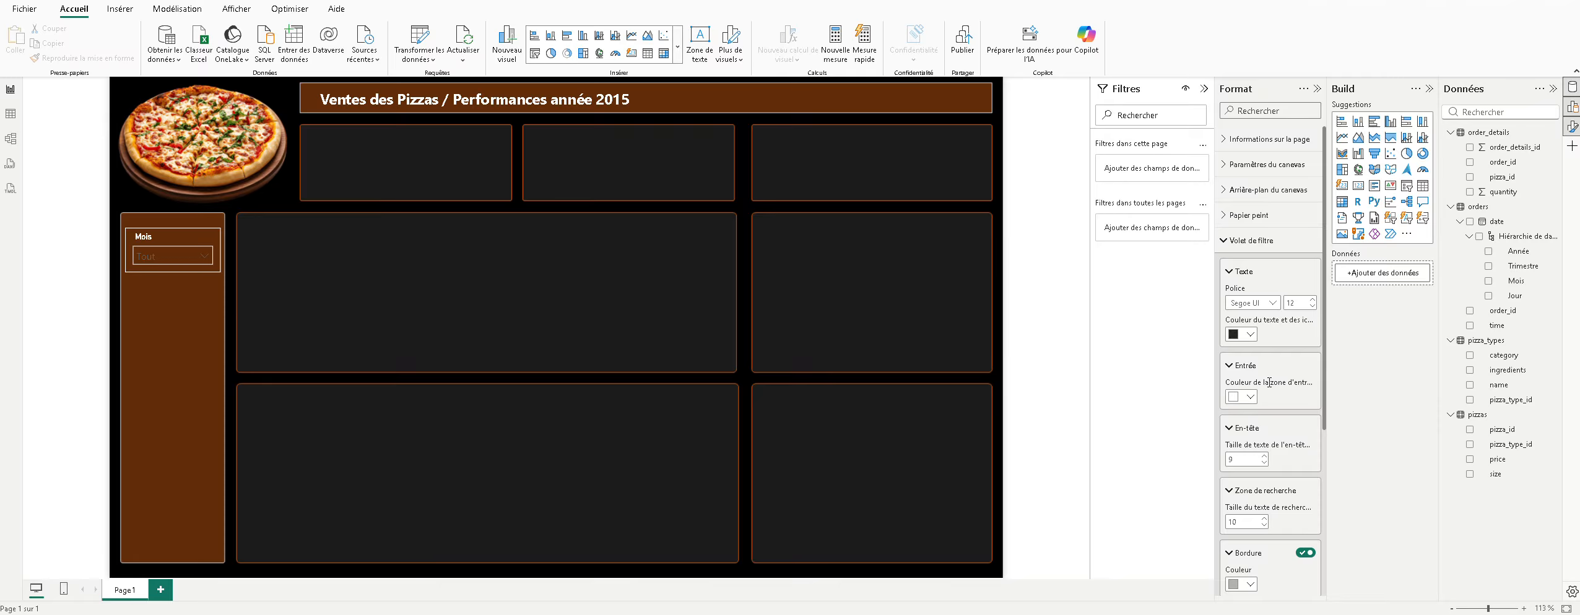
scroll(1269, 382, down, 1)
scroll(1275, 418, down, 2)
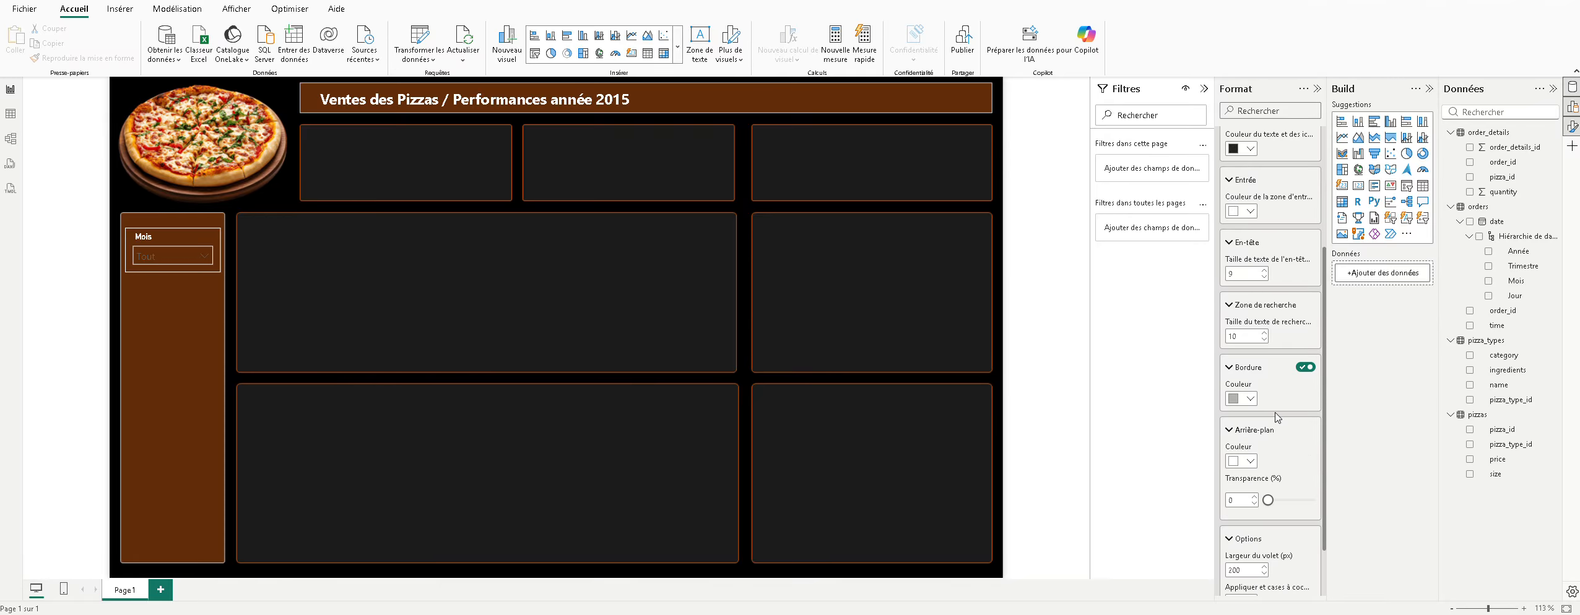
Step: Try raising the filter pane's background transparency, check the Mois dropdown, and restore the transparency to 0%
drag(1268, 500, 1319, 504)
click(182, 265)
click(188, 249)
drag(1313, 500, 1268, 501)
Step: Set the filter pane's border colour to white and keep its background transparency at 0%
scroll(1265, 474, up, 1)
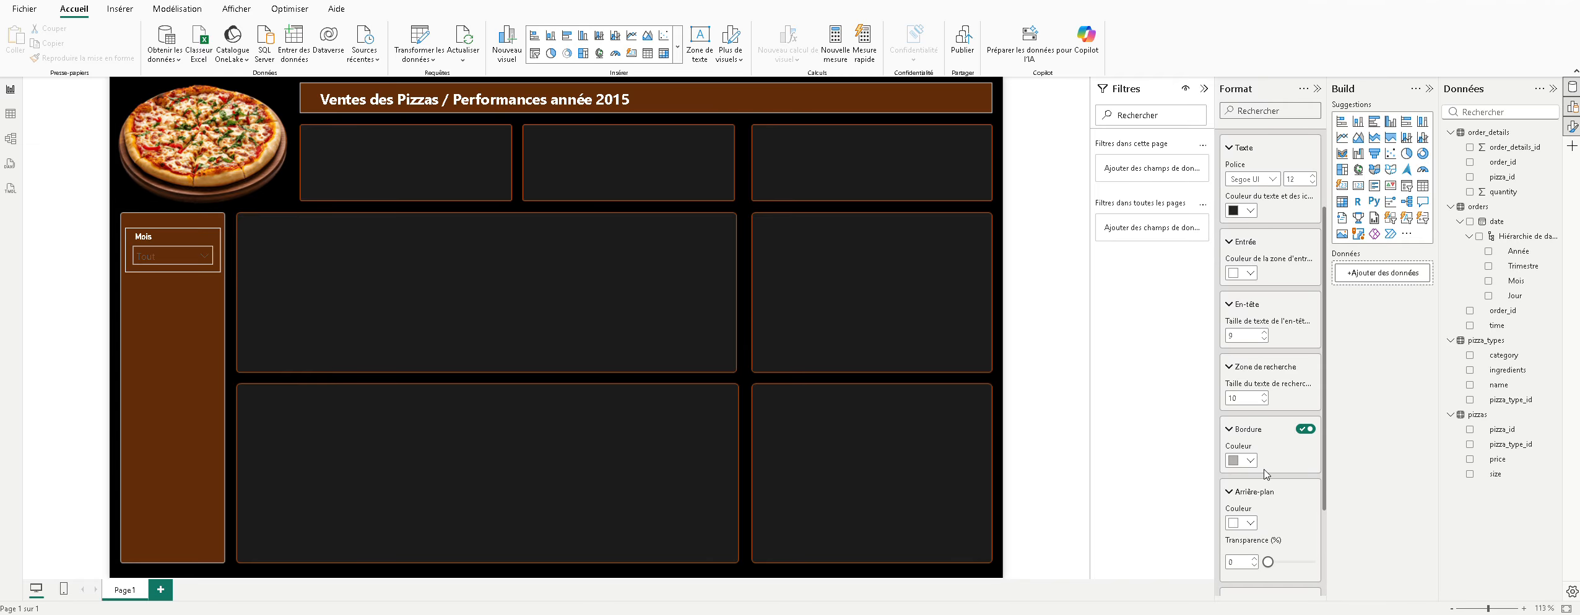
click(1244, 460)
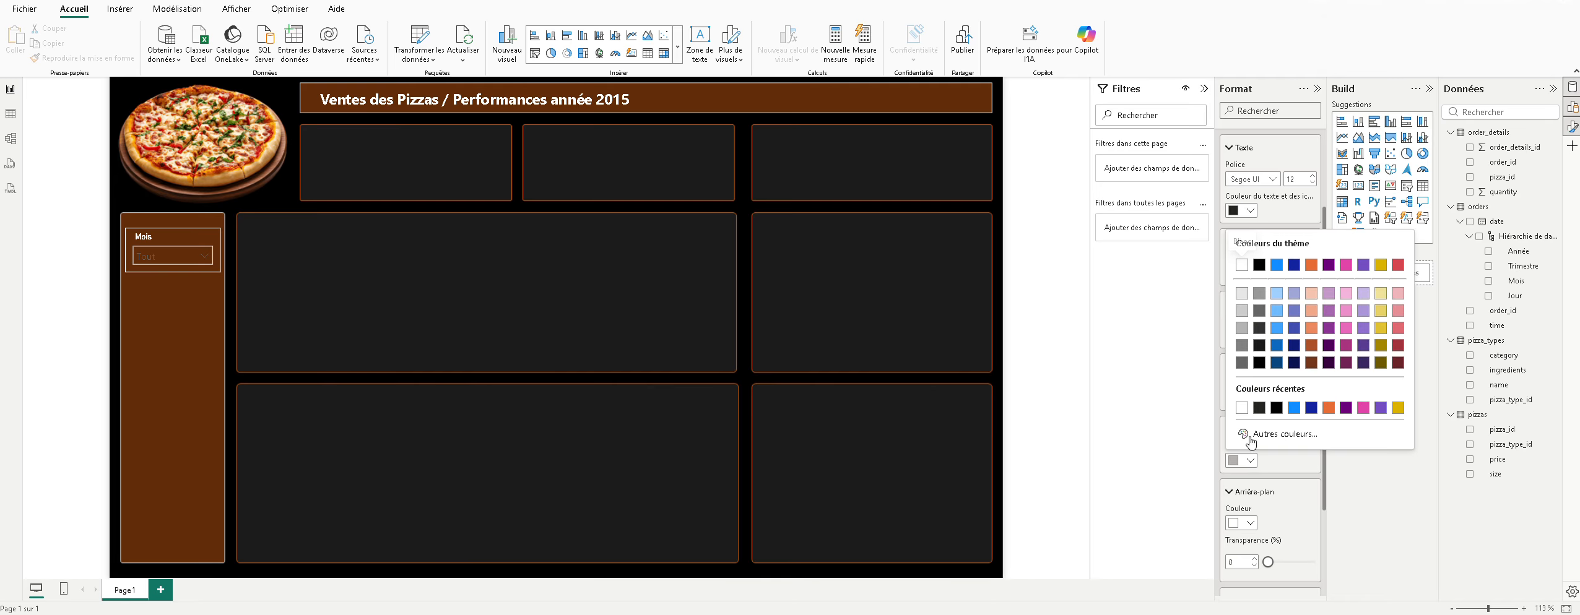
click(1242, 409)
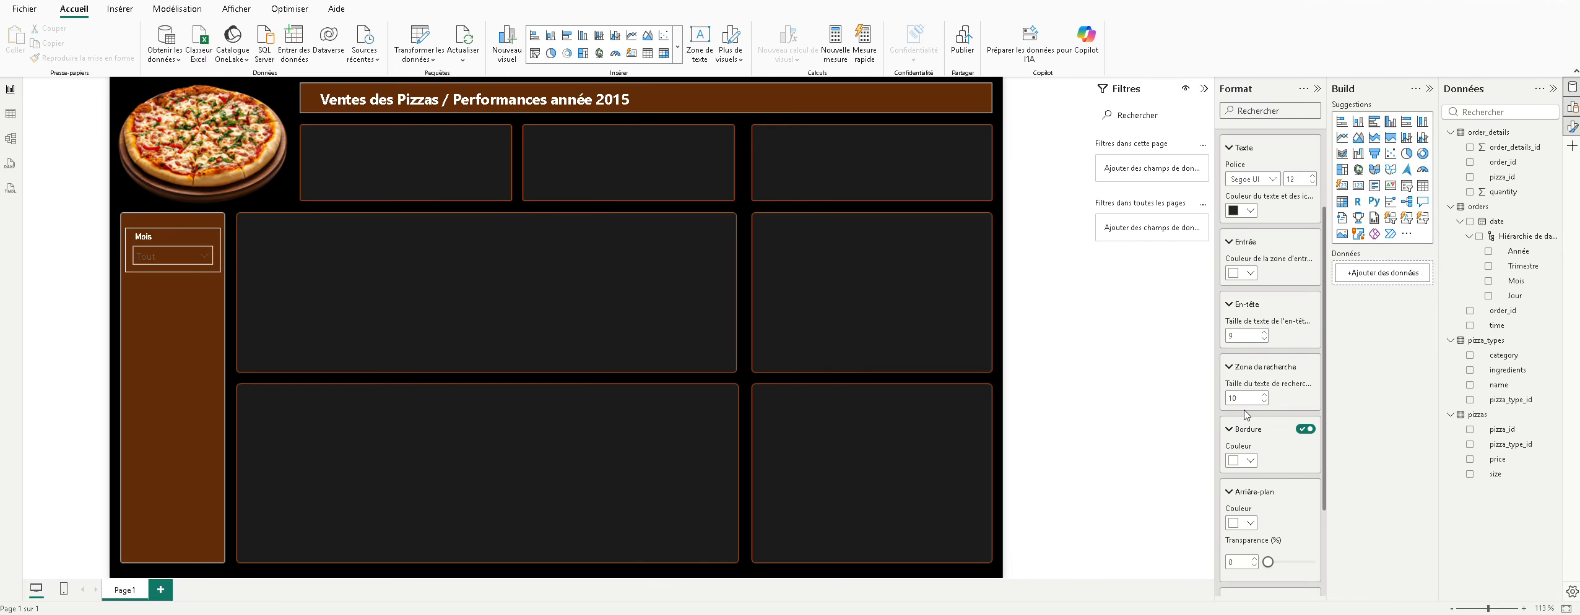
scroll(1275, 416, down, 2)
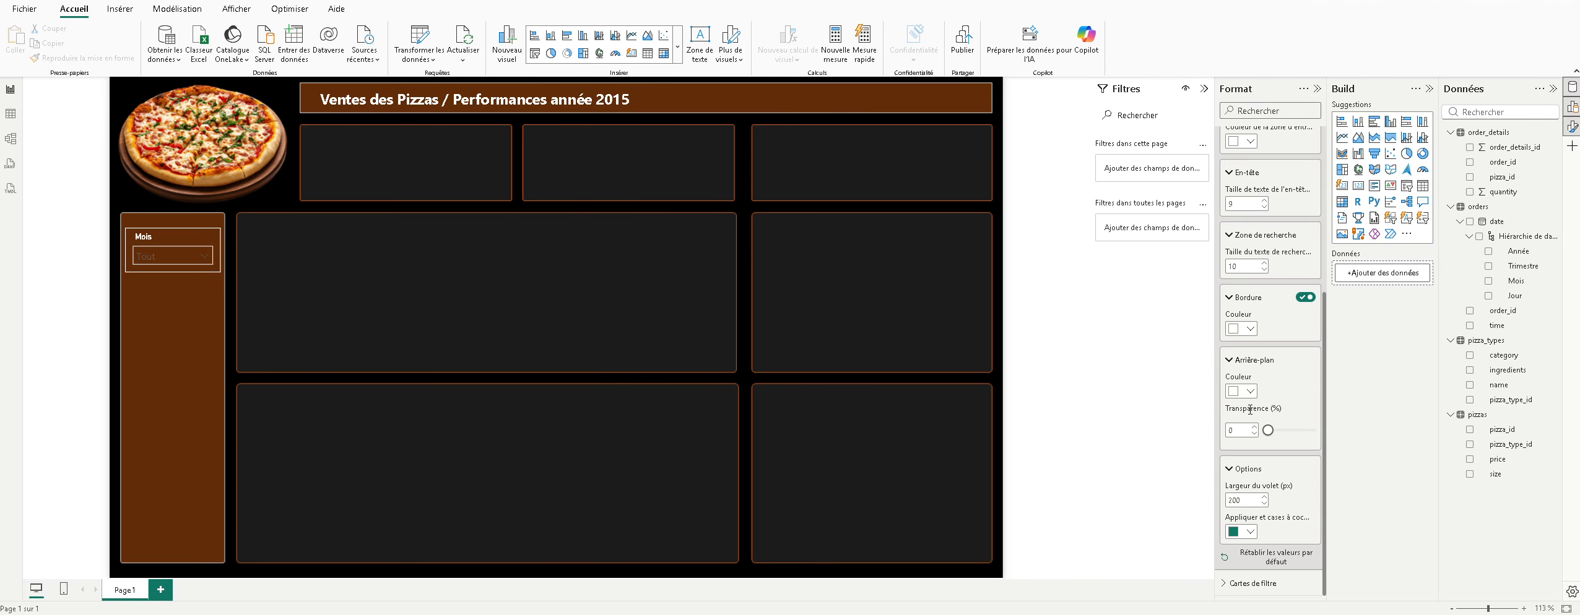
scroll(1250, 414, up, 3)
scroll(1250, 414, down, 2)
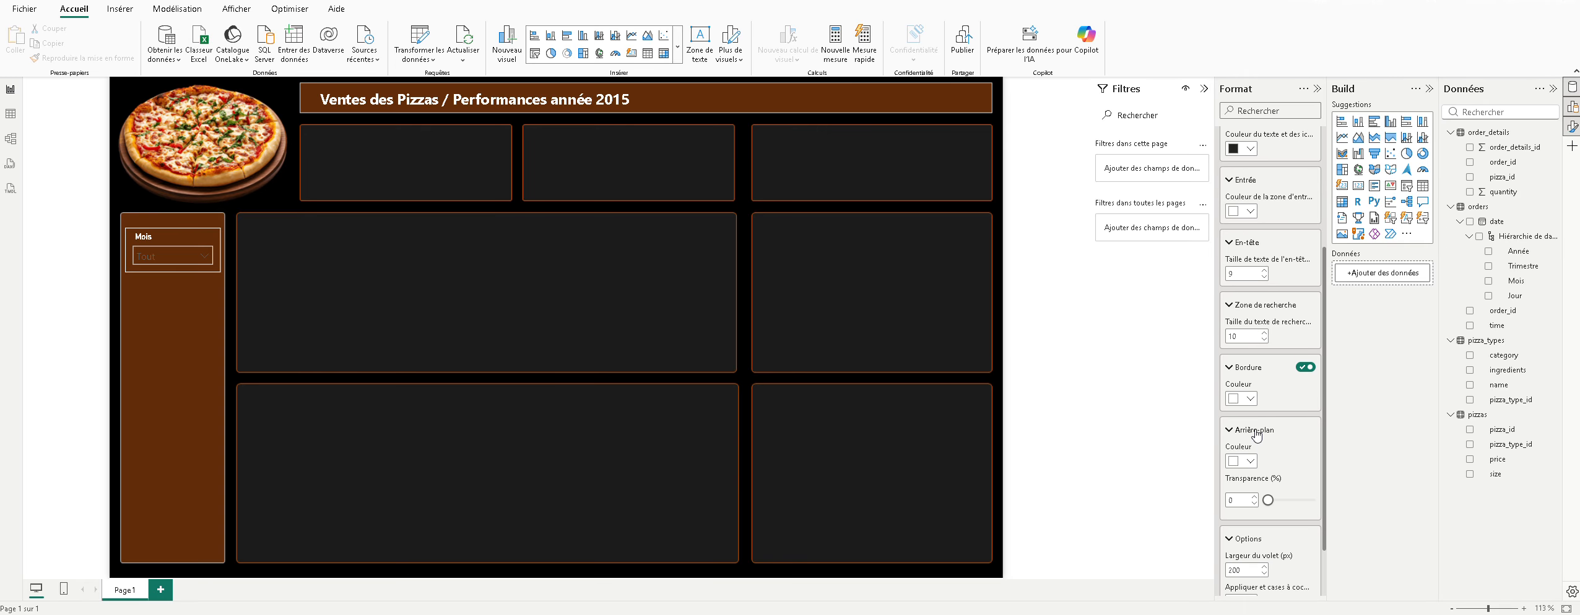
mouse_move(1268, 503)
mouse_down()
mouse_move(1337, 508)
mouse_move(1237, 503)
mouse_up()
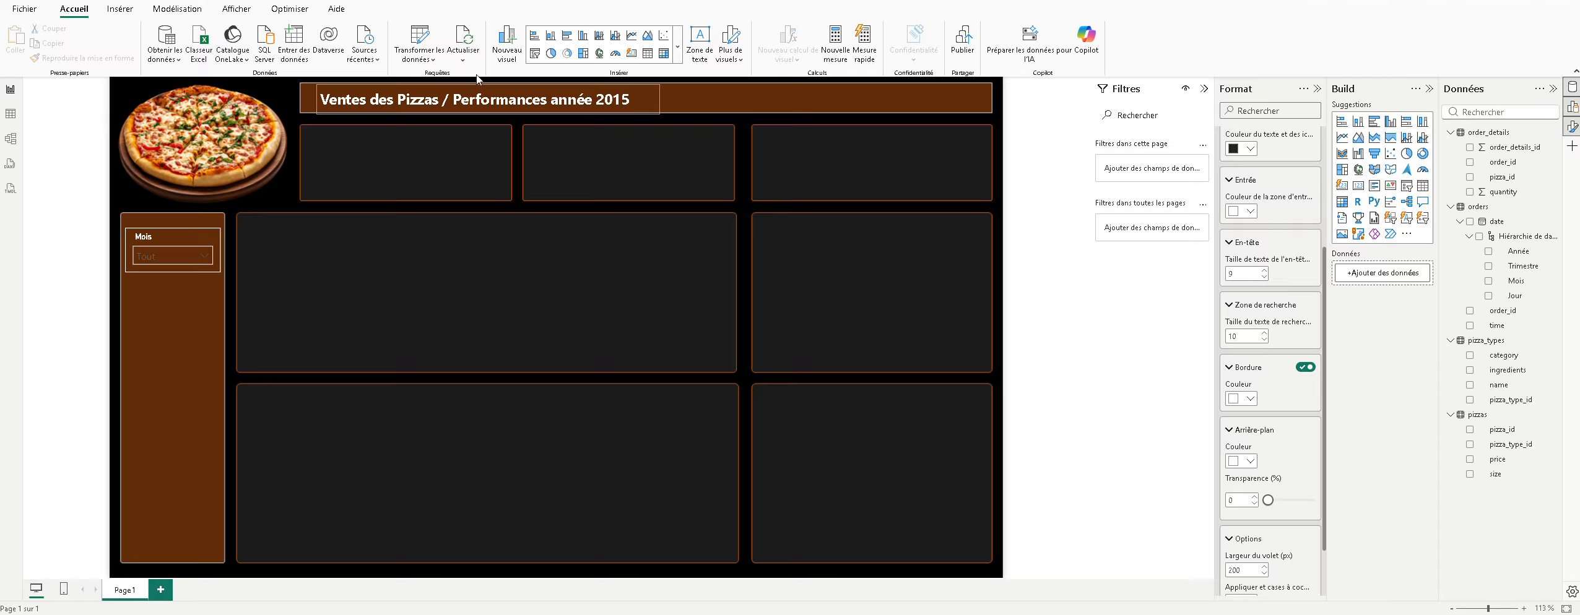
Step: Set the font colour of the Mois slicer's values to white and check the dropdown list
key(ctrl+z)
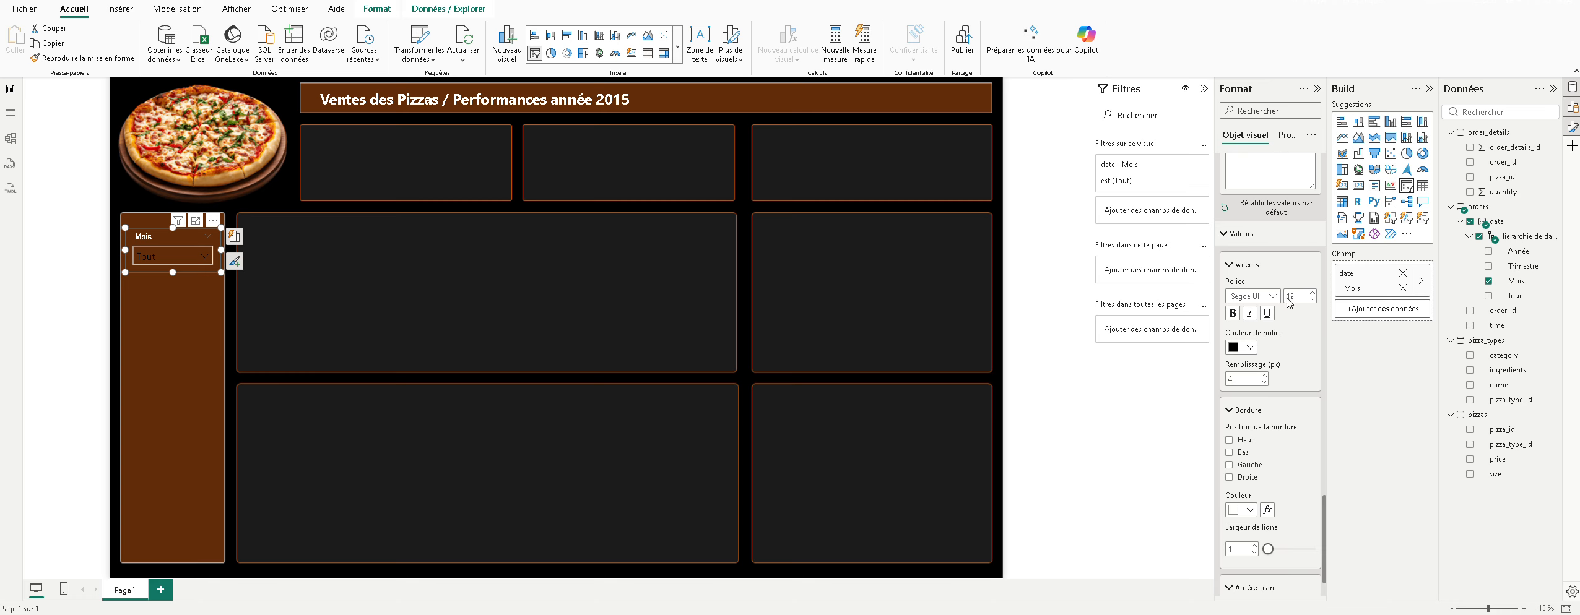
click(1256, 350)
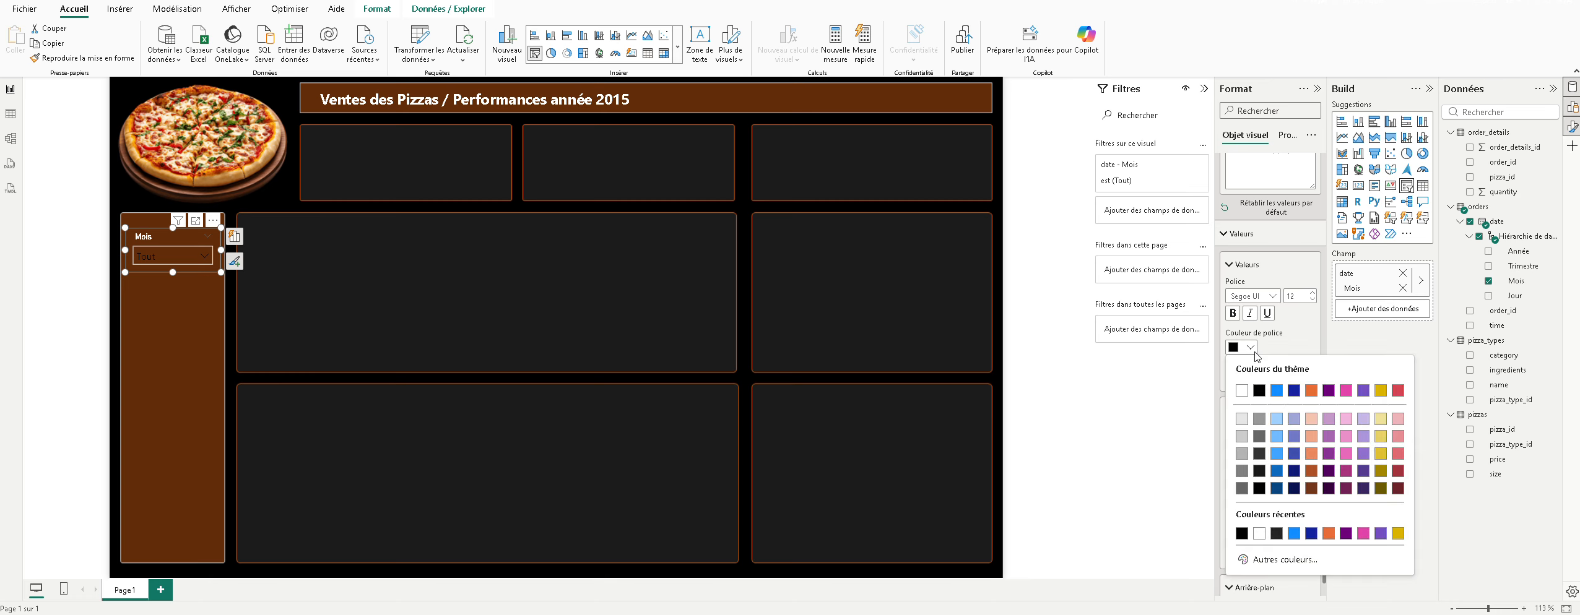
click(1242, 391)
click(186, 258)
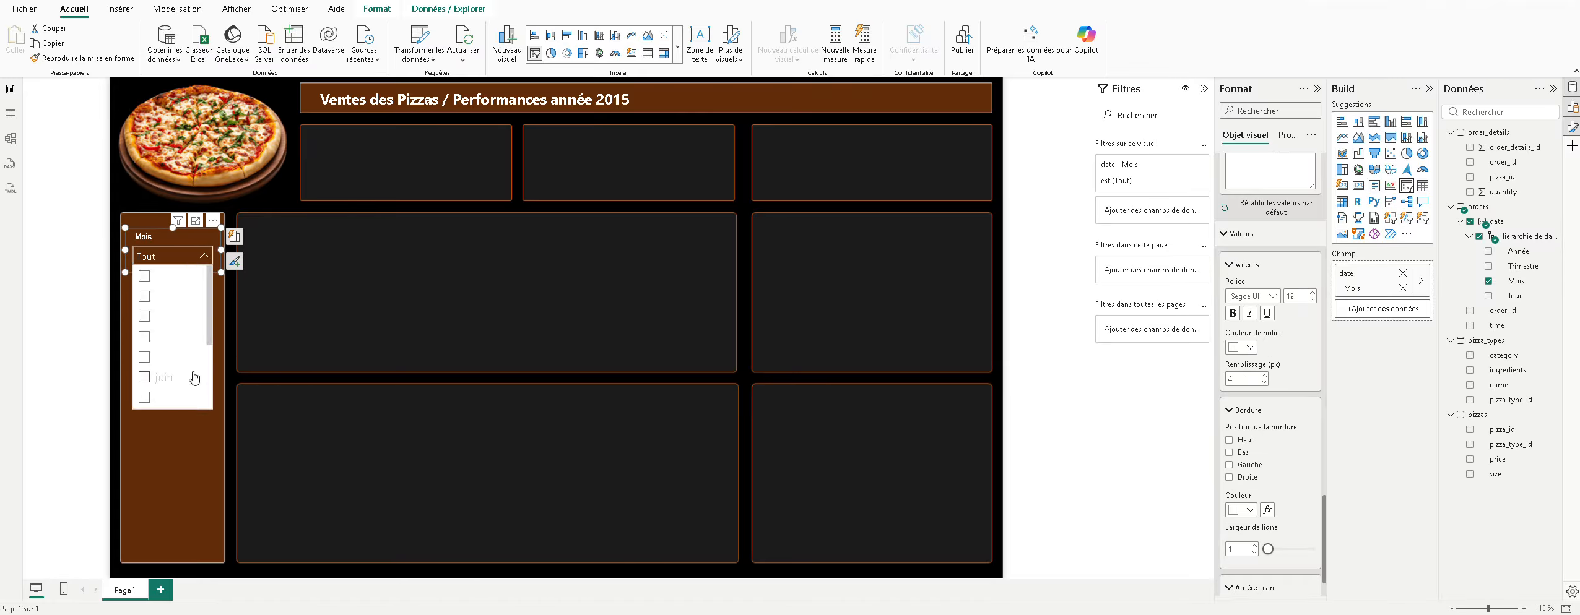
click(197, 260)
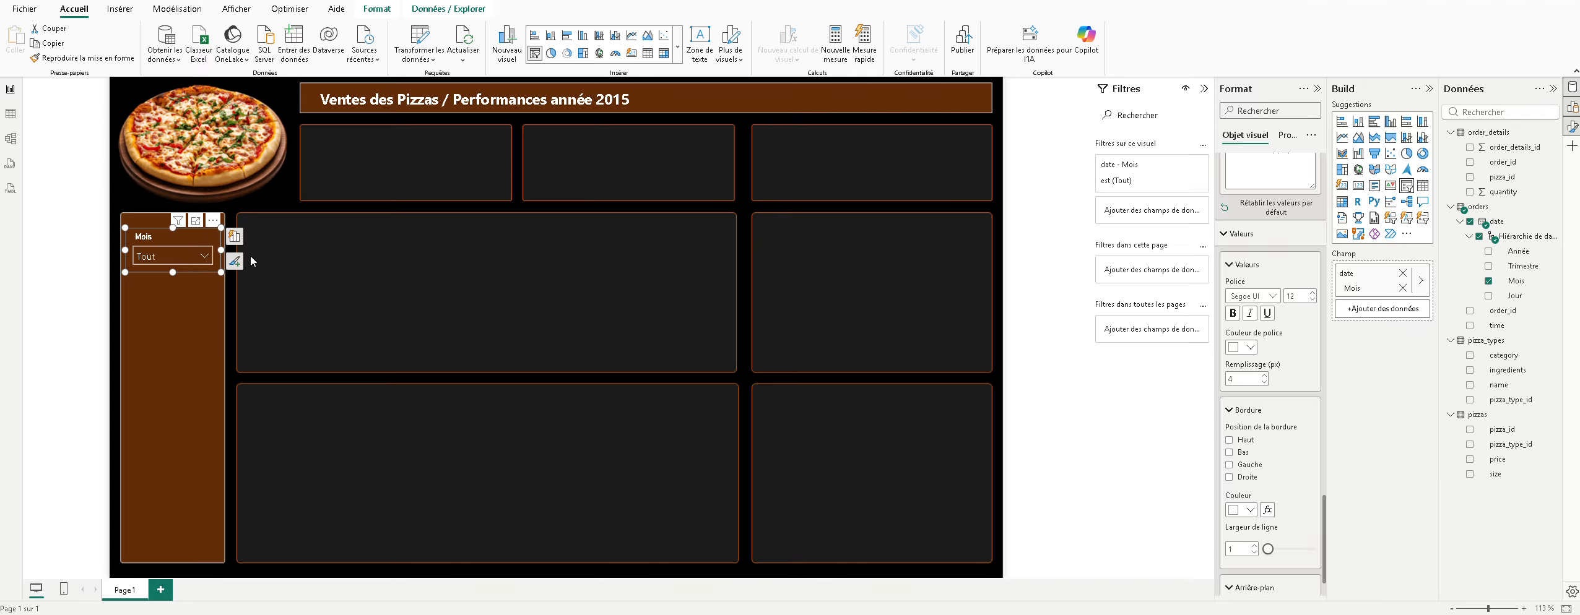
Step: Set the background of the Mois slicer's values to black and check the month list against it
click(202, 257)
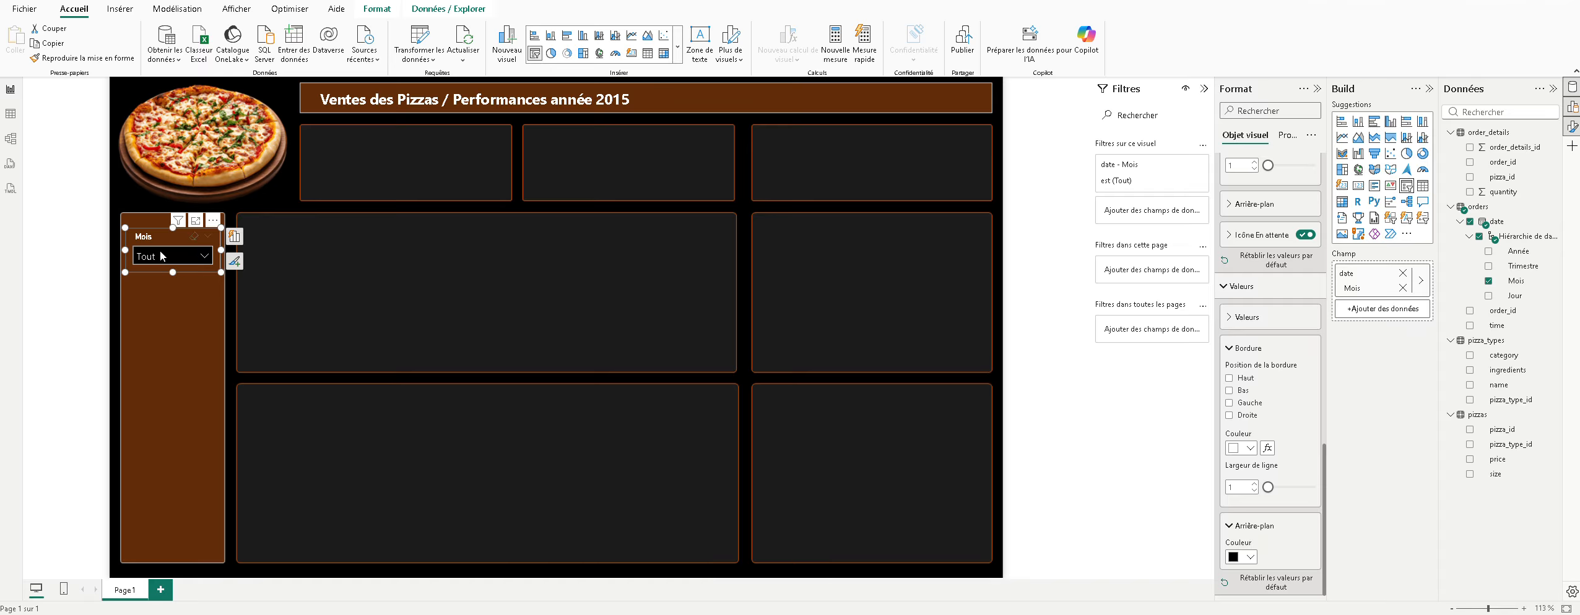
click(162, 256)
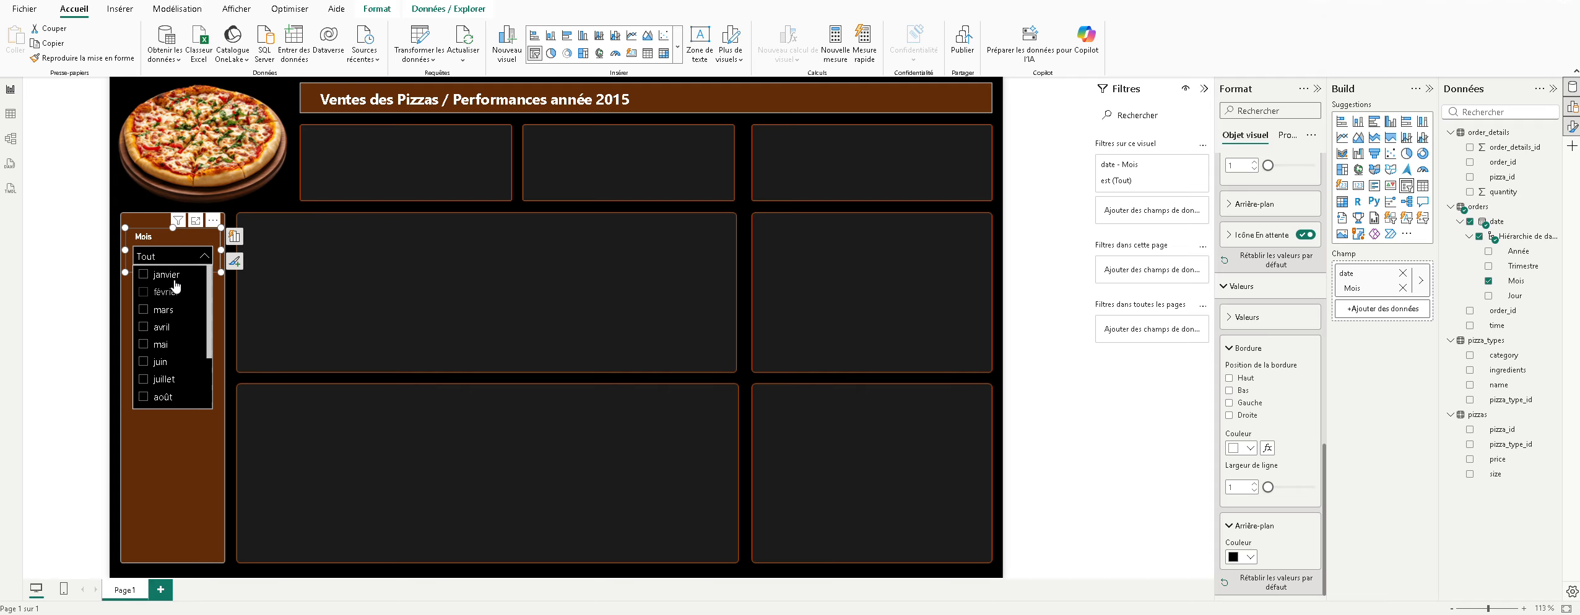
click(198, 257)
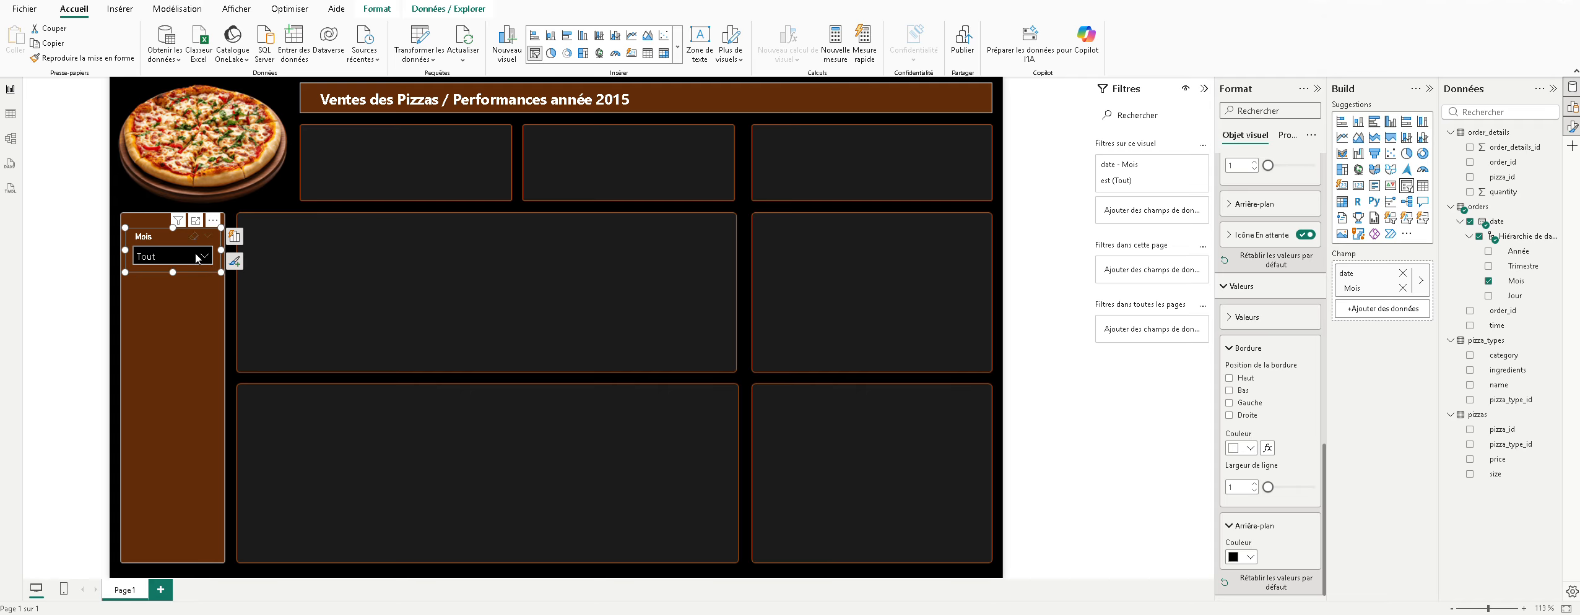
Step: Try orange and dark grey as the background colour of the Mois slicer's values
click(1243, 555)
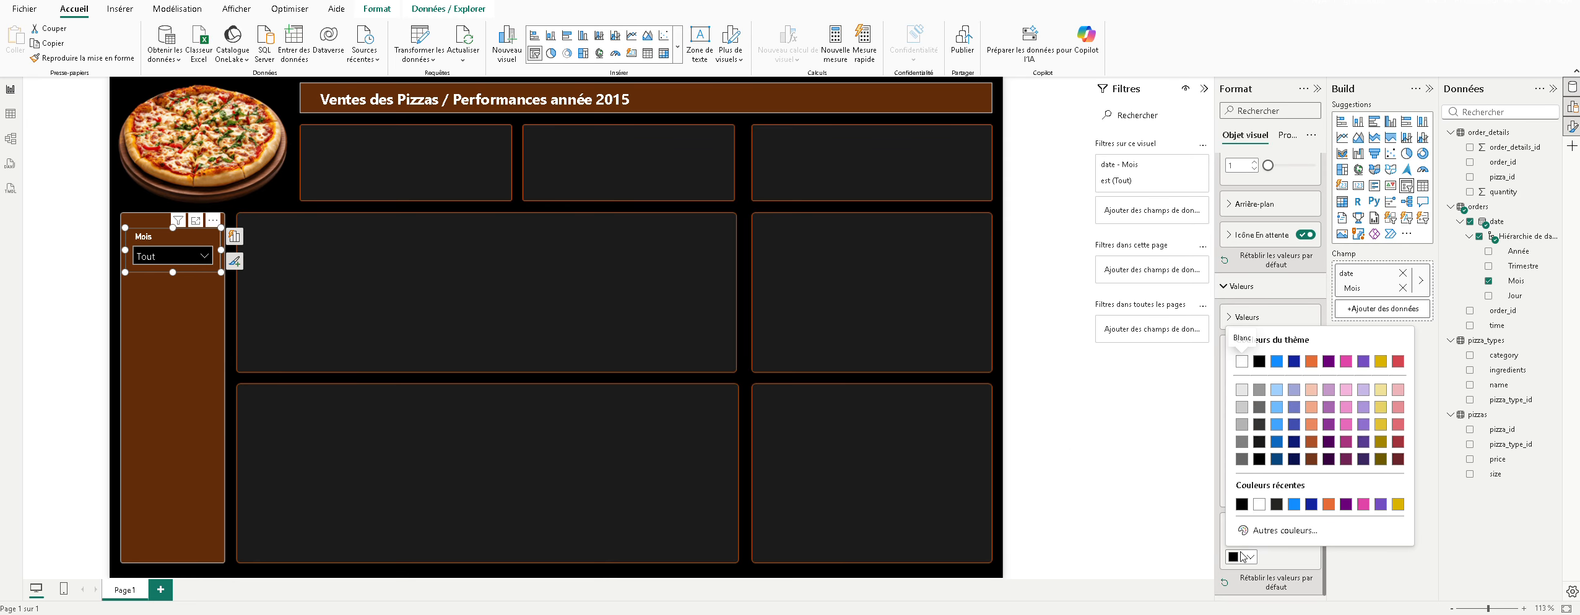
click(1327, 504)
click(1246, 556)
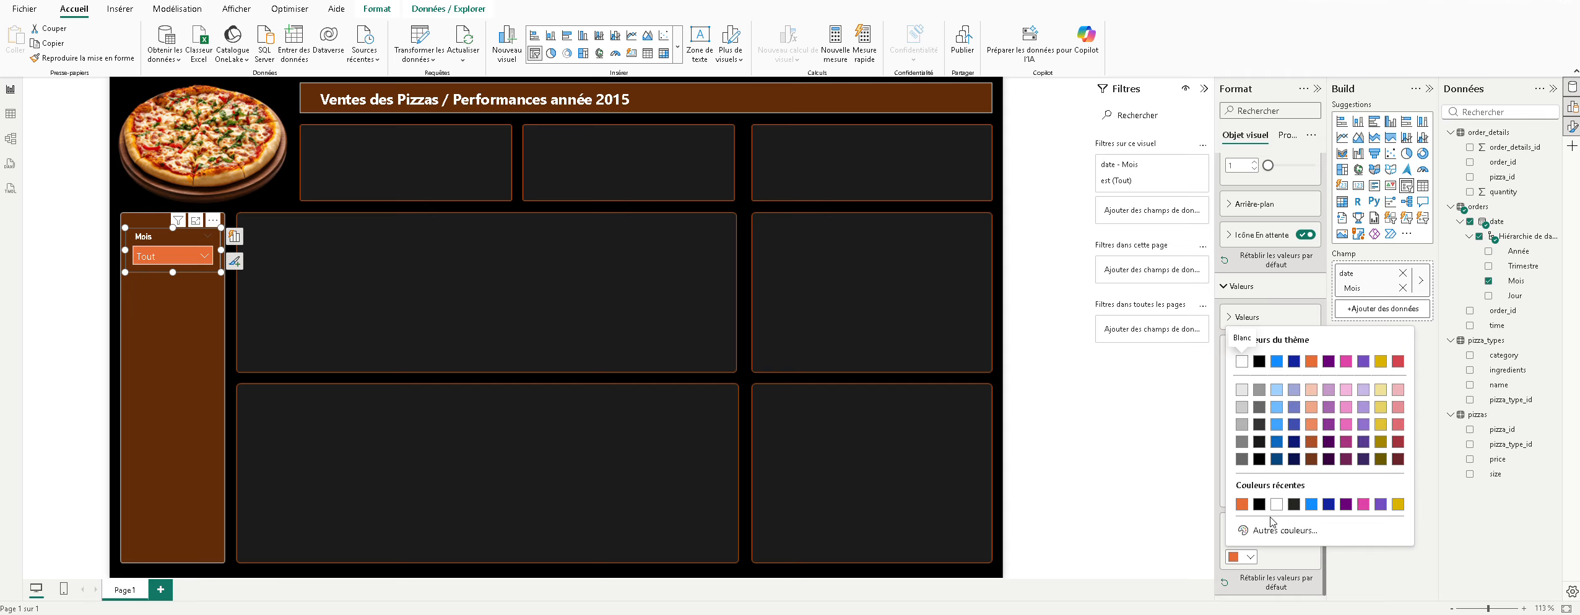
click(1243, 461)
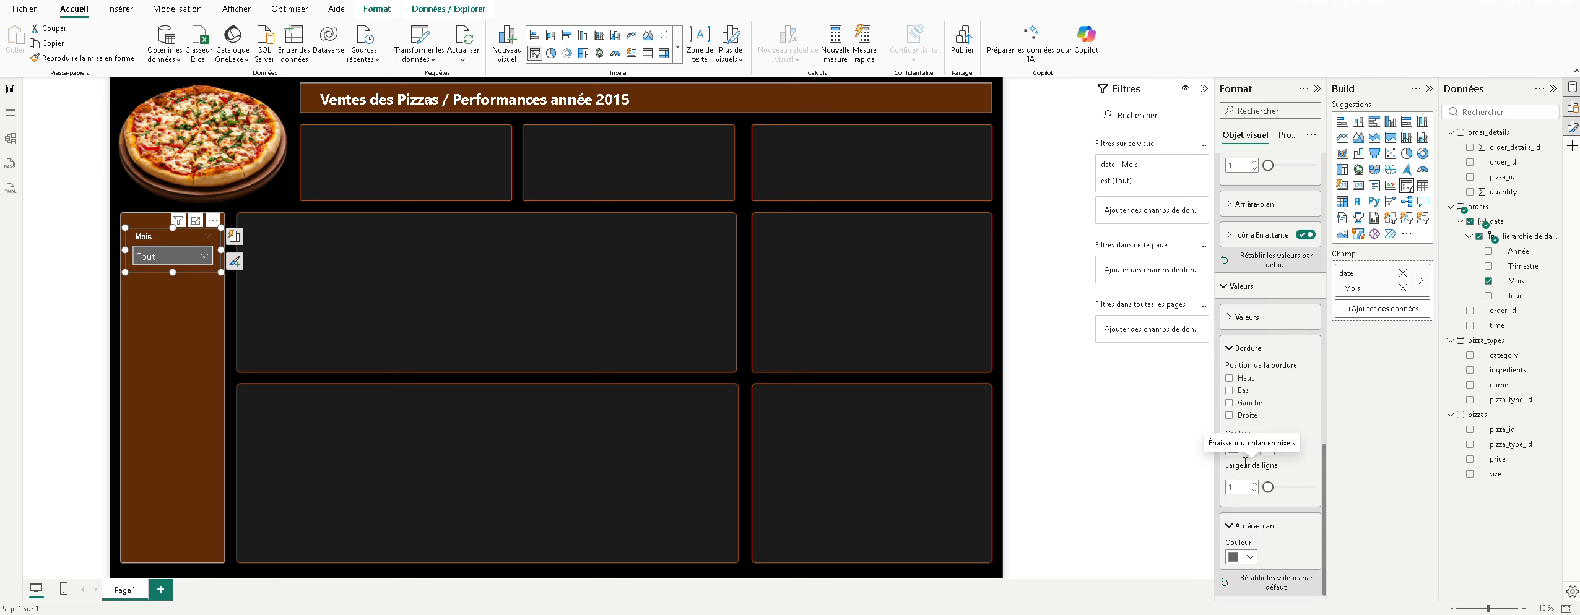
Step: Set the background of the Mois slicer's values to a near-black theme shade
click(1254, 556)
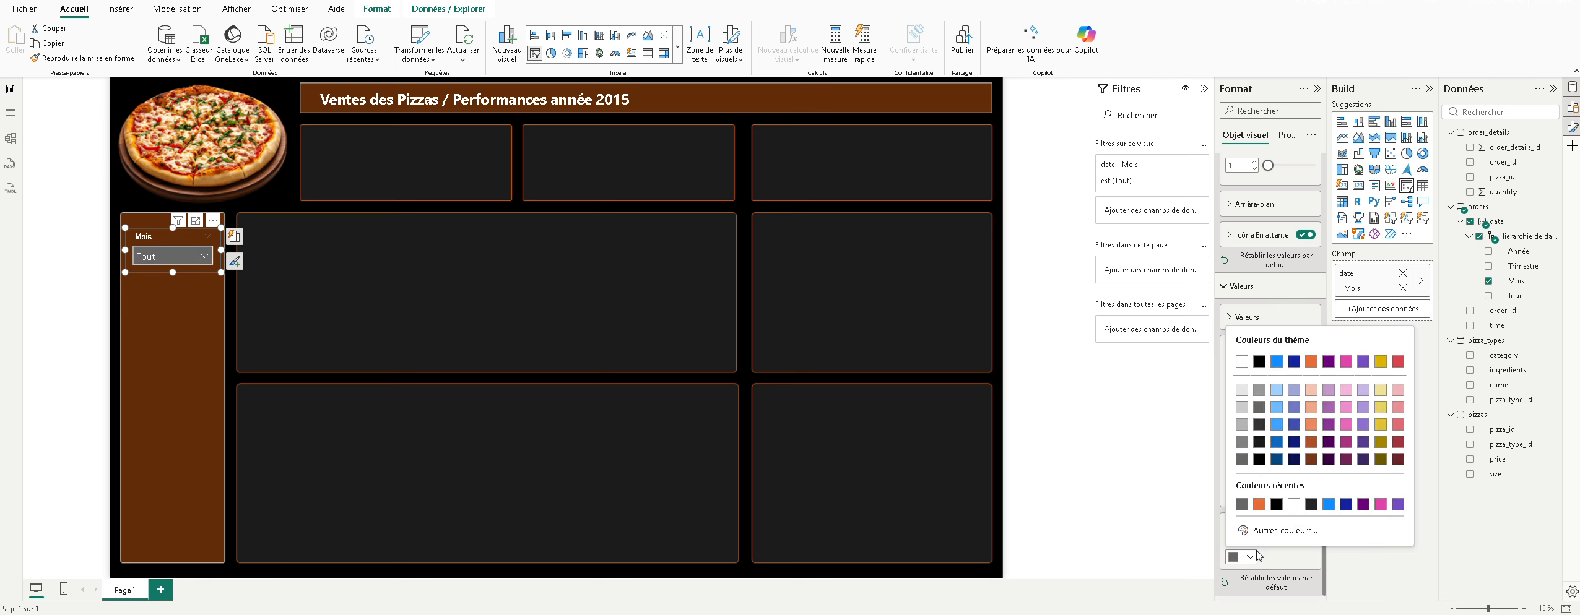
click(1260, 441)
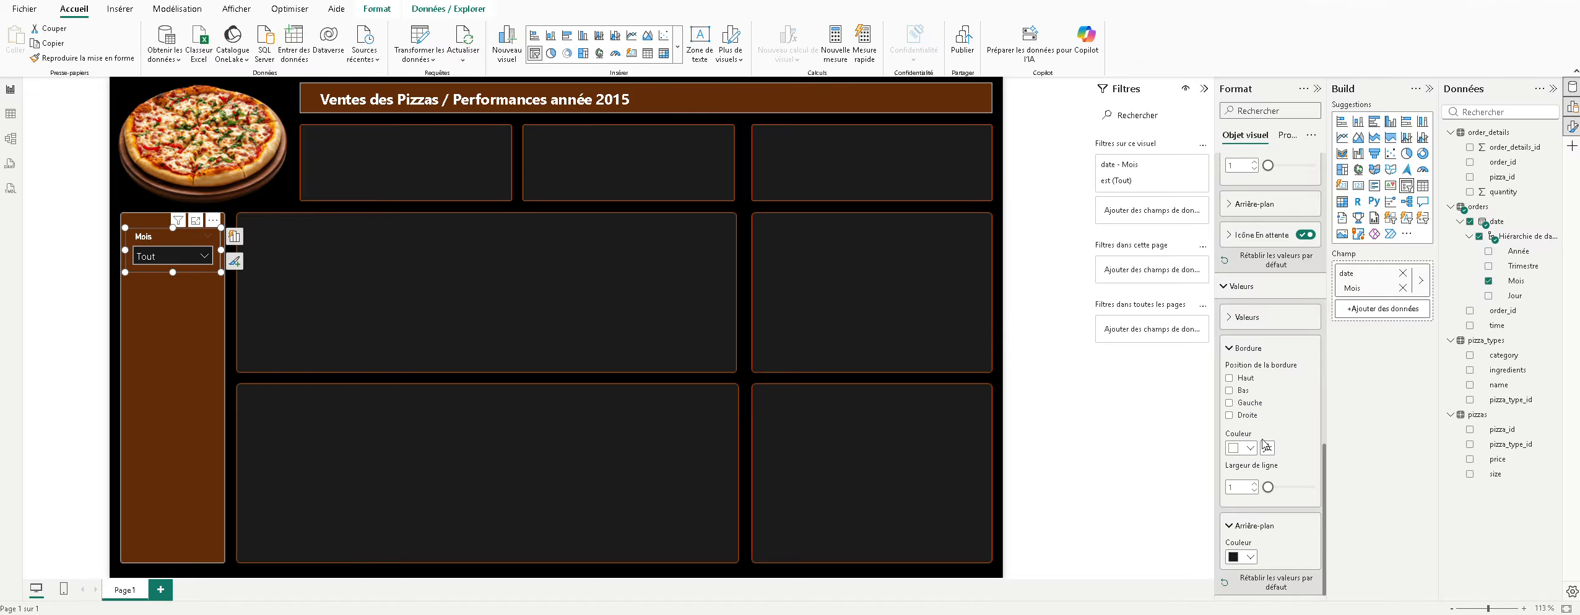
Step: Check the Mois slicer's dropdown list on the canvas and look through the page's filter pane format settings
click(205, 259)
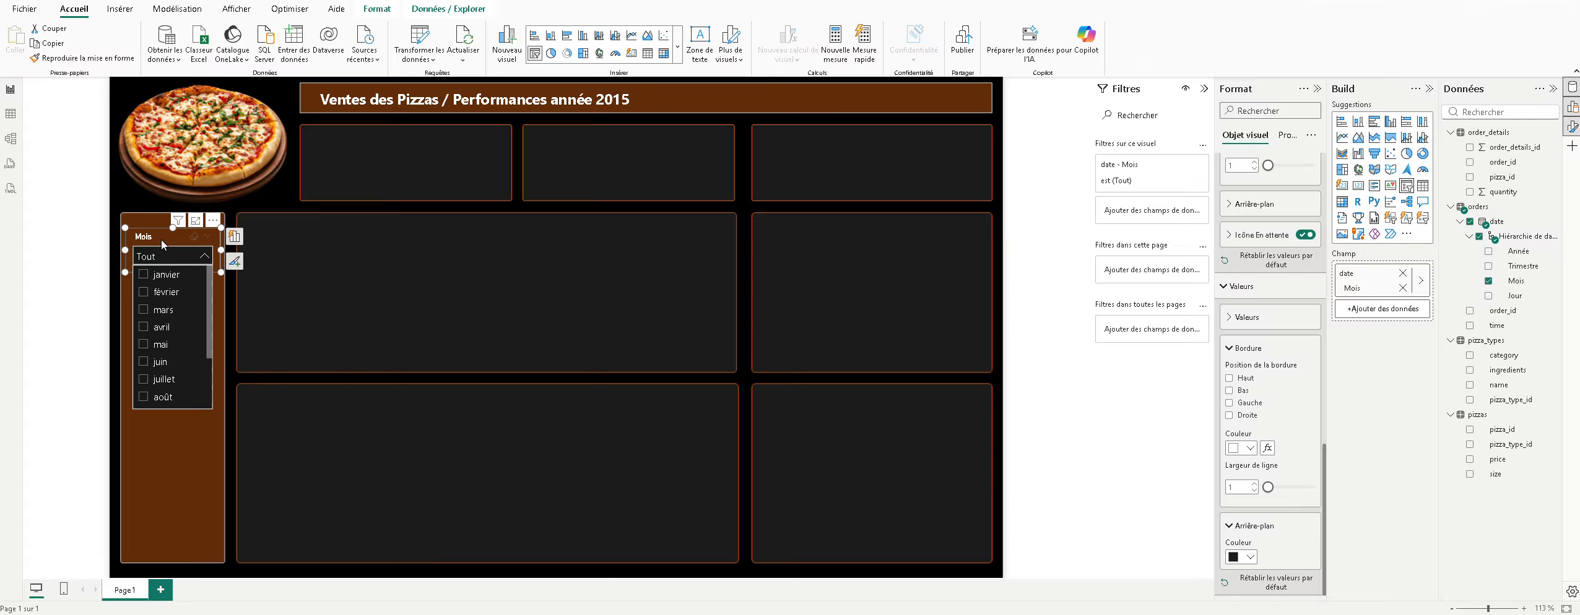
click(193, 255)
click(370, 286)
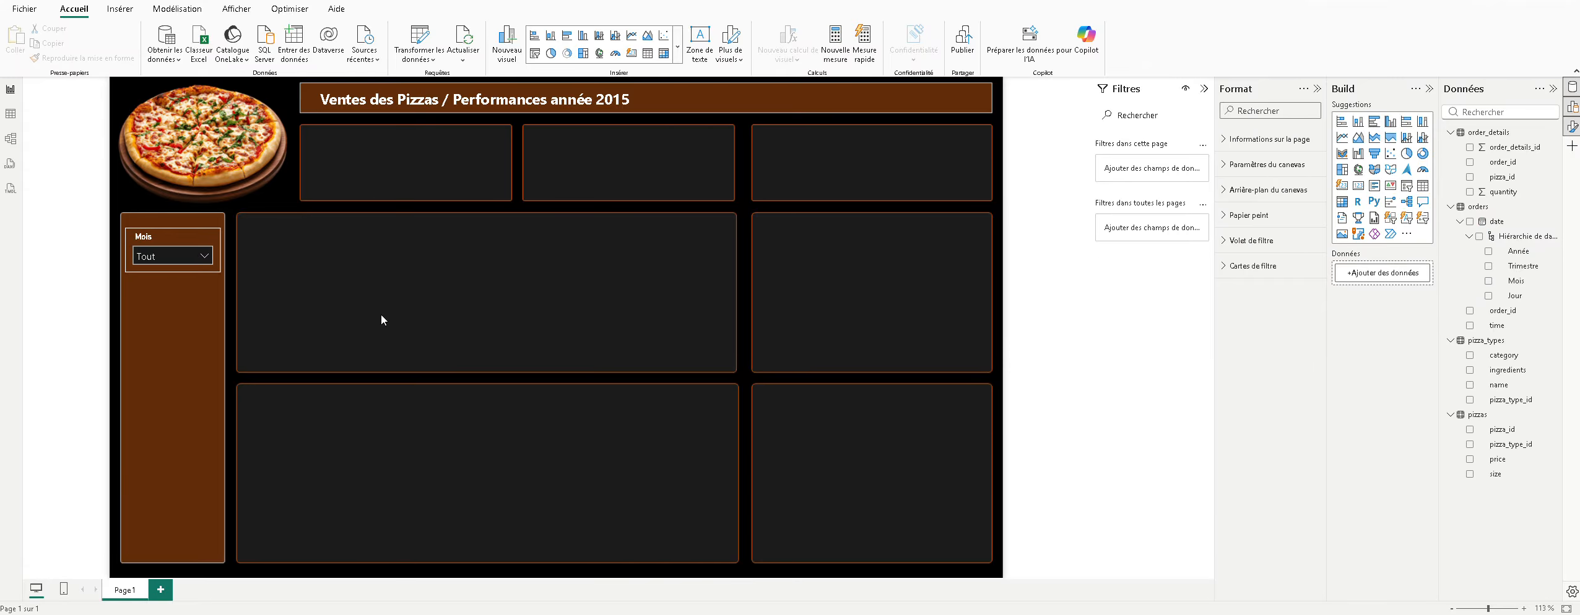
click(193, 257)
click(202, 261)
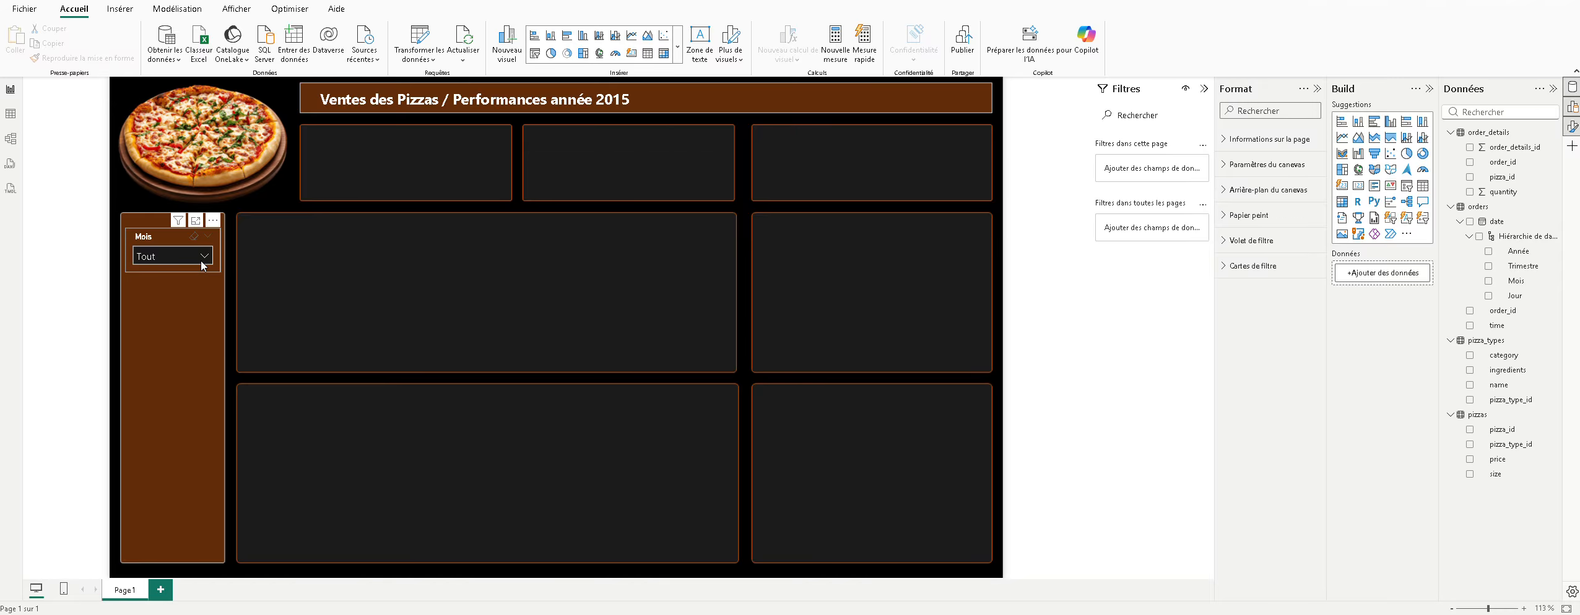
click(1232, 240)
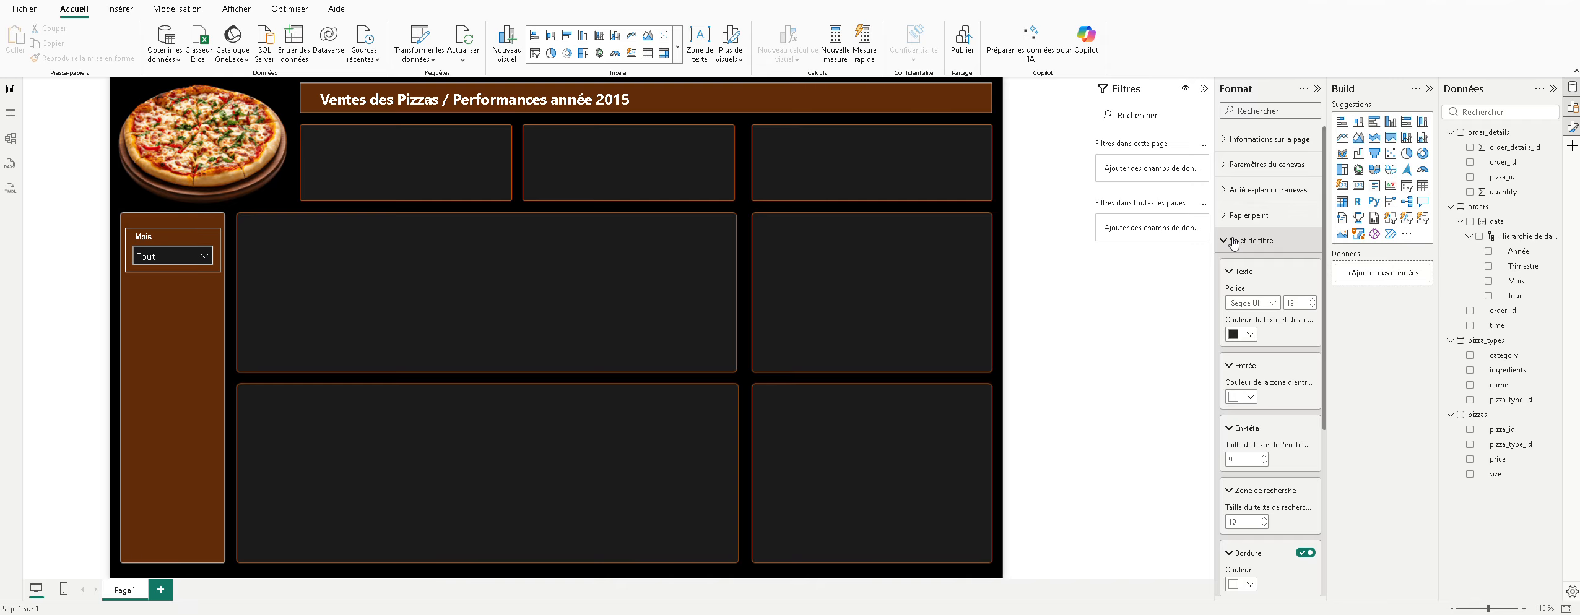
scroll(1235, 279, down, 2)
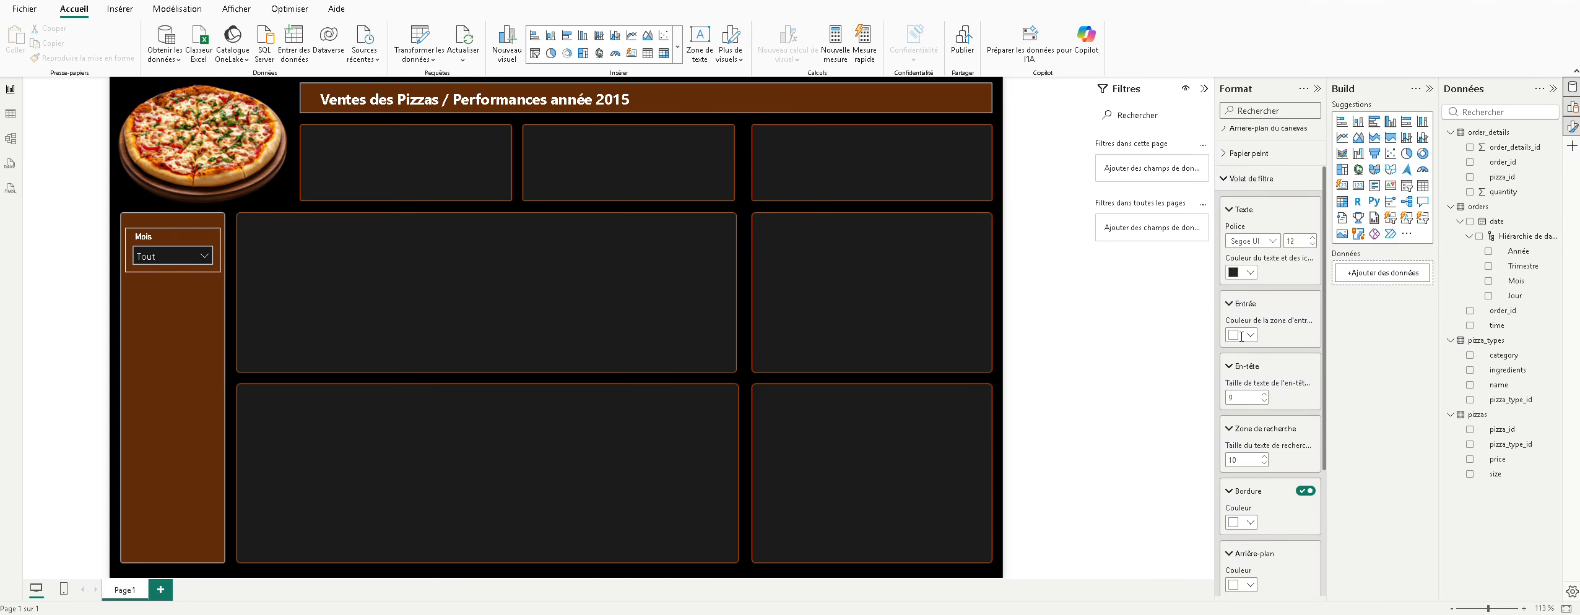
scroll(1235, 333, up, 2)
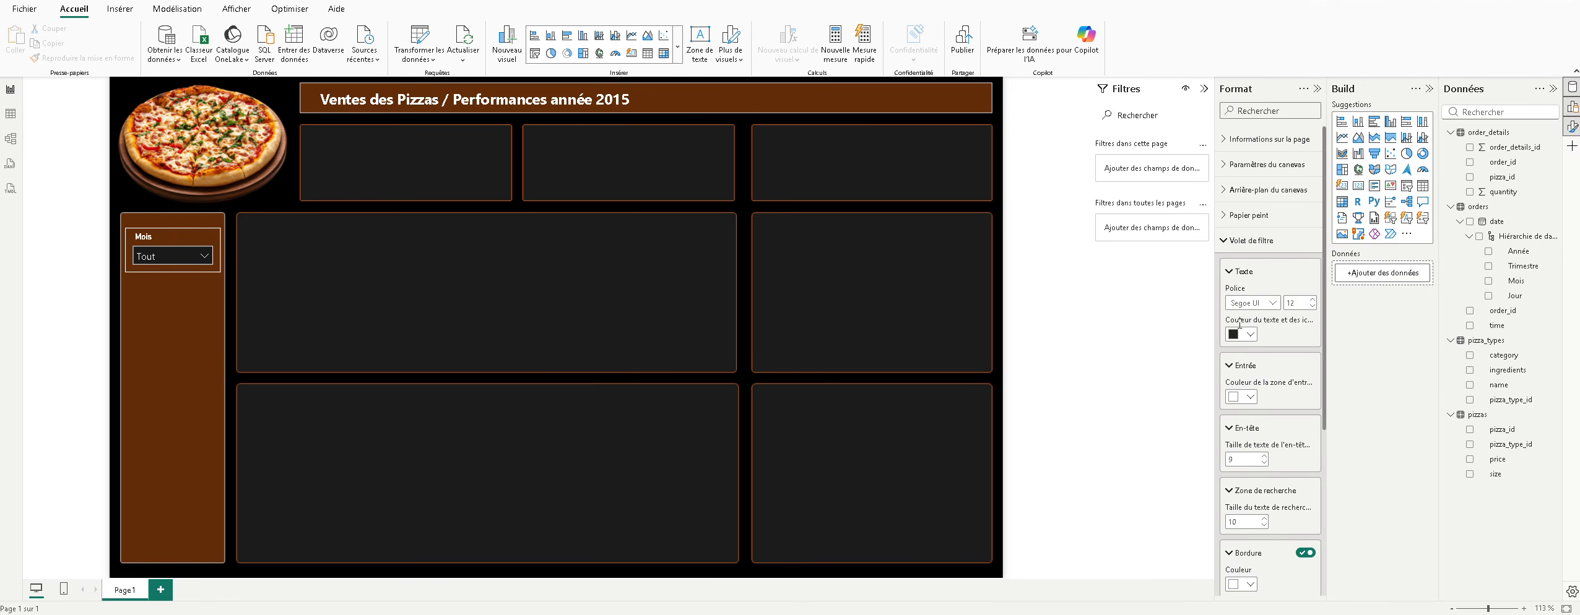
Step: Duplicate the Mois slicer three times and stack the copies below the original in the brown side column
click(180, 267)
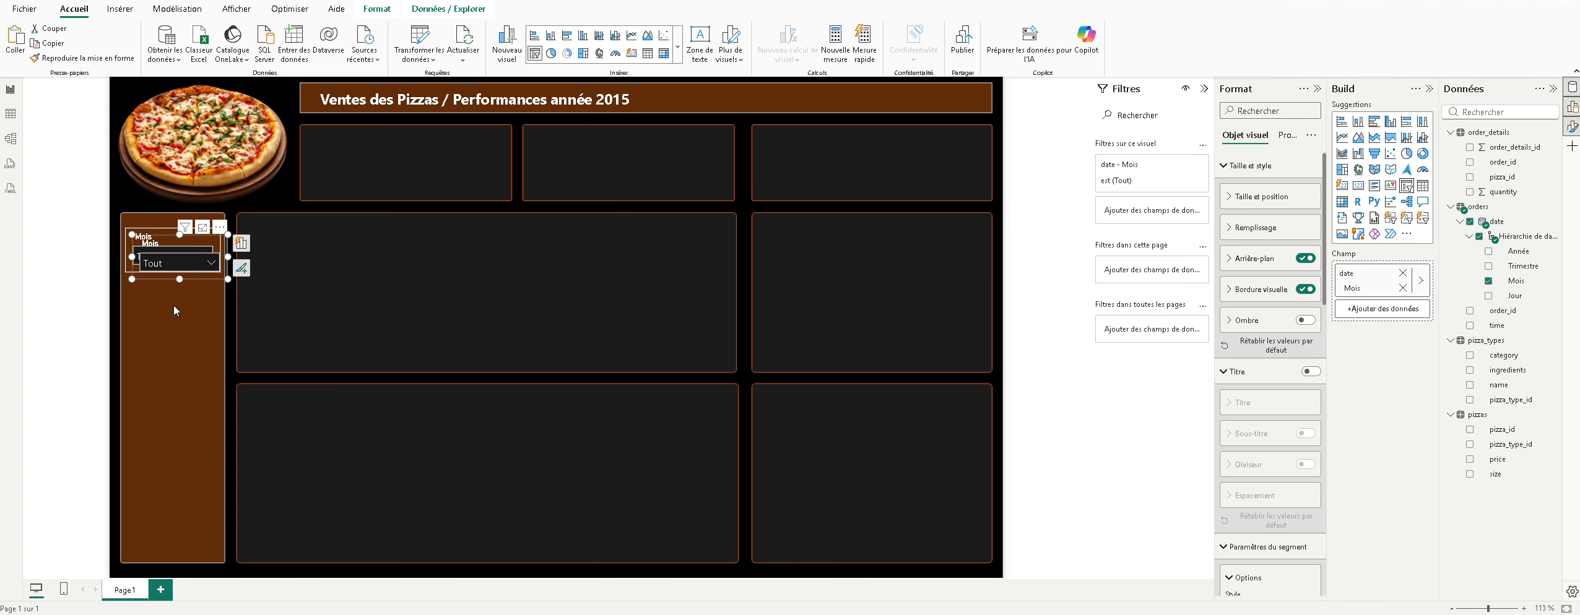
drag(198, 275, 195, 323)
key(ctrl+v)
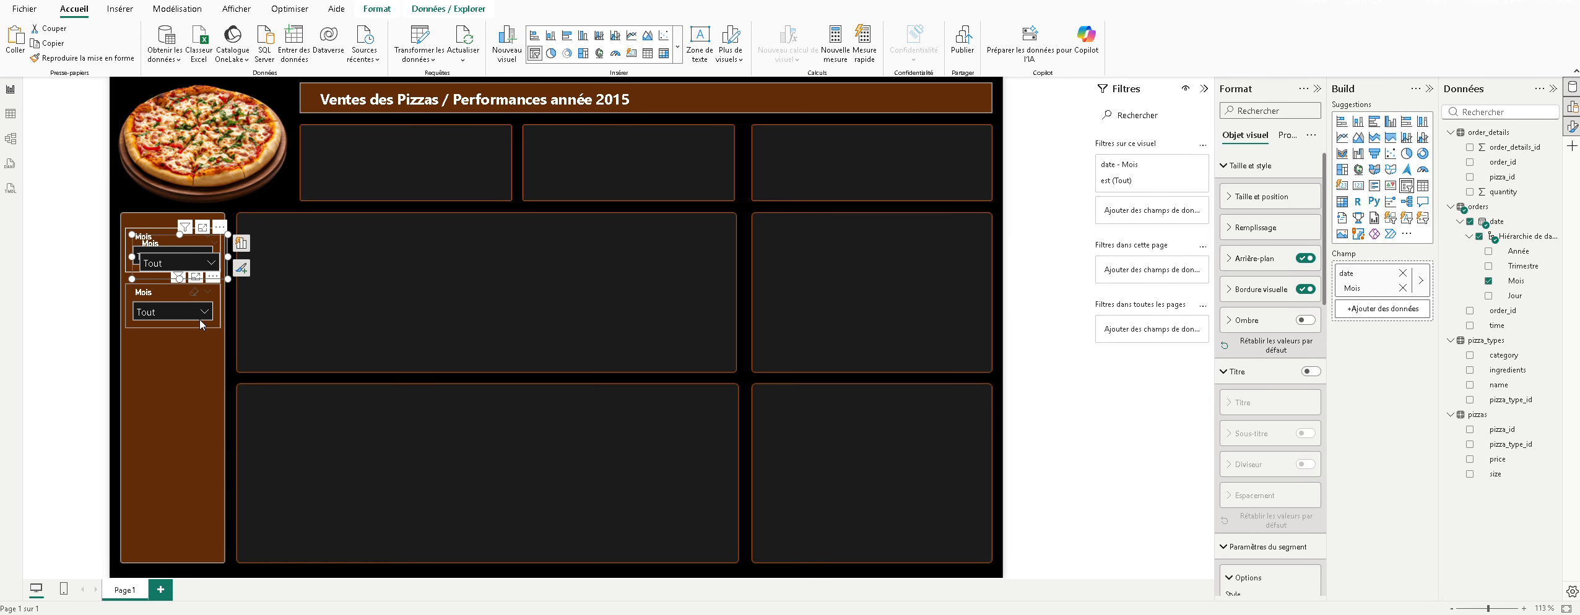
drag(152, 281, 144, 380)
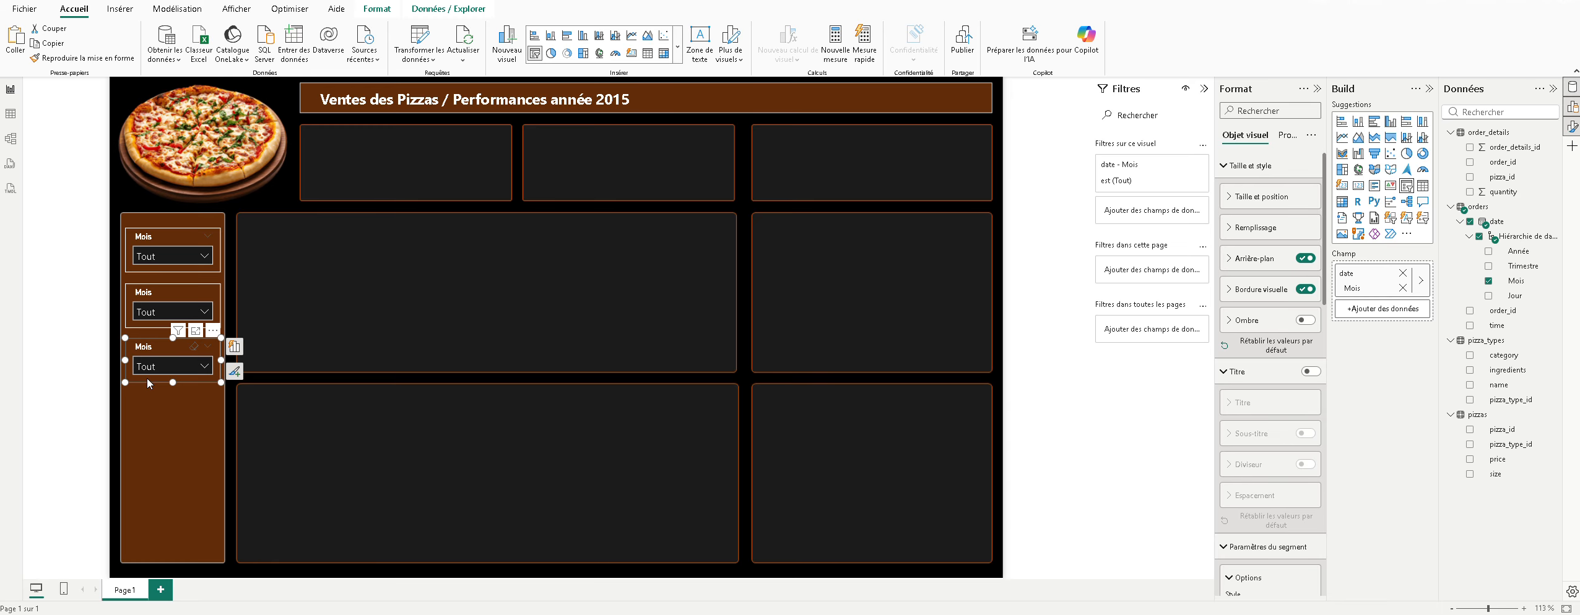
key(ctrl+v)
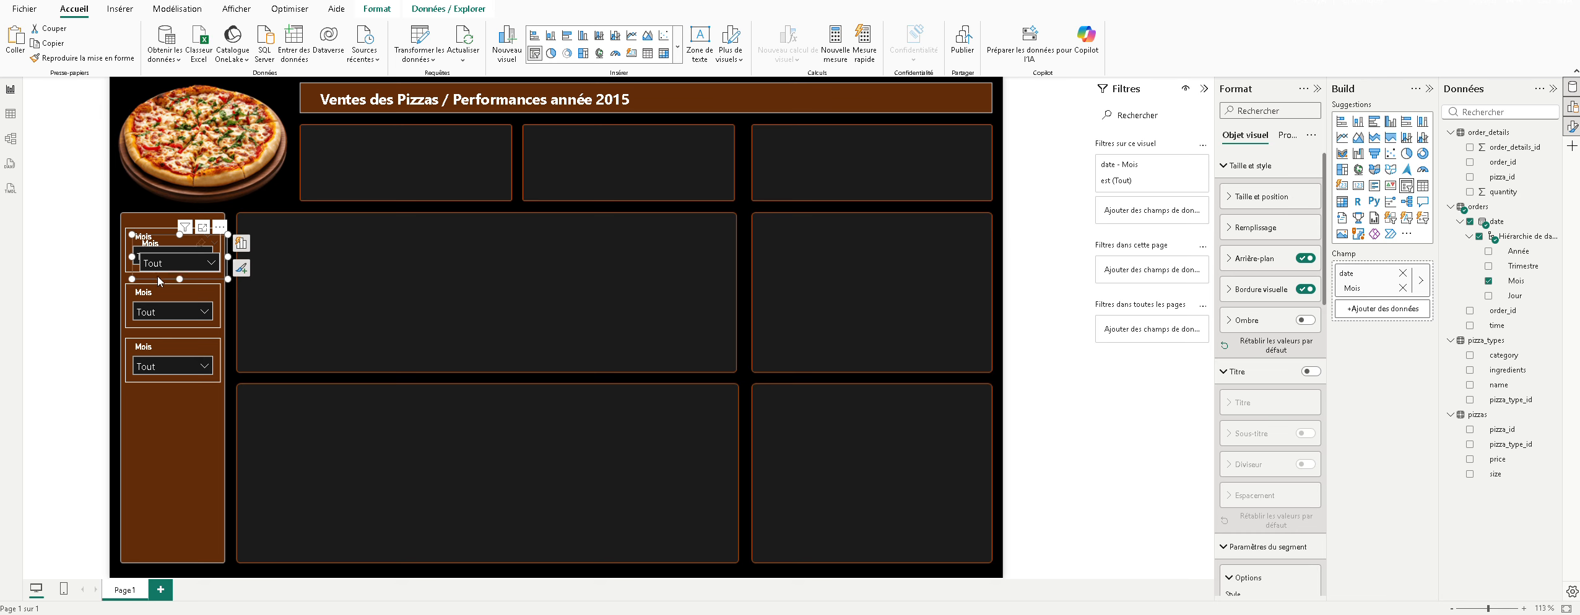
drag(158, 279, 148, 432)
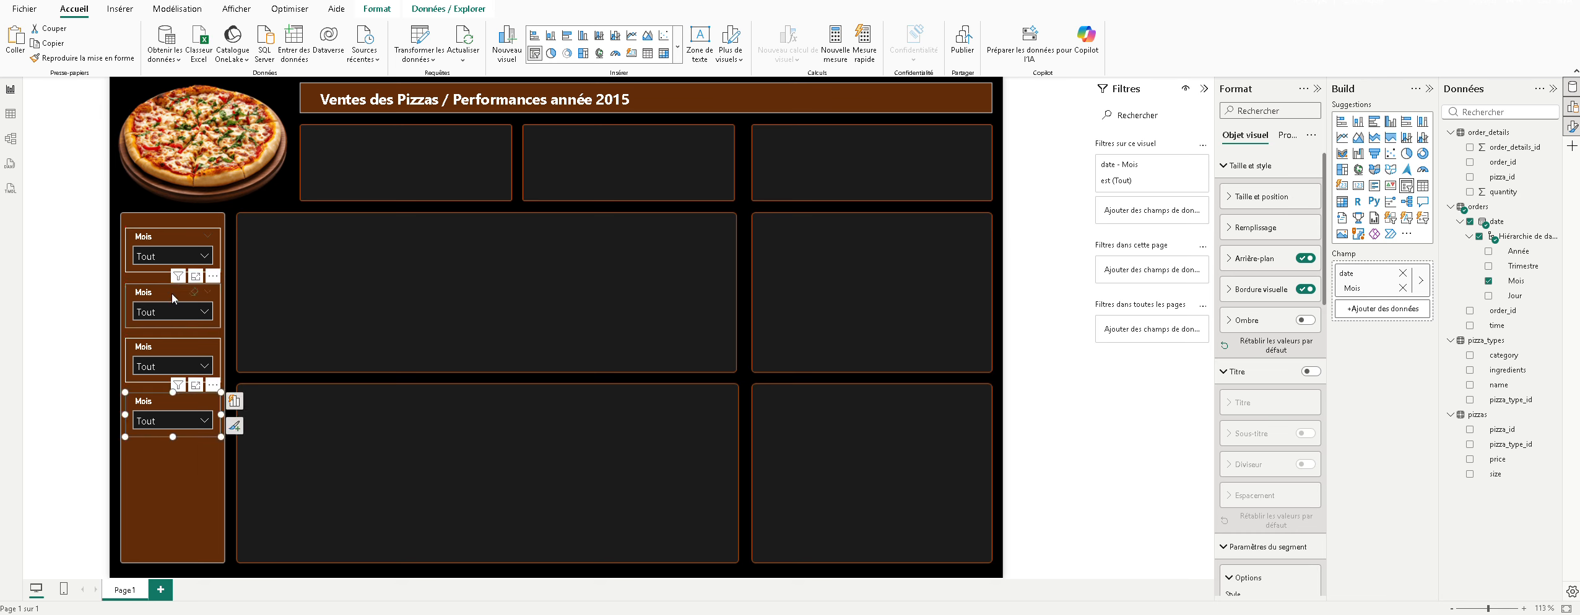
Step: Replace Mois with the category field from pizza_types in the second slicer and check its dropdown list
click(173, 299)
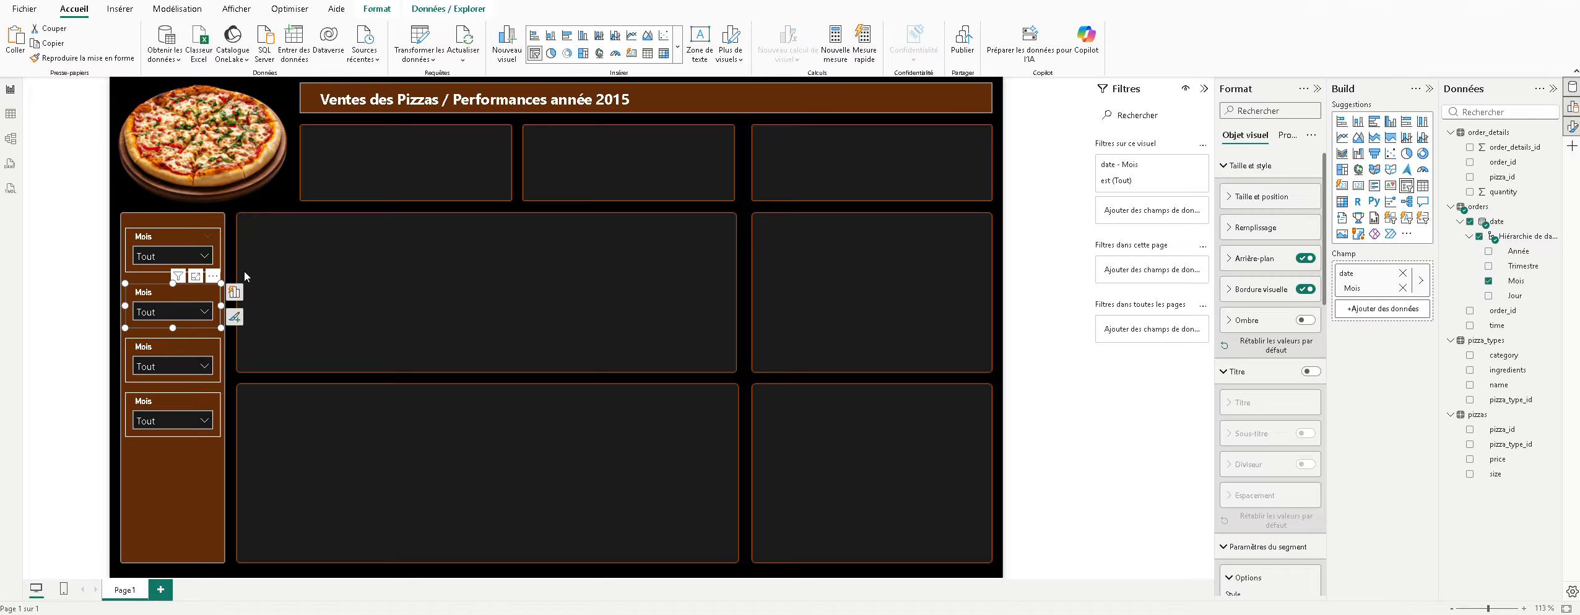
click(1489, 282)
drag(1535, 356, 1382, 275)
click(197, 316)
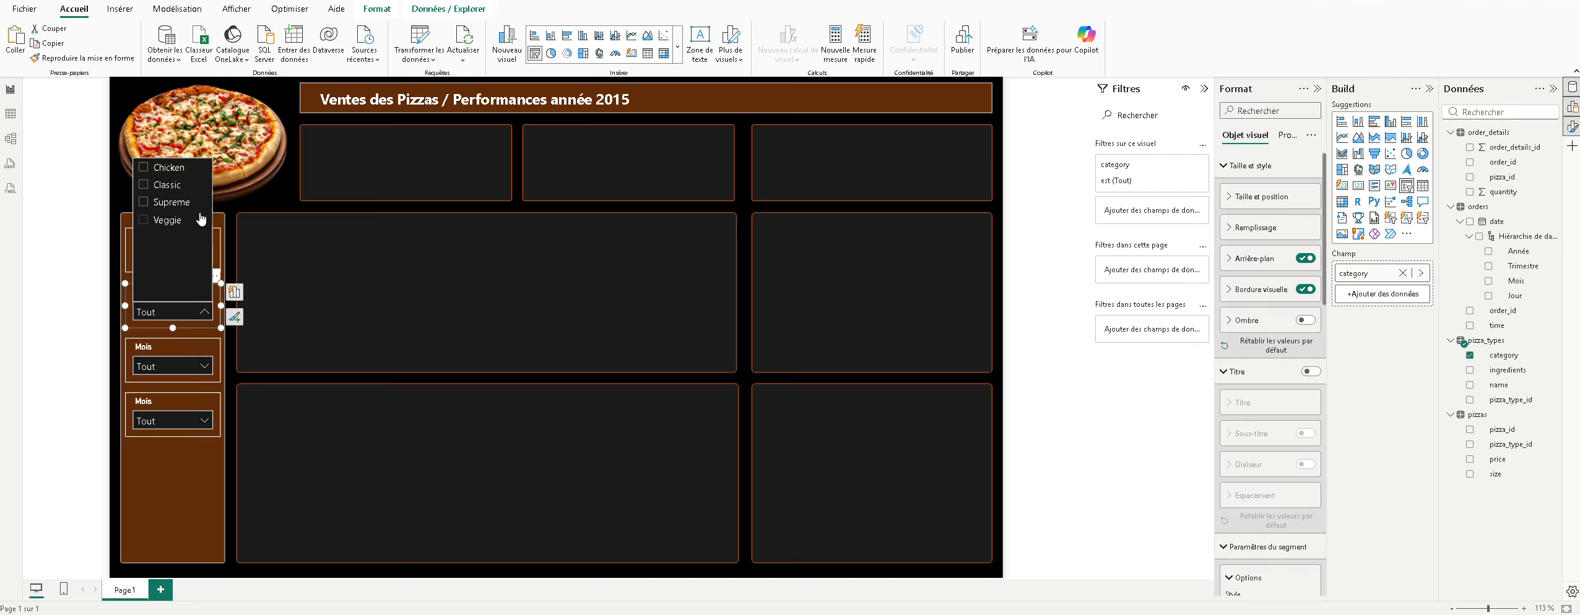
click(171, 305)
Step: Replace Mois with the size field from pizzas in the third slicer and check its dropdown list
click(172, 360)
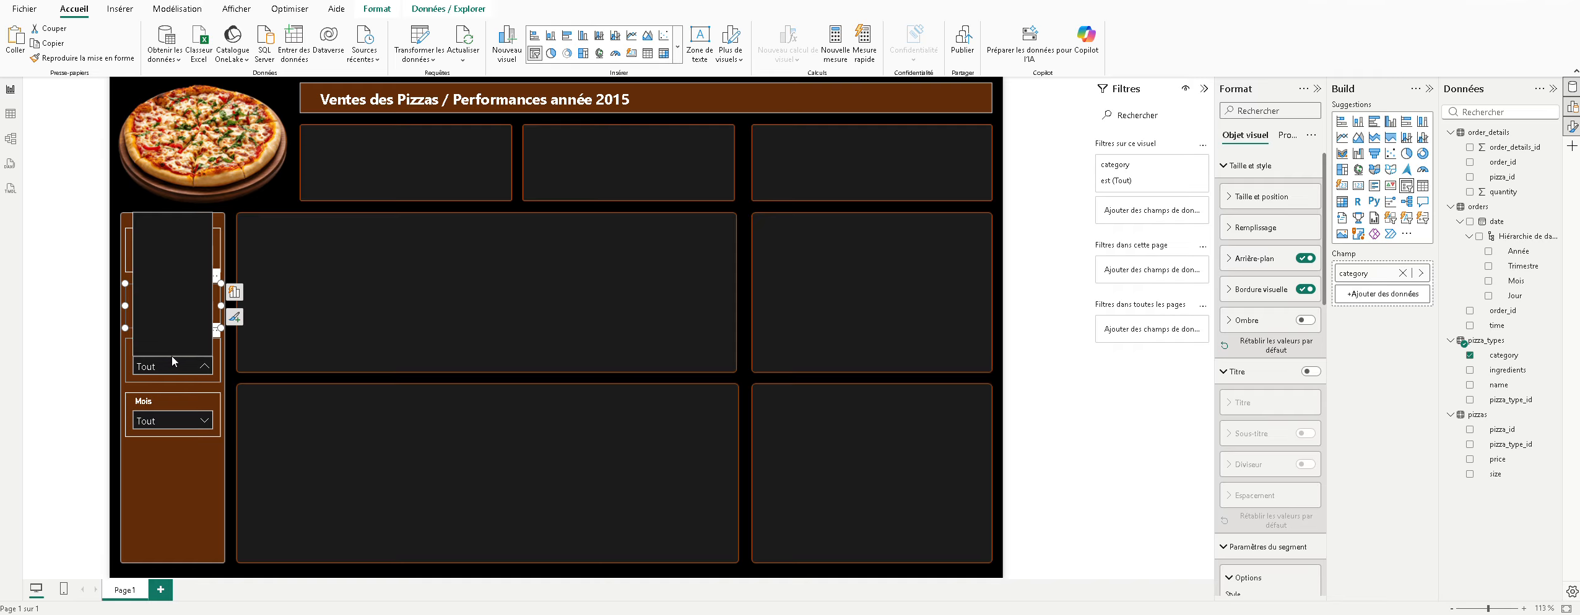
click(164, 376)
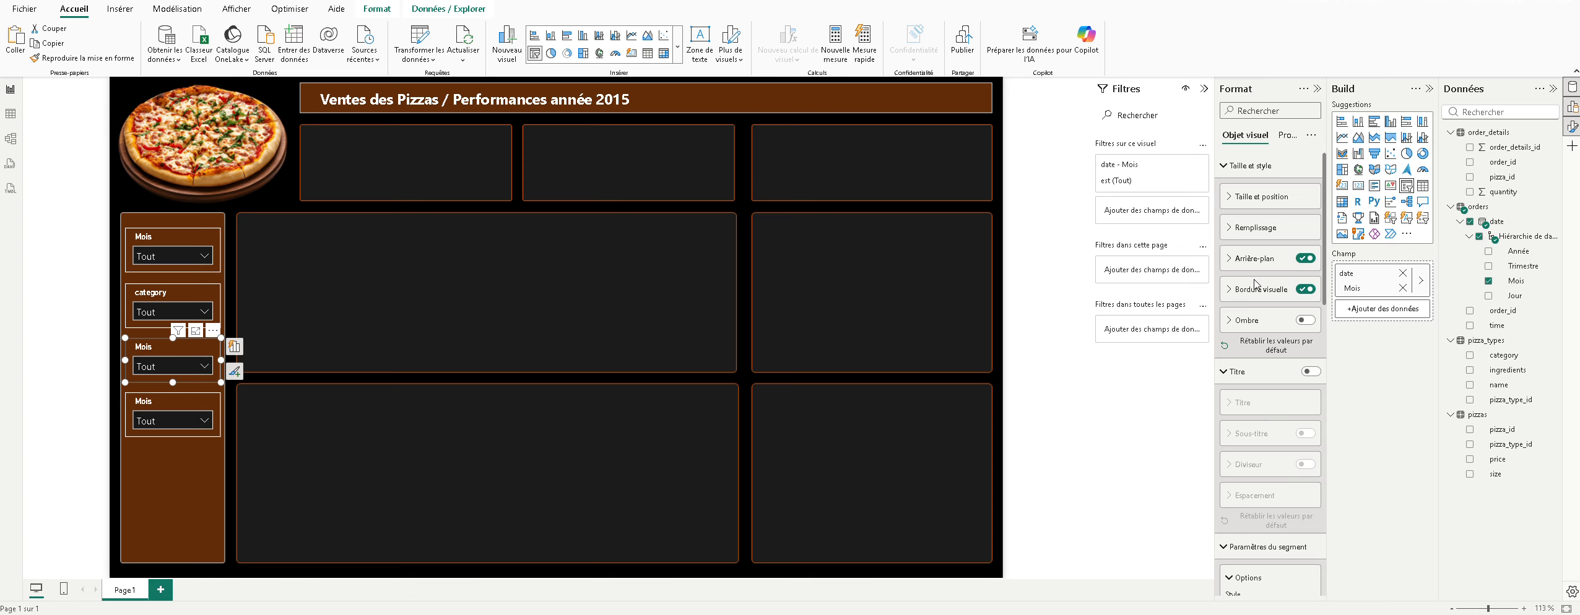
click(1481, 283)
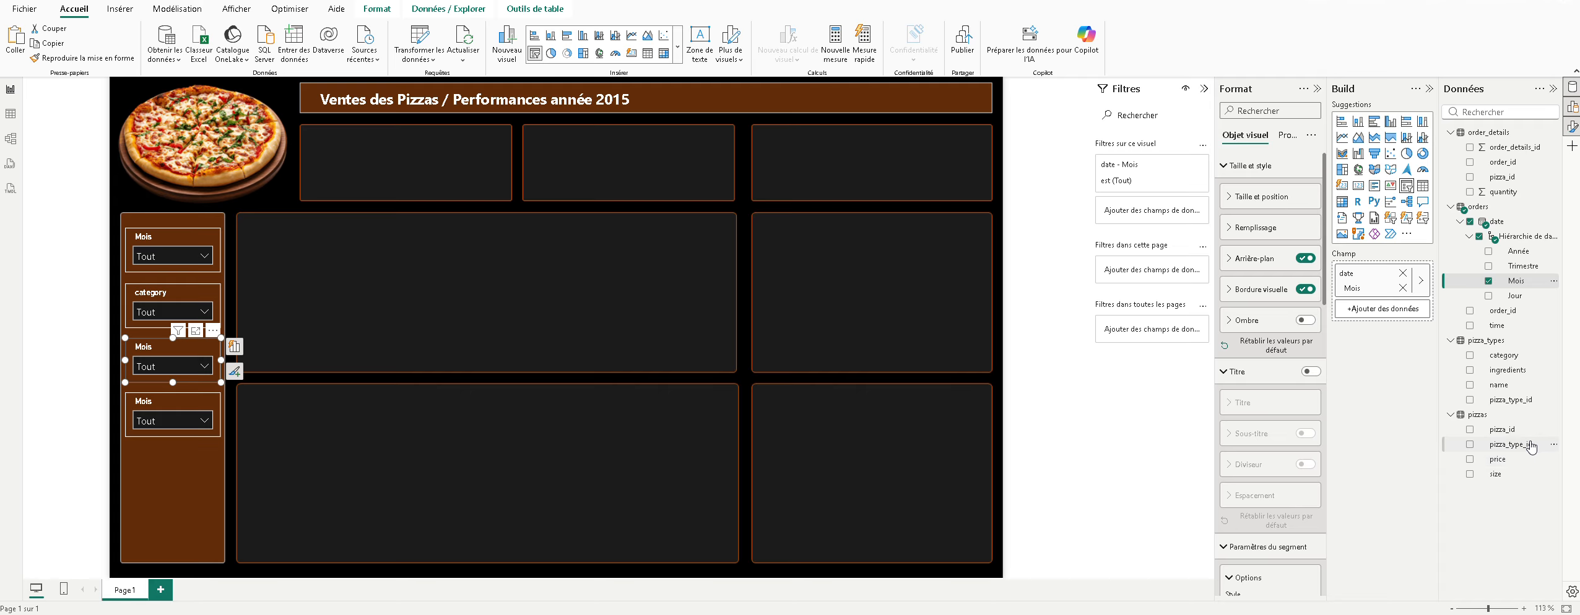
drag(1527, 481, 1395, 324)
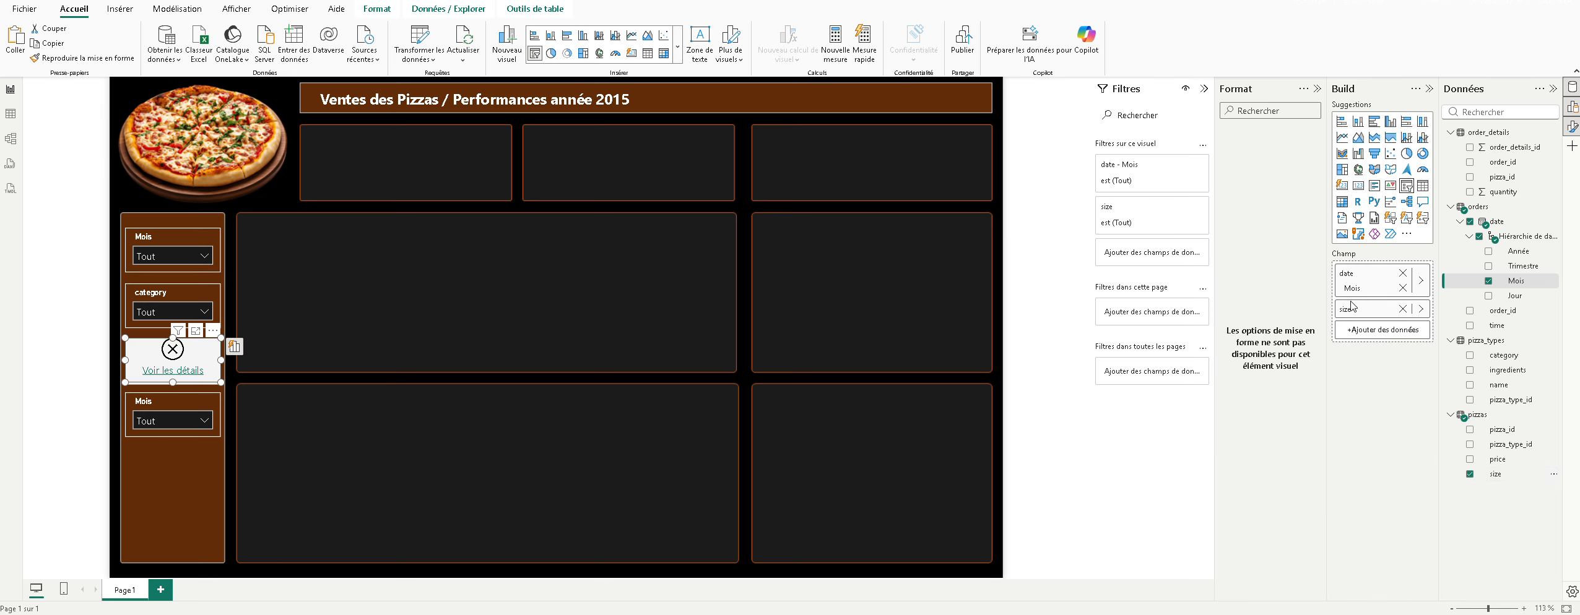
click(1403, 309)
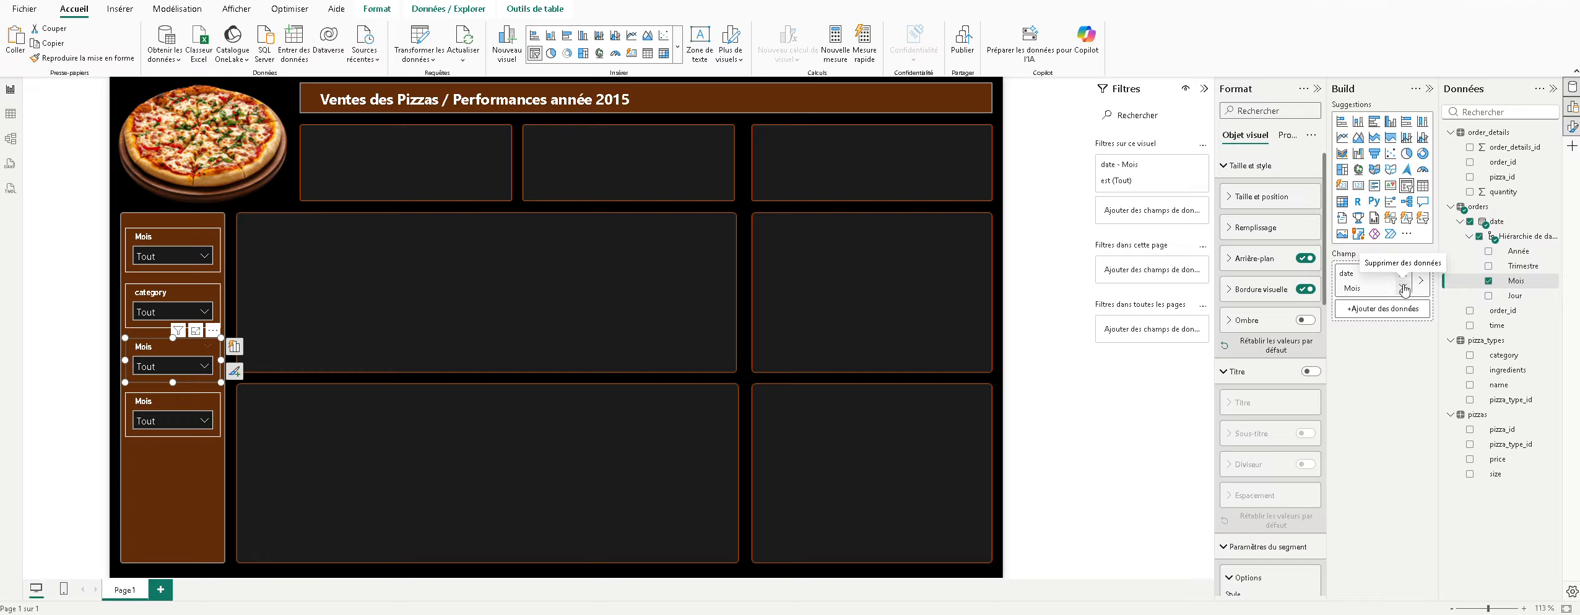
click(1402, 289)
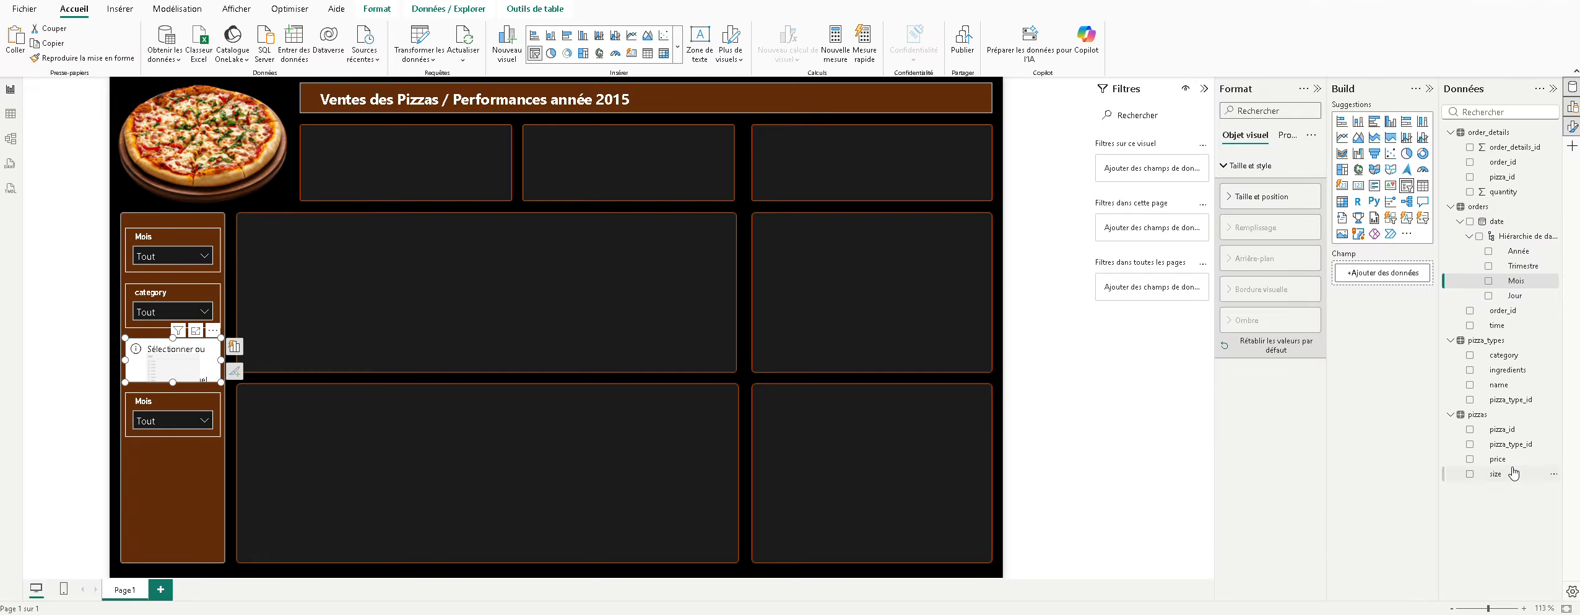
drag(1508, 473, 1395, 274)
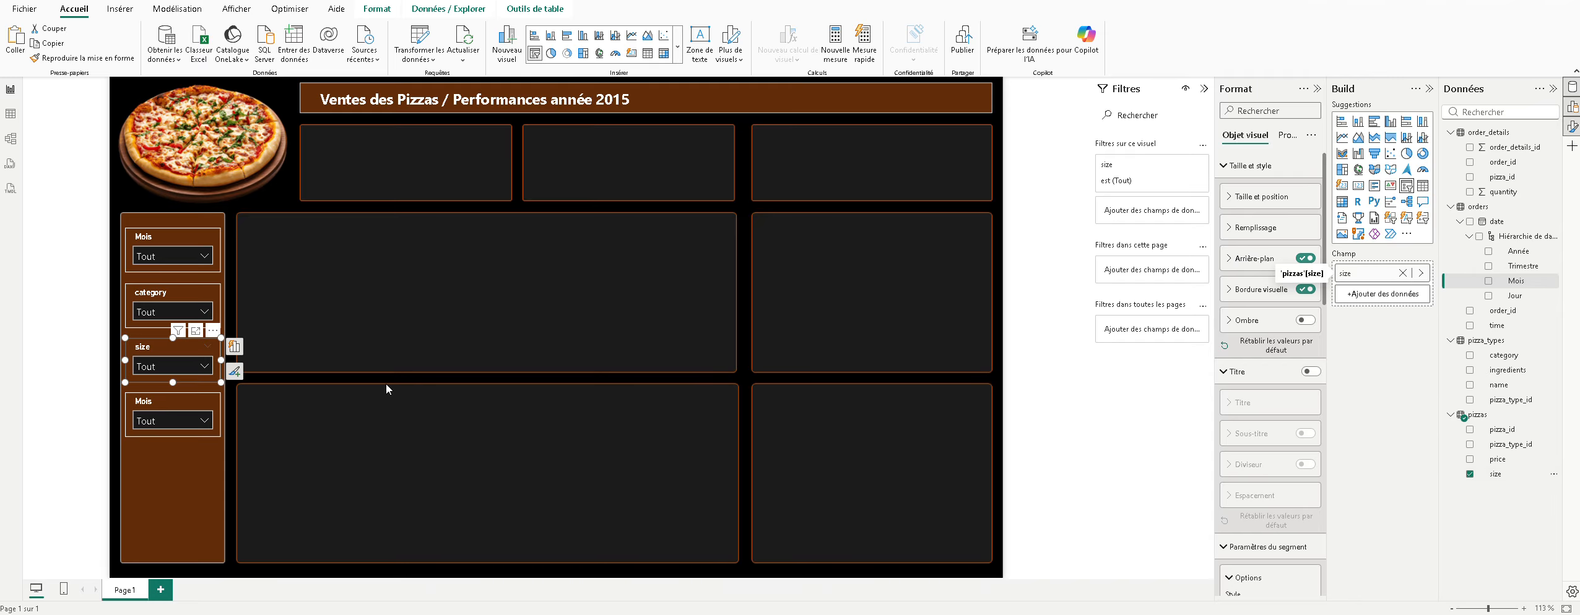
click(167, 367)
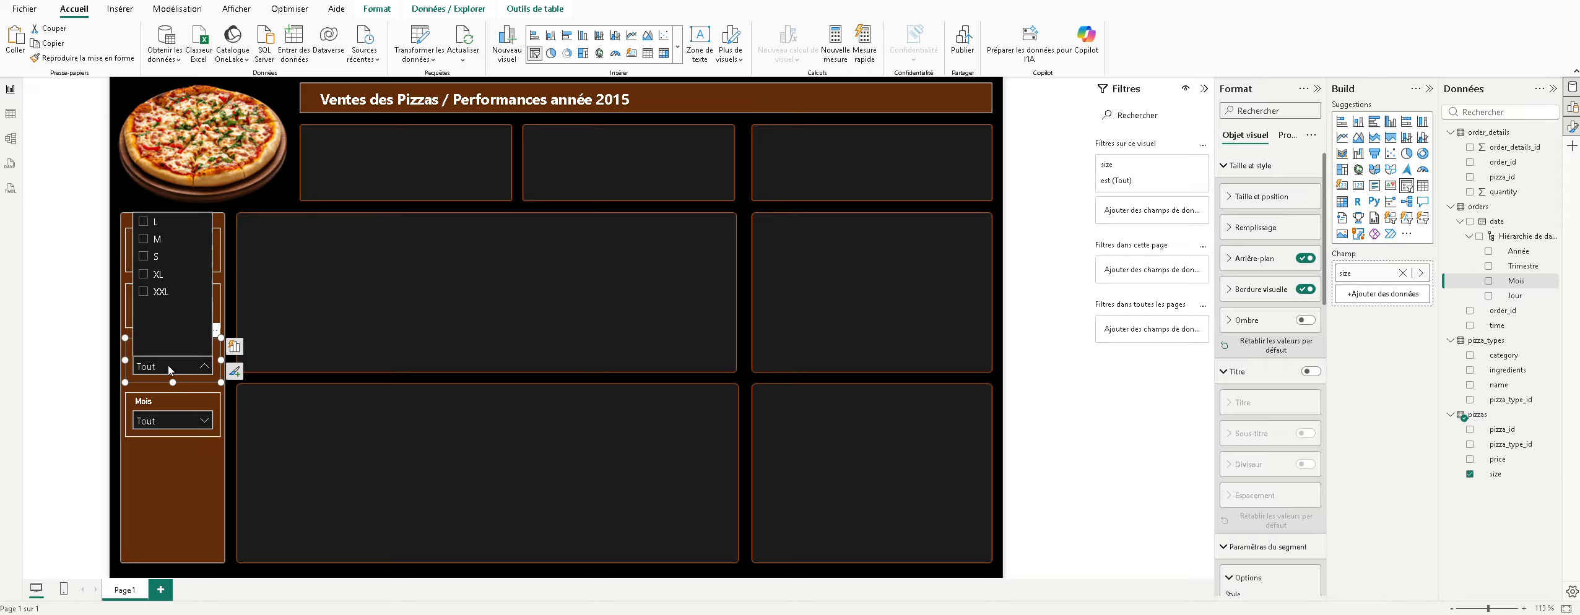
click(168, 367)
Step: Replace Mois with the name field from pizza_types in the fourth slicer and browse its dropdown list
click(166, 405)
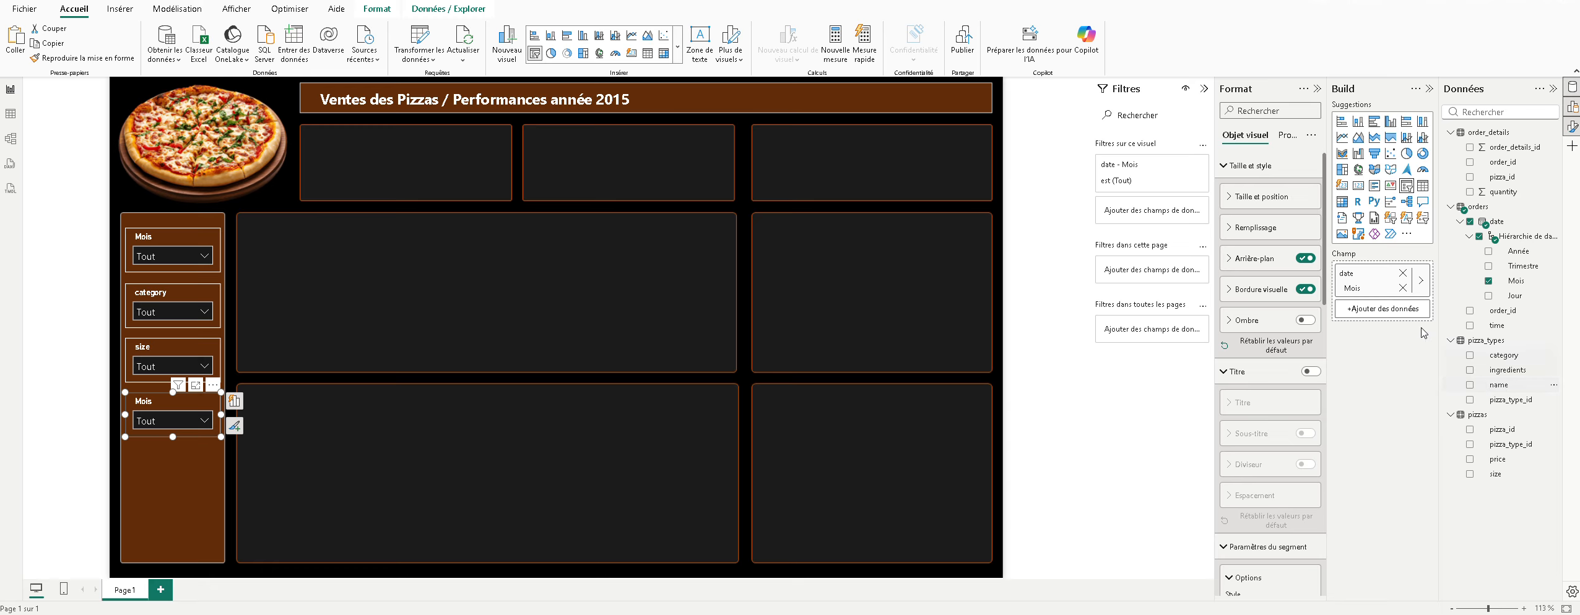
click(1402, 287)
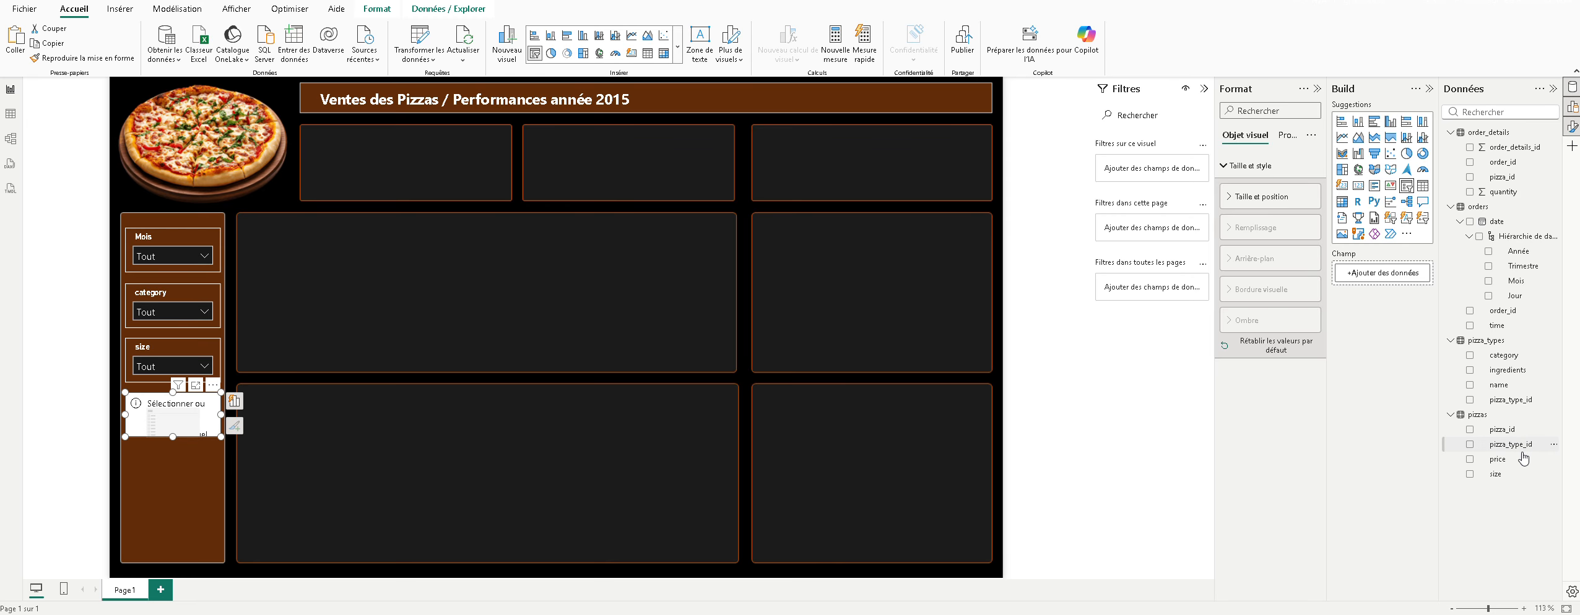
click(1515, 395)
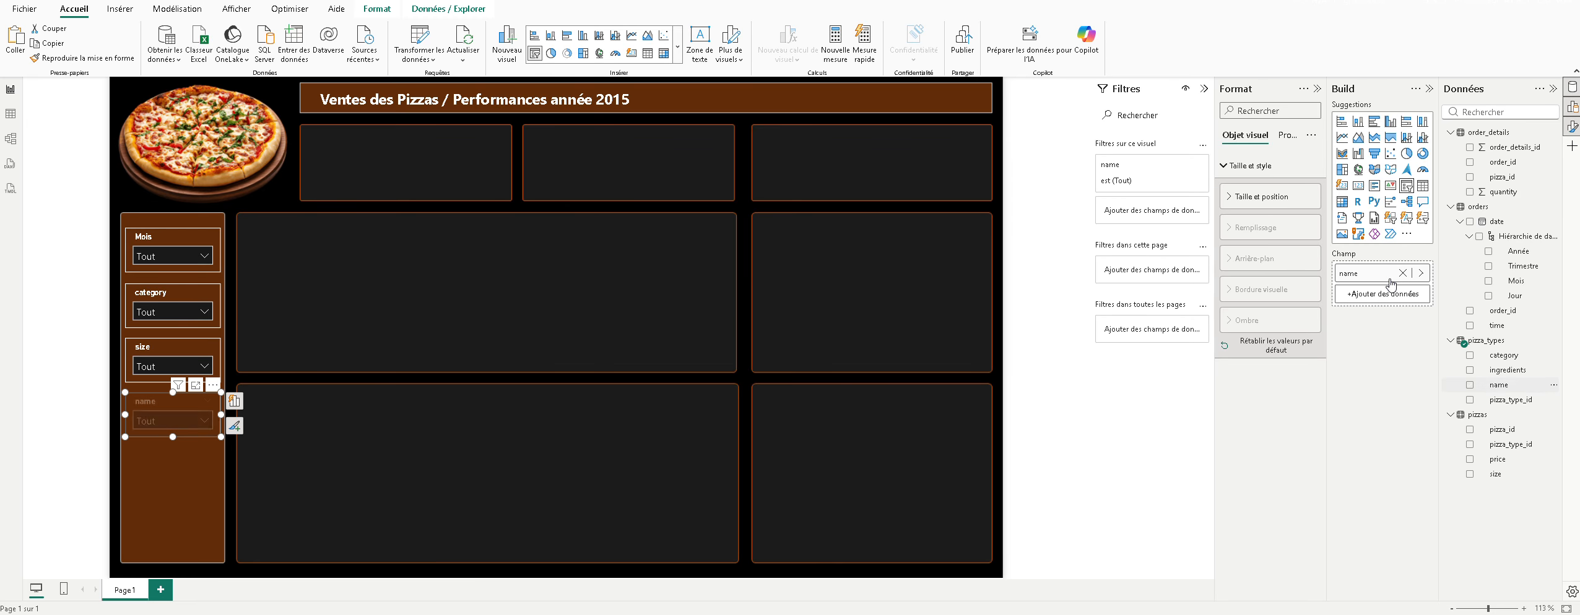
click(186, 421)
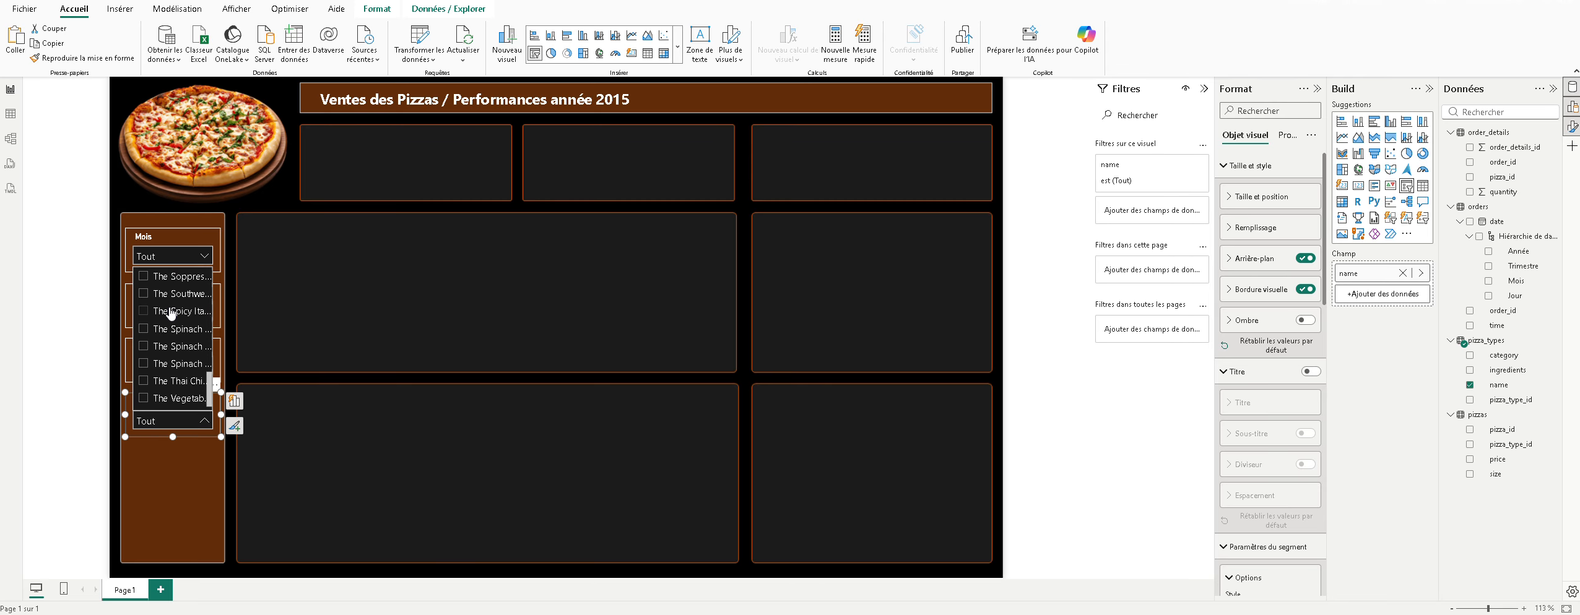
scroll(171, 321, down, 2)
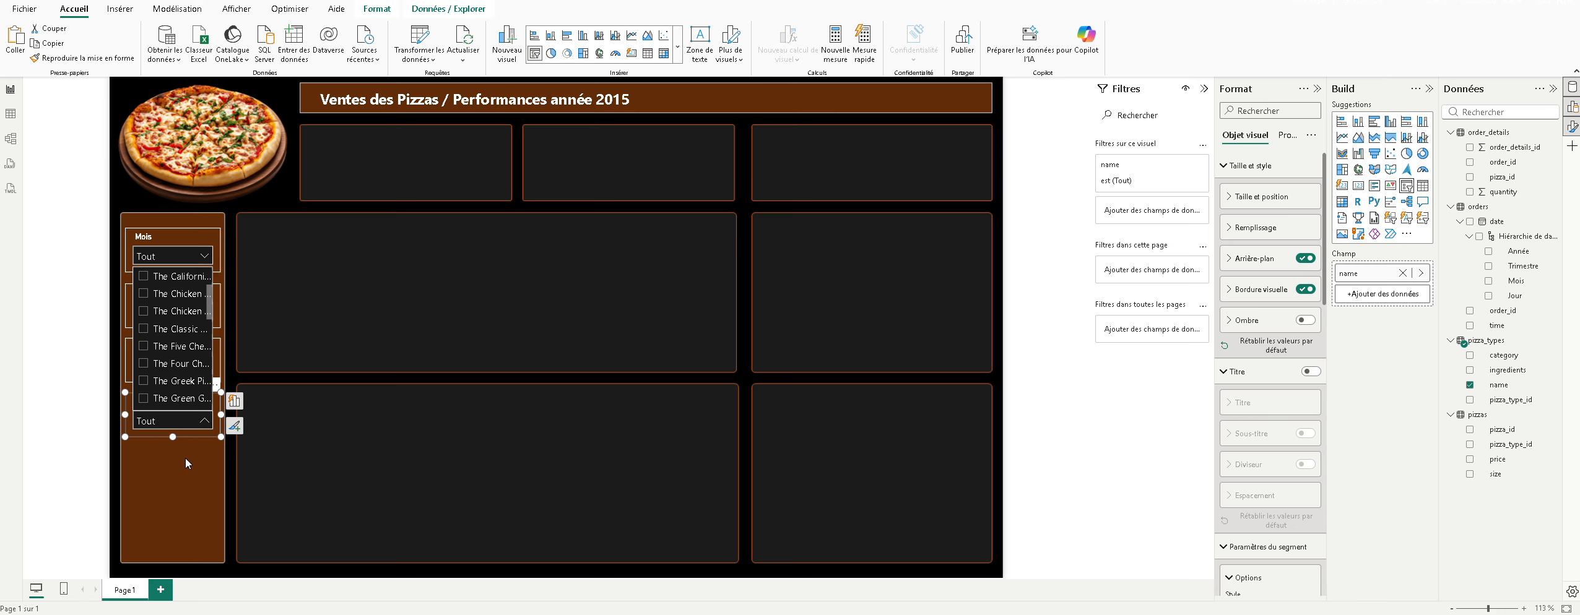
click(199, 480)
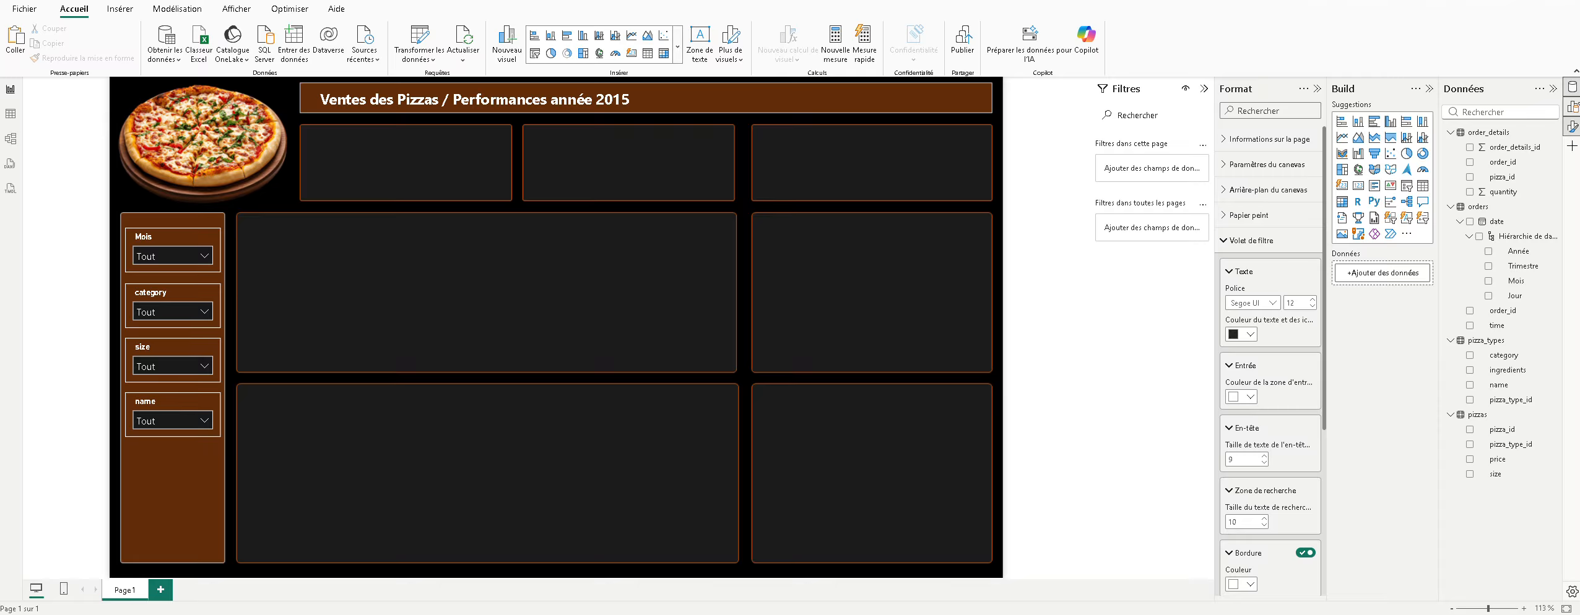
Step: Add a card showing the sum of quantity from order_details and fit it into the first box below the title
click(1358, 191)
drag(138, 134, 482, 233)
drag(1514, 193, 1411, 273)
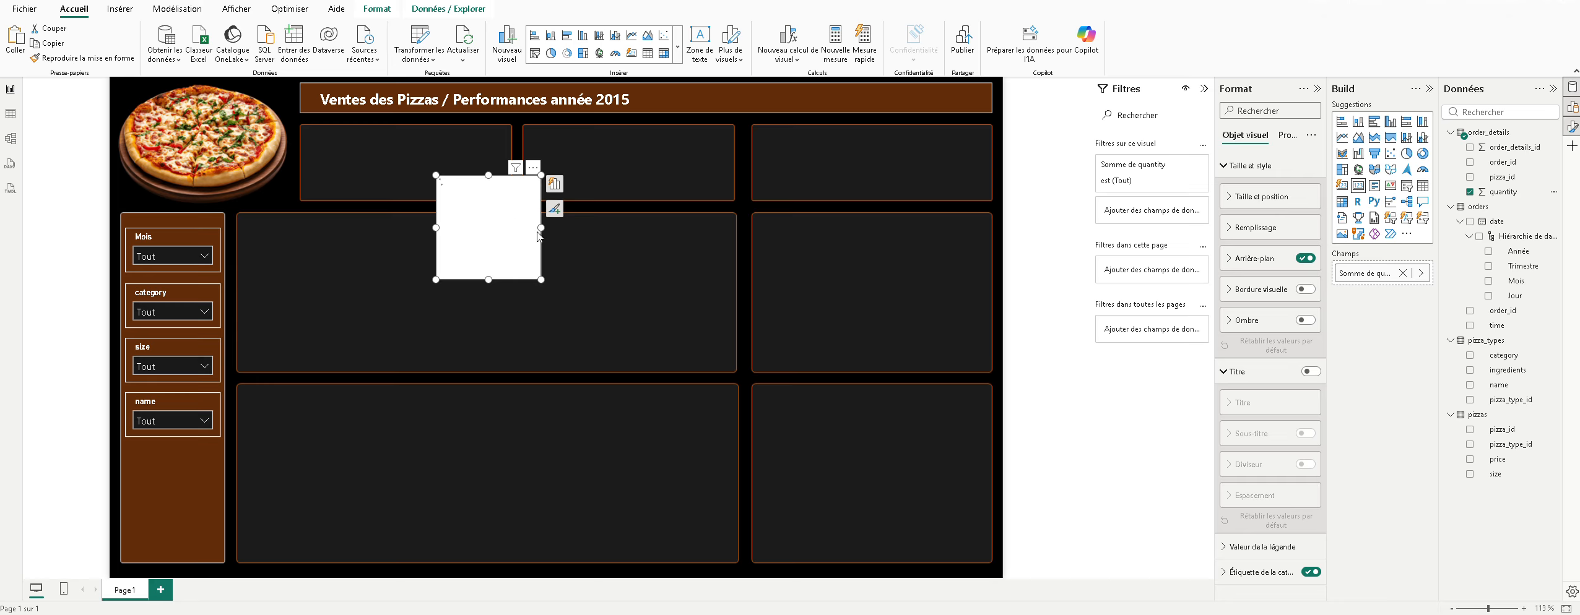
drag(540, 229, 642, 229)
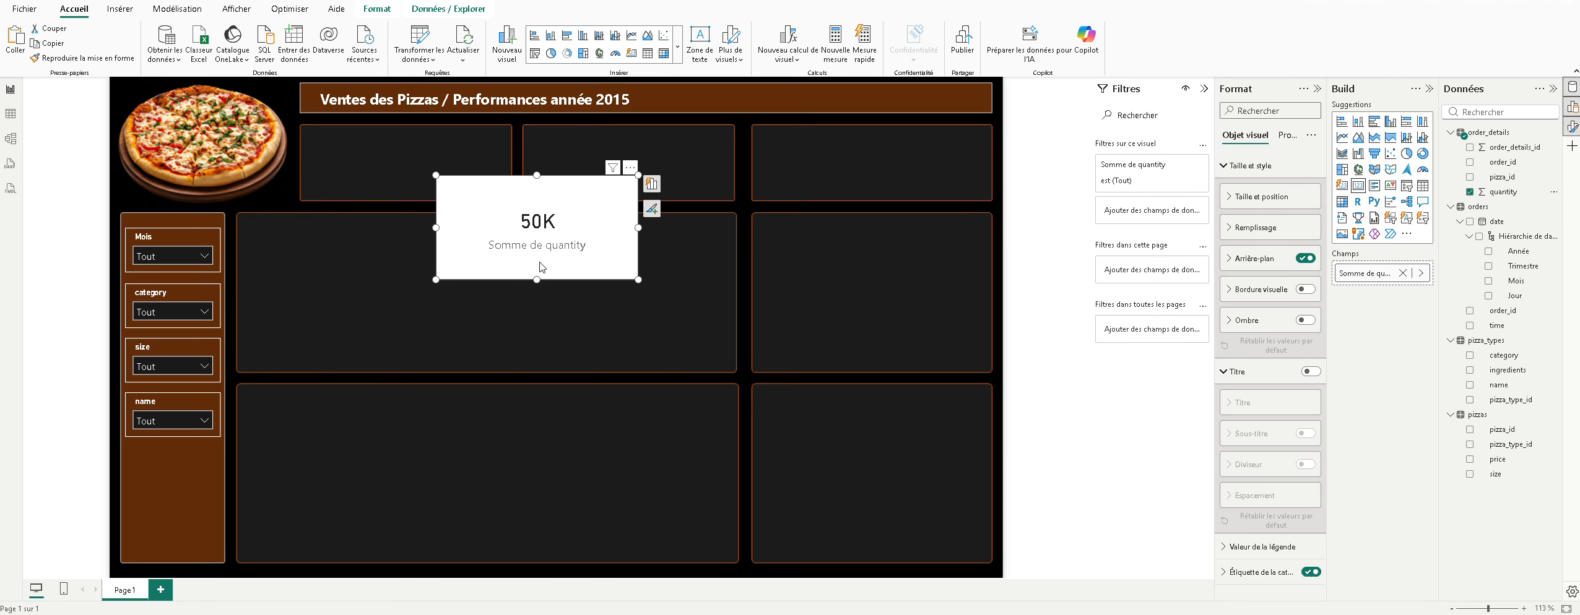
drag(538, 265, 422, 198)
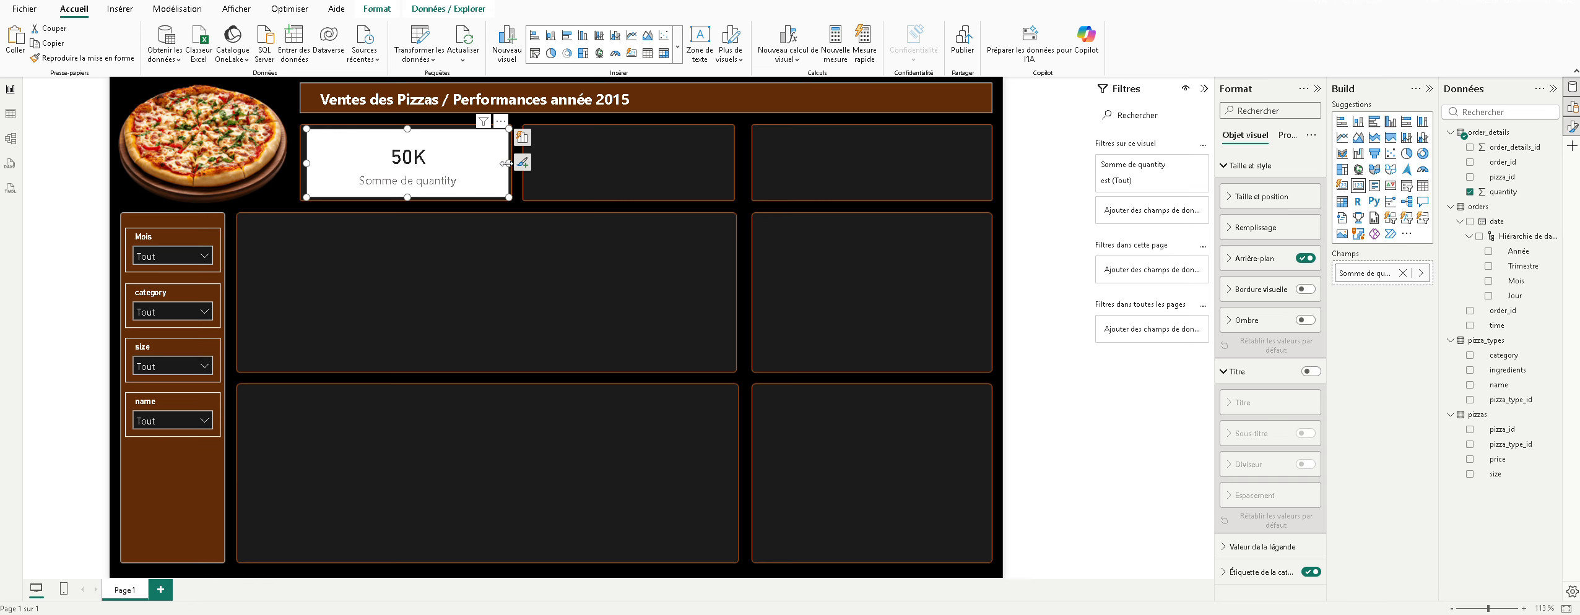
drag(506, 163, 506, 168)
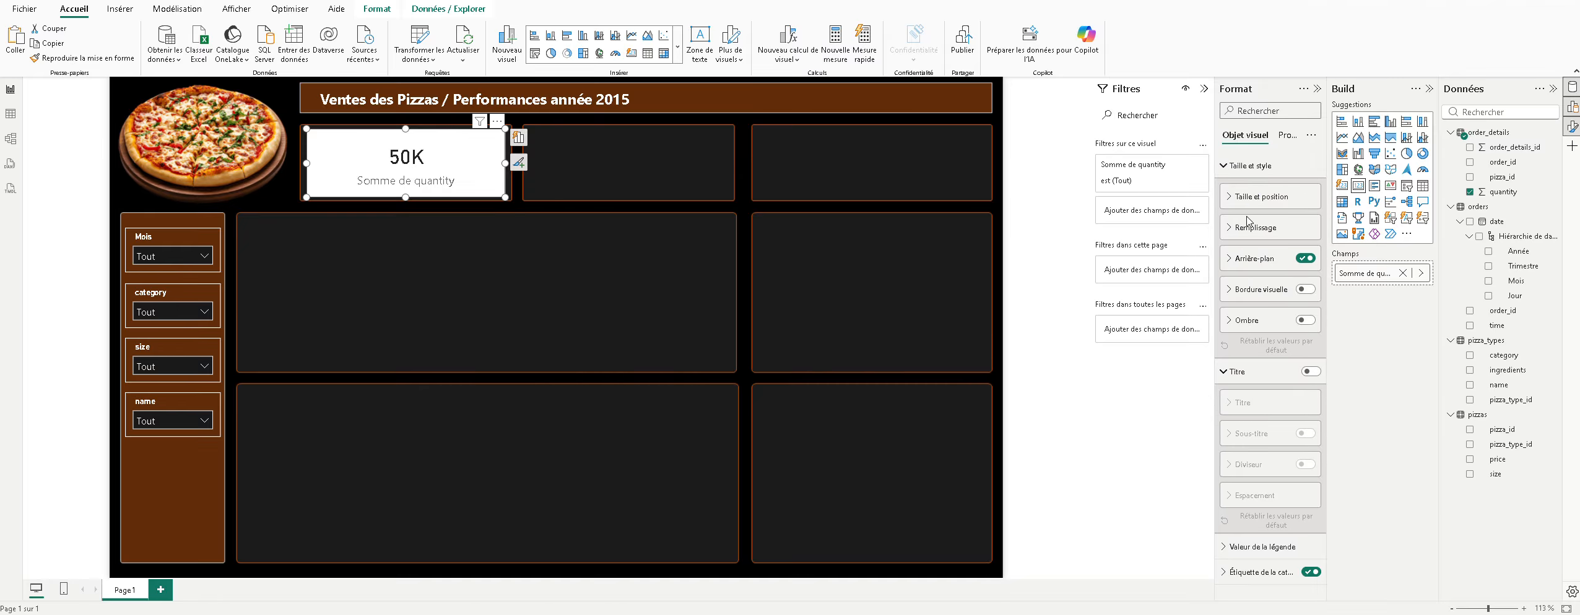
Step: Set the font colour of the quantity card's callout value to white
click(1244, 547)
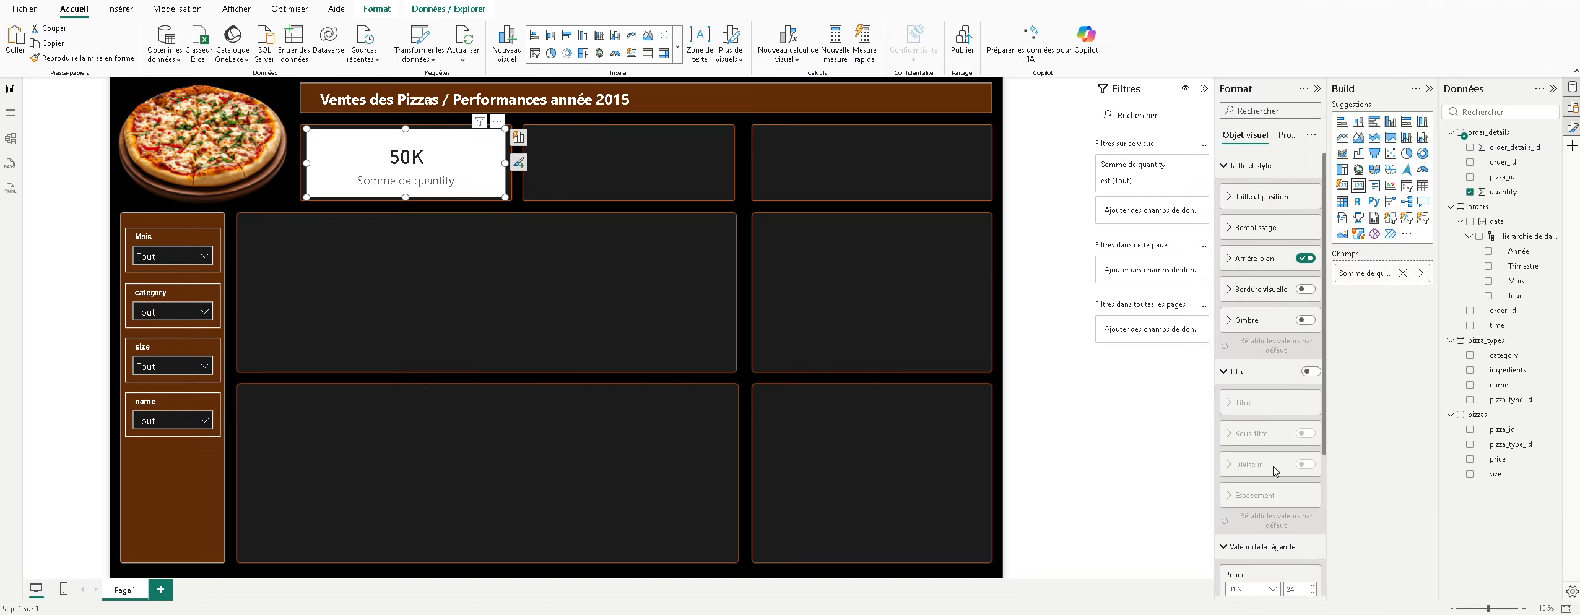
scroll(1263, 495, down, 3)
click(1248, 436)
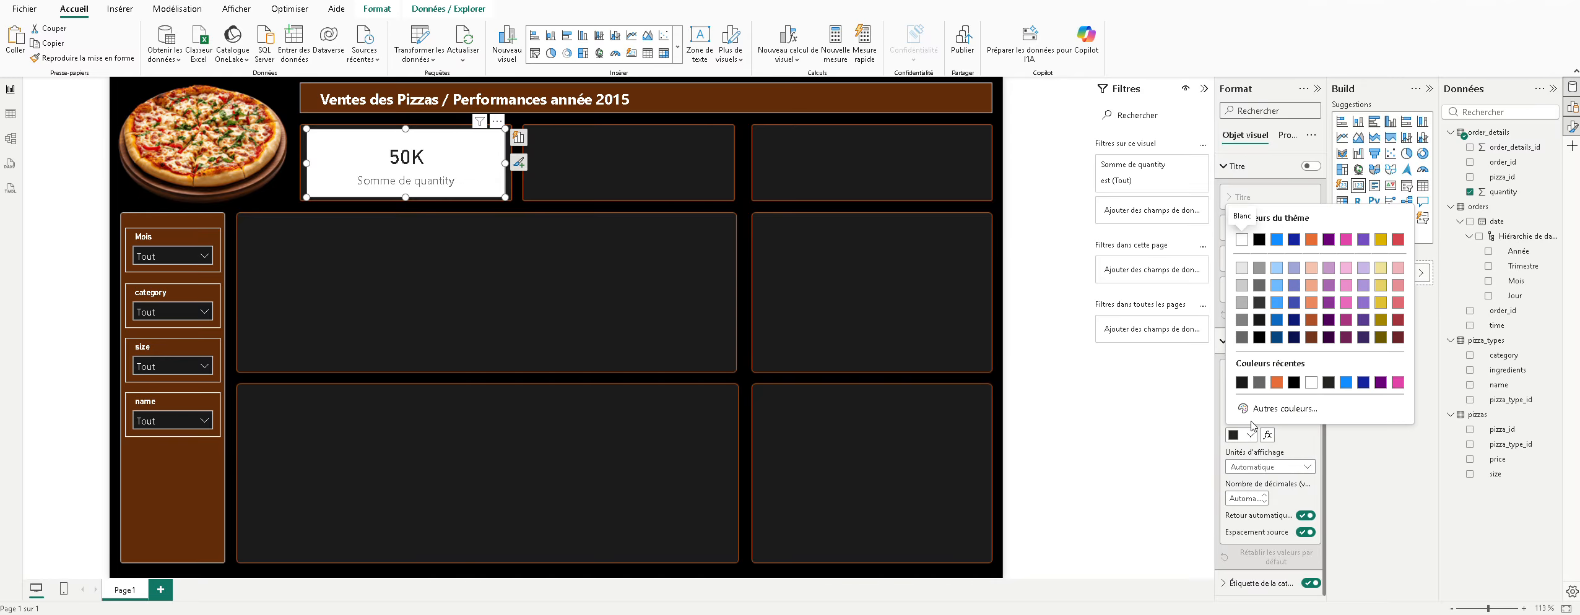
click(1311, 382)
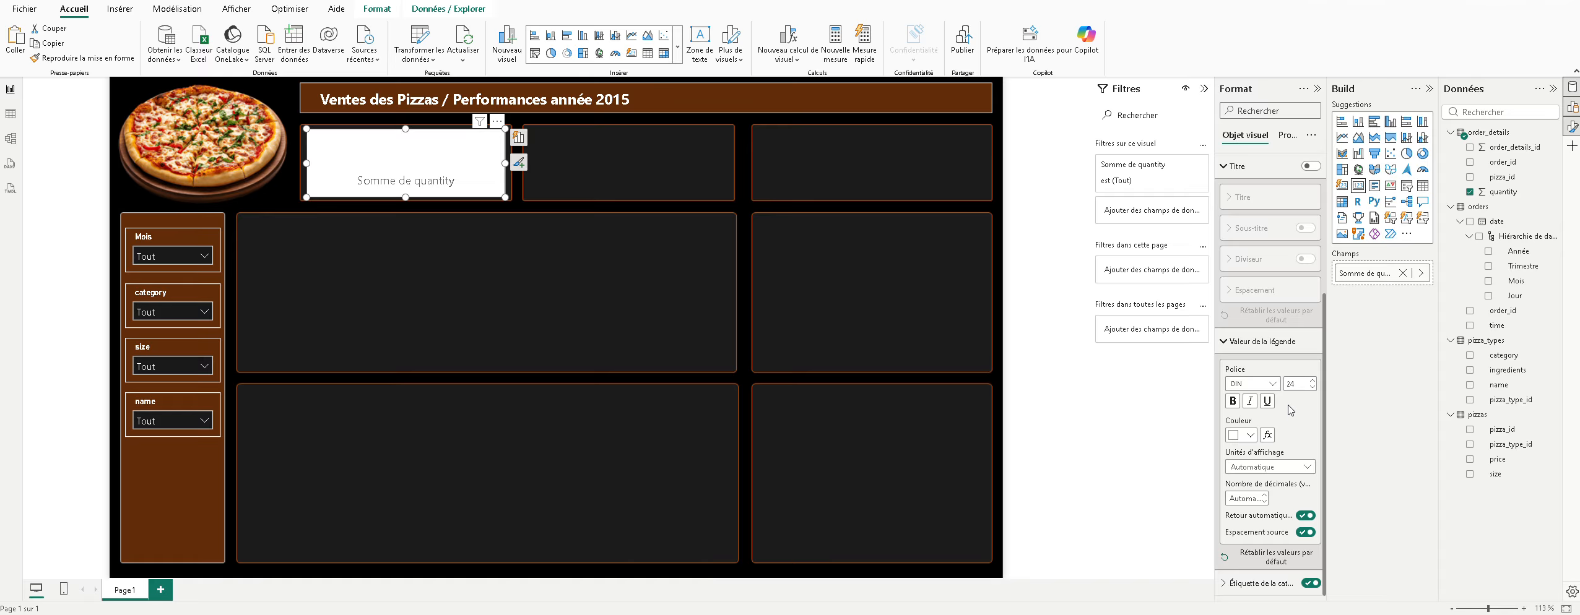
scroll(1287, 411, up, 1)
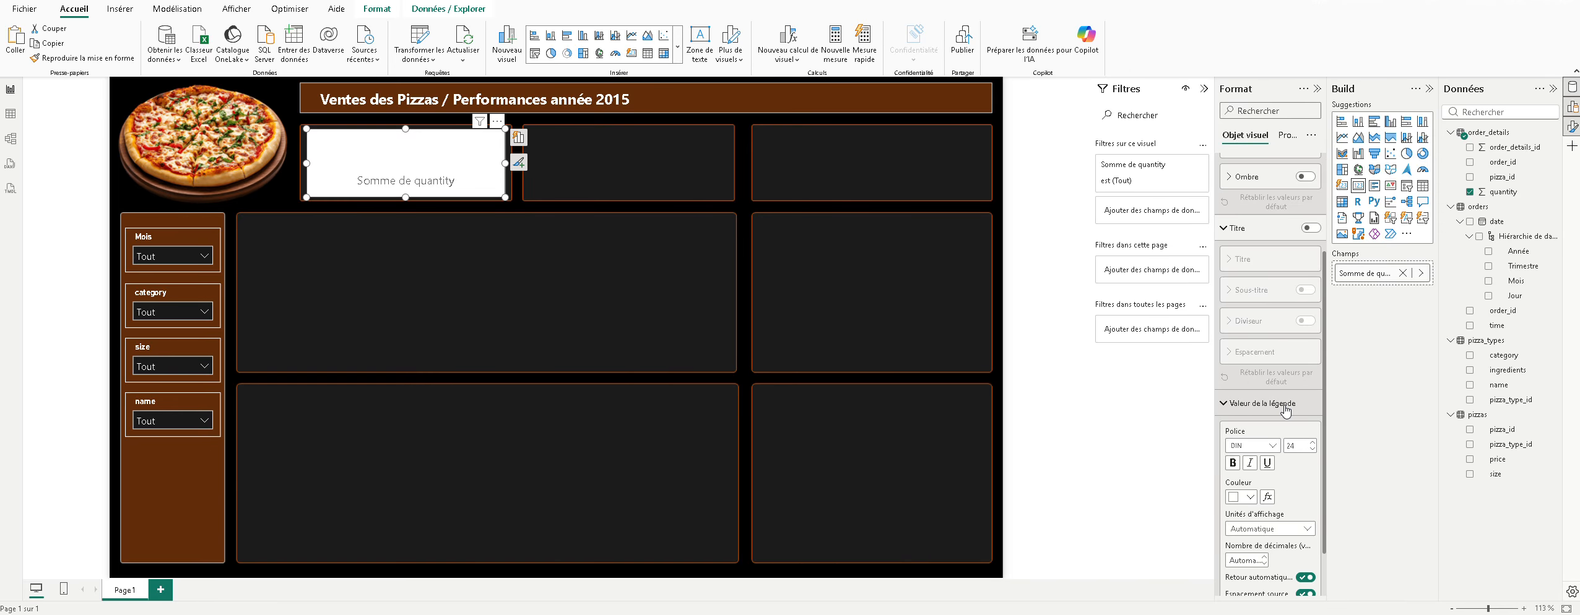
Step: Turn off the quantity card's background and set its callout value to 2 decimal places
scroll(1286, 409, up, 2)
click(1306, 259)
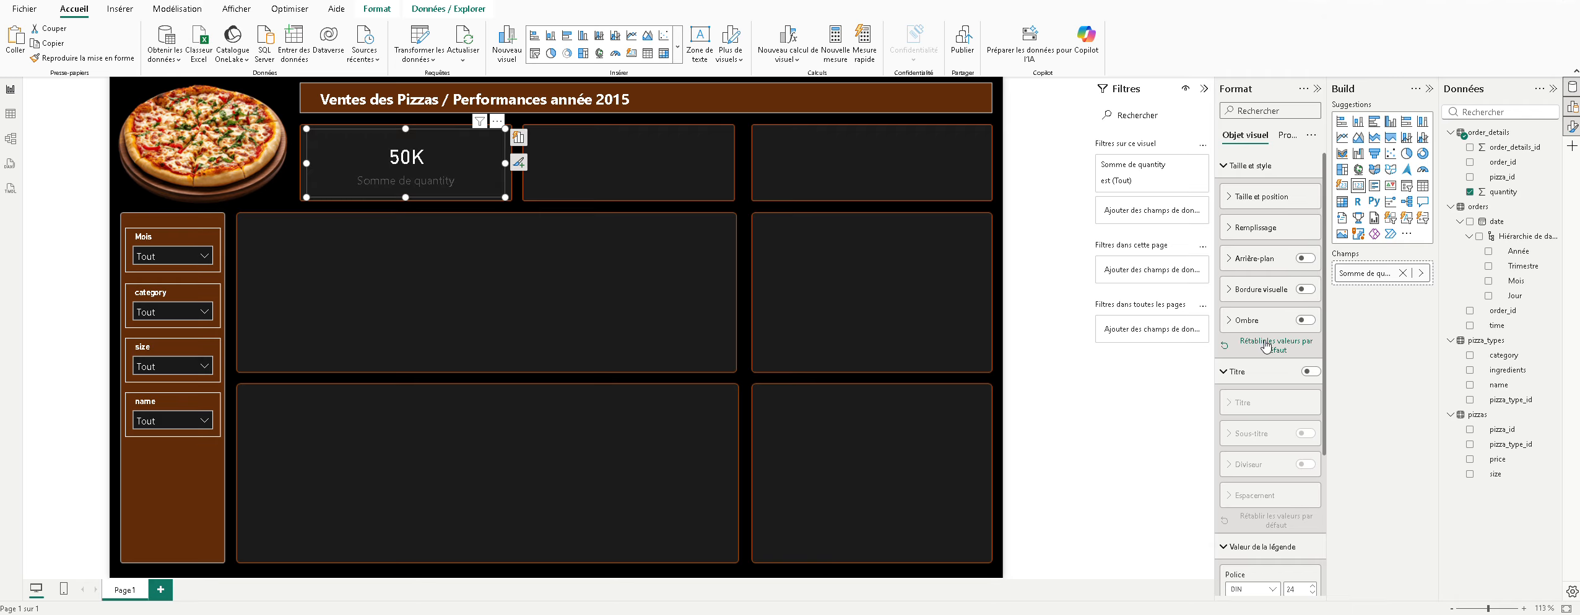
scroll(1249, 372, down, 3)
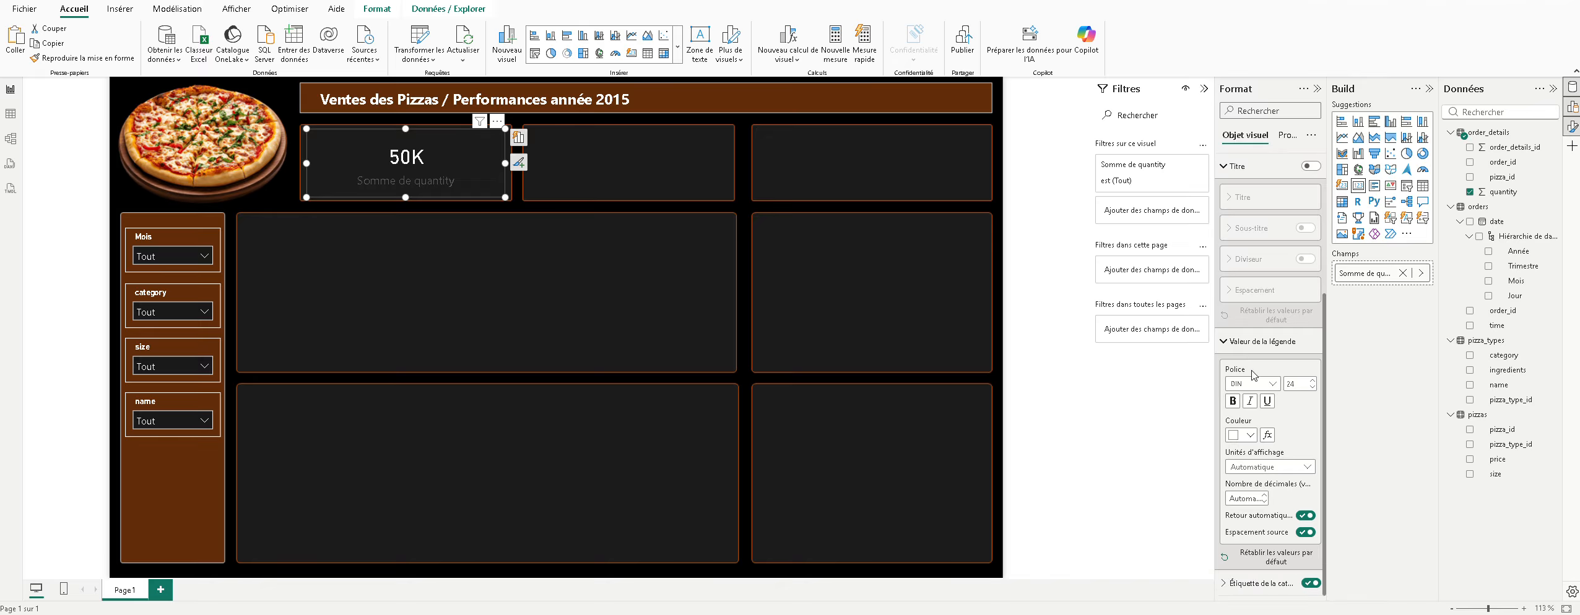
click(1308, 473)
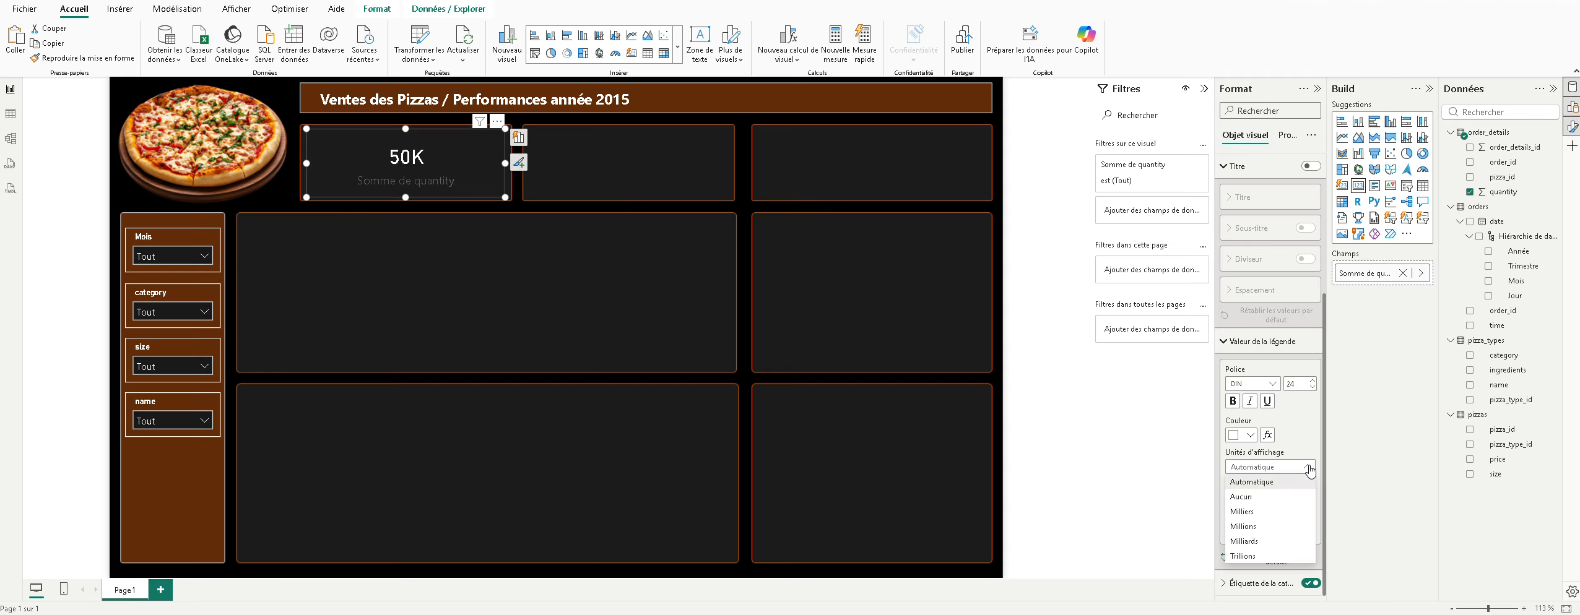
click(1276, 499)
click(1265, 497)
text(1)
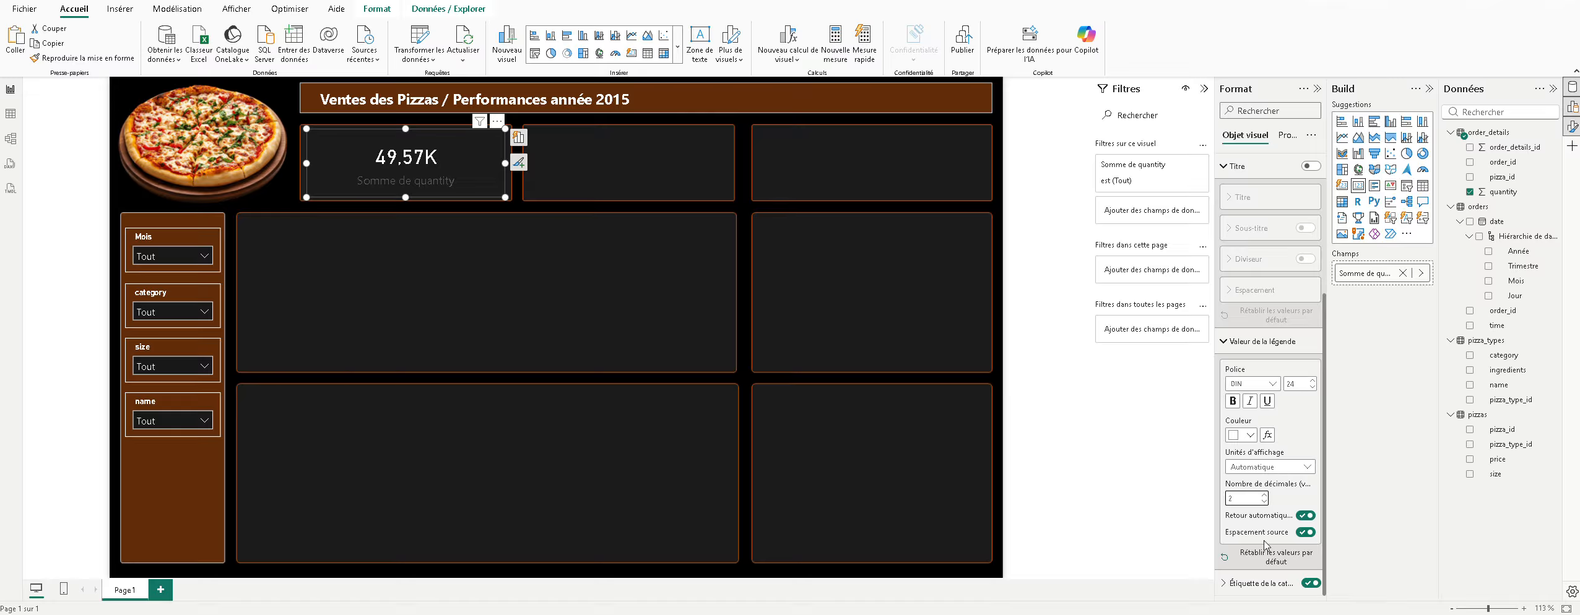
Step: Set the quantity card's category label to font size 13 and colour it white
click(1250, 583)
scroll(1245, 483, down, 2)
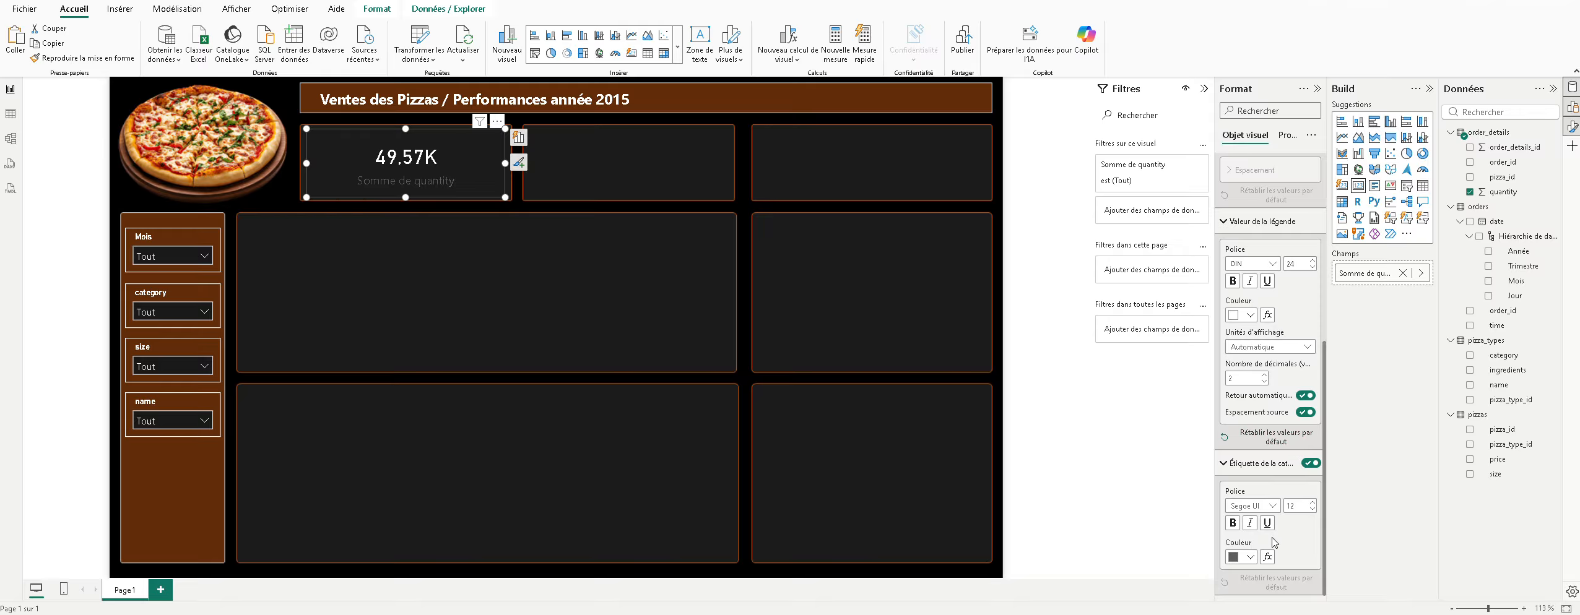
click(1313, 503)
click(1312, 509)
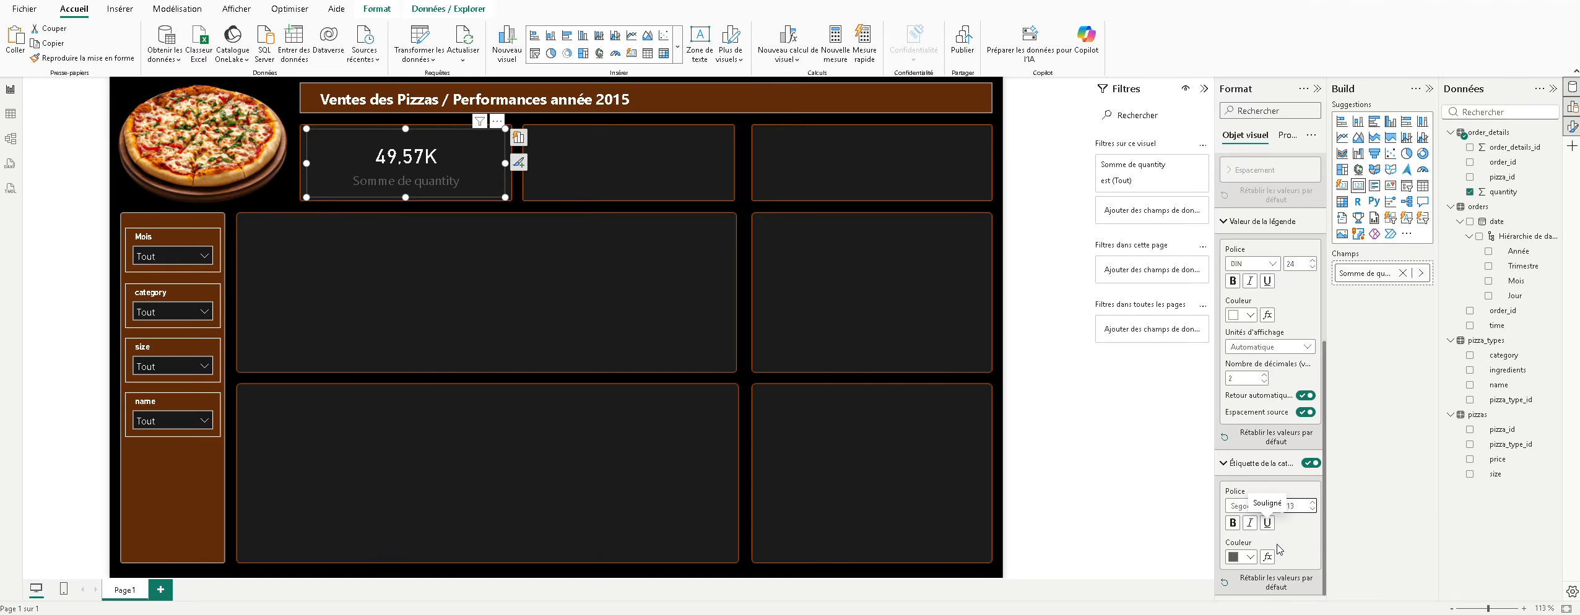
click(1246, 560)
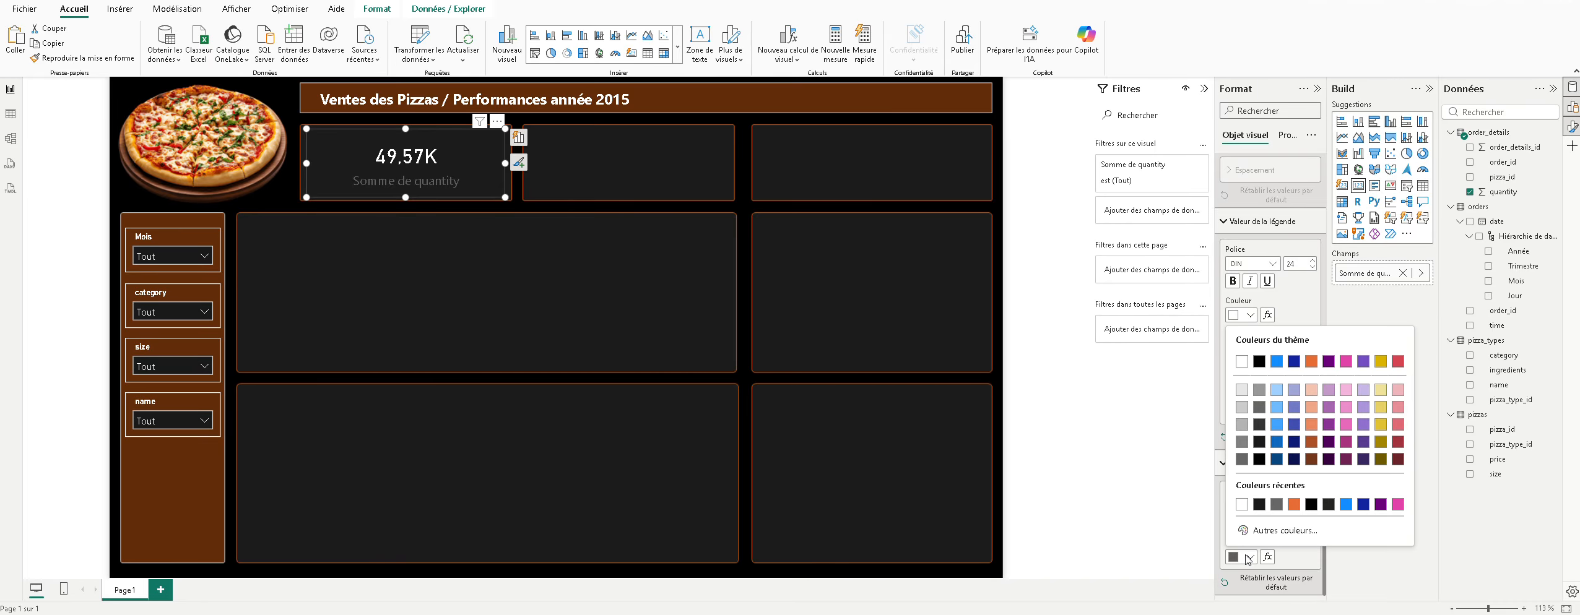
click(1241, 505)
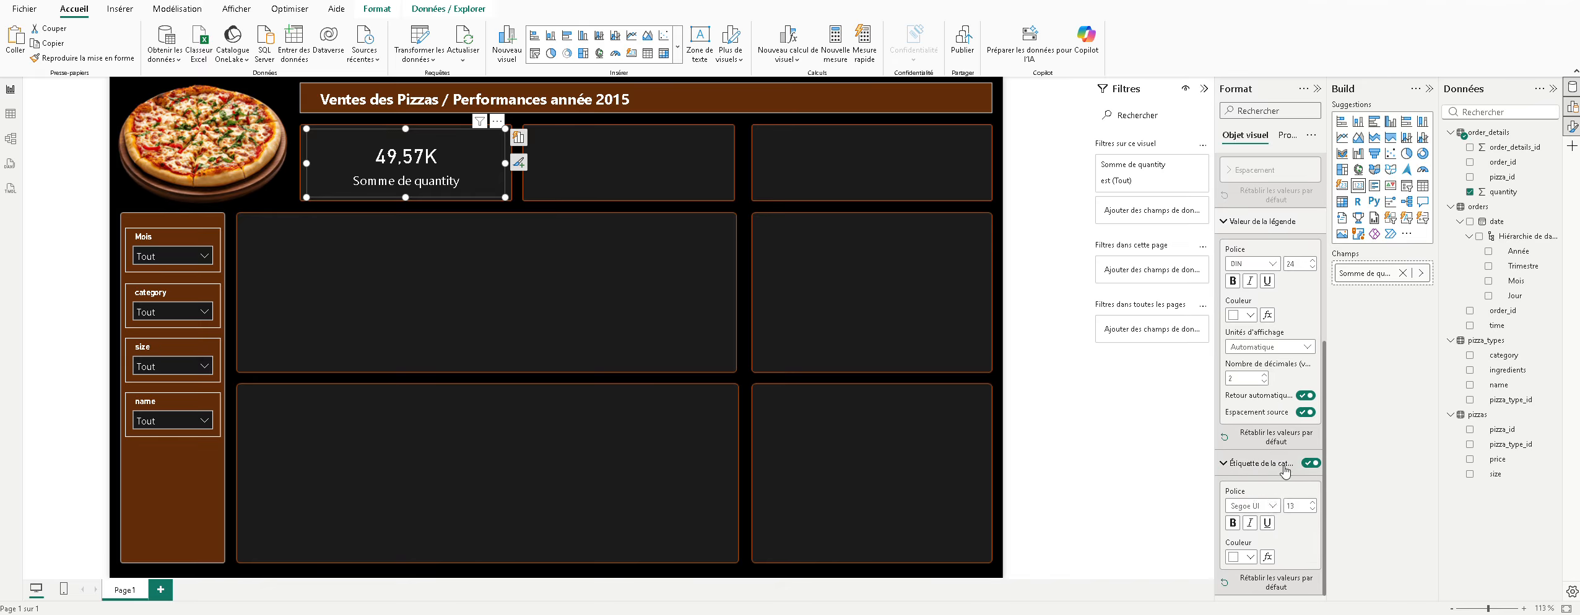
Step: Make the quantity card's callout value bold and set its font to Segoe UI
scroll(1284, 503, up, 2)
scroll(1284, 503, up, 4)
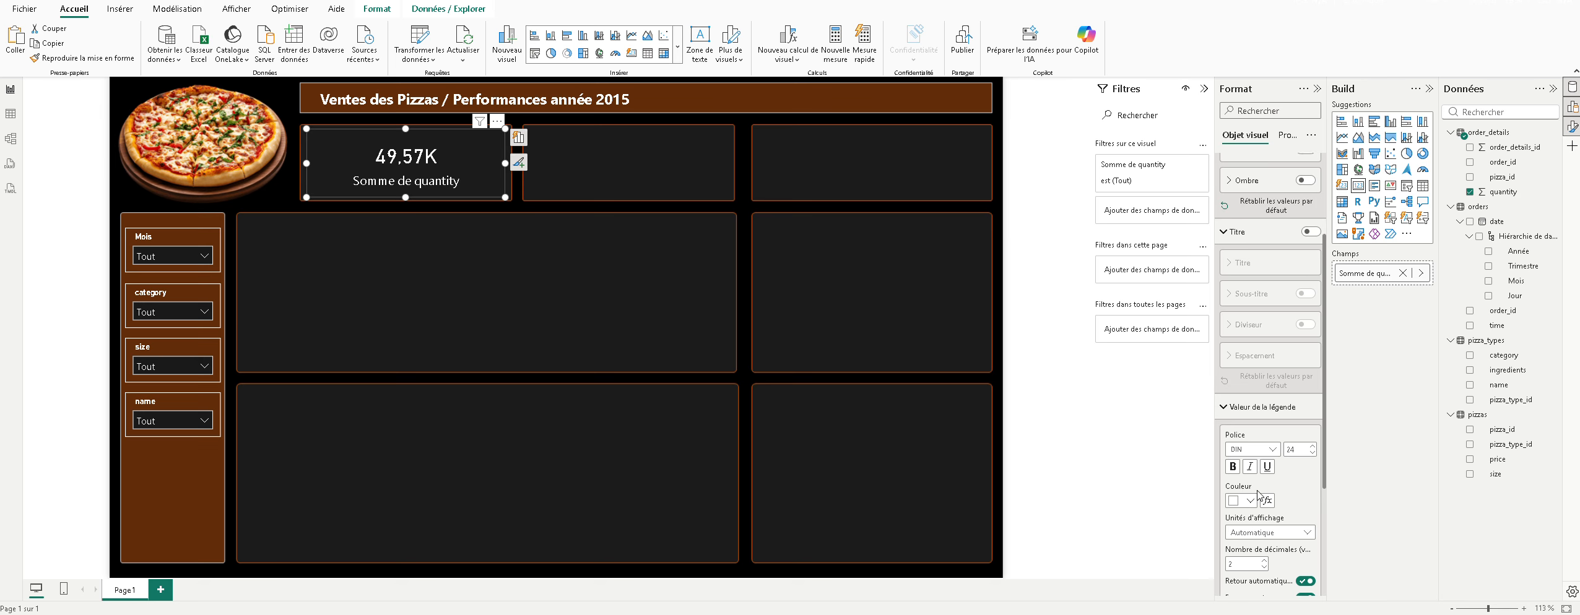
click(1233, 467)
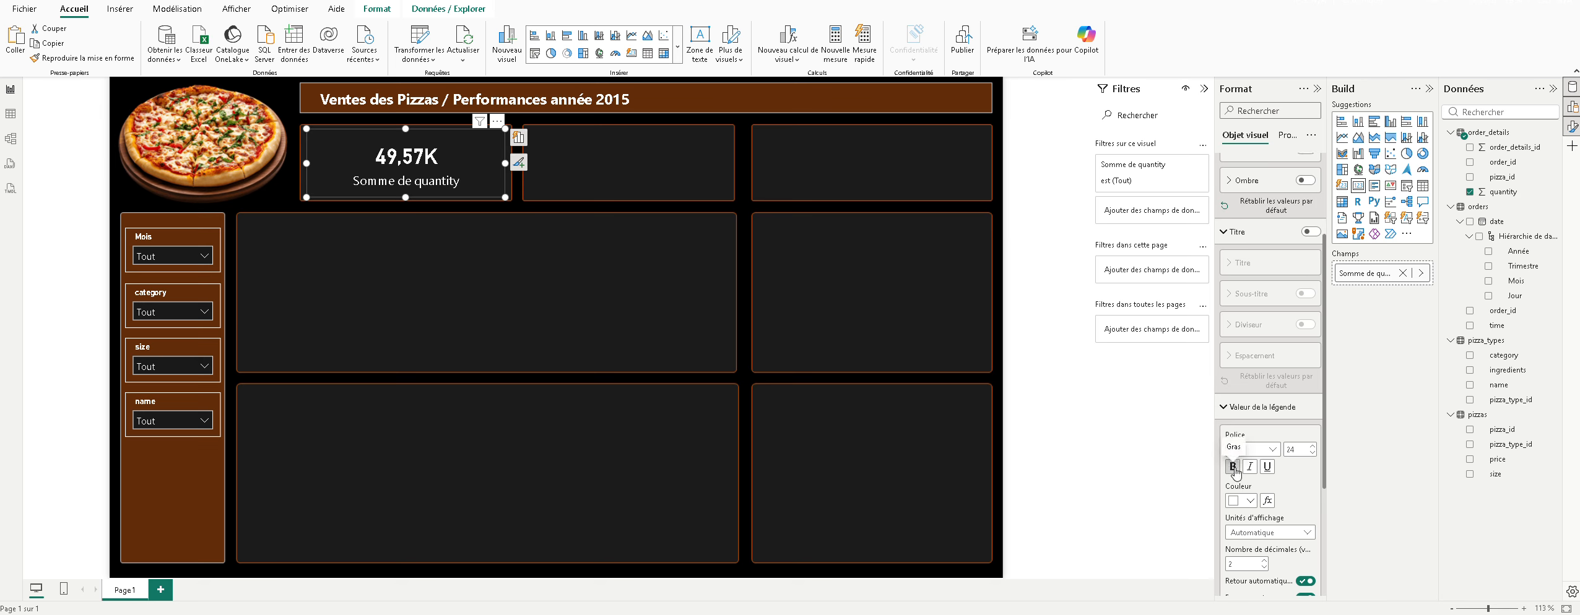
click(1266, 449)
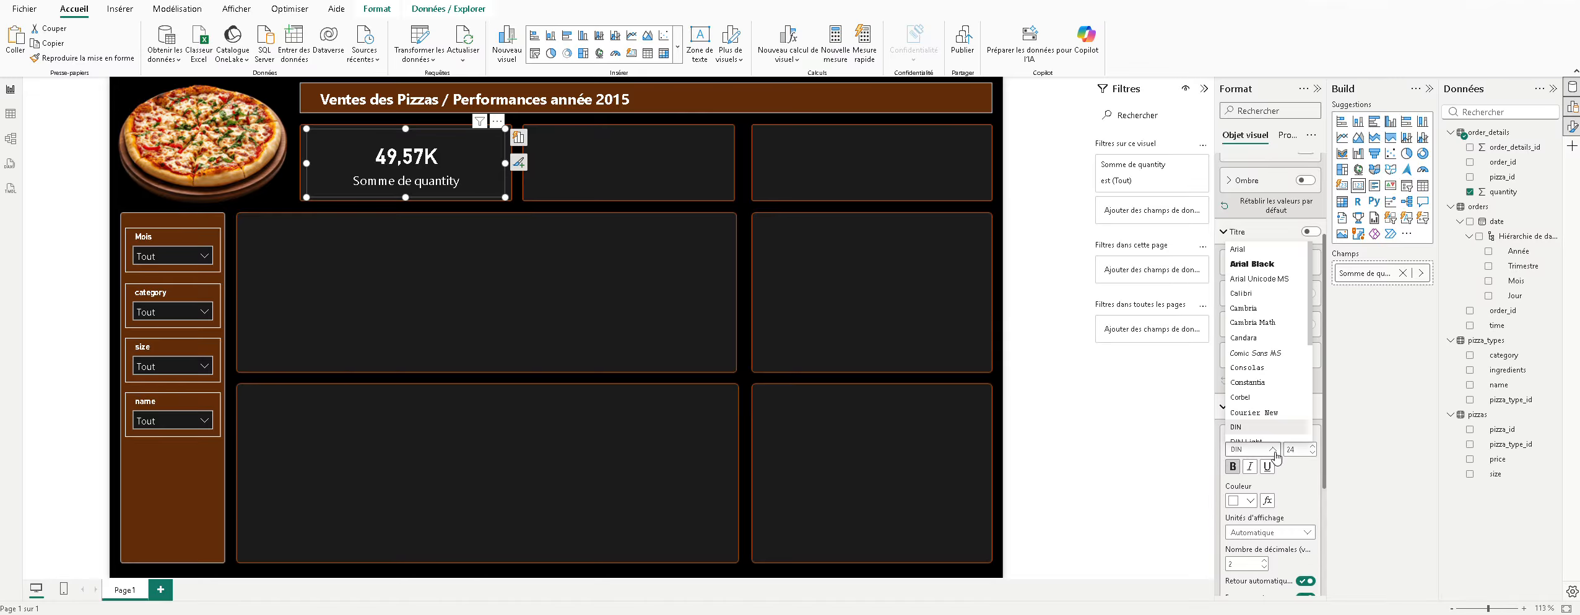
scroll(1270, 427, down, 3)
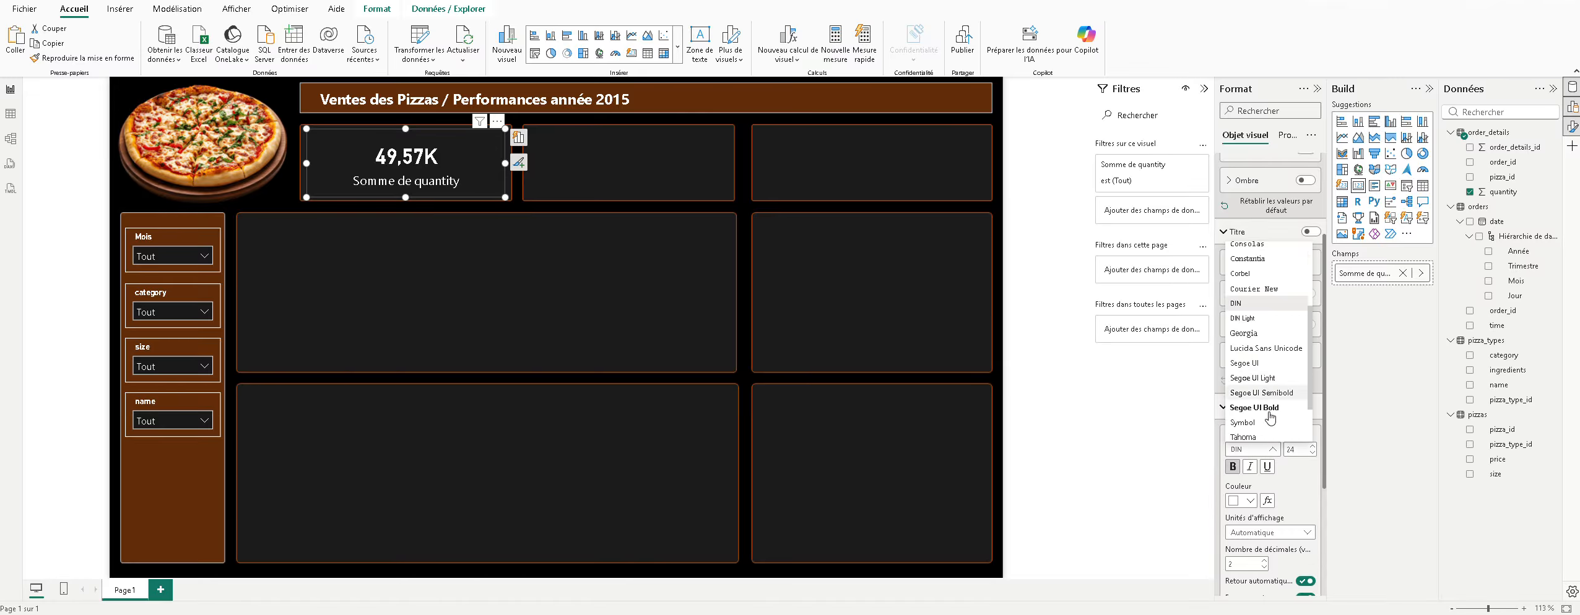
click(1271, 367)
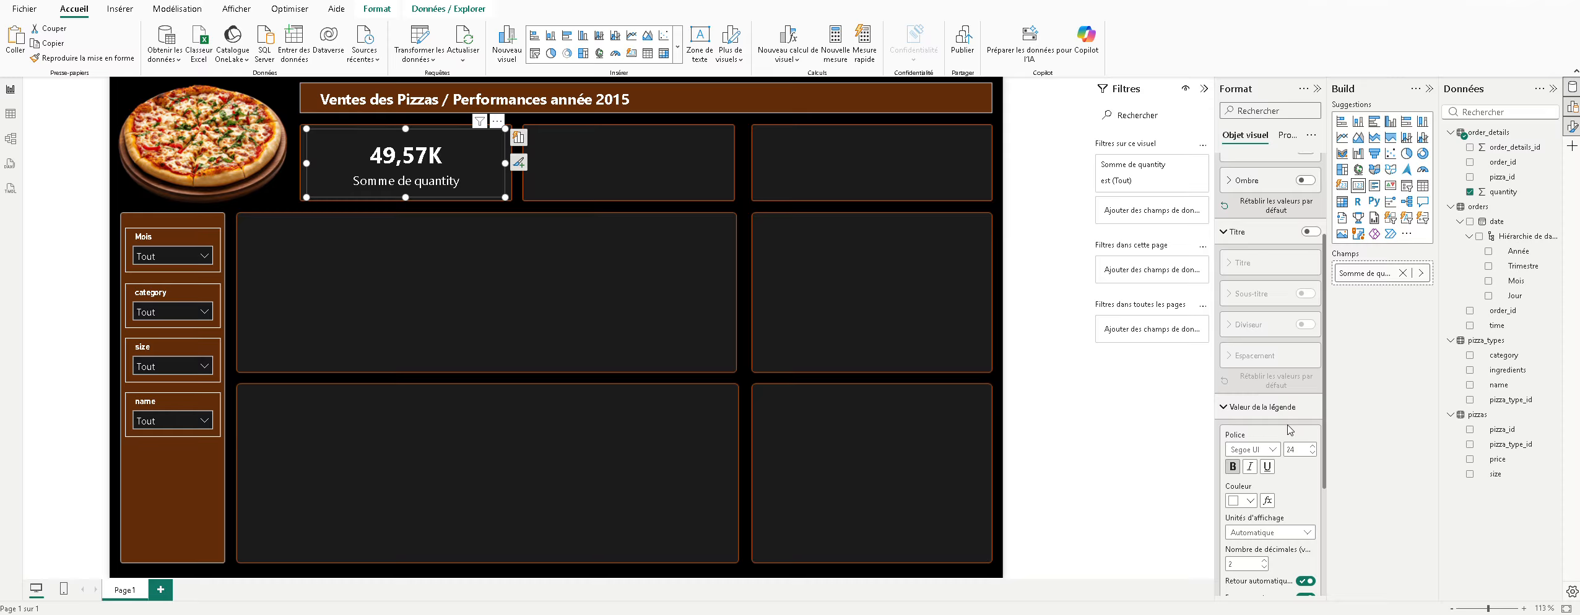
scroll(1263, 428, up, 1)
scroll(1260, 428, up, 2)
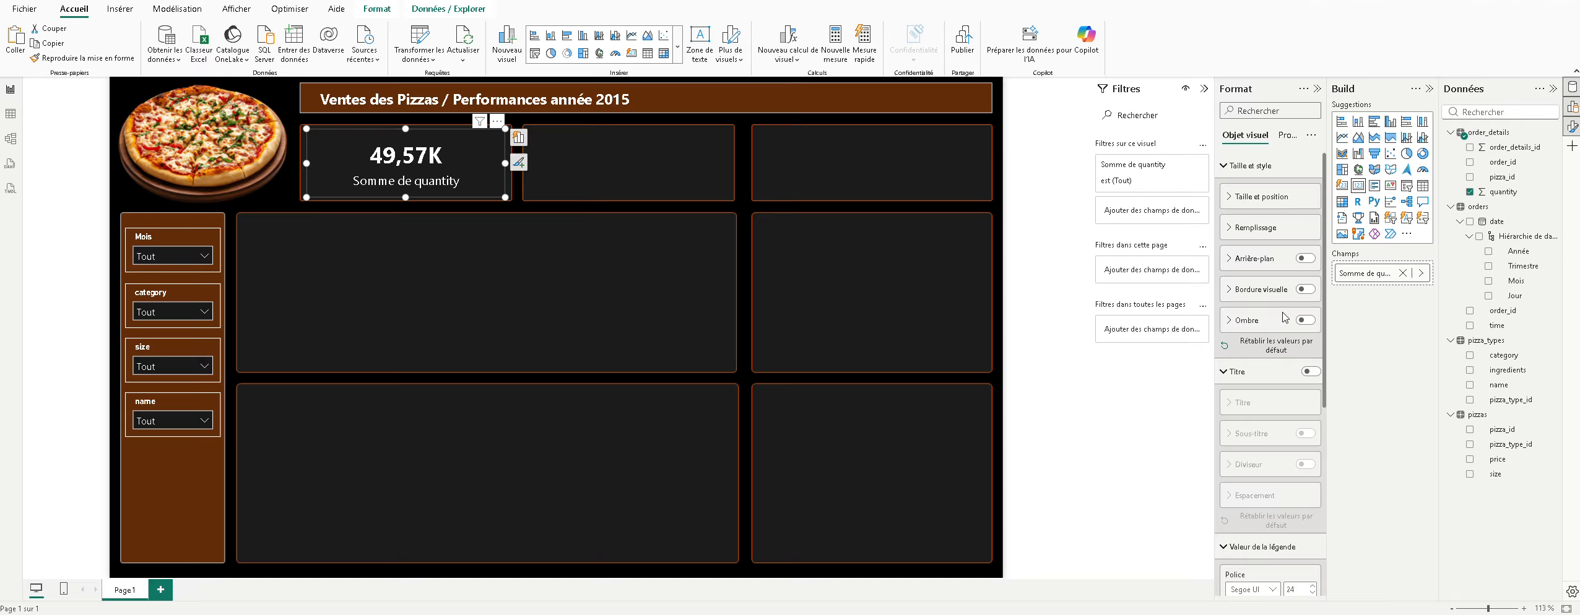
click(1267, 228)
click(1266, 227)
scroll(1270, 248, down, 5)
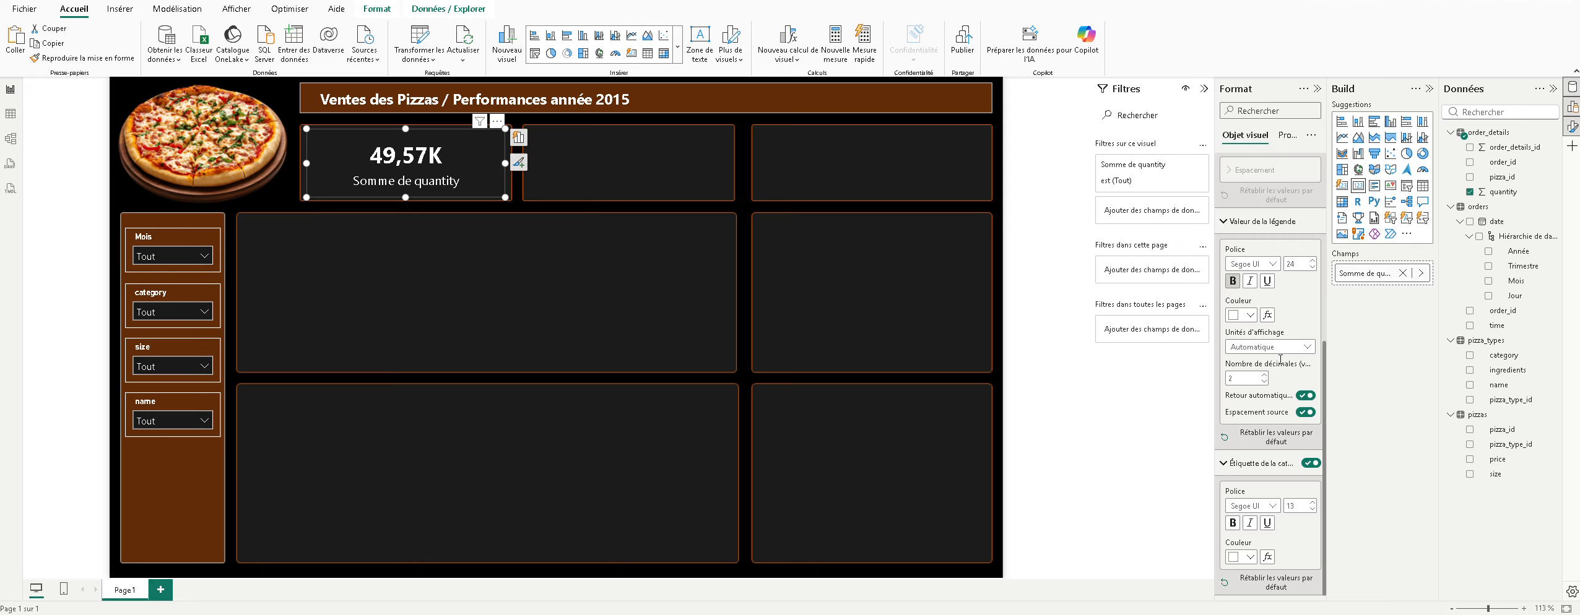
scroll(724, 5, up, 2)
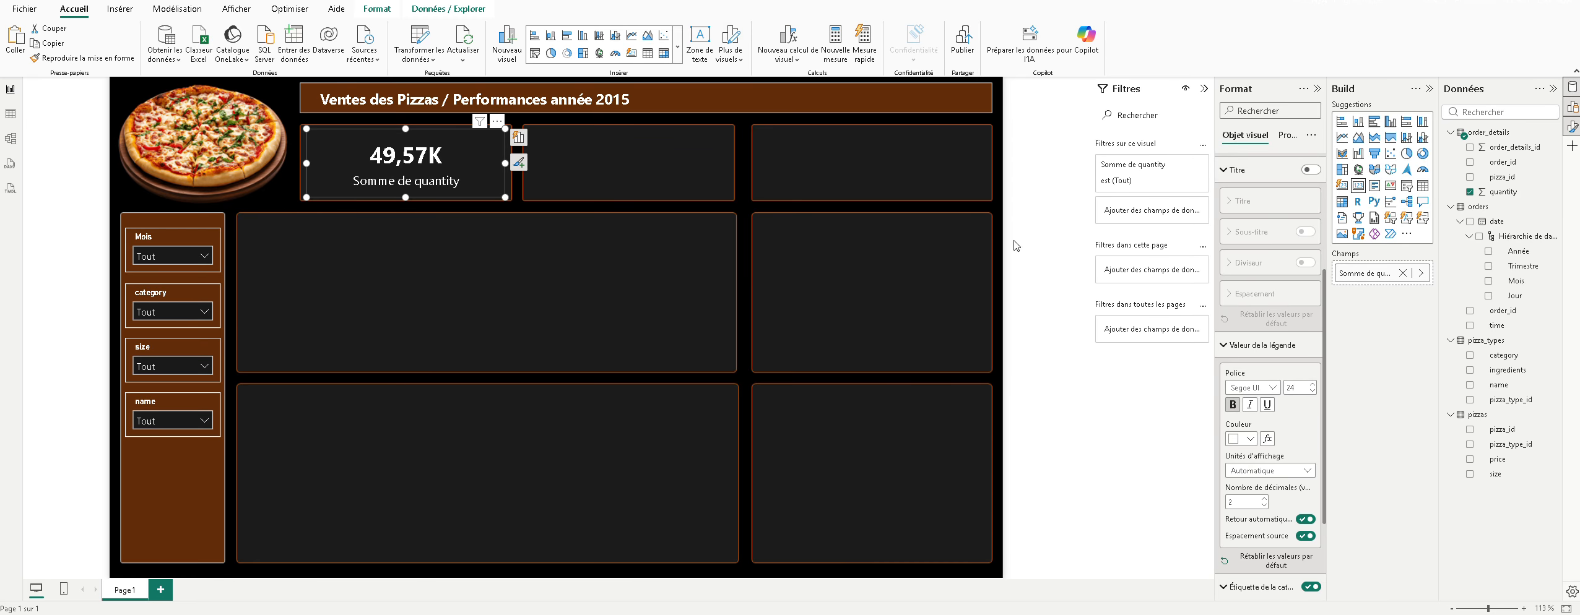
Step: Rename the card's quantity field for this visual as "Quantité vendue" and deselect the card
right_click(1390, 276)
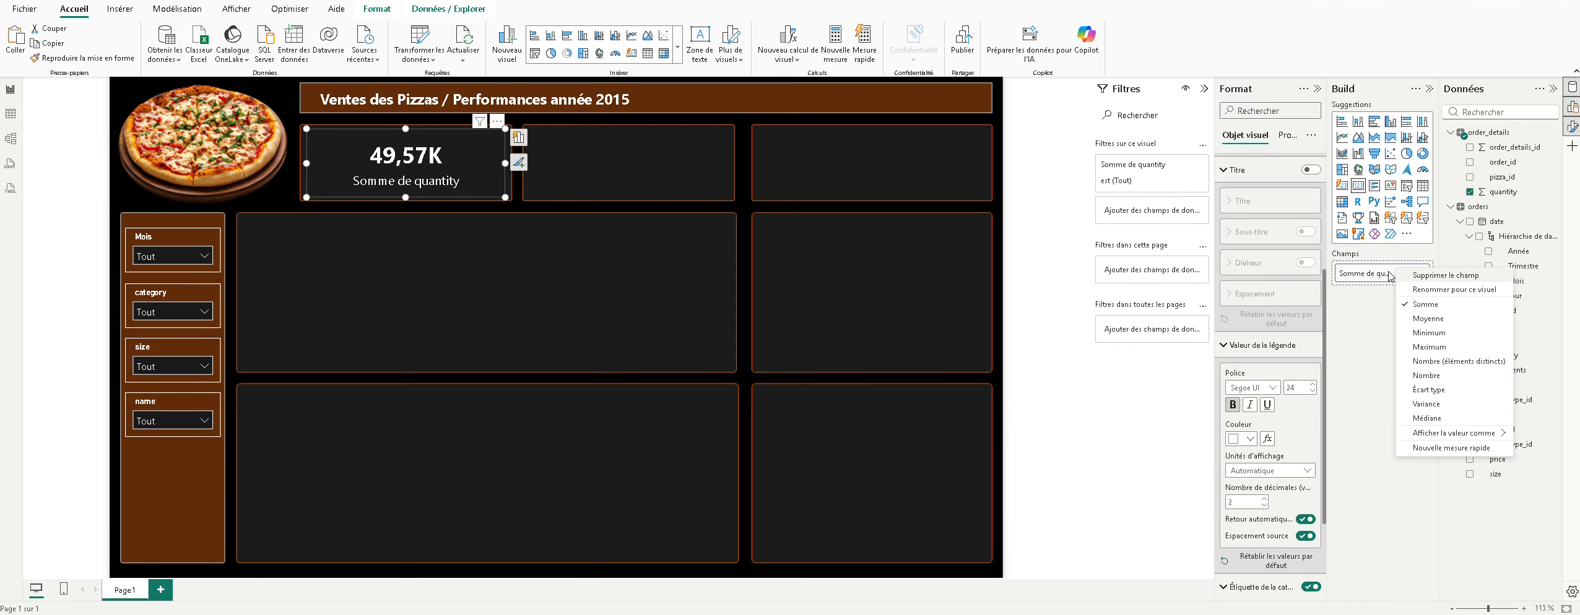
click(1413, 289)
triple_click(1377, 276)
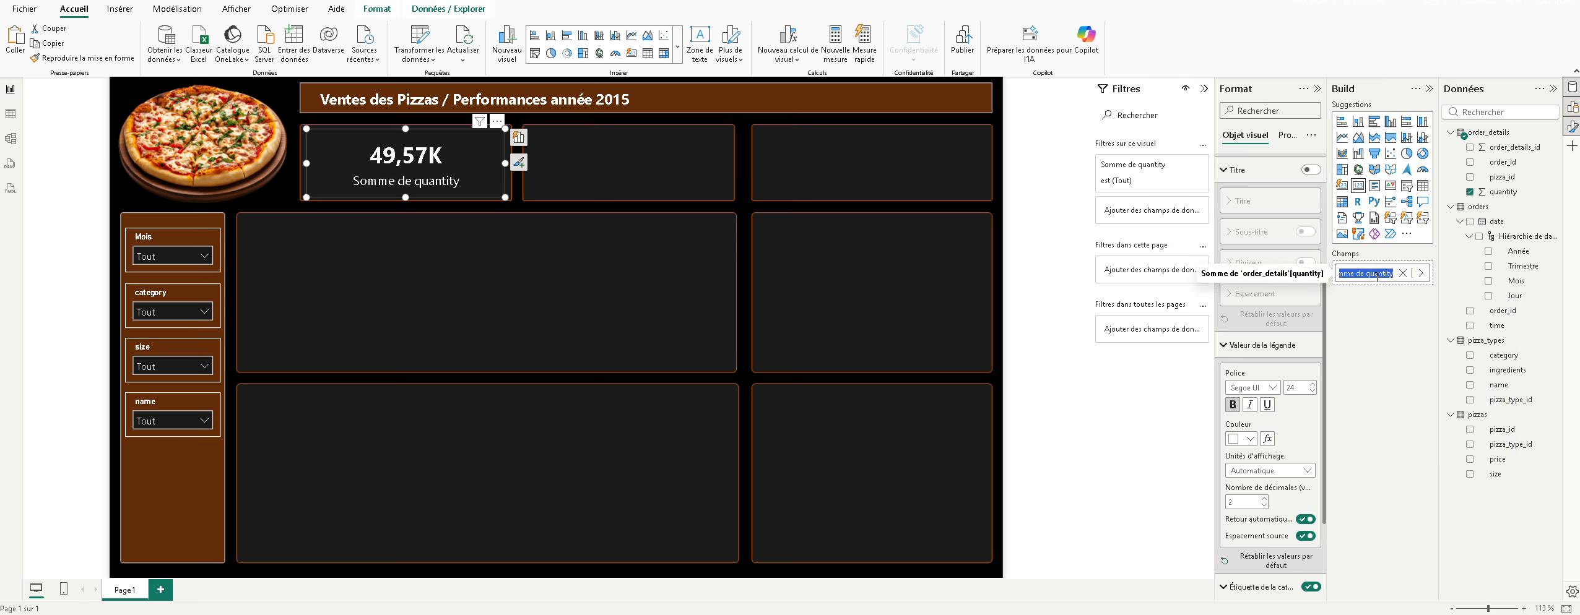
text(Q)
text(uantité vendue)
key(Return)
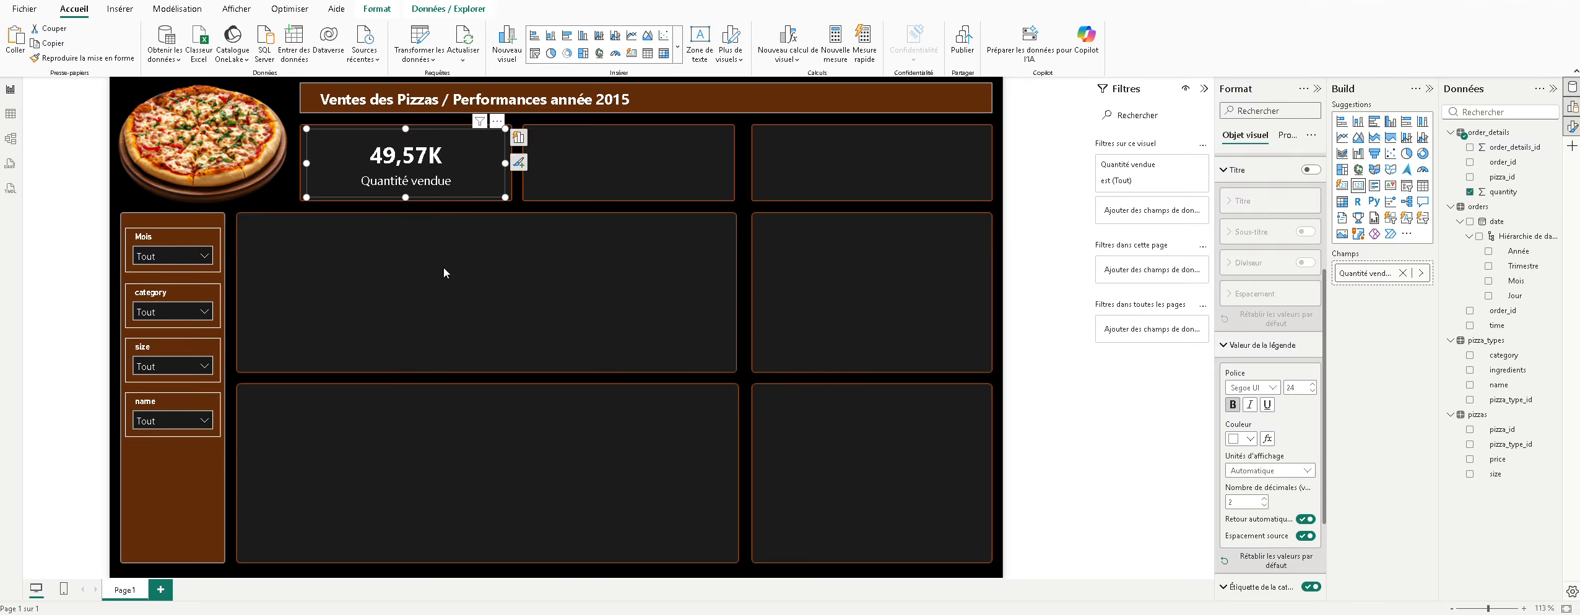
click(437, 373)
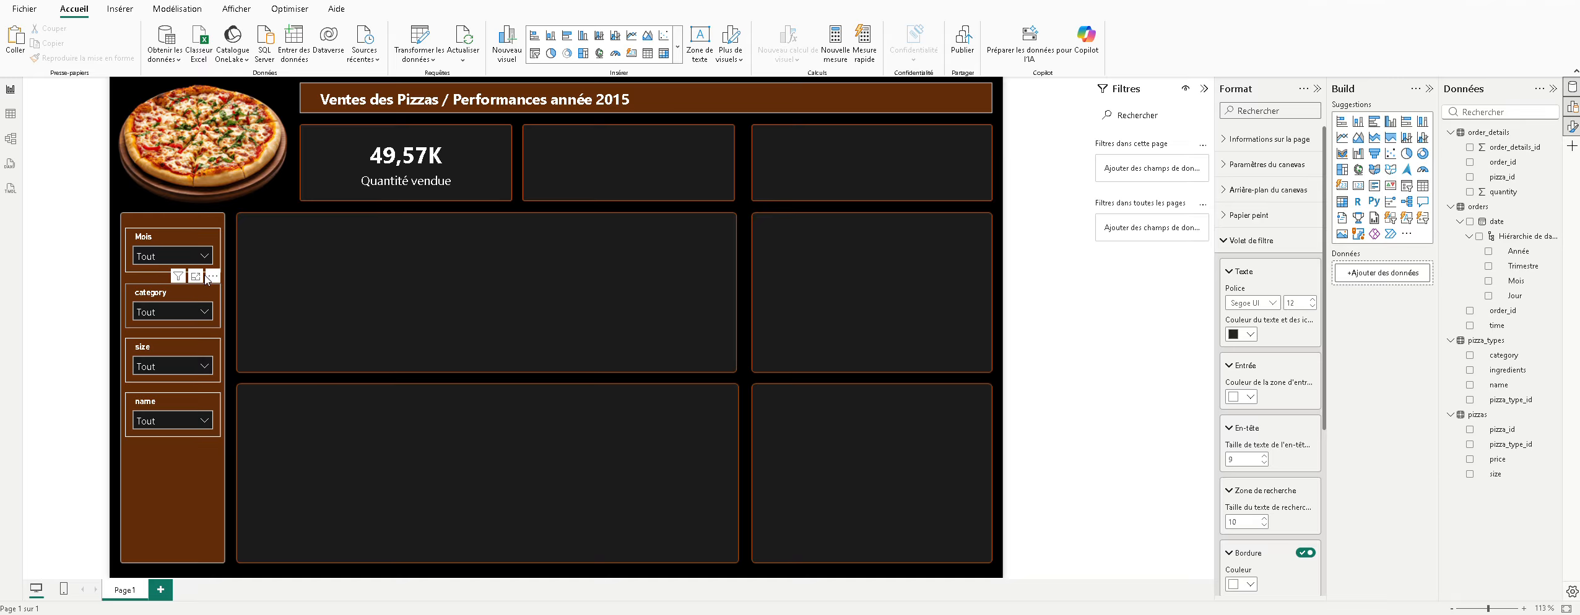
Step: Test the Mois slicer on the card with février alone and with janvier through mai, and clear the selection
click(203, 257)
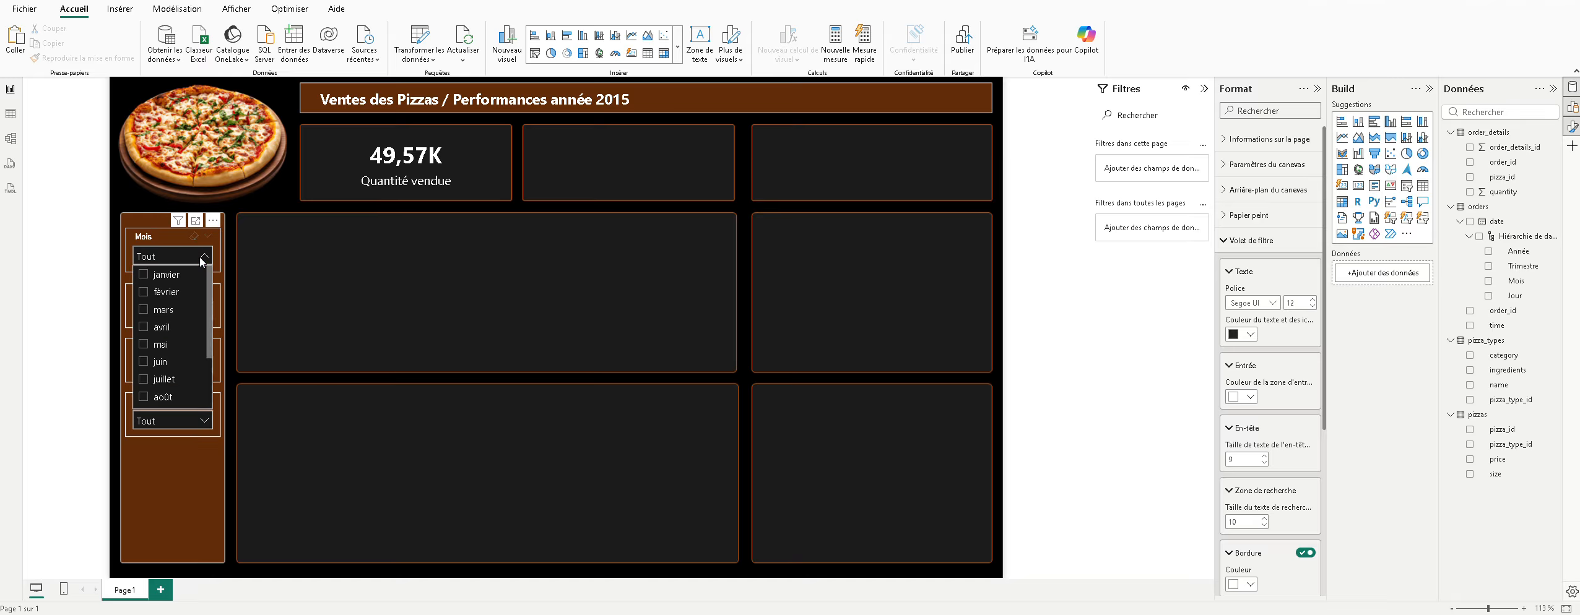
click(173, 293)
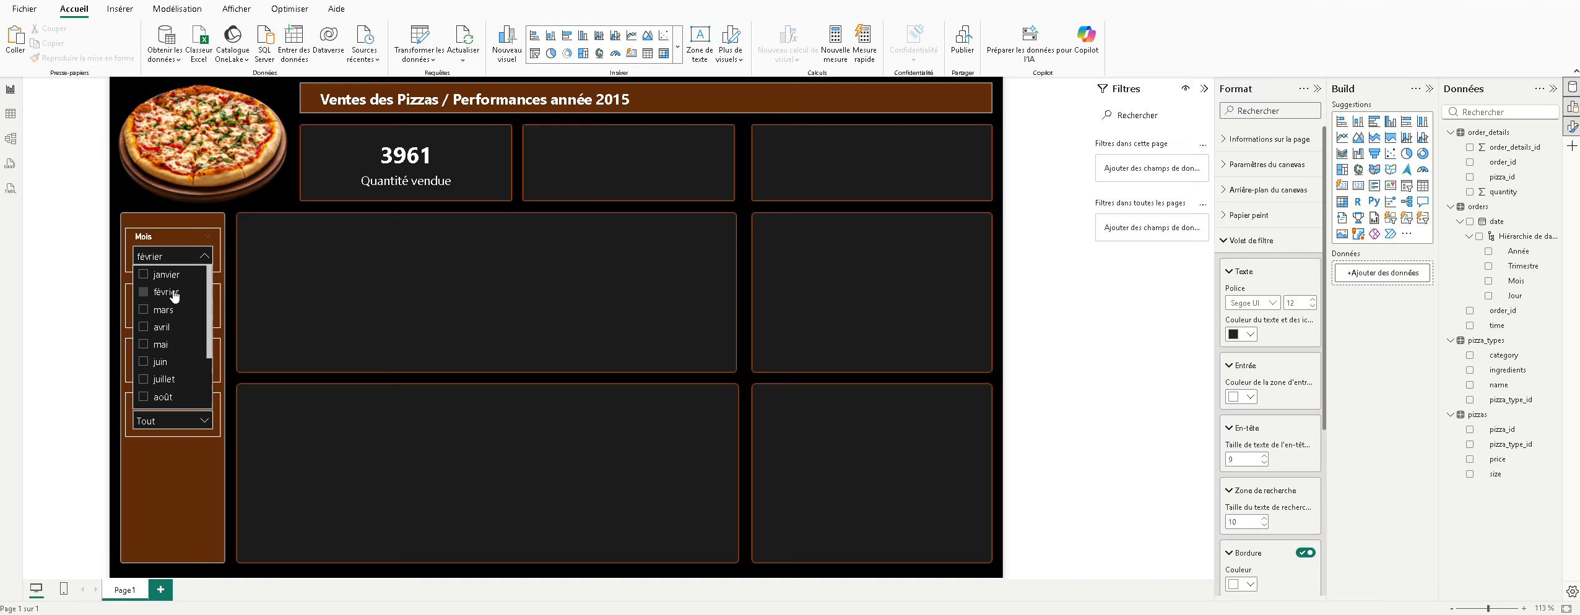
click(174, 296)
click(144, 278)
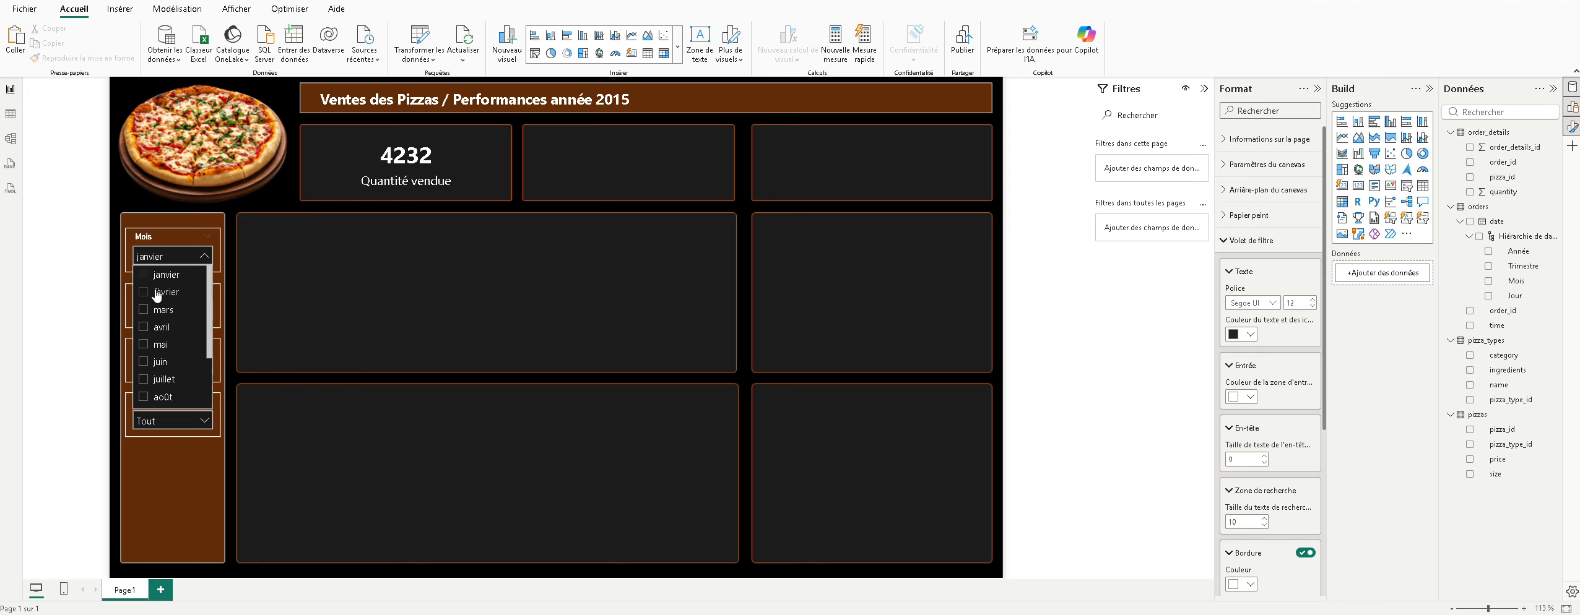
click(143, 296)
click(143, 311)
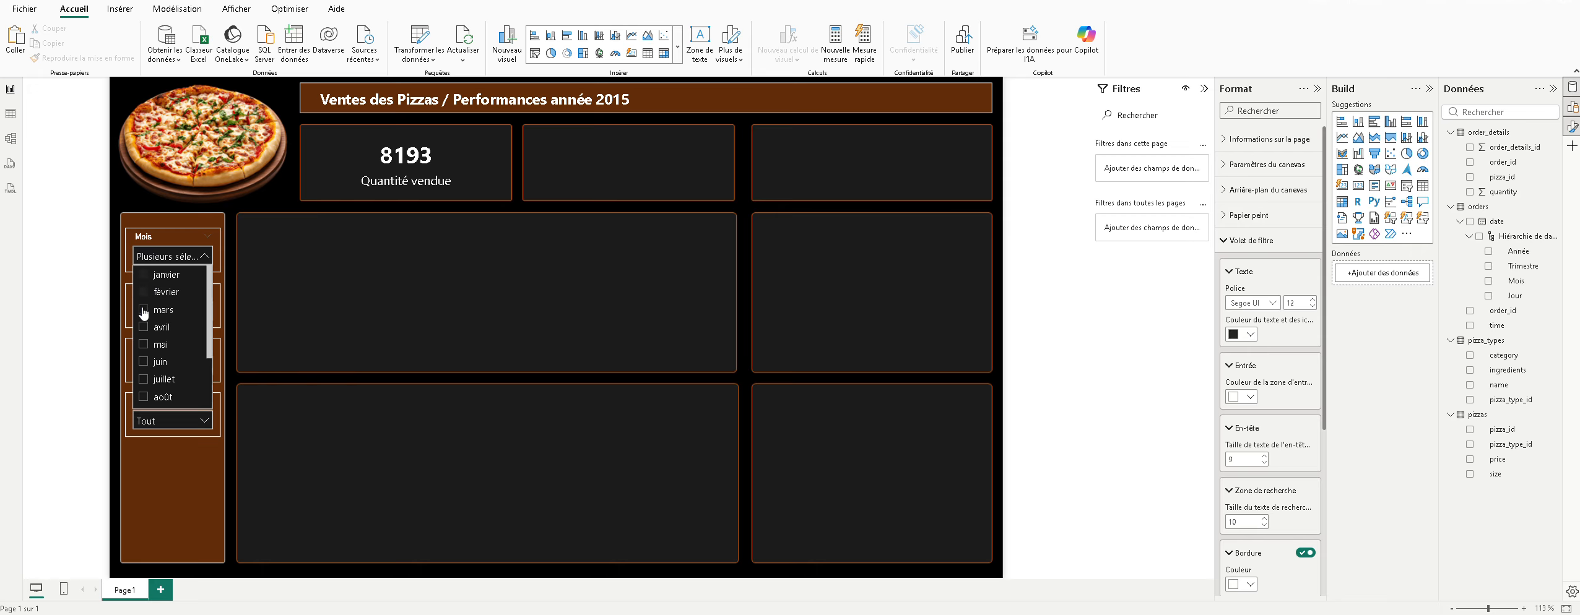
click(144, 327)
click(143, 344)
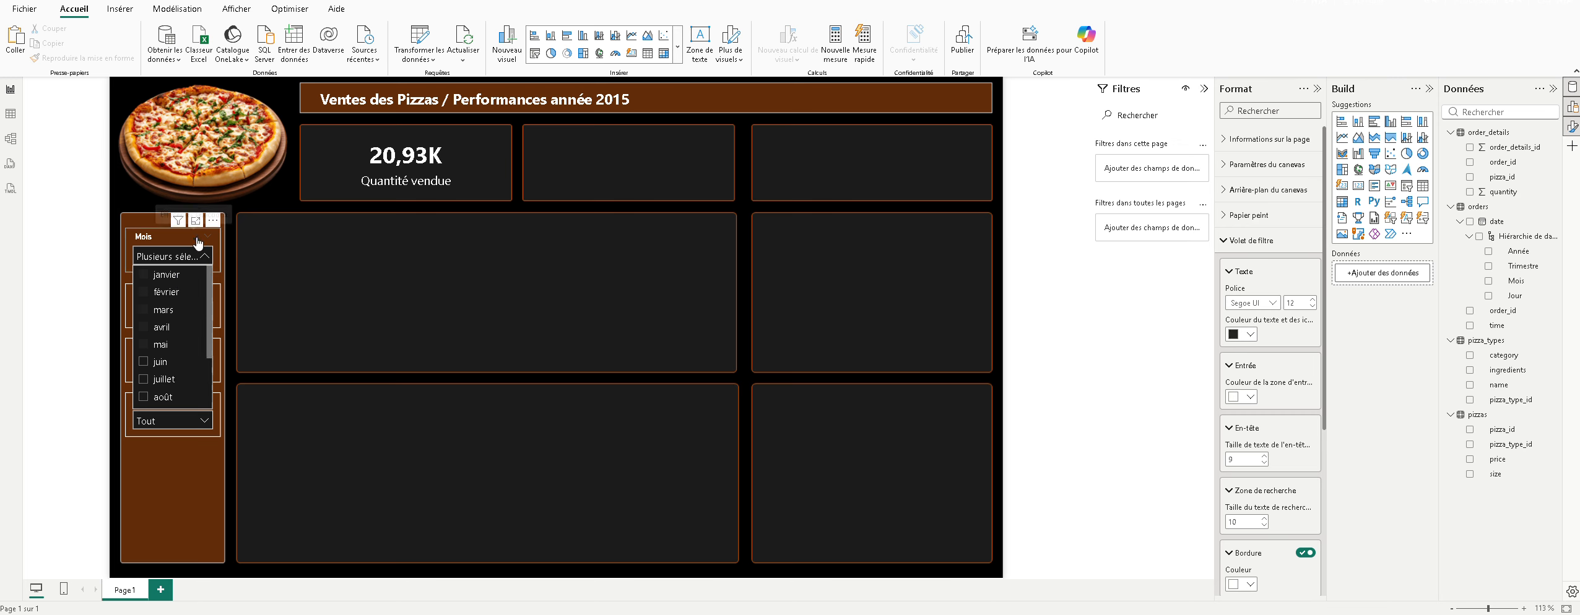
click(197, 241)
click(197, 241)
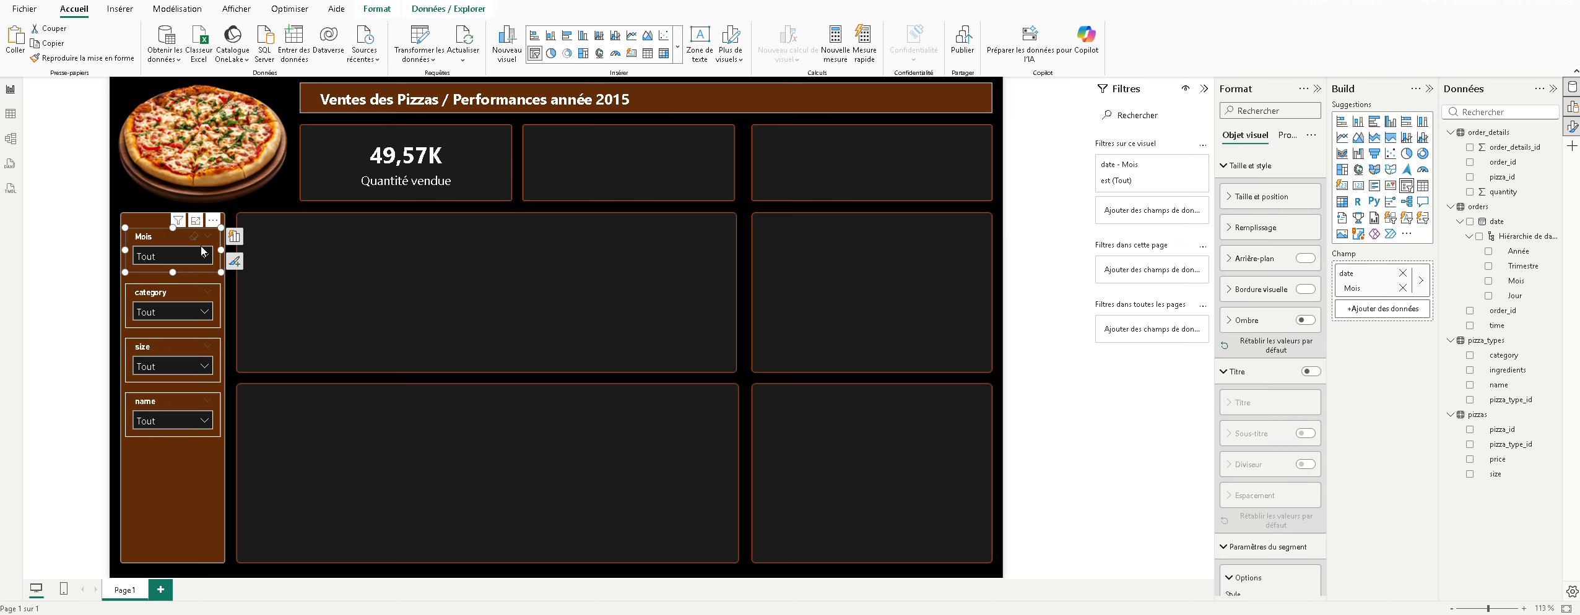
Step: Test the category slicer with Supreme and the size slicer with XXL, clearing each selection after checking the card
click(194, 315)
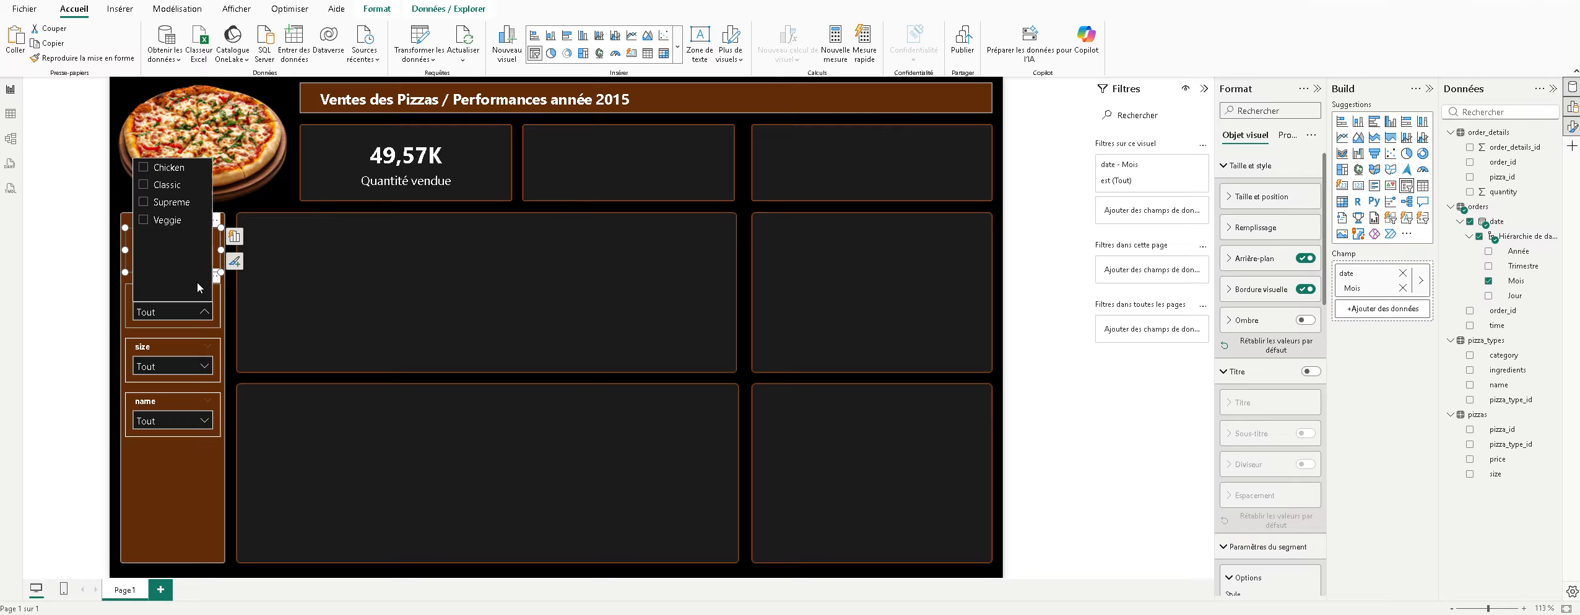
click(190, 206)
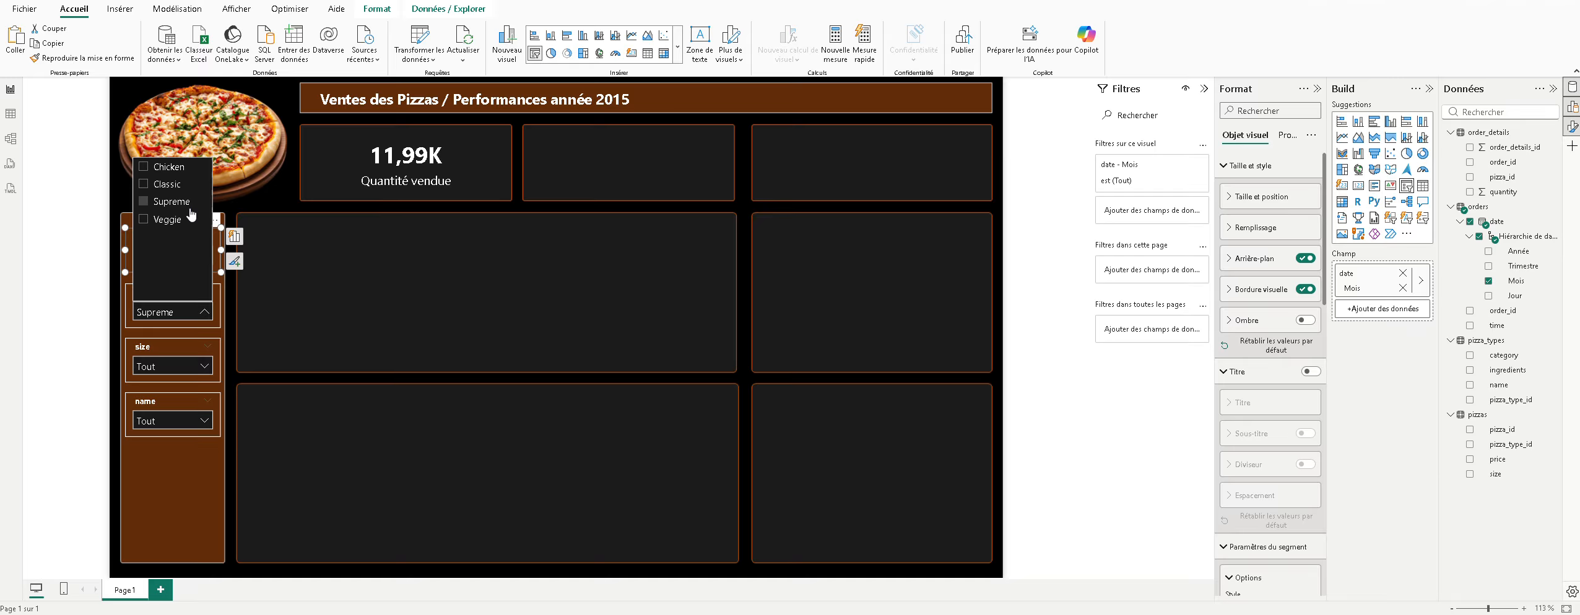
click(190, 209)
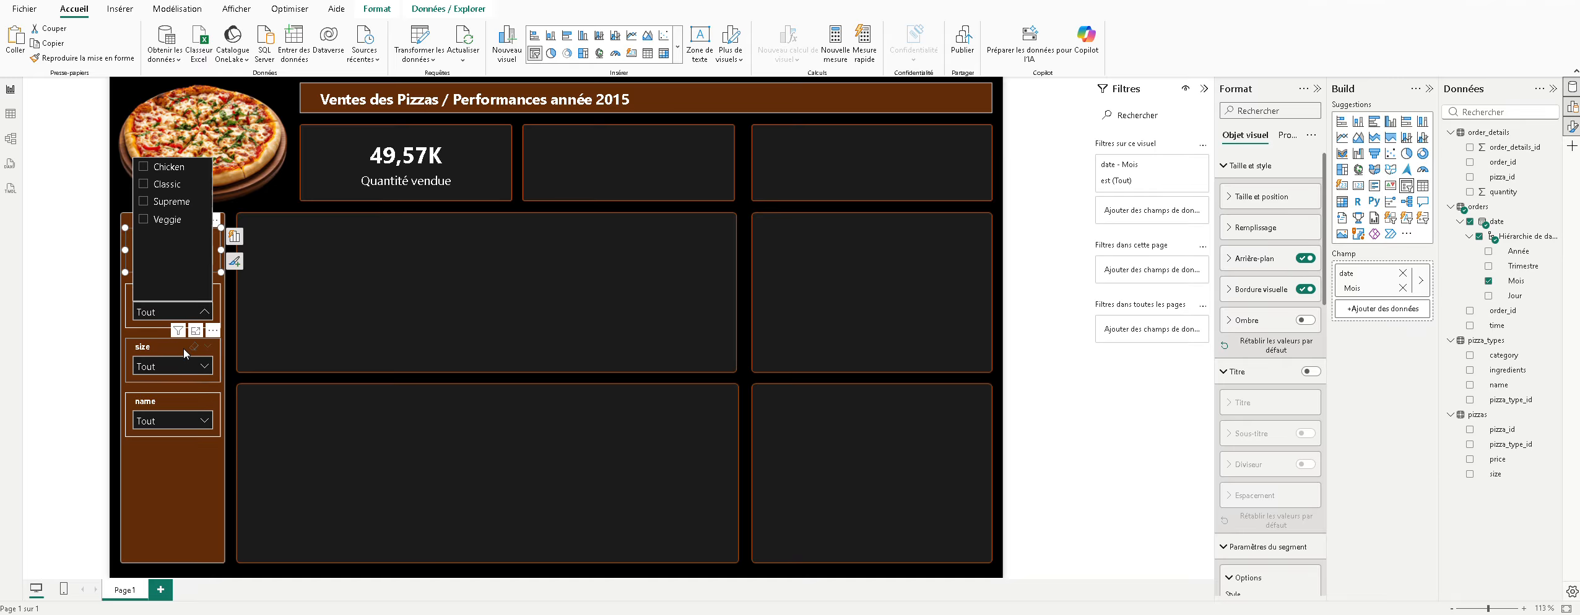
click(177, 367)
click(156, 292)
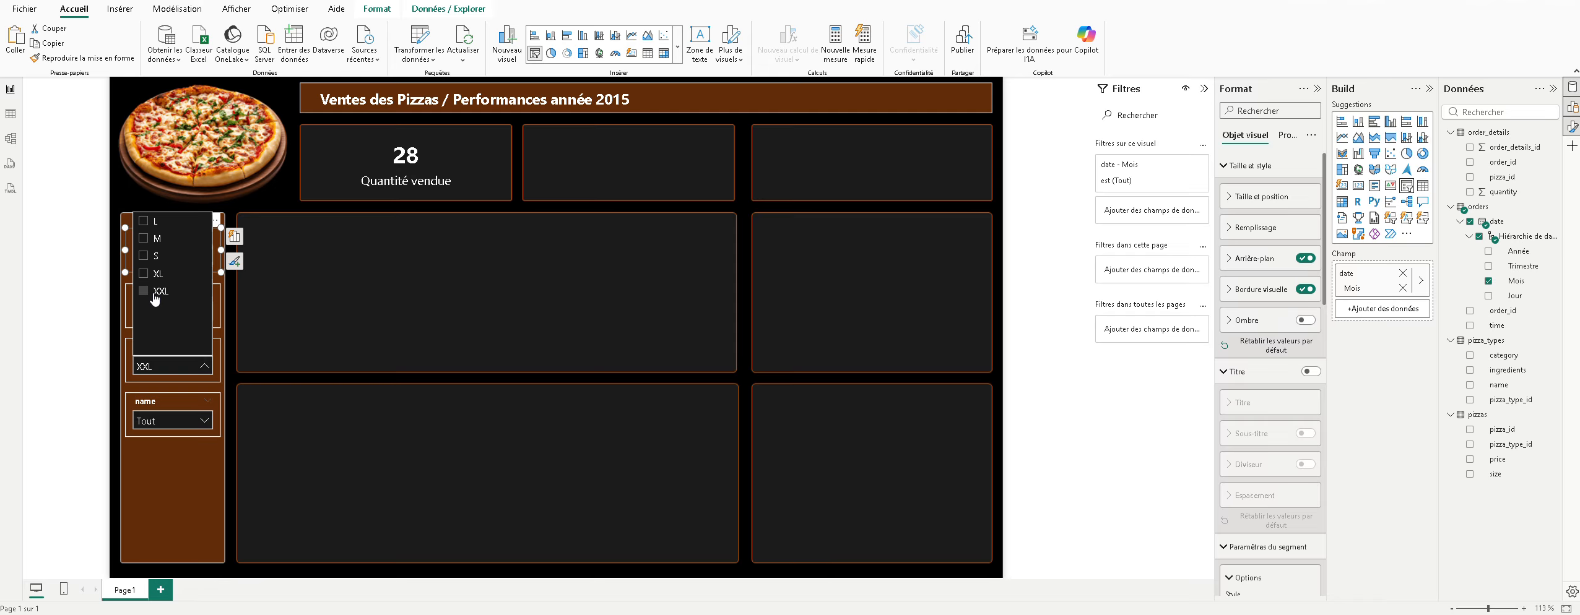
click(153, 299)
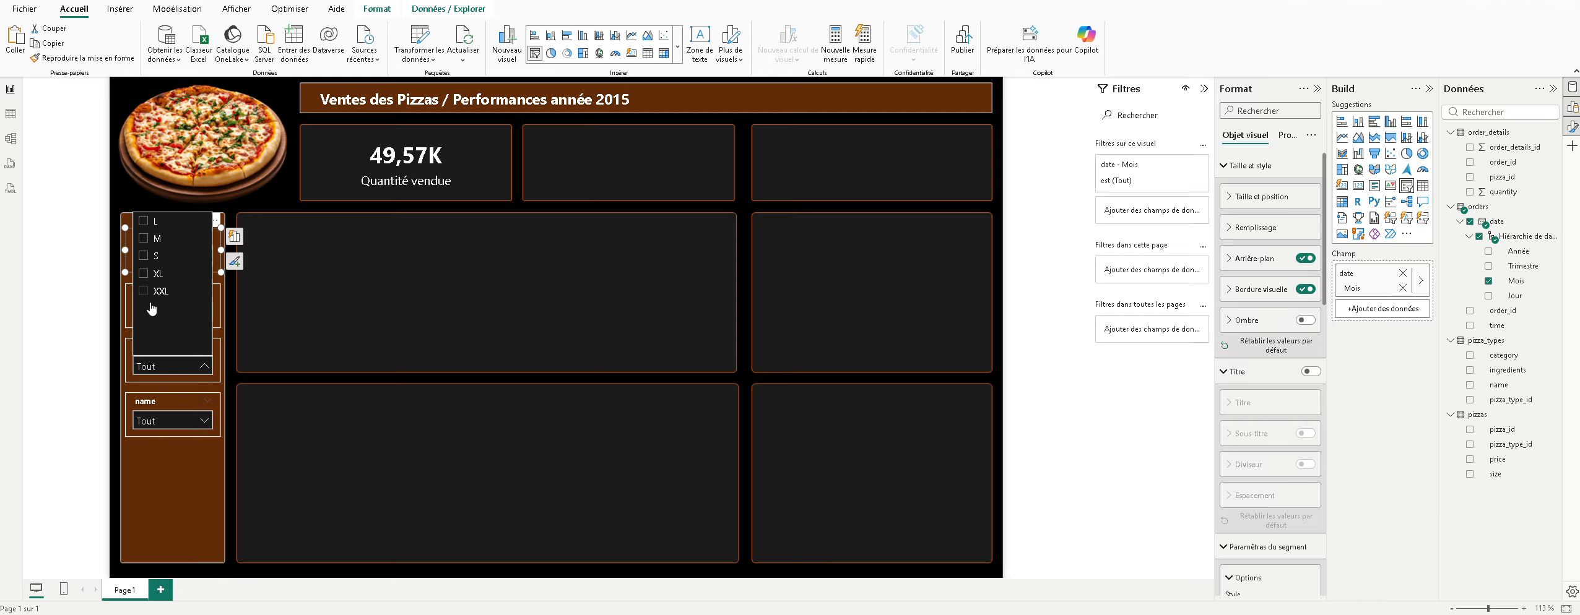
Step: Test the name slicer with the pizza beginning "The Classic D", clear the selection, and select the Quantité vendue card
click(185, 381)
click(180, 421)
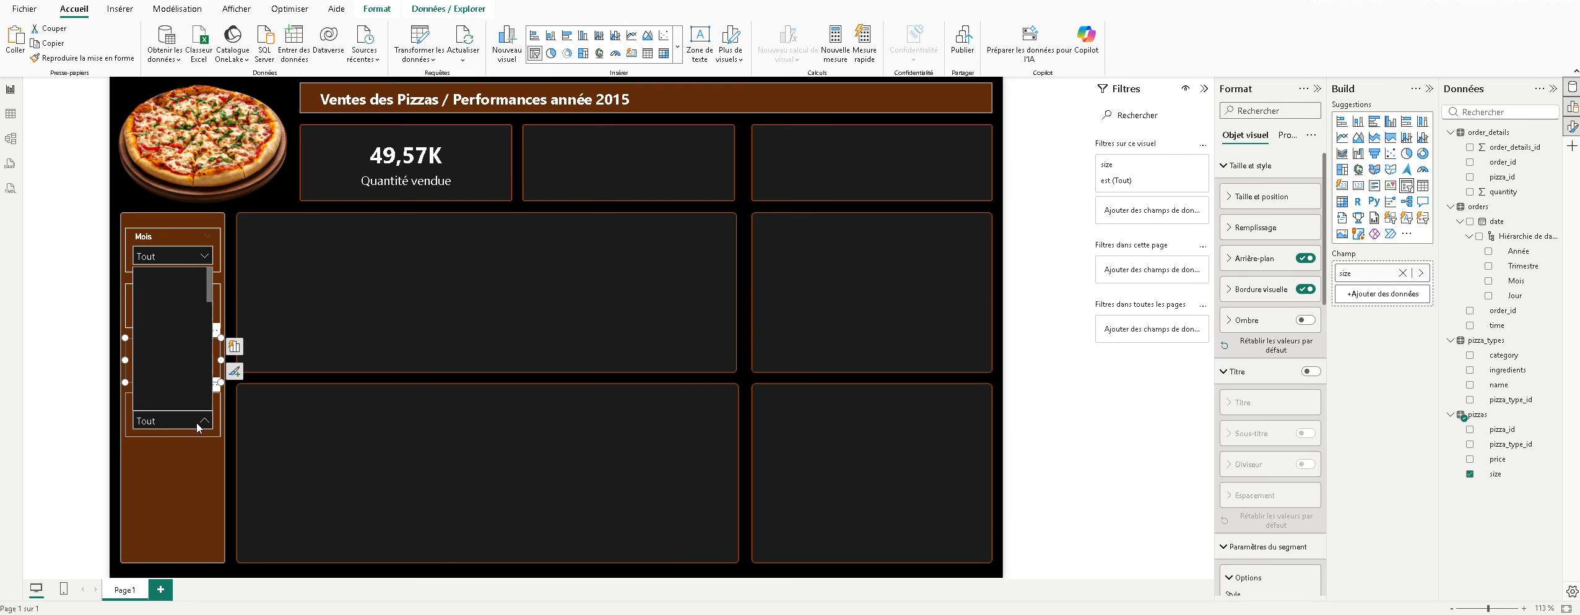
click(180, 400)
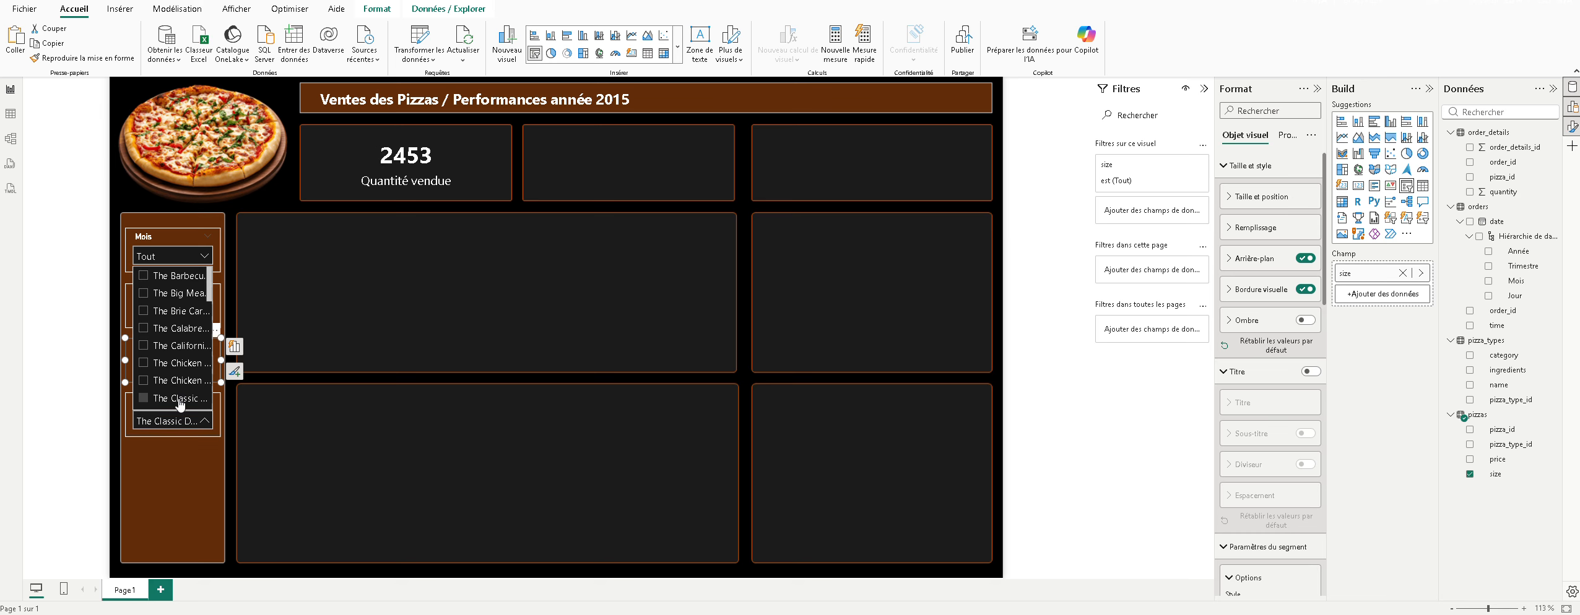
click(180, 401)
click(188, 453)
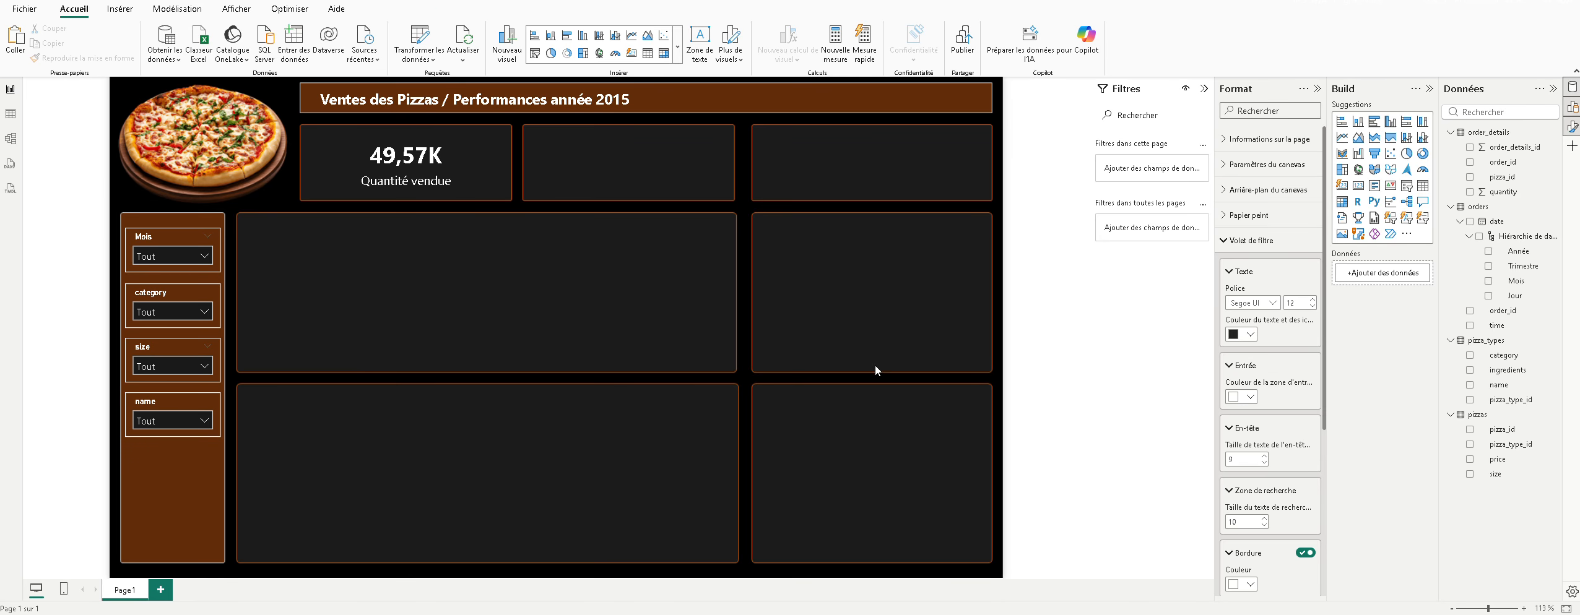
click(450, 184)
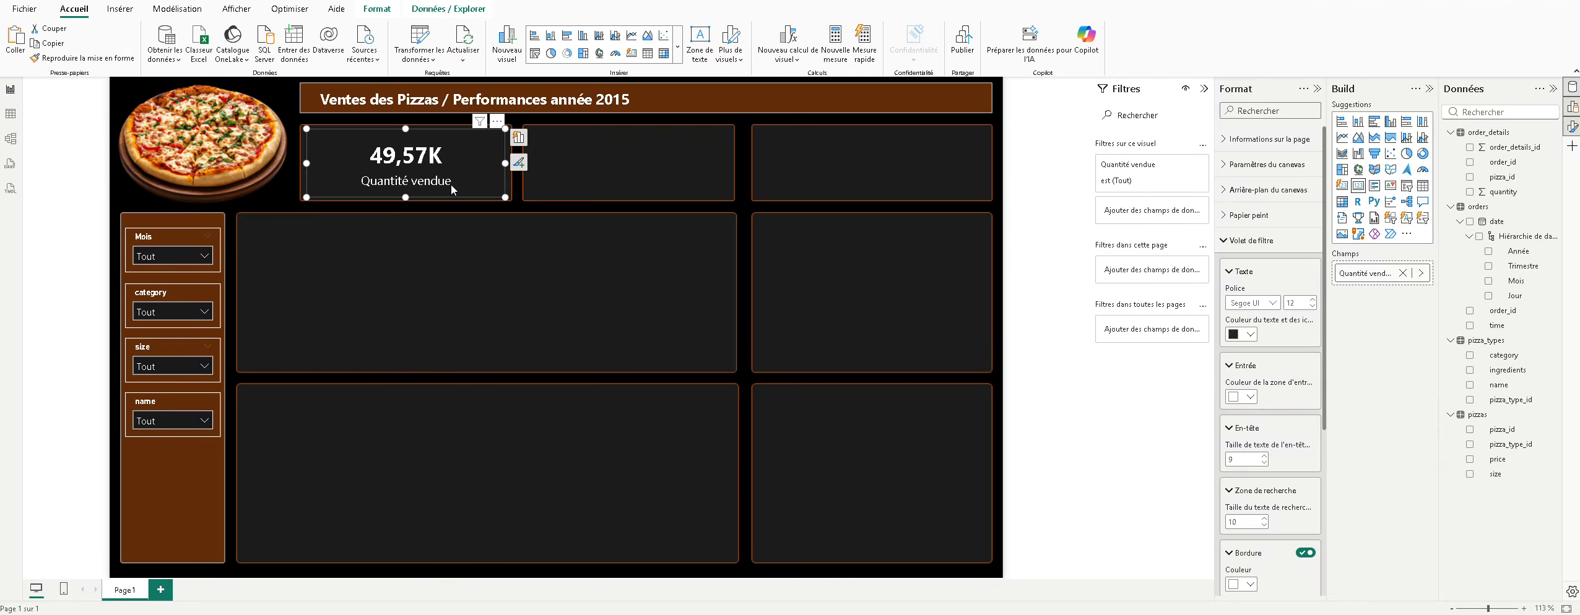
Step: Duplicate the Quantité vendue card into the middle KPI frame and replace its field with price from the pizzas table
drag(451, 184, 668, 174)
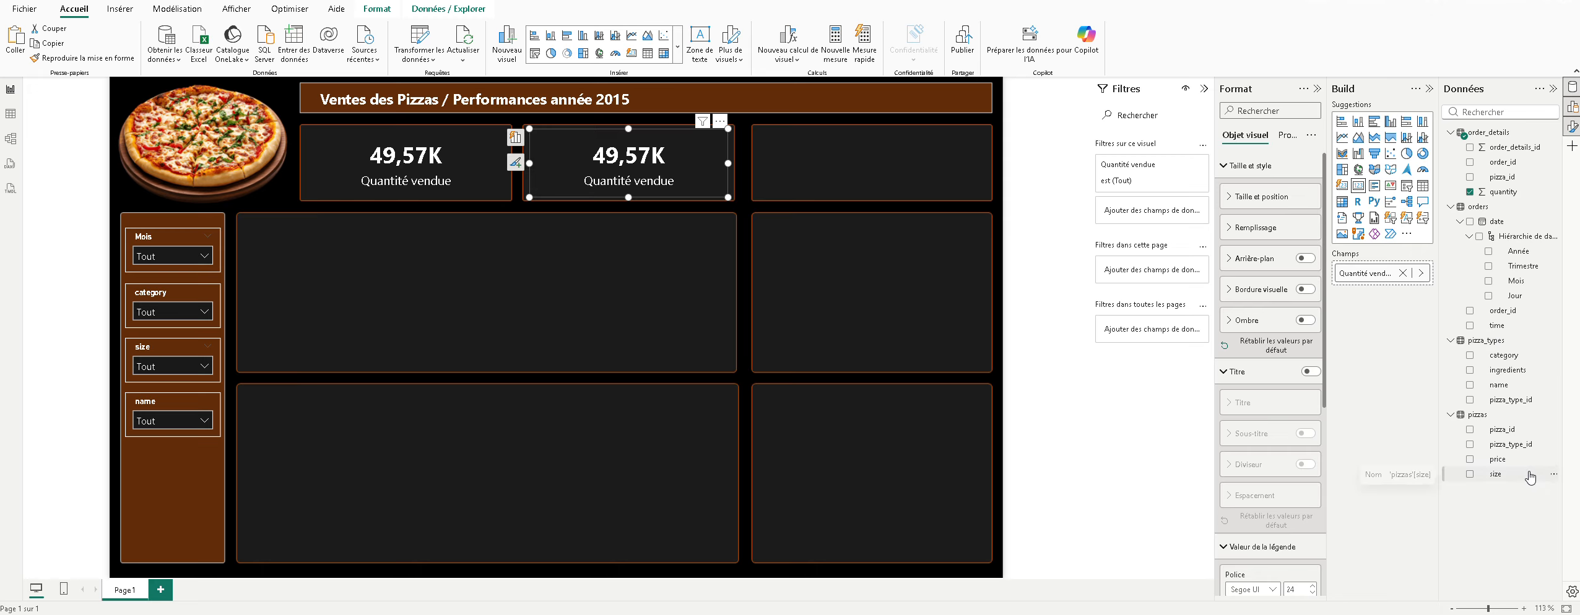
click(1402, 274)
drag(1498, 459, 1398, 288)
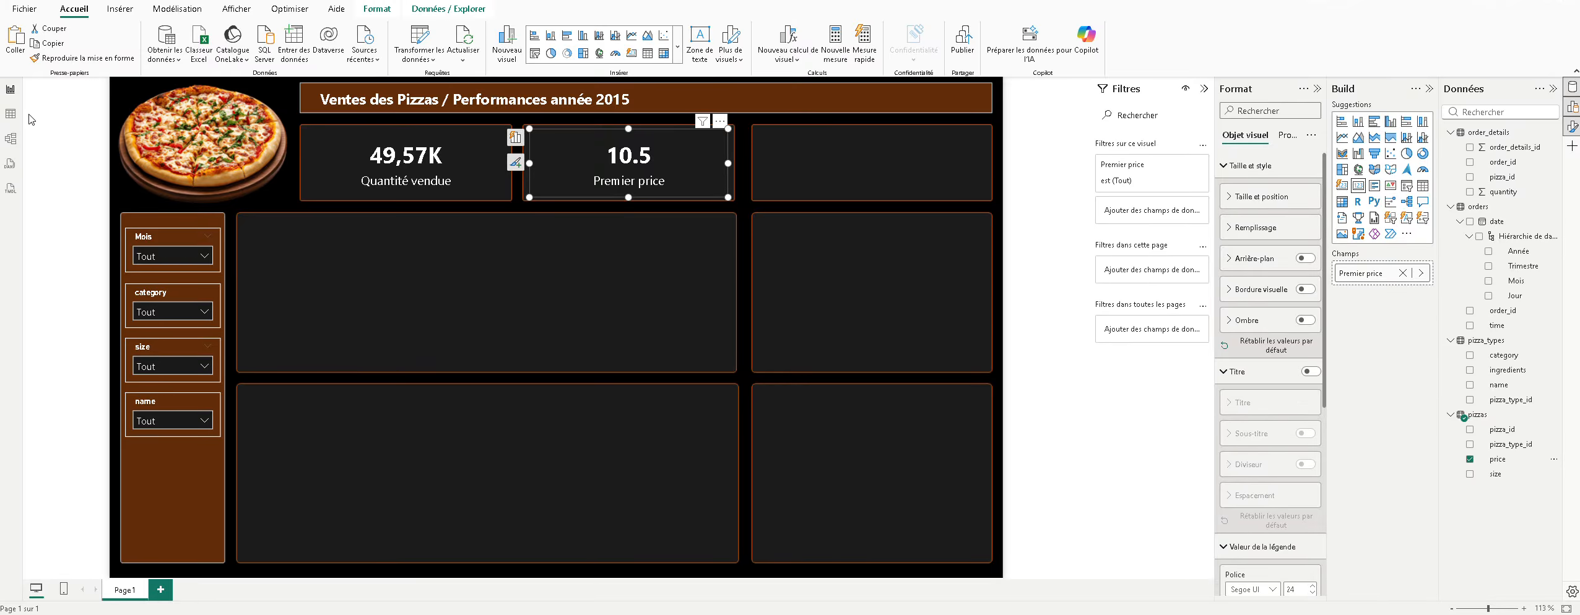
Step: Examine the price column of the pizzas table in the table view, including its data type and available column commands
click(10, 113)
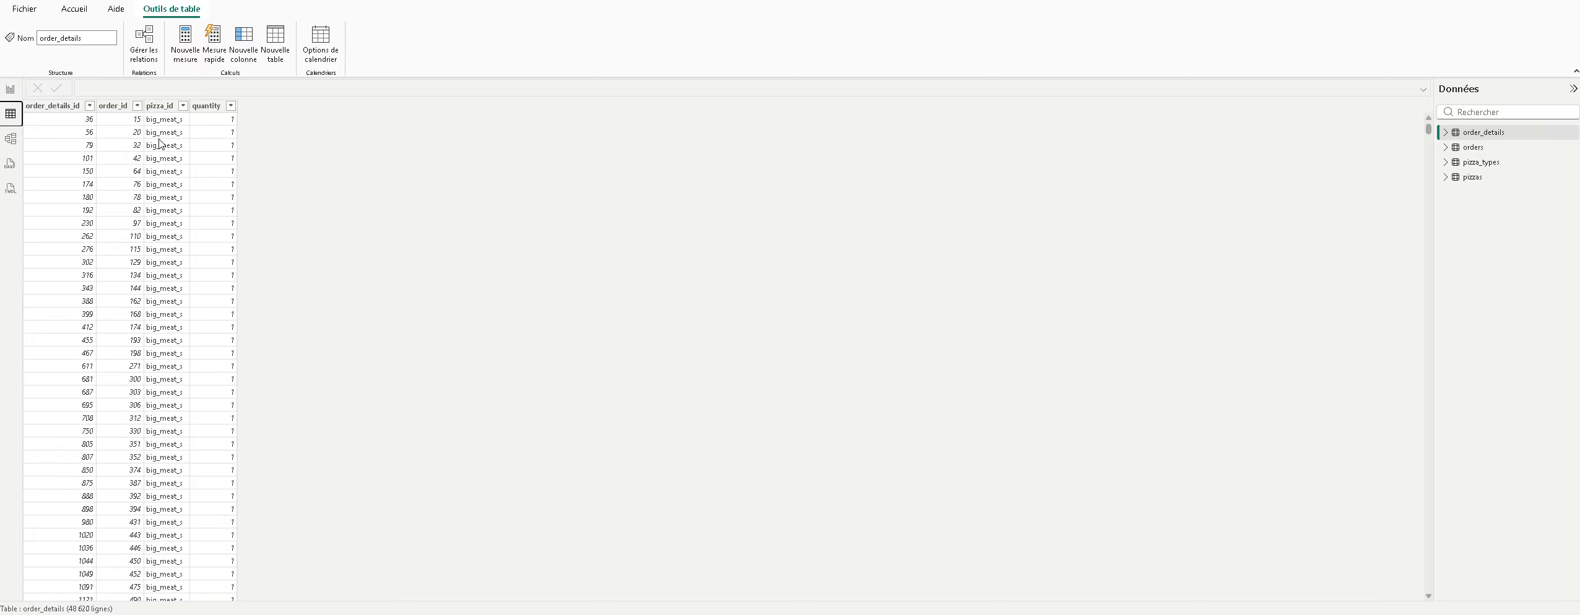
click(1466, 177)
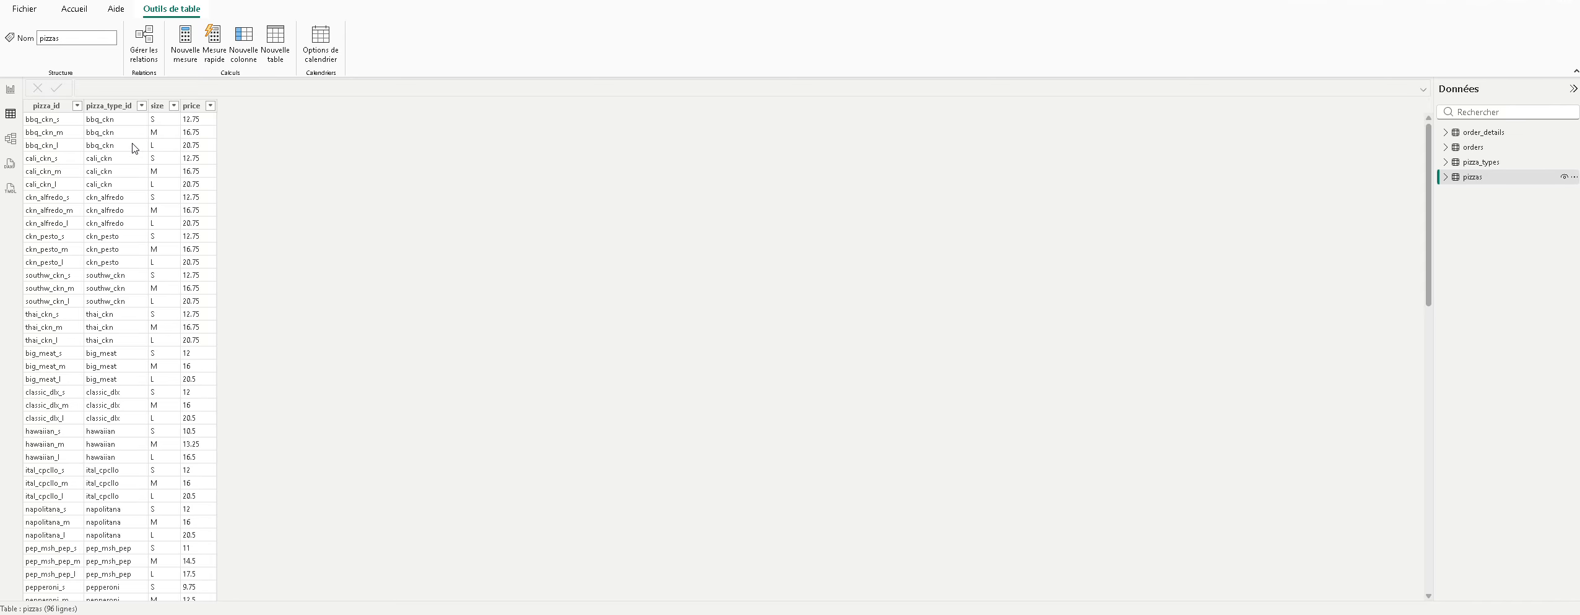
click(192, 120)
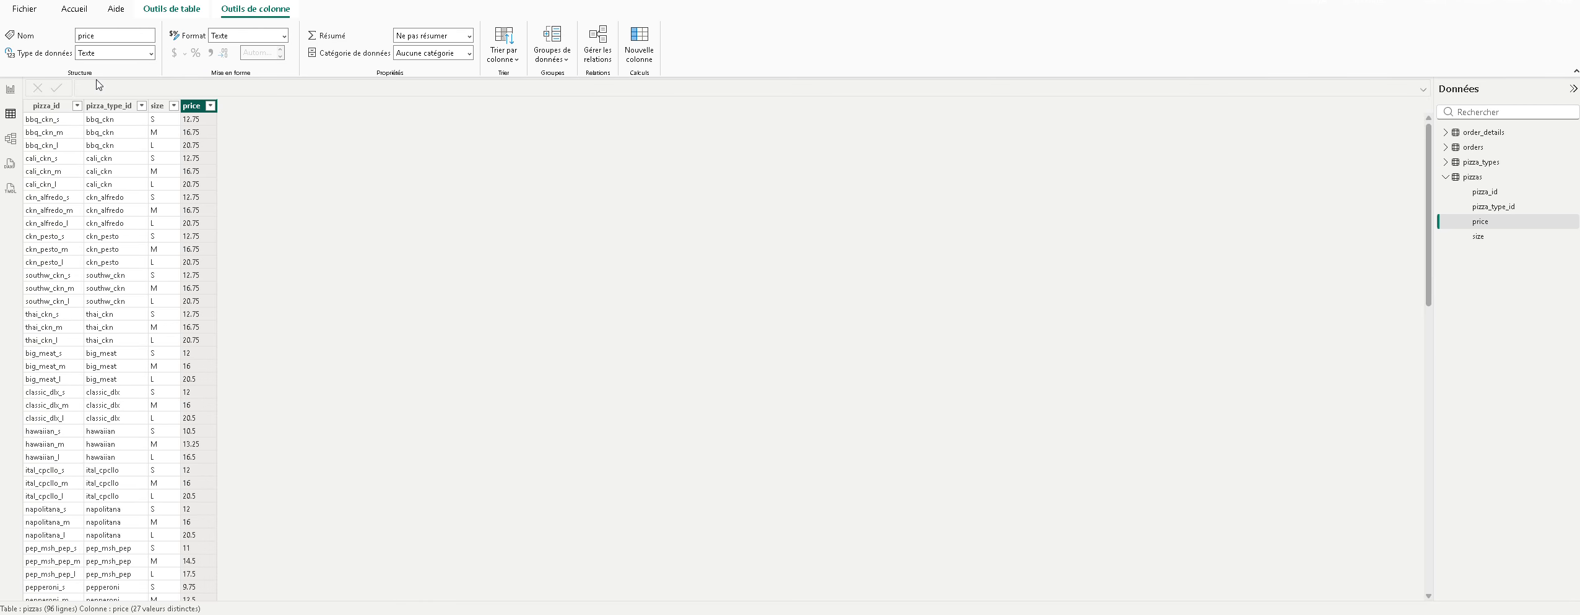
right_click(194, 110)
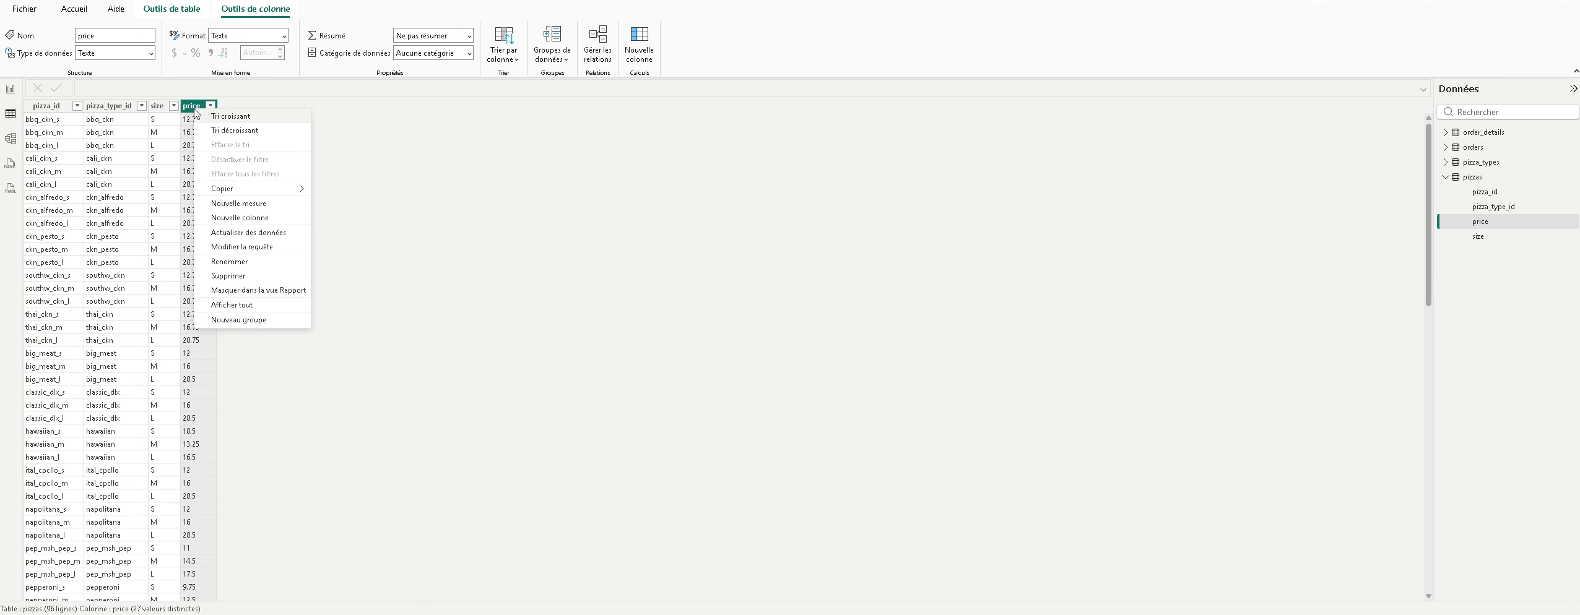
click(192, 104)
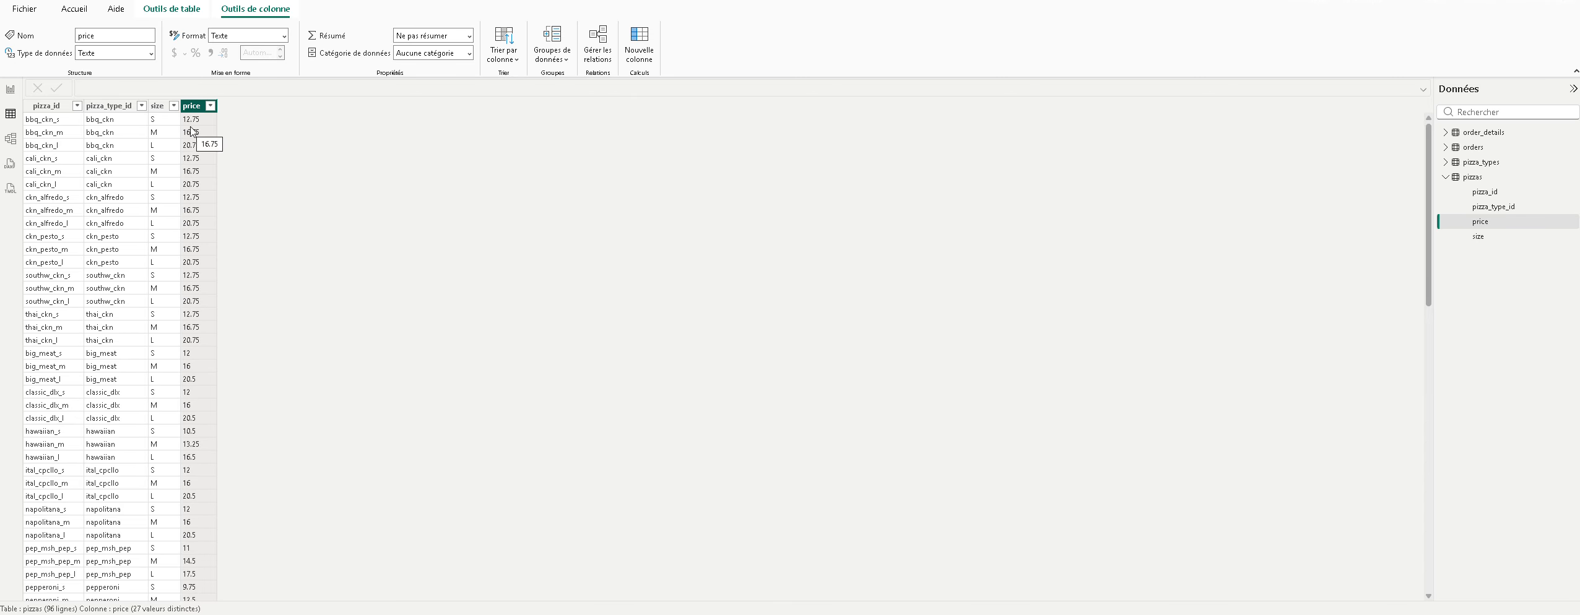
right_click(194, 107)
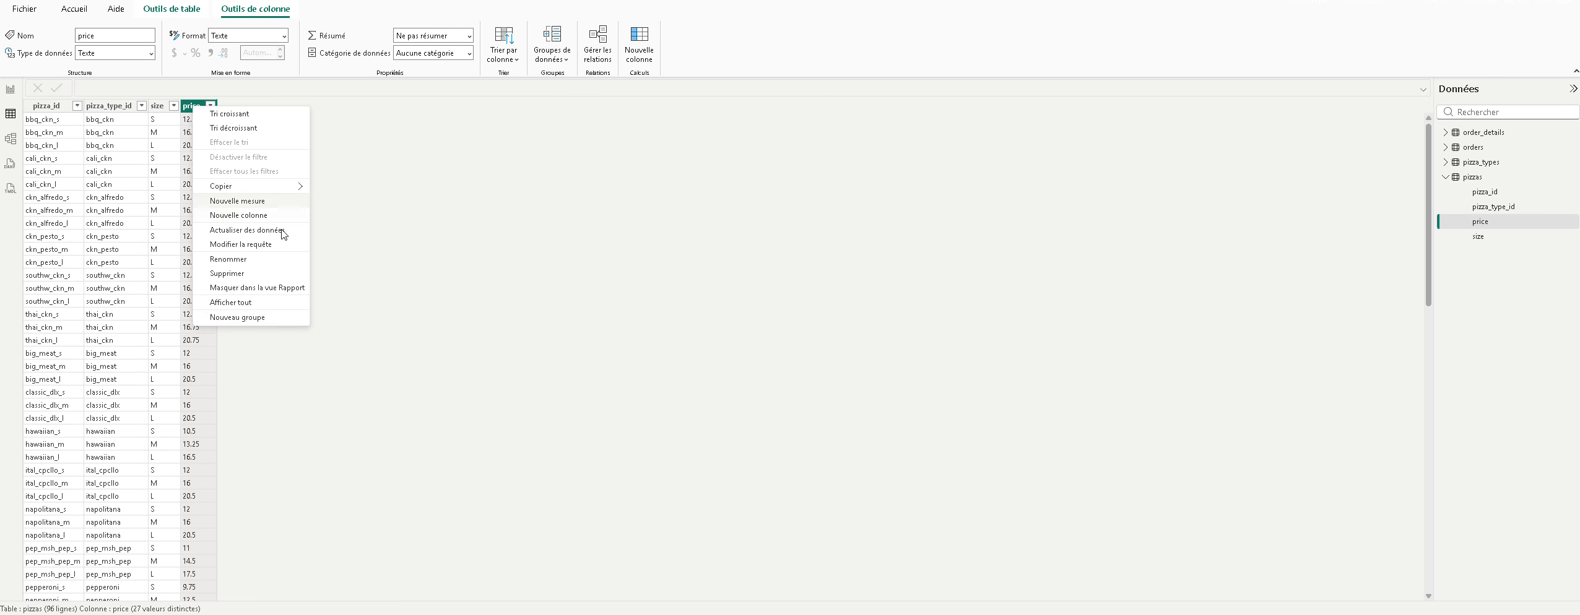
click(191, 109)
click(159, 17)
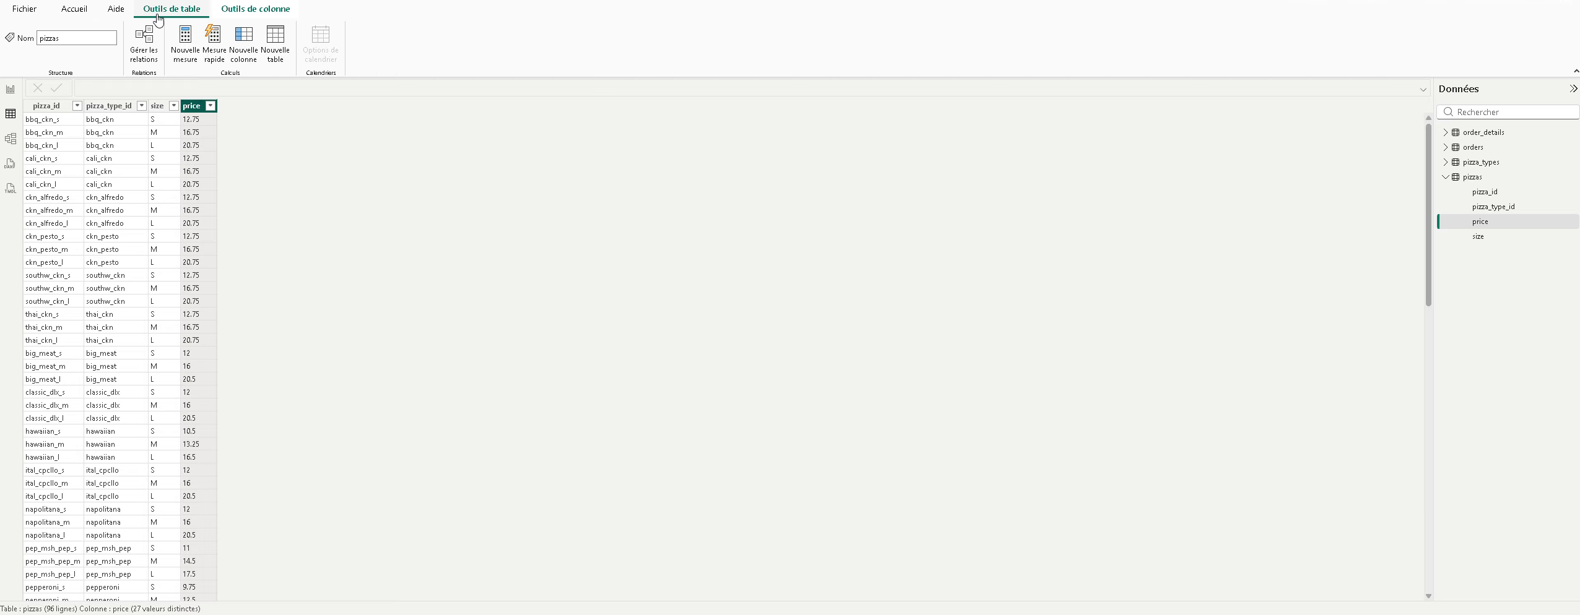
click(115, 10)
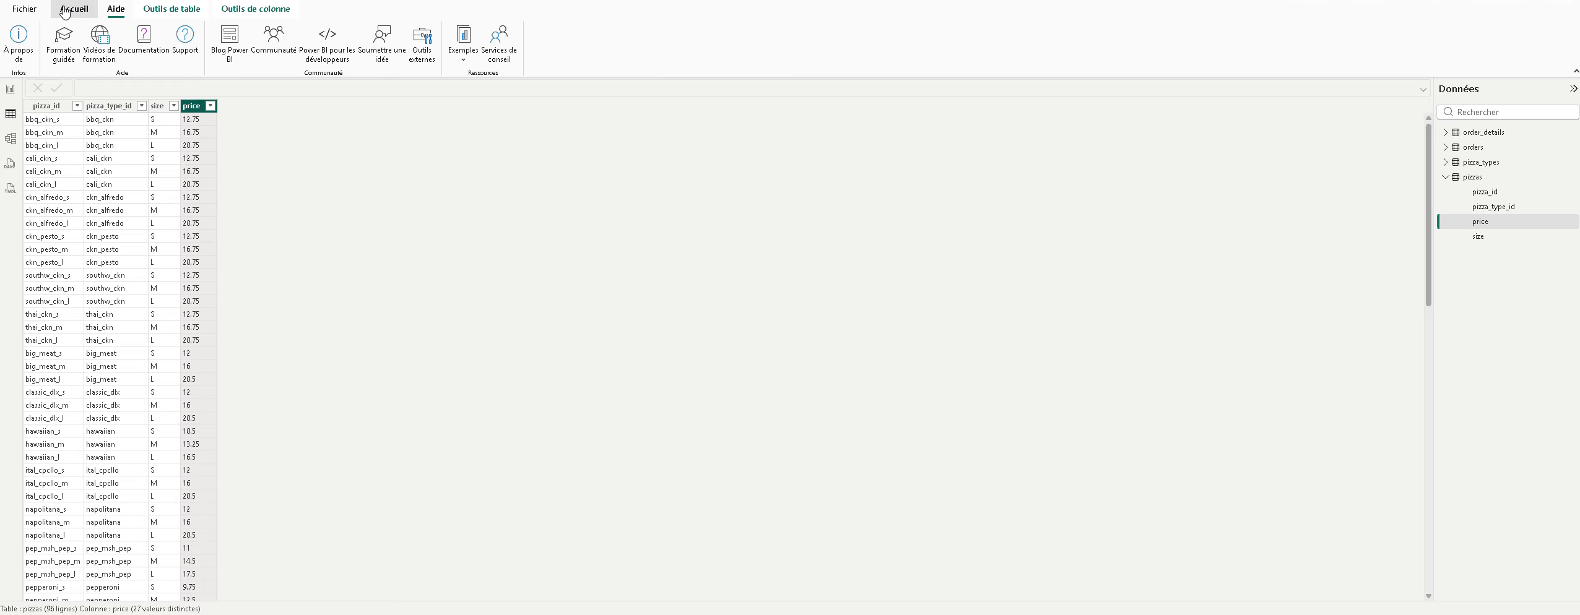
click(69, 10)
click(11, 91)
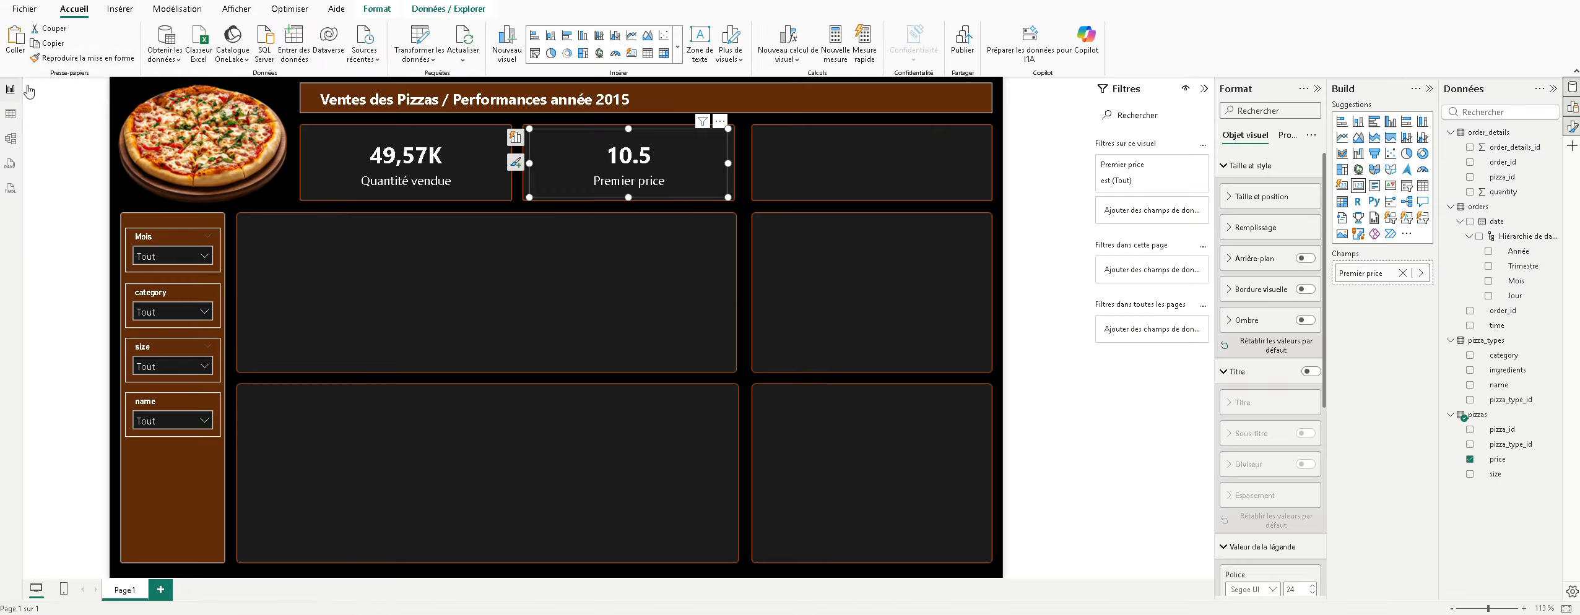
click(196, 12)
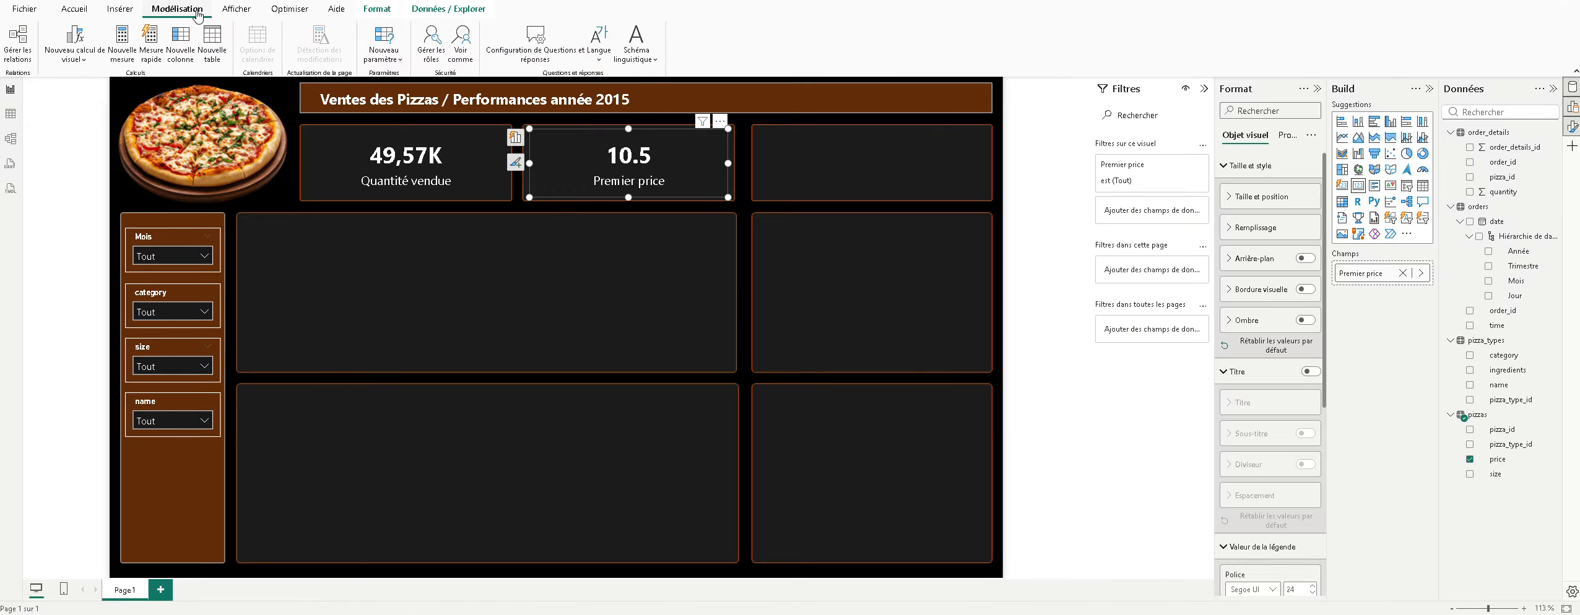
click(87, 10)
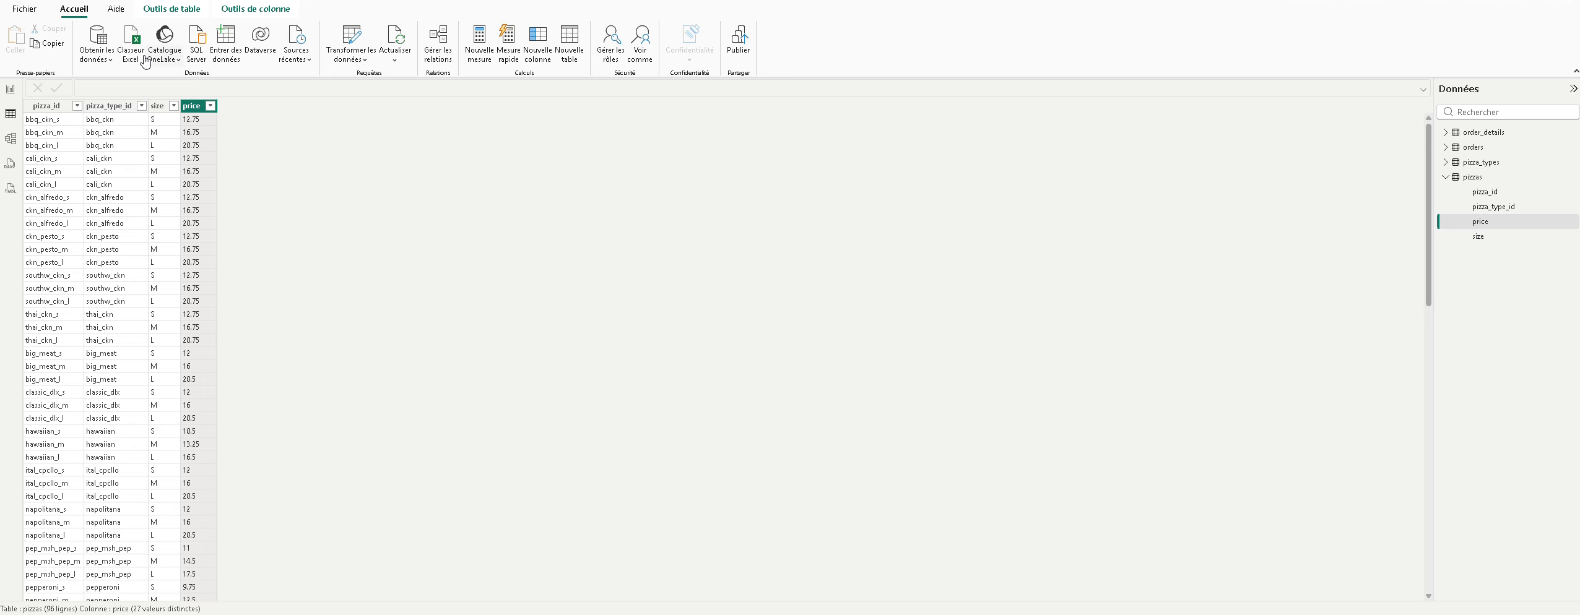
Step: Open the pizzas query in the Power Query Editor and replace "." with "," in the price column
click(354, 65)
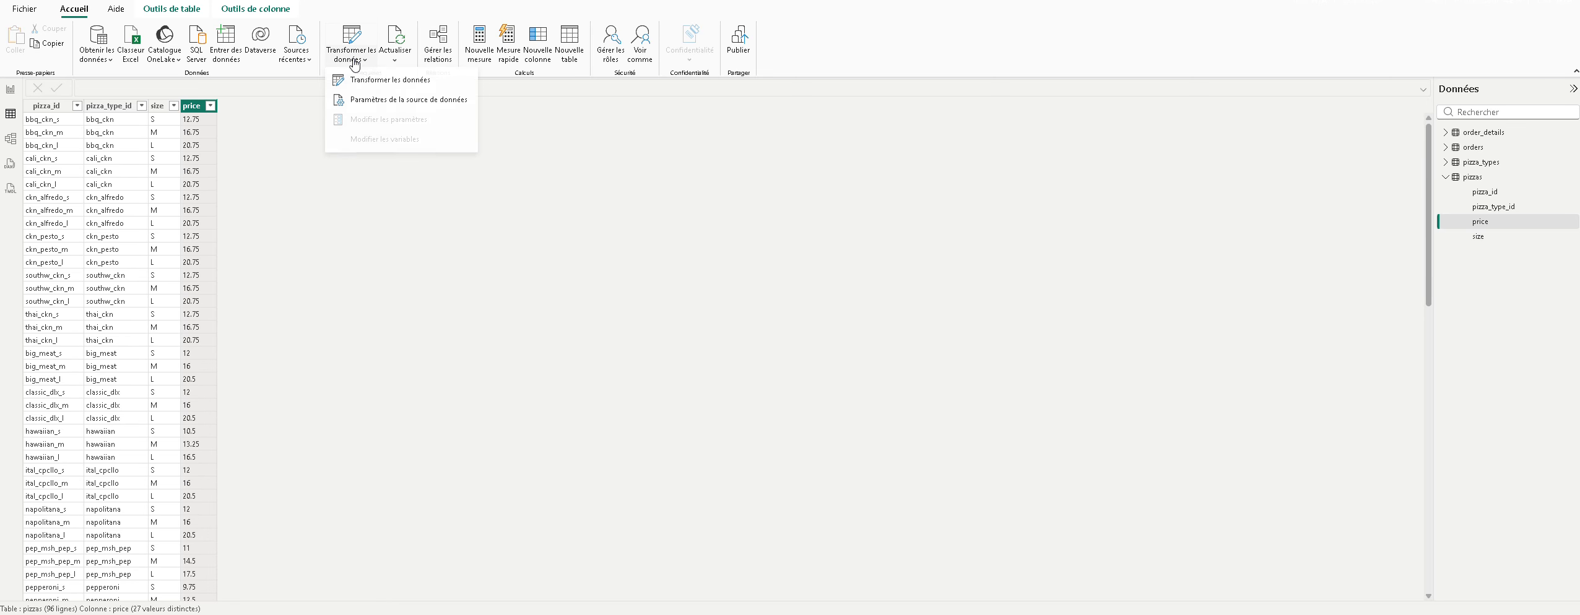
click(369, 80)
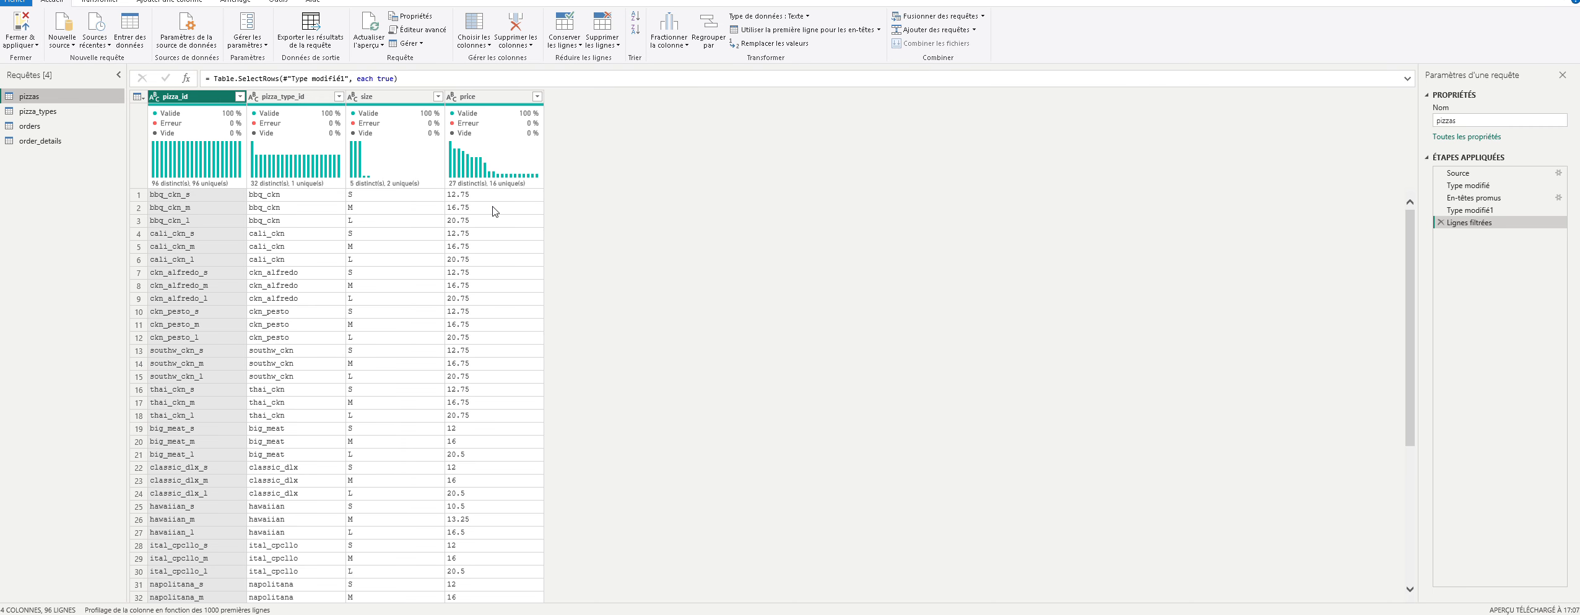
click(494, 99)
right_click(493, 101)
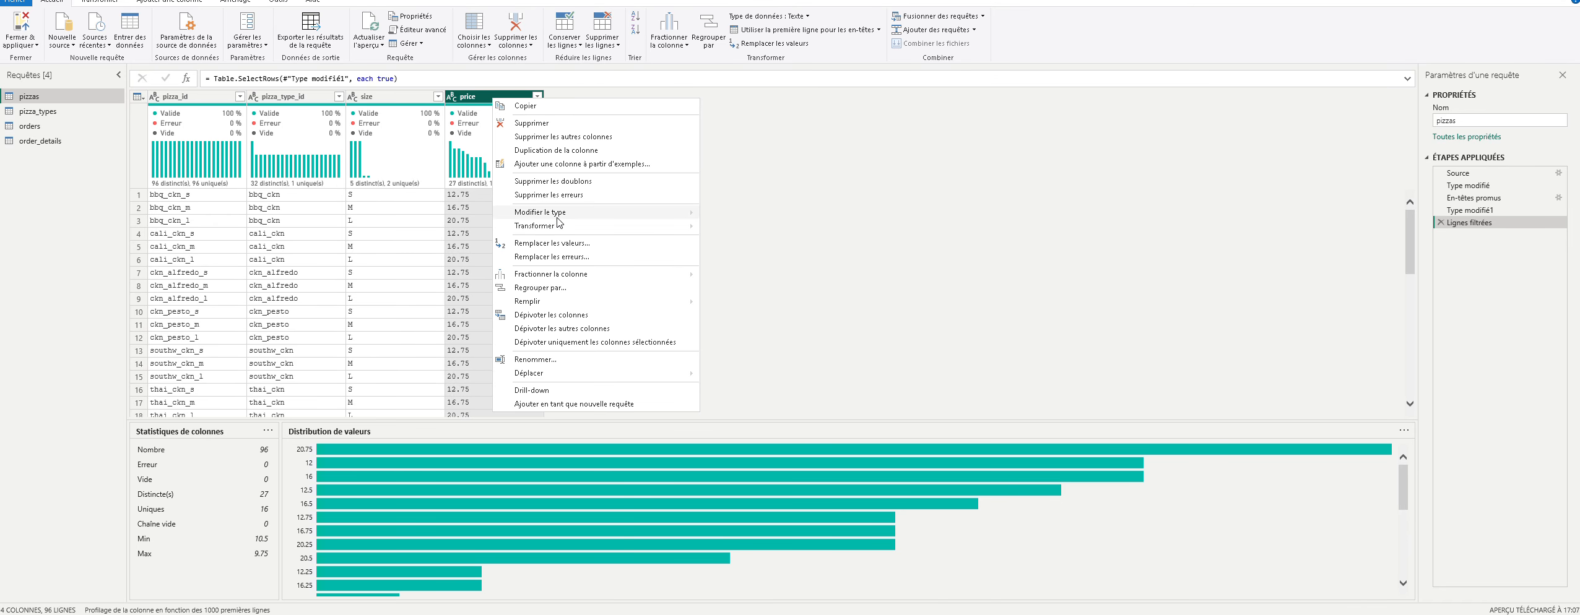
click(590, 243)
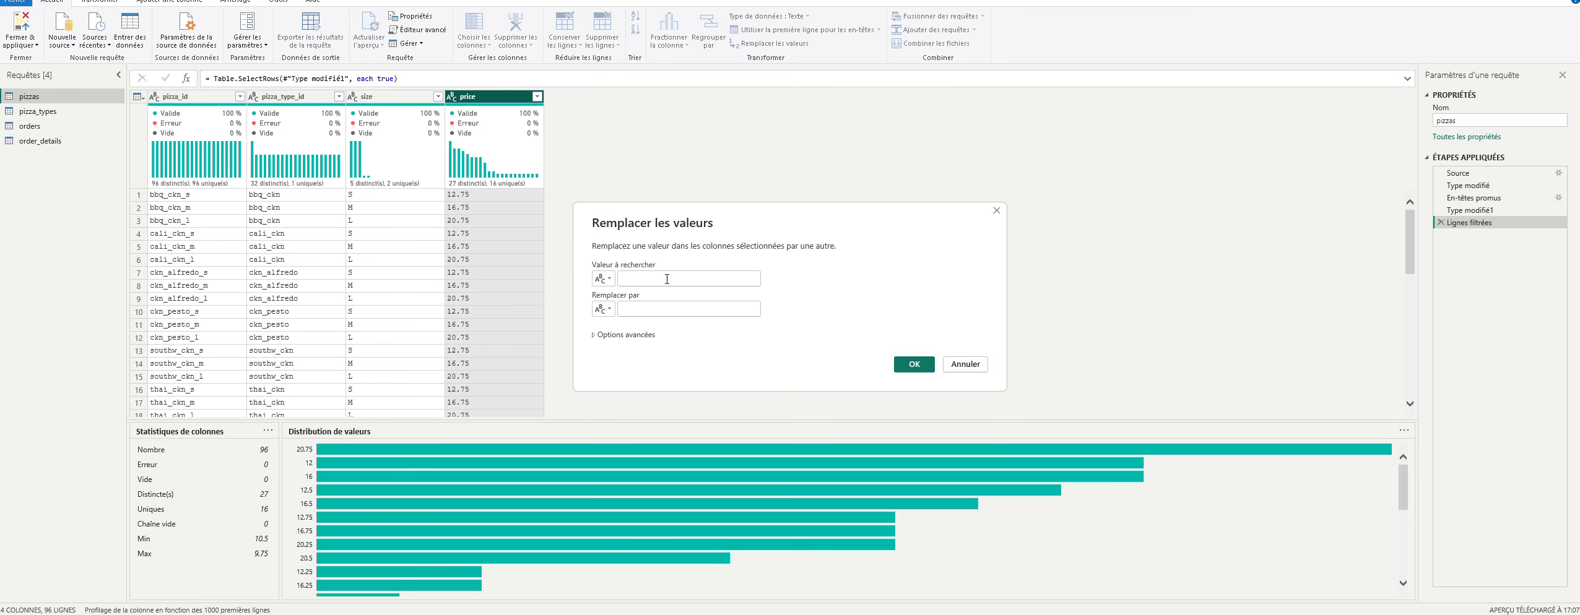
click(667, 282)
click(668, 313)
text(,)
click(913, 364)
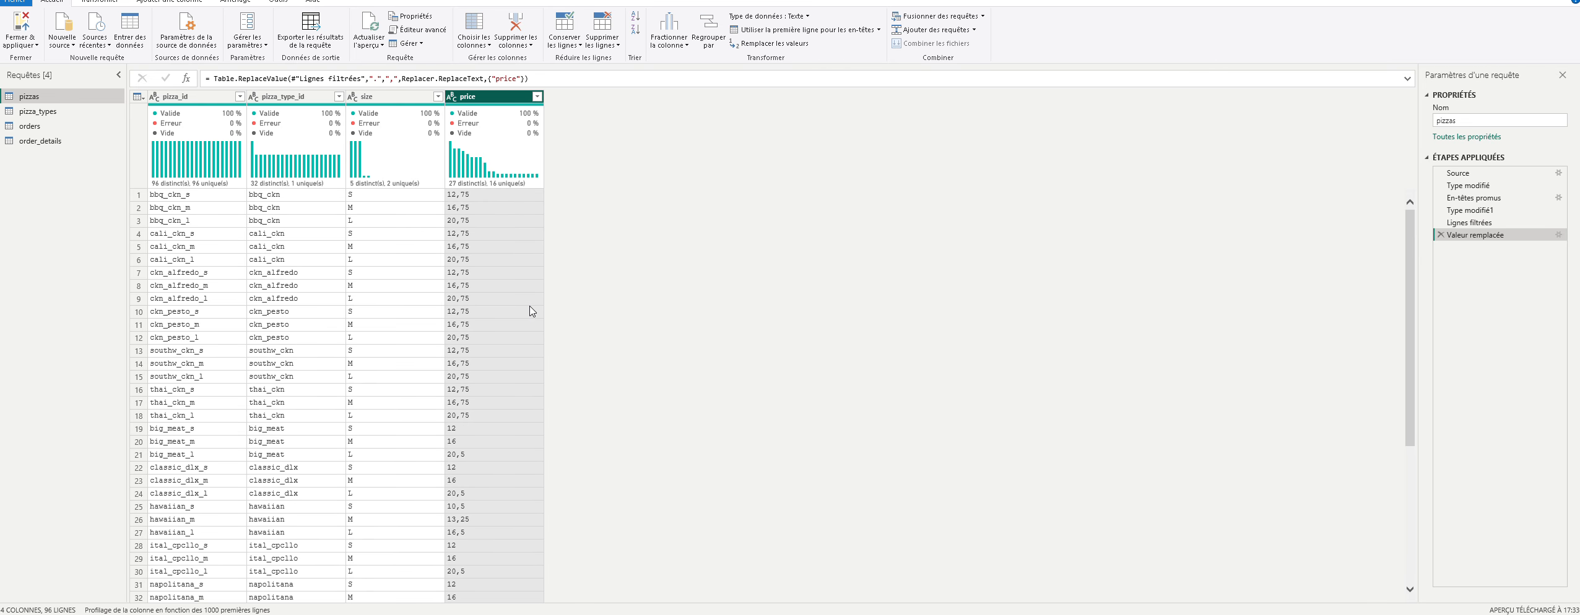
Step: Change the price column's type to Nombre décimal, then close the query editor and apply the changes
right_click(491, 101)
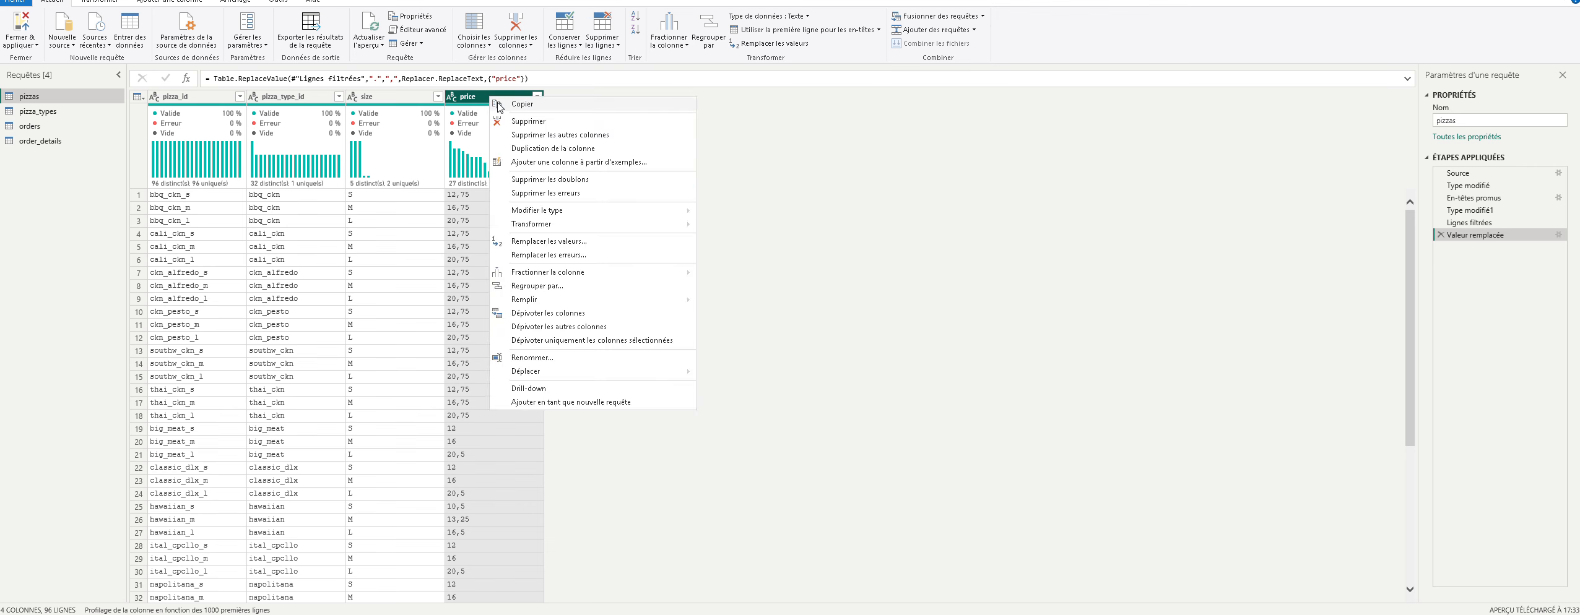
mouse_move(573, 212)
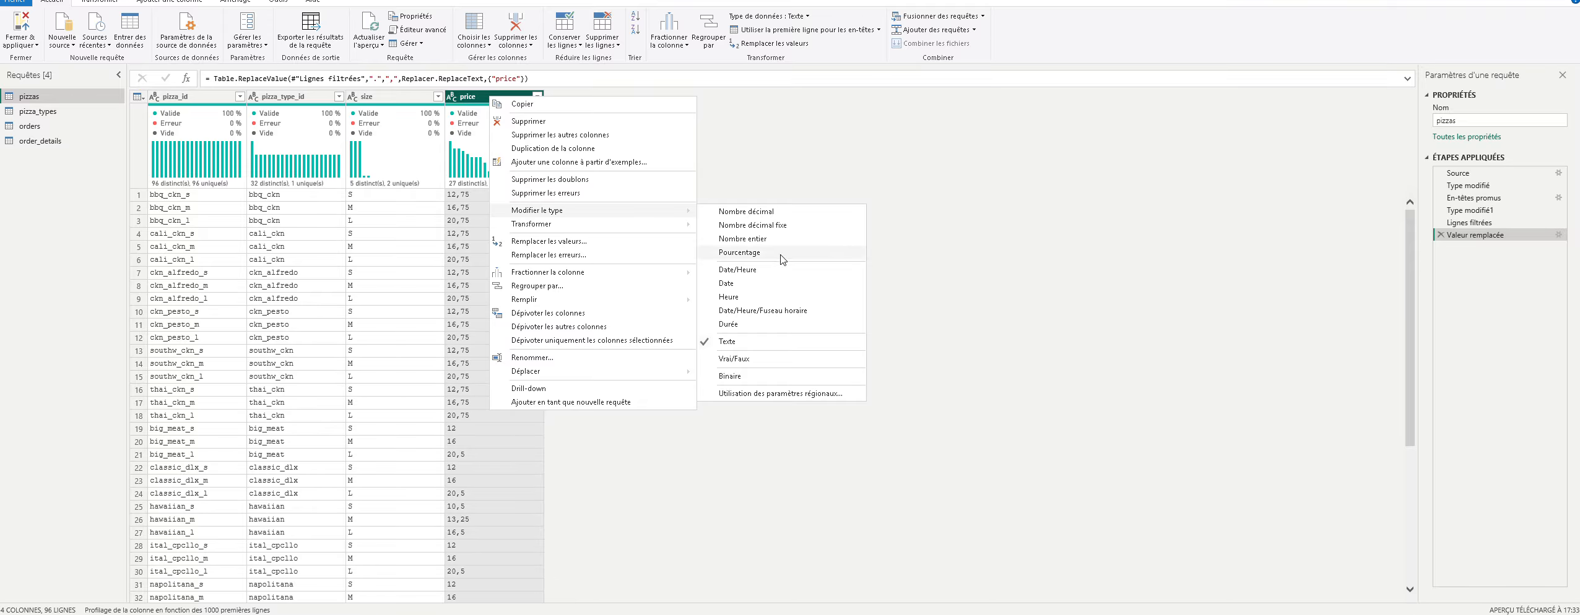
click(824, 216)
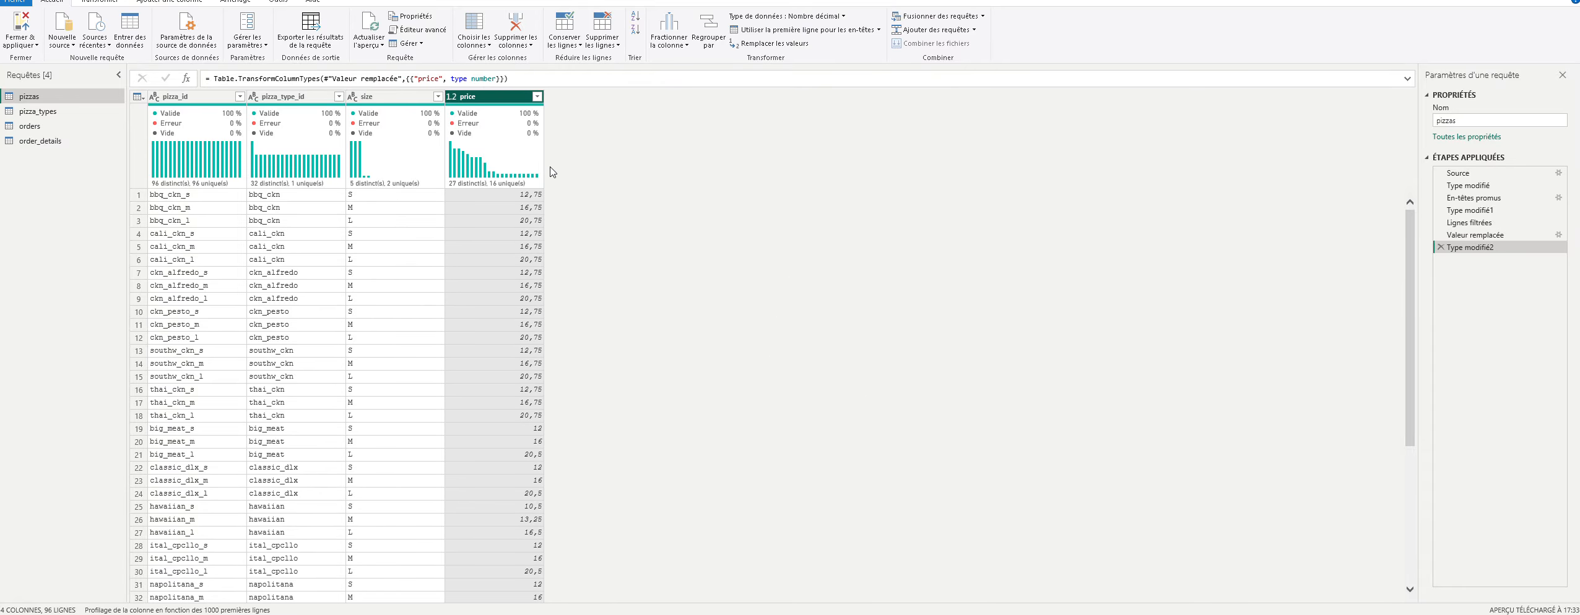
click(25, 43)
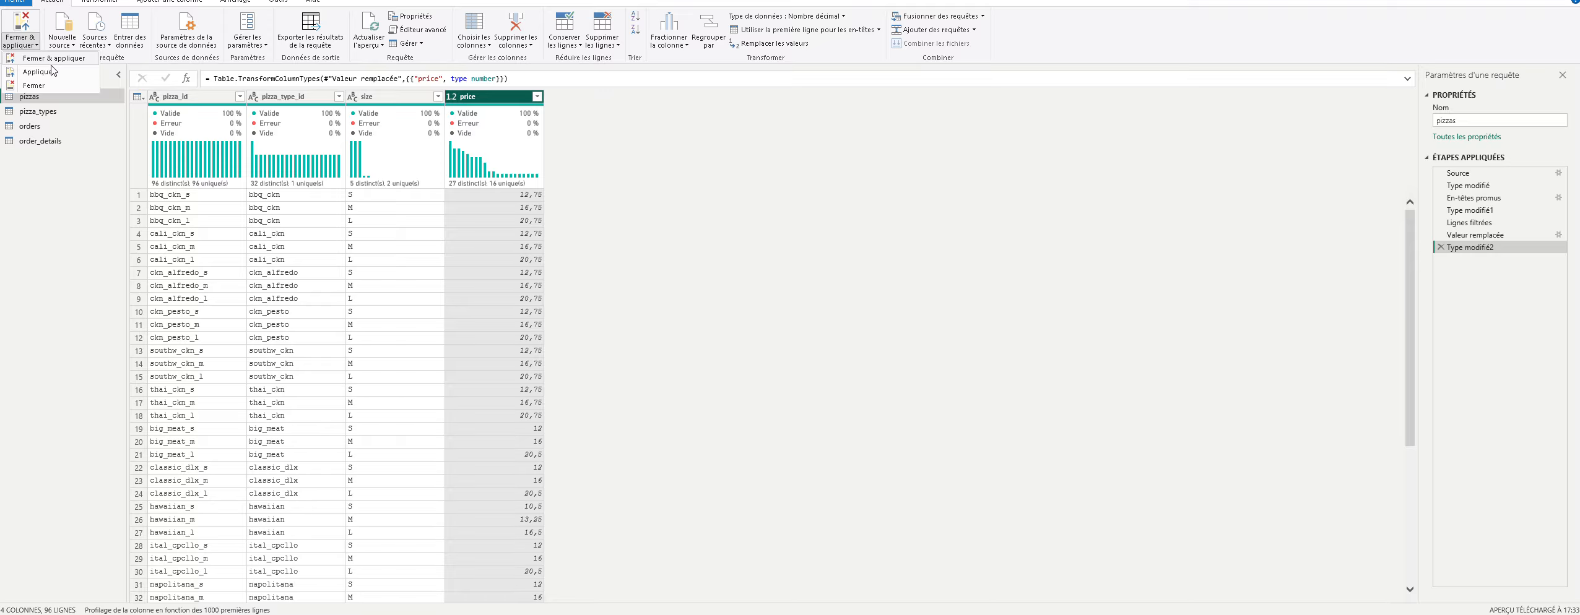
click(68, 58)
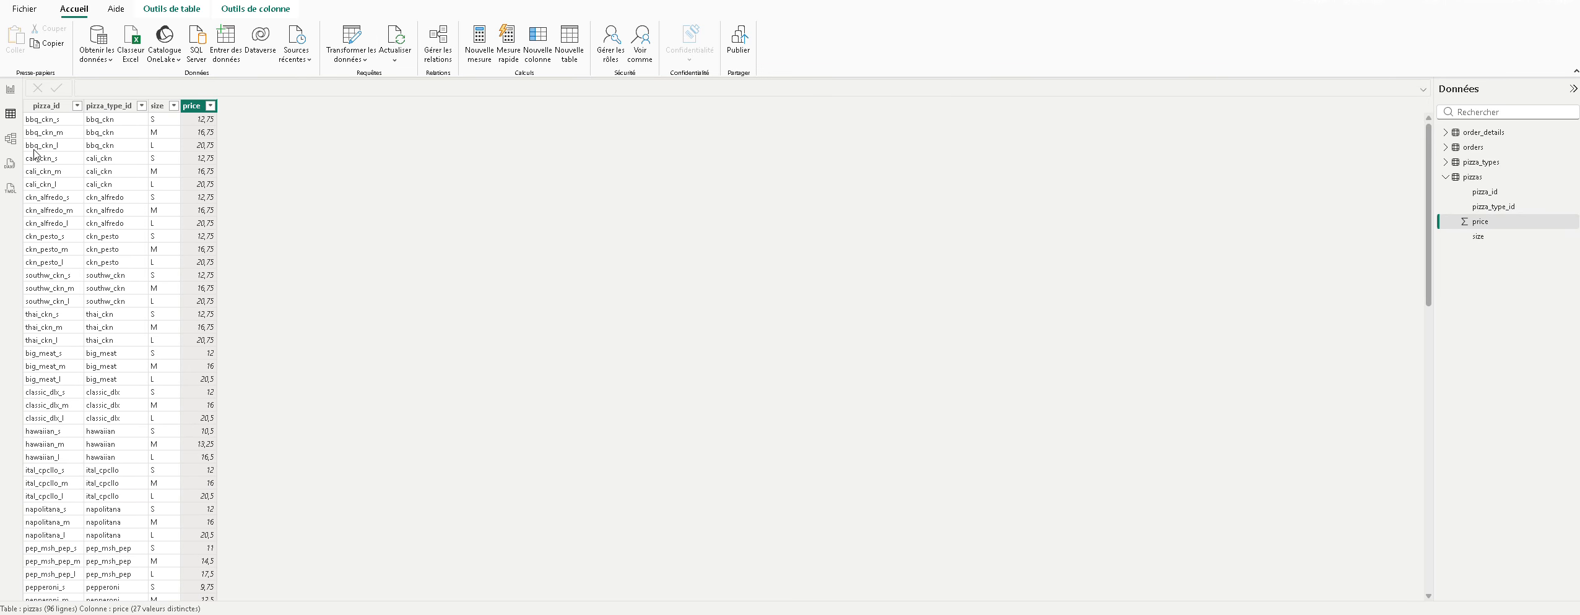
Step: Return to the report page and set the price card's summary to the average (Moyenne), keeping the card selected
click(11, 89)
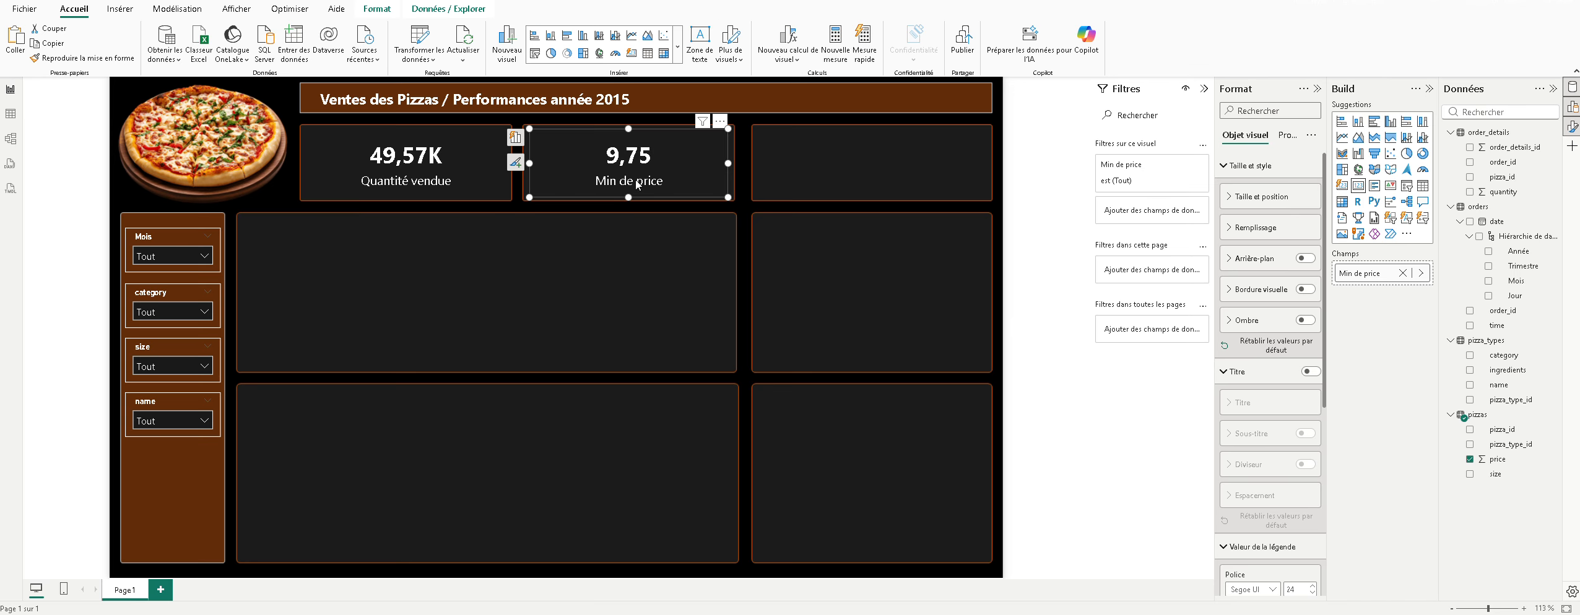
click(1418, 273)
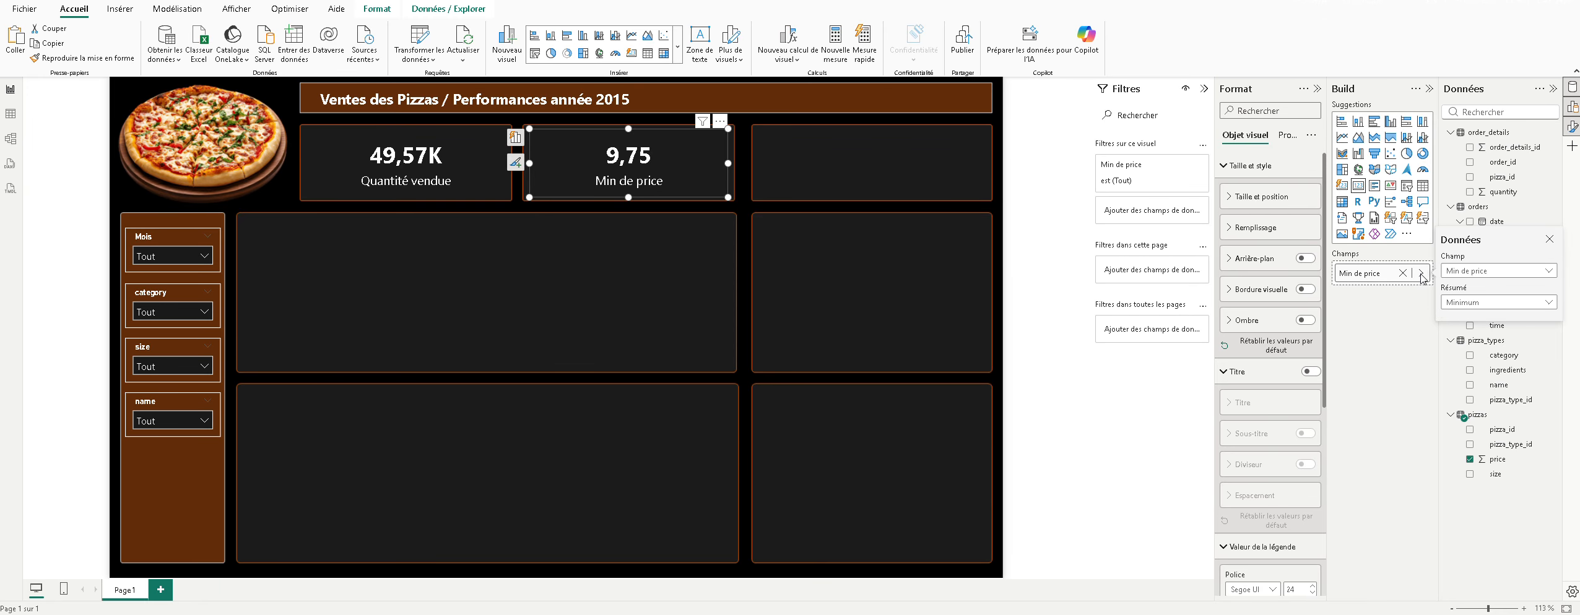
click(1546, 273)
click(1545, 273)
click(1546, 302)
click(1526, 340)
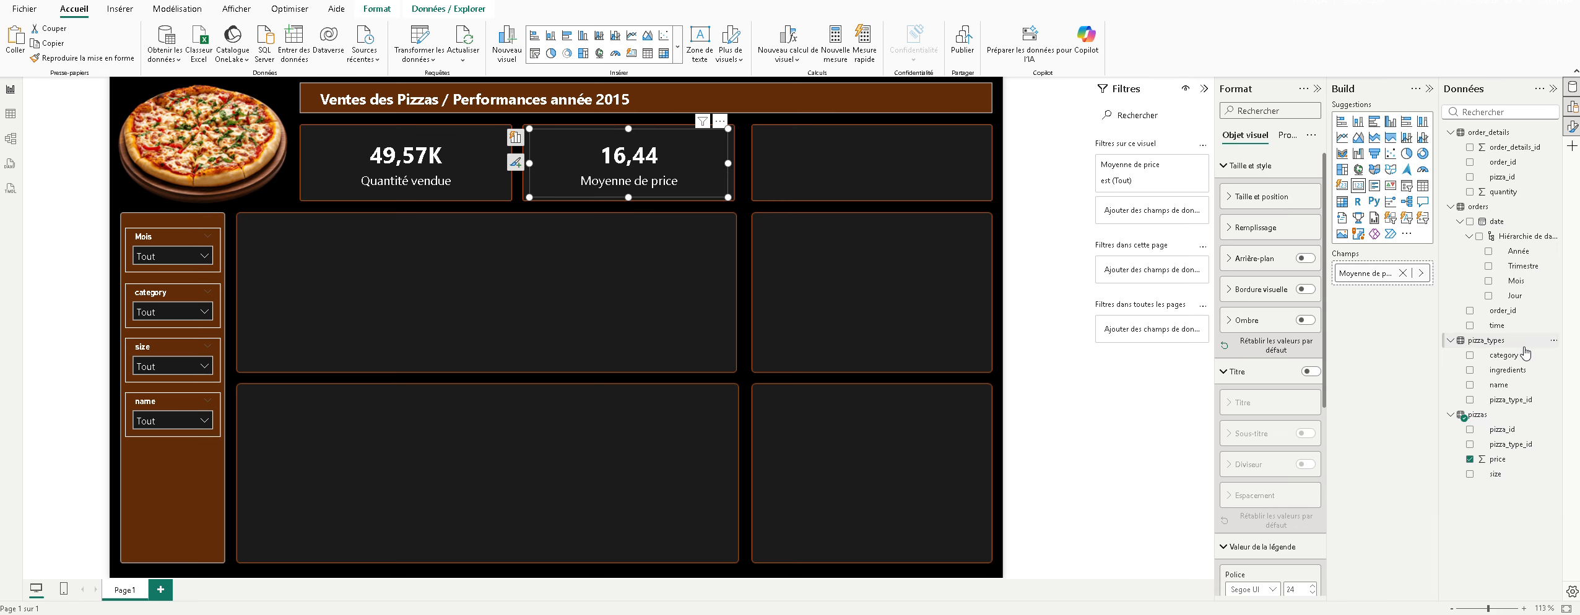
click(664, 253)
click(649, 187)
Step: Reopen the pizzas query in the Power Query Editor from the table view and select the price column
click(11, 114)
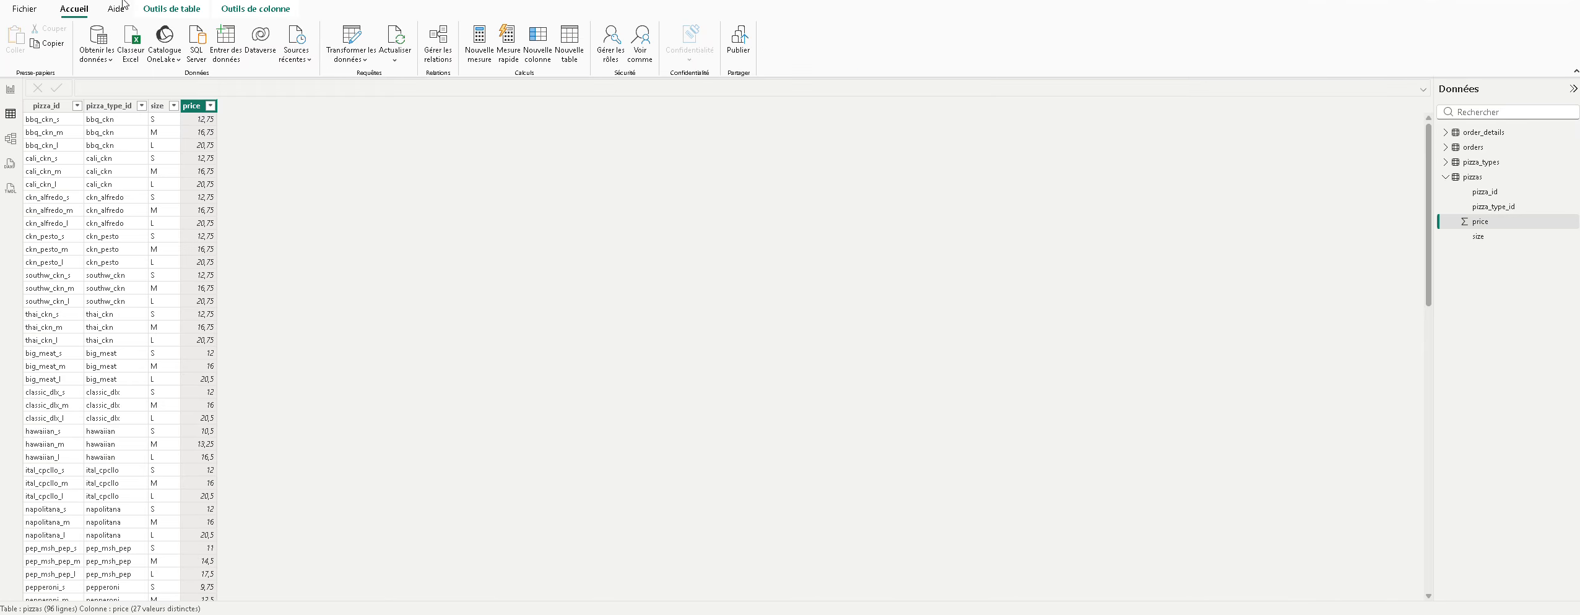
click(172, 9)
click(116, 9)
click(89, 17)
right_click(202, 107)
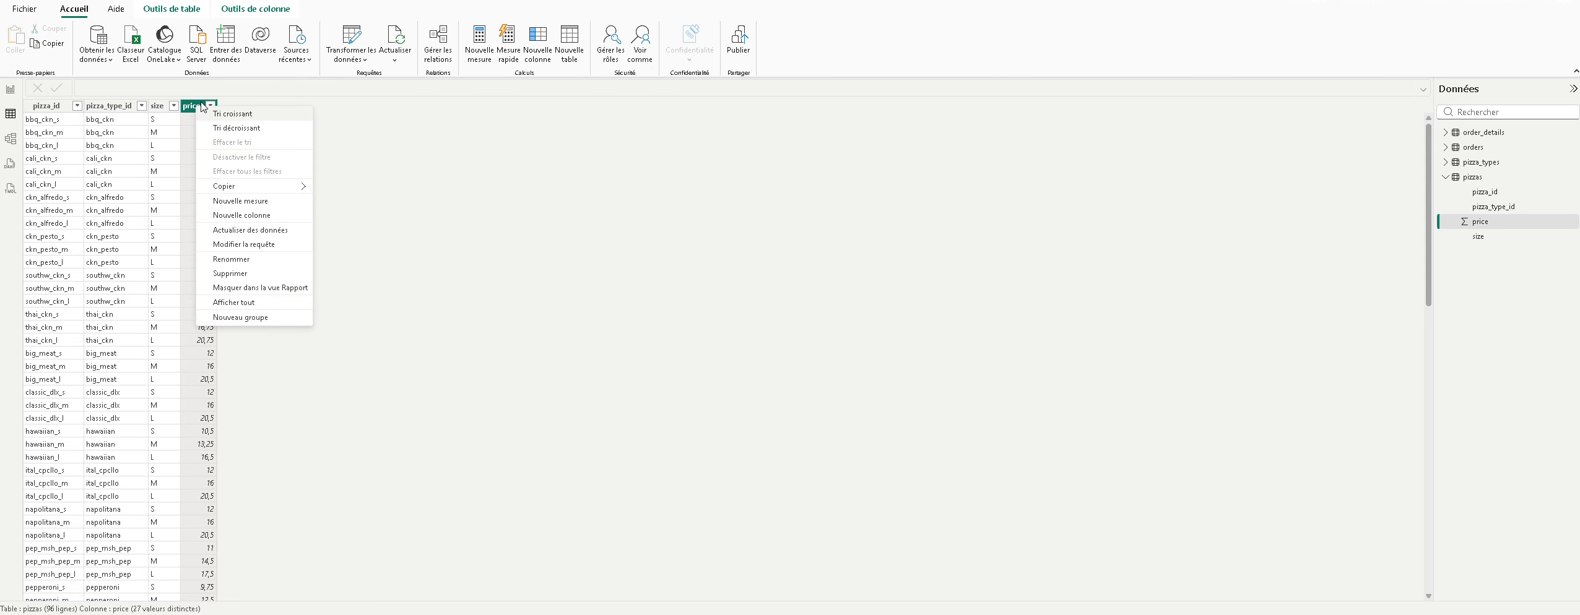
click(349, 65)
click(354, 80)
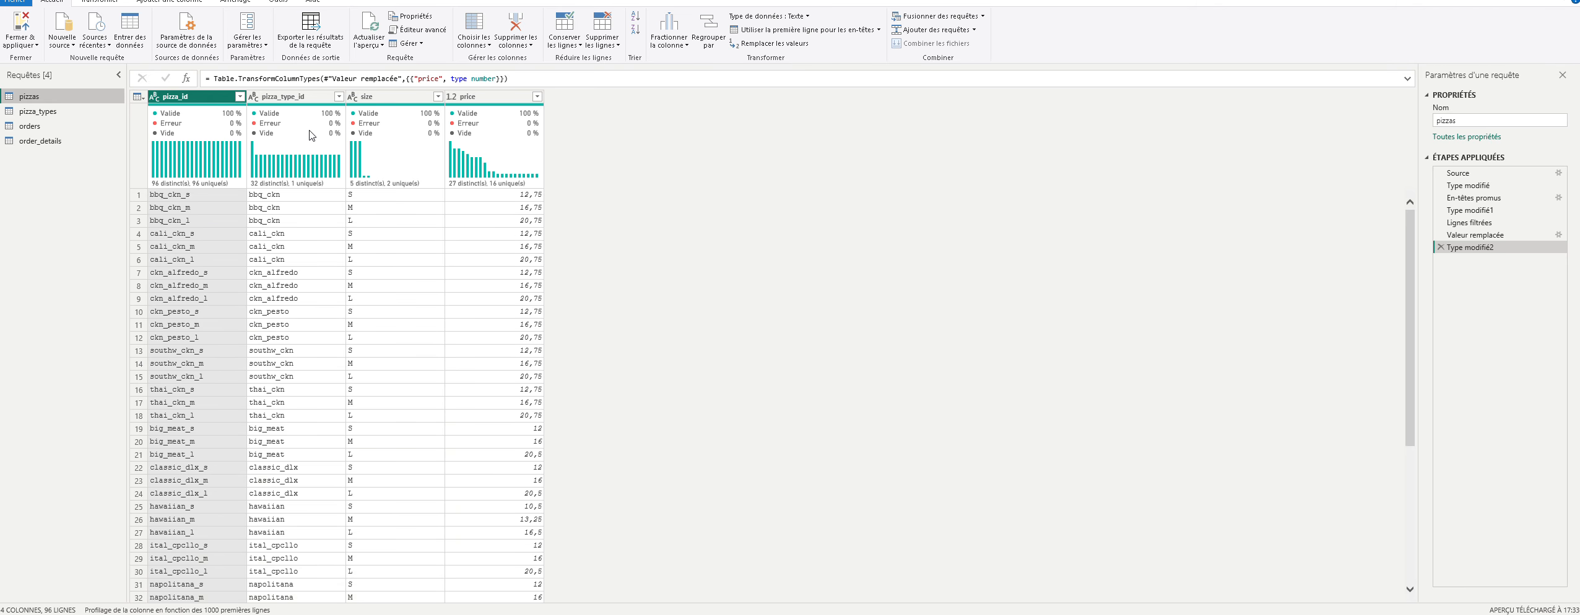
click(515, 105)
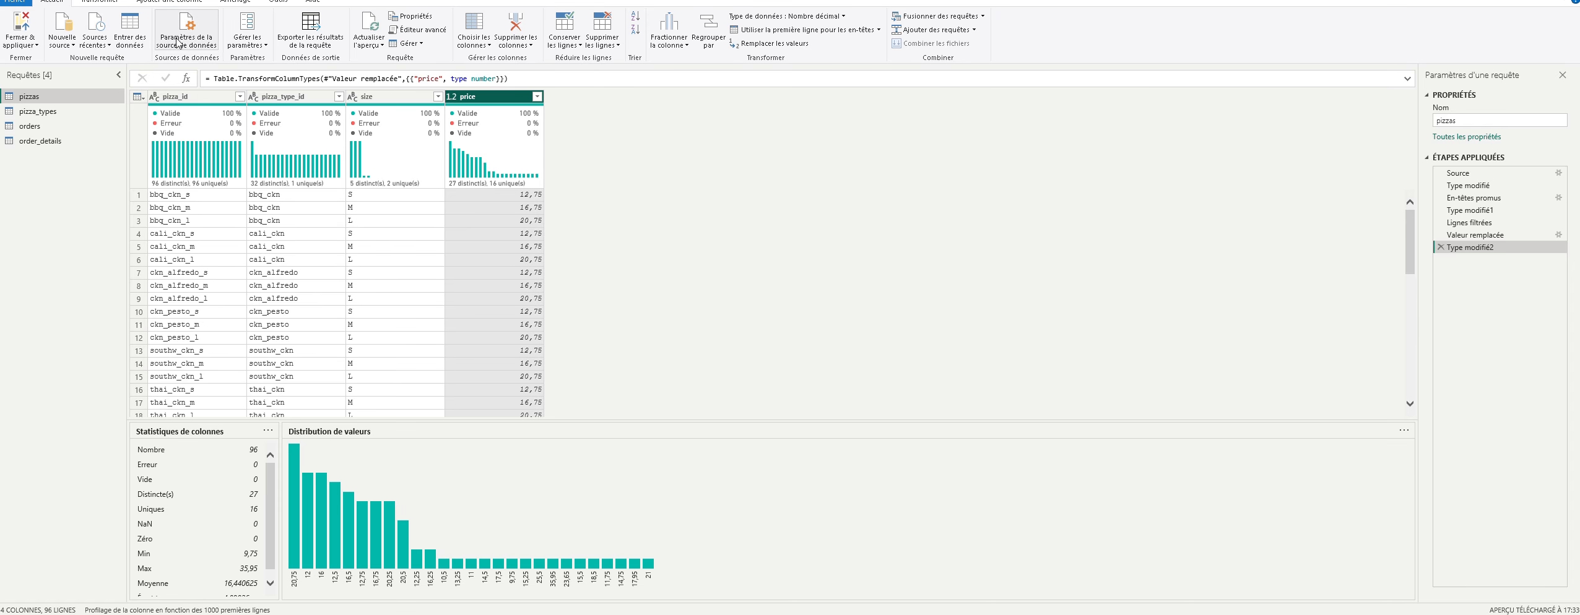
click(115, 2)
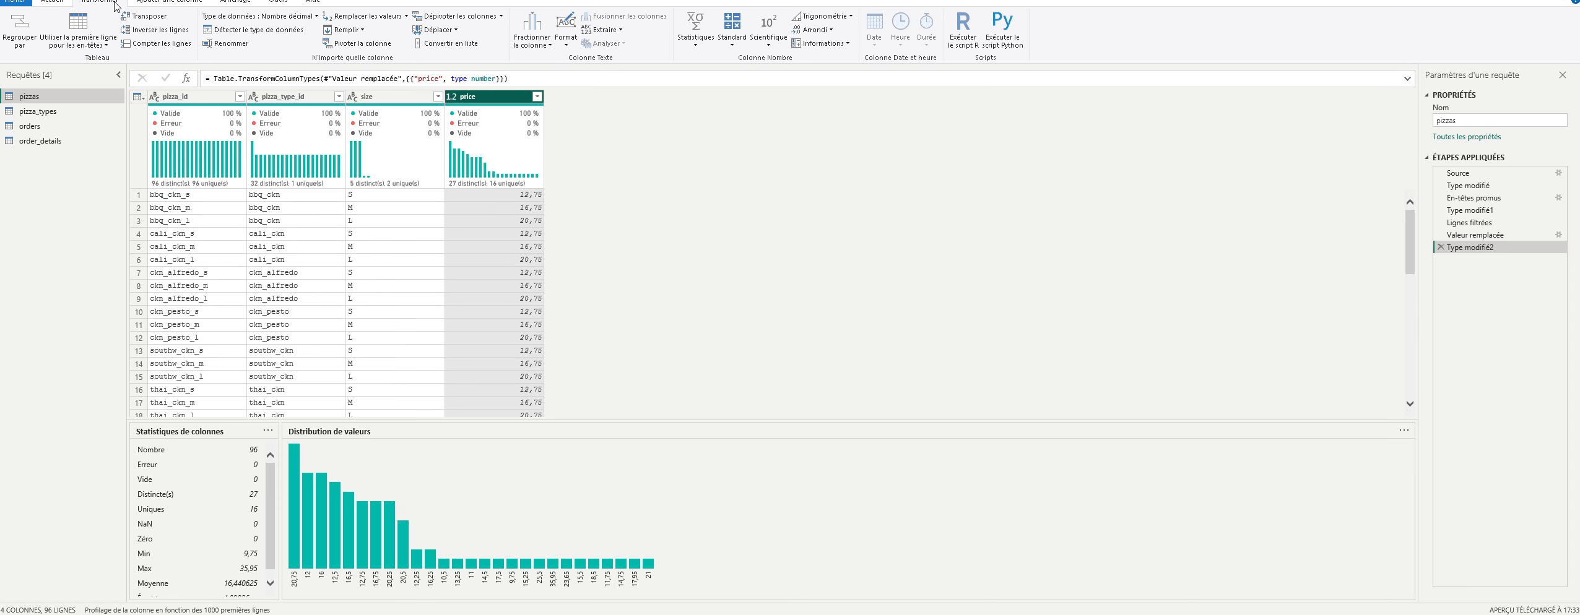
click(273, 2)
click(226, 3)
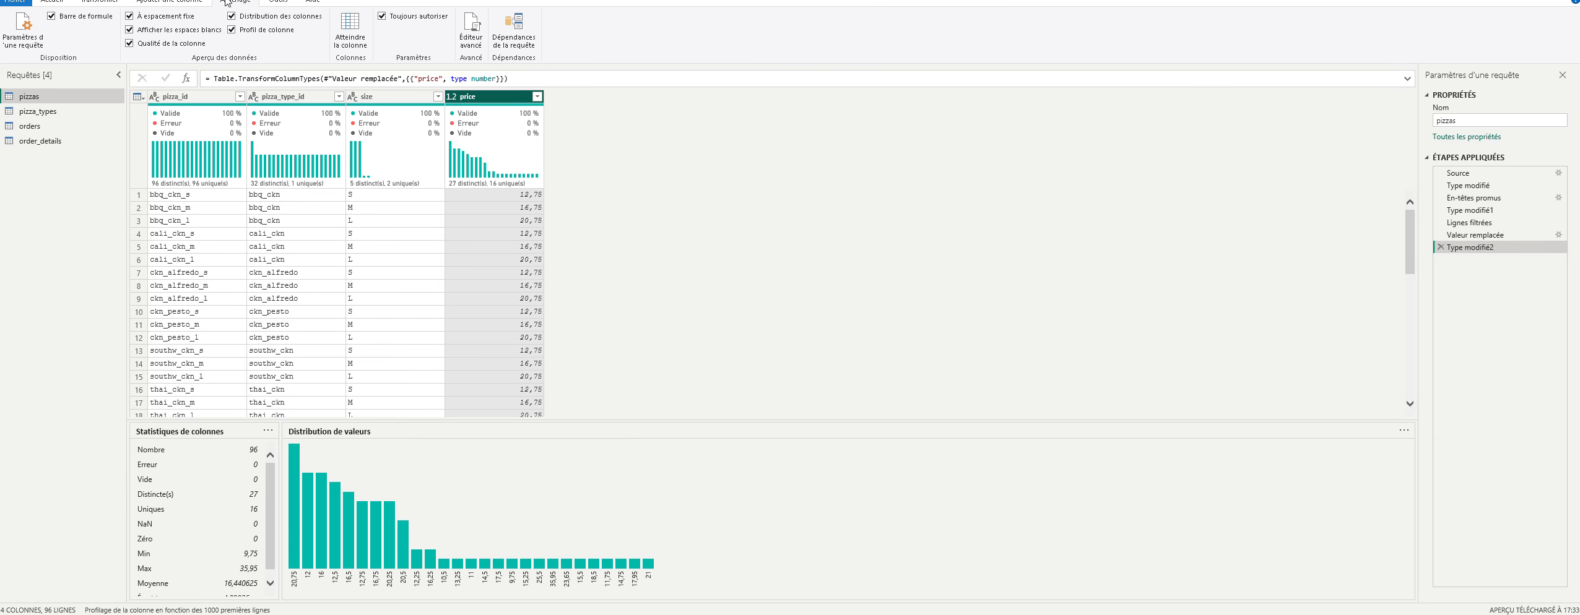
click(205, 2)
click(111, 2)
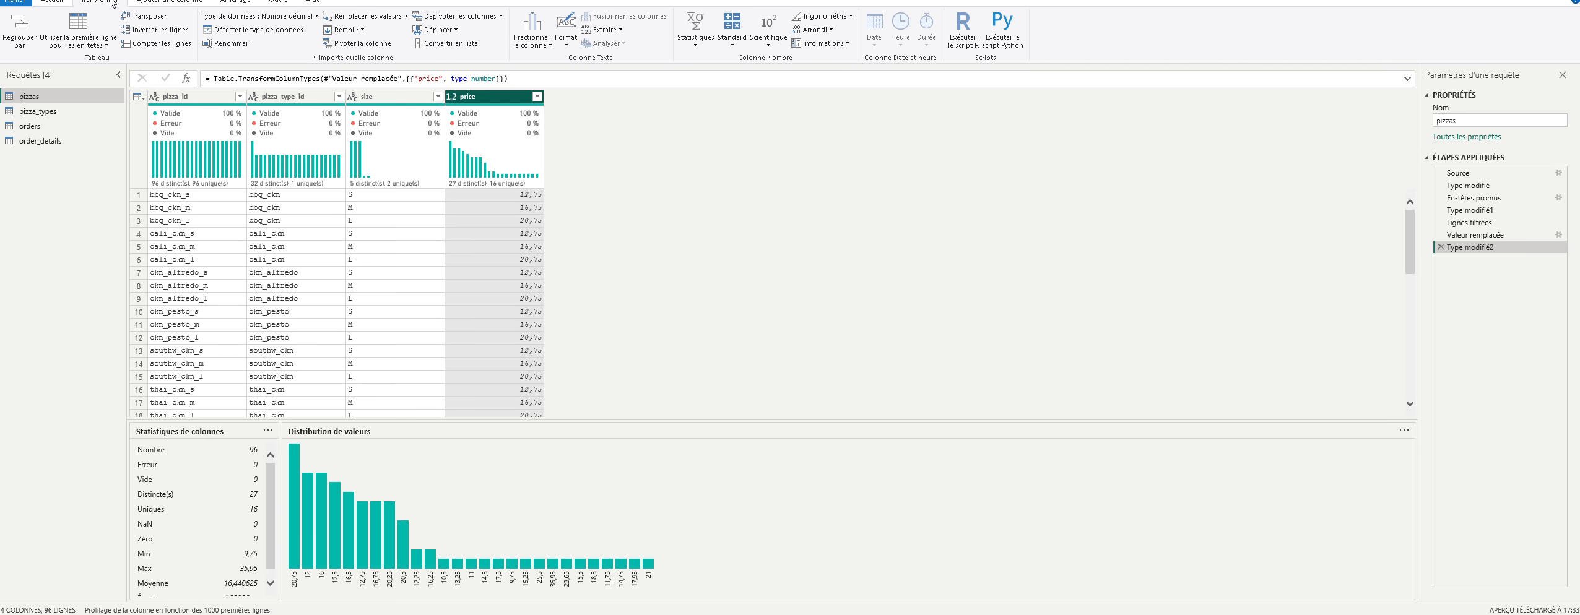
Step: Close the query editor with the changes applied and return to the report view
click(63, 2)
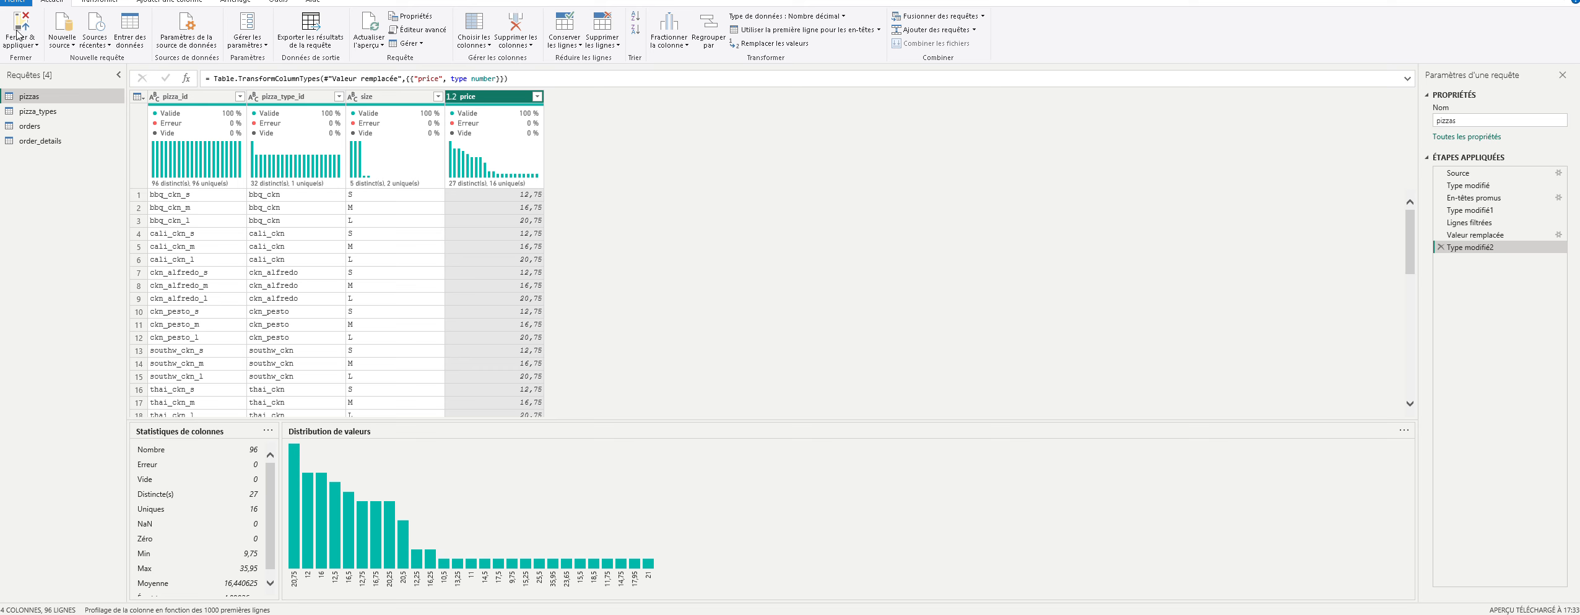
click(18, 49)
click(40, 65)
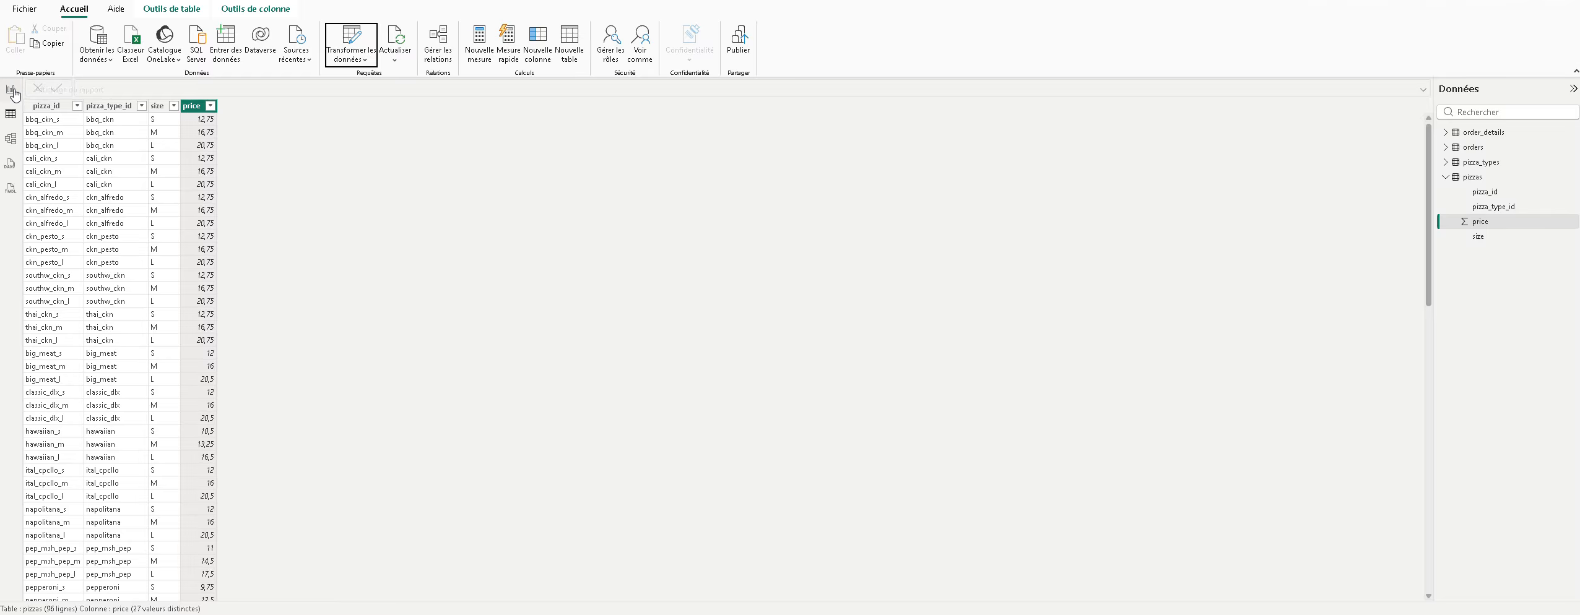
click(9, 90)
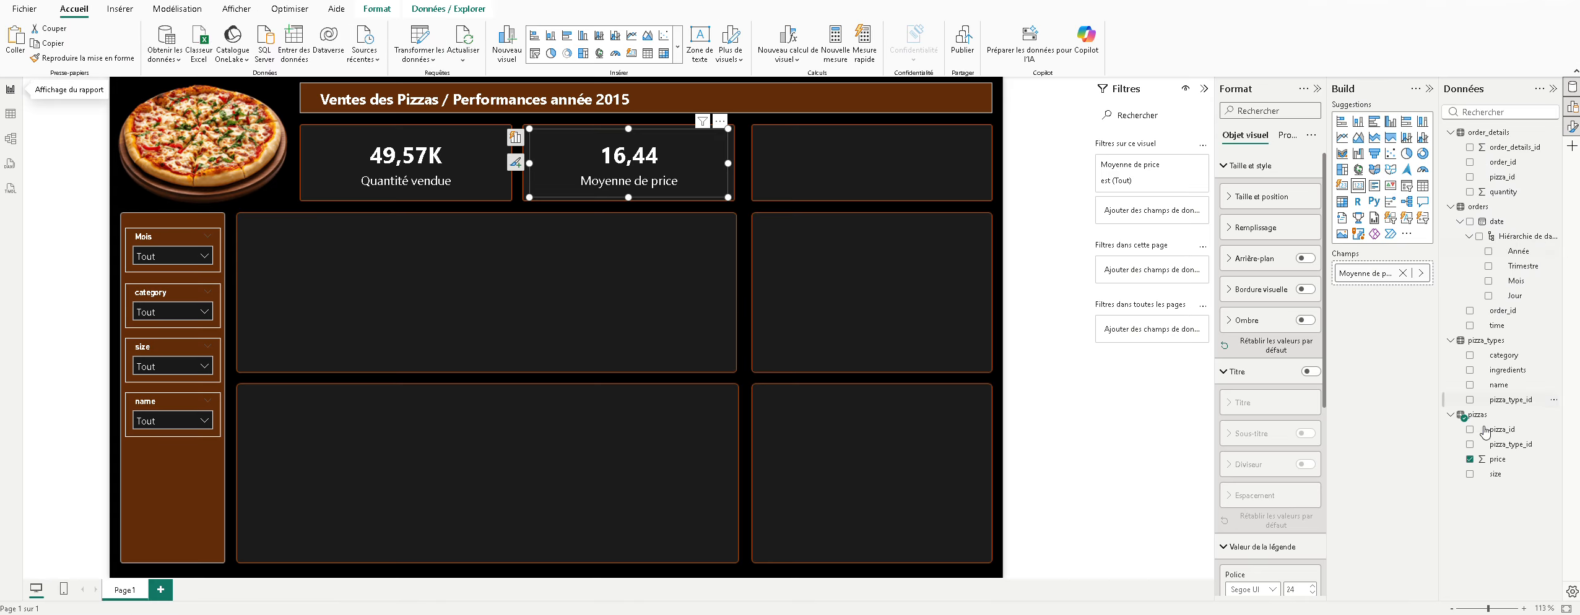
Step: Format the price column of the pizzas table as dollar currency and deselect the average price card
click(1497, 462)
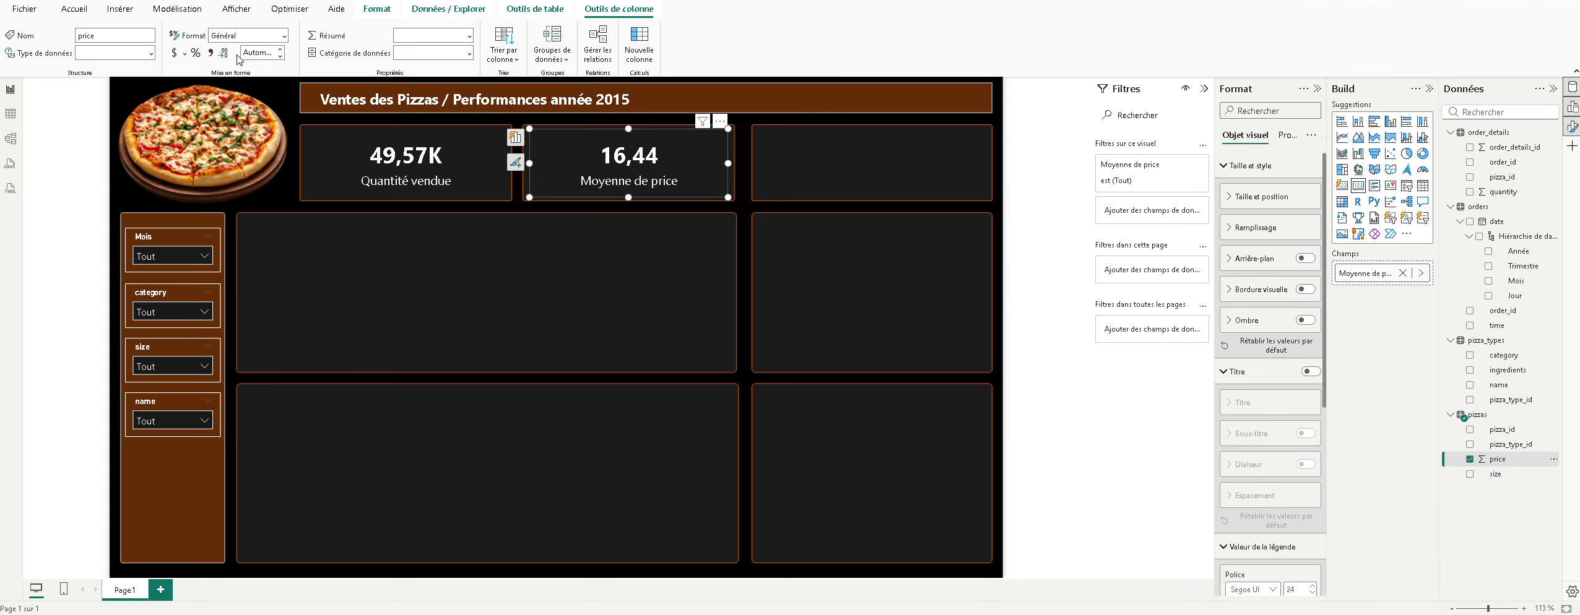
click(176, 55)
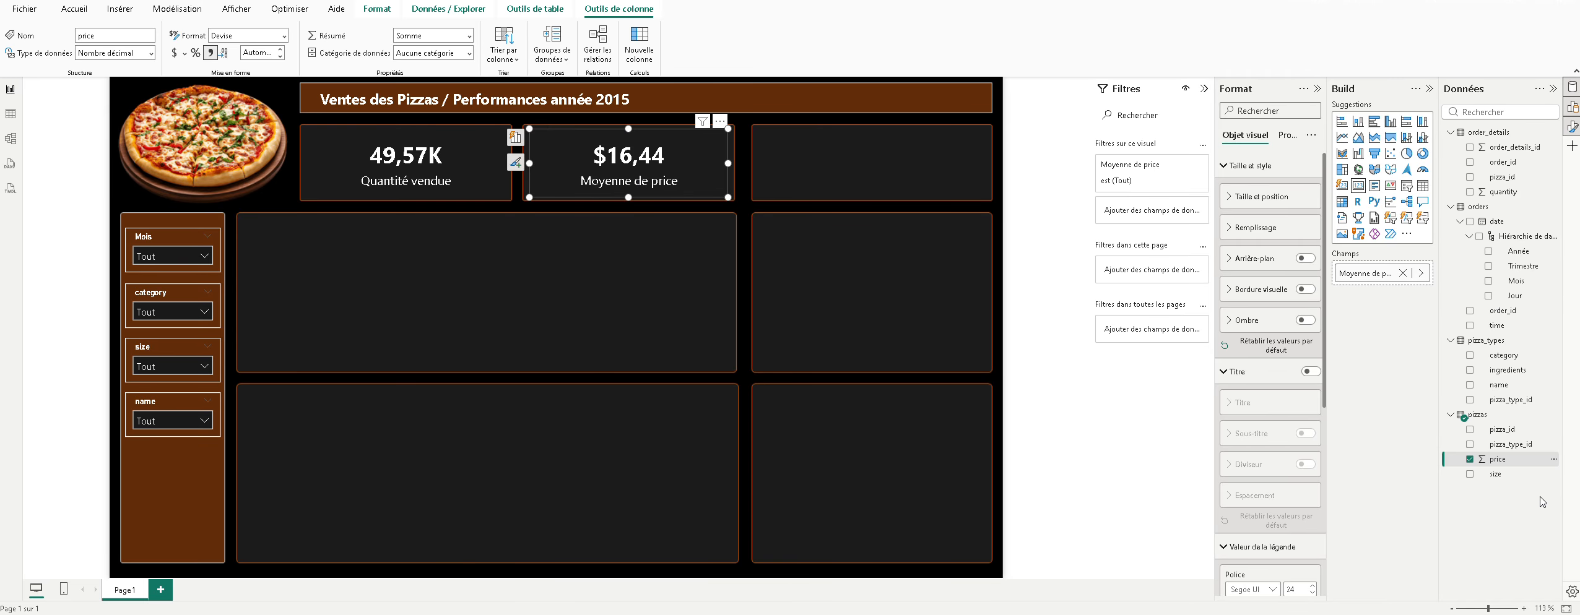
click(925, 171)
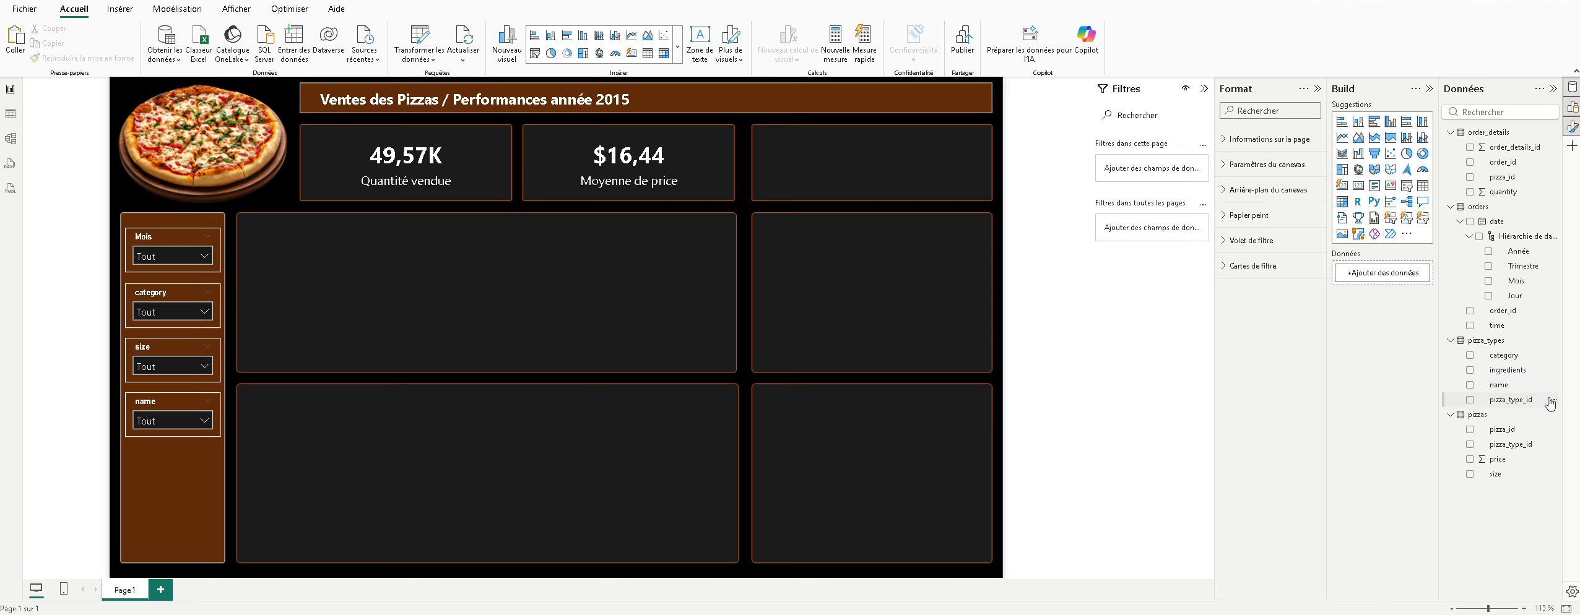
Step: Duplicate the average price card into the empty third card frame and remove the copy's price field
click(677, 174)
drag(700, 173, 934, 161)
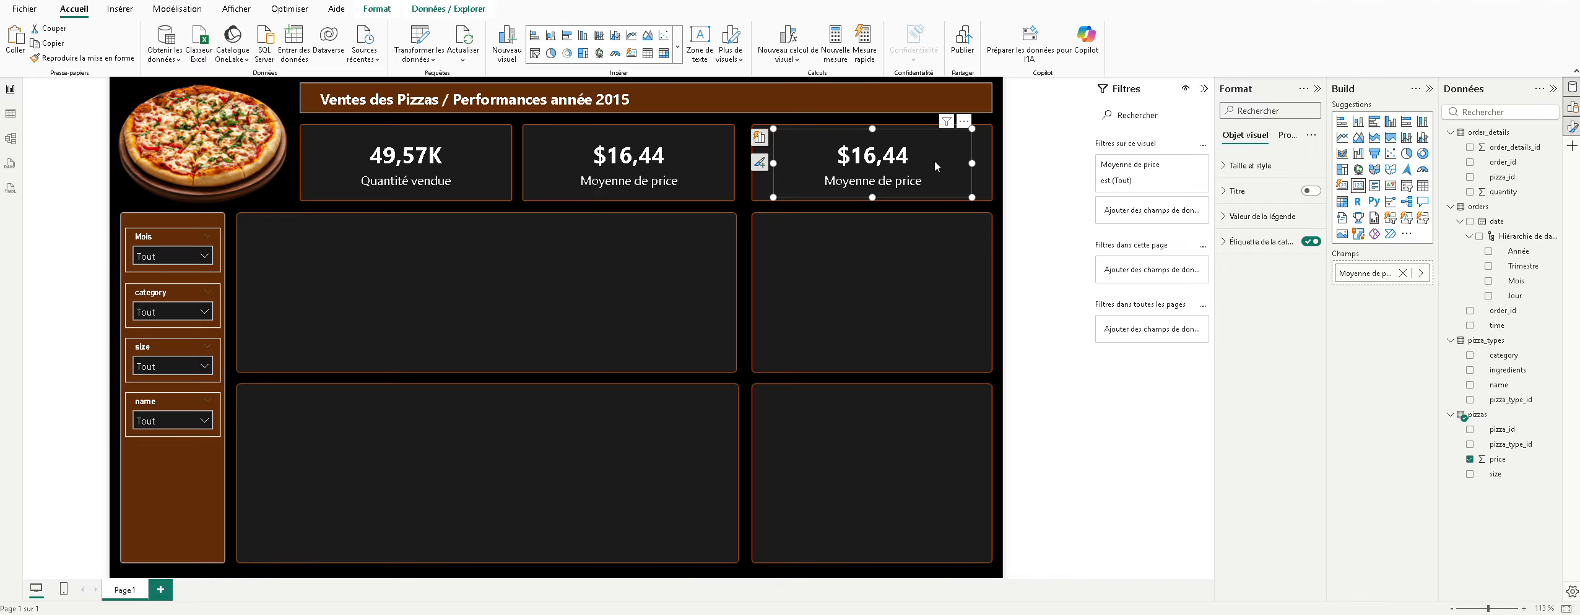
click(1402, 273)
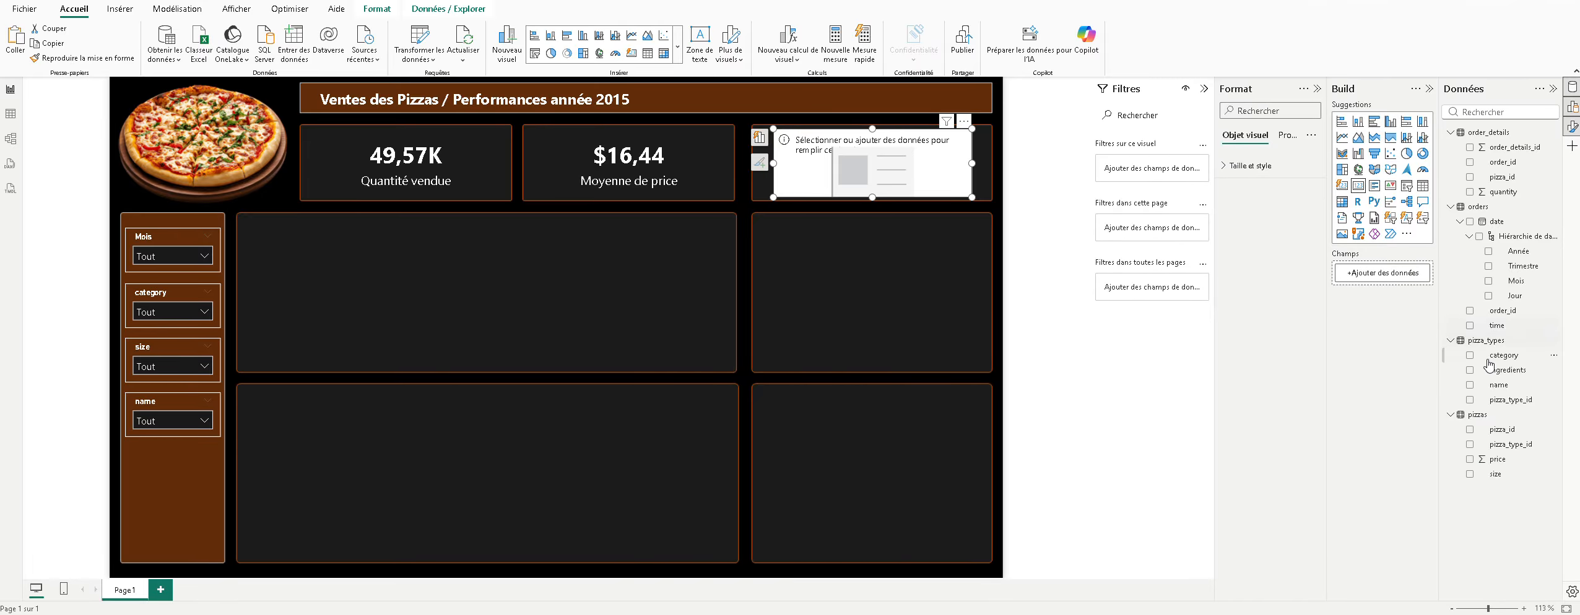
Step: Add the ingredients field from pizza_types to the empty card and summarize it as a count
drag(1508, 370, 1400, 278)
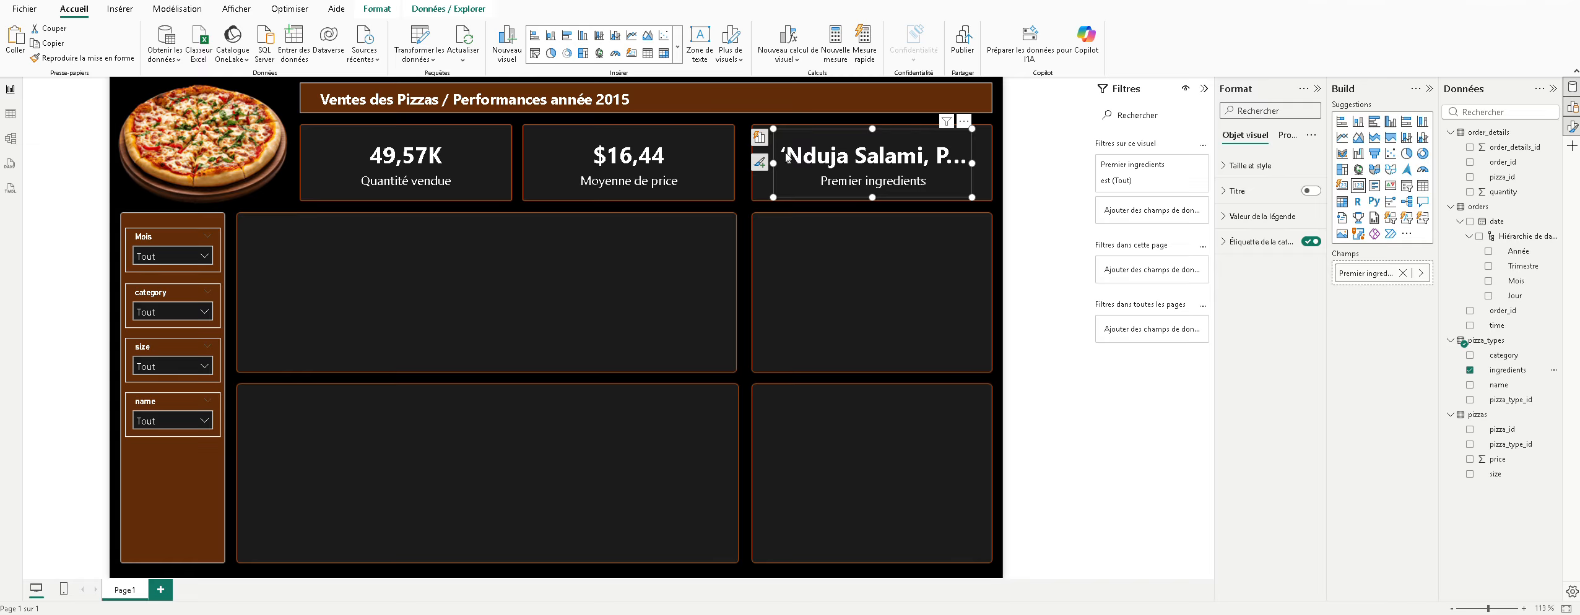
click(1421, 274)
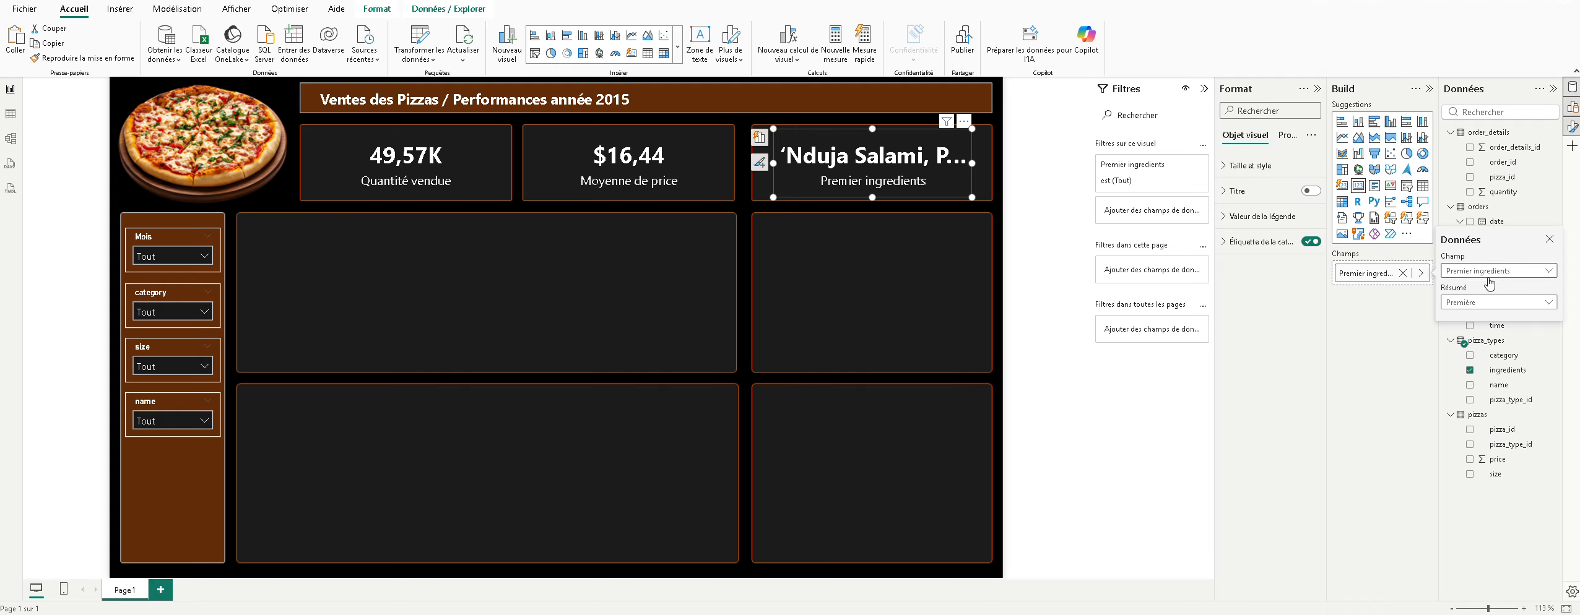
click(1511, 303)
click(1504, 379)
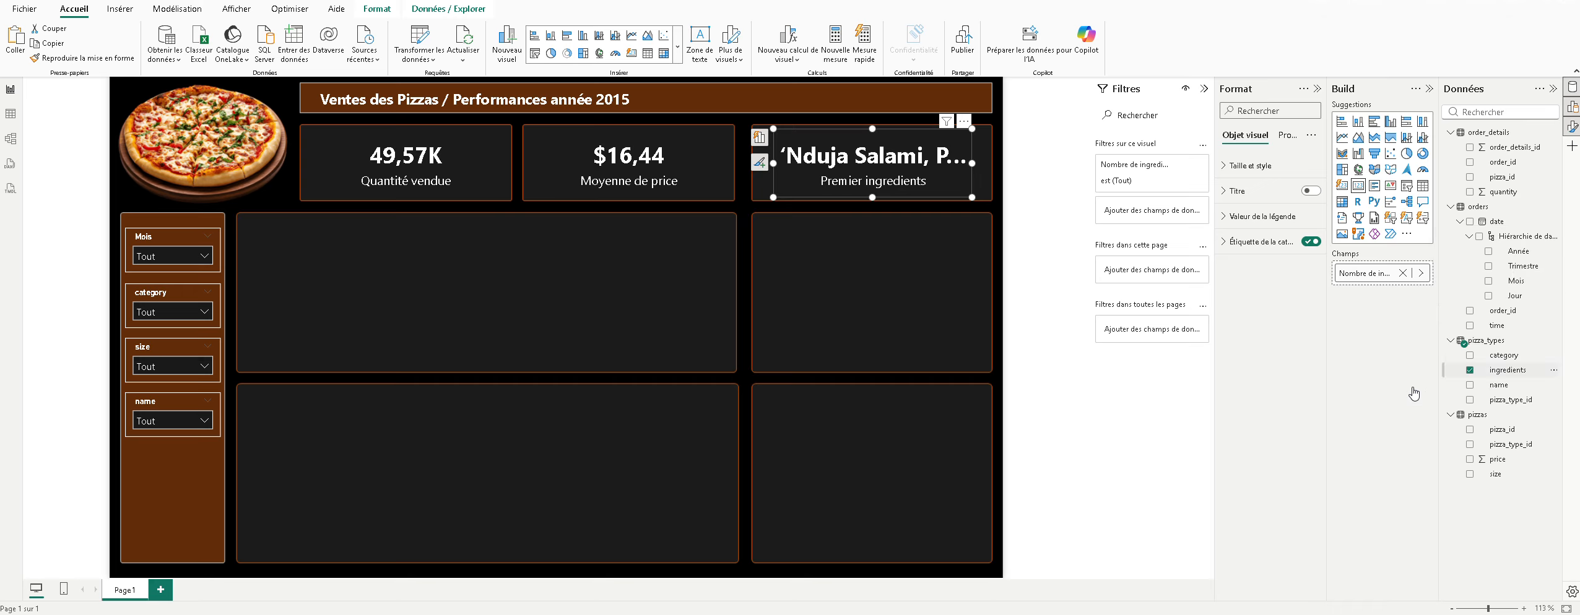
click(733, 241)
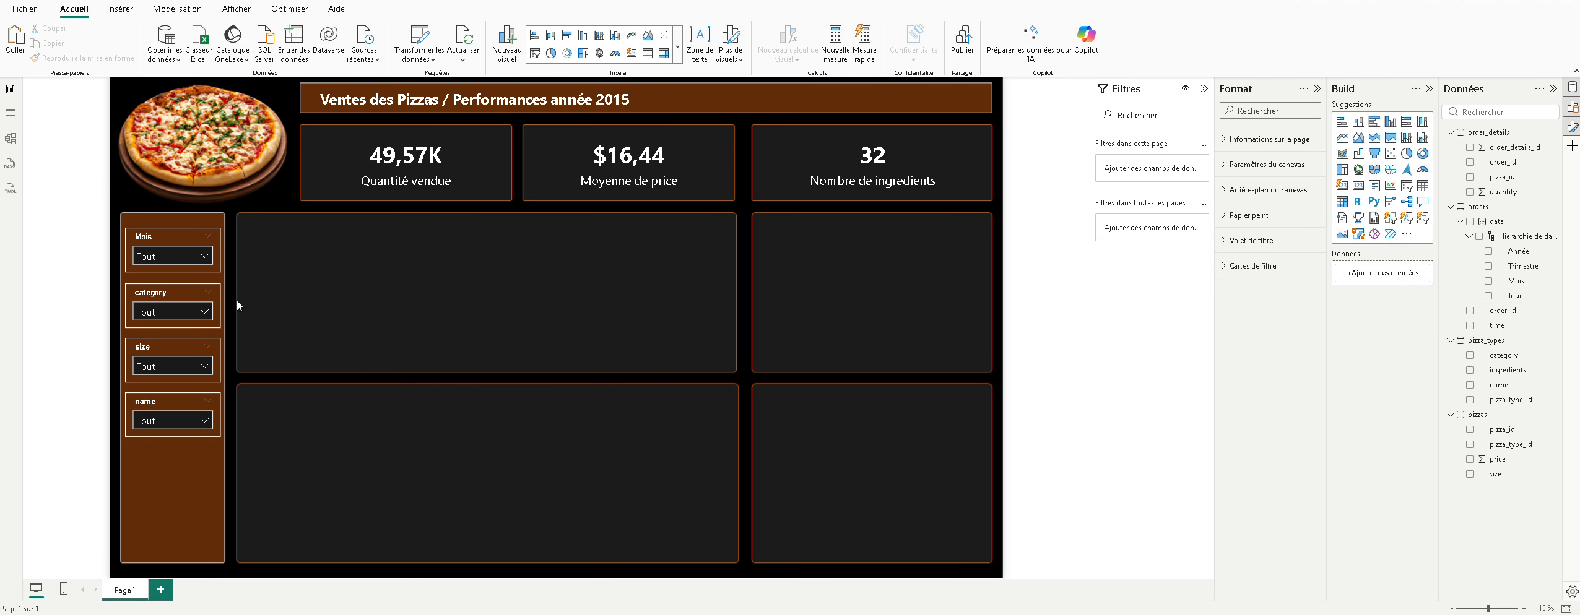
Step: Filter the report by different pizza names one at a time, ending with The Brie Carre Pizza, to examine how the three cards respond
click(168, 419)
click(177, 406)
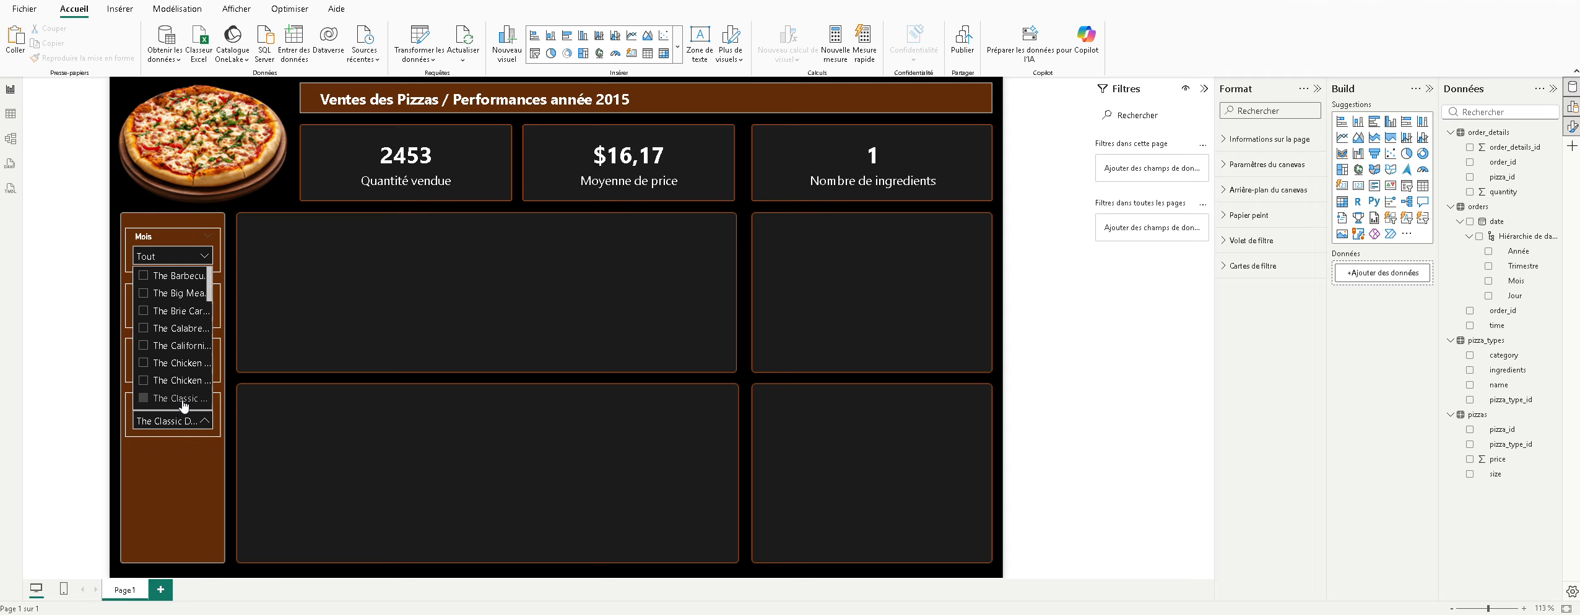
click(177, 402)
click(185, 382)
click(185, 382)
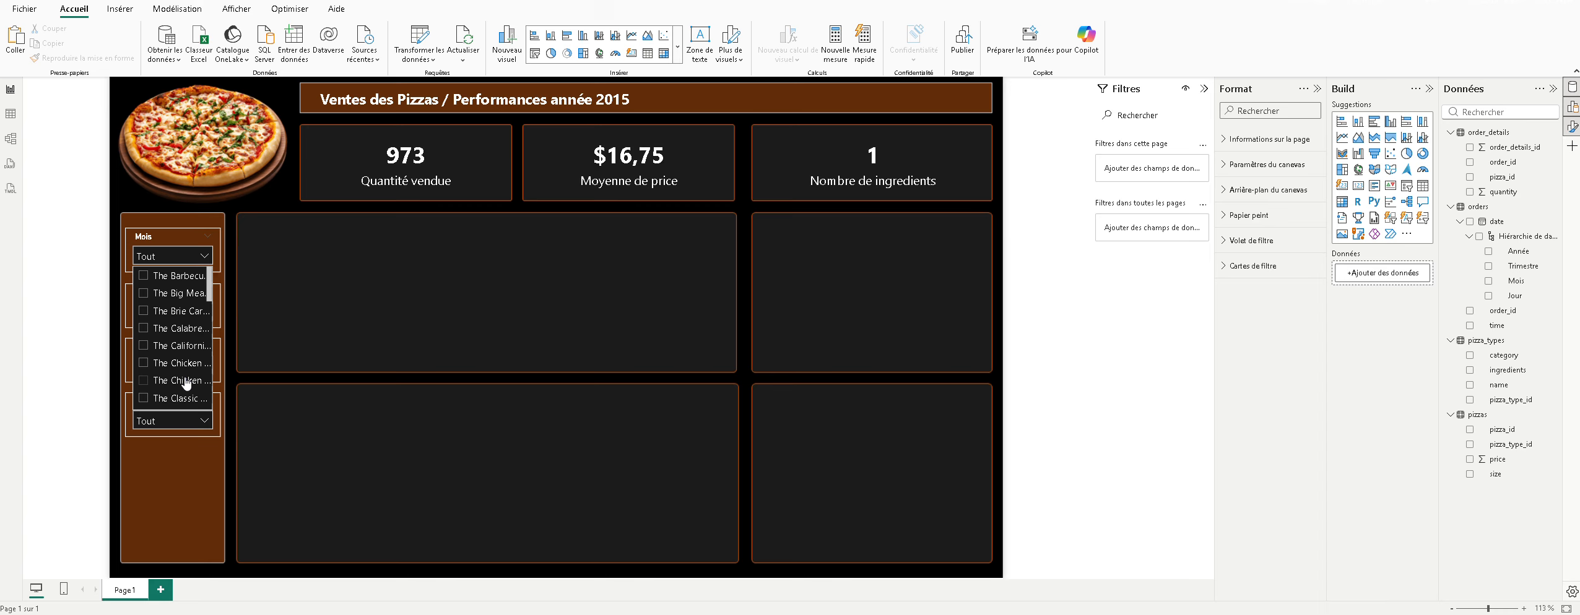
click(183, 348)
click(188, 333)
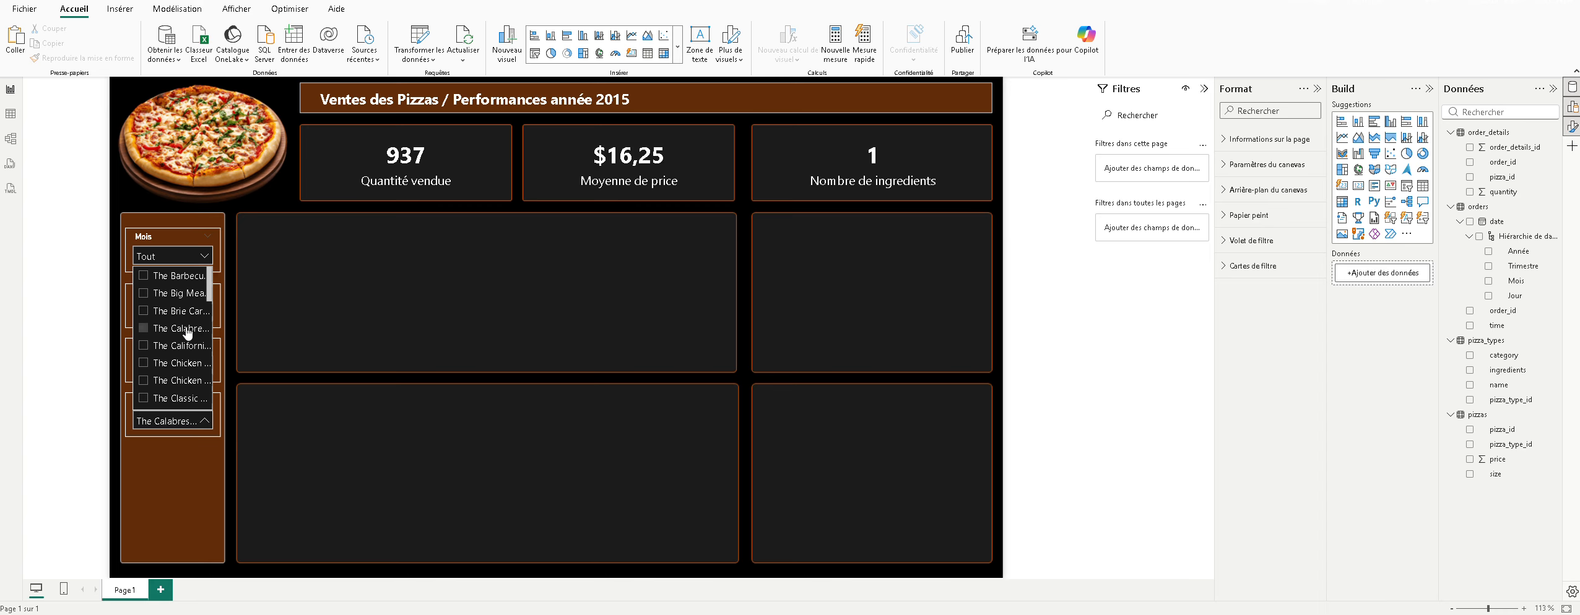
click(150, 346)
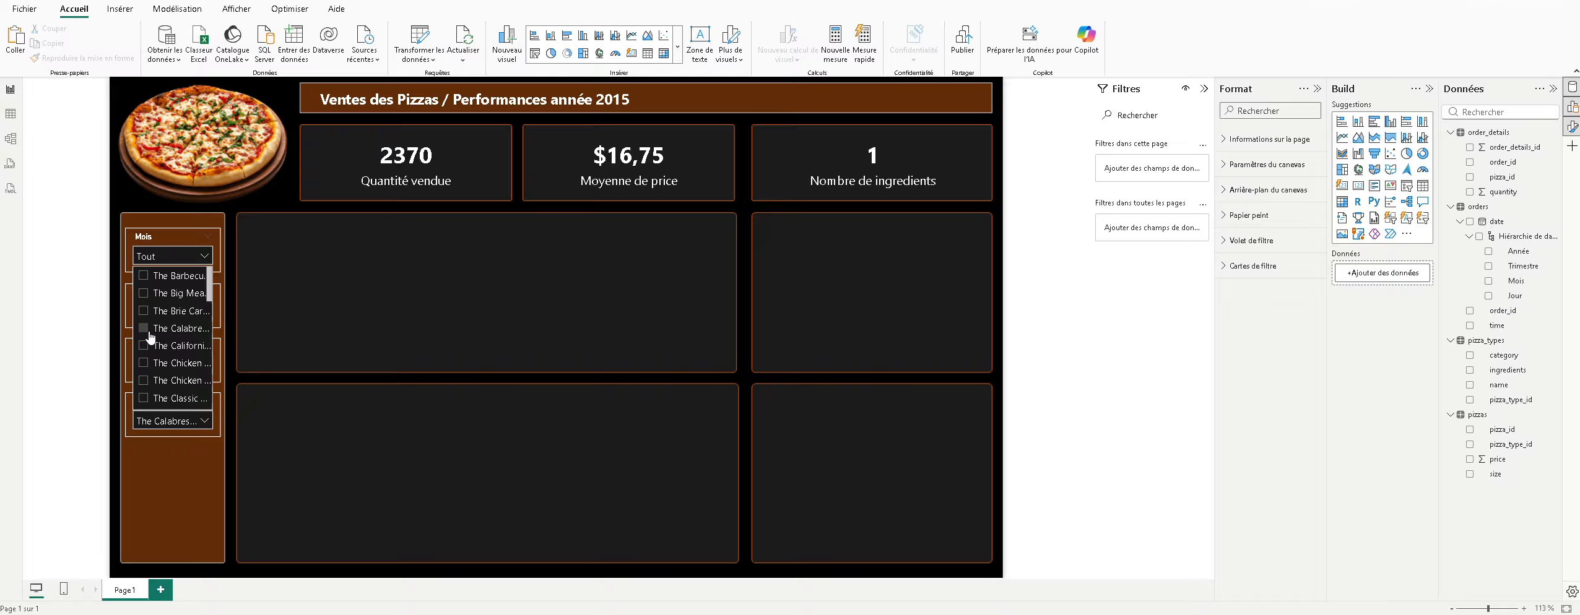
click(152, 328)
click(155, 311)
click(162, 277)
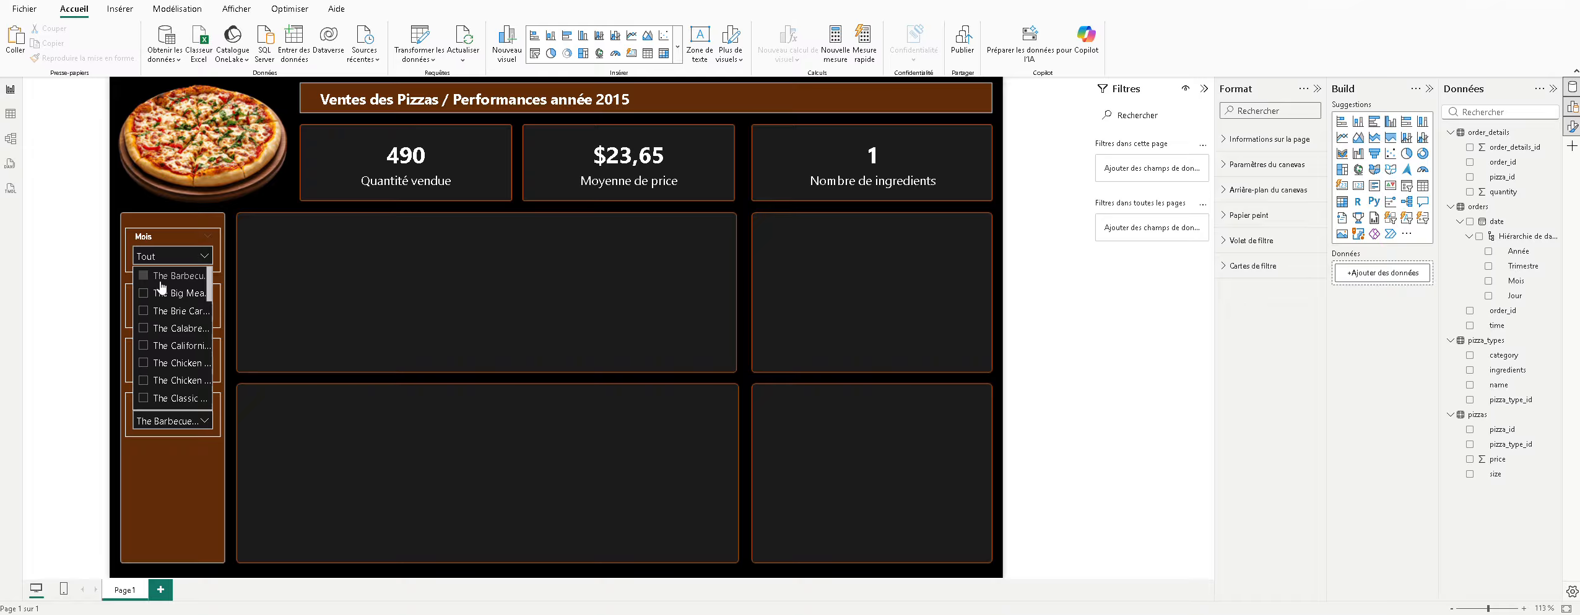
click(173, 279)
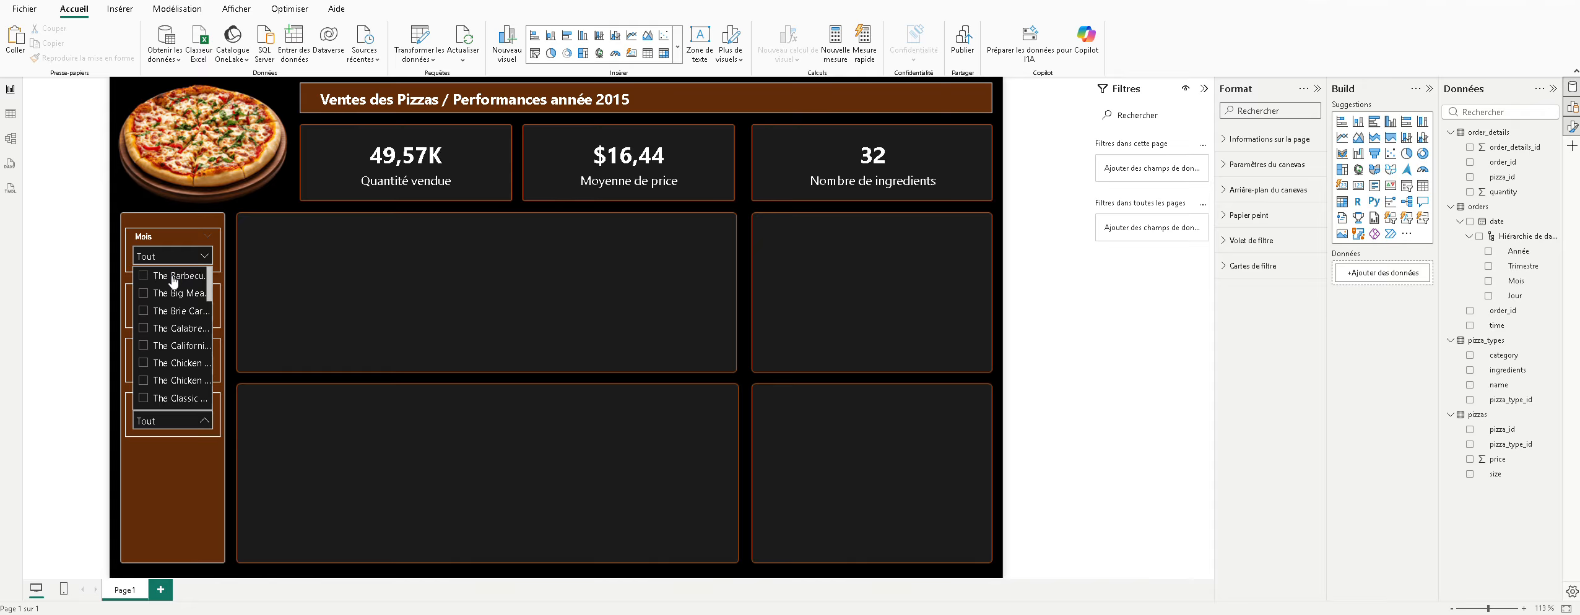
click(172, 283)
click(172, 293)
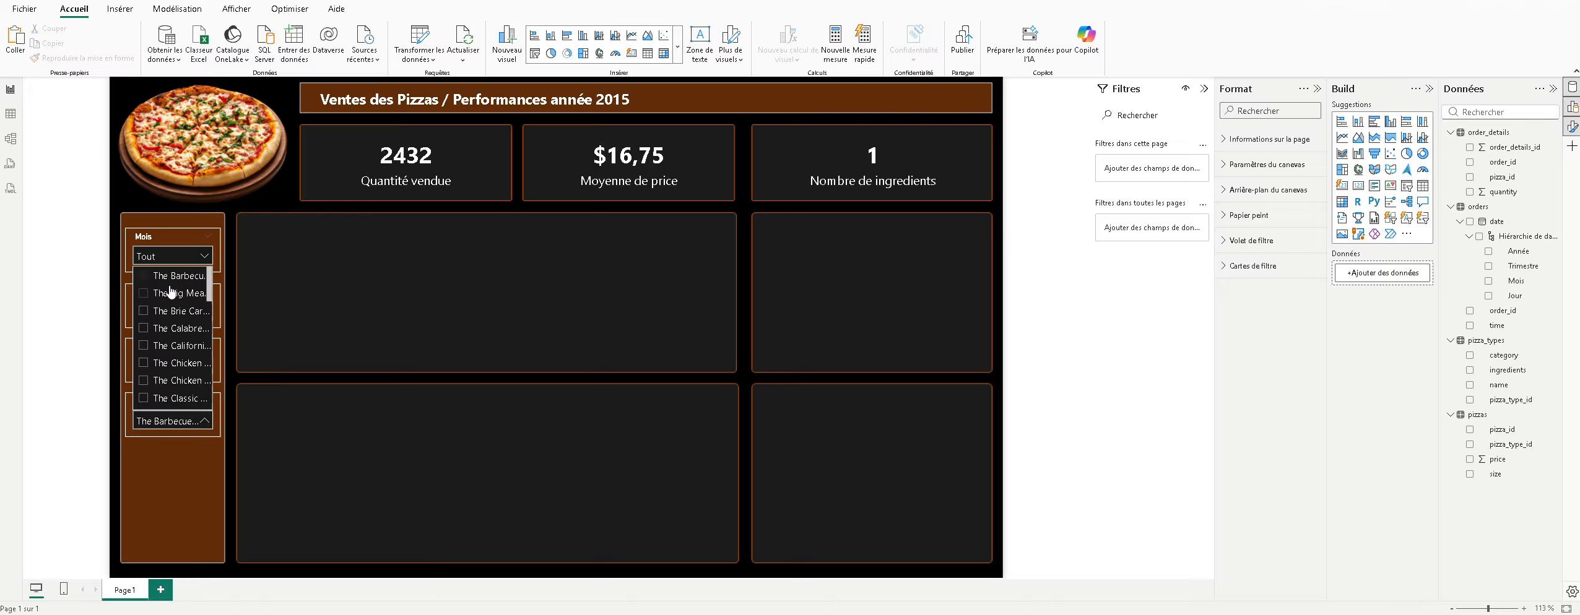
click(171, 313)
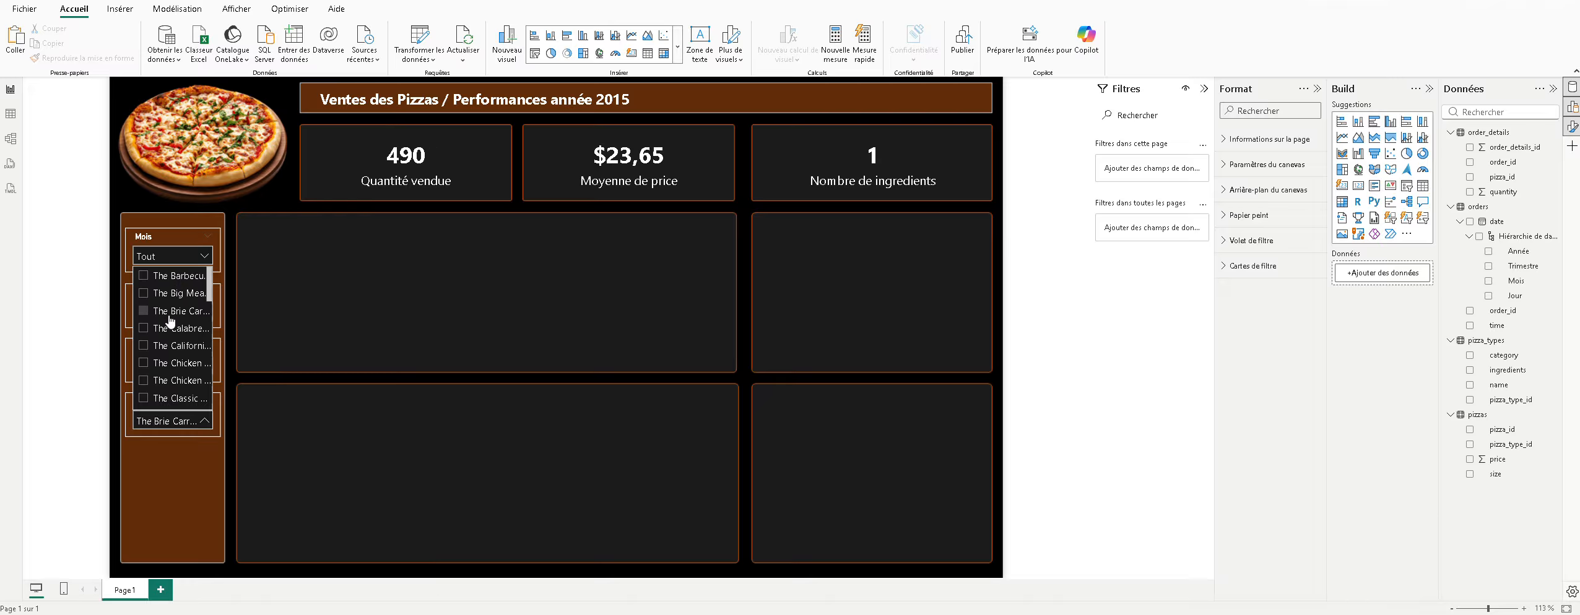
click(169, 413)
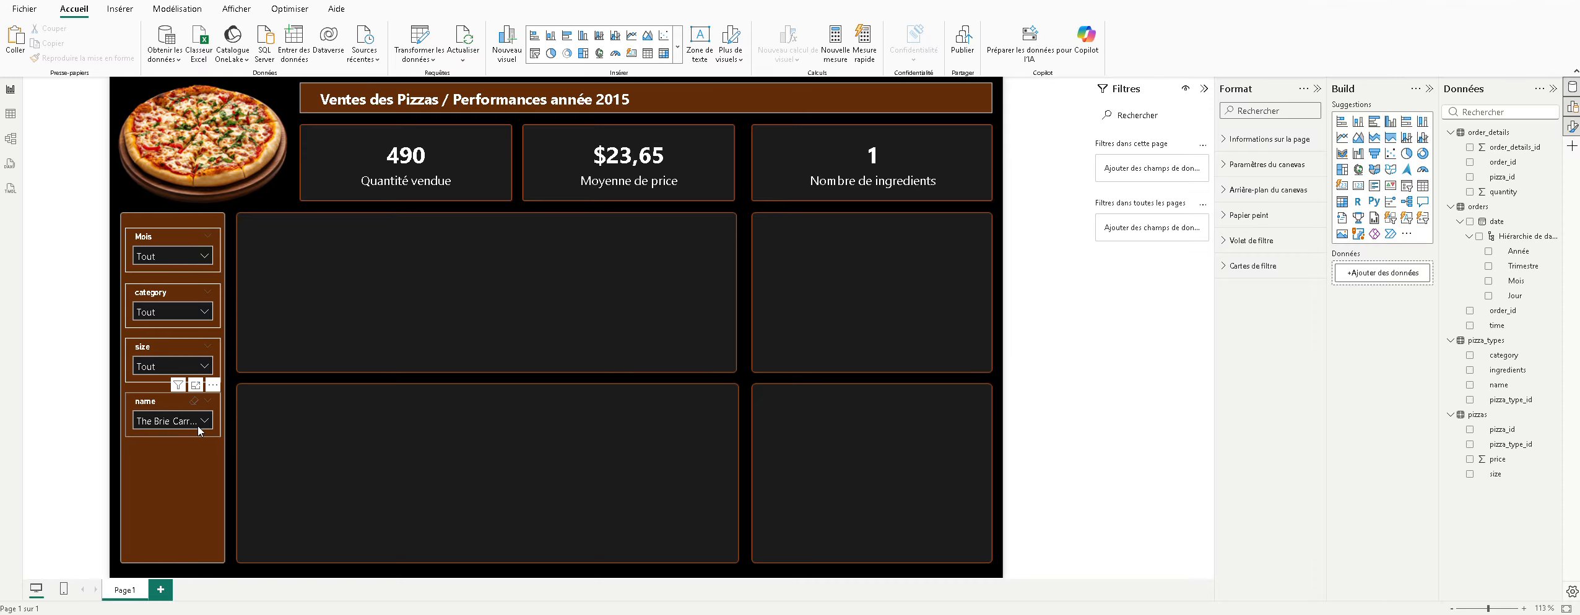
Step: Check the cards for other pizzas, including Chicken Alfredo, Italian Capocollo and Italian Supreme, and clear the name slicer's selection
click(198, 426)
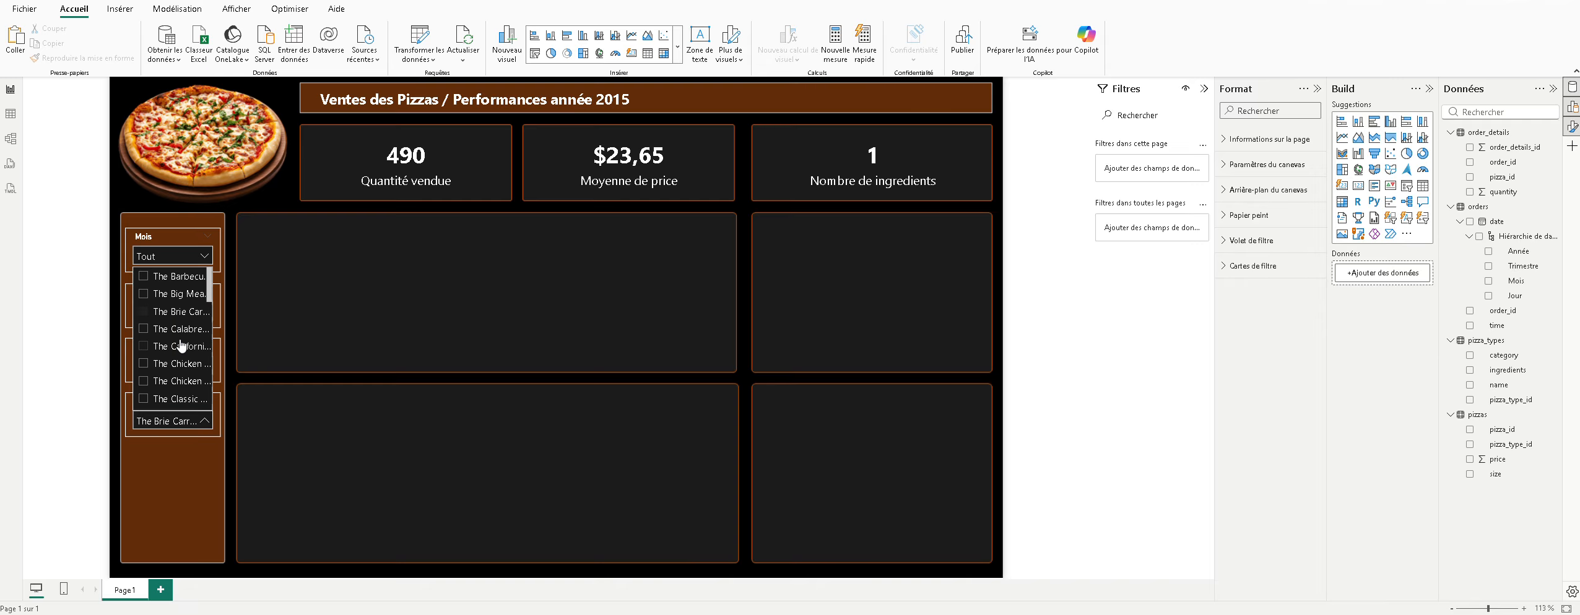
click(148, 312)
click(148, 364)
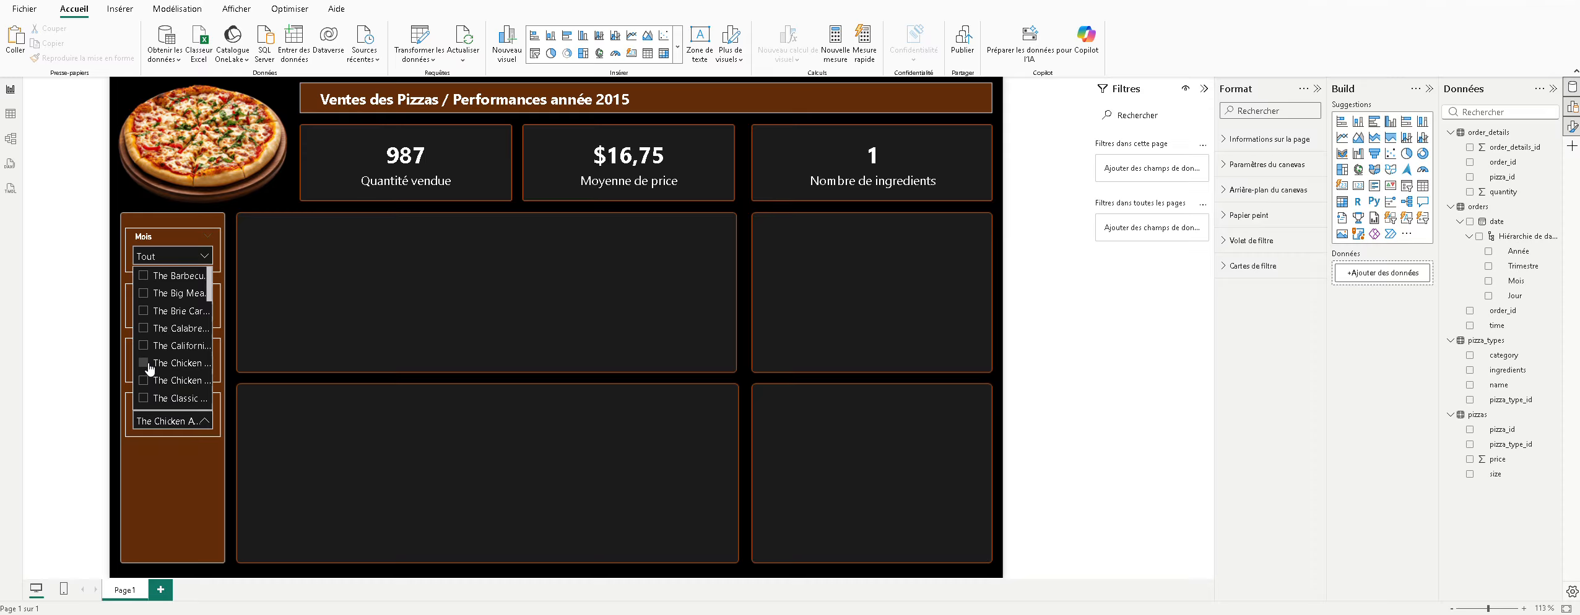
click(148, 365)
click(148, 366)
scroll(149, 365, down, 3)
click(149, 364)
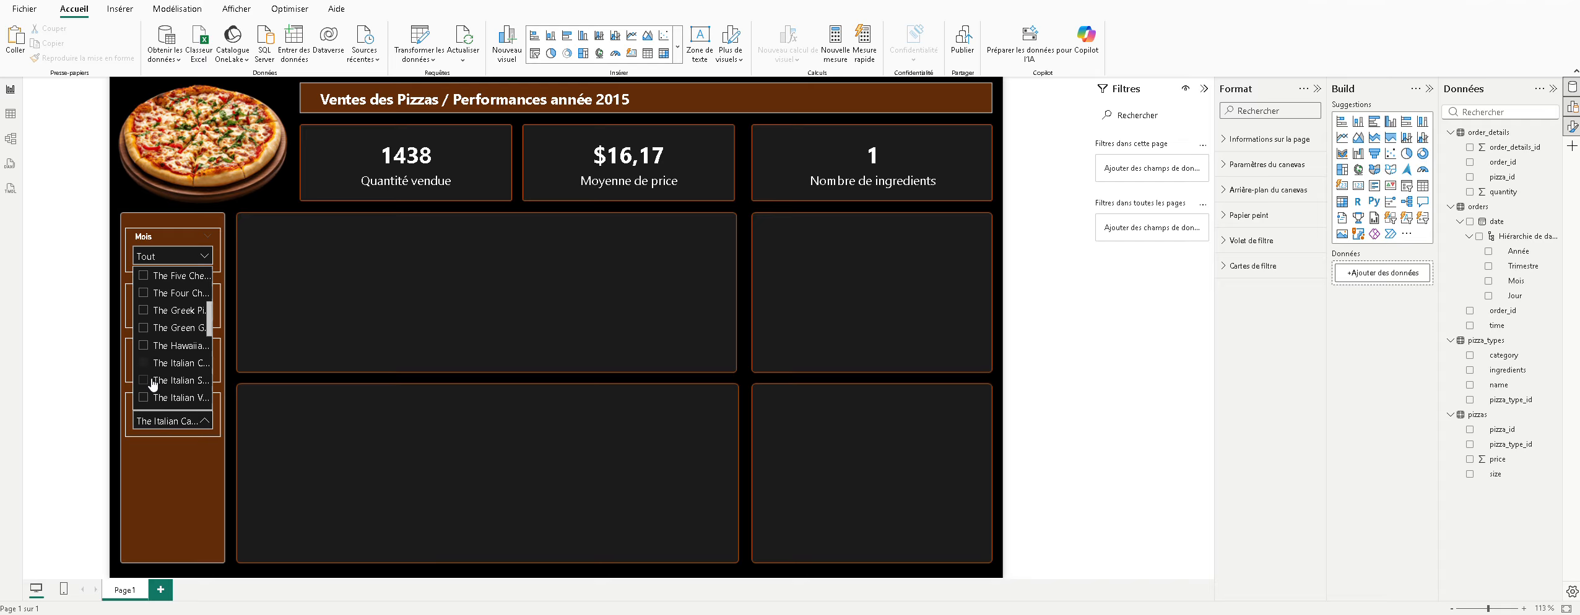
click(153, 380)
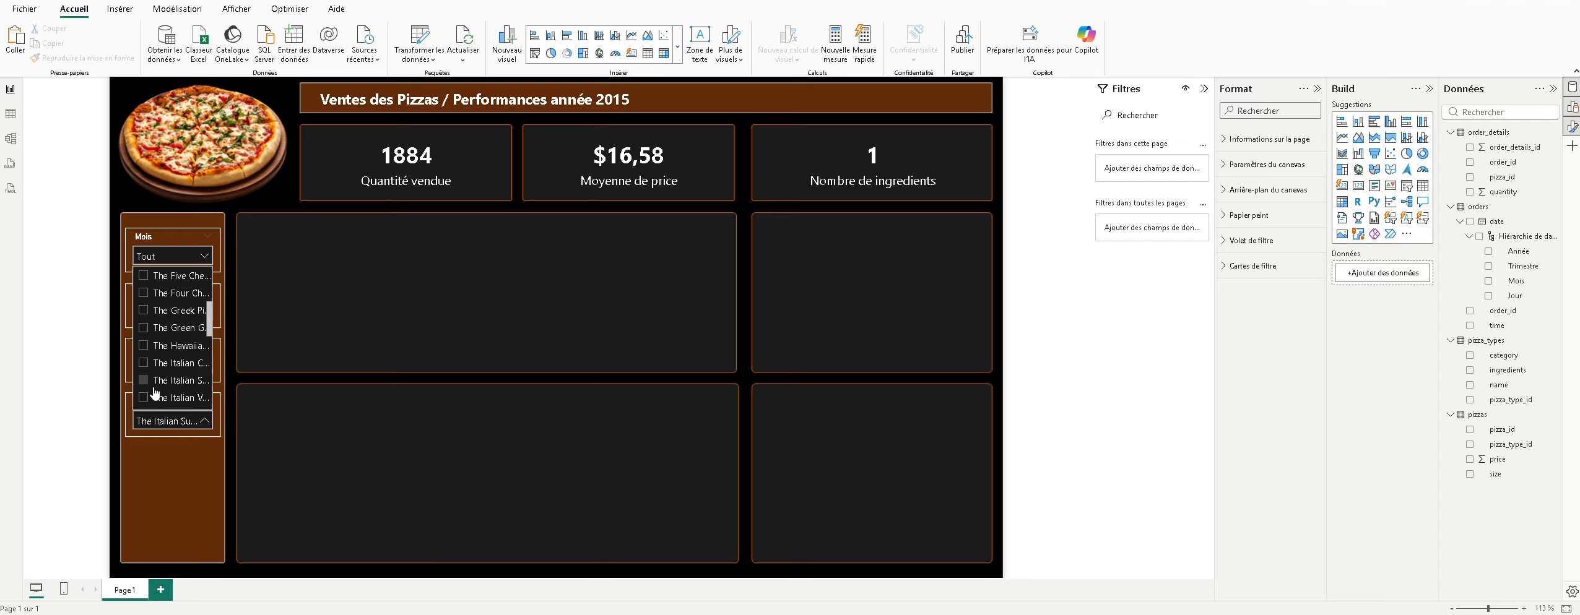
click(198, 240)
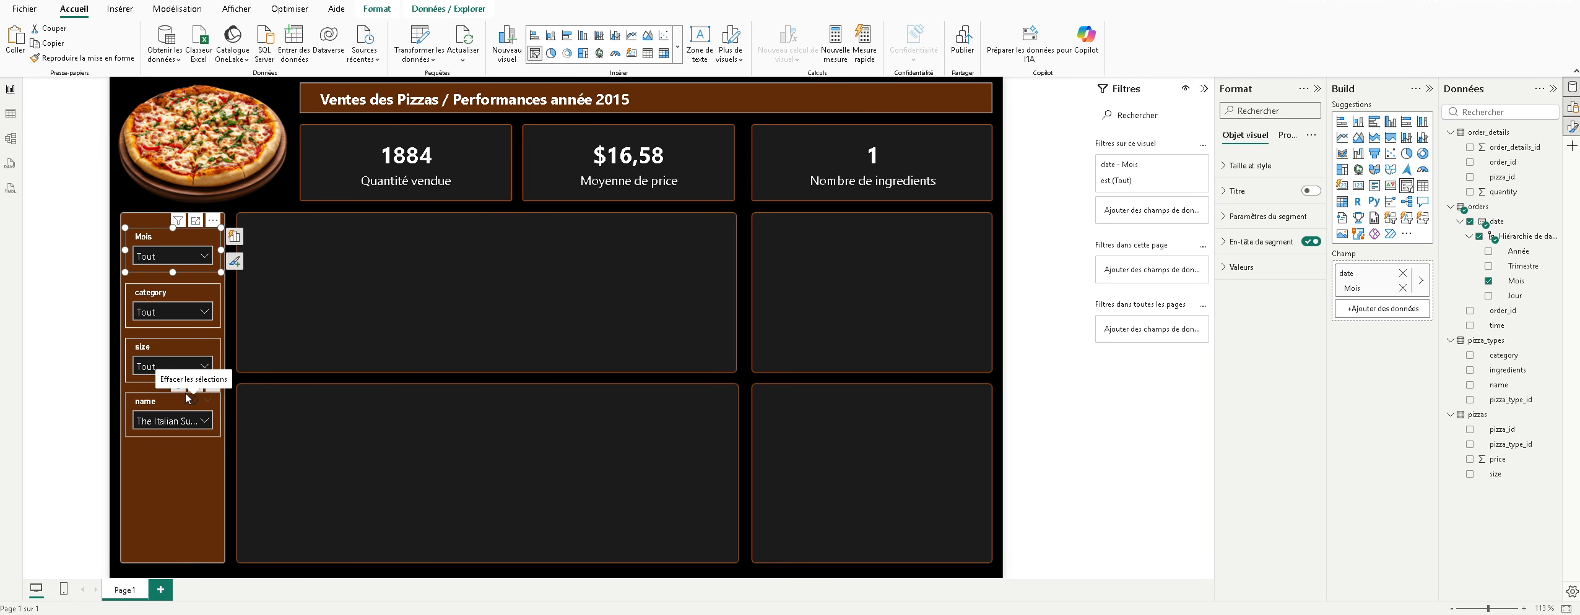
click(198, 406)
Step: Examine the ingredients column of the pizza_types table in the table view
click(10, 115)
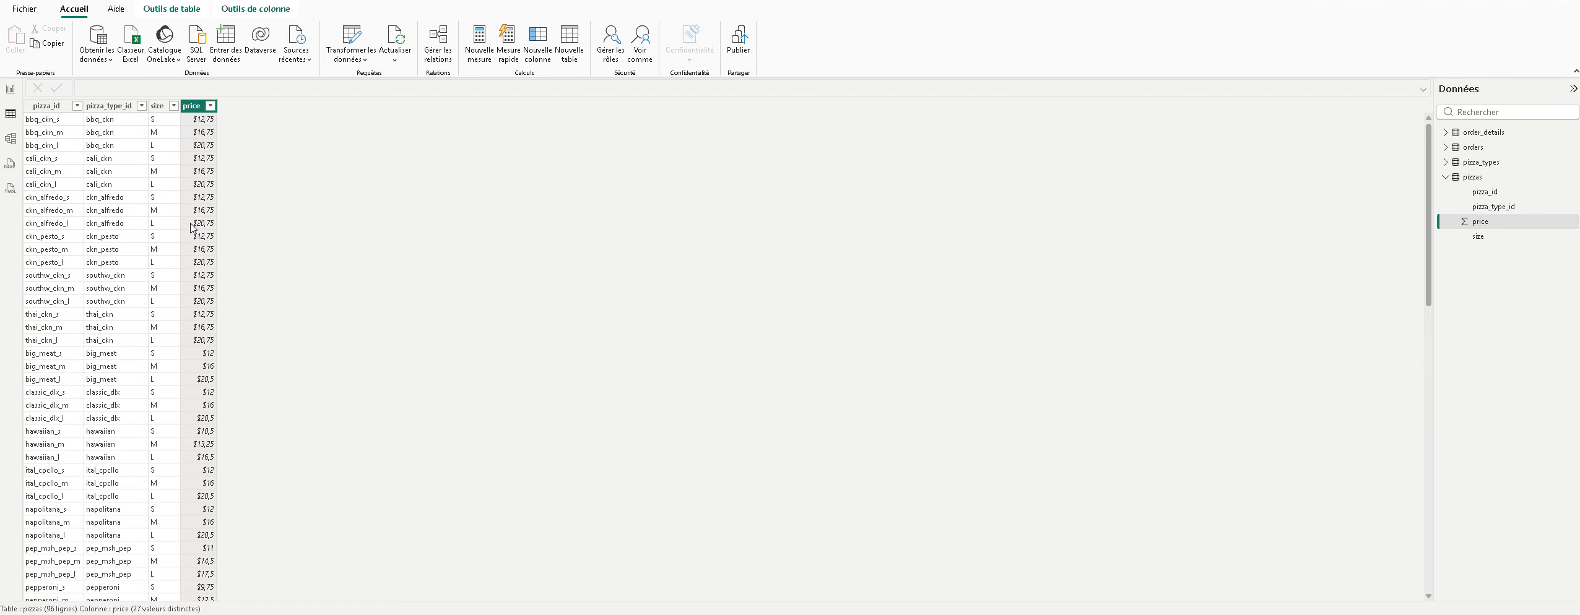
click(1446, 162)
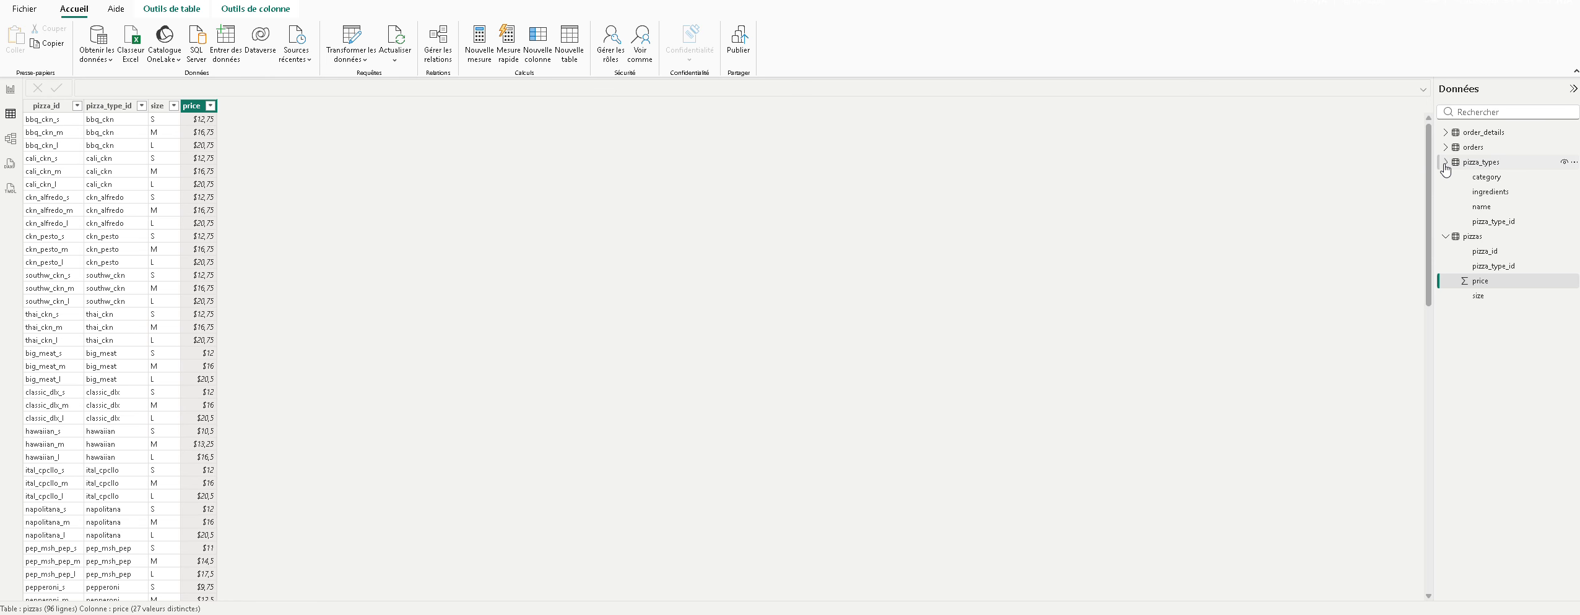
click(1497, 193)
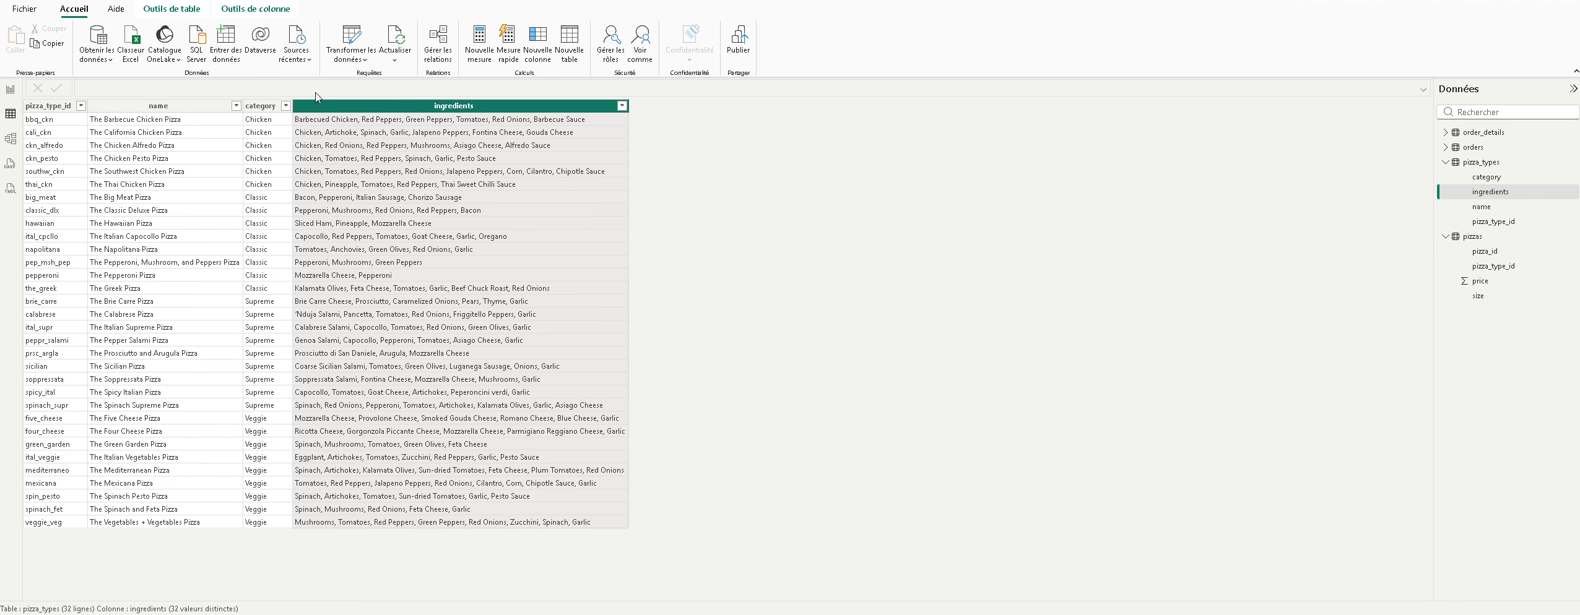
Step: Return to the report view and delete the ingredients count card
click(10, 89)
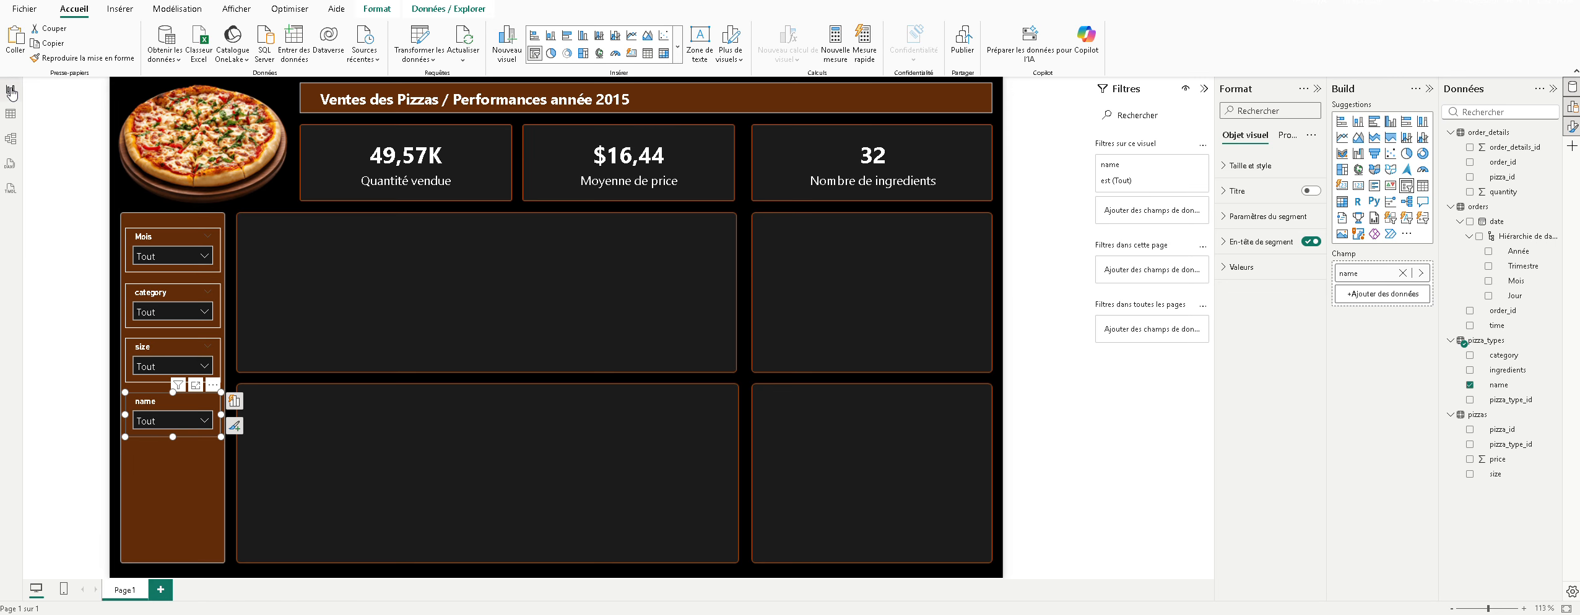
click(873, 170)
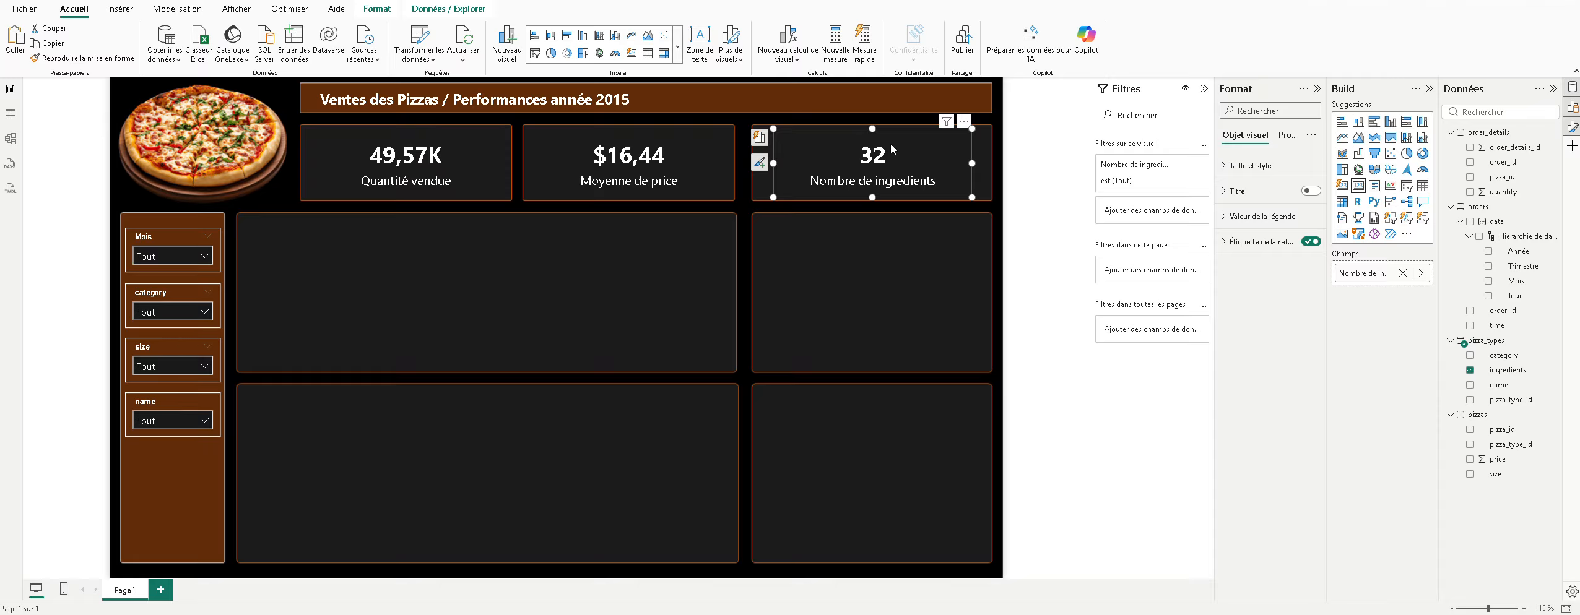
key(Delete)
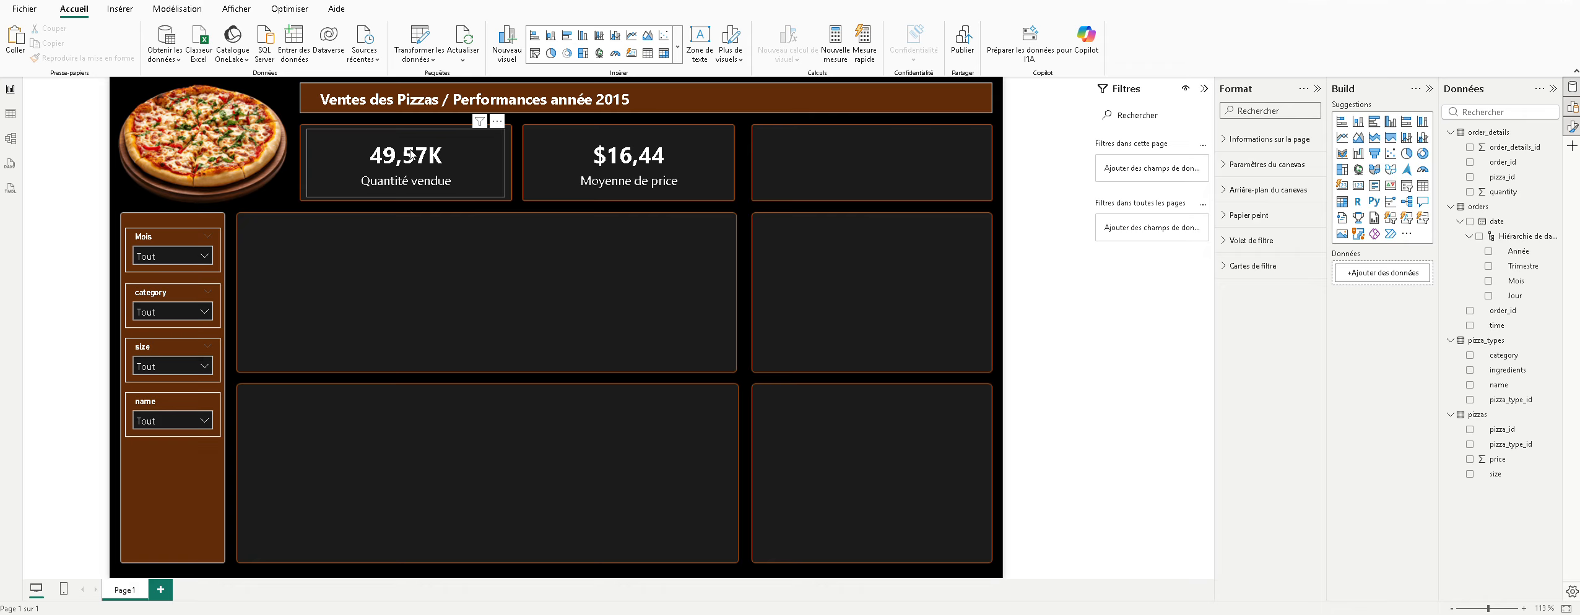
Step: Duplicate the Quantité vendue card and place the copy in the empty third KPI frame
click(413, 156)
key(ctrl+c)
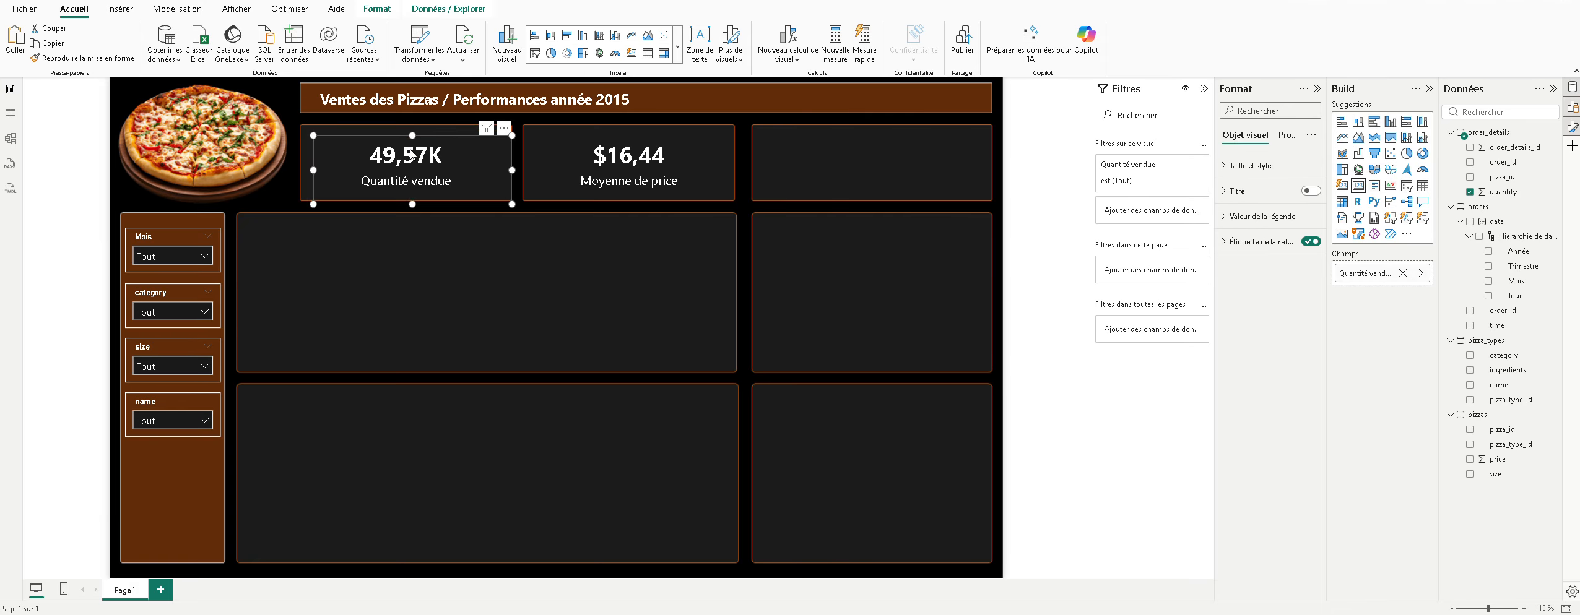
key(ctrl+v)
drag(412, 156, 902, 194)
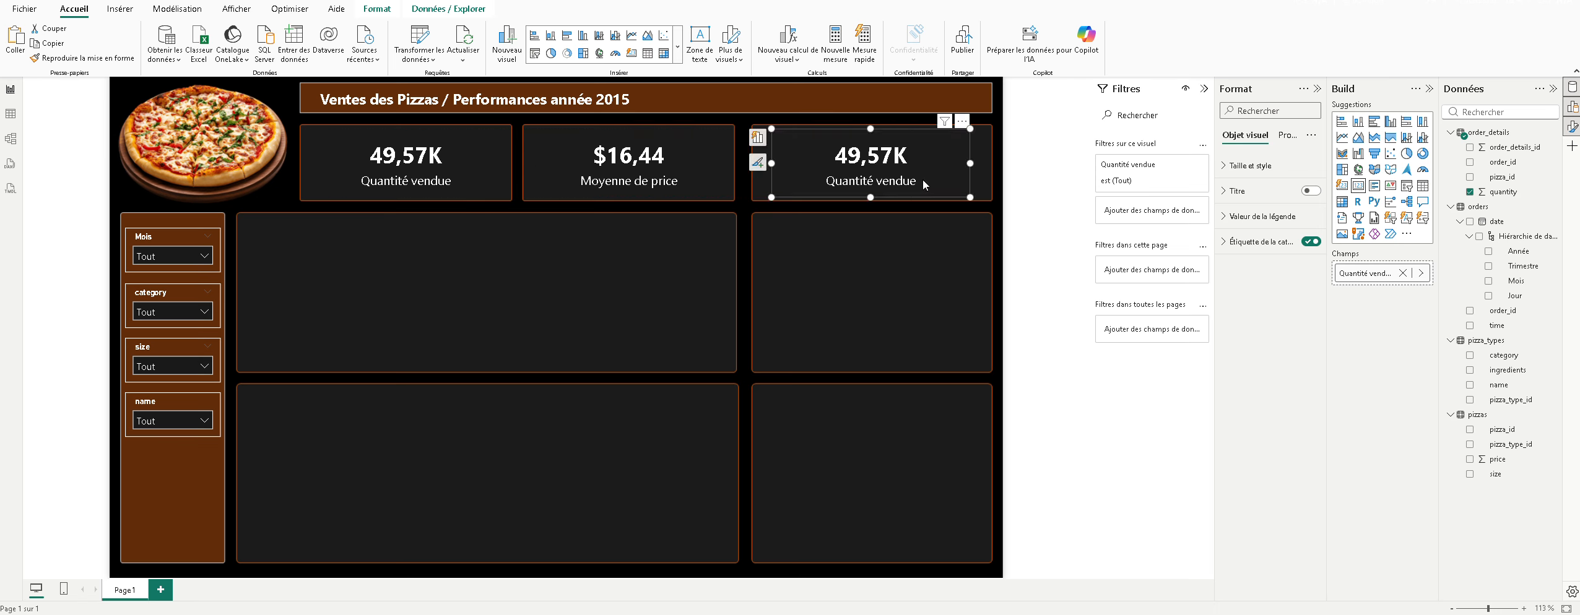
Step: Change the summary of the quantity field in the duplicated card to Moyenne
click(1421, 273)
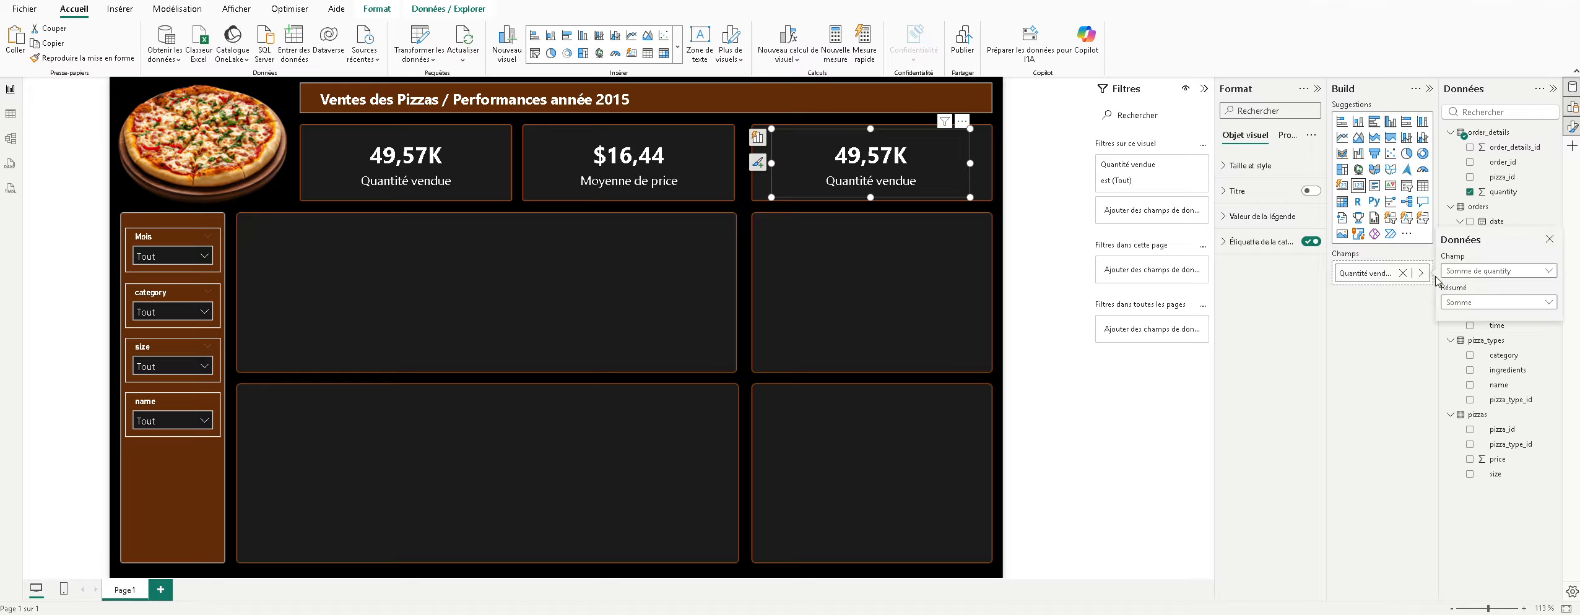
click(1478, 304)
click(1479, 343)
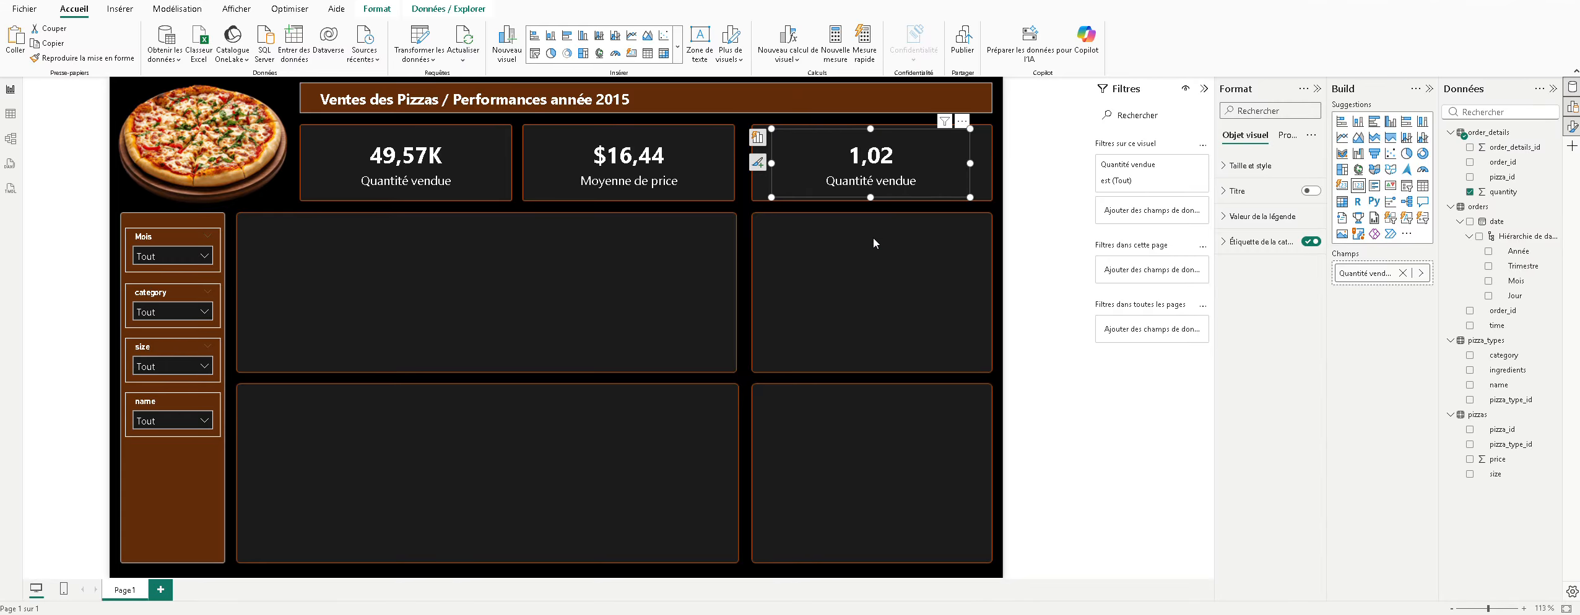
click(898, 231)
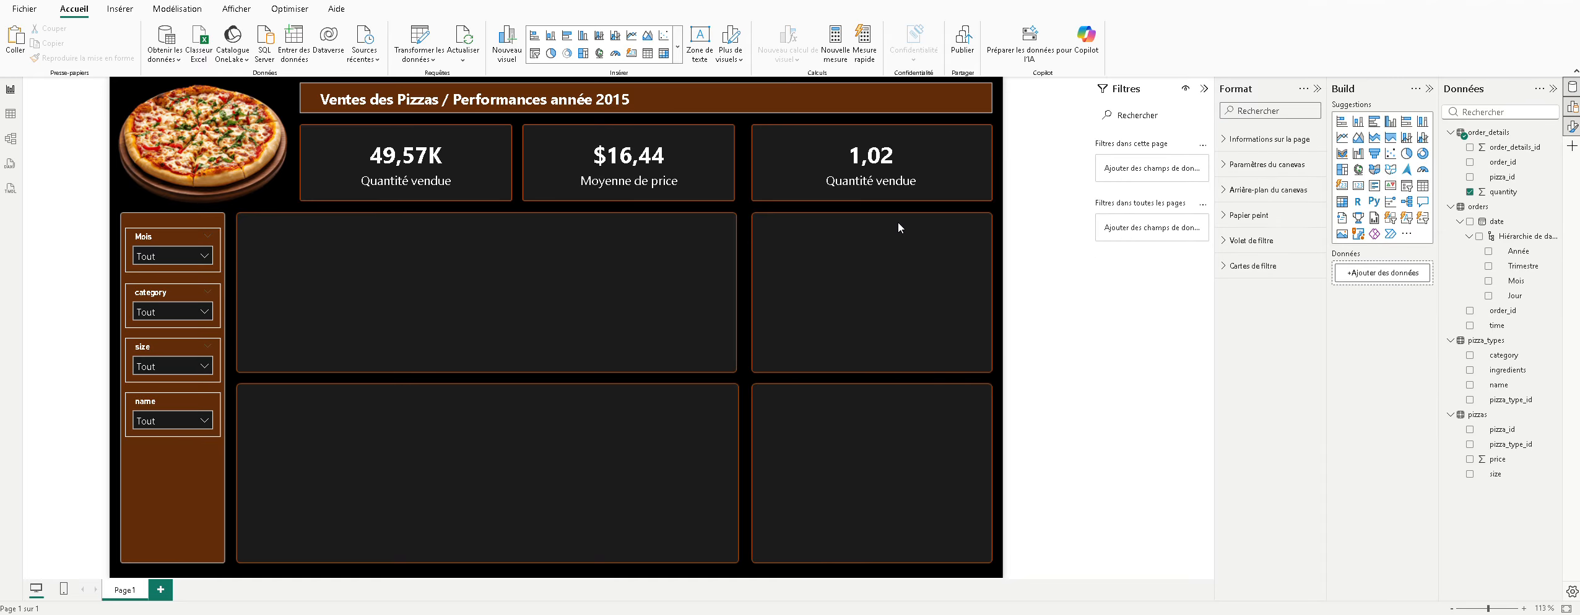
Step: Filter the report by pizza sizes L, M, S, XL and XXL to examine the three cards, and clear the size selection
click(187, 364)
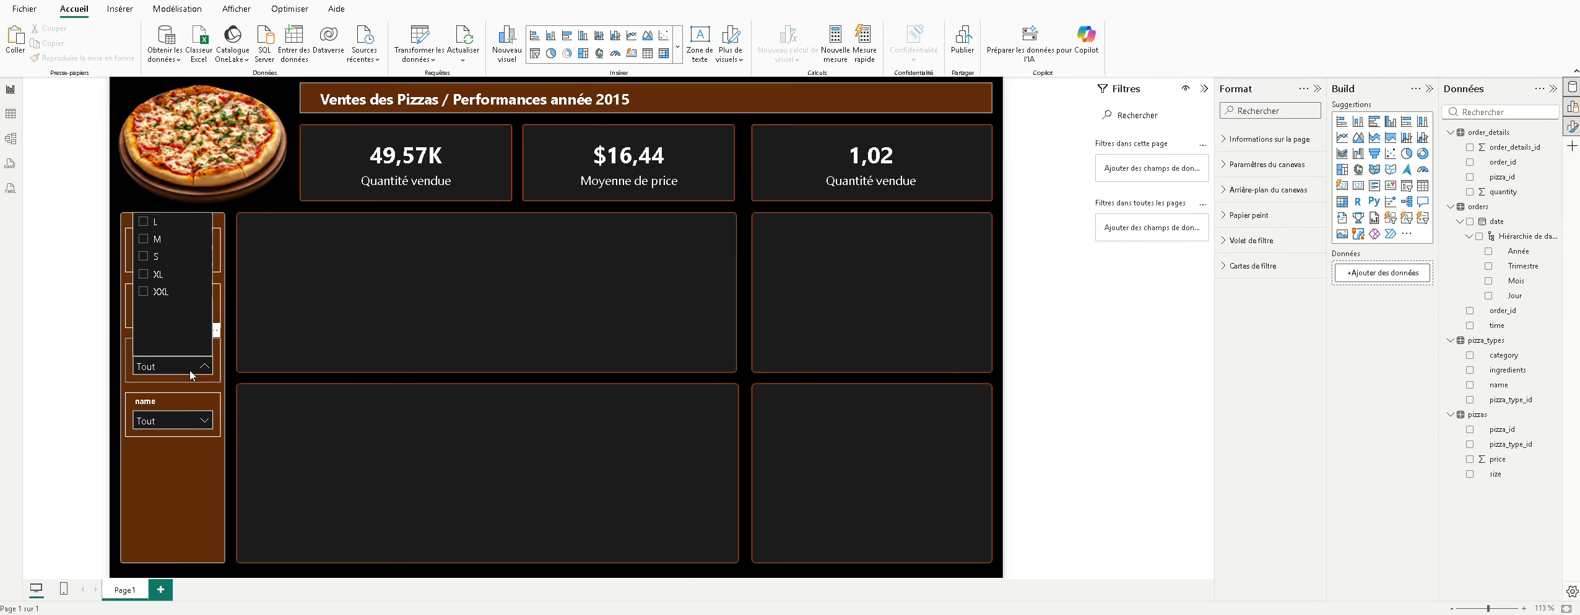
click(150, 224)
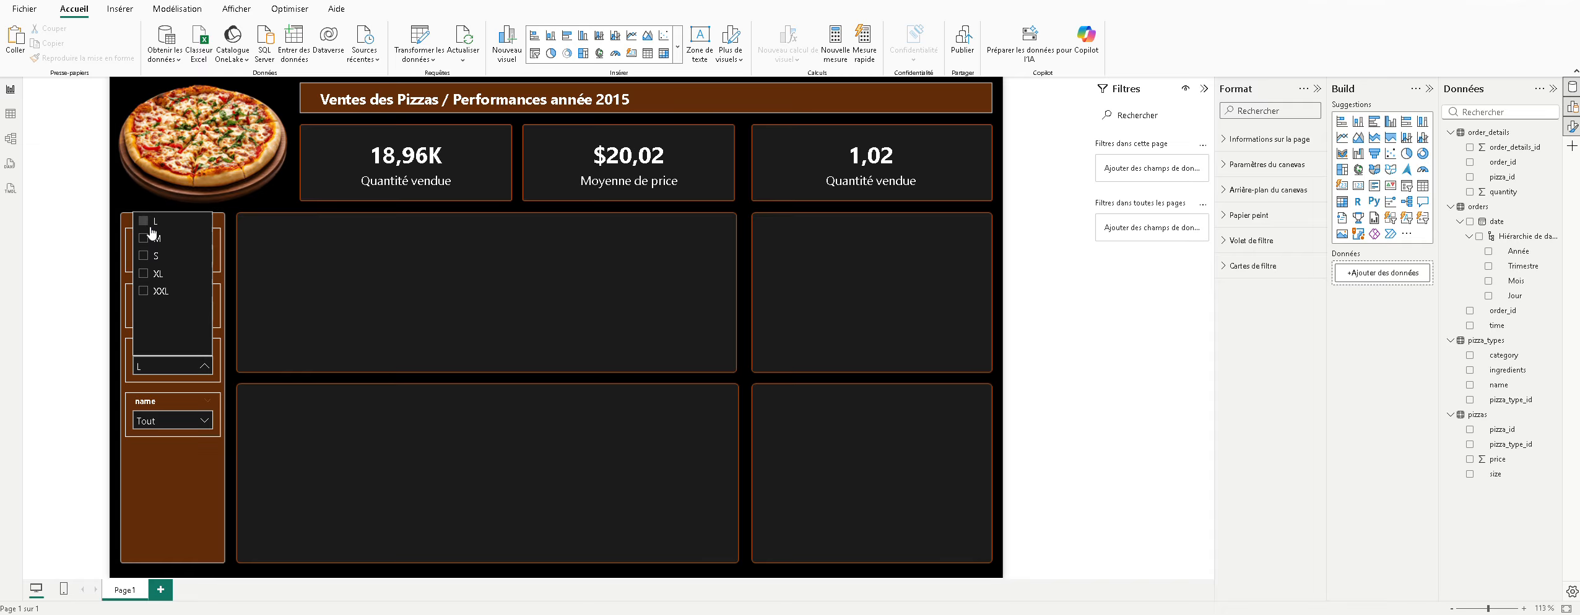
click(153, 241)
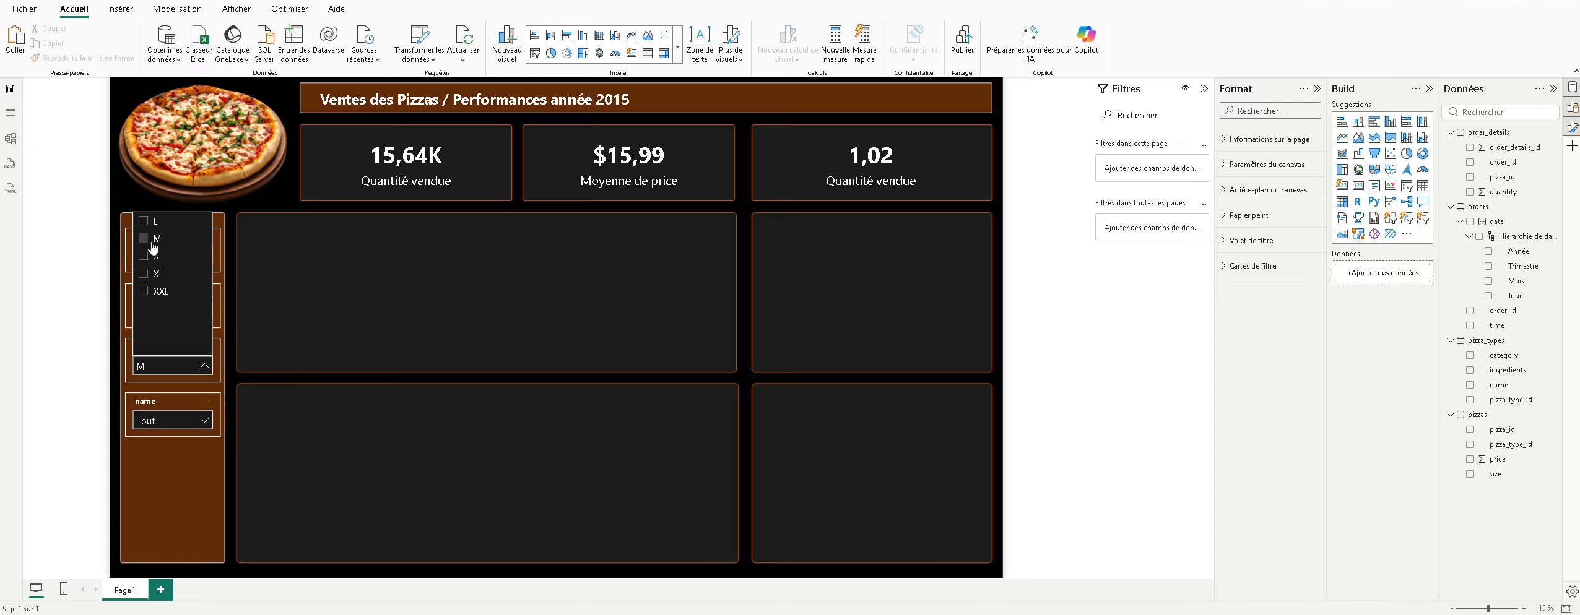
click(152, 256)
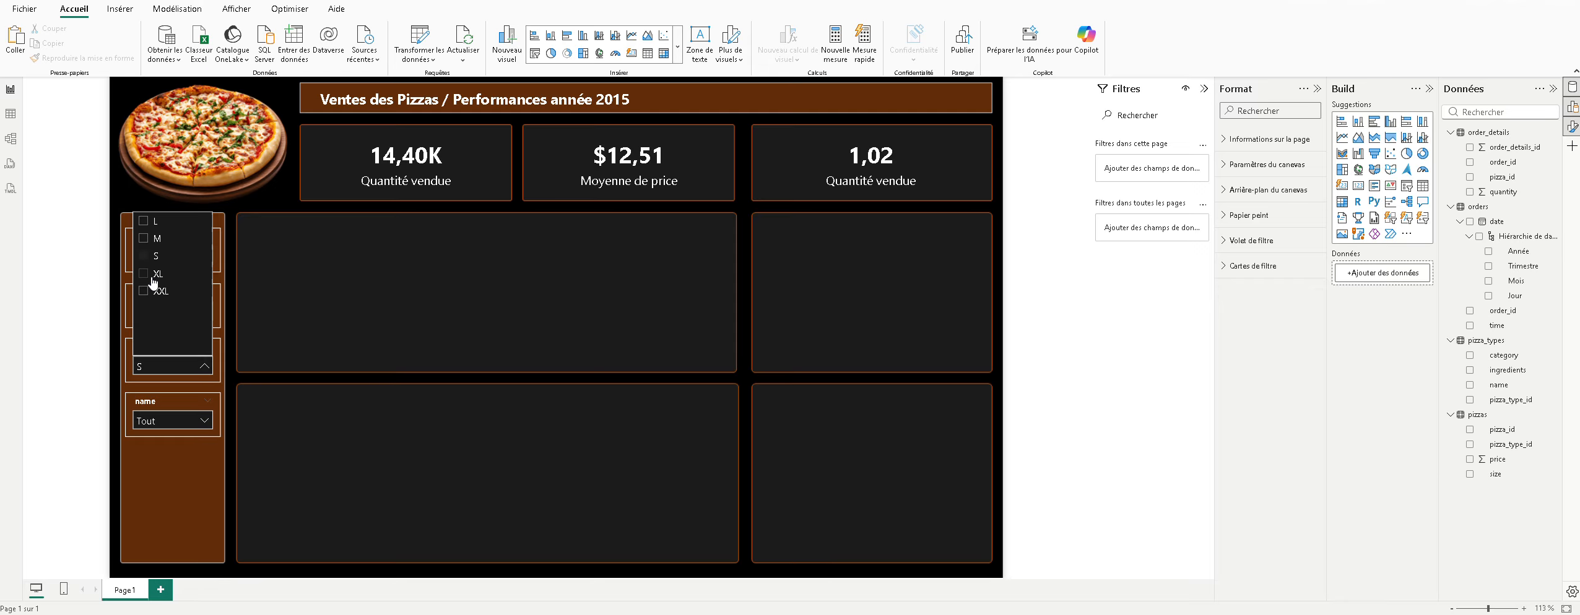
click(152, 278)
click(156, 291)
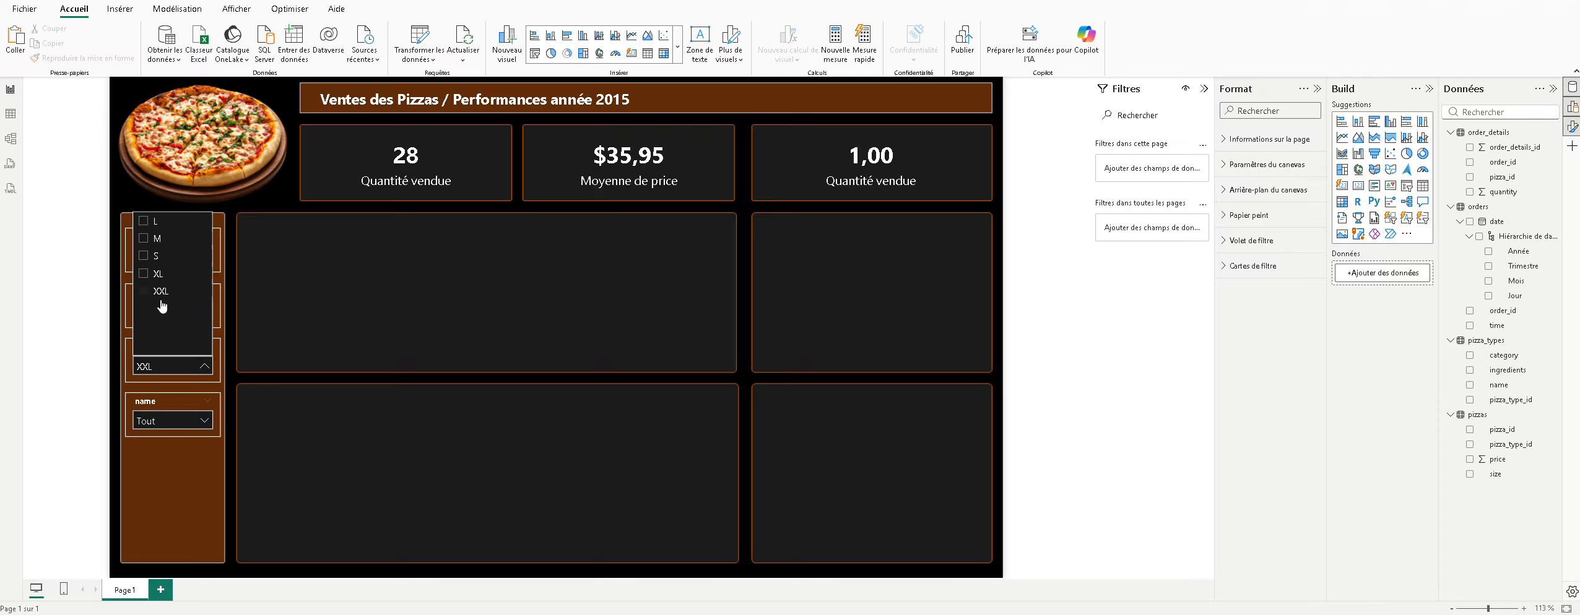
click(143, 273)
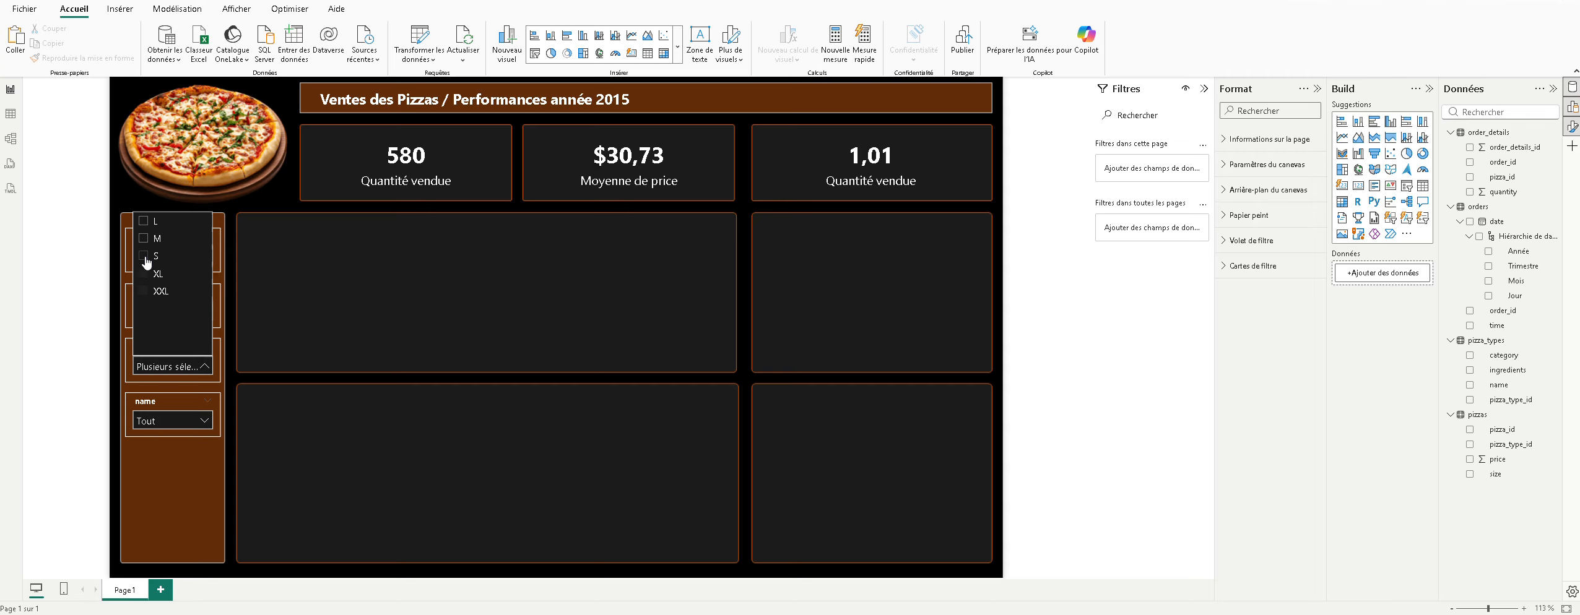
click(143, 256)
click(143, 256)
click(148, 276)
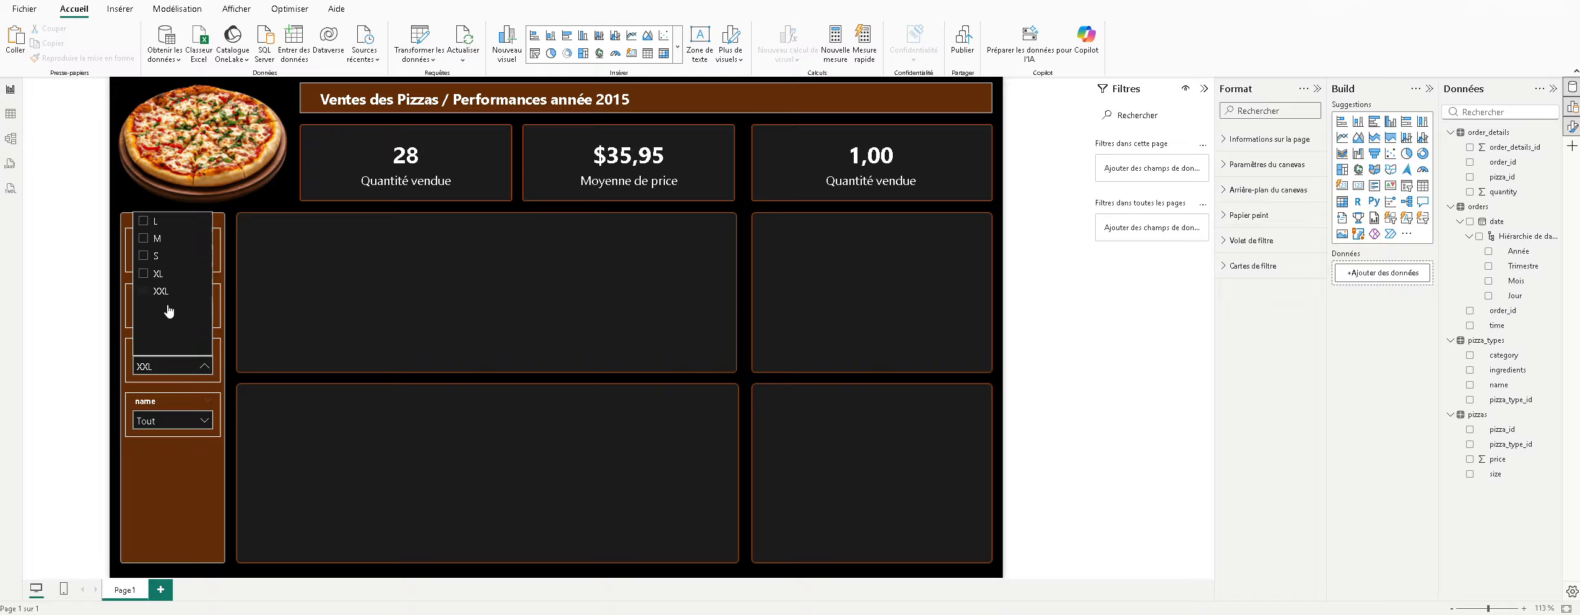
click(148, 292)
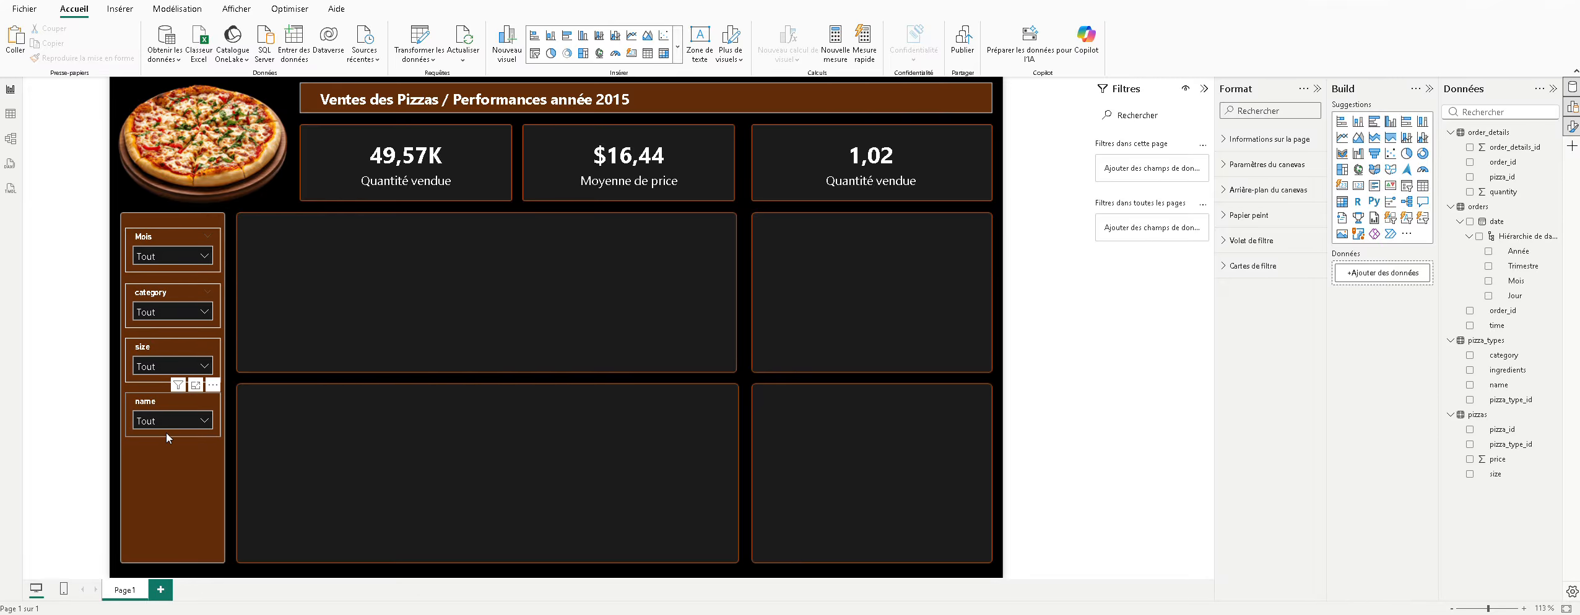
Step: Check the three cards for a Classic and a Chicken pizza using the name slicer, and clear its selection
click(192, 417)
click(183, 399)
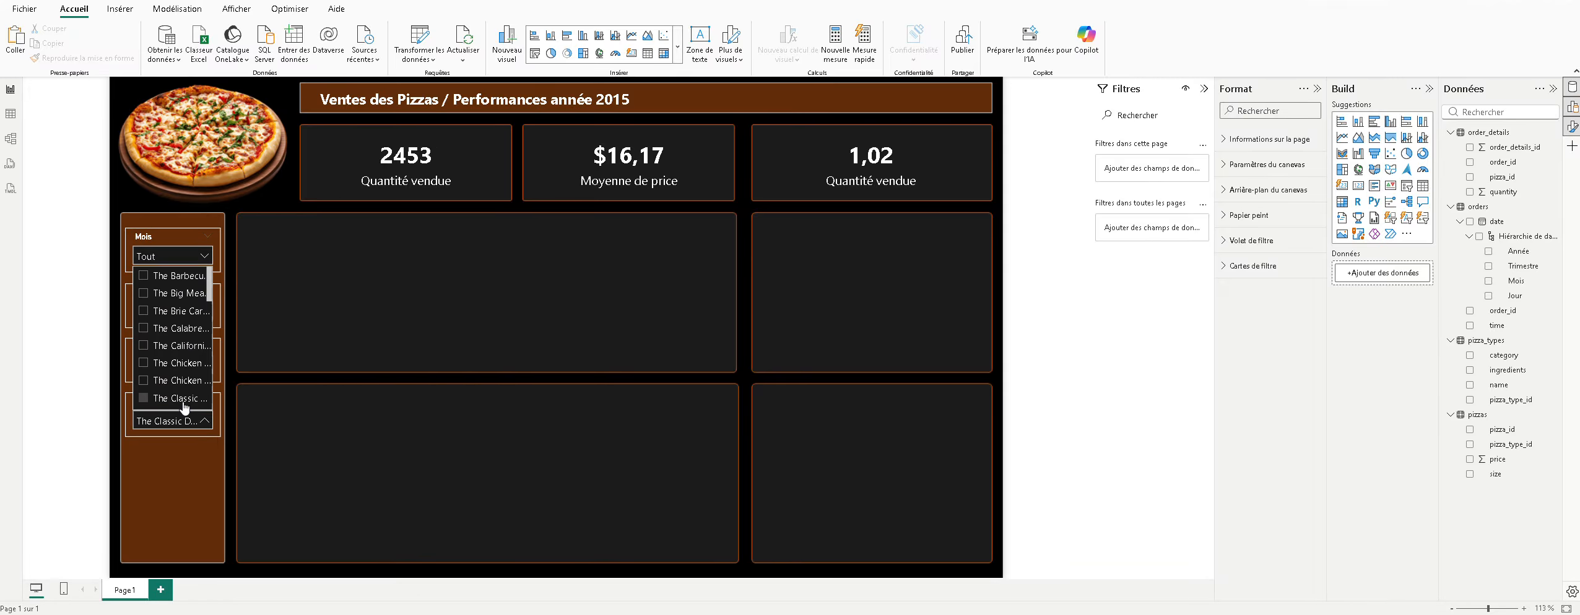
click(159, 398)
click(165, 380)
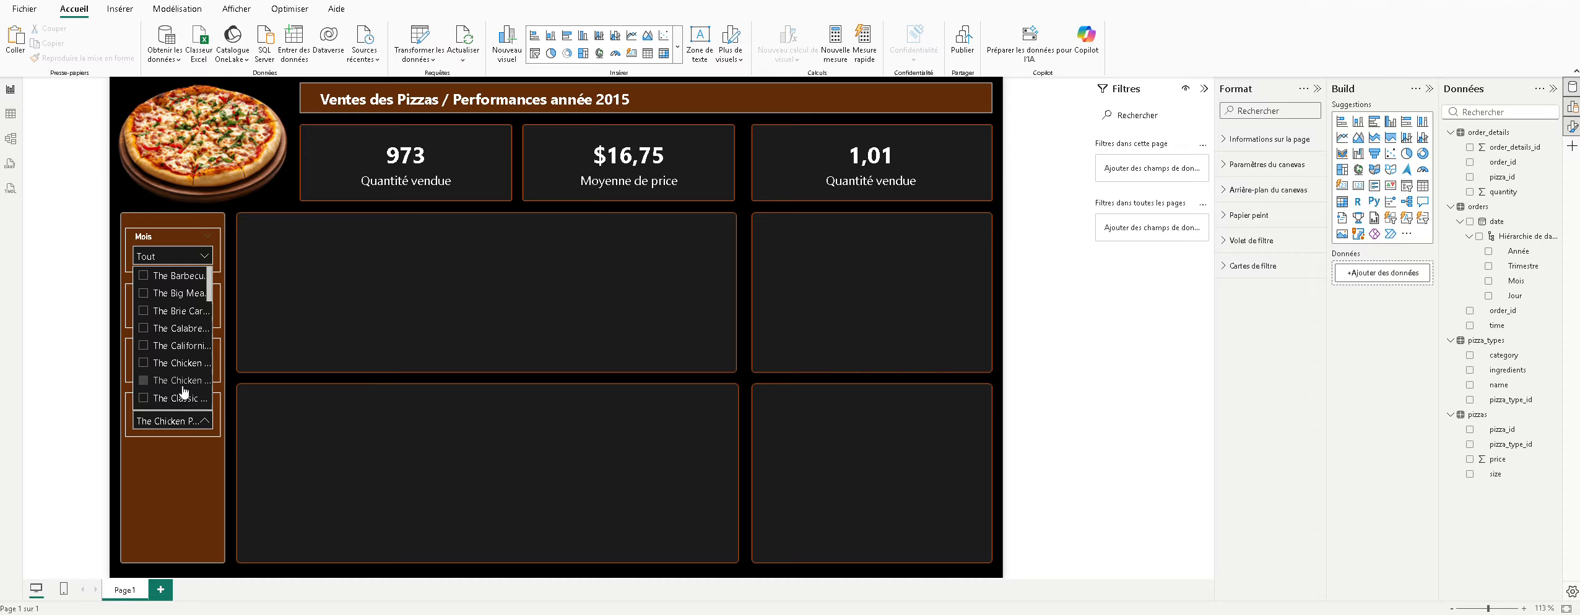
click(183, 386)
click(181, 421)
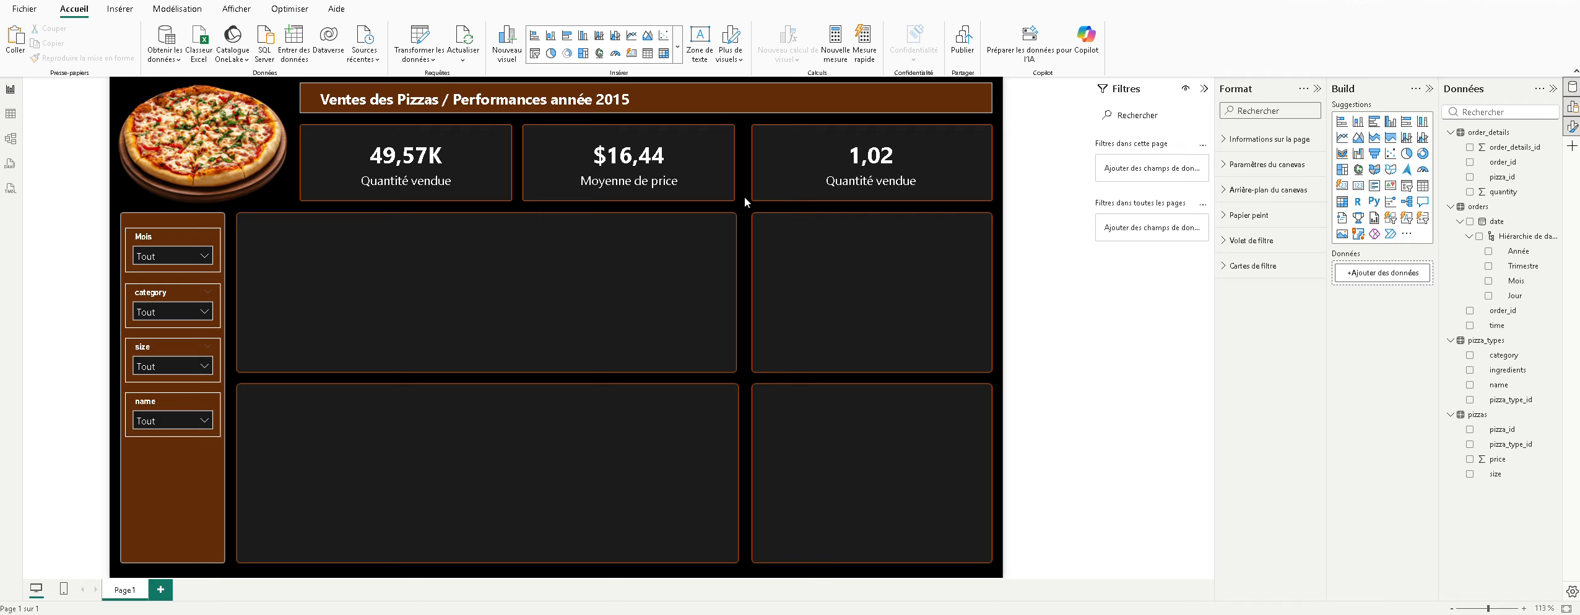
Step: Rename the third card's field for this visual to "Quantité moyenne vendue"
click(806, 187)
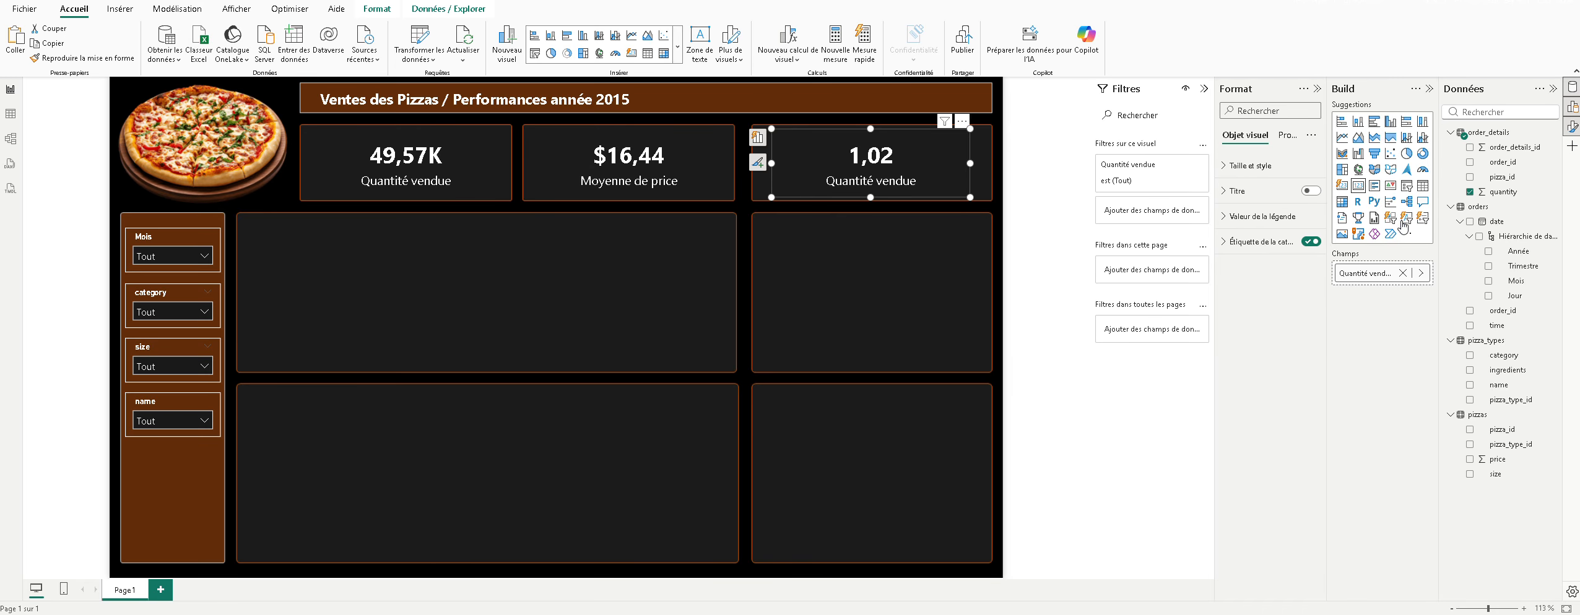
click(1215, 245)
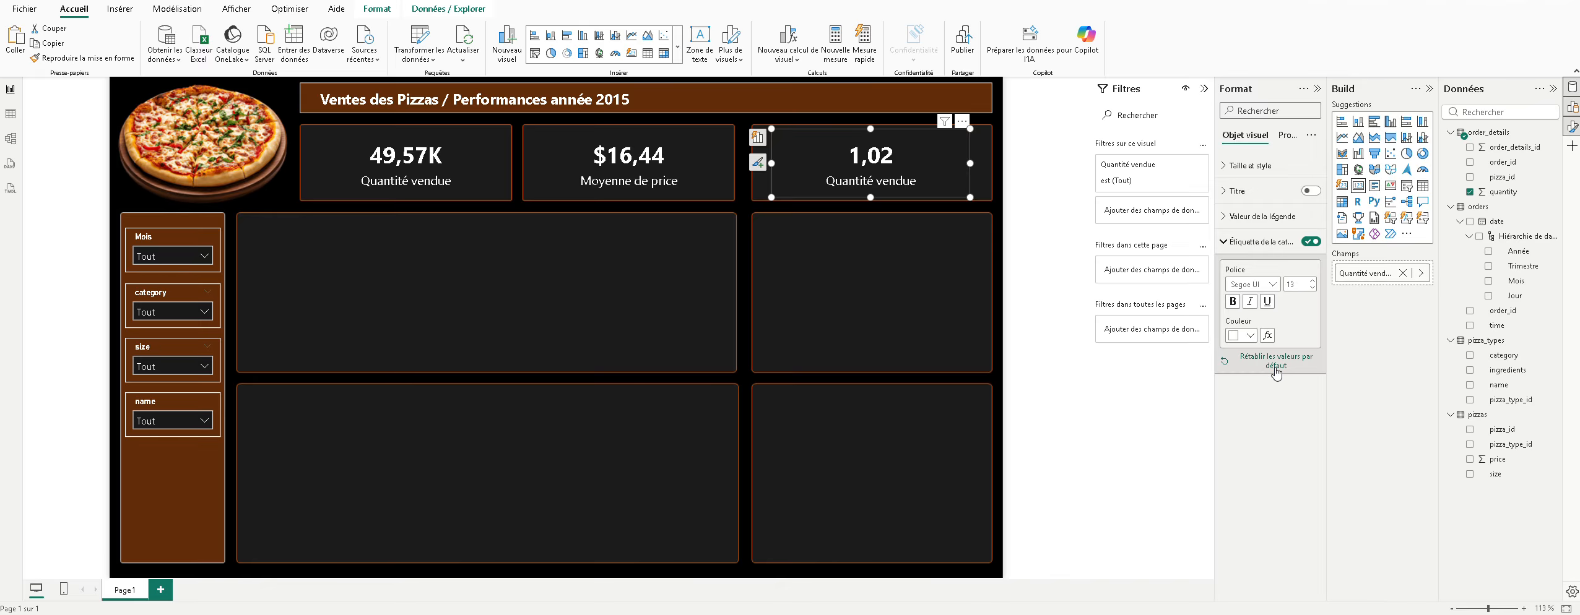
click(1420, 273)
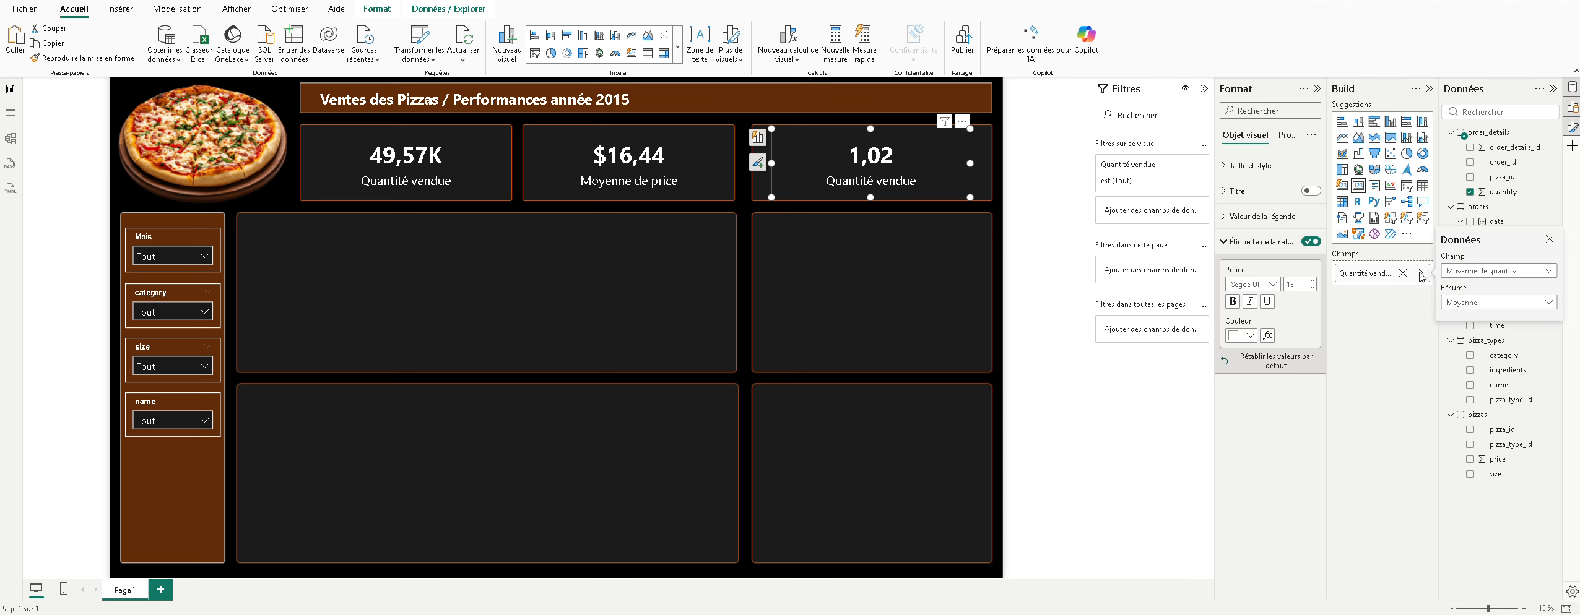
right_click(1389, 279)
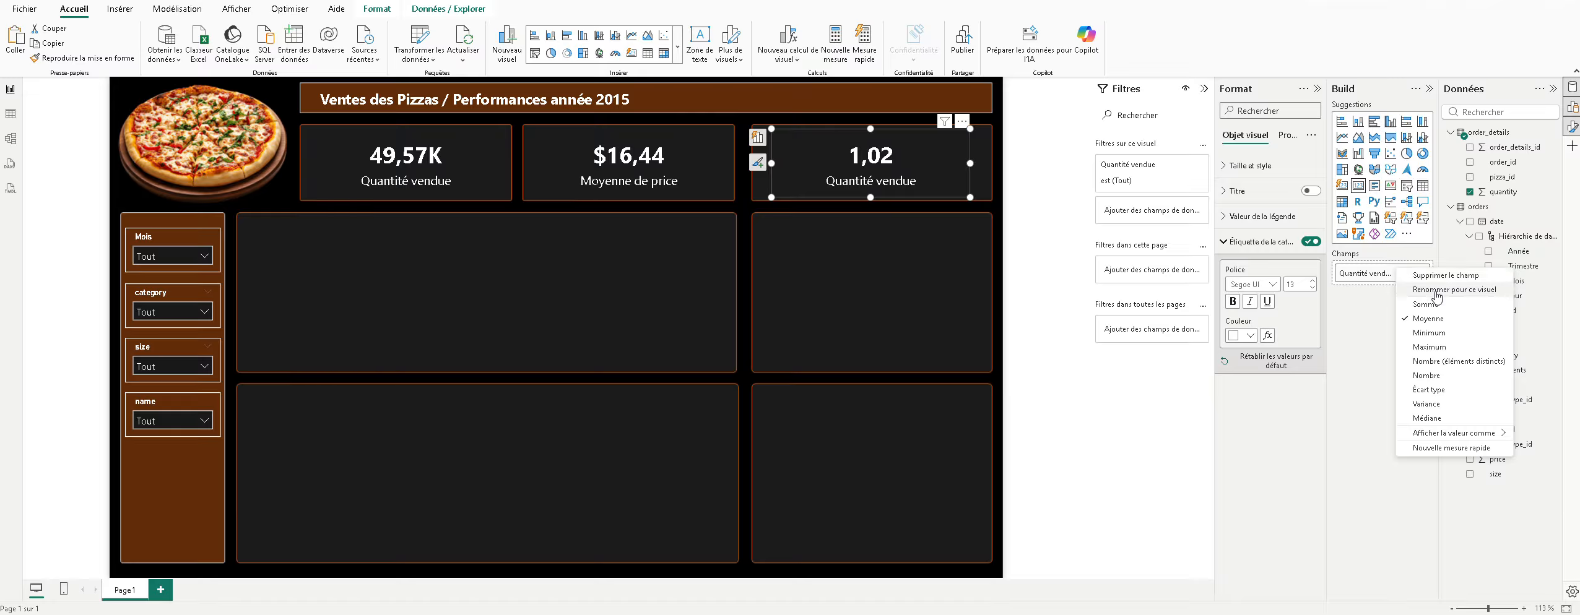
click(1437, 298)
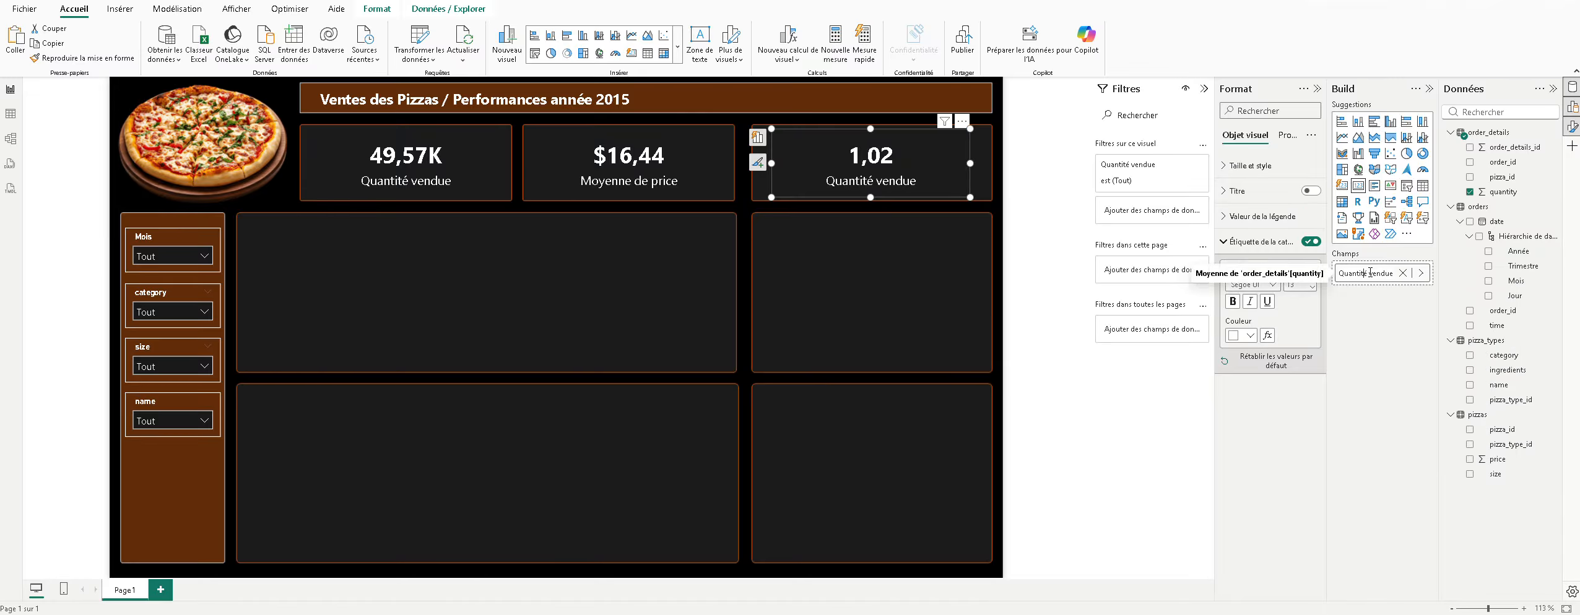
key(Delete)
key(Delete)
key(Delete)
key(Delete)
key(Delete)
key(Delete)
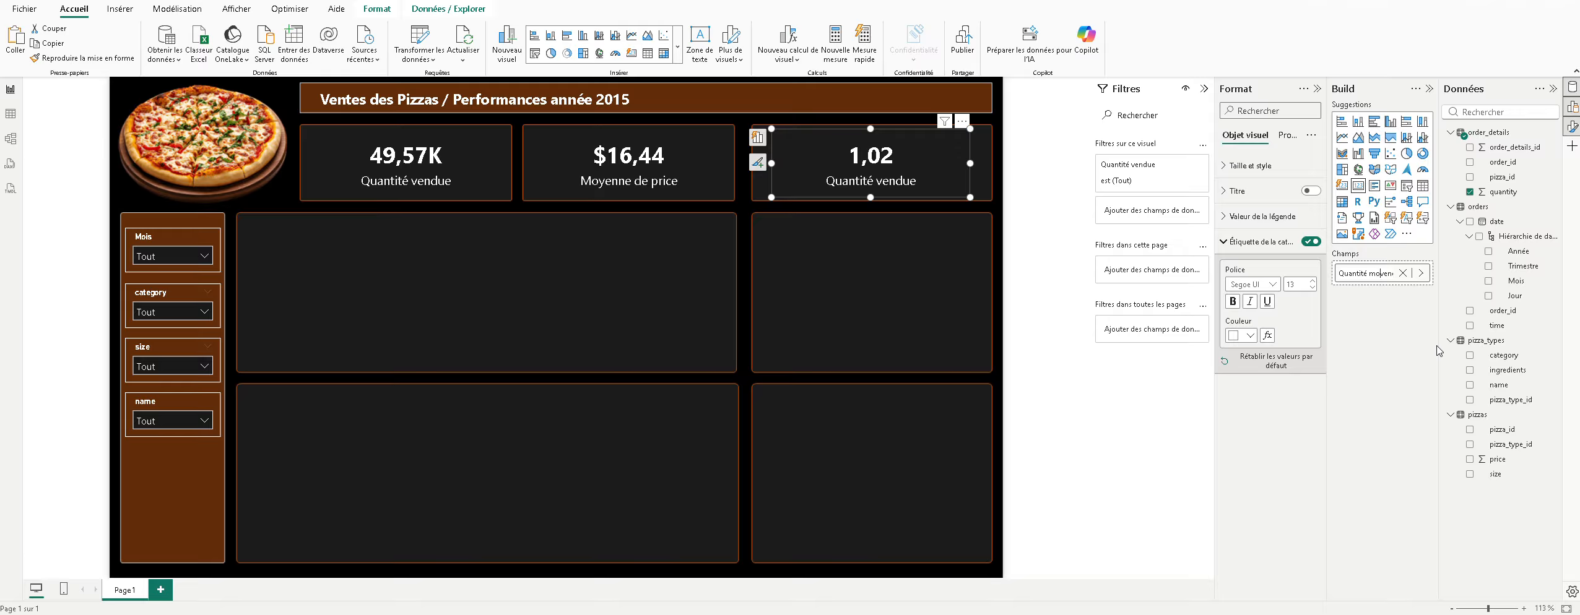
text(moyenne)
key(Return)
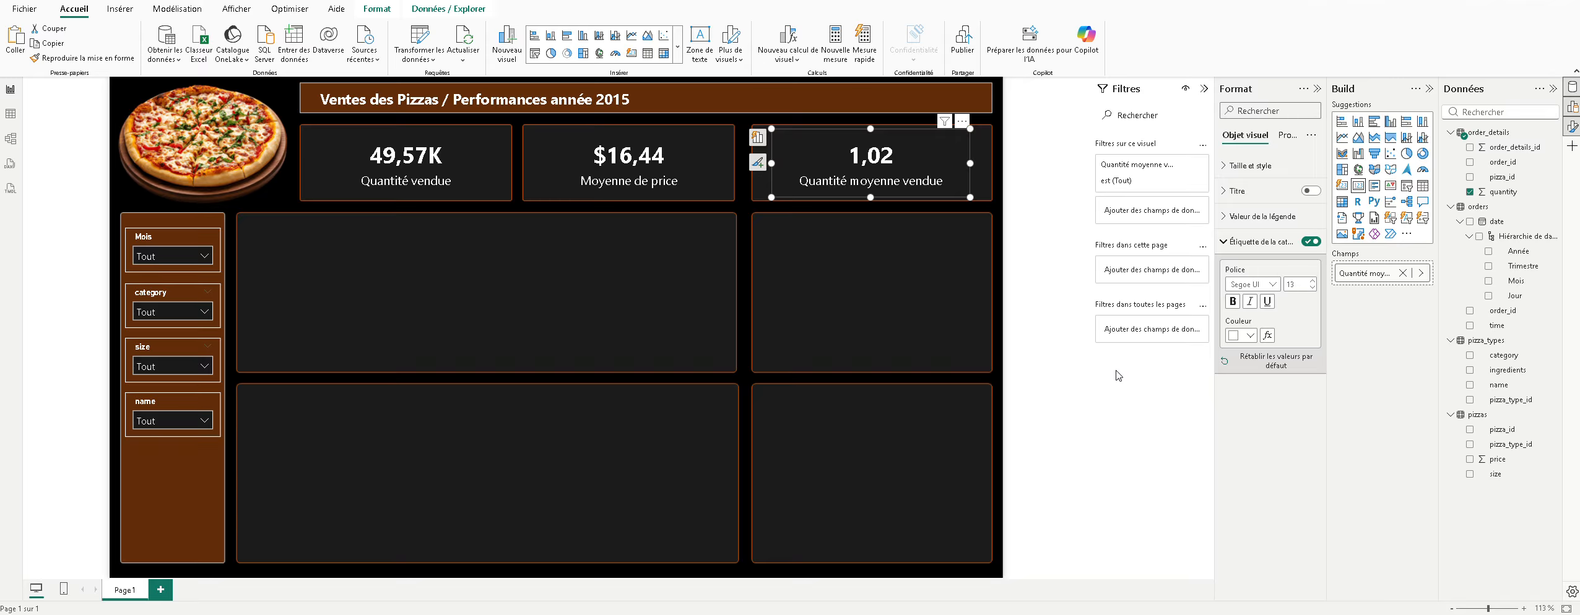
Step: Insert an area chart and size it to fill the large frame below the first two KPI cards
click(856, 259)
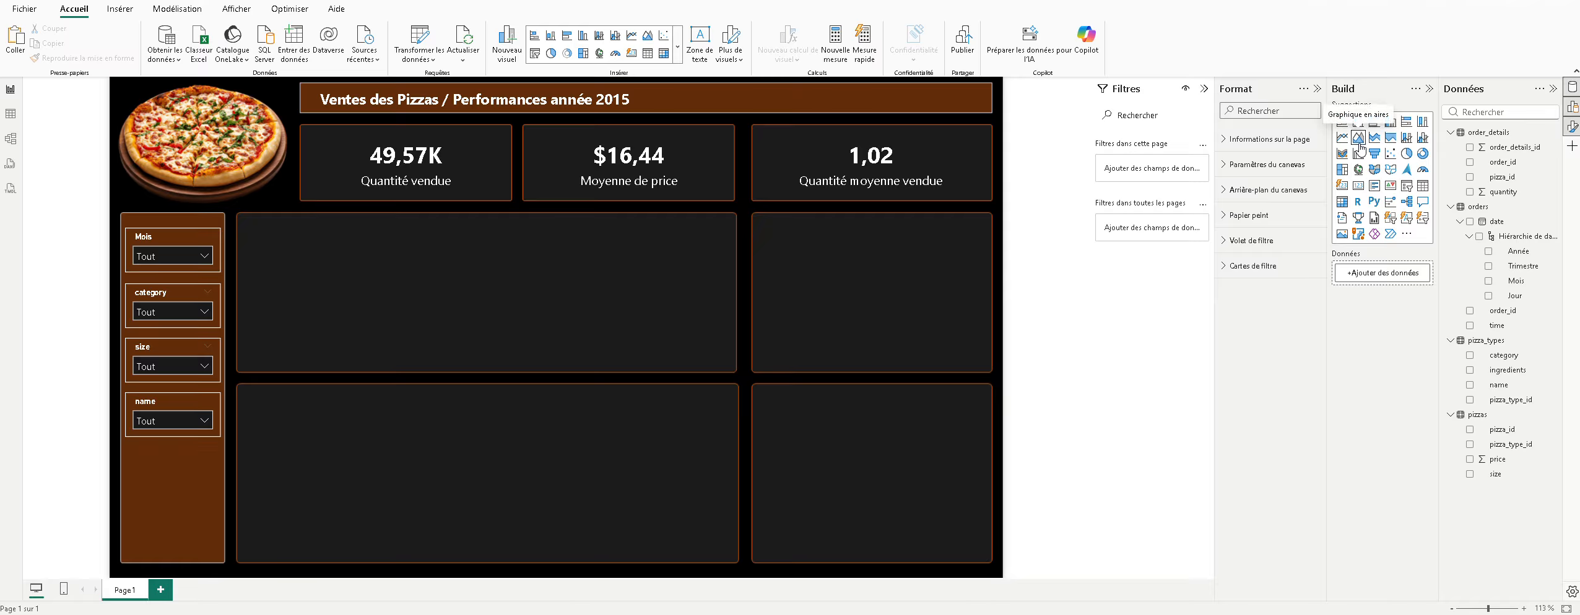
click(1359, 138)
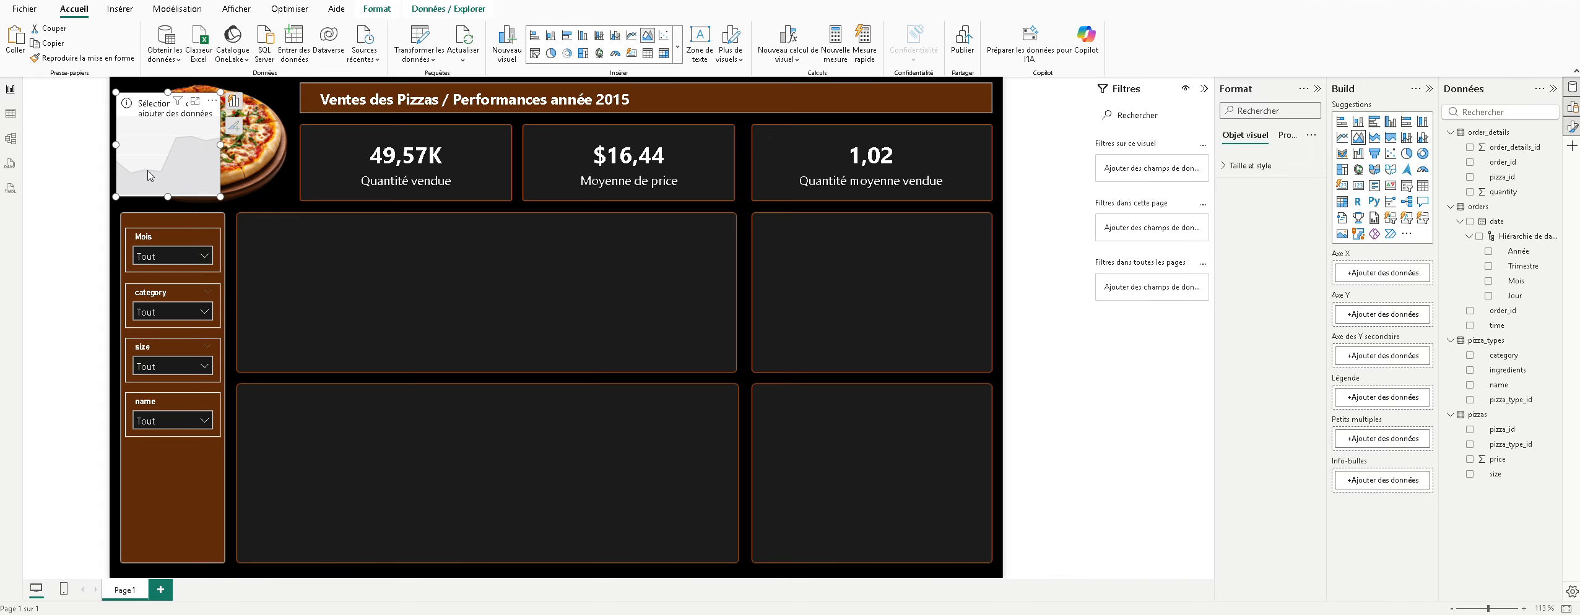
drag(151, 177, 300, 286)
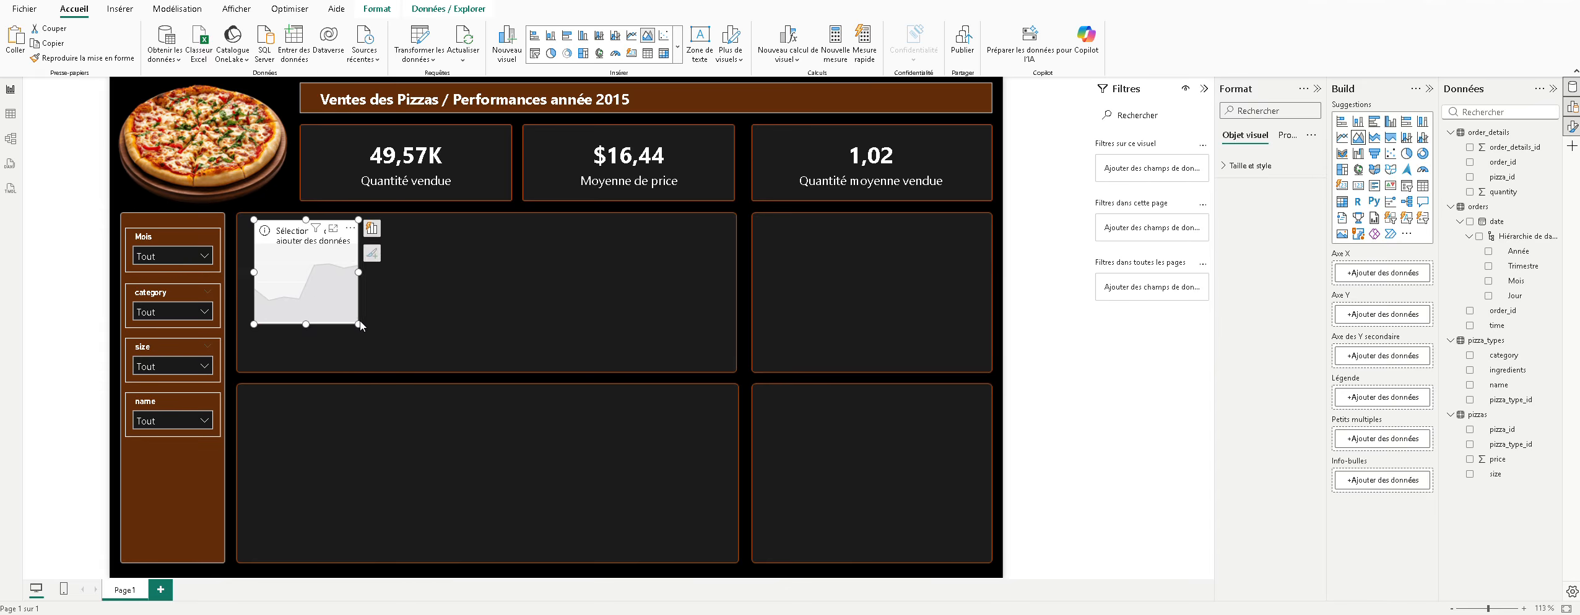
click(362, 285)
click(355, 273)
drag(358, 272, 728, 294)
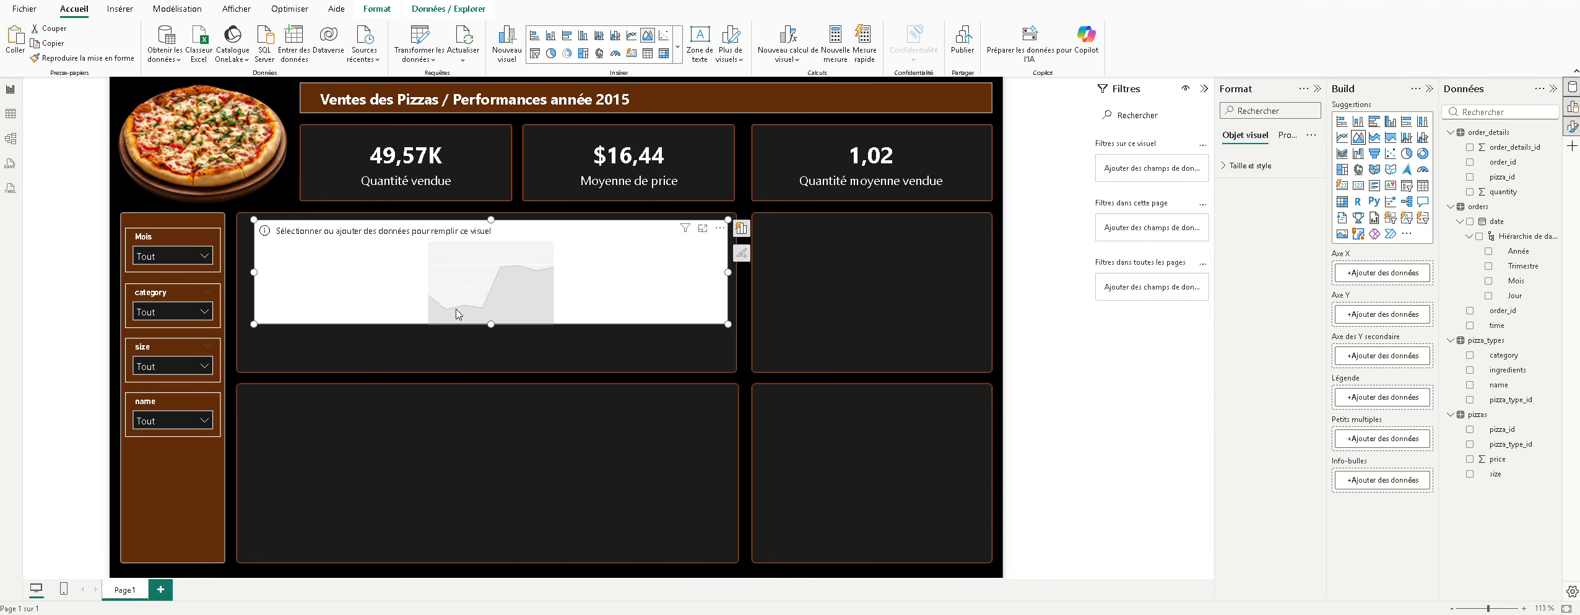
drag(497, 323, 485, 365)
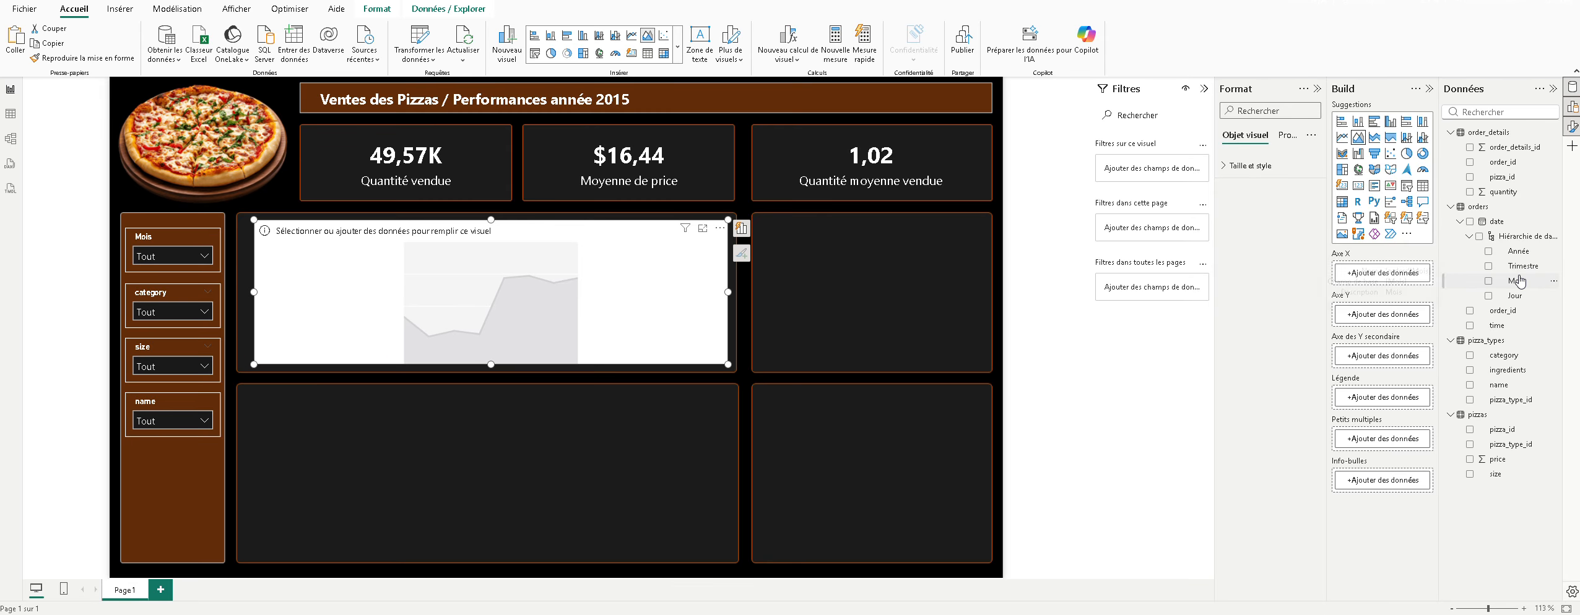
Step: Plot the sum of quantity on the area chart's Y axis against Mois on the X axis
drag(1516, 280, 1383, 275)
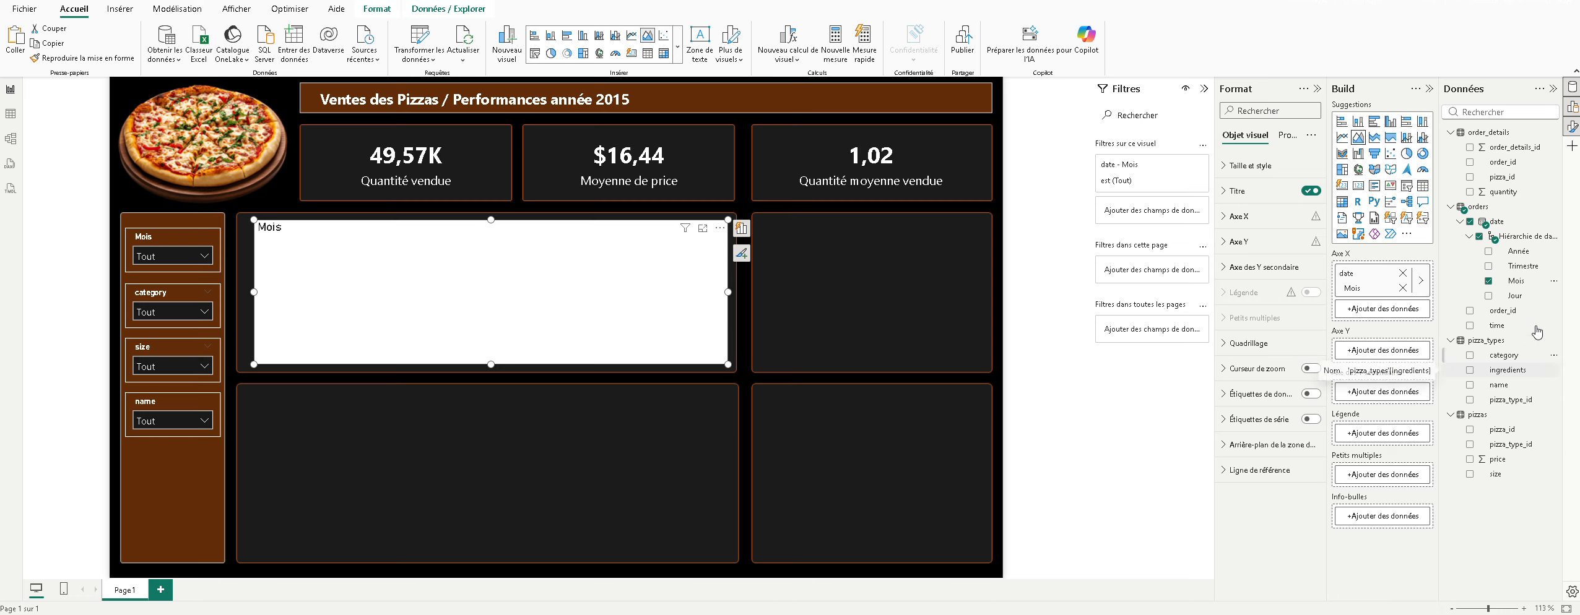
drag(1502, 192, 1419, 356)
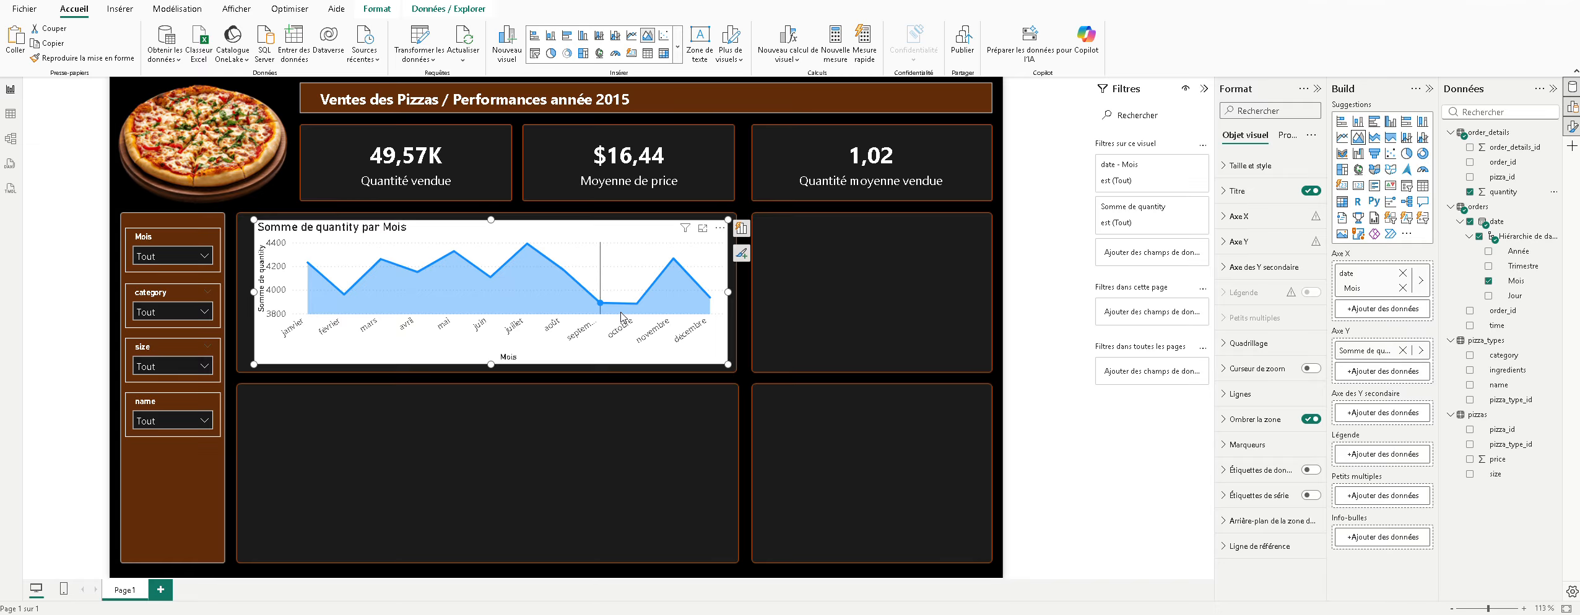
mouse_move(642, 313)
mouse_move(528, 248)
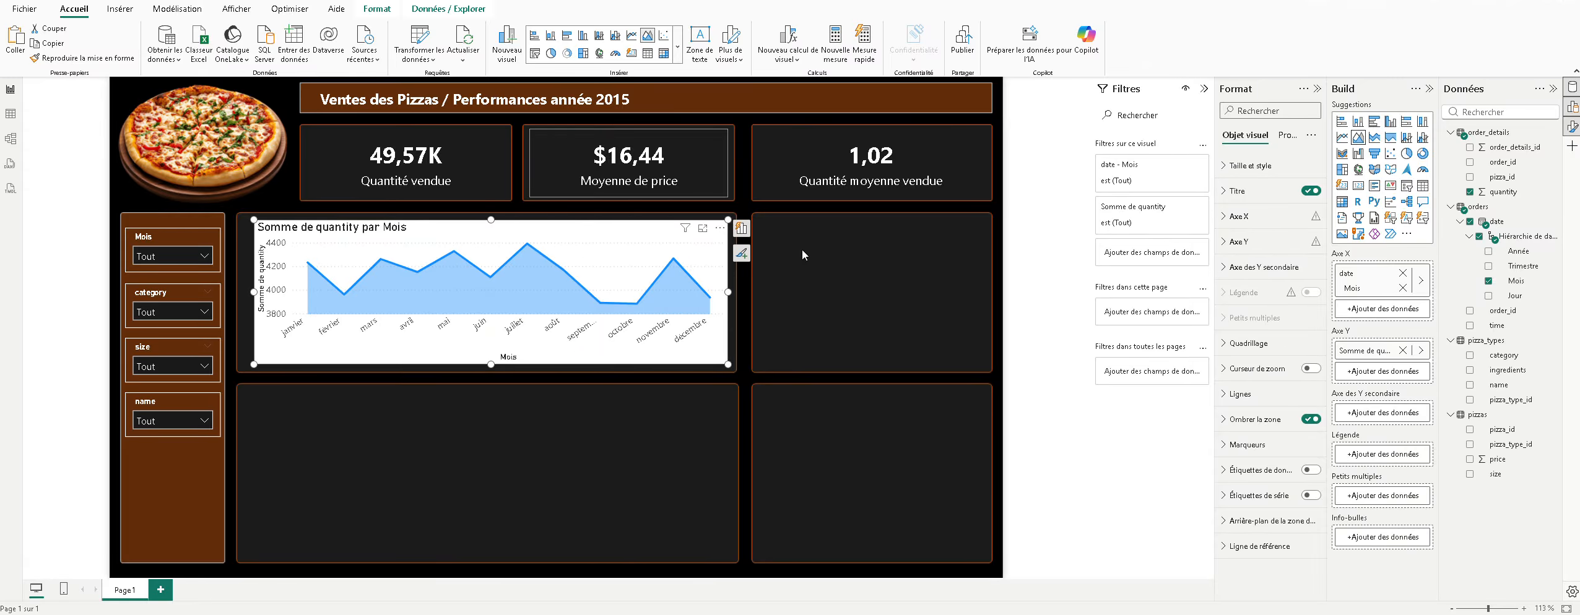
Step: Copy the formatting of the Moyenne de price card onto the area chart
click(545, 180)
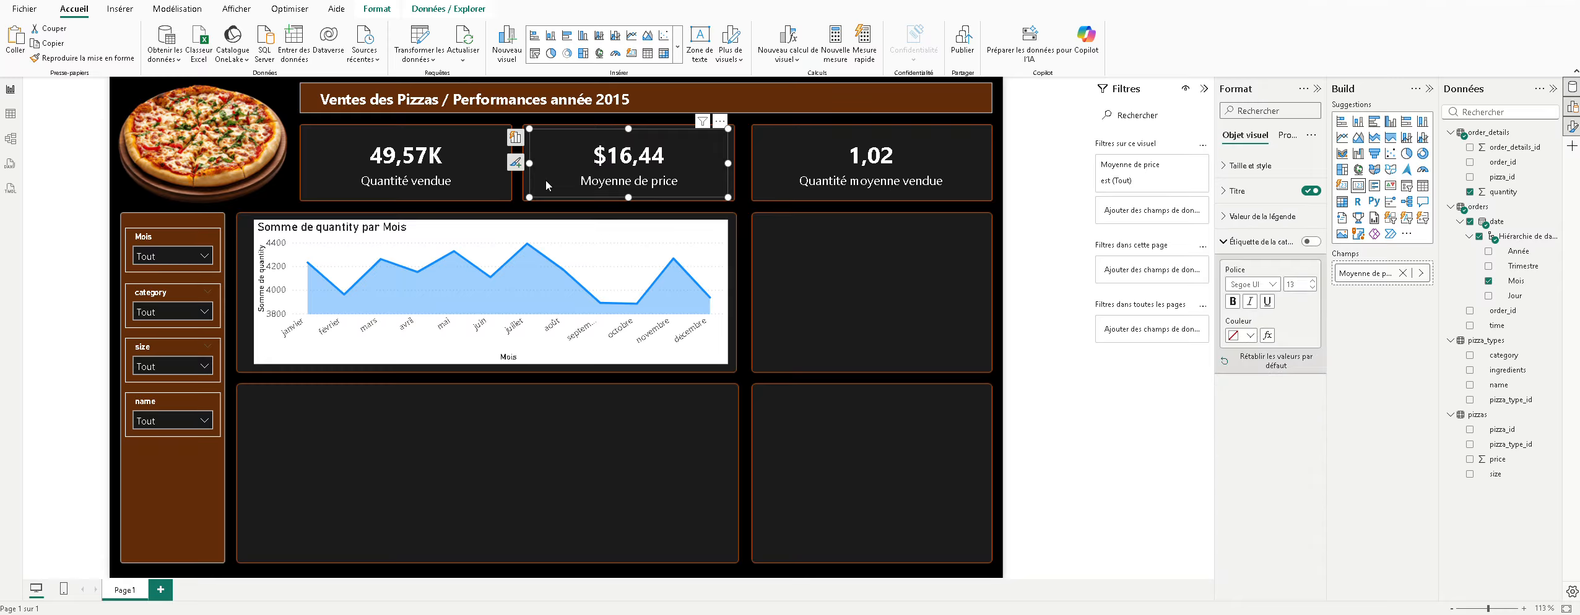
click(81, 58)
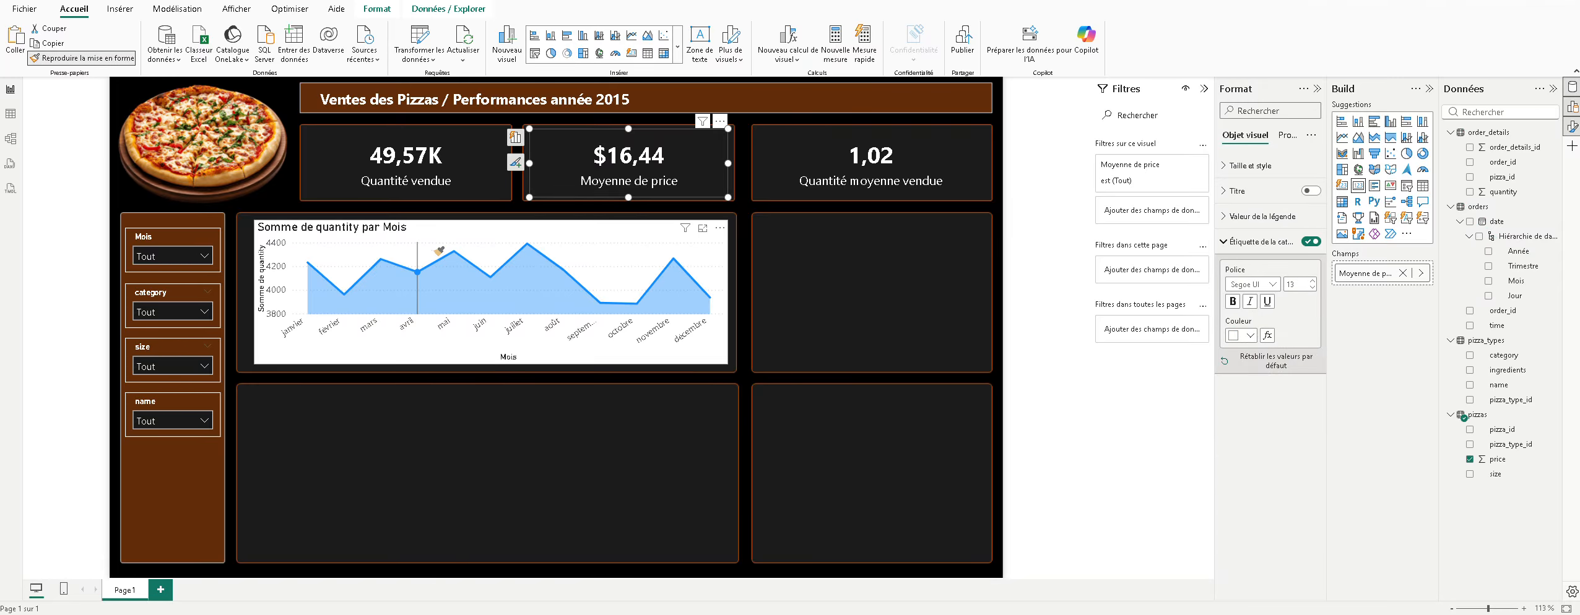
click(437, 253)
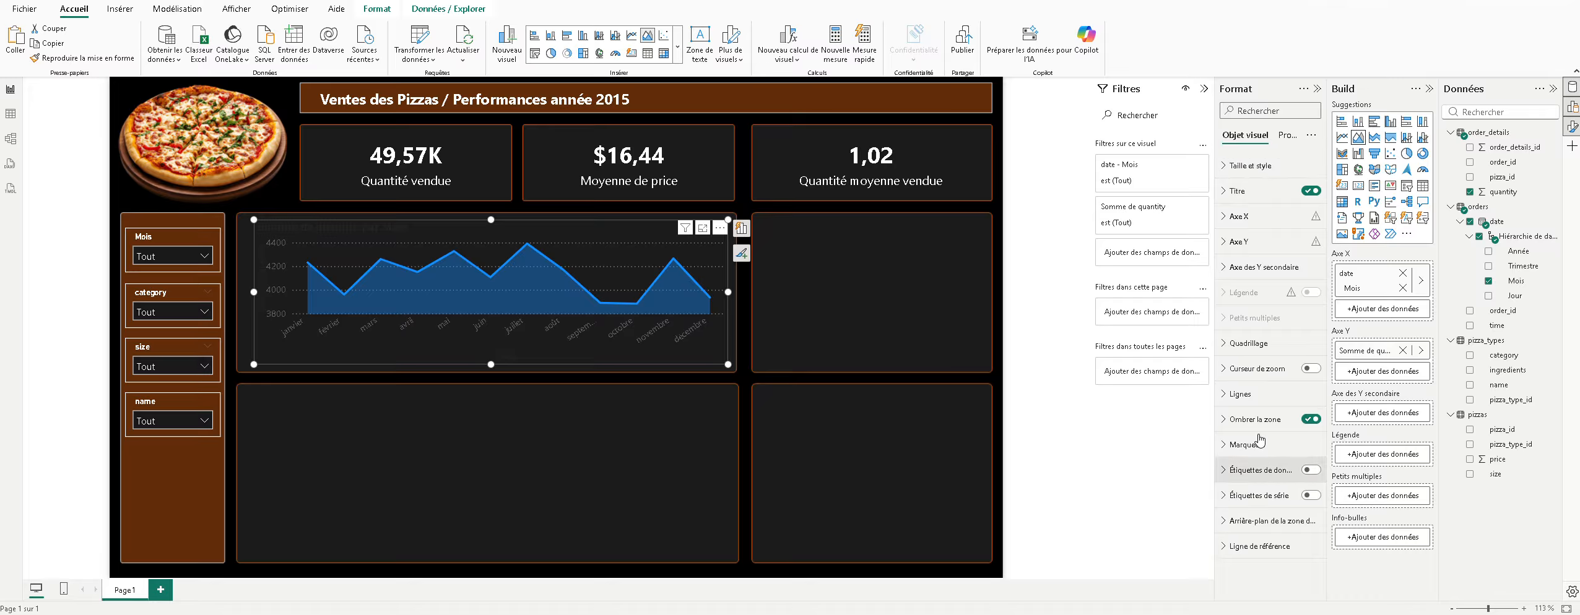
mouse_move(640, 310)
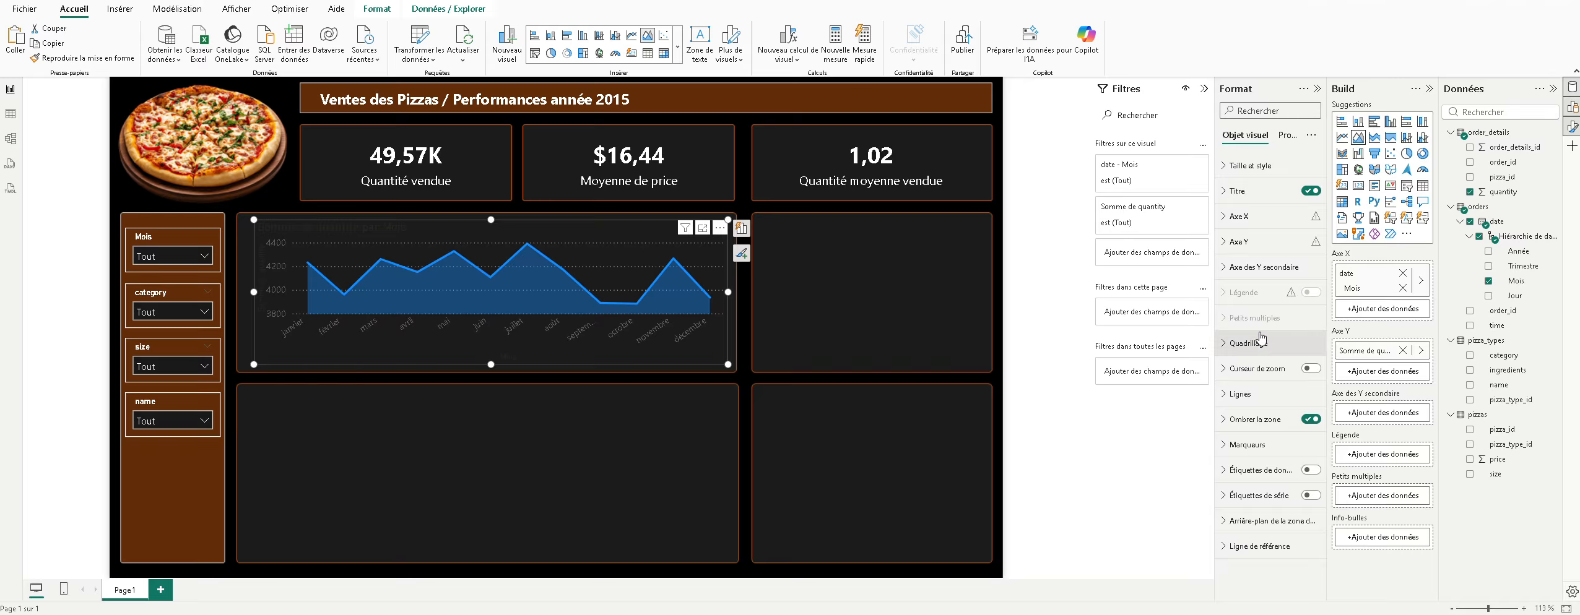
Step: Set the area chart's X axis labels to white, size 8, with a 32% maximum height, and widen the chart slightly within its frame
click(1238, 217)
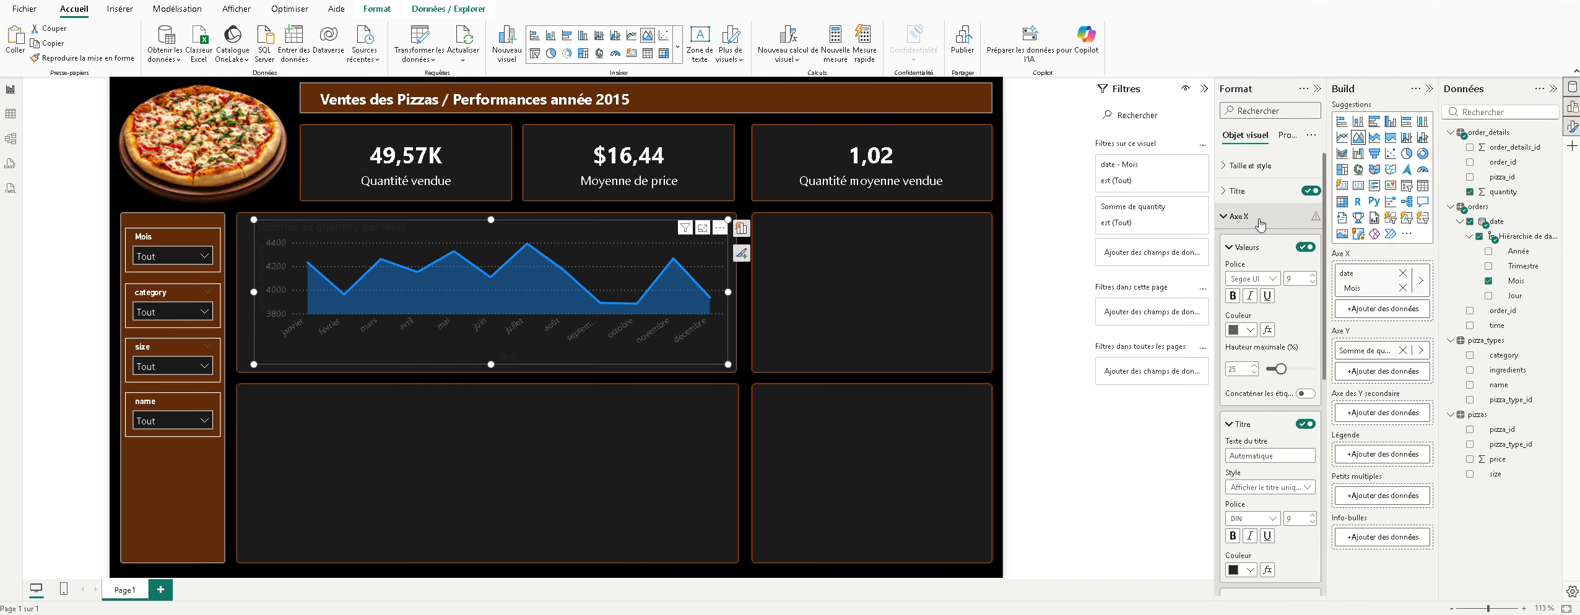
click(1246, 331)
click(1242, 373)
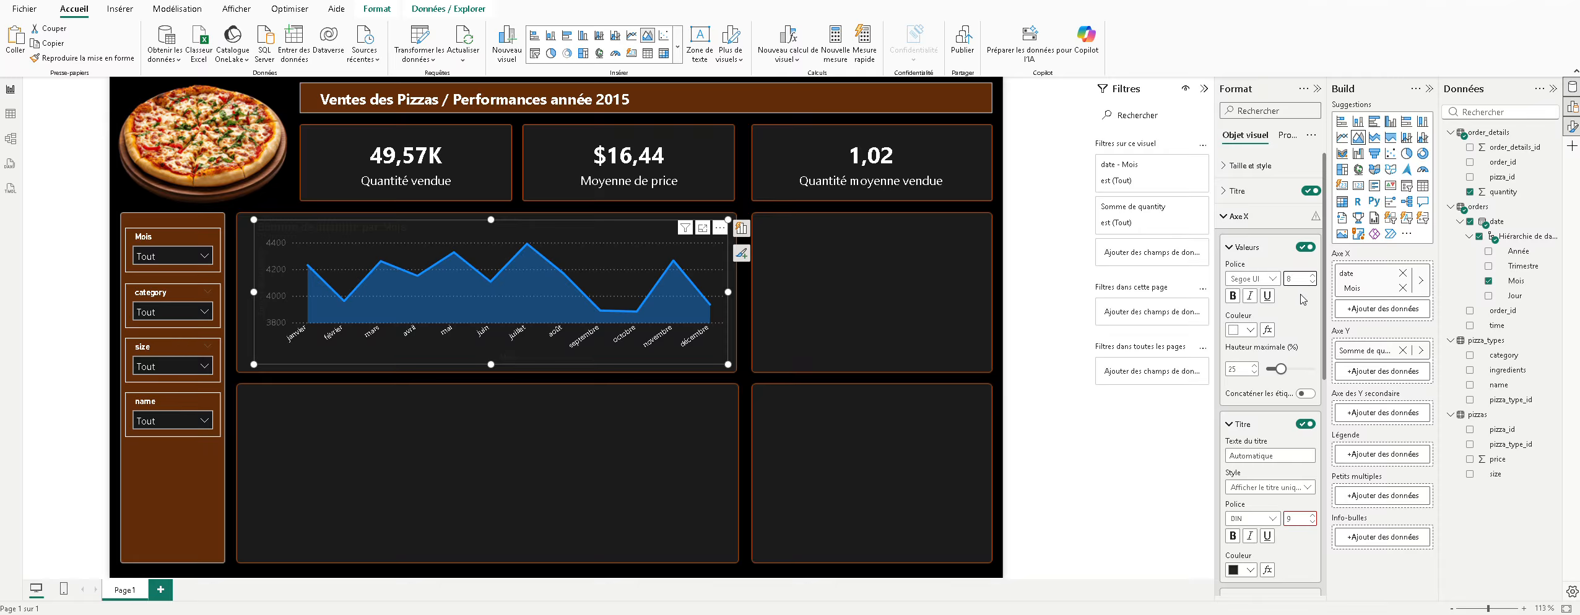
drag(1281, 372, 1289, 373)
drag(253, 293, 238, 285)
drag(729, 292, 732, 290)
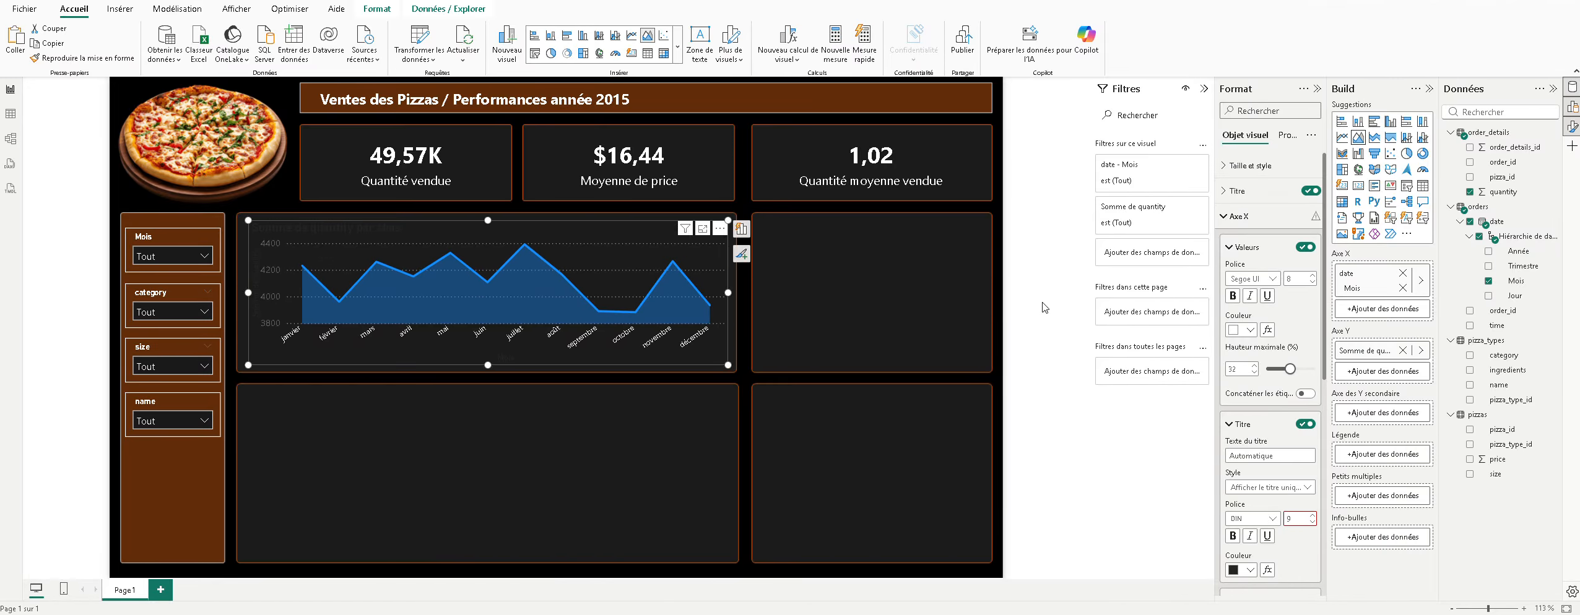
Step: Colour the area chart's X axis title white and turn that title off
scroll(1260, 438, down, 2)
scroll(1261, 438, down, 2)
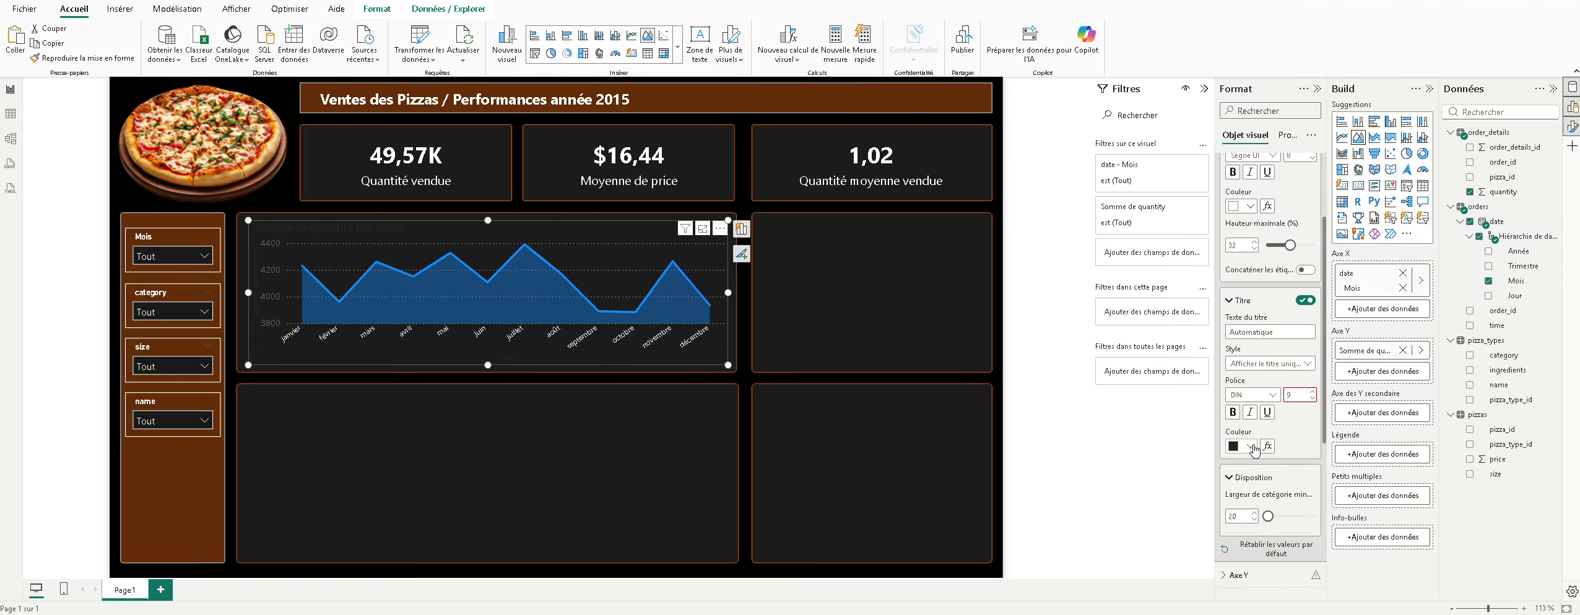
click(1250, 446)
click(1241, 394)
click(1306, 301)
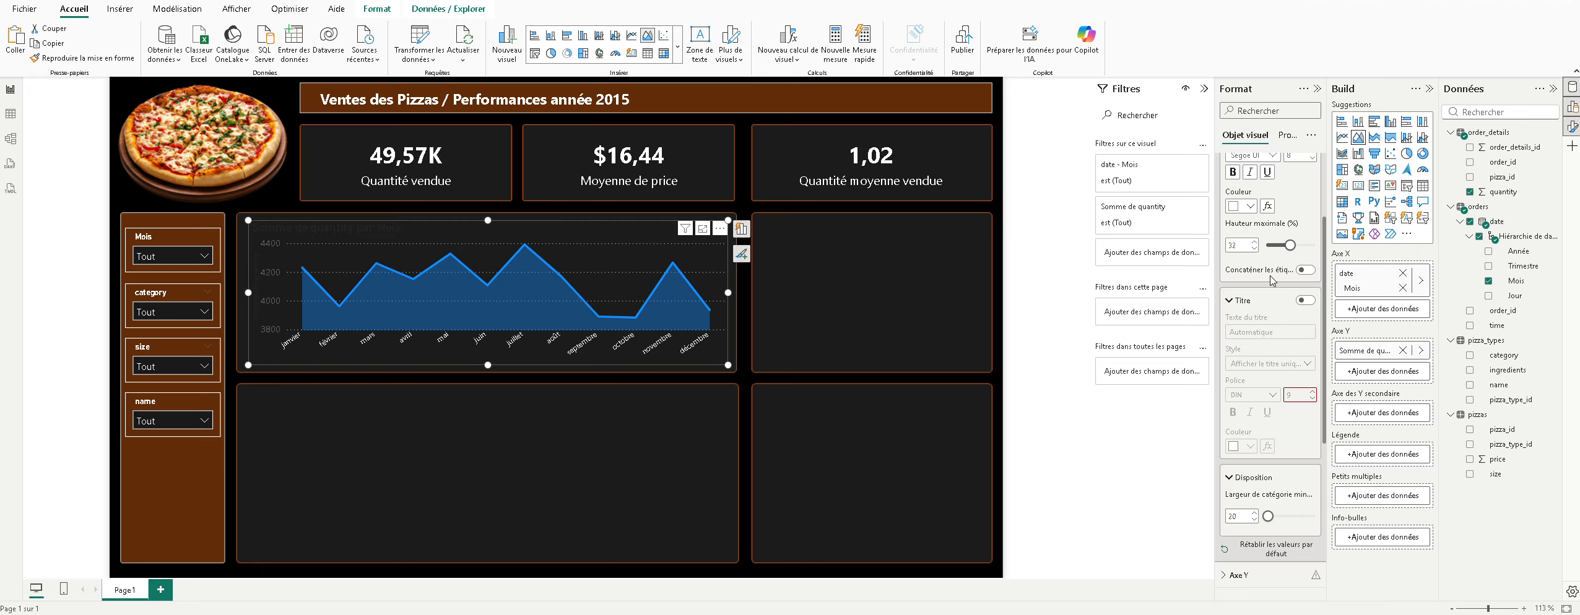
Step: Set the area chart's Y axis value labels to white
scroll(1265, 331, down, 1)
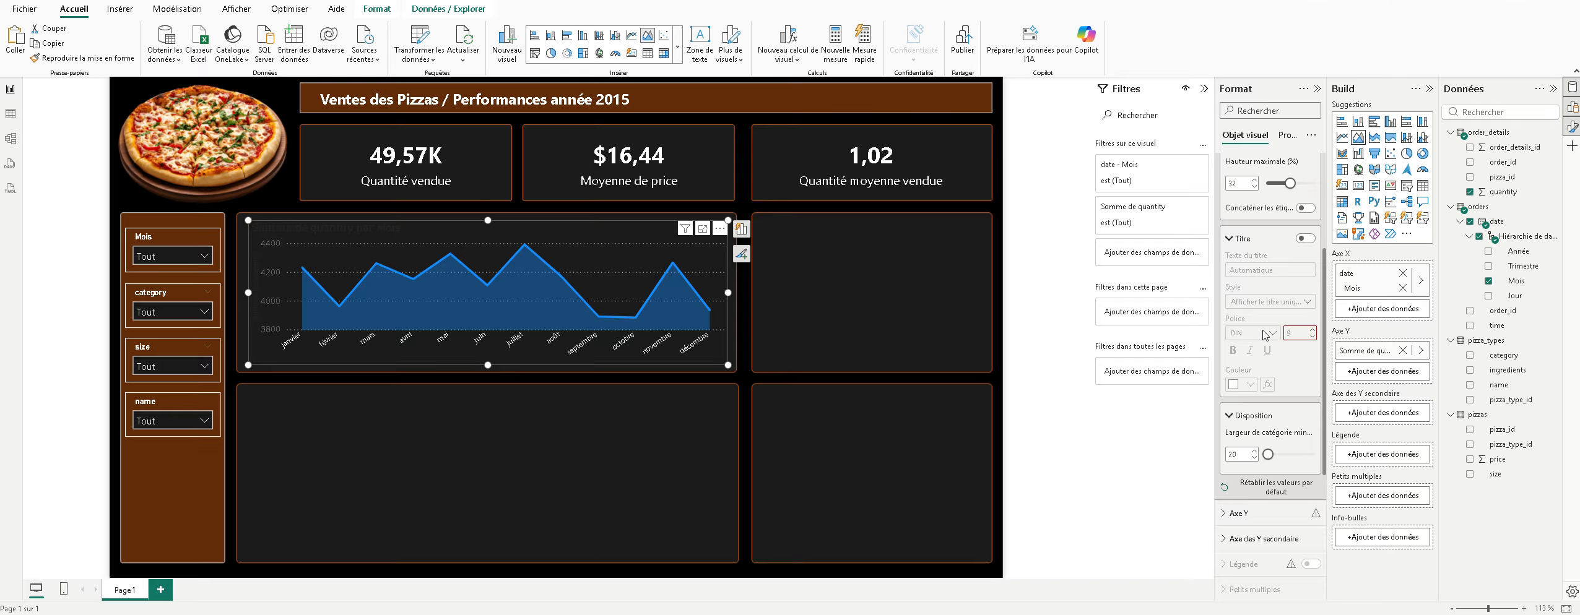
scroll(1265, 335, down, 3)
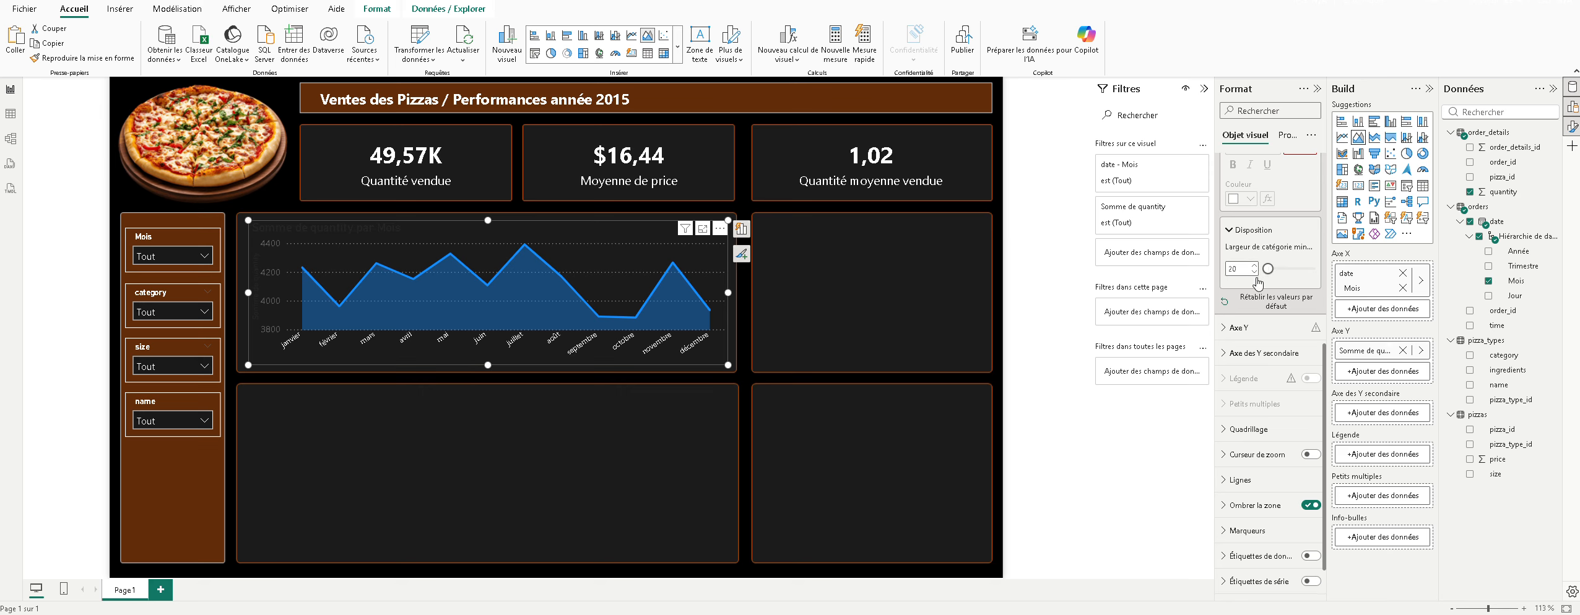
click(1260, 328)
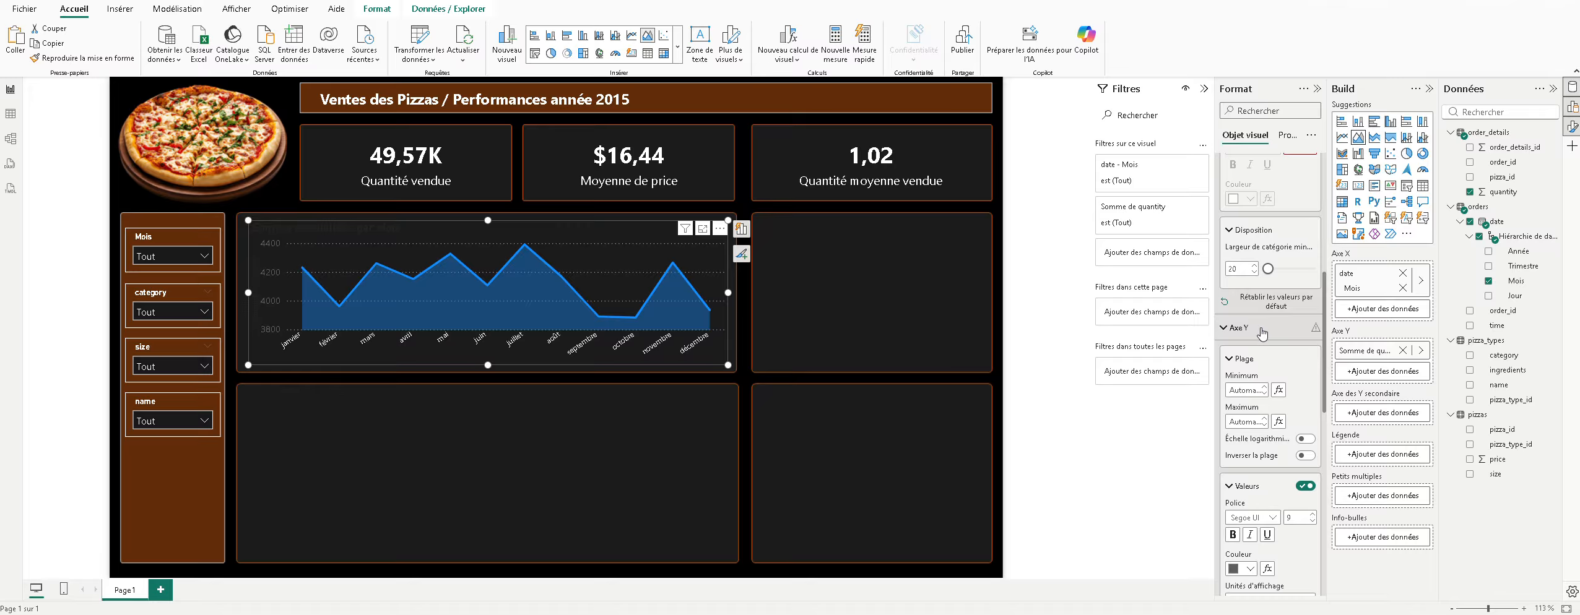
scroll(1265, 350, down, 1)
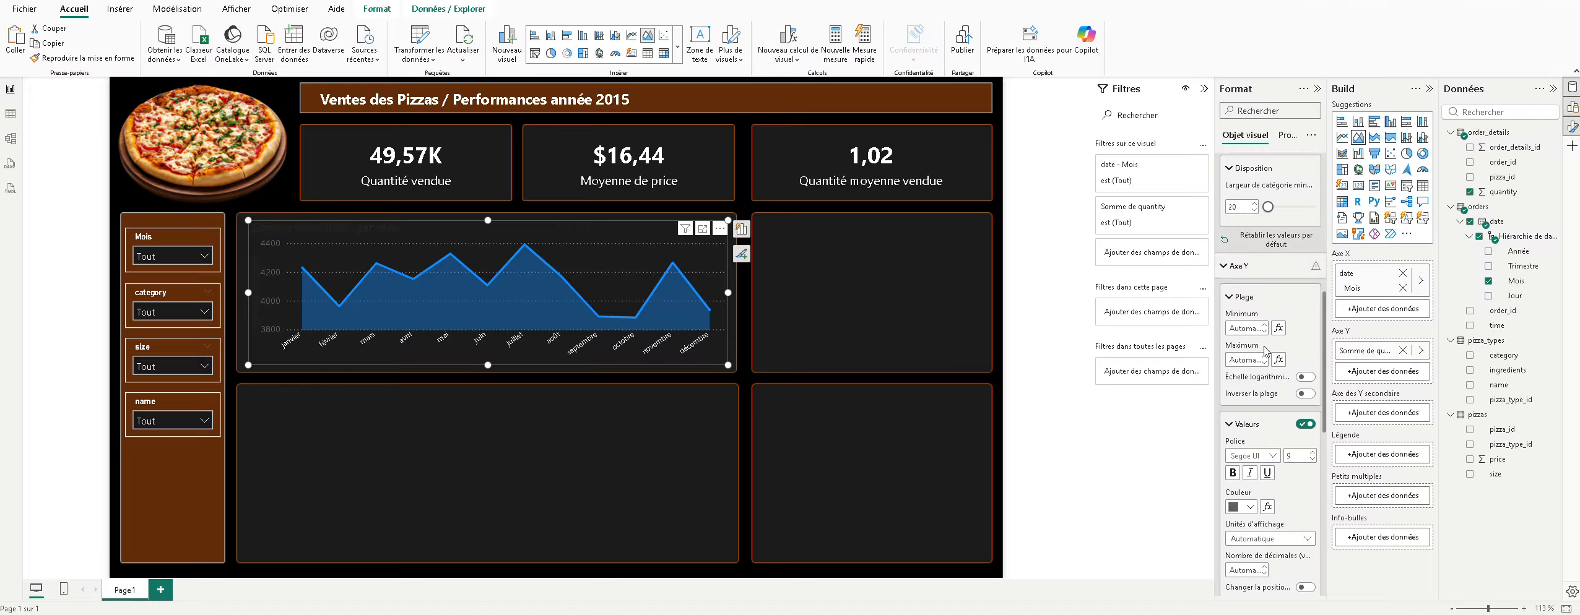
click(1250, 507)
click(1241, 457)
Step: Try a fixed Y axis range with a minimum of 0 and maximum values from 0 to 2
click(1263, 360)
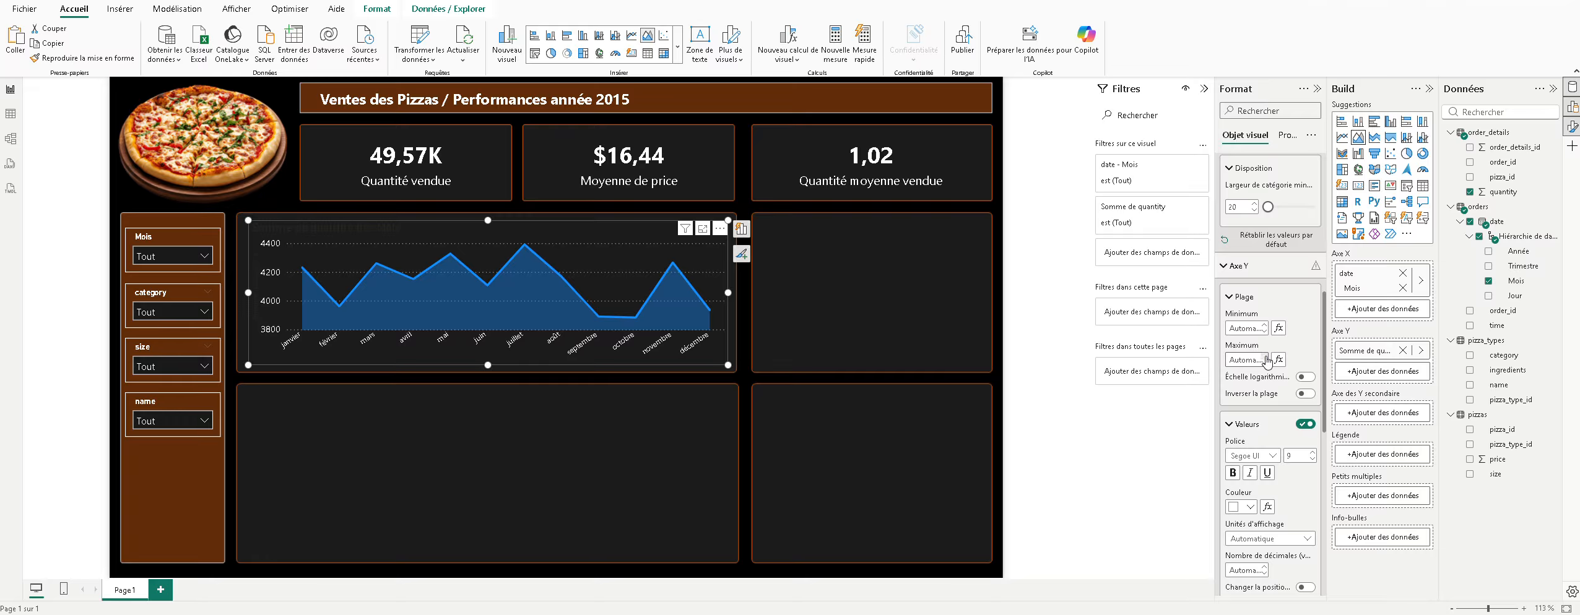
text(1)
drag(1229, 360, 1266, 369)
click(1265, 328)
text(1)
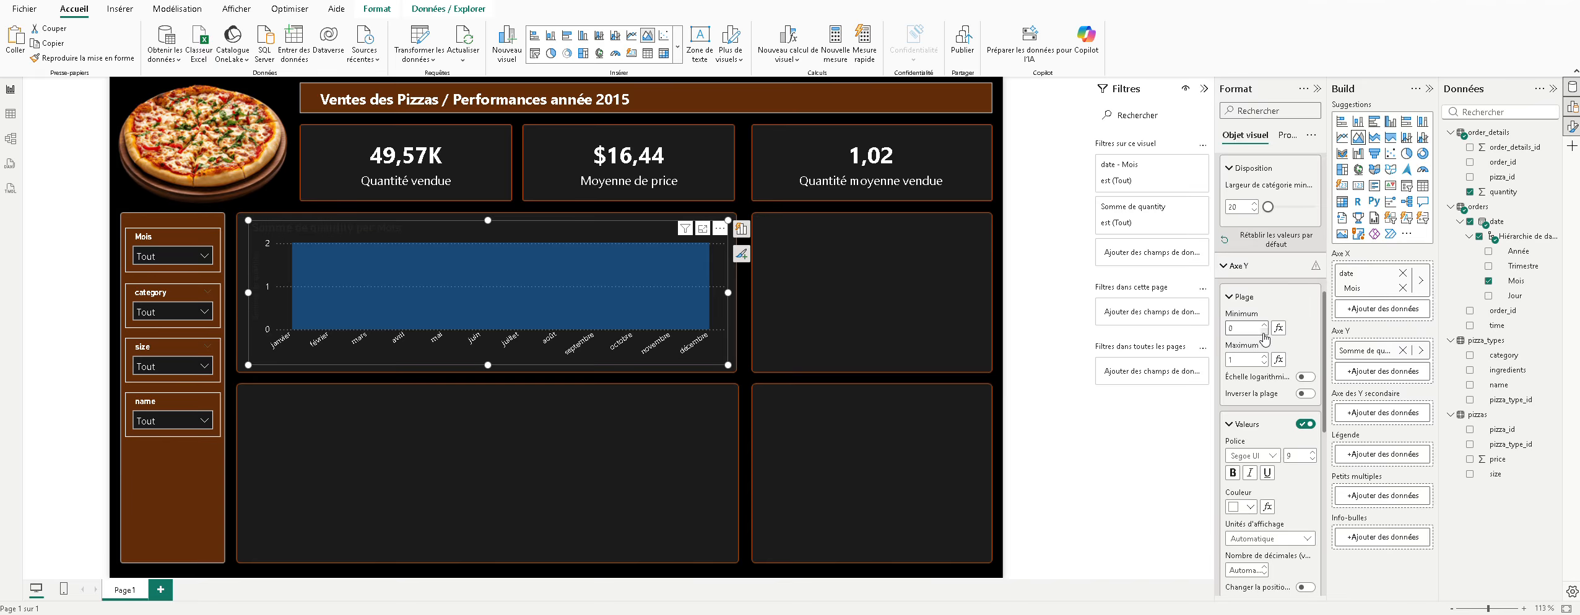
click(1264, 362)
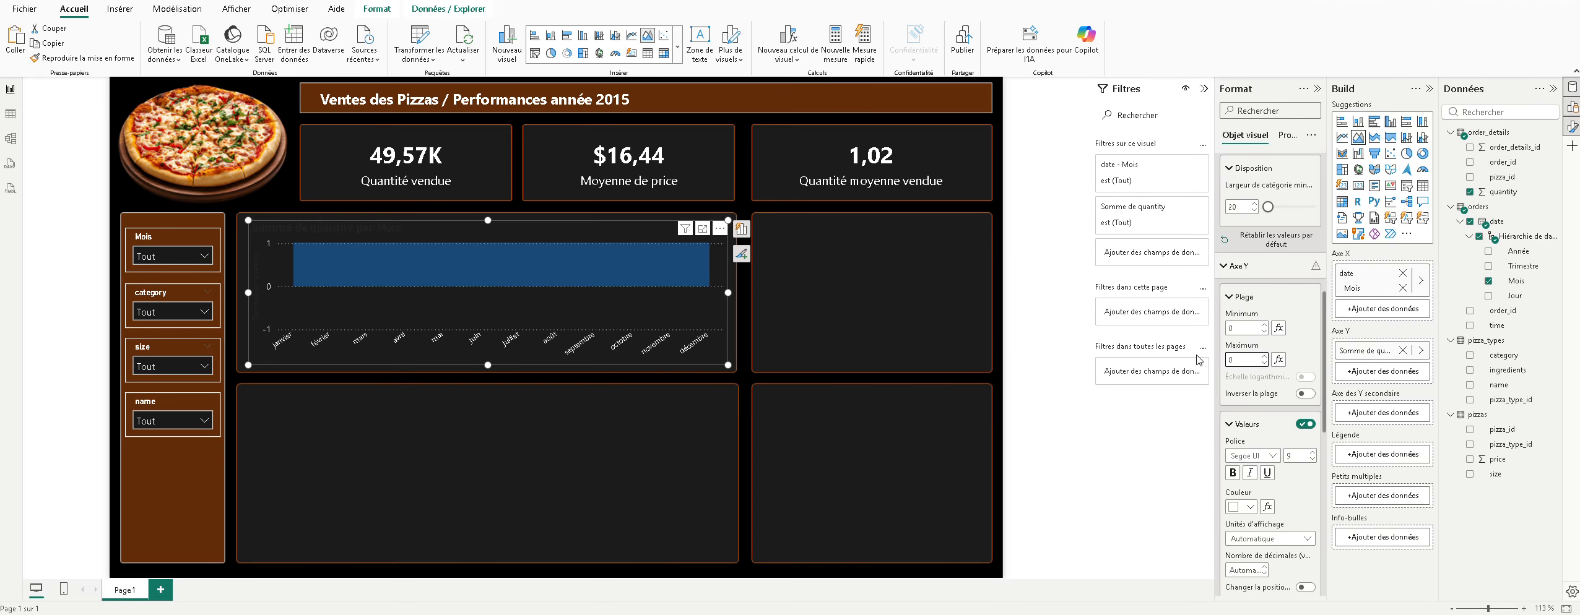
click(1264, 357)
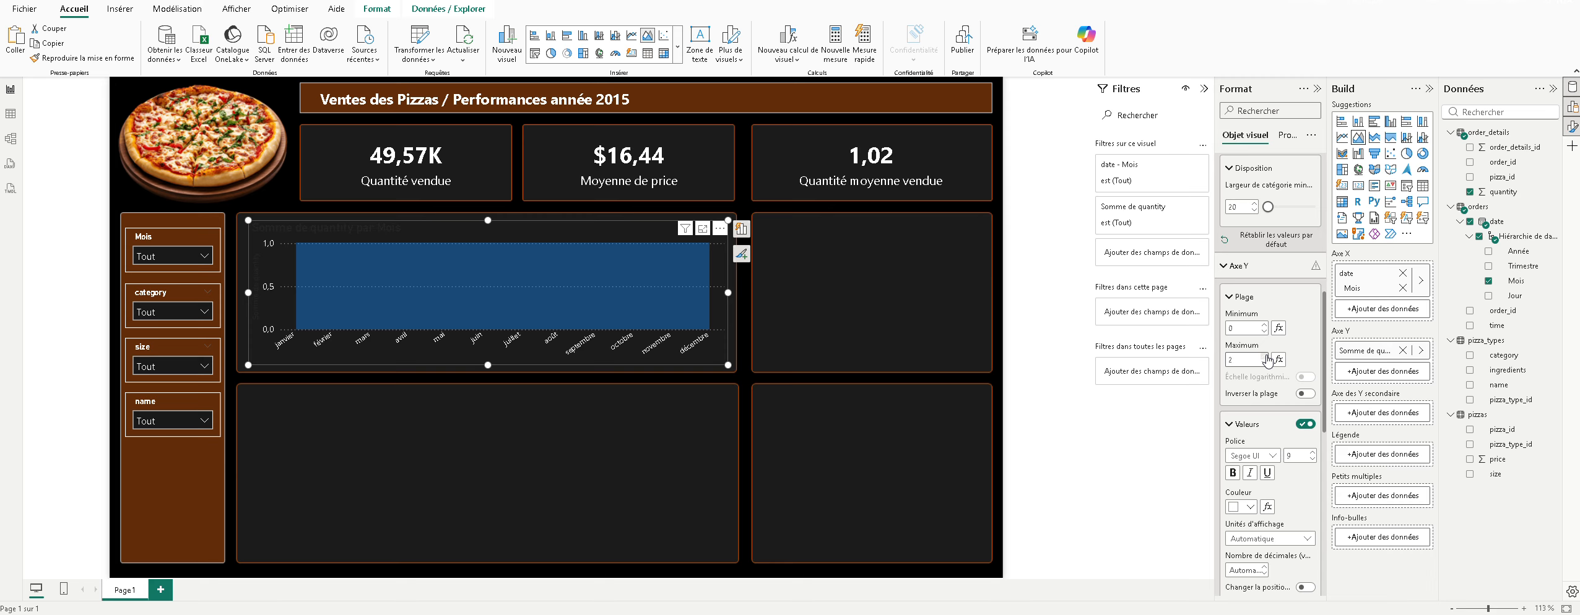
click(1264, 364)
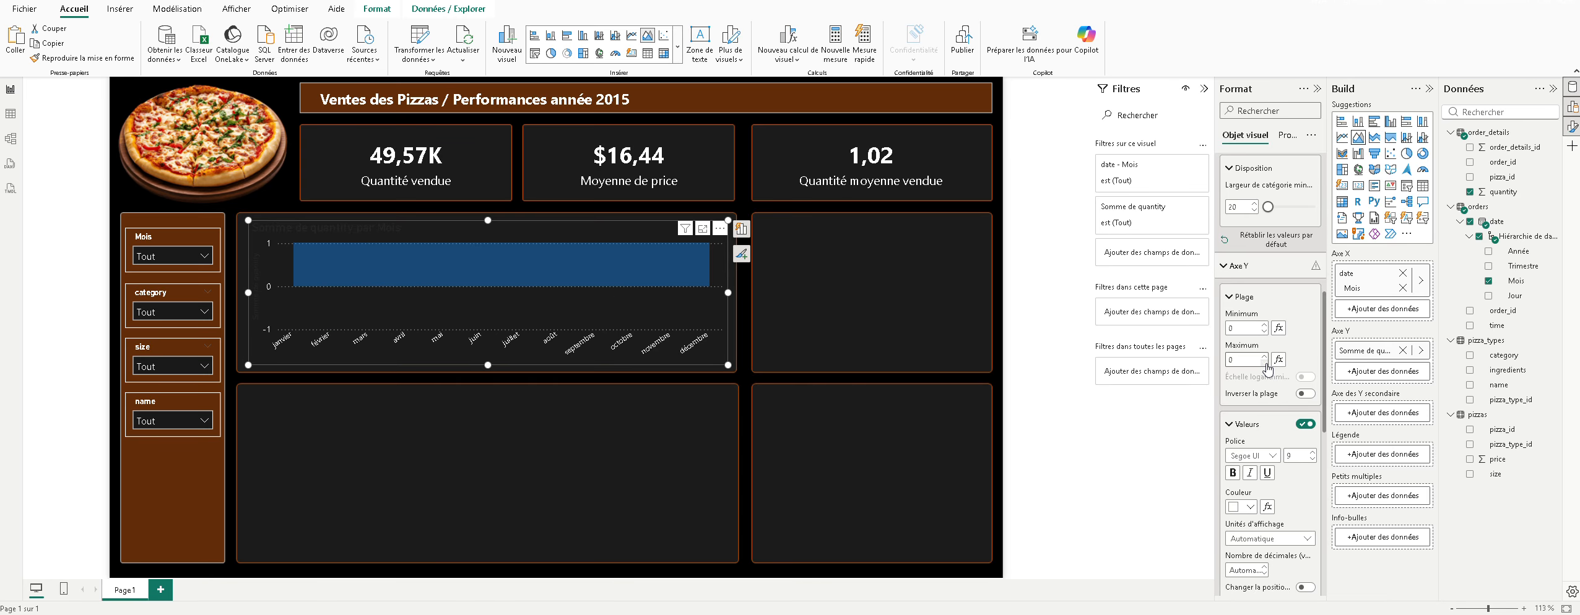
Step: Undo the Y axis range changes to bring back the automatic minimum and maximum
key(ctrl+z)
key(ctrl+z)
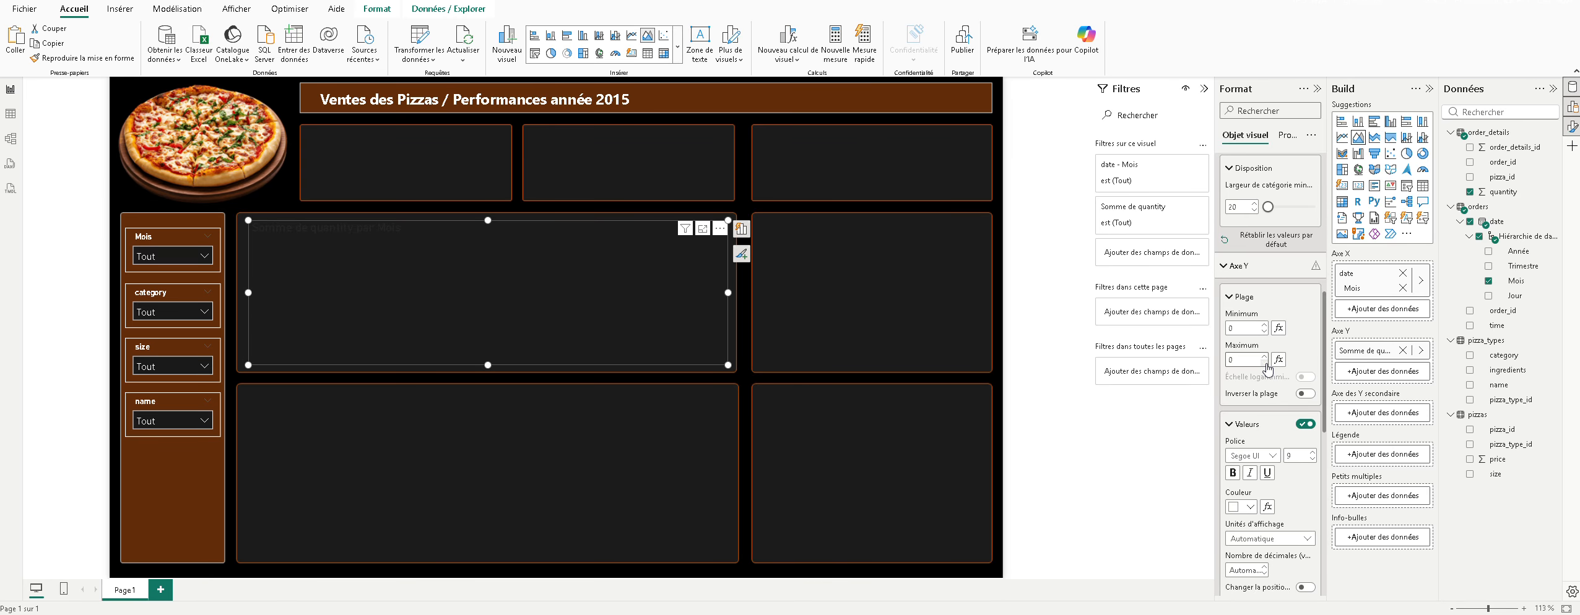
click(1265, 364)
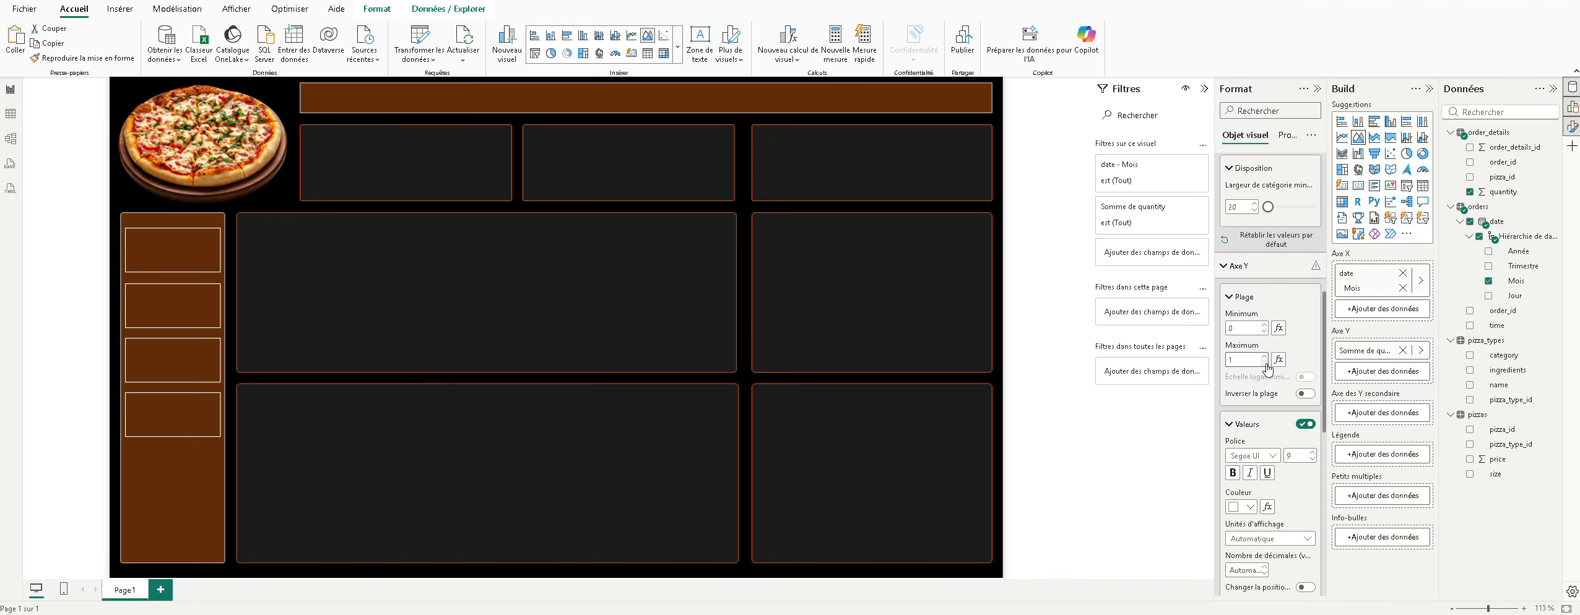
key(ctrl+z)
key(ctrl+z)
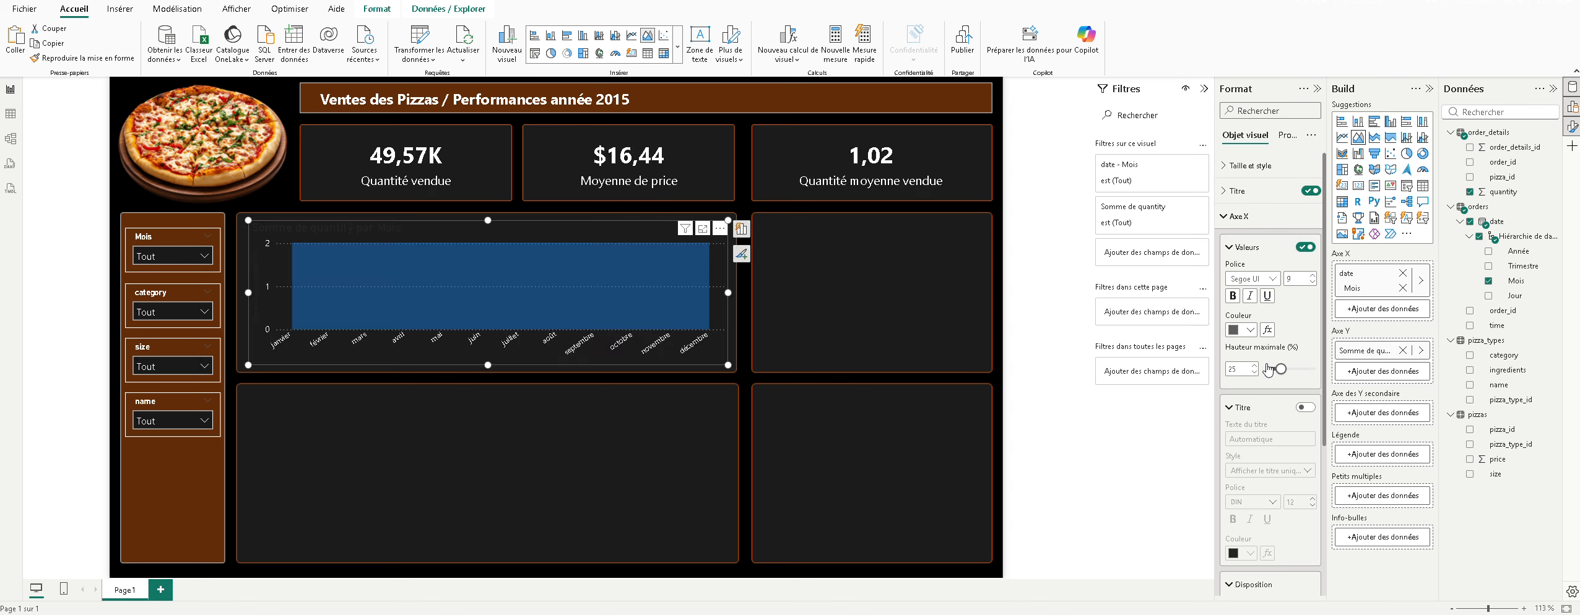
key(ctrl+z)
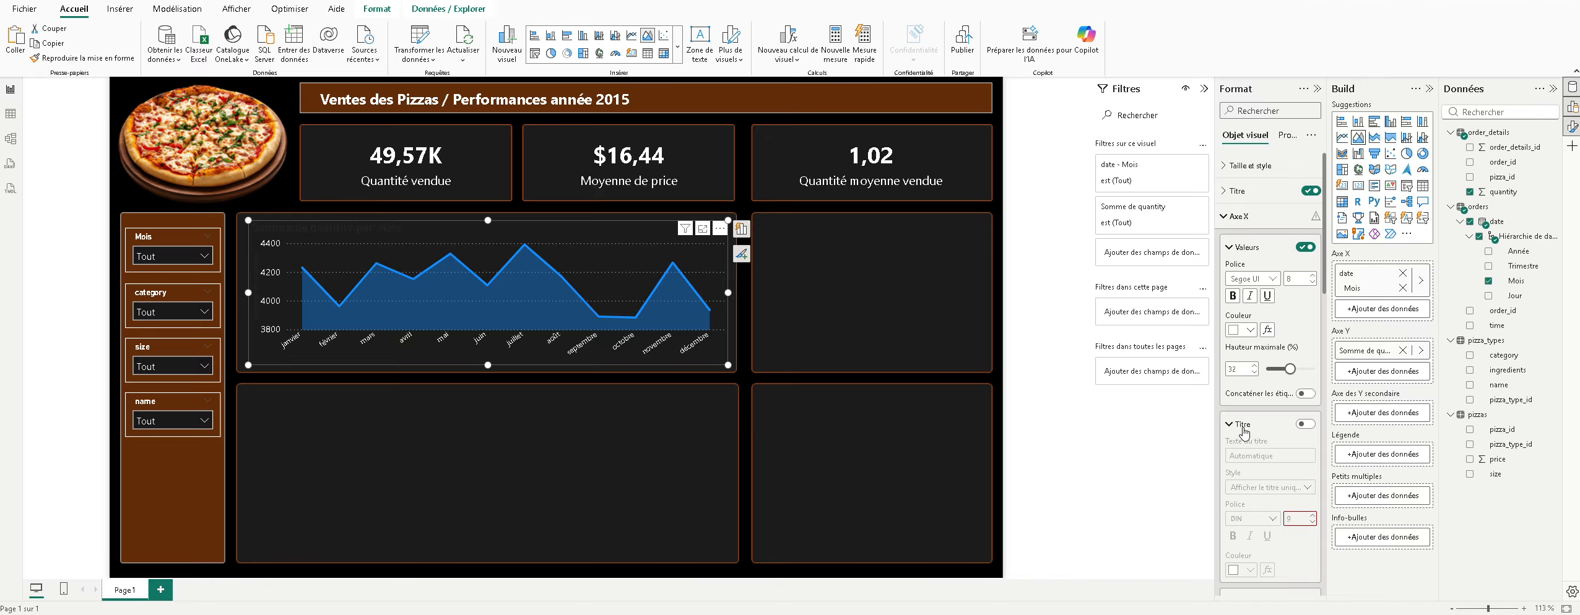
Step: Reduce the font size of the area chart's Y axis value labels to 8
click(1238, 247)
click(1237, 280)
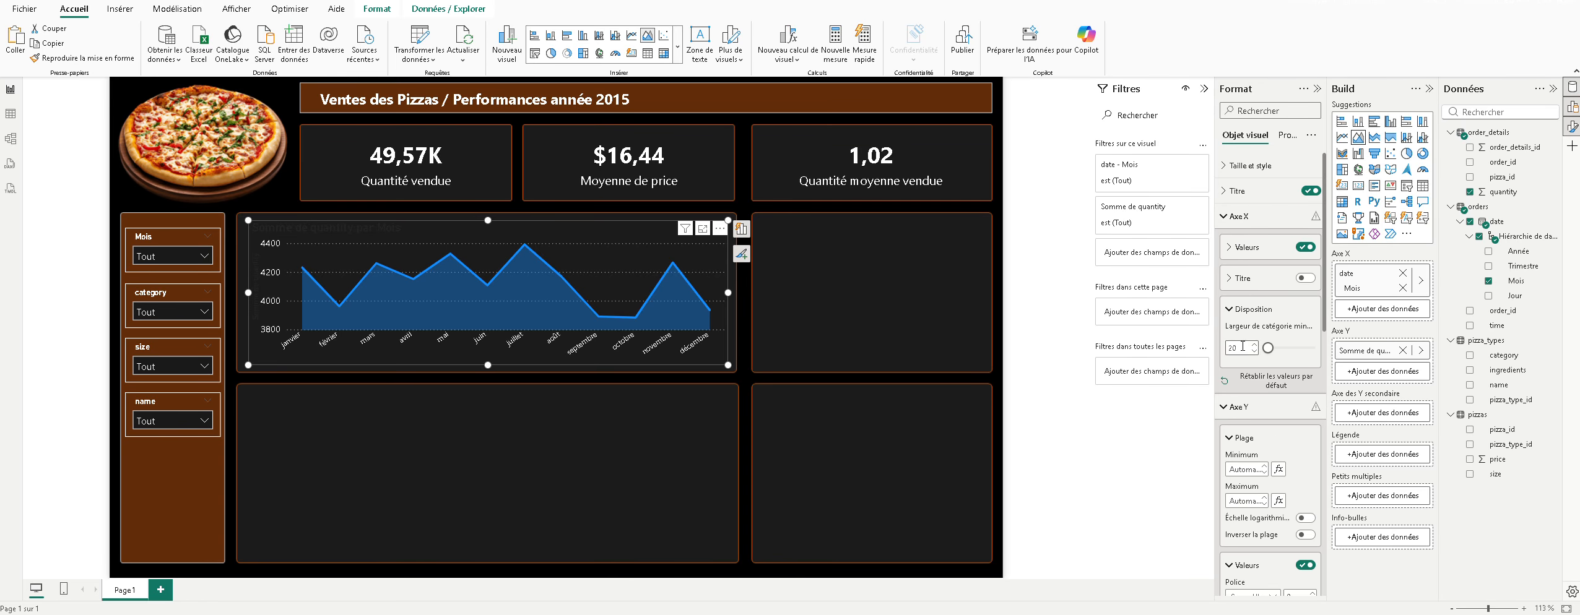
scroll(1235, 443, down, 4)
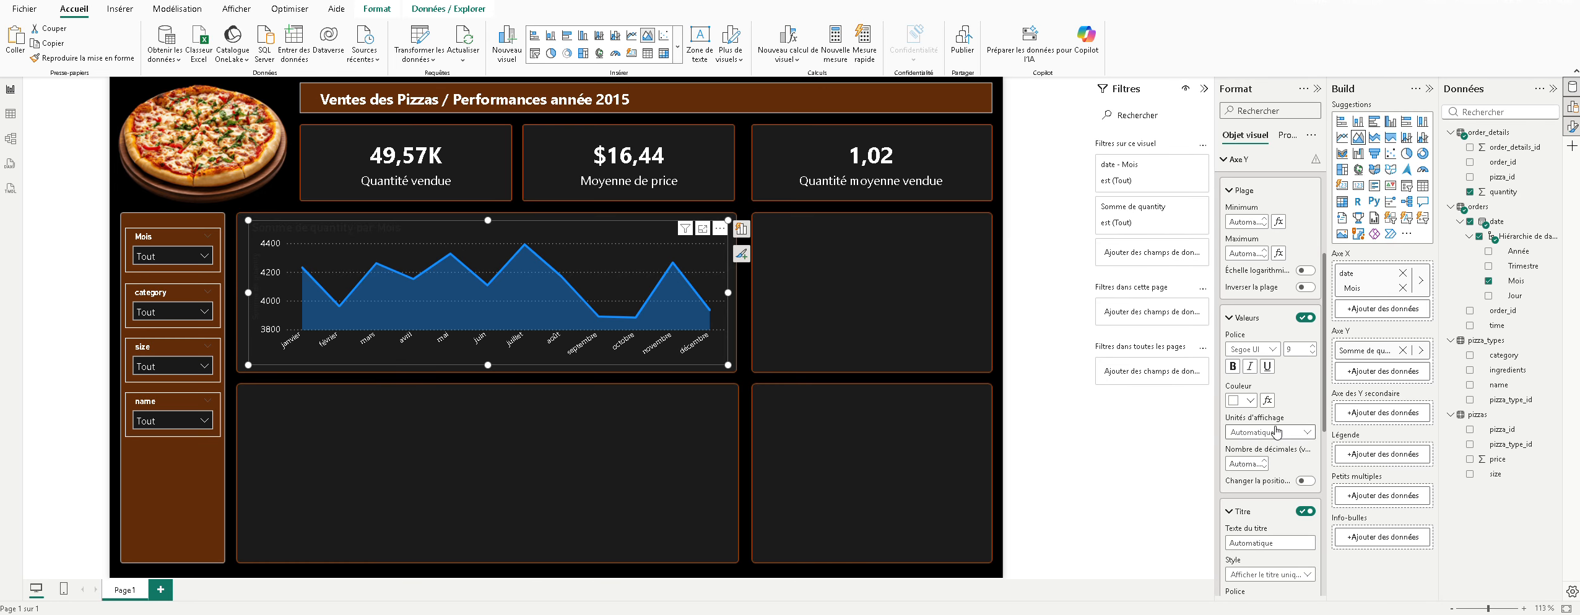
click(1312, 353)
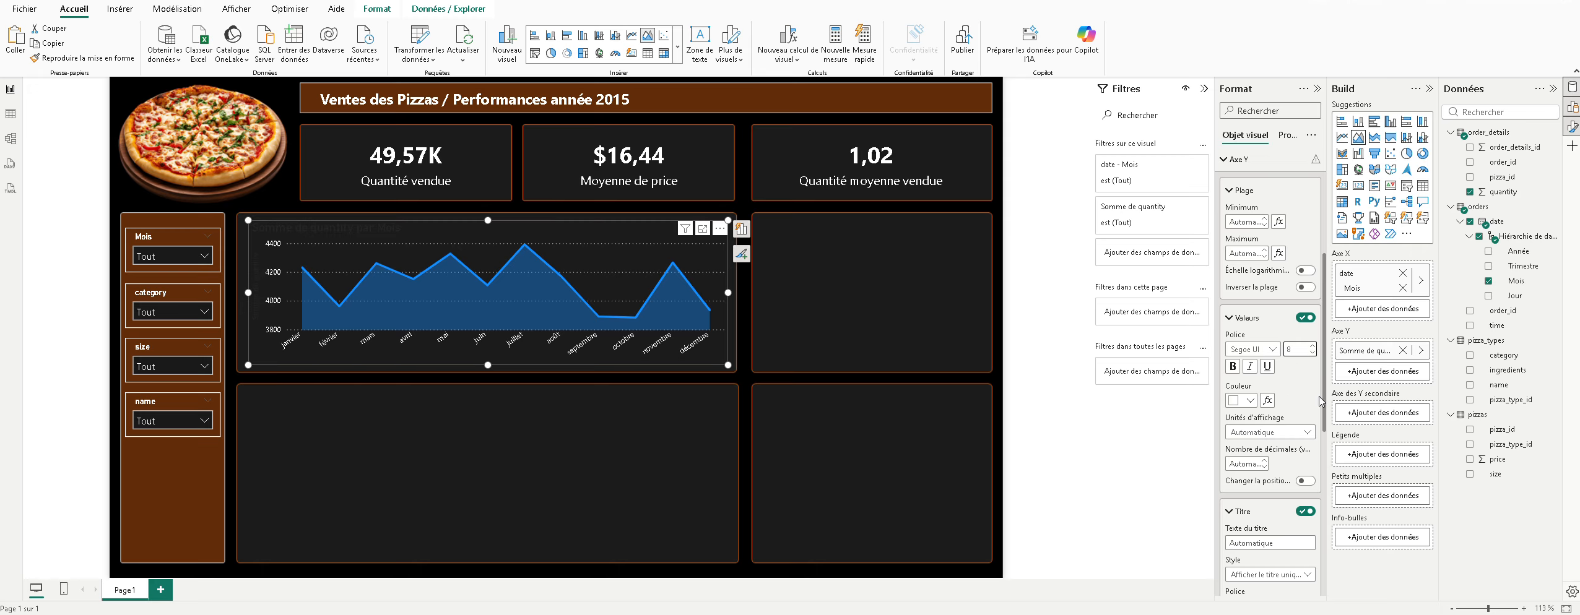
Step: Set the area chart's Y axis title colour to white
scroll(1293, 416, down, 3)
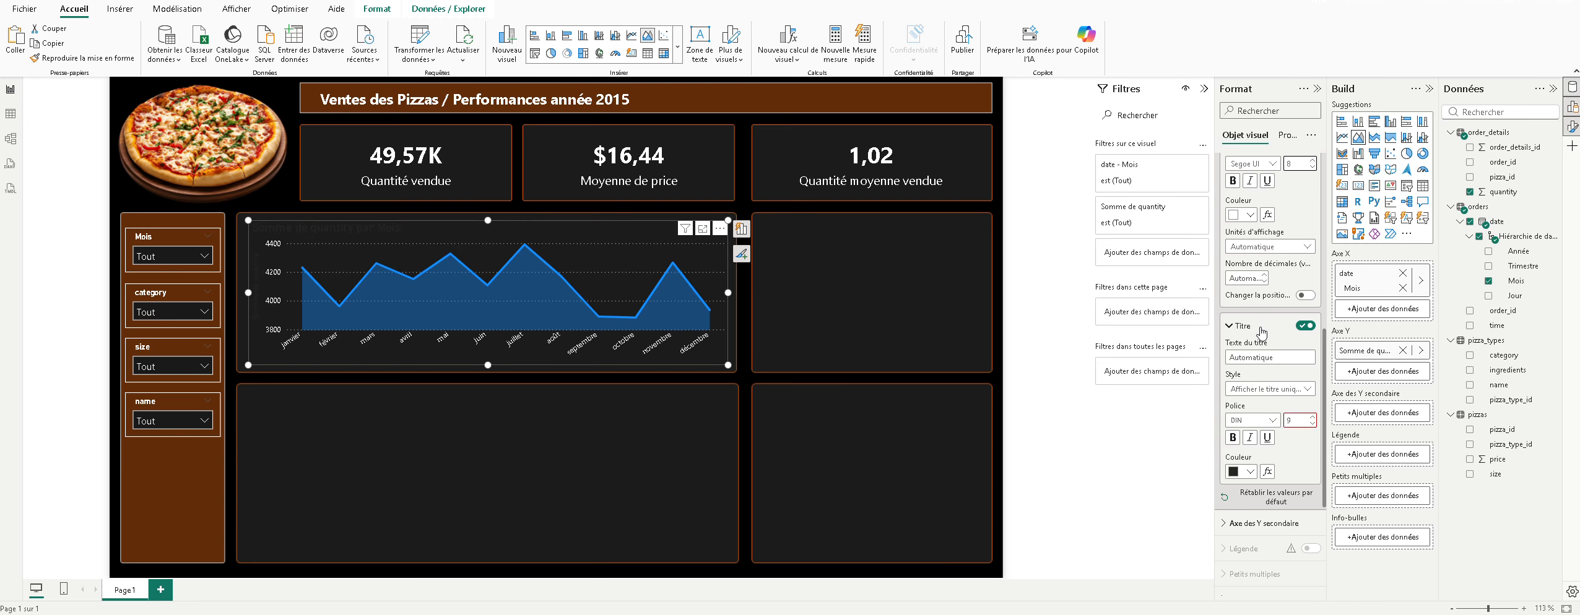
click(1244, 472)
click(1242, 421)
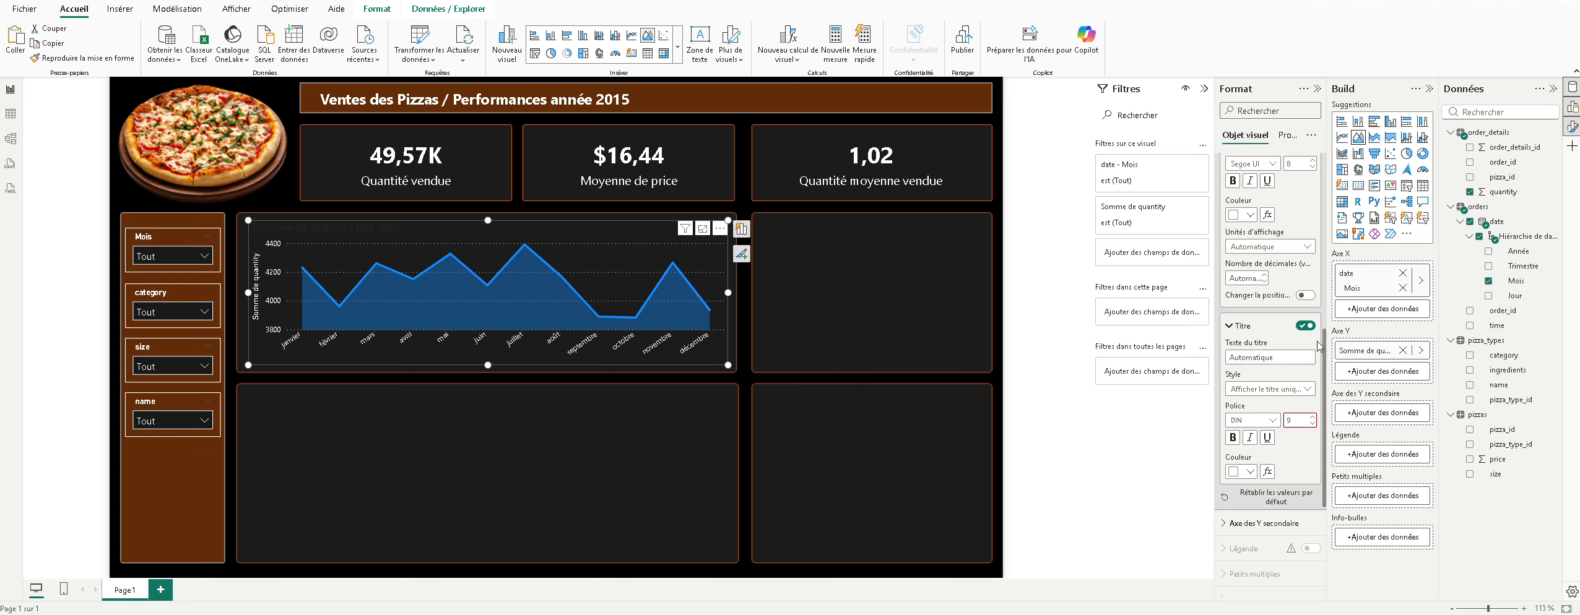
Step: Rename the Y axis field for this visual to "Quantité vendue" and reduce the Y axis title's font size
click(1419, 352)
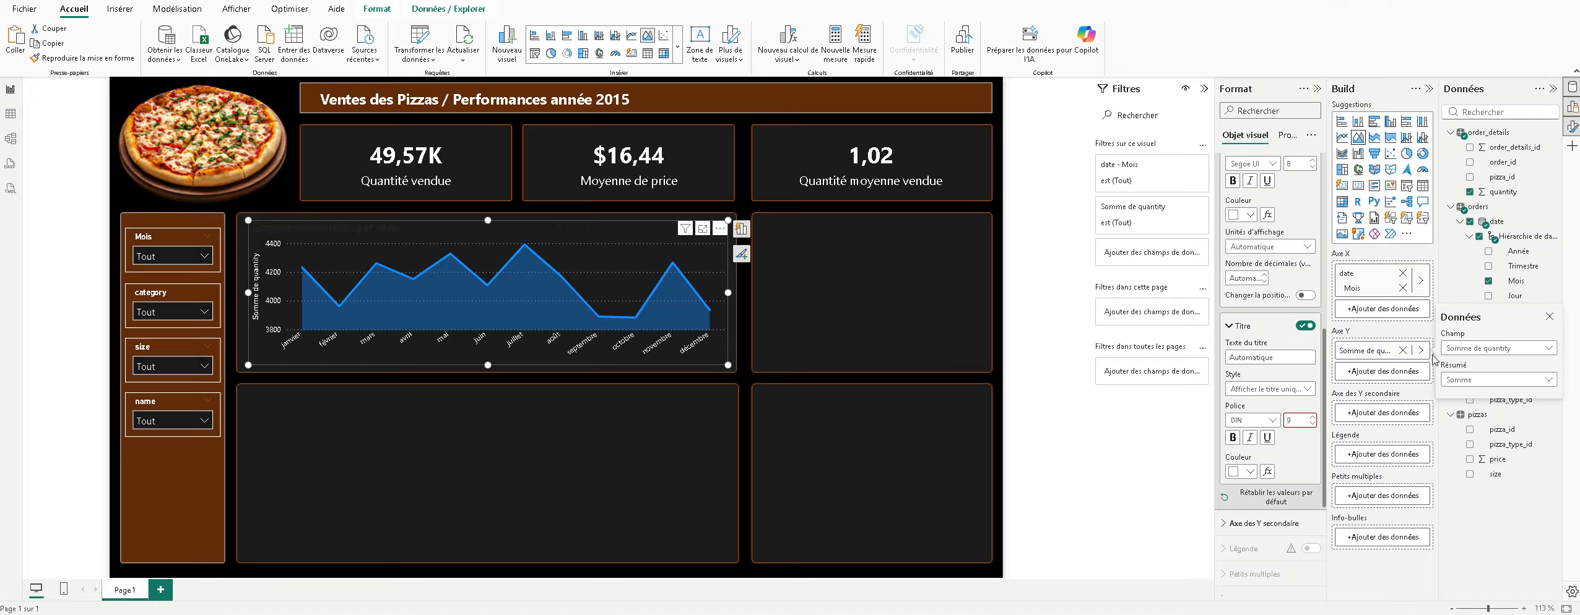
right_click(1386, 354)
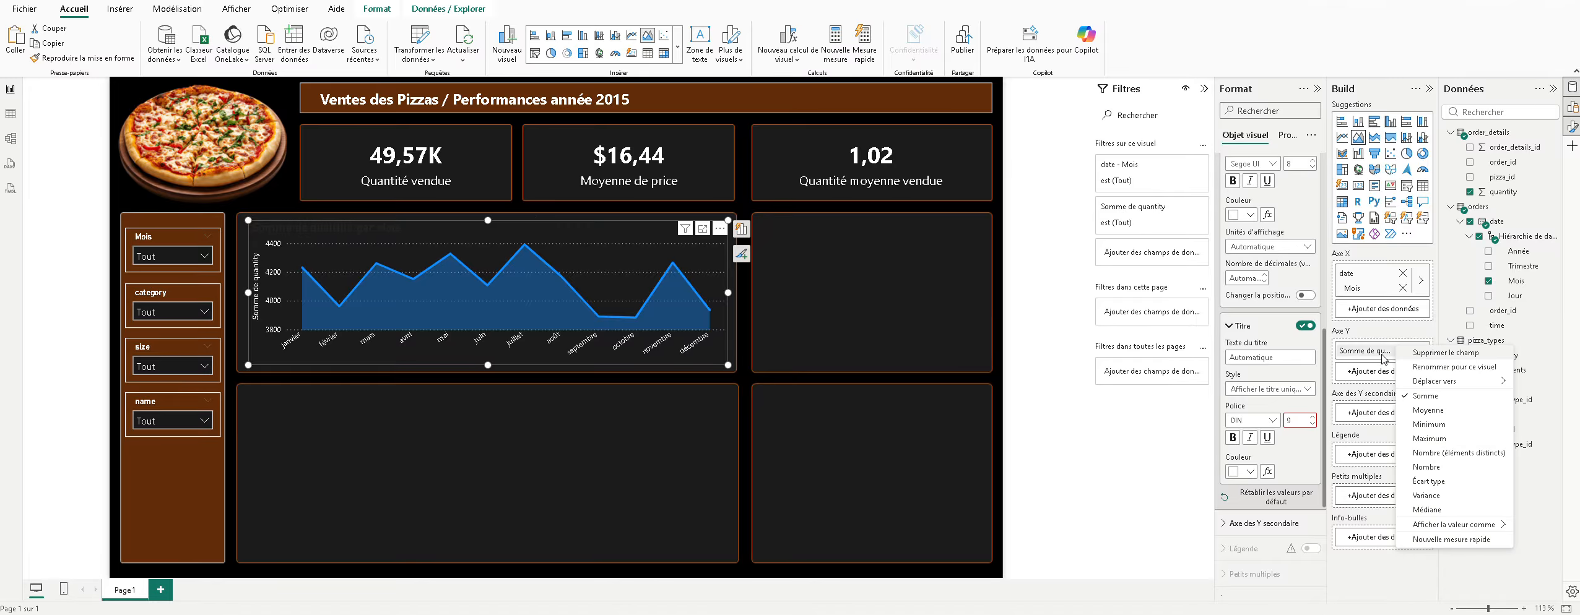
click(1426, 367)
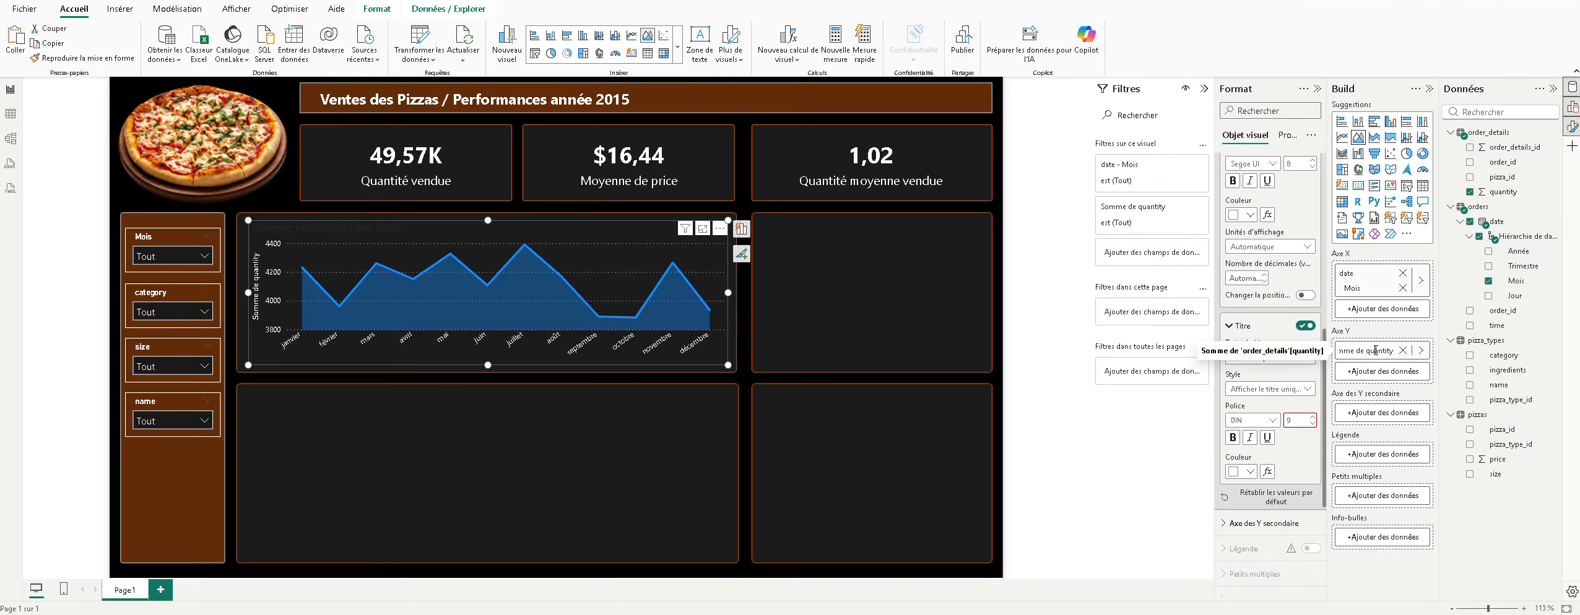
text(Quantité vendu)
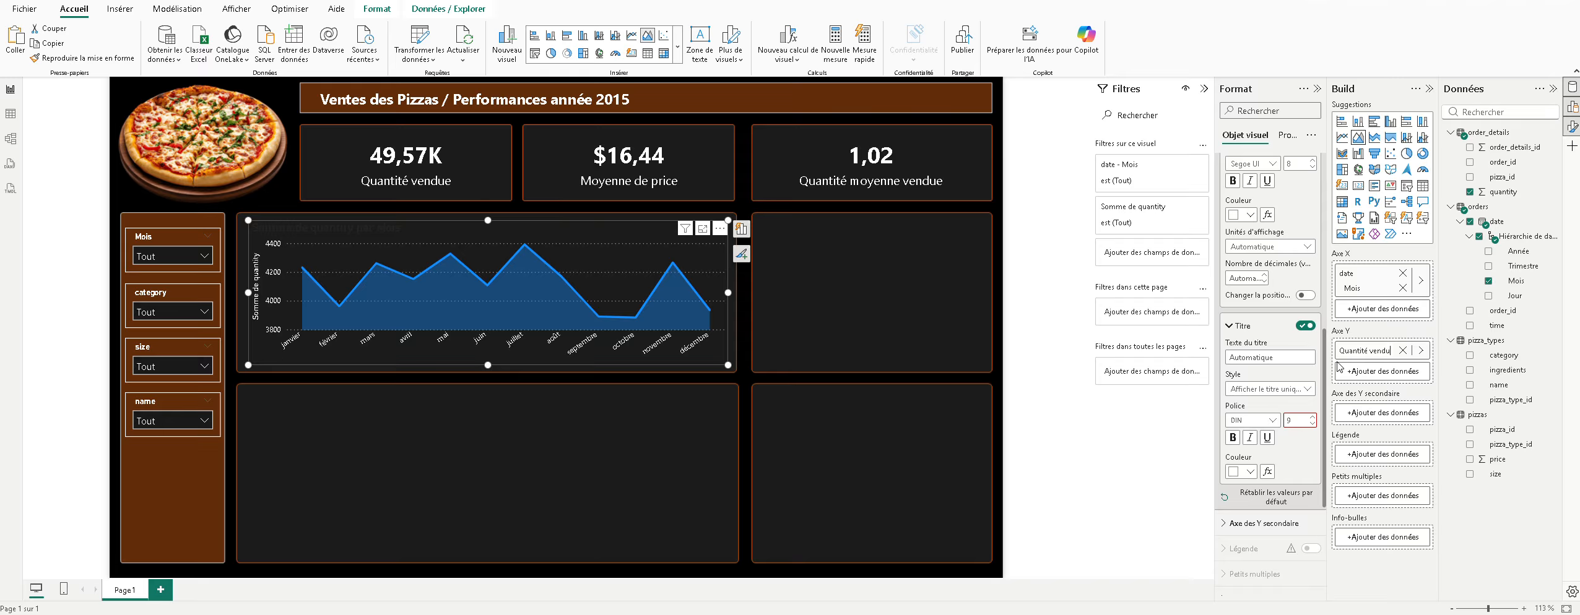
text(e)
key(Return)
click(1311, 424)
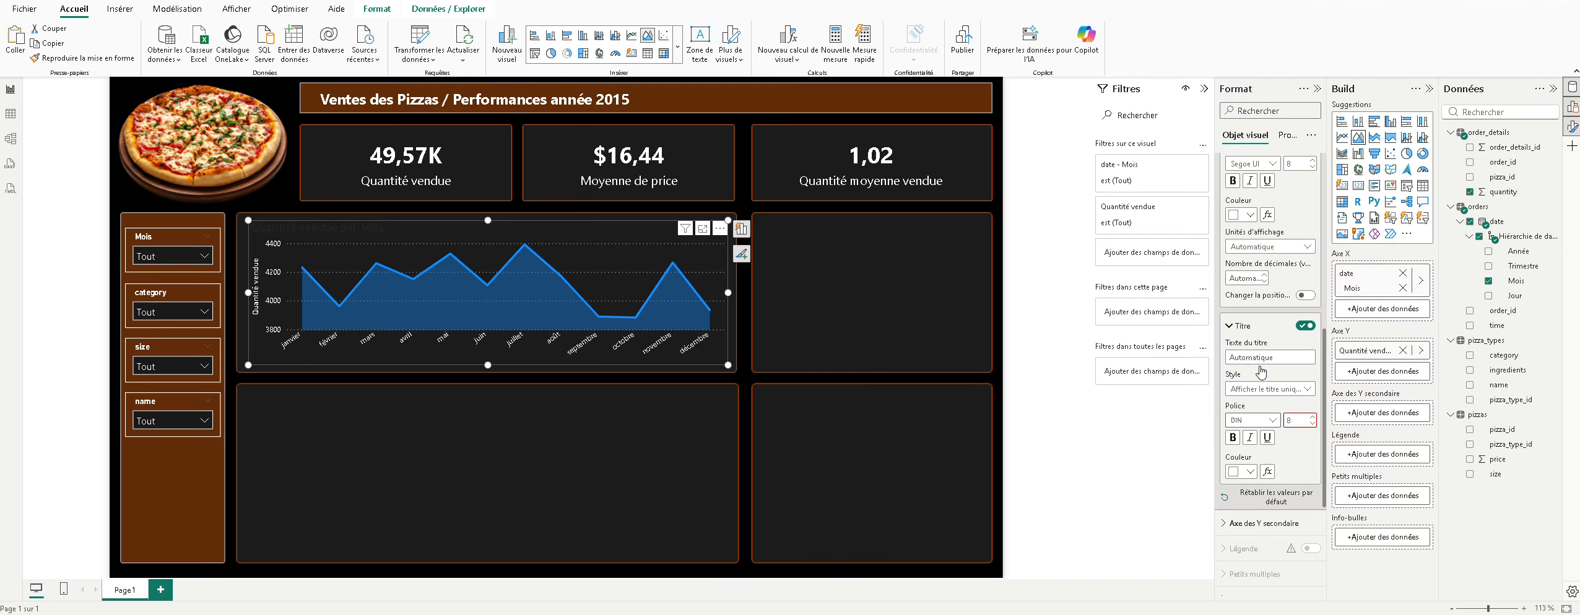
Step: Turn off the area chart's horizontal gridlines
scroll(1263, 374, down, 2)
click(1266, 402)
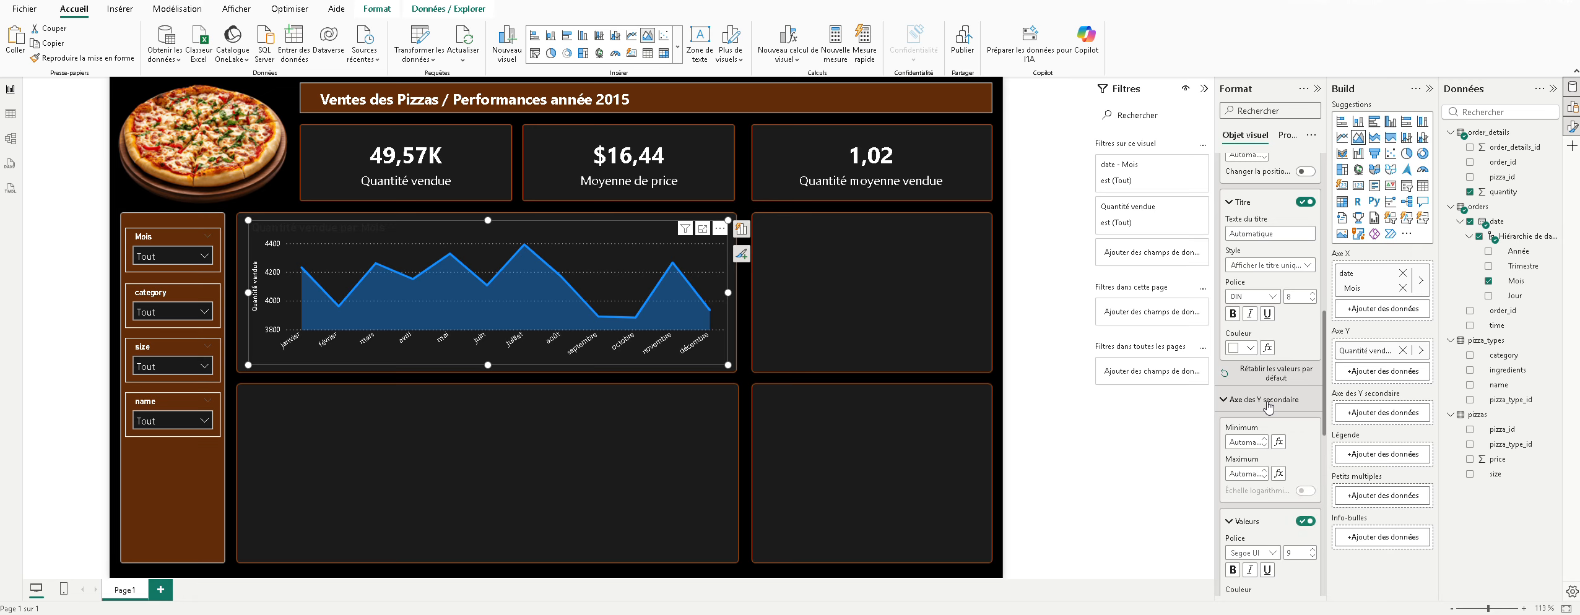
click(1266, 402)
scroll(1276, 396, down, 2)
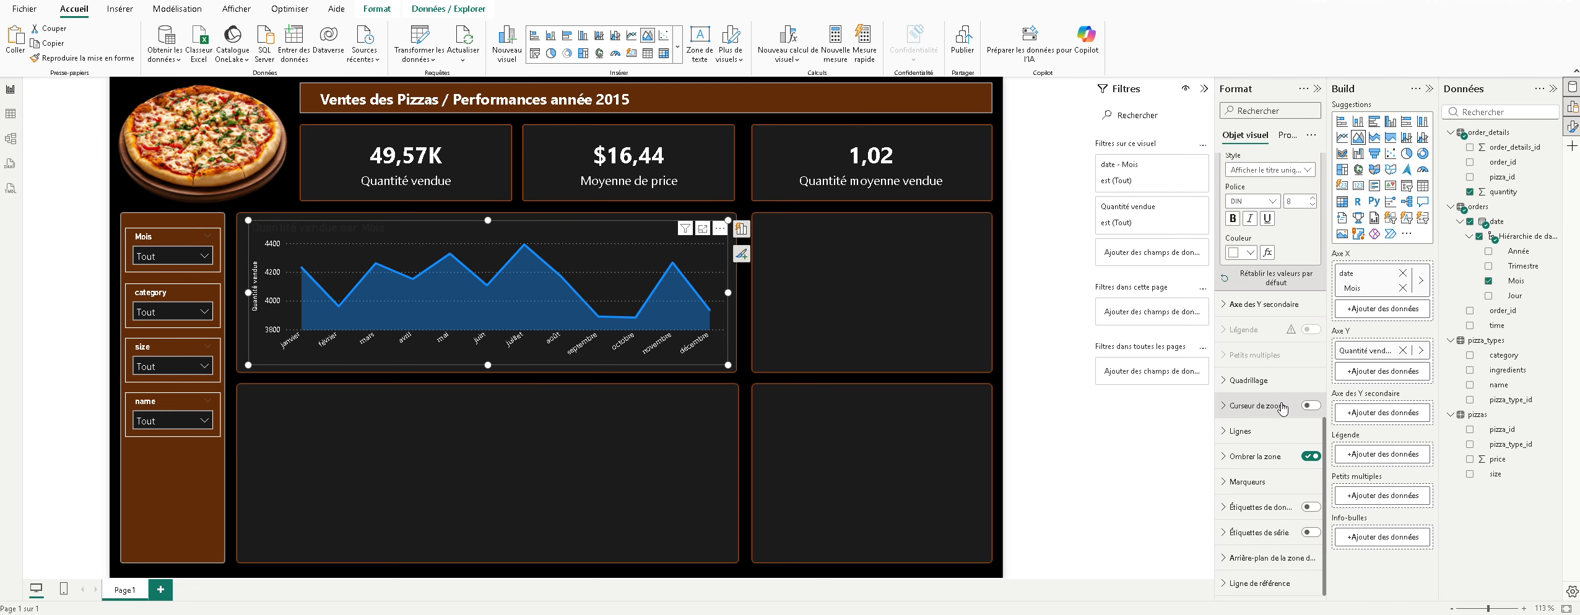
click(1274, 388)
click(1304, 413)
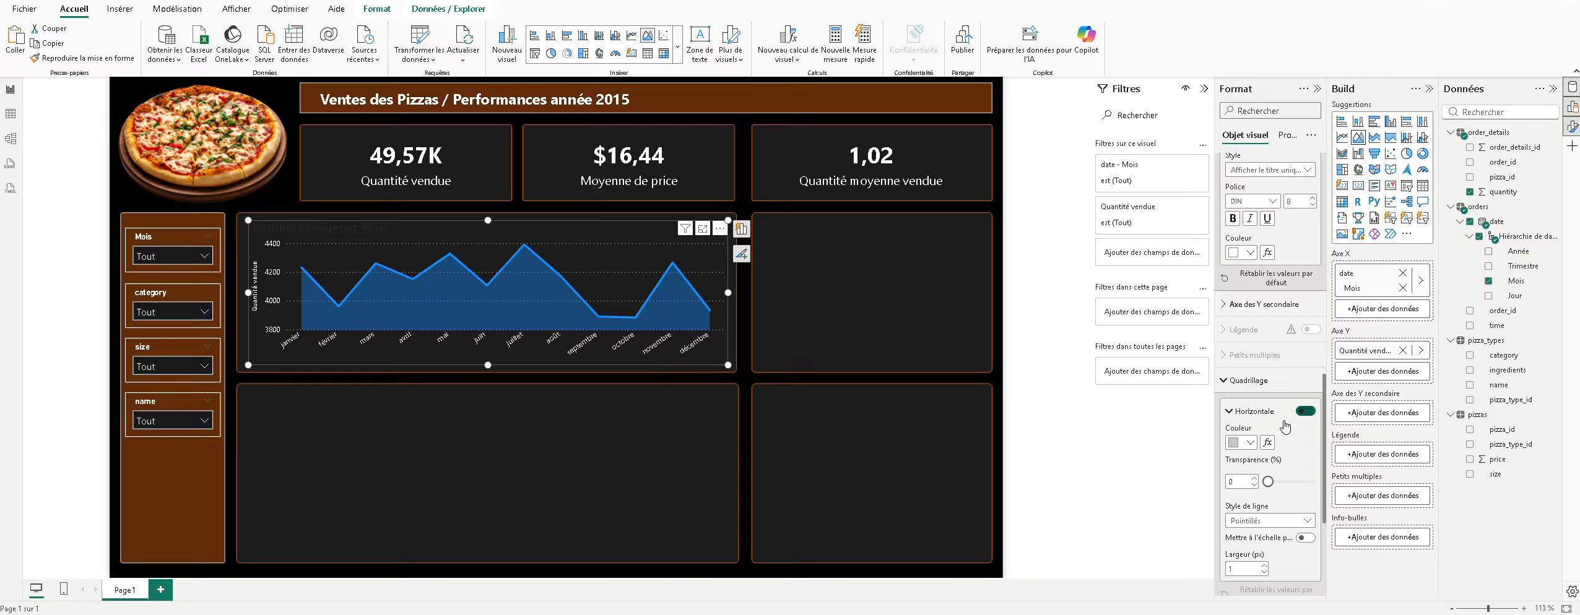
click(1241, 389)
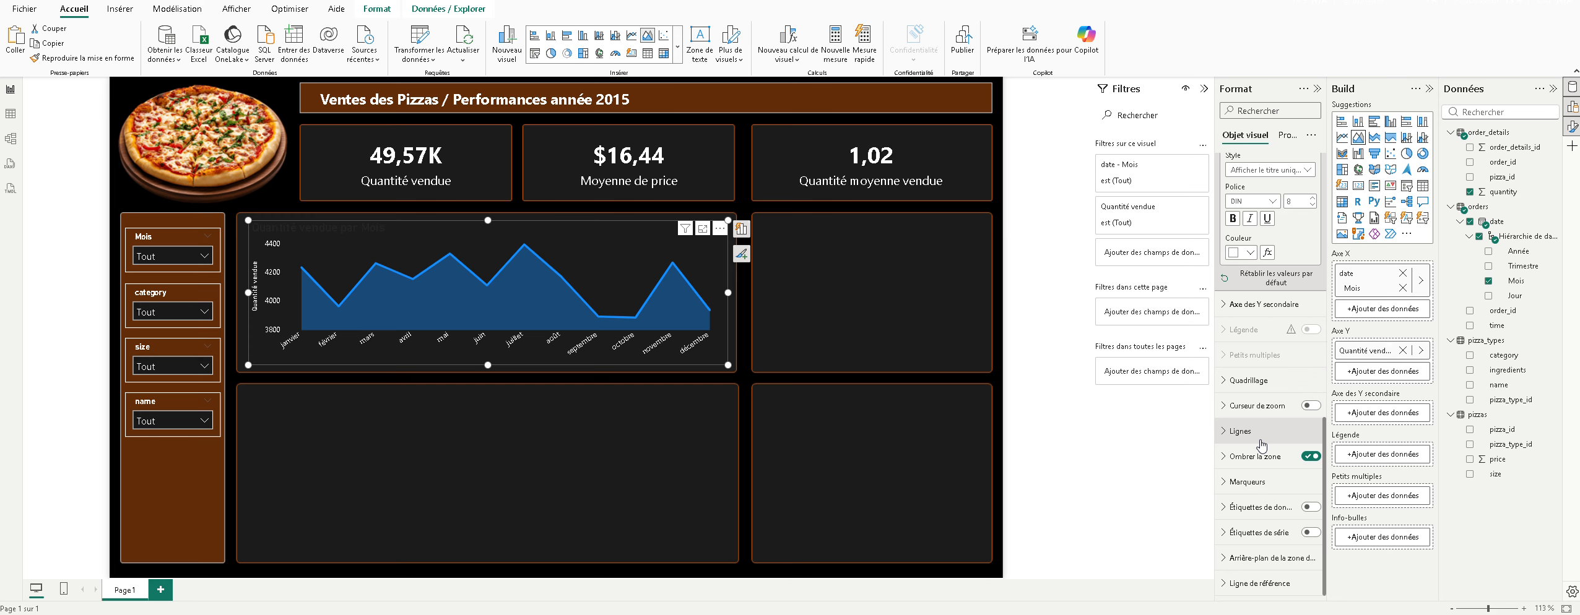
Step: Change the area chart's line colour to the lightest grey theme shade
click(1241, 431)
scroll(1256, 432, down, 1)
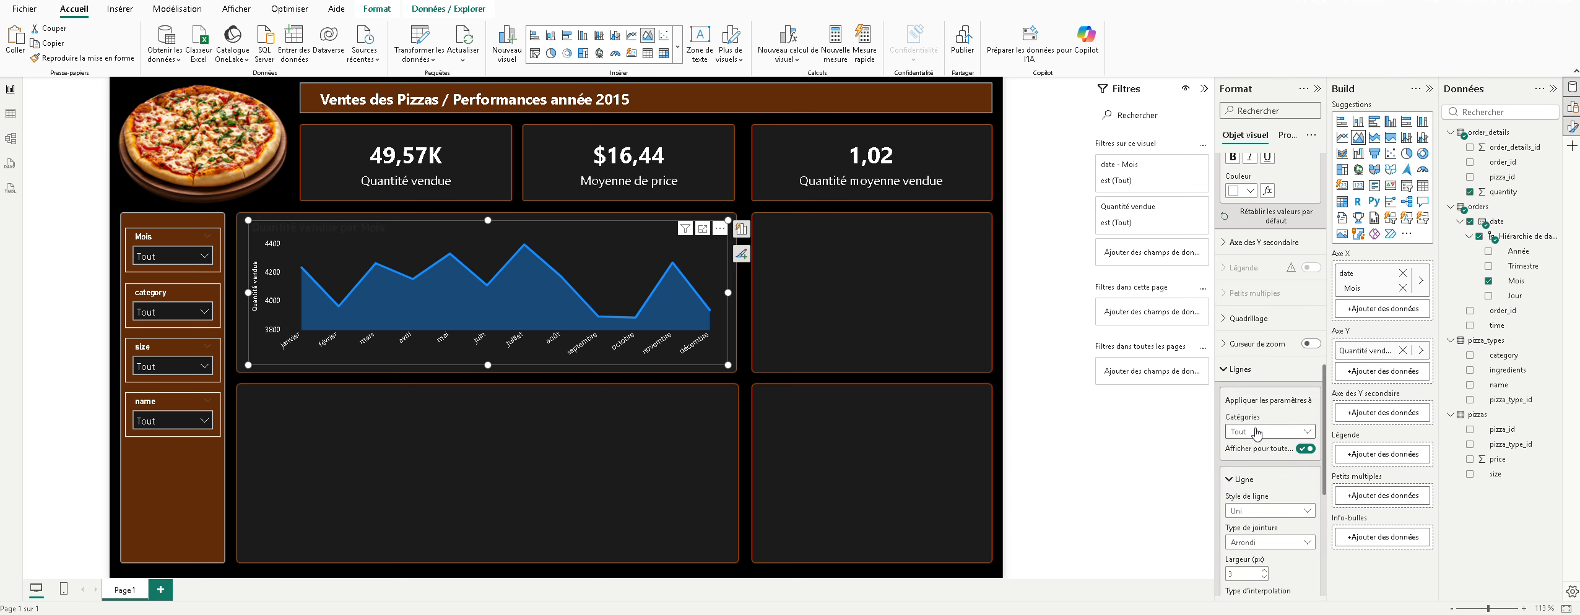
scroll(1256, 433, down, 2)
click(1250, 543)
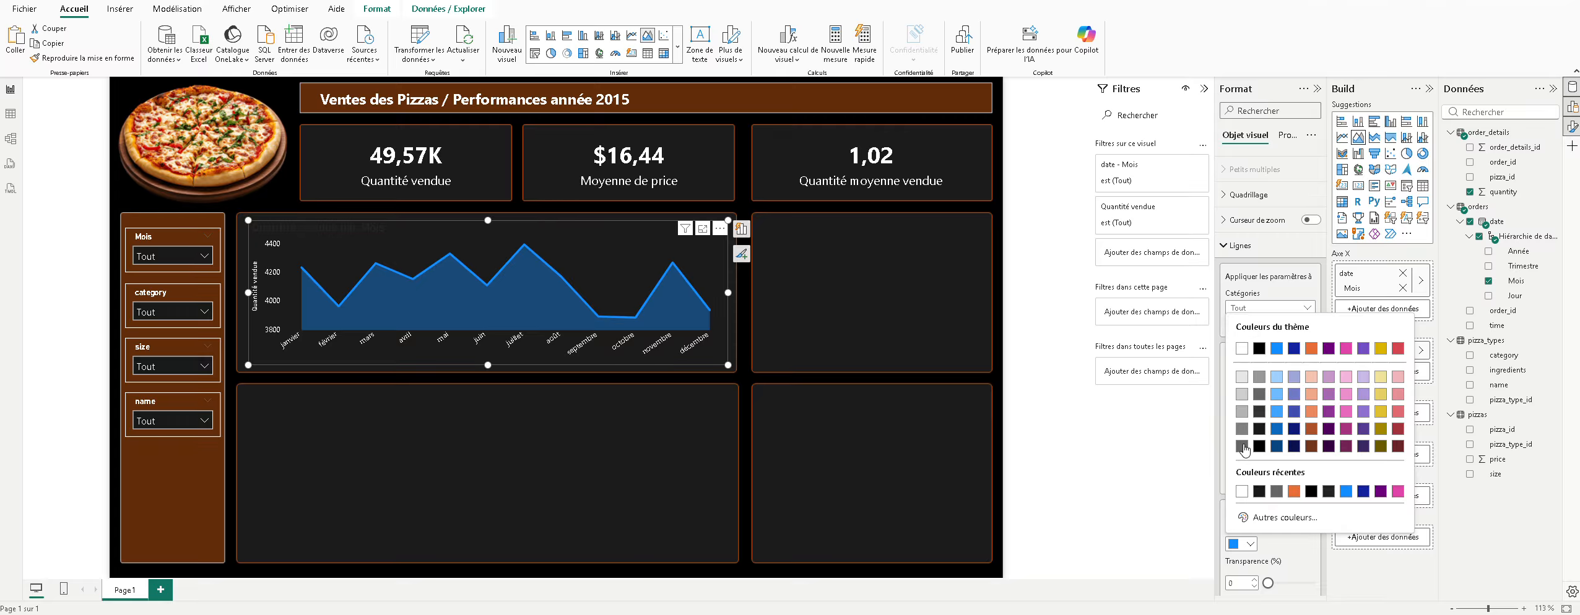
click(1242, 378)
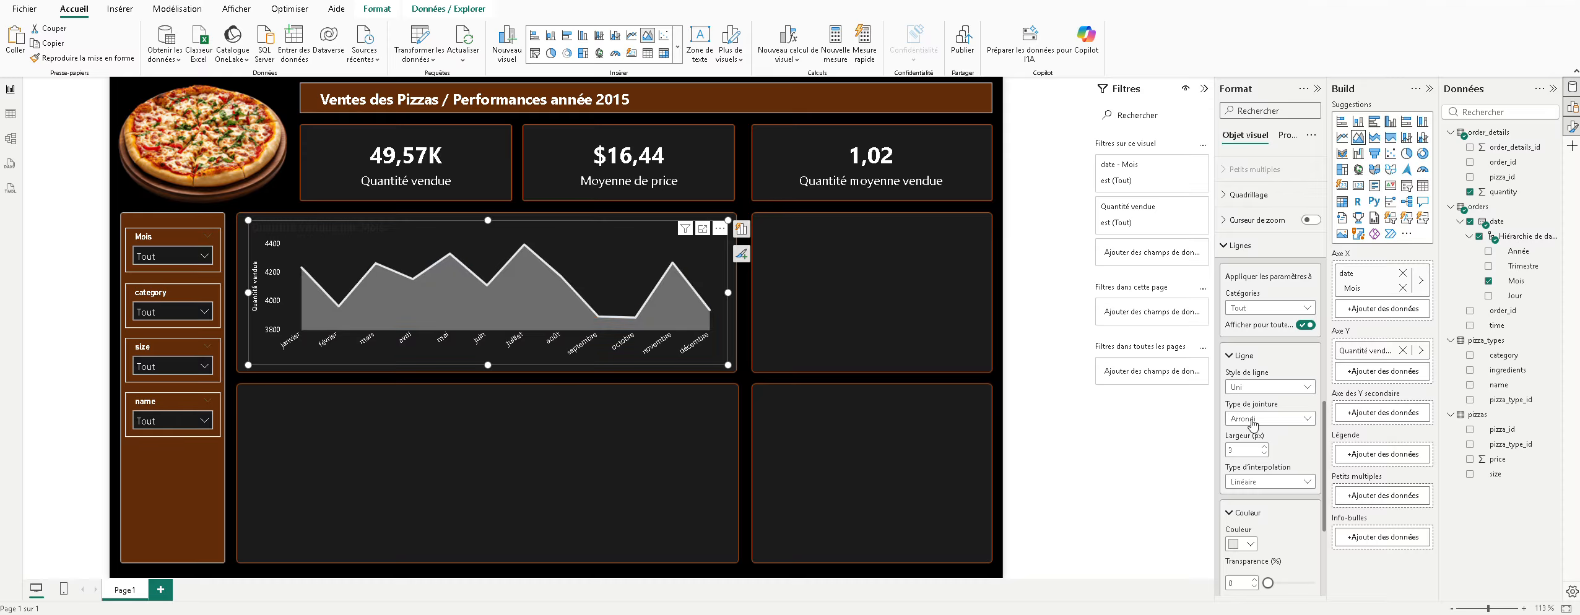
Step: Try light purple for the area chart's line, and settle on the dark orange theme shade
click(1241, 545)
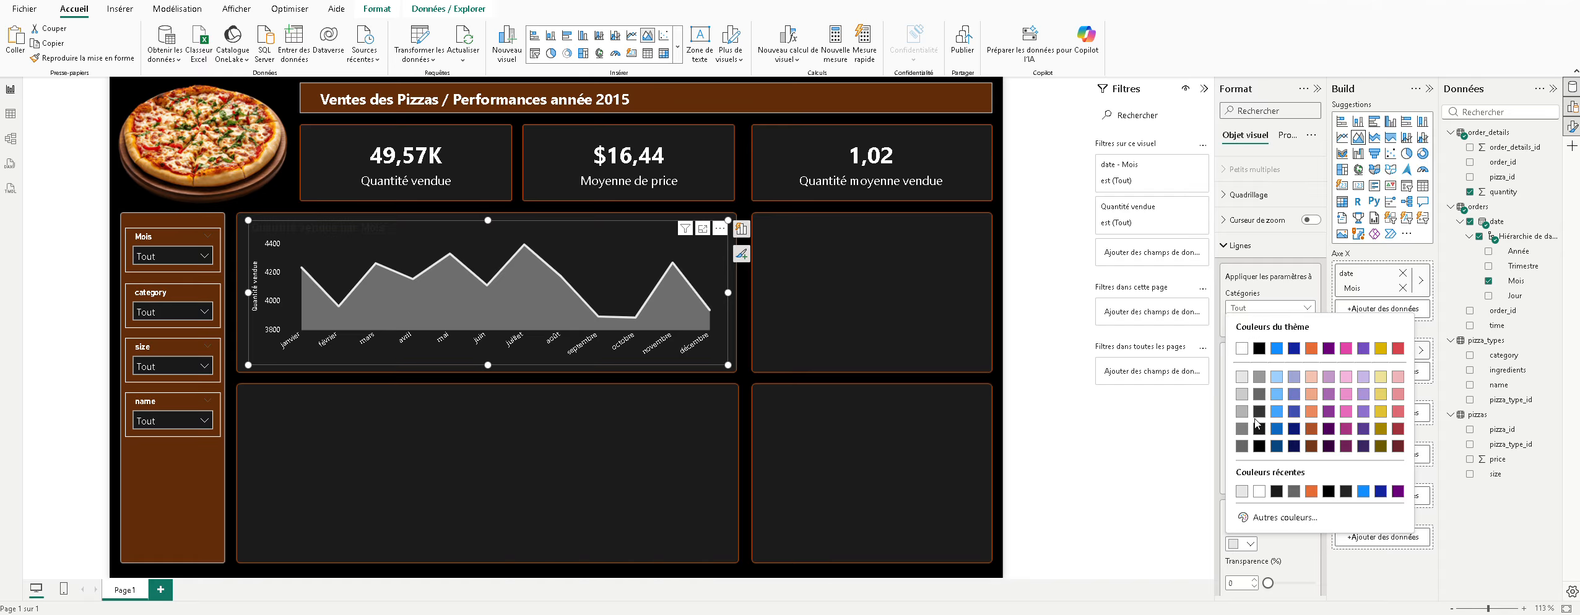
click(1363, 377)
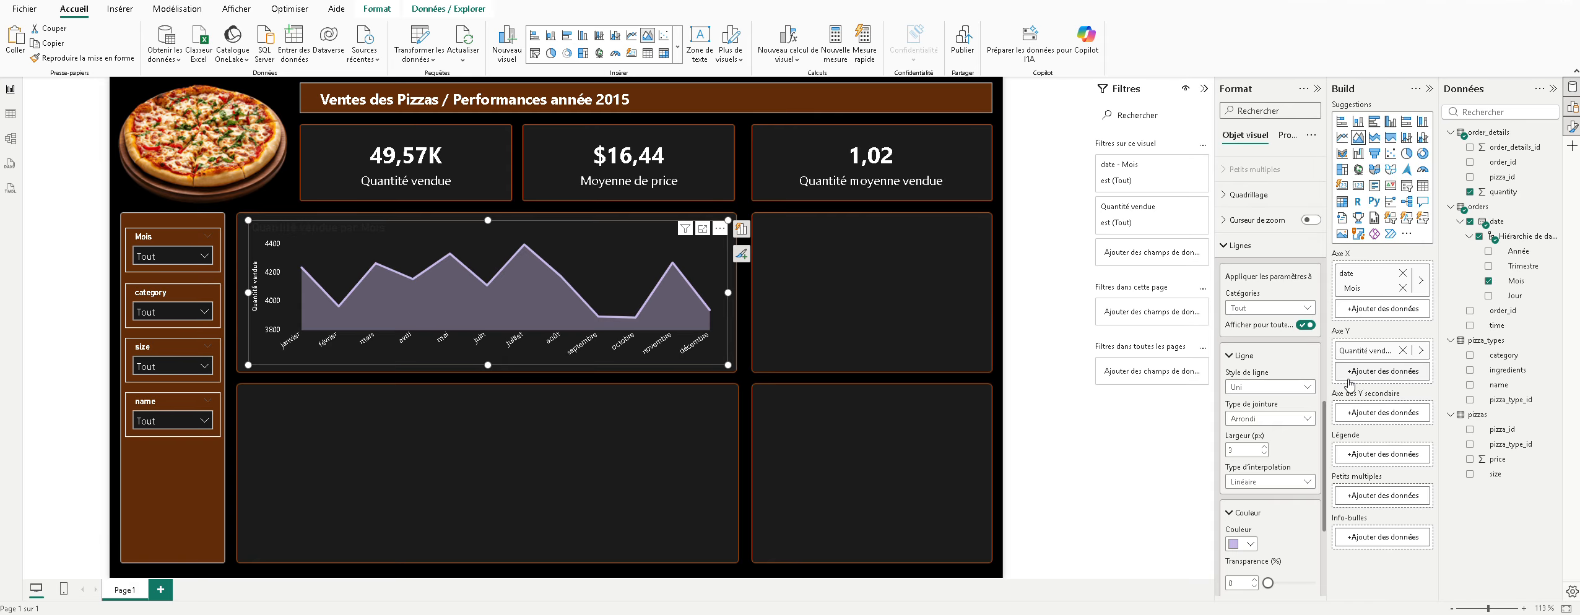
click(1243, 545)
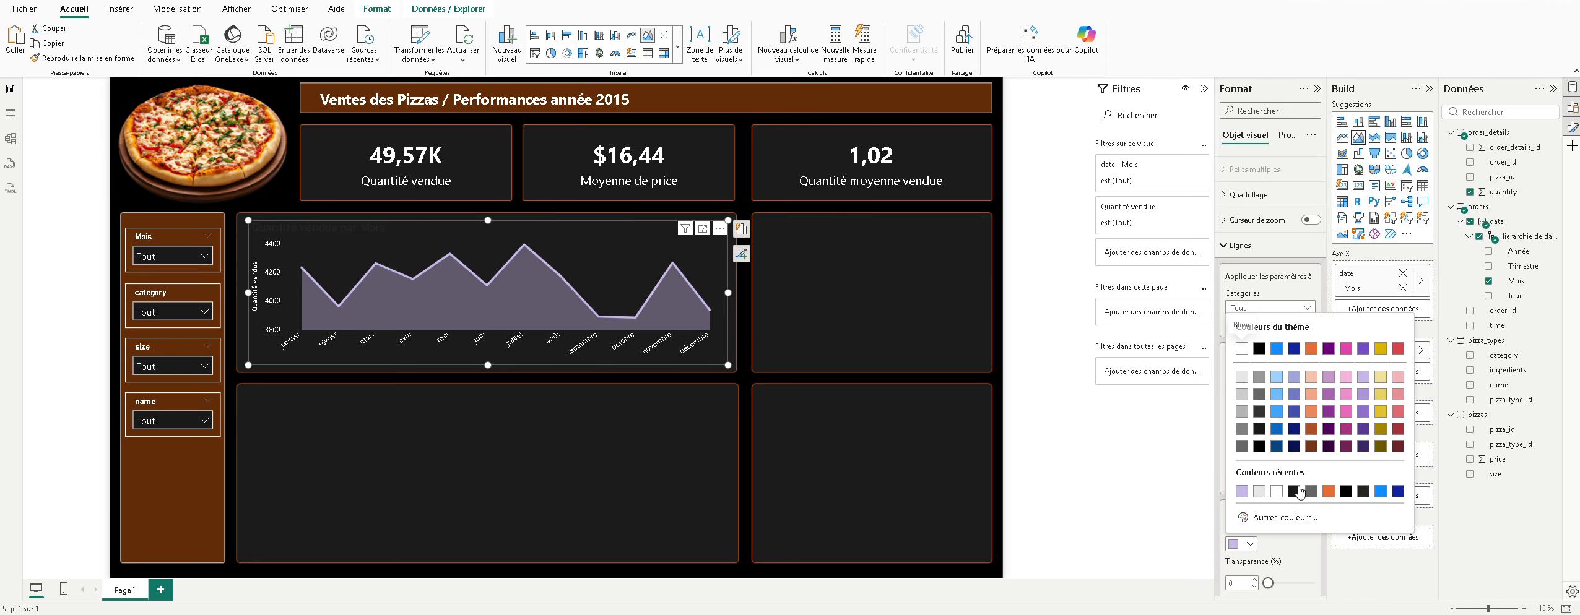
click(1310, 441)
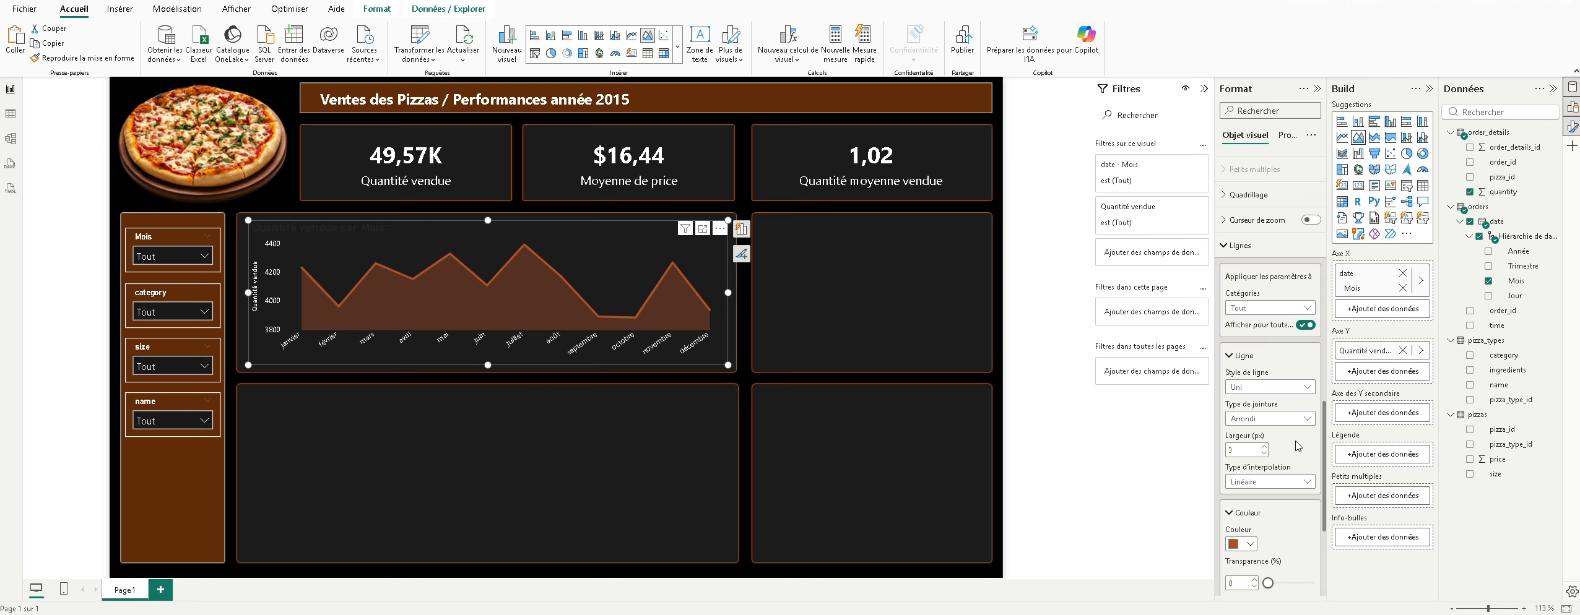
Step: Set the area chart's line width to 1 px
click(1263, 453)
click(1264, 453)
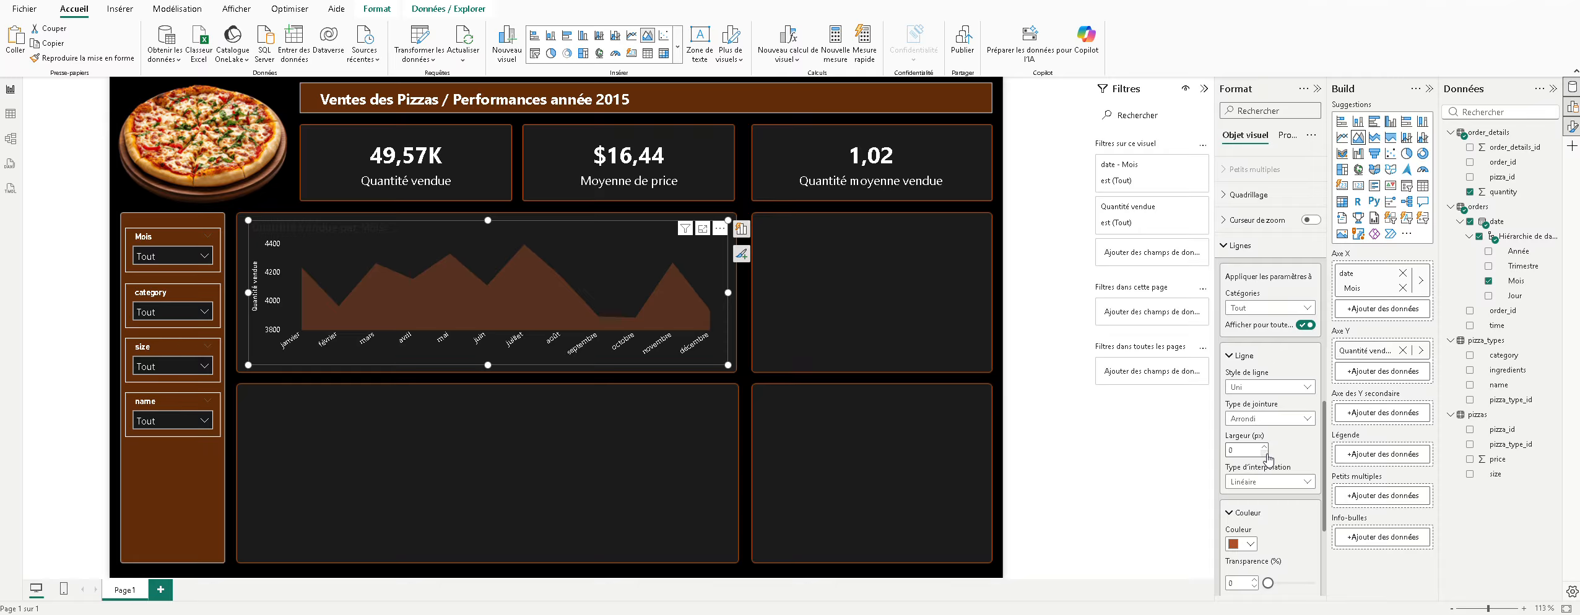
click(1265, 447)
Step: Compare the Lisse and Étape interpolation types on the area chart's line, and keep Lisse
click(1308, 482)
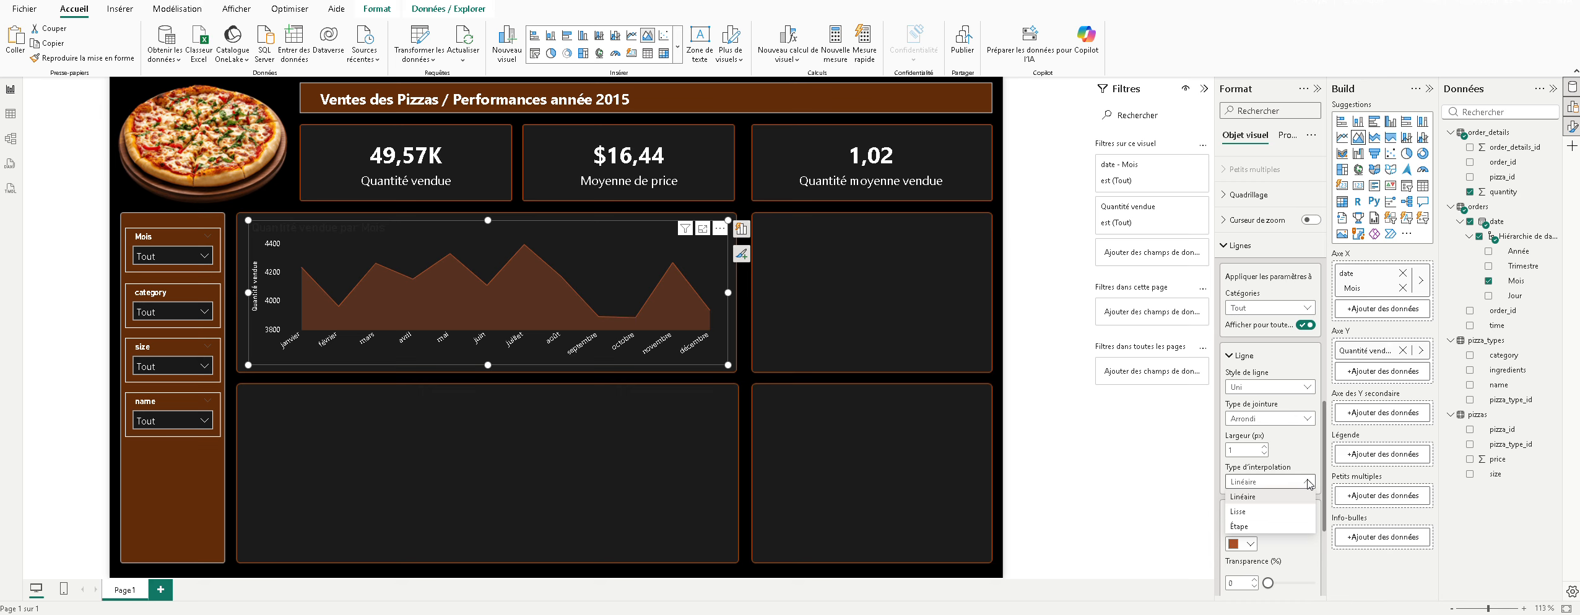
click(1293, 511)
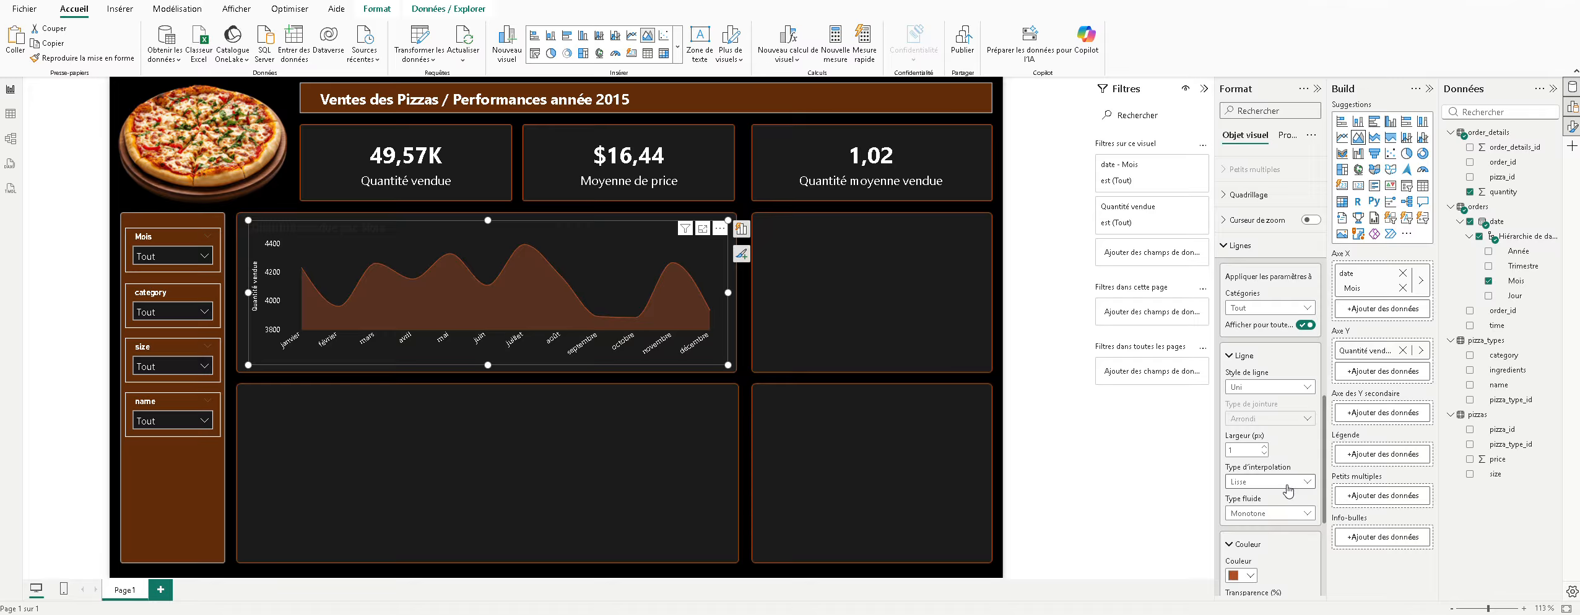
click(1289, 491)
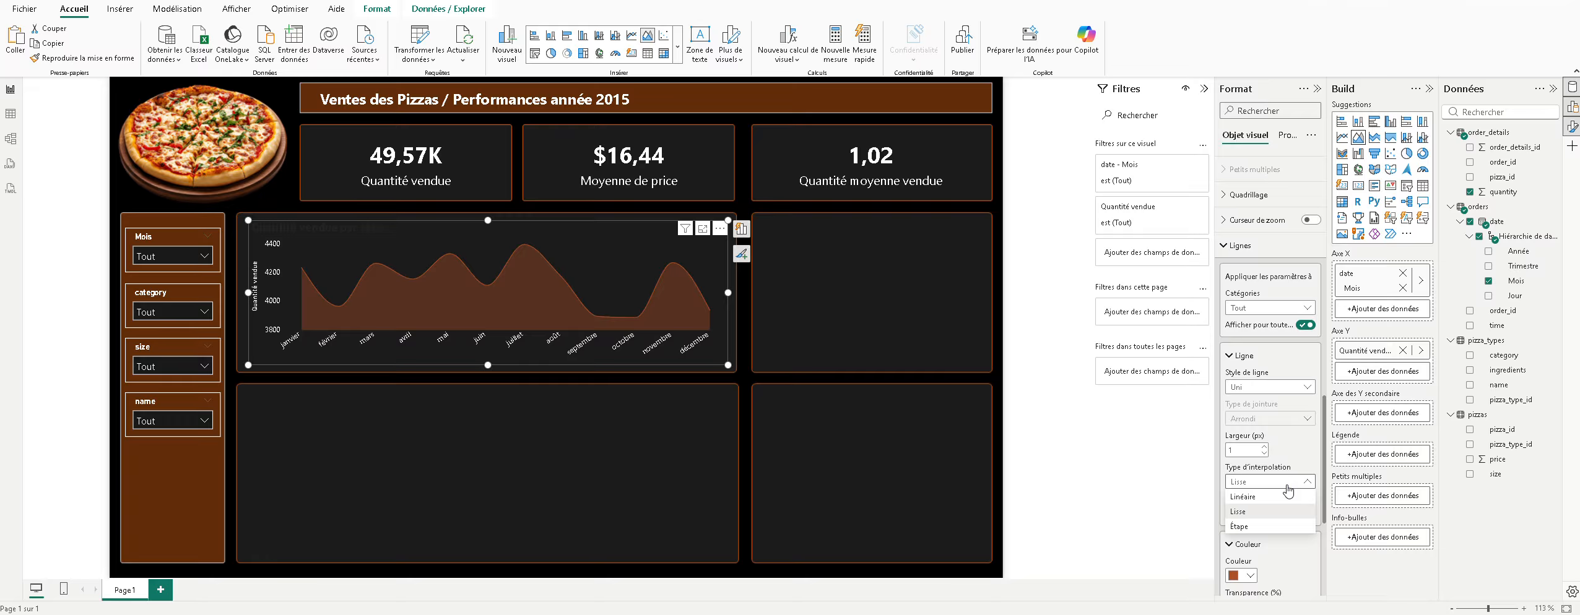
click(1270, 526)
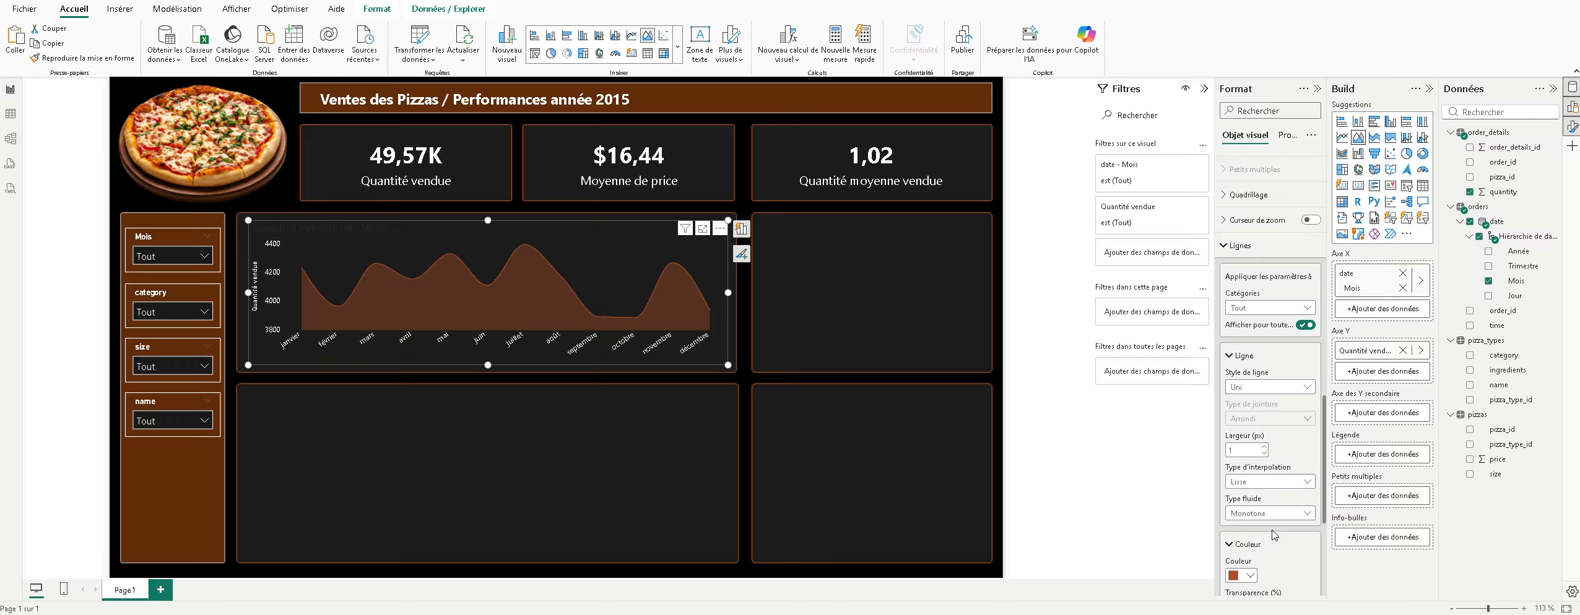
click(1284, 480)
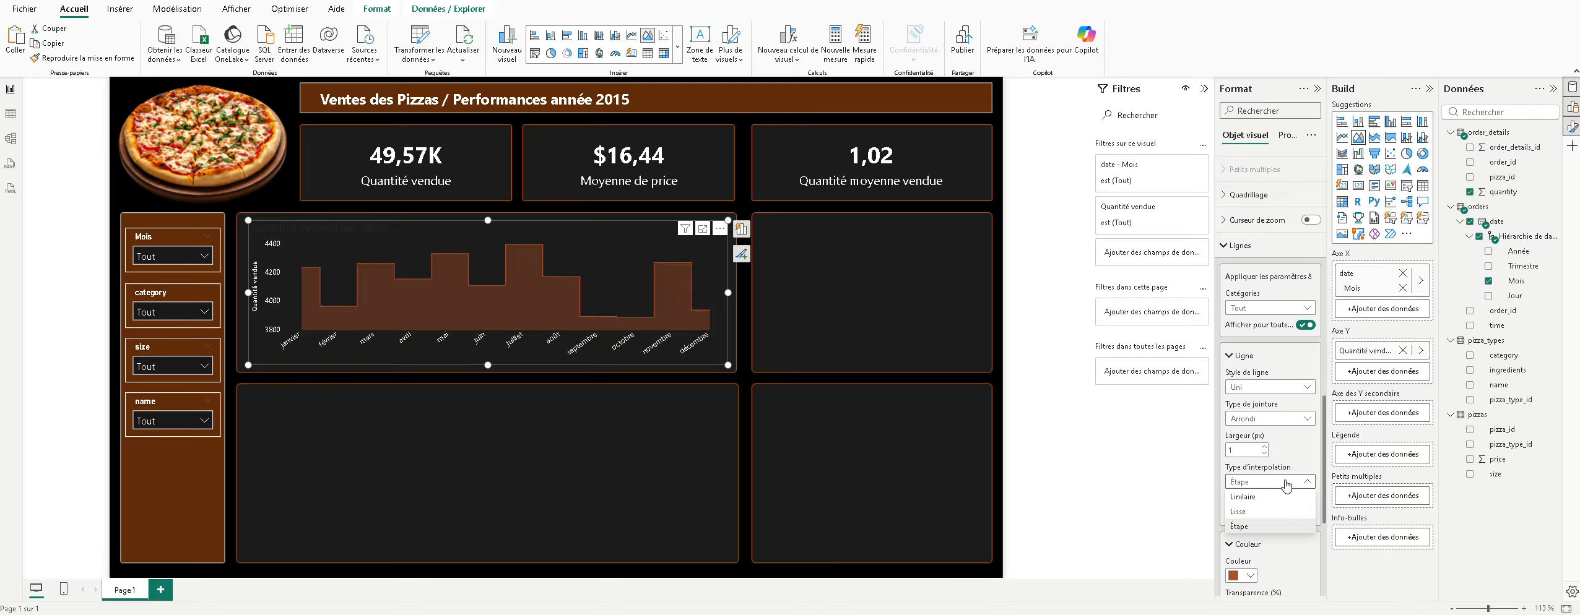
click(1261, 509)
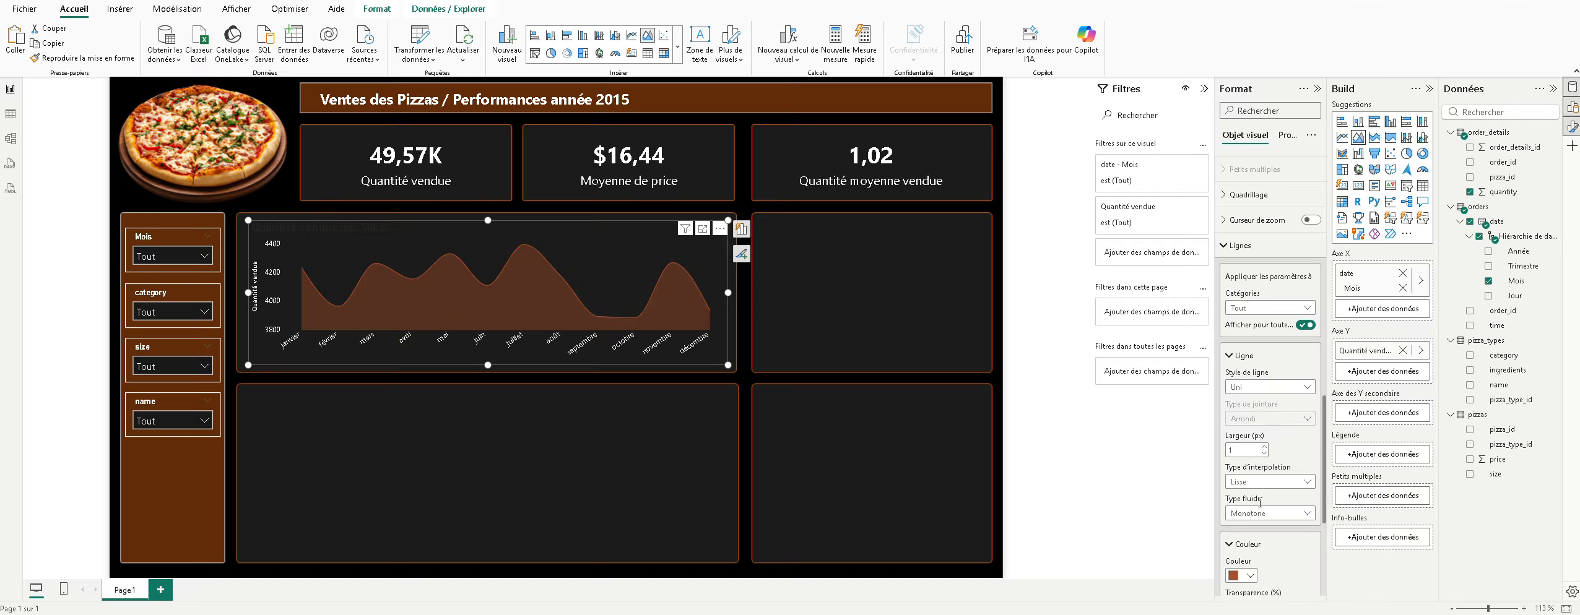
Step: Try the Cardinal smoothing type on the area chart's line, and return it to Monotone
scroll(1279, 493, down, 2)
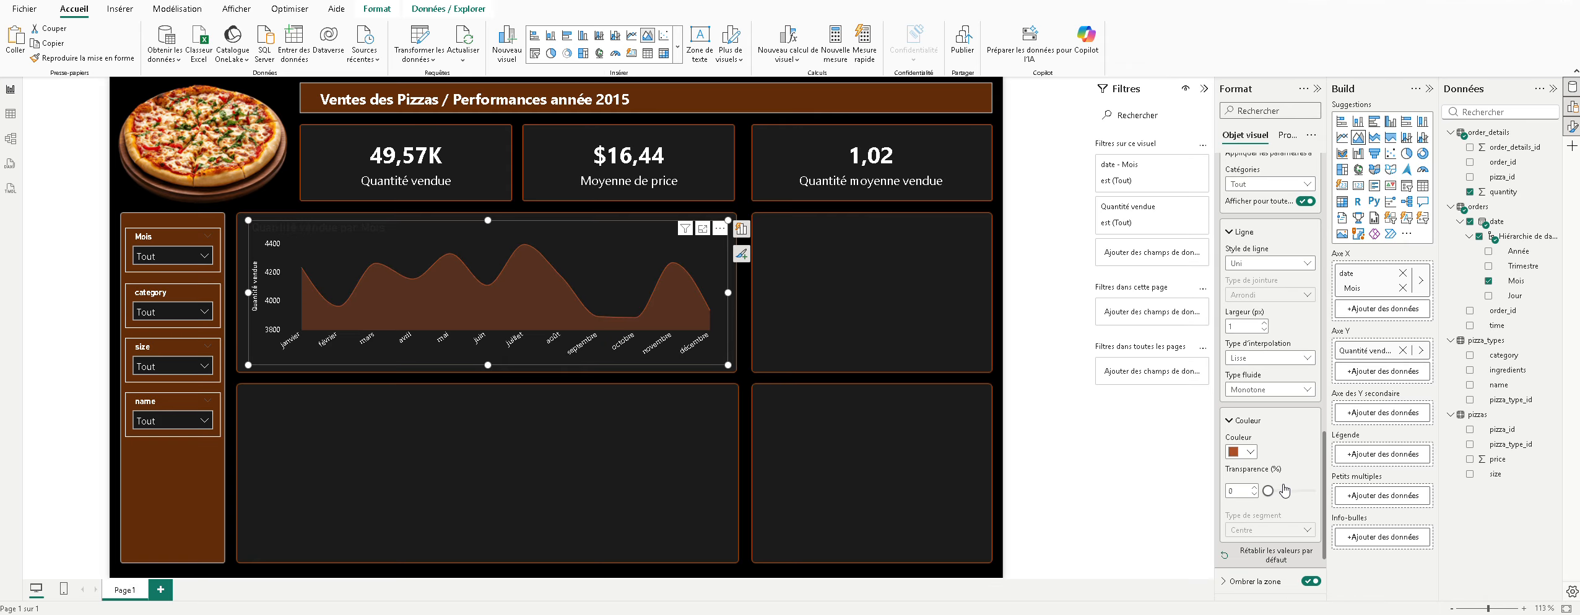
click(1281, 390)
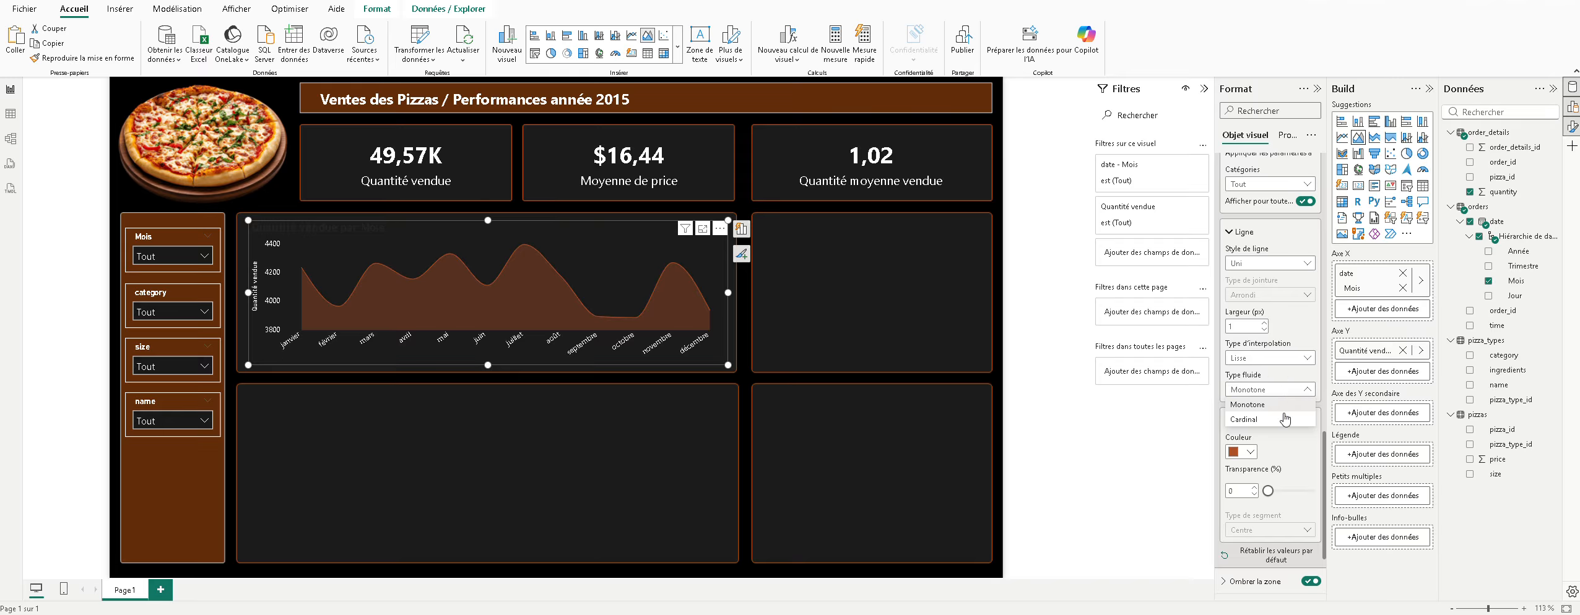
click(1286, 419)
click(1289, 392)
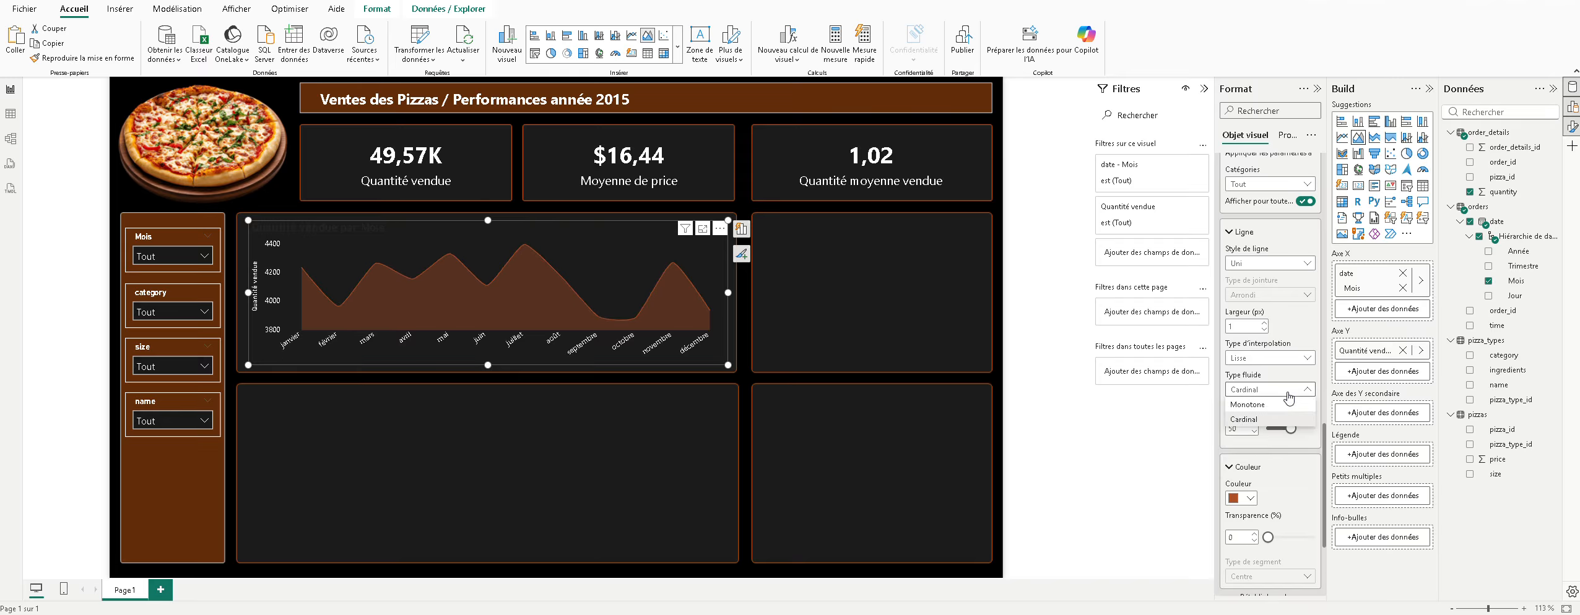
click(1288, 405)
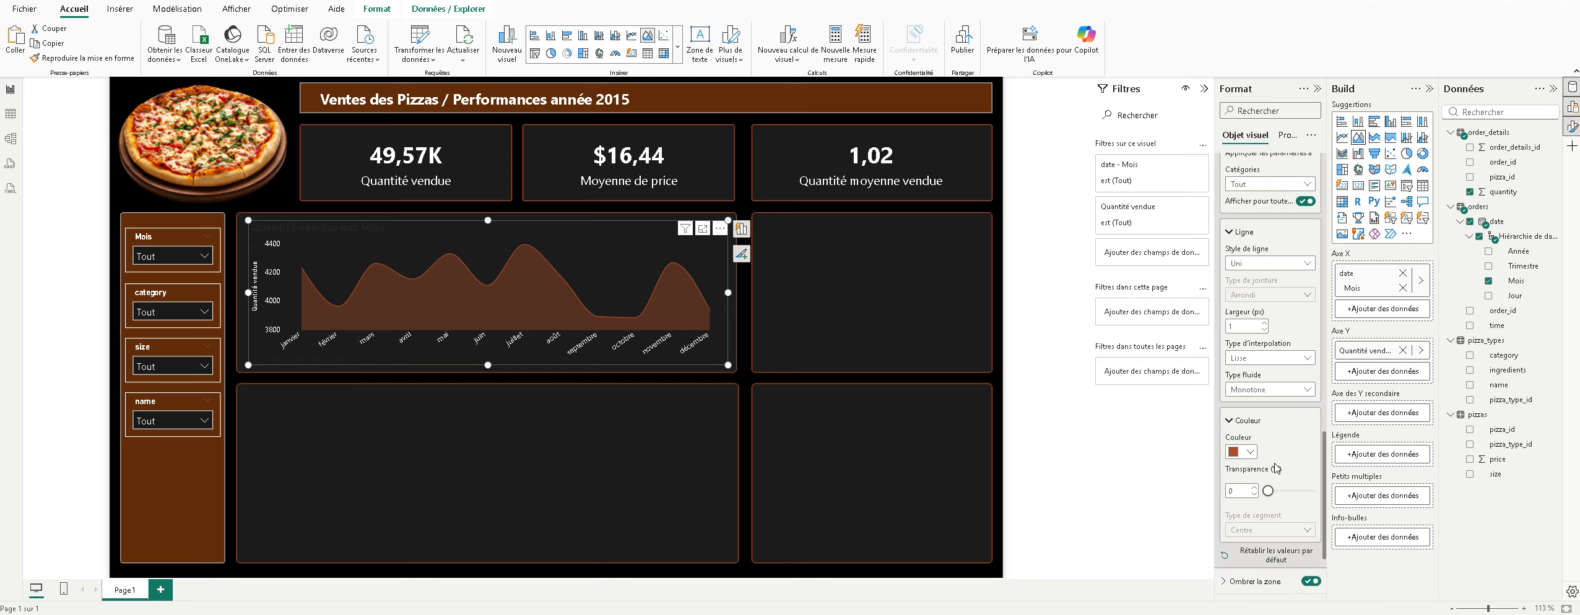
scroll(1266, 461, down, 1)
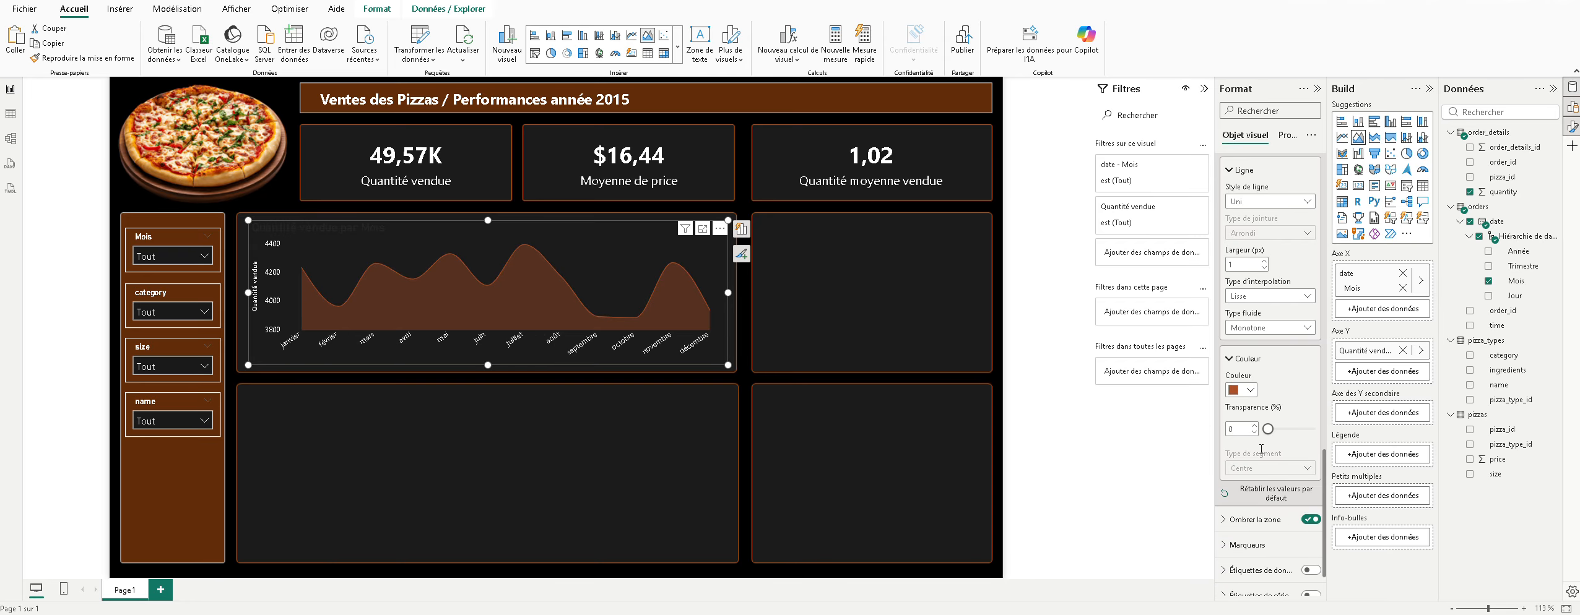
click(1249, 390)
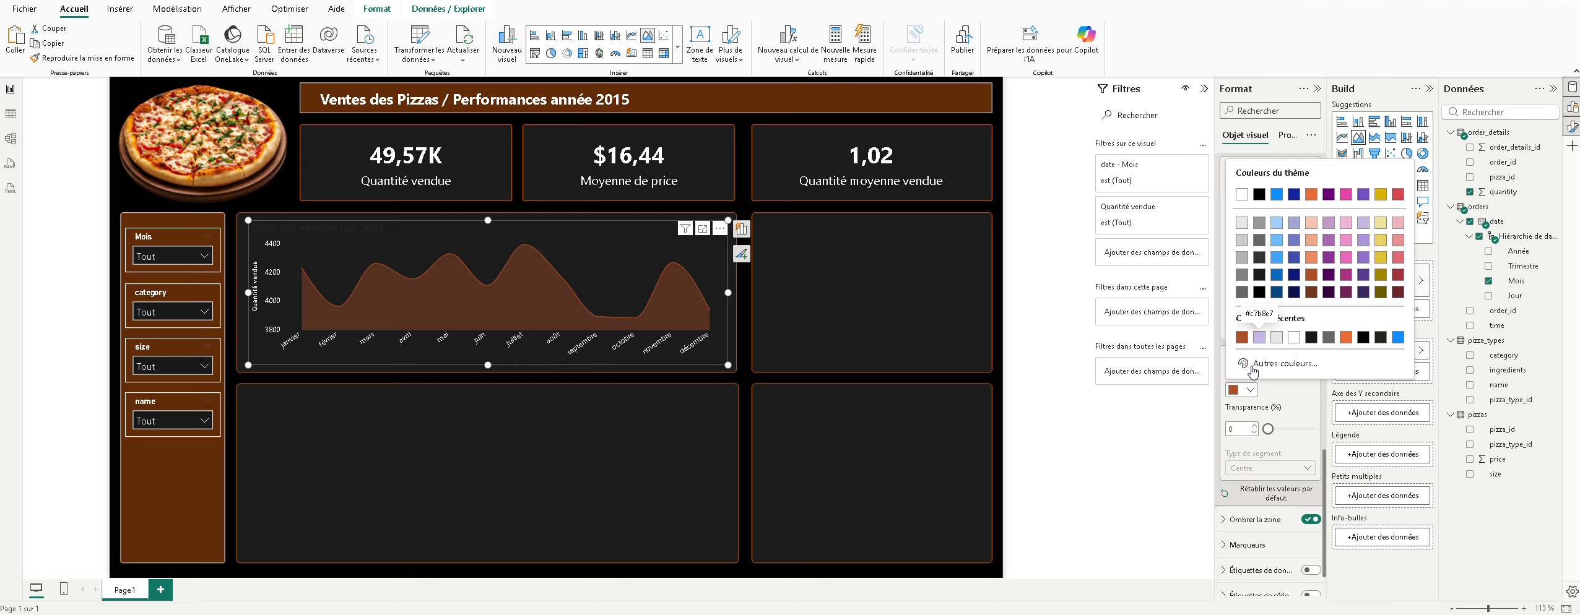
scroll(1256, 412, up, 2)
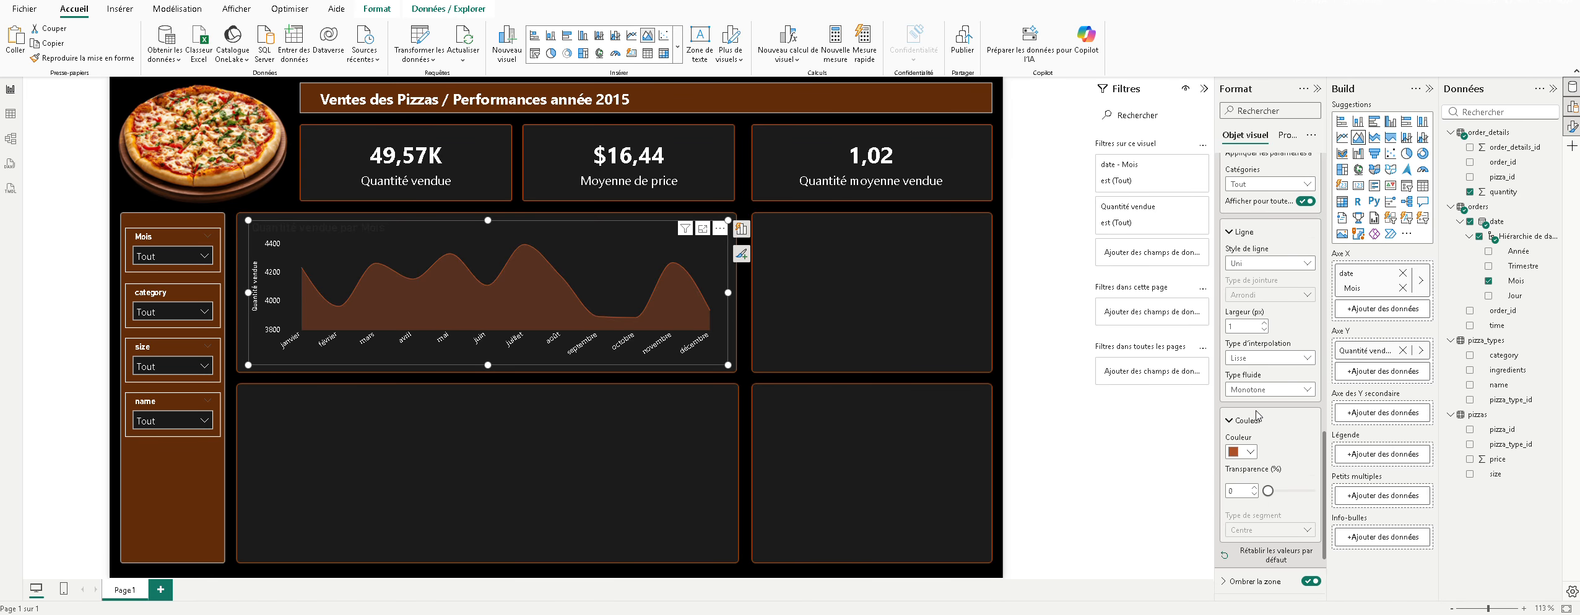
scroll(1257, 416, down, 2)
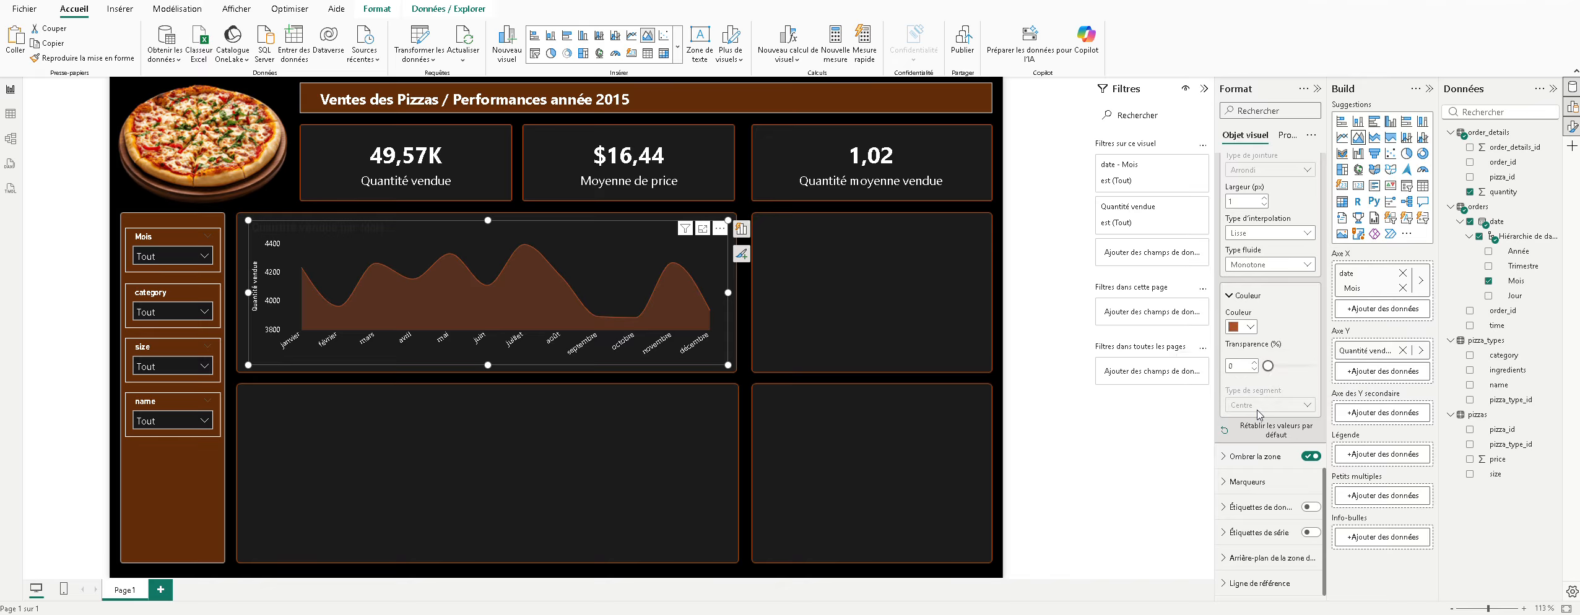
click(1255, 463)
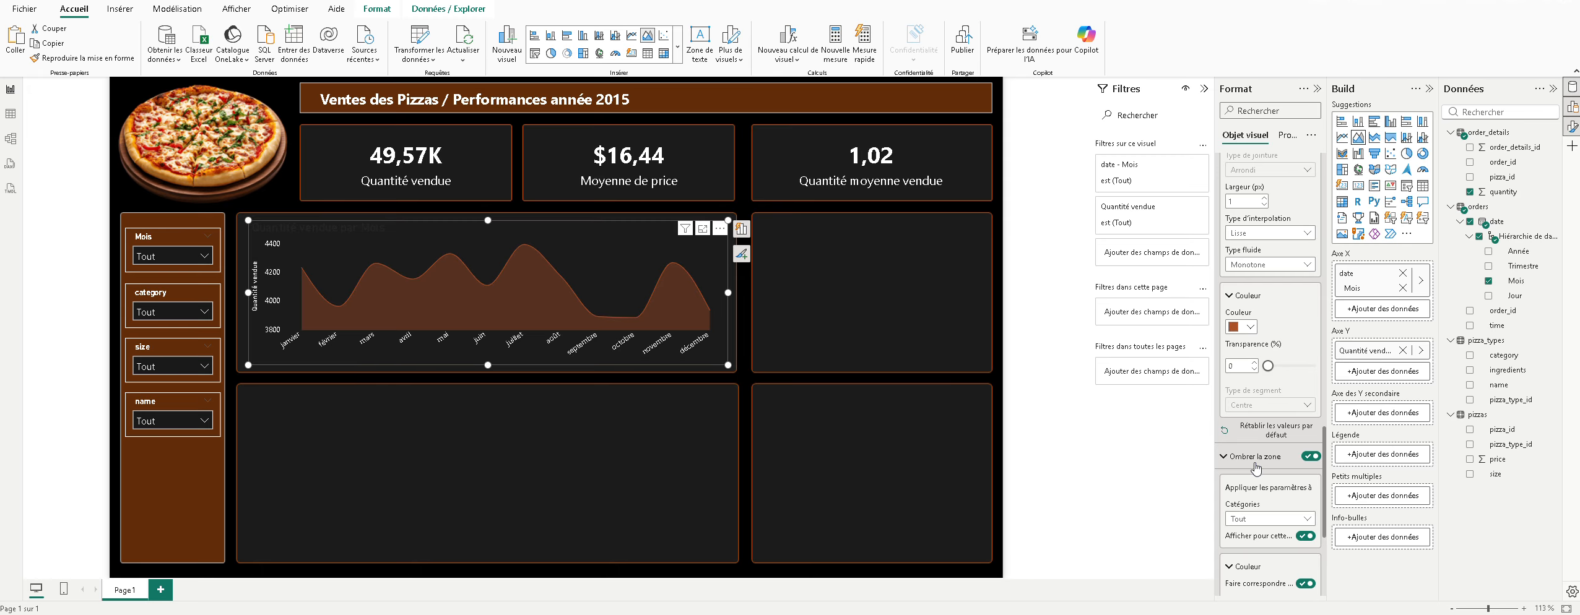
click(1255, 459)
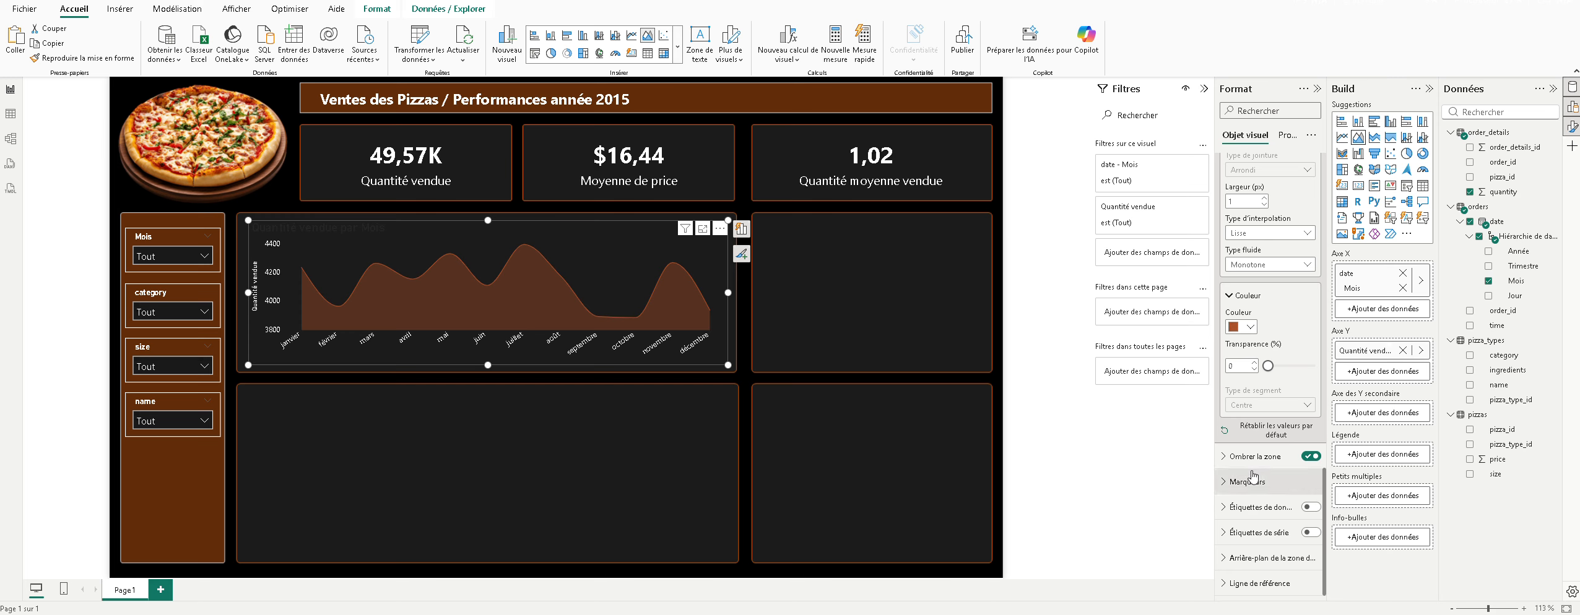
scroll(1251, 475, up, 4)
scroll(1291, 502, down, 2)
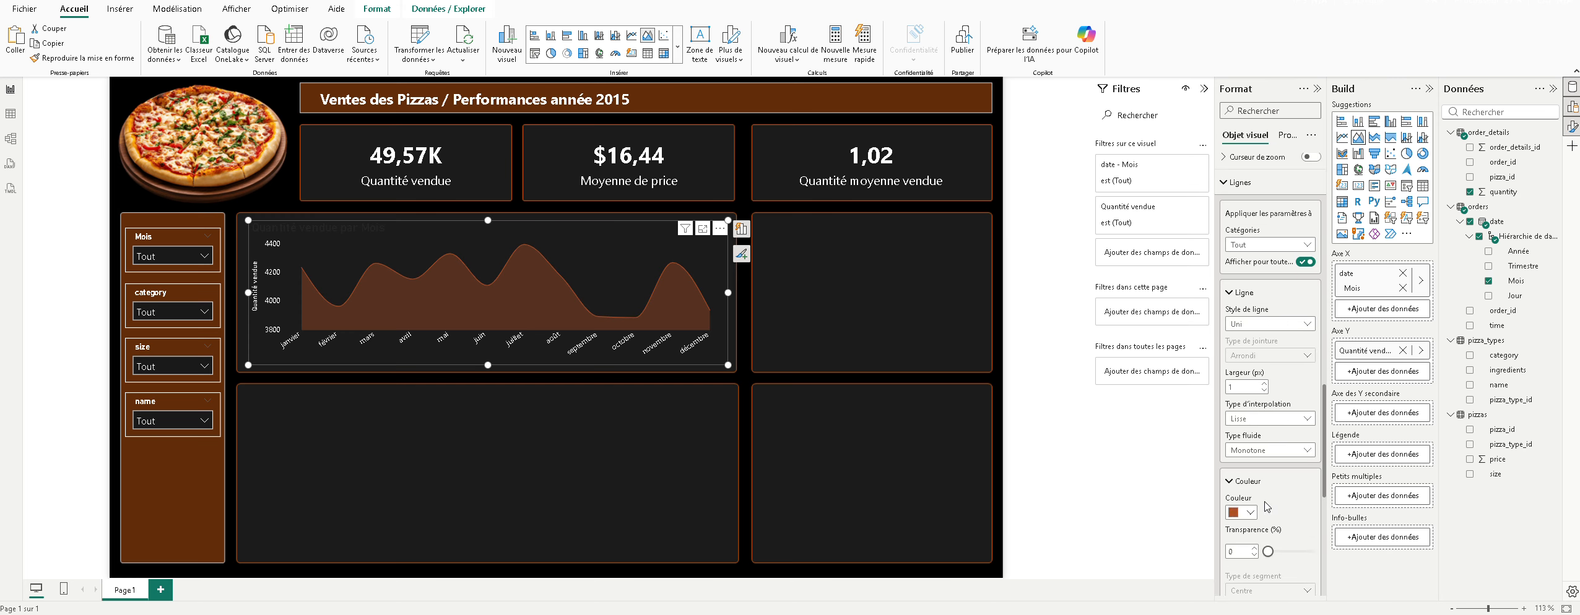
Step: Try the recently used light purple on the area chart's line, and restore the dark orange shade
click(1249, 450)
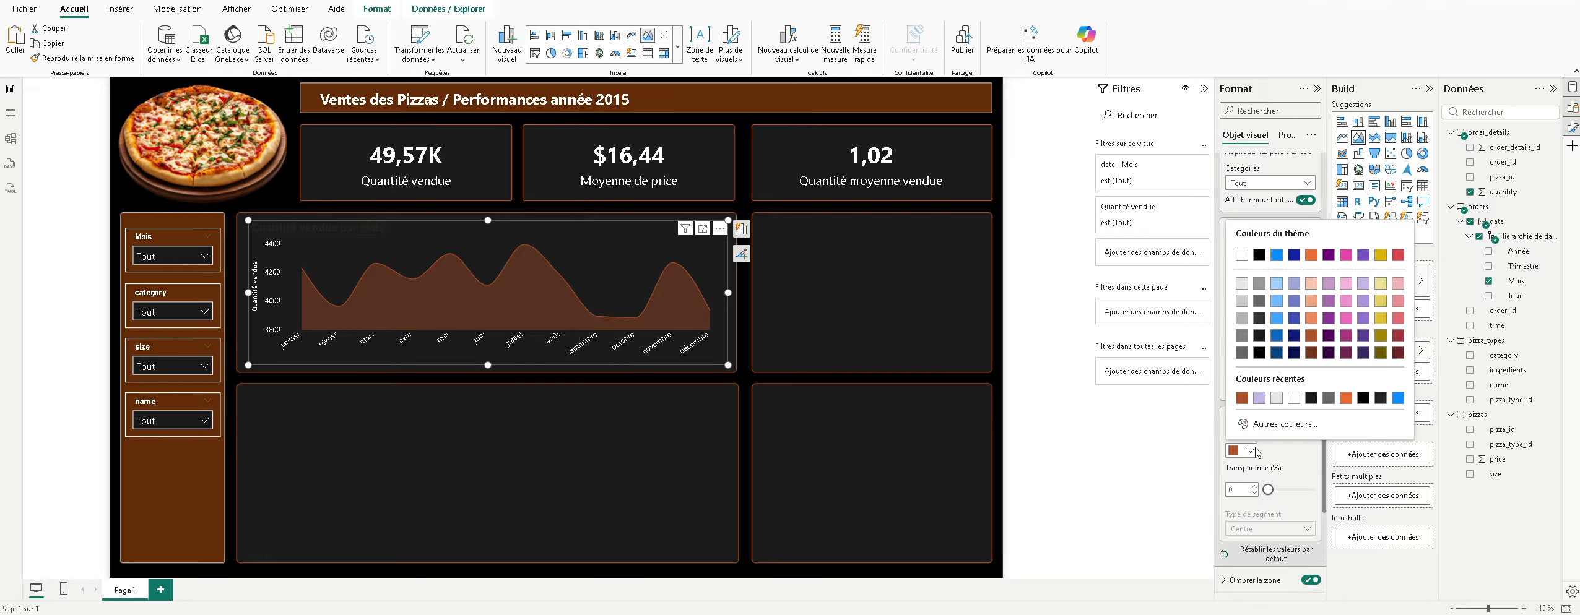
click(1260, 403)
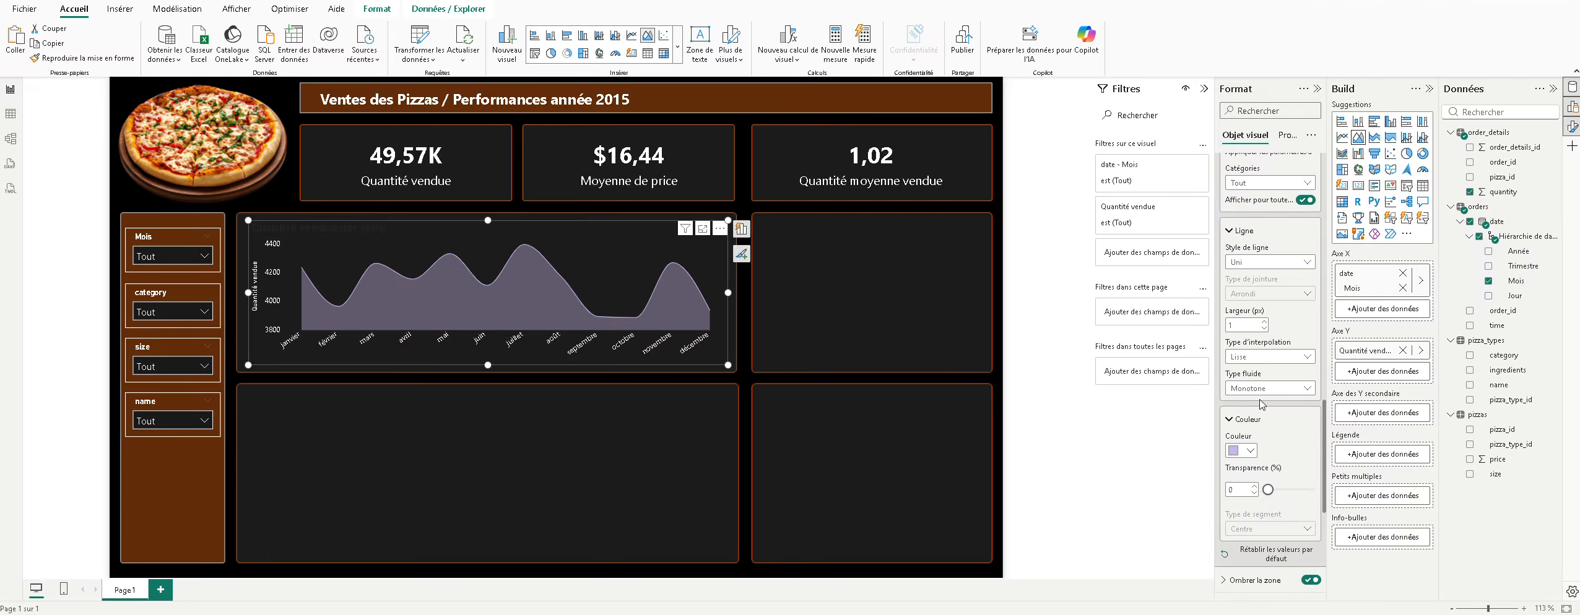
click(1250, 451)
click(1257, 410)
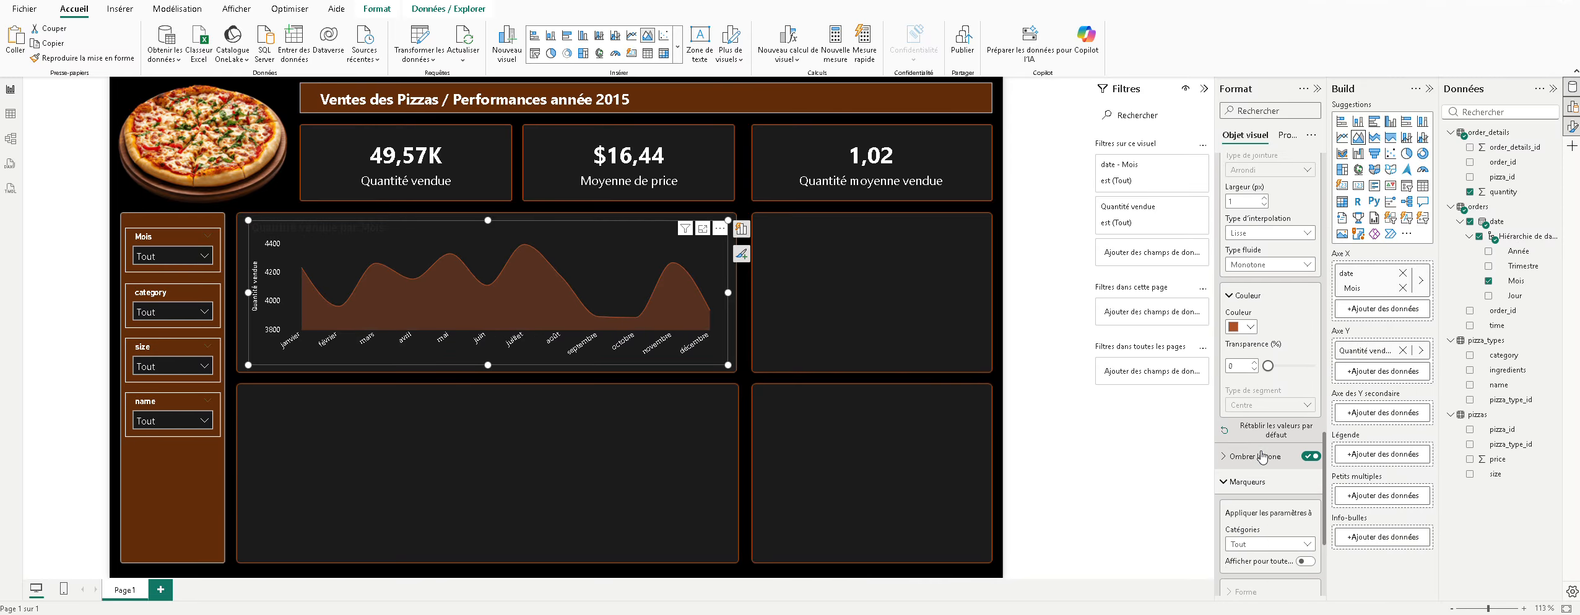
scroll(1262, 458, down, 3)
scroll(1280, 482, up, 1)
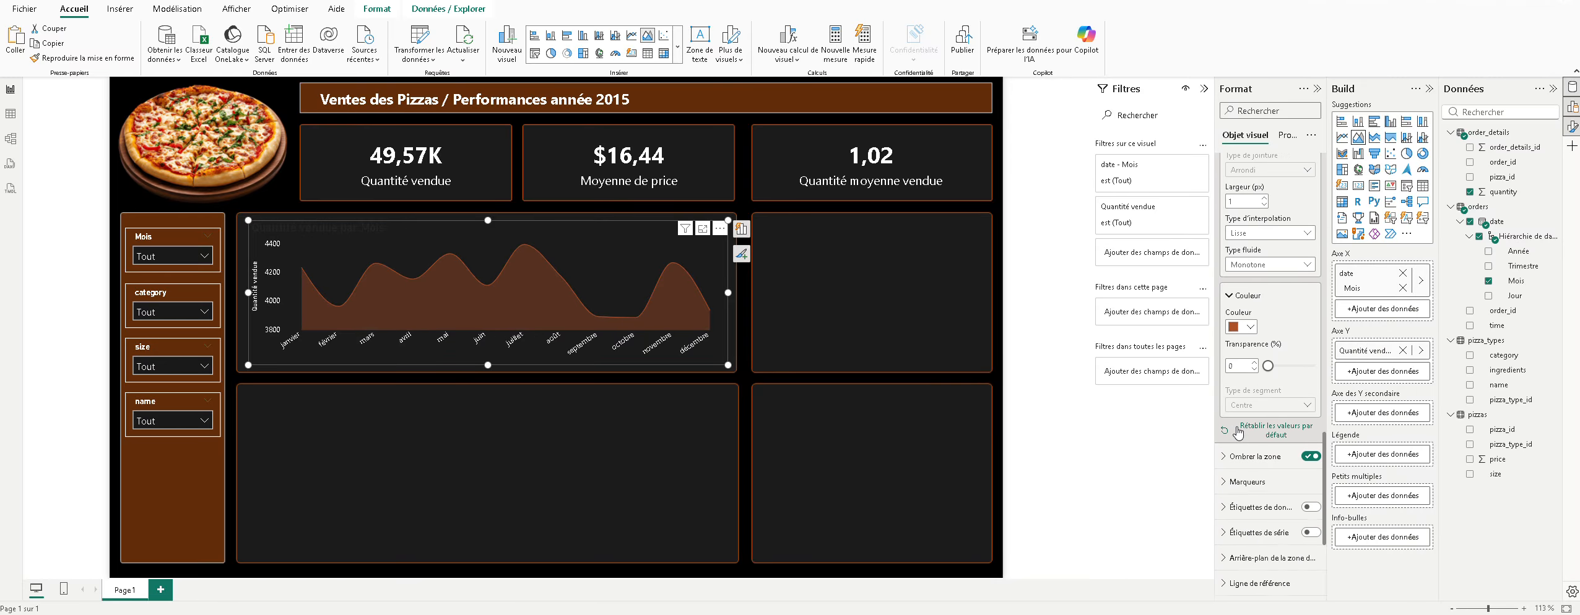
click(1276, 482)
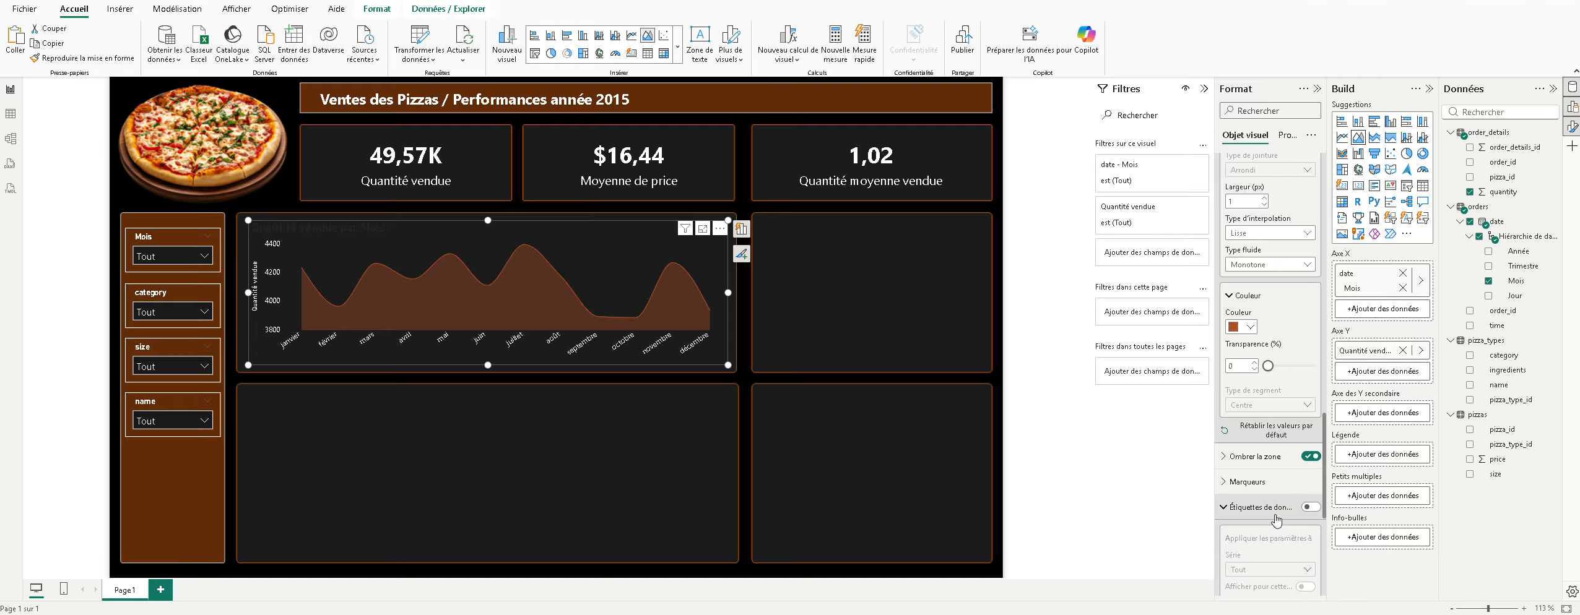
mouse_move(542, 315)
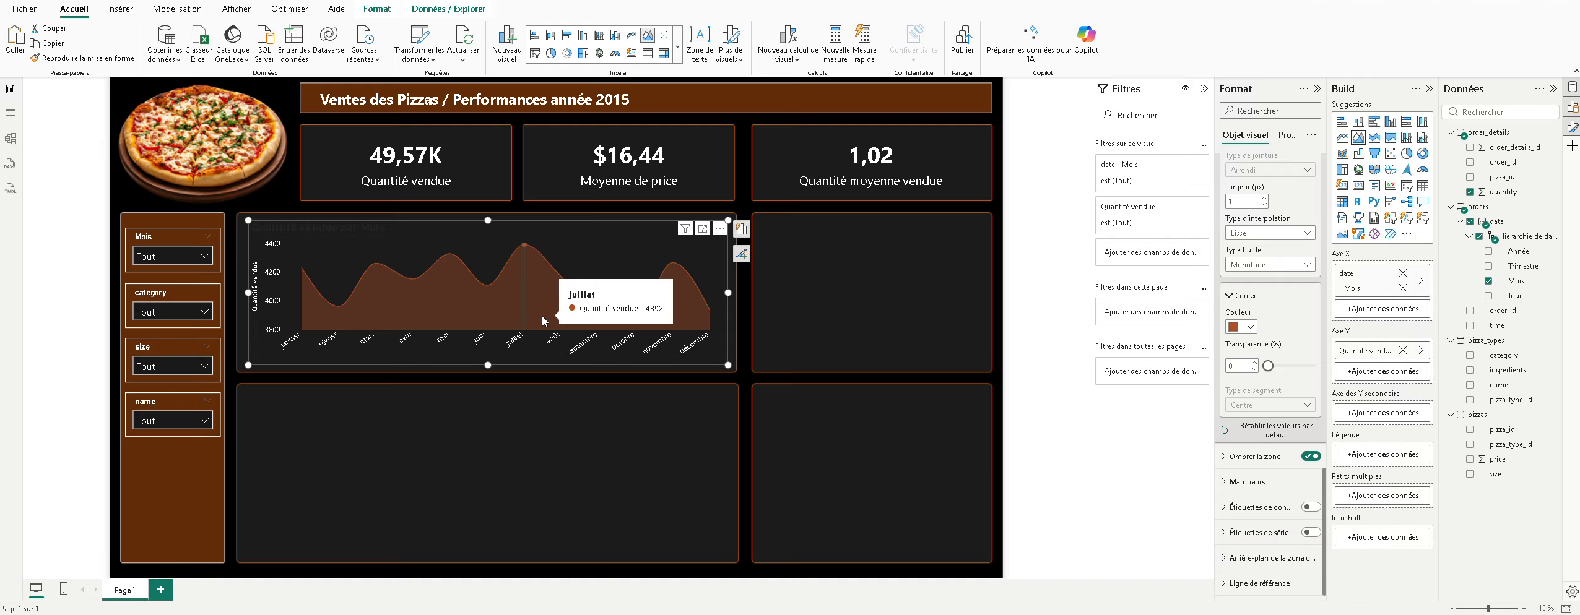
mouse_move(606, 321)
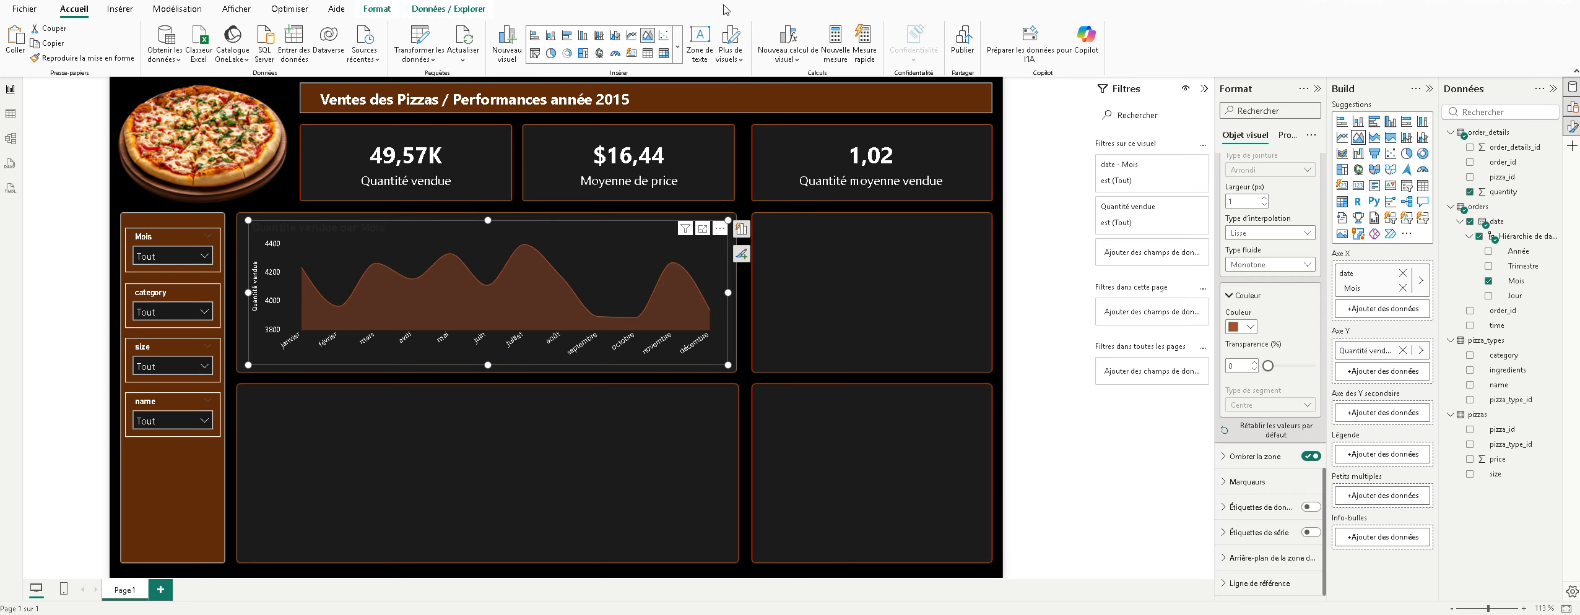
Step: Set the font size of the area chart's title to 12
scroll(1257, 371, up, 8)
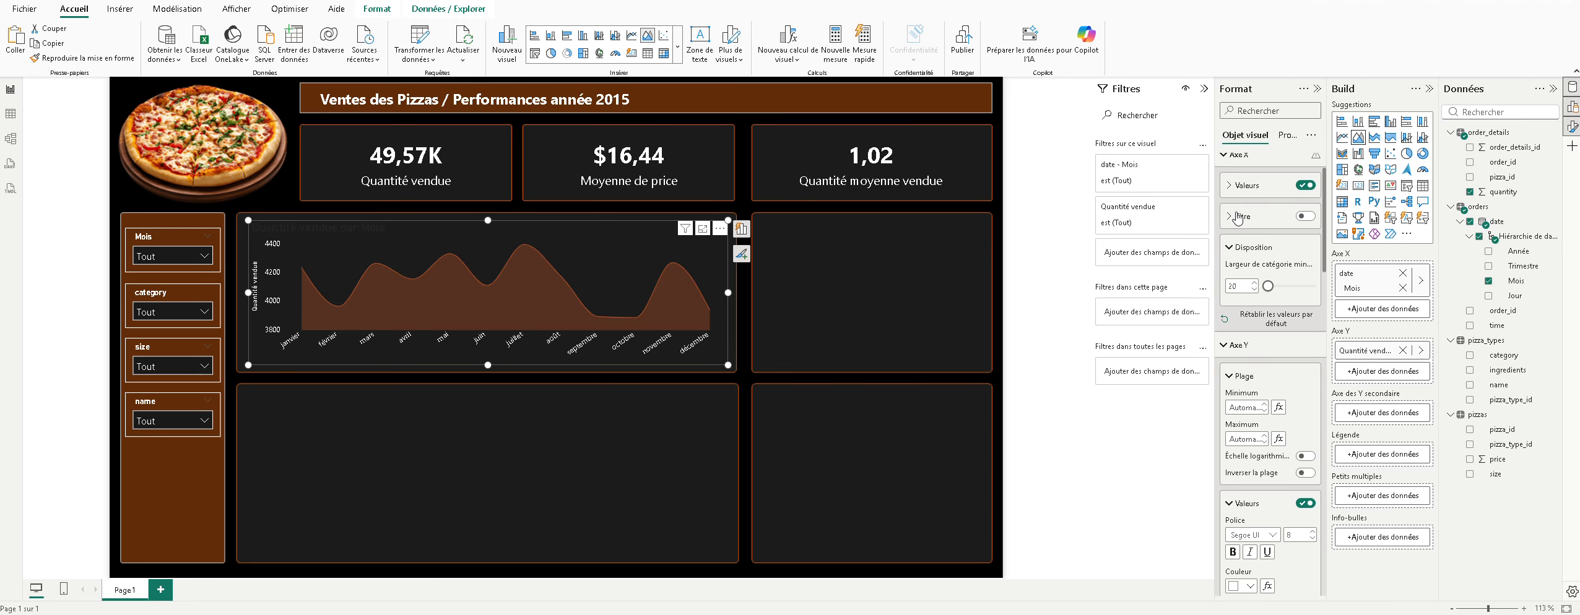
scroll(1238, 213, up, 1)
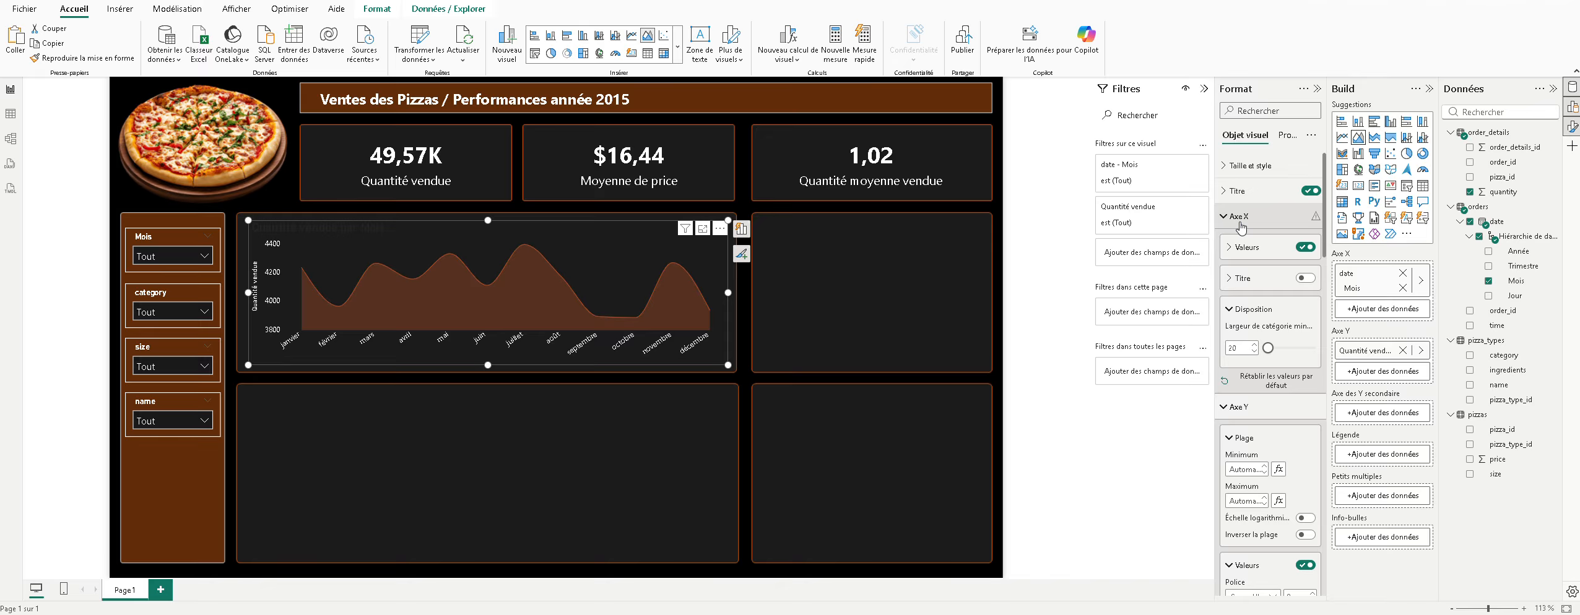
click(1238, 192)
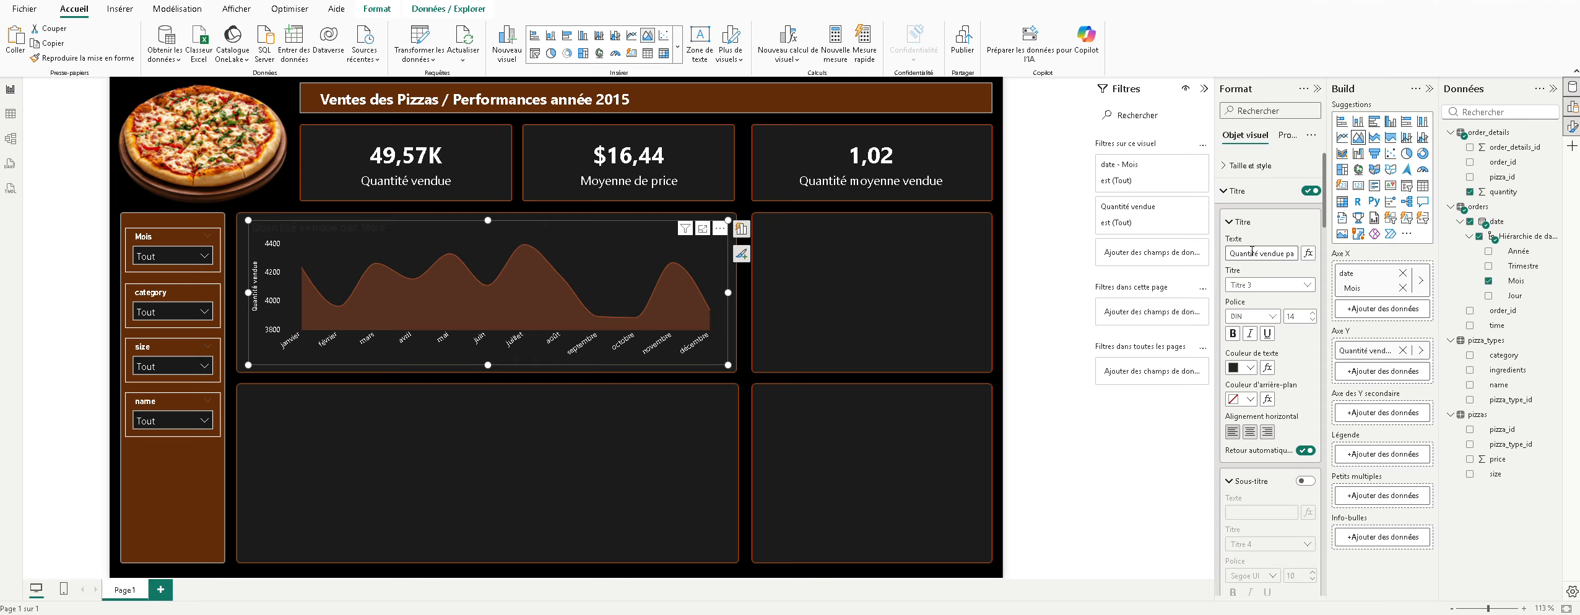
click(1252, 252)
key(End)
click(1313, 318)
click(1312, 321)
Step: Try white for the area chart's title text, and settle on the dark yellow theme shade
click(1250, 368)
click(1242, 412)
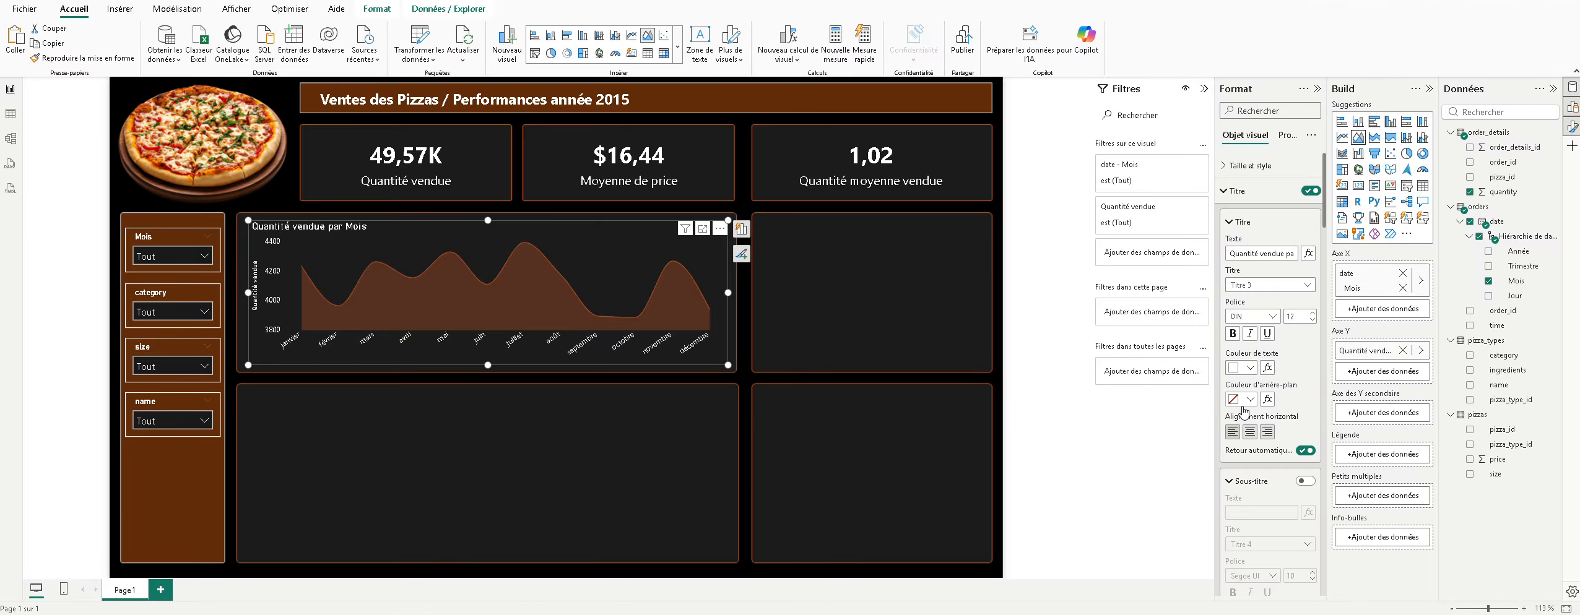
click(1250, 368)
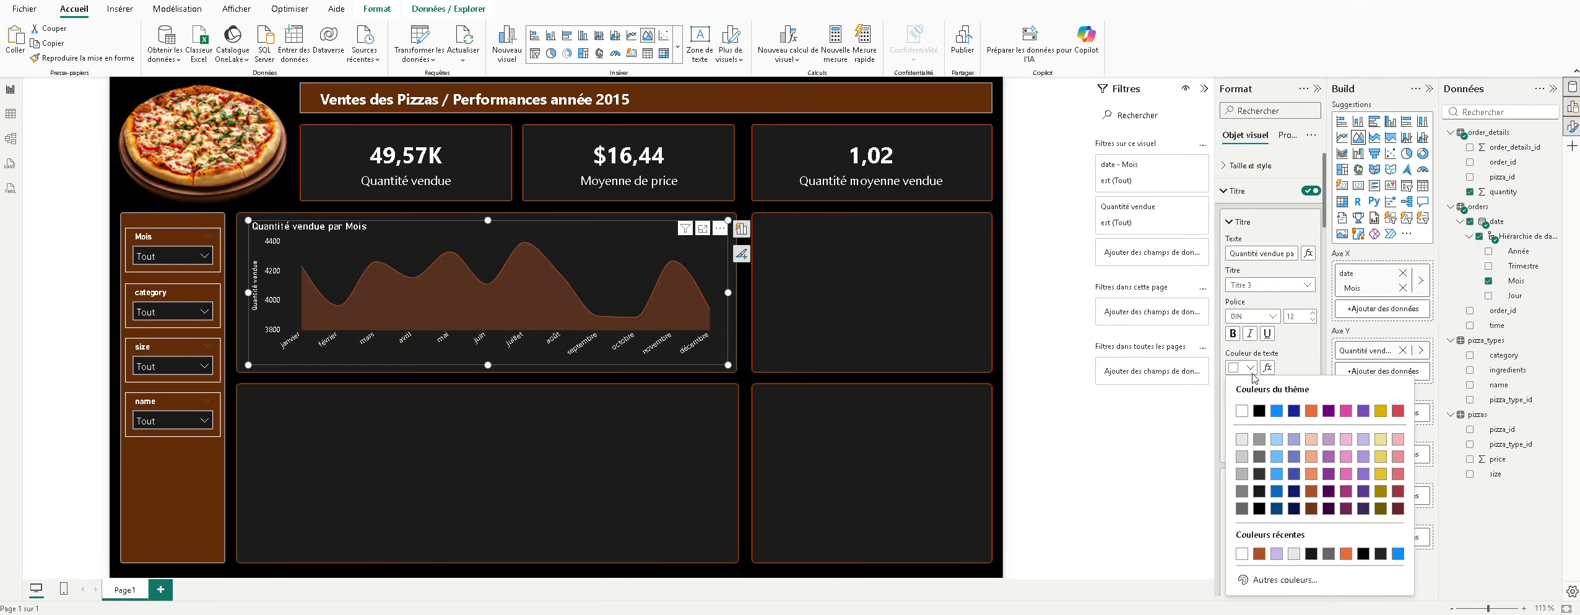
click(1380, 492)
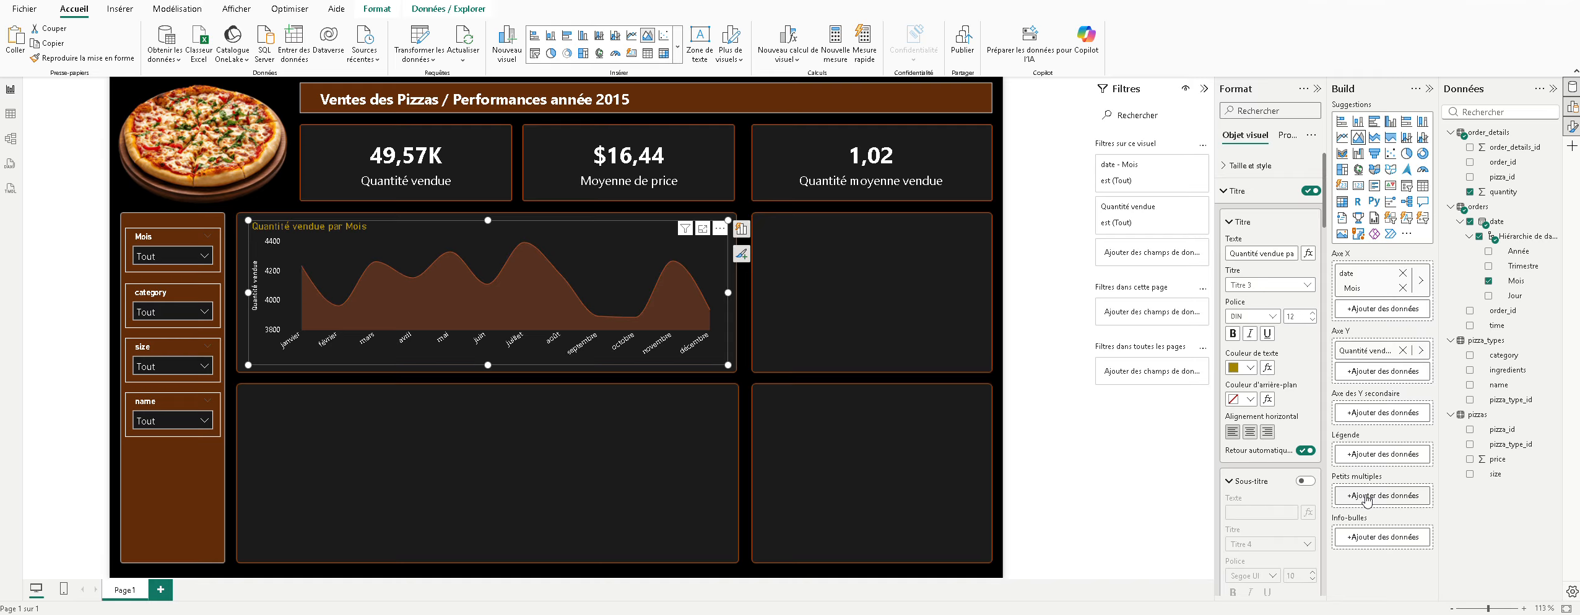
Step: Duplicate the monthly quantity area chart and place the copy in the empty panel directly below it
click(564, 421)
click(594, 269)
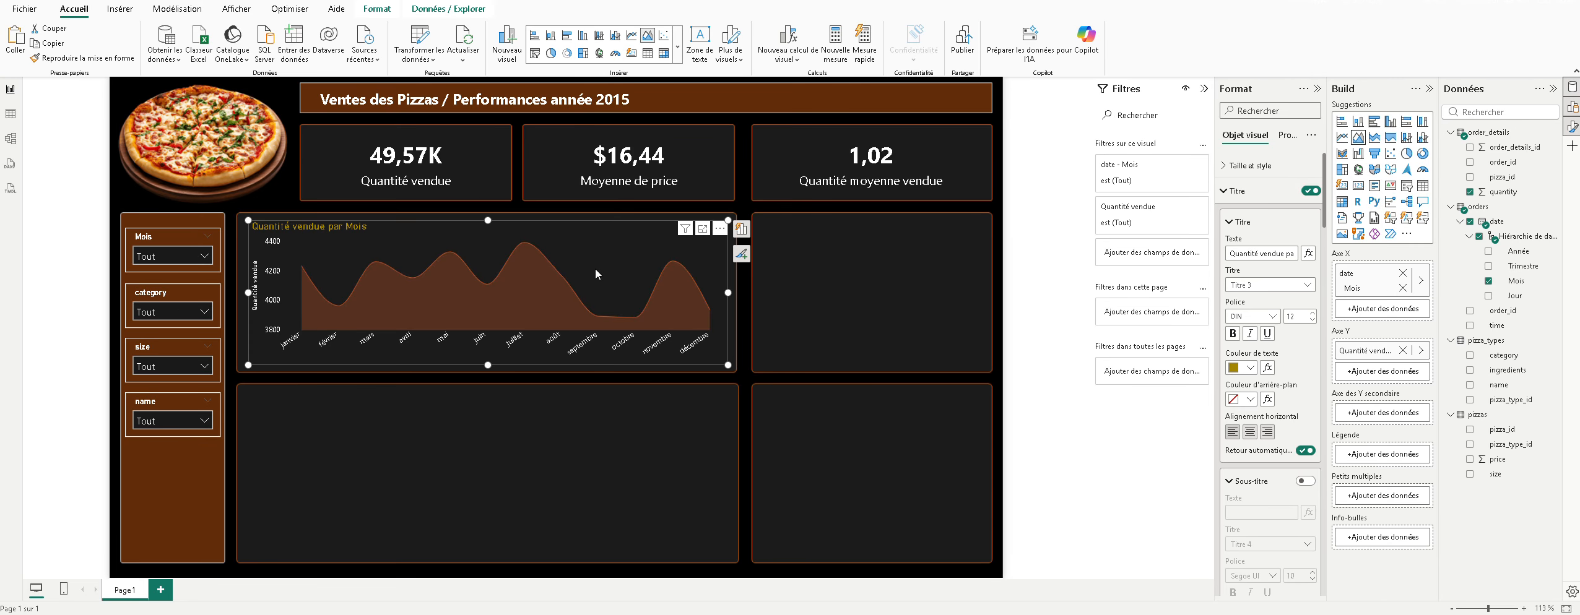
drag(600, 267, 587, 445)
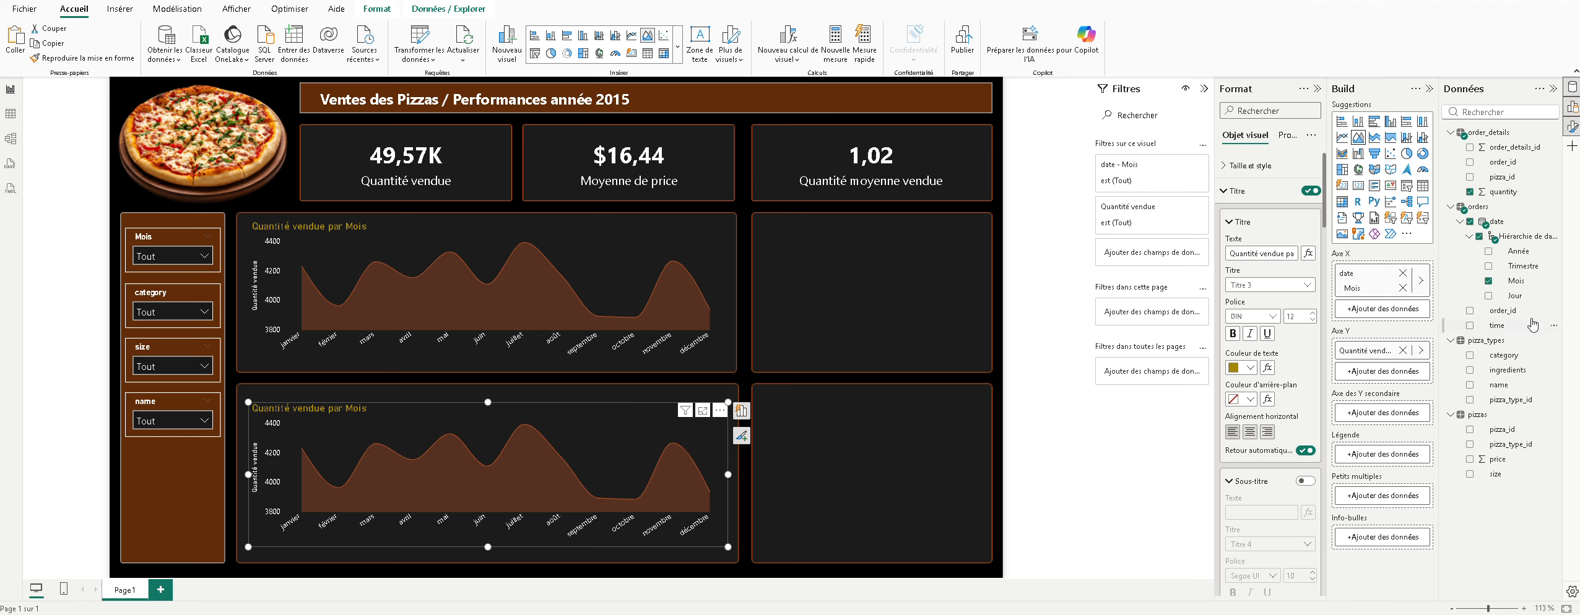
Step: Replace Mois with Jour from the date hierarchy on the duplicated chart's X axis
click(1488, 282)
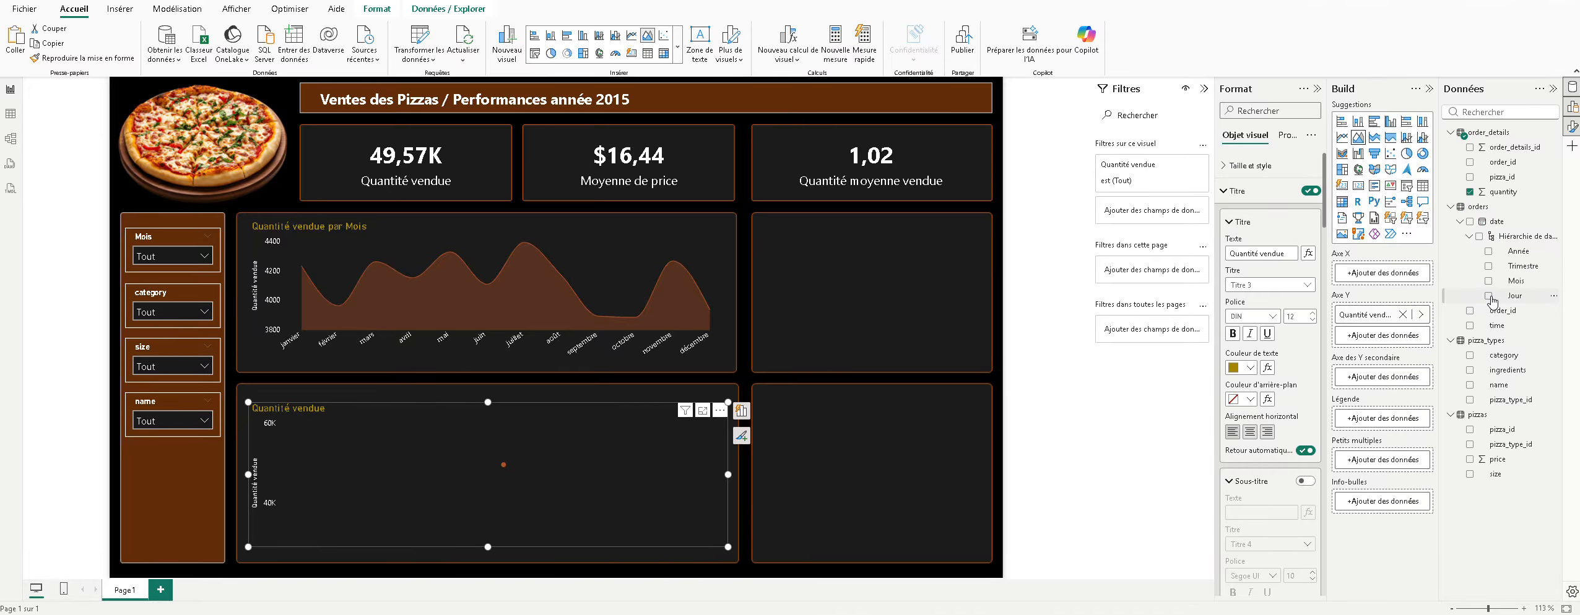
click(1487, 296)
click(741, 410)
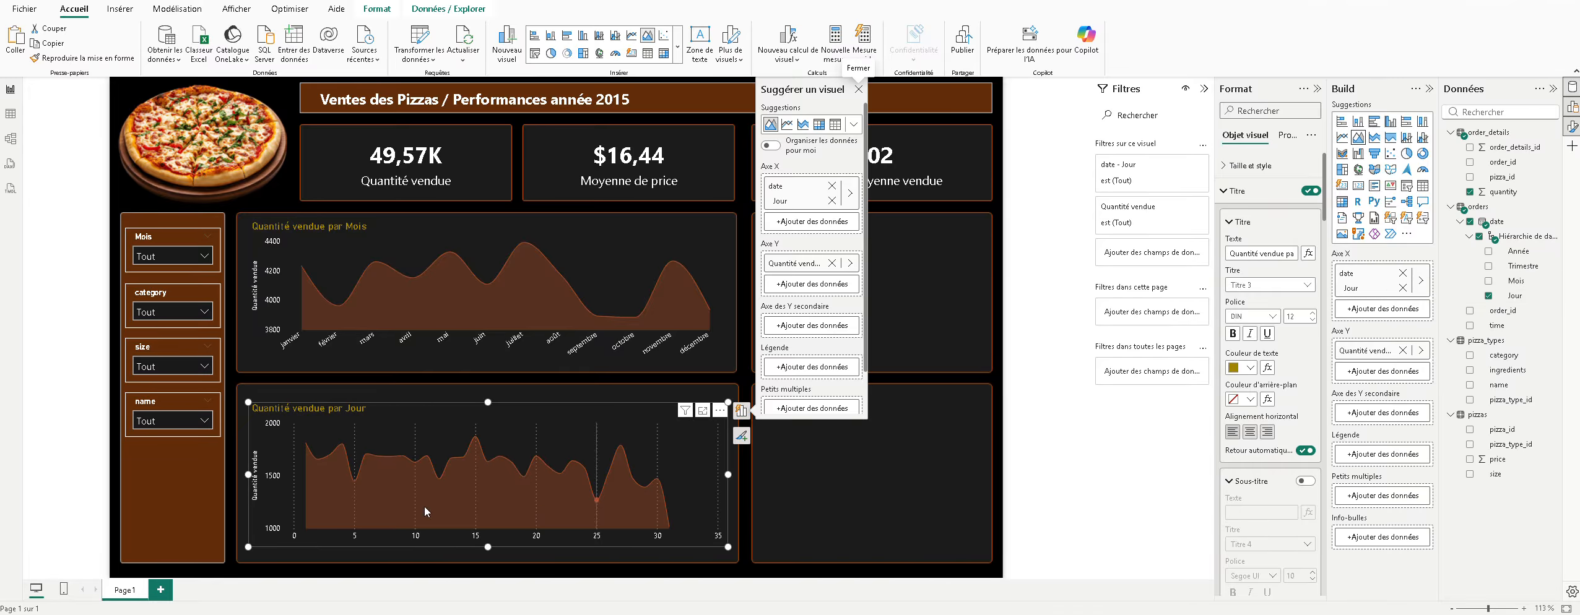
Step: Change the aggregation of the daily chart's quantity field on the Y axis to Moyenne
mouse_move(627, 496)
click(1423, 351)
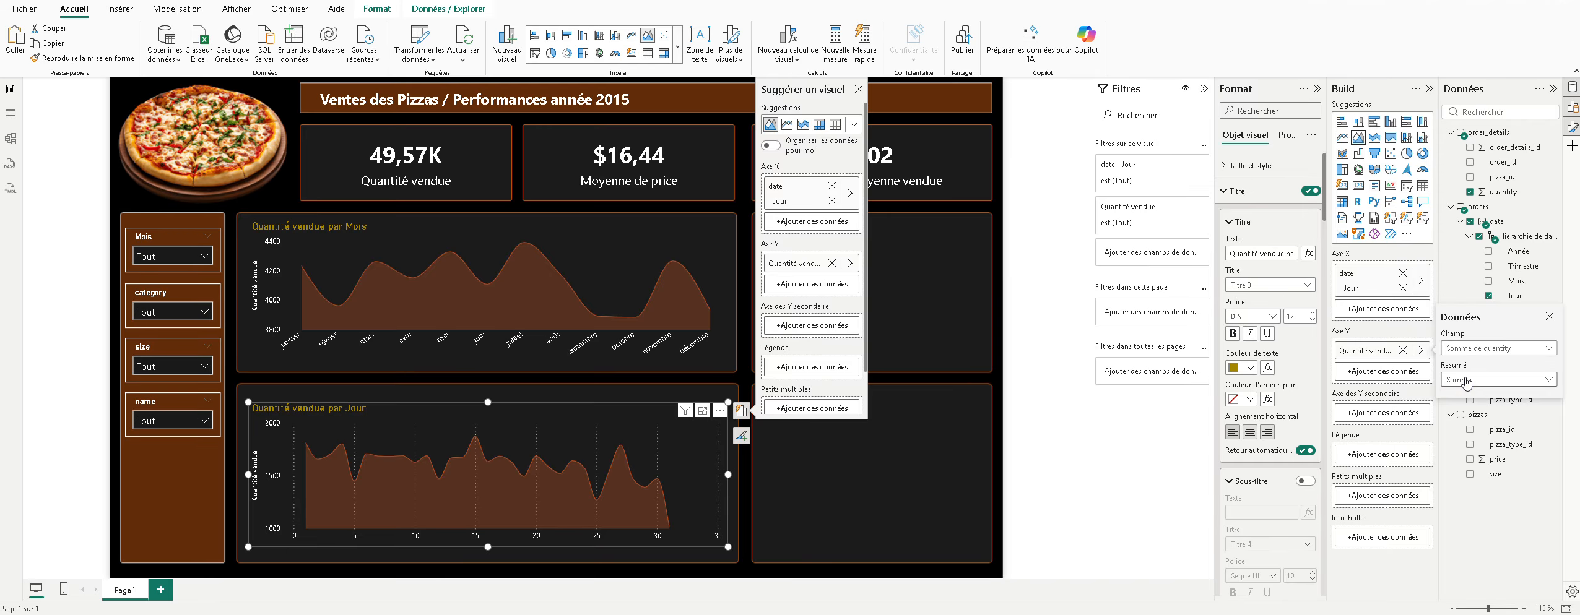
click(1492, 380)
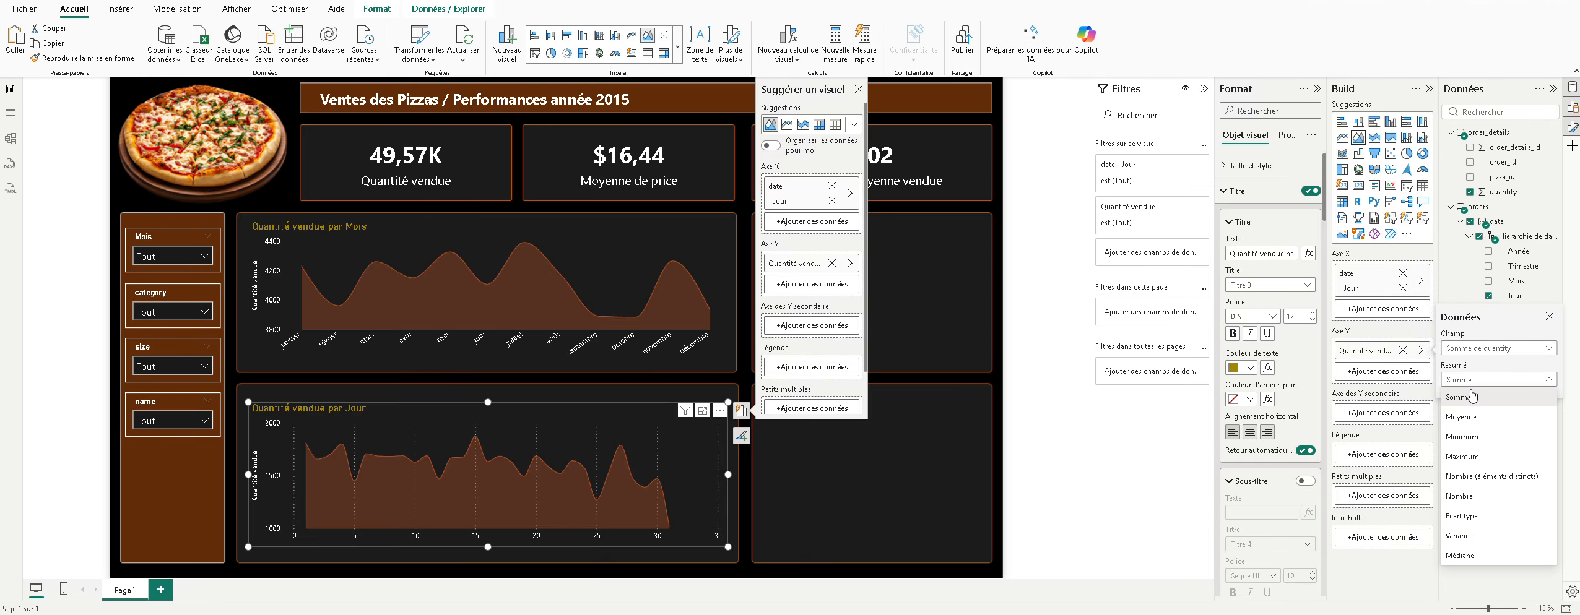
click(1495, 420)
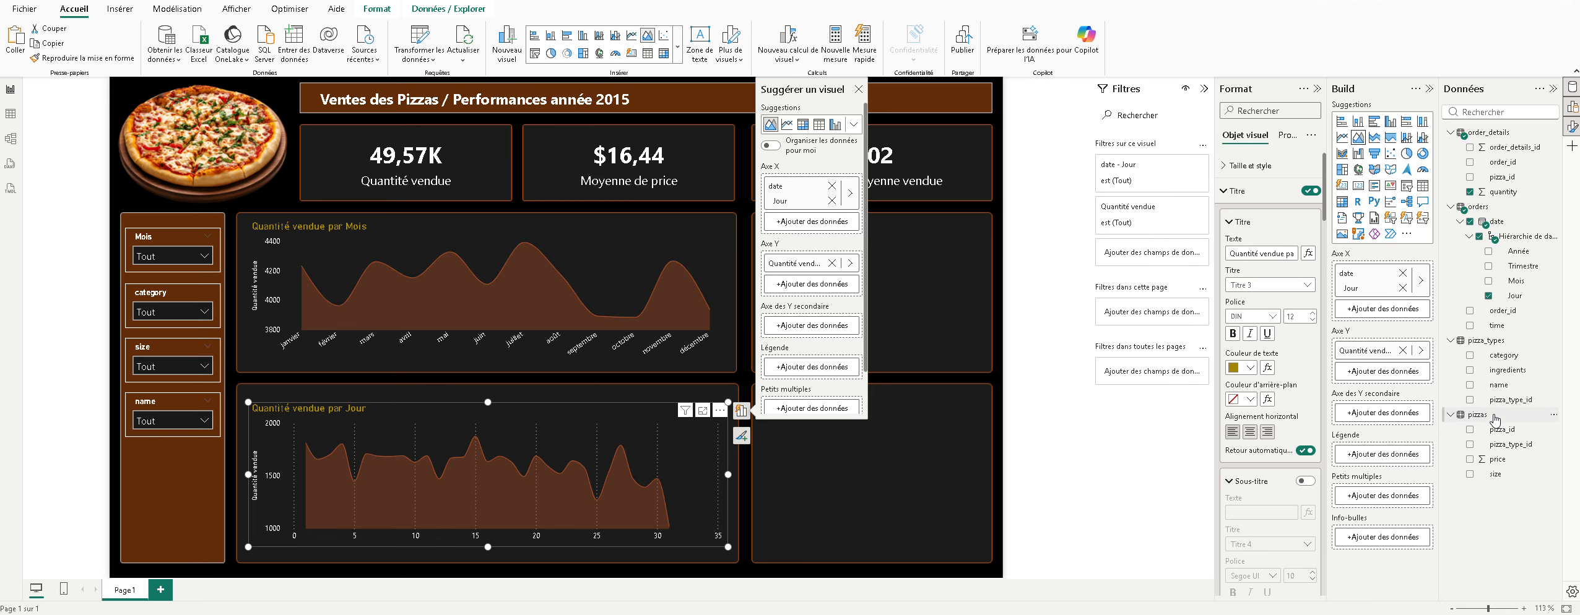
click(899, 222)
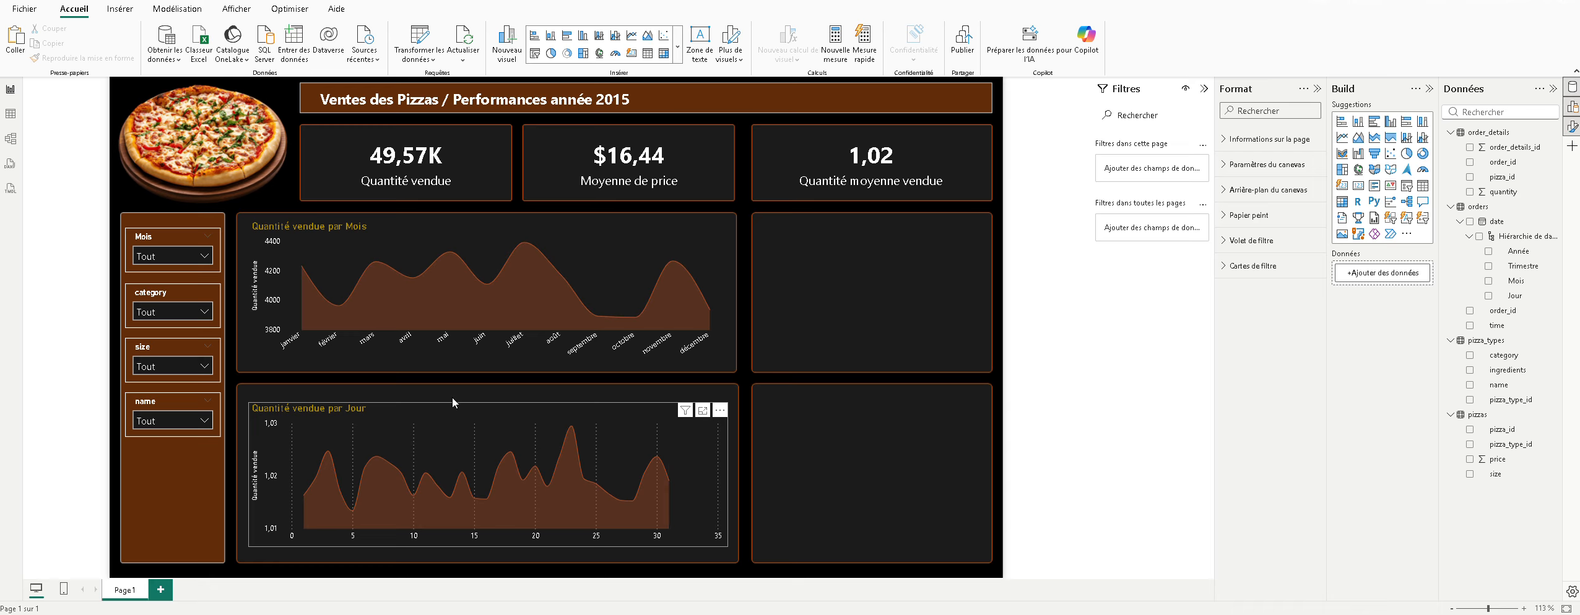
Step: Stretch the daily area chart's upper and lower edges so it fills more of its panel's height
click(479, 402)
click(489, 401)
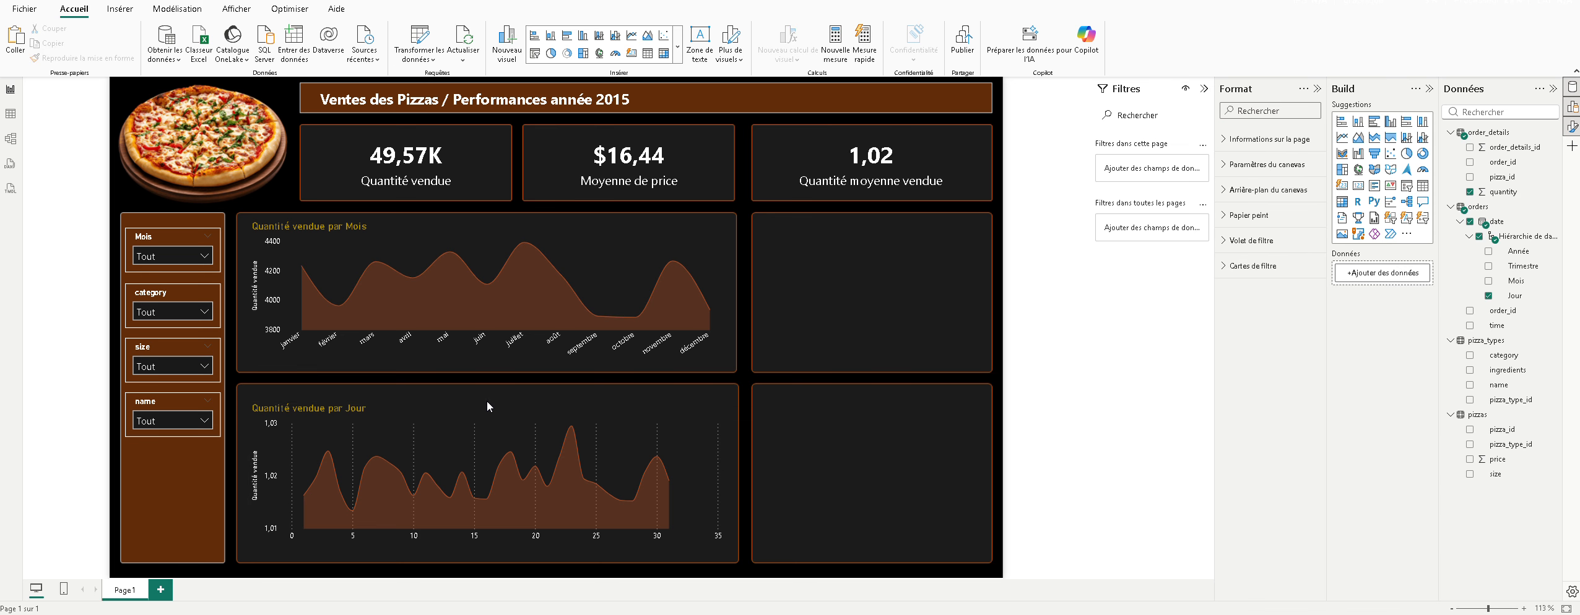
click(486, 405)
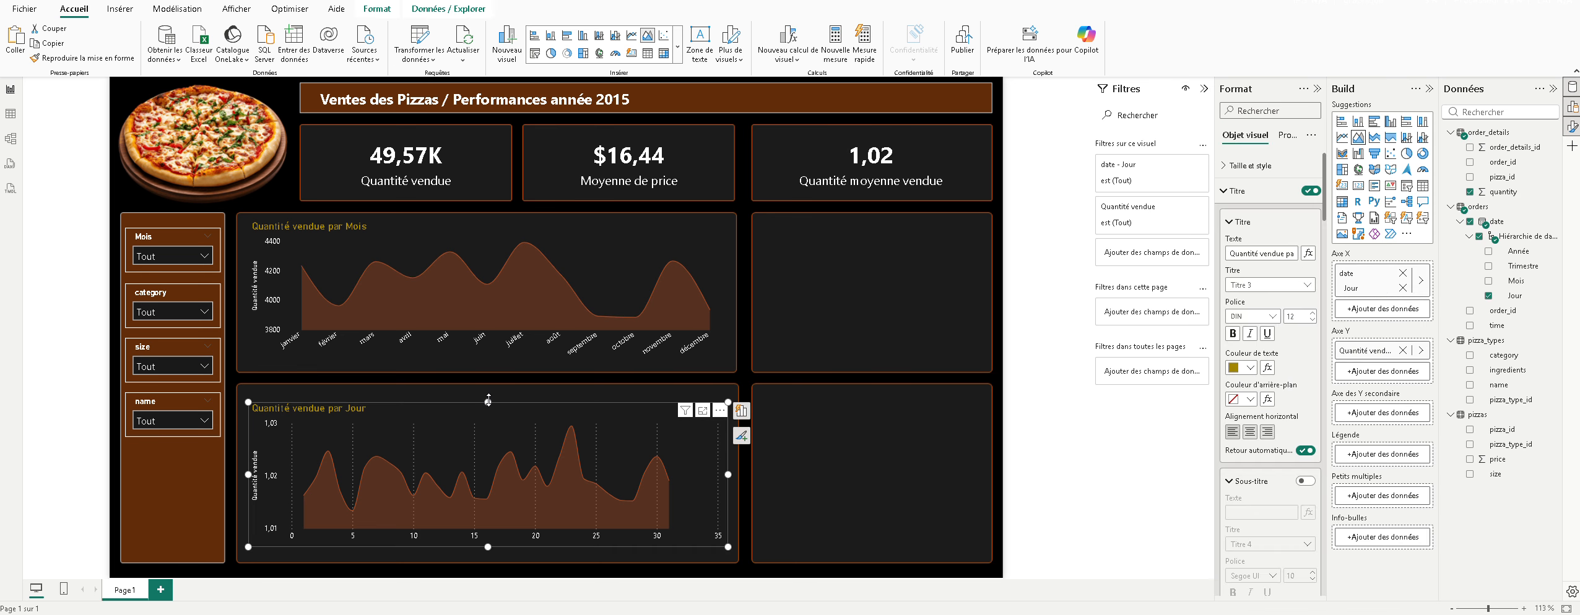
drag(487, 402, 489, 392)
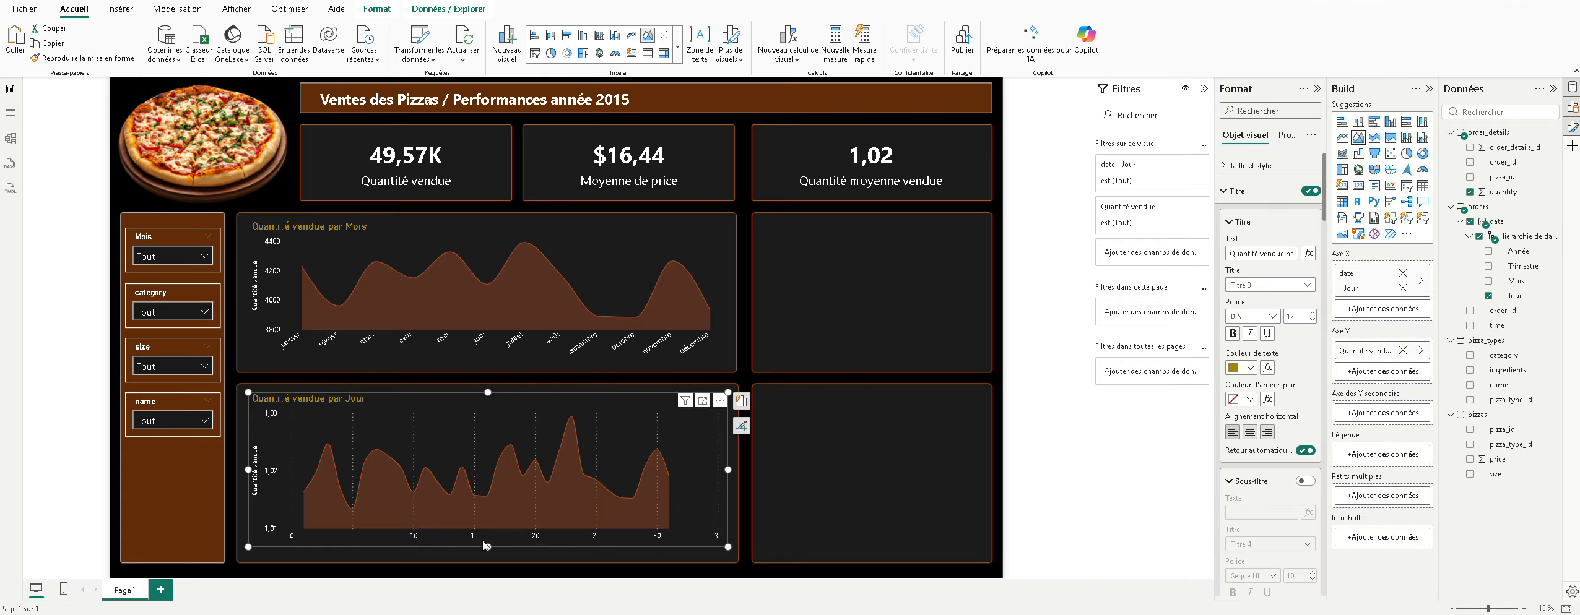
drag(487, 546, 486, 553)
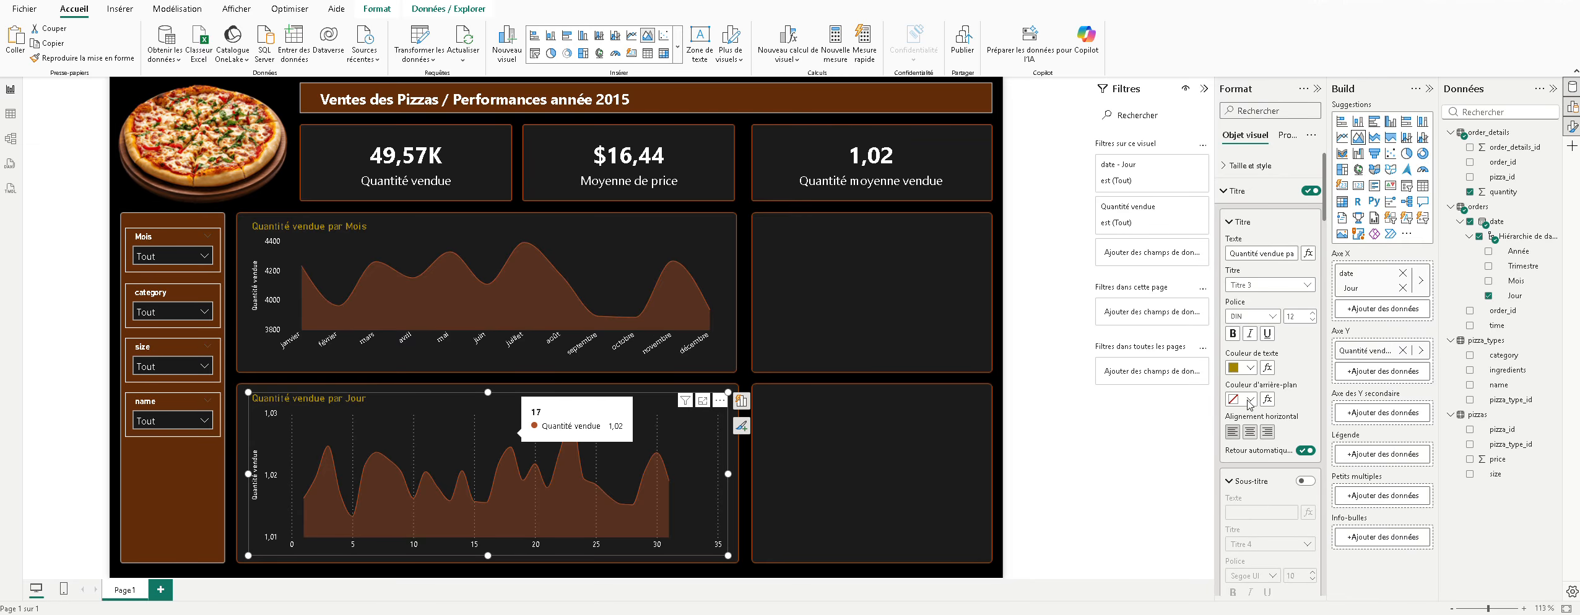
Step: Change the daily area chart's title to "Quantité moyenne vendue par Jour"
click(1262, 255)
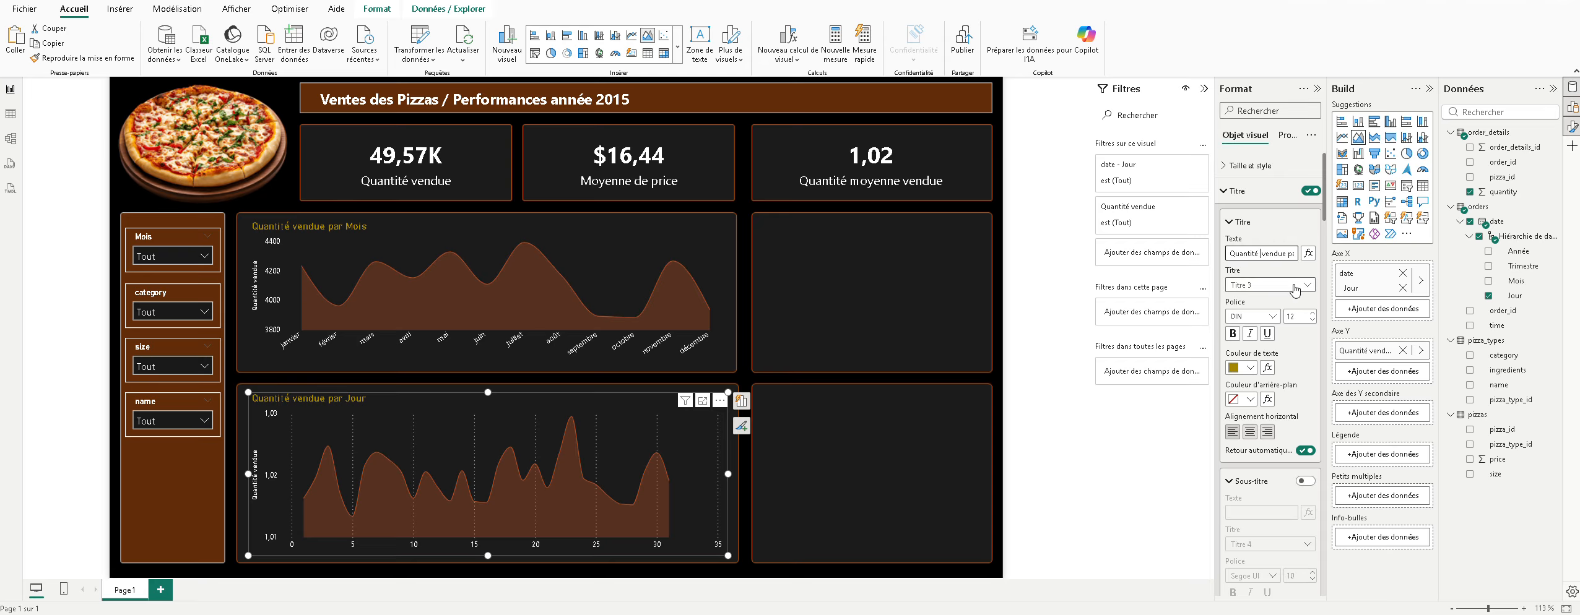
text(moyenne)
key(Right)
key(Right)
key(Right)
key(Right)
key(Right)
key(Right)
key(Right)
key(Right)
key(Right)
key(Right)
key(Right)
key(Right)
key(Right)
key(Right)
key(Right)
key(Right)
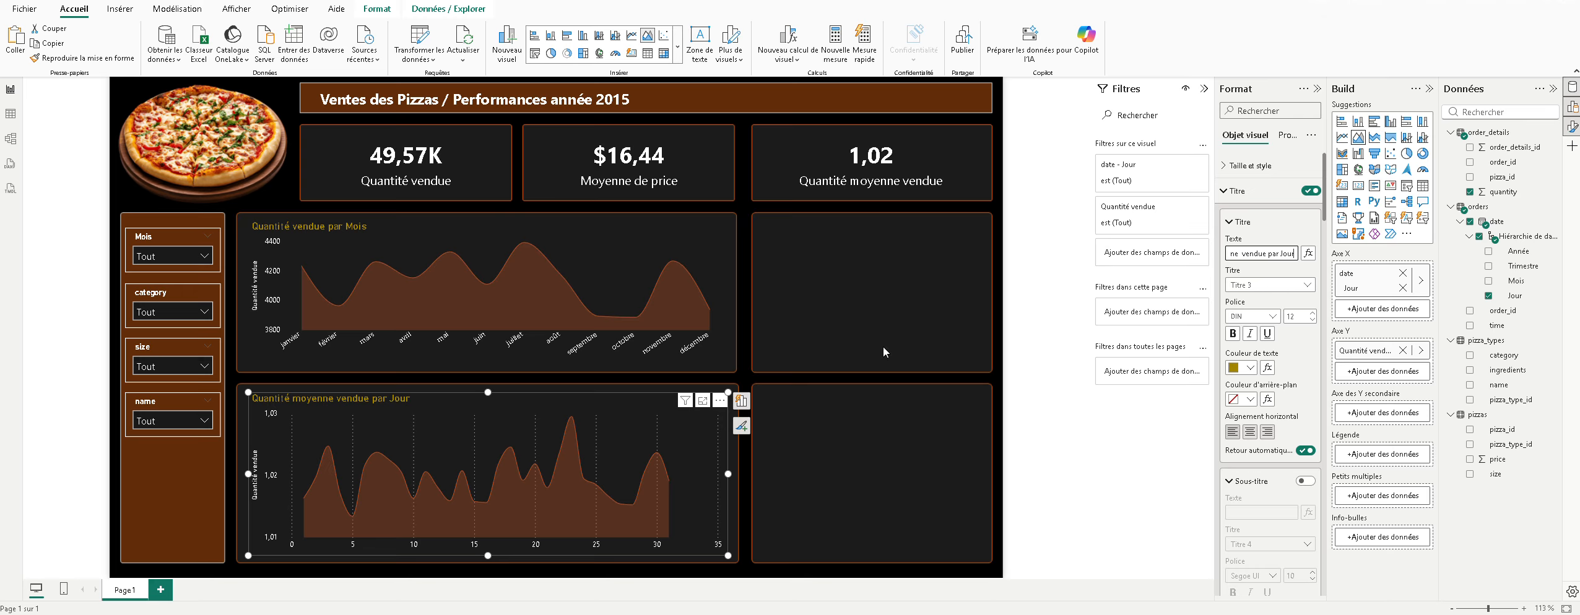
click(805, 432)
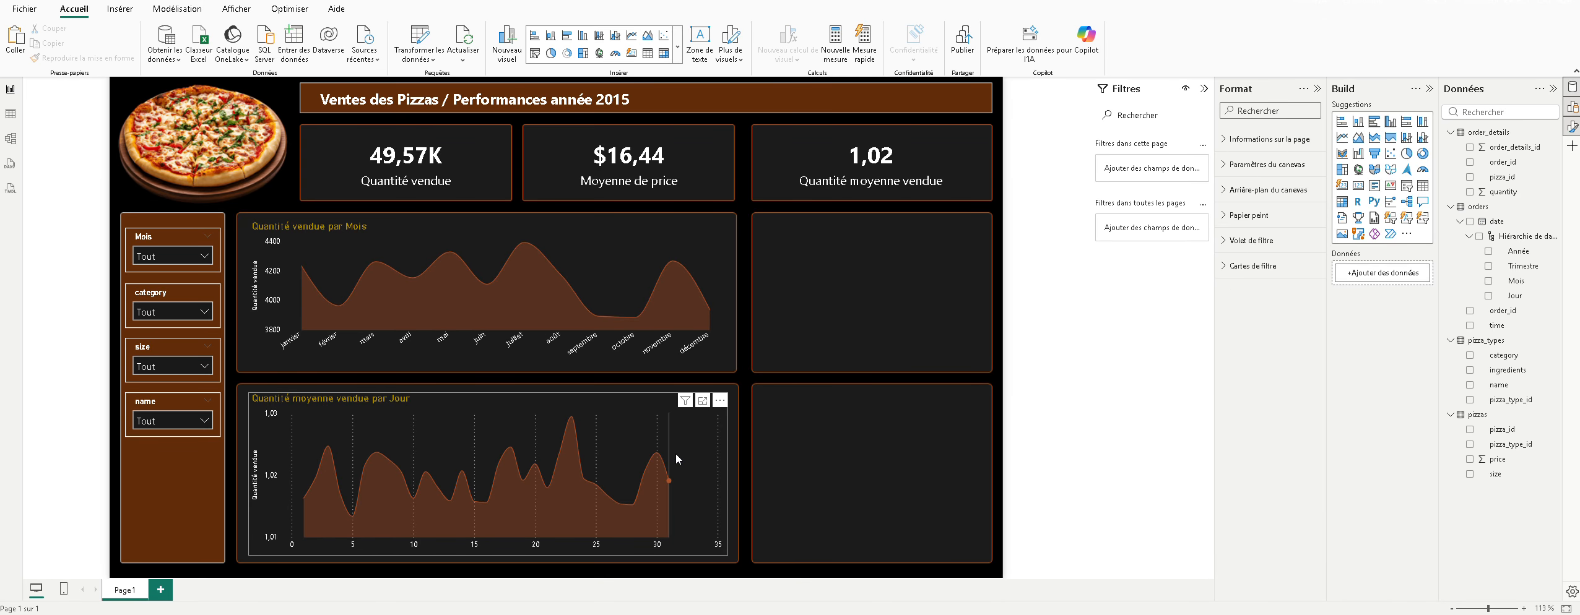
click(672, 477)
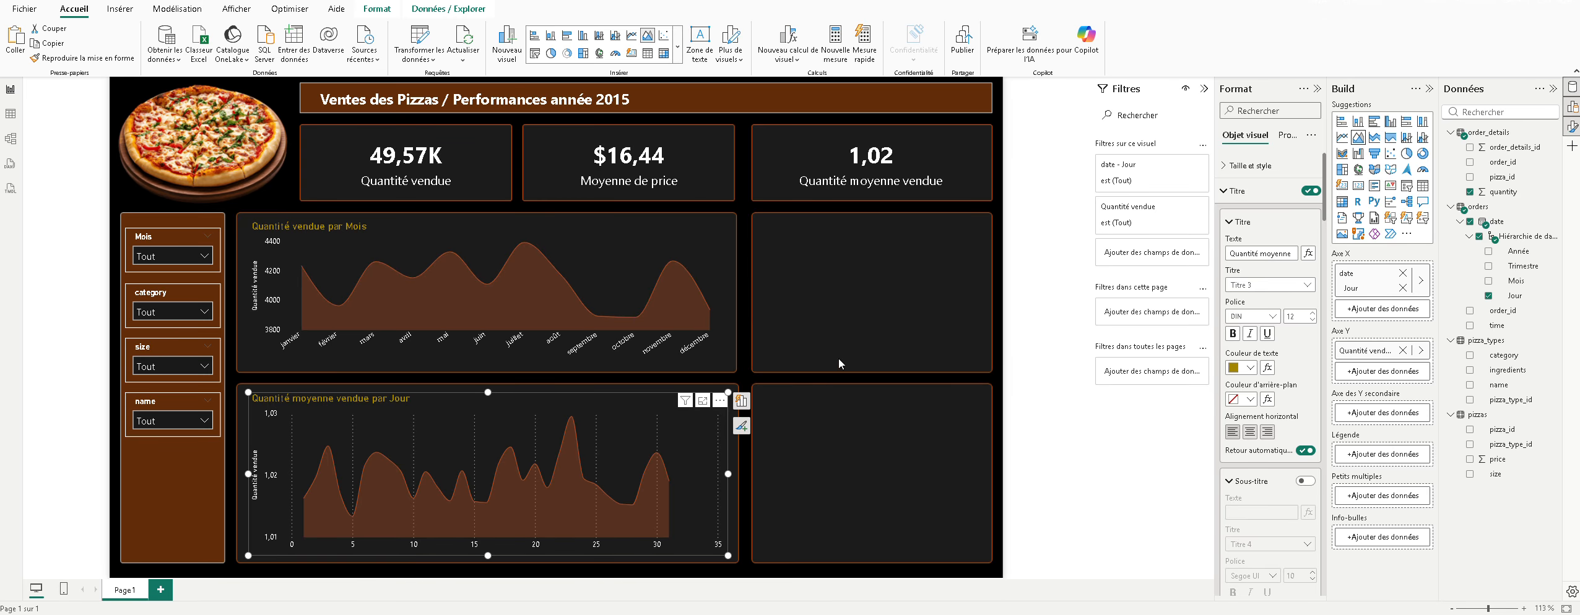
click(784, 448)
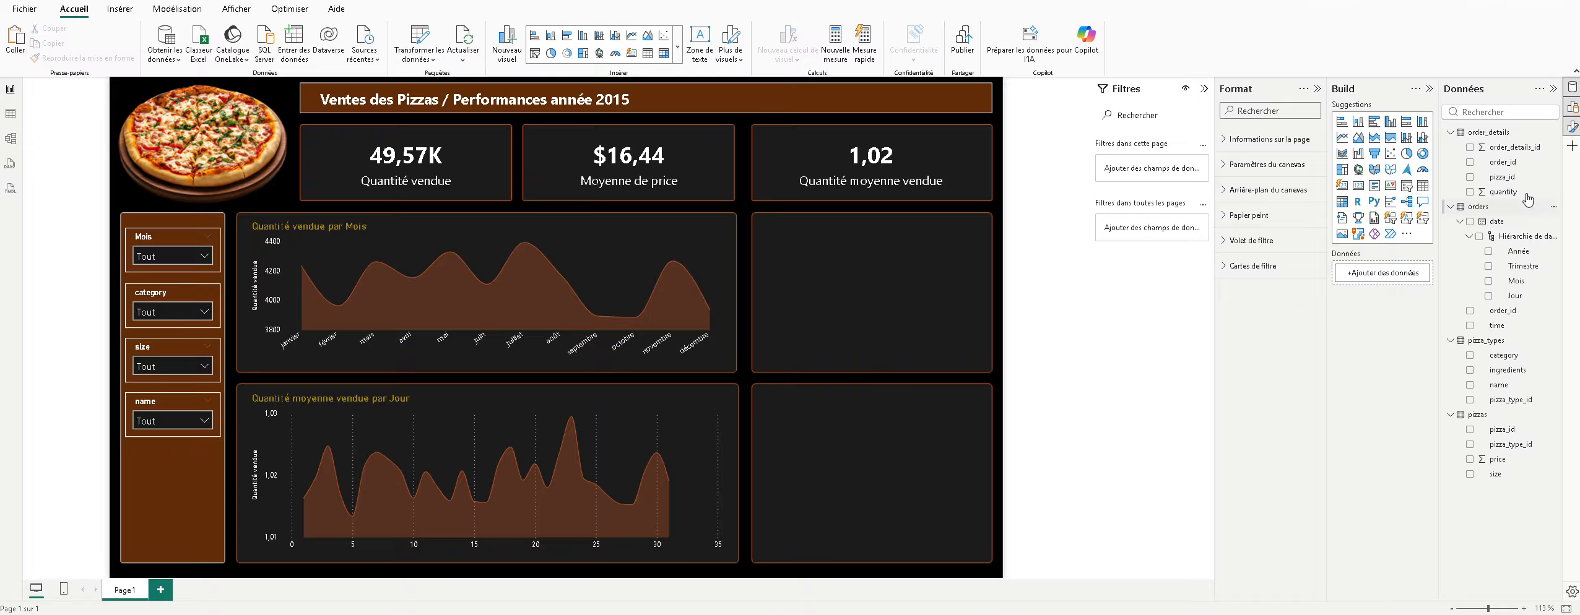
Step: Insert a donut chart and size it to fill the empty panel beside the monthly area chart
click(1422, 154)
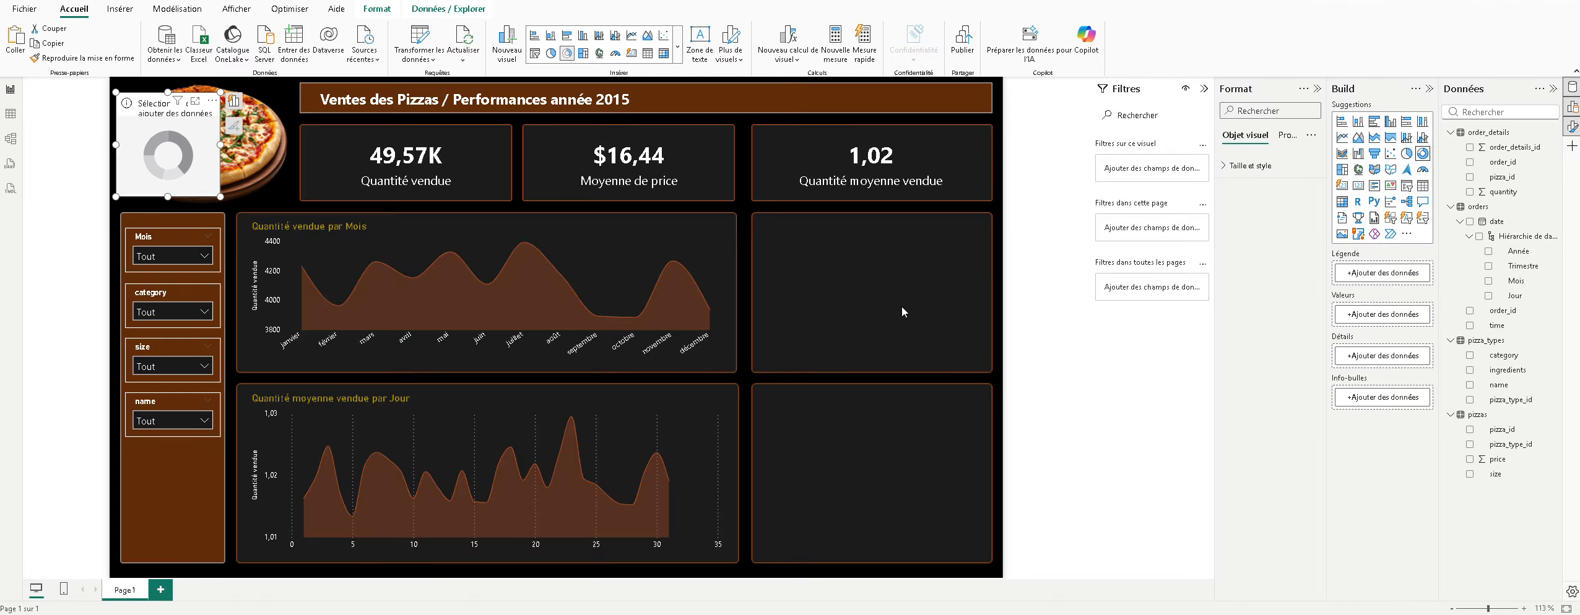
drag(168, 151, 809, 272)
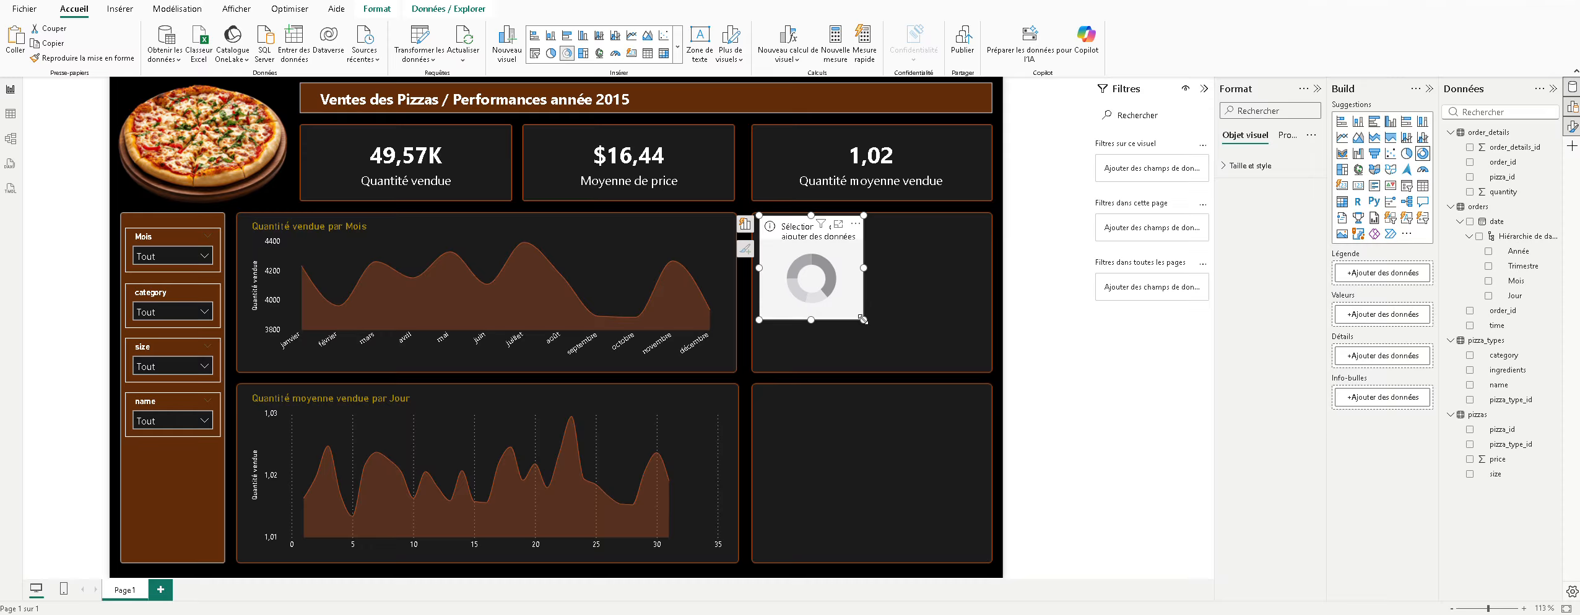
drag(862, 319, 984, 366)
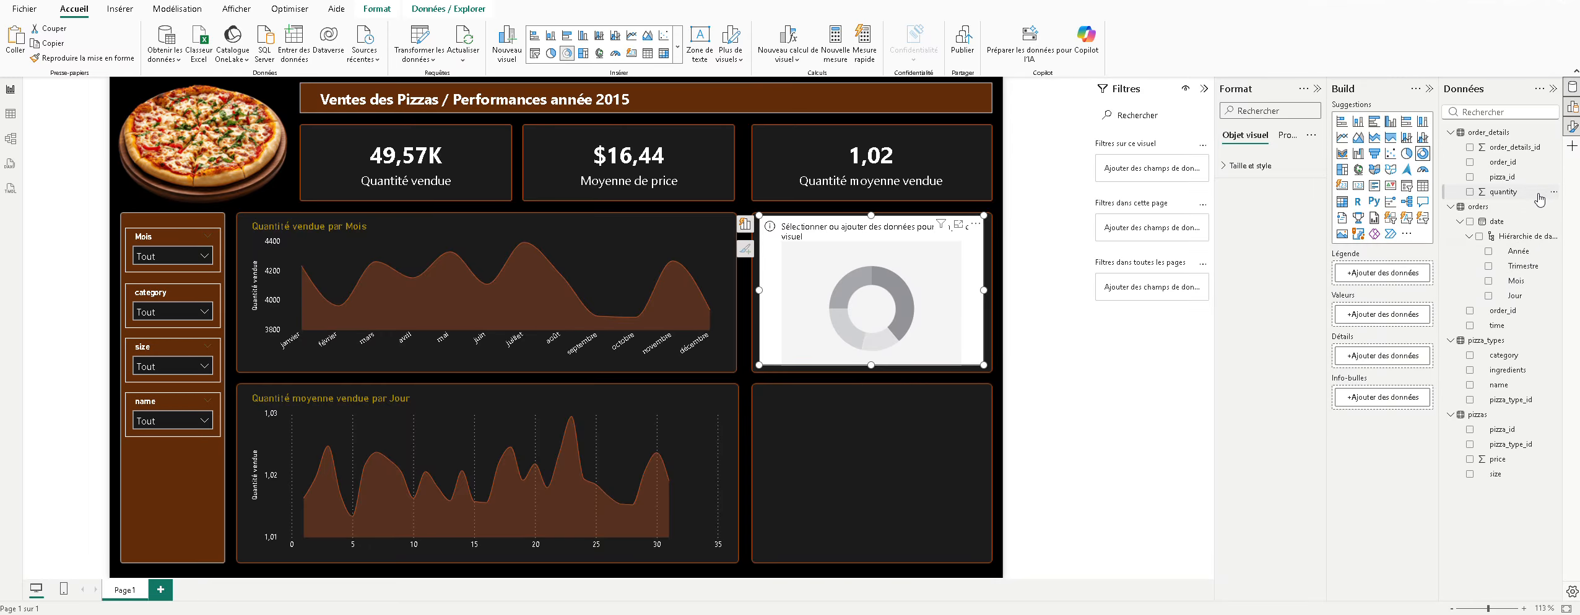
Step: Assign category as the donut chart's legend and quantity as its values
drag(1537, 357, 1422, 276)
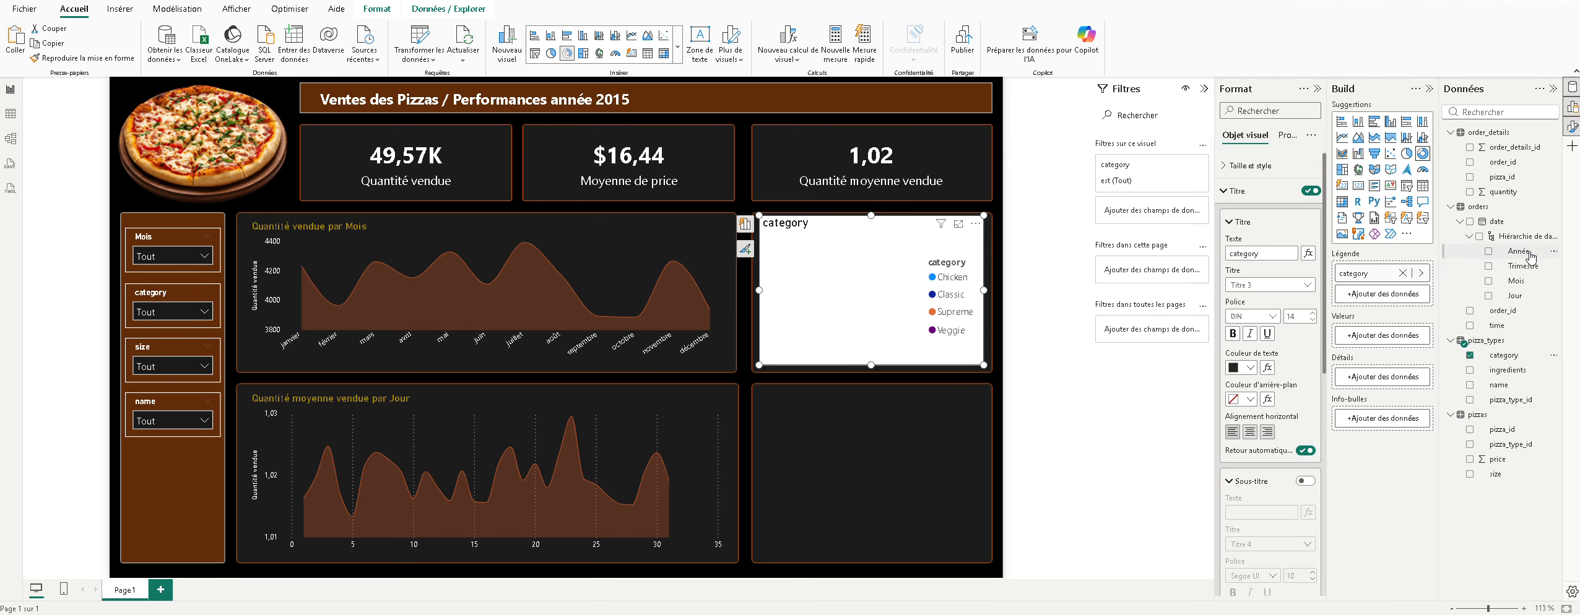
drag(1505, 192, 1383, 335)
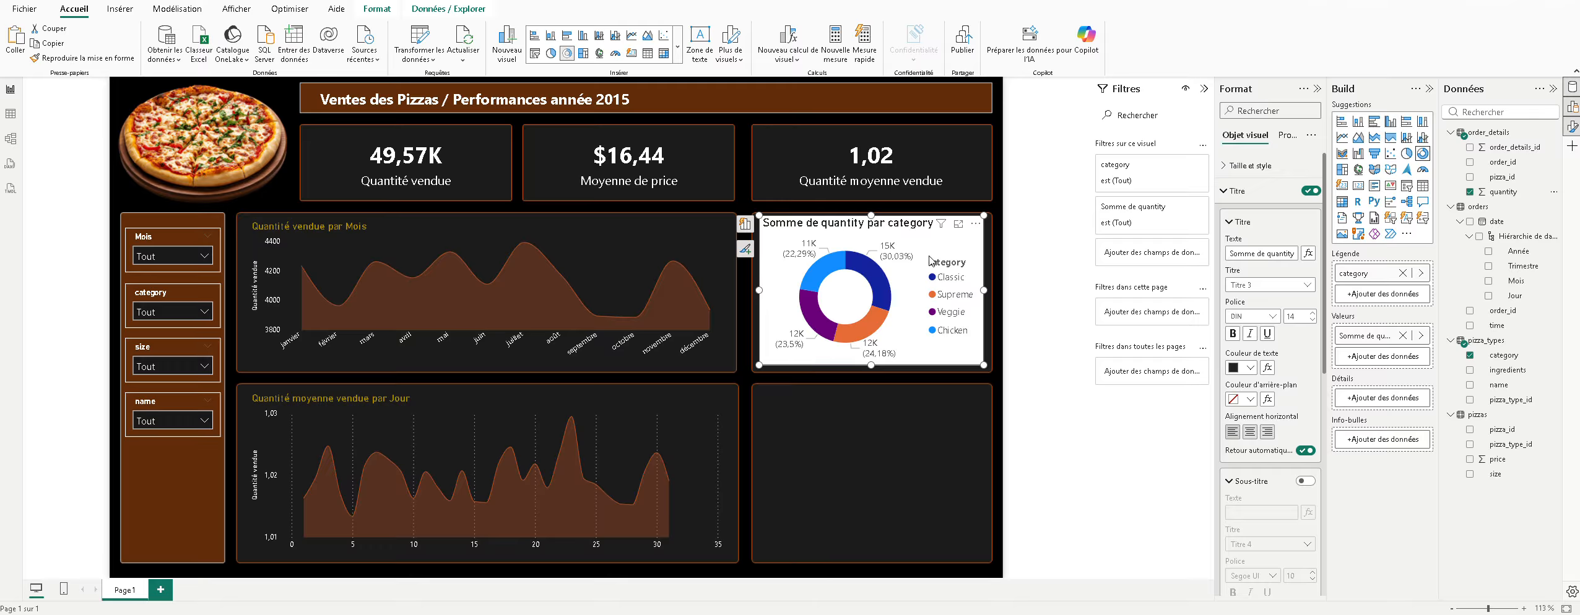
key(ctrl+z)
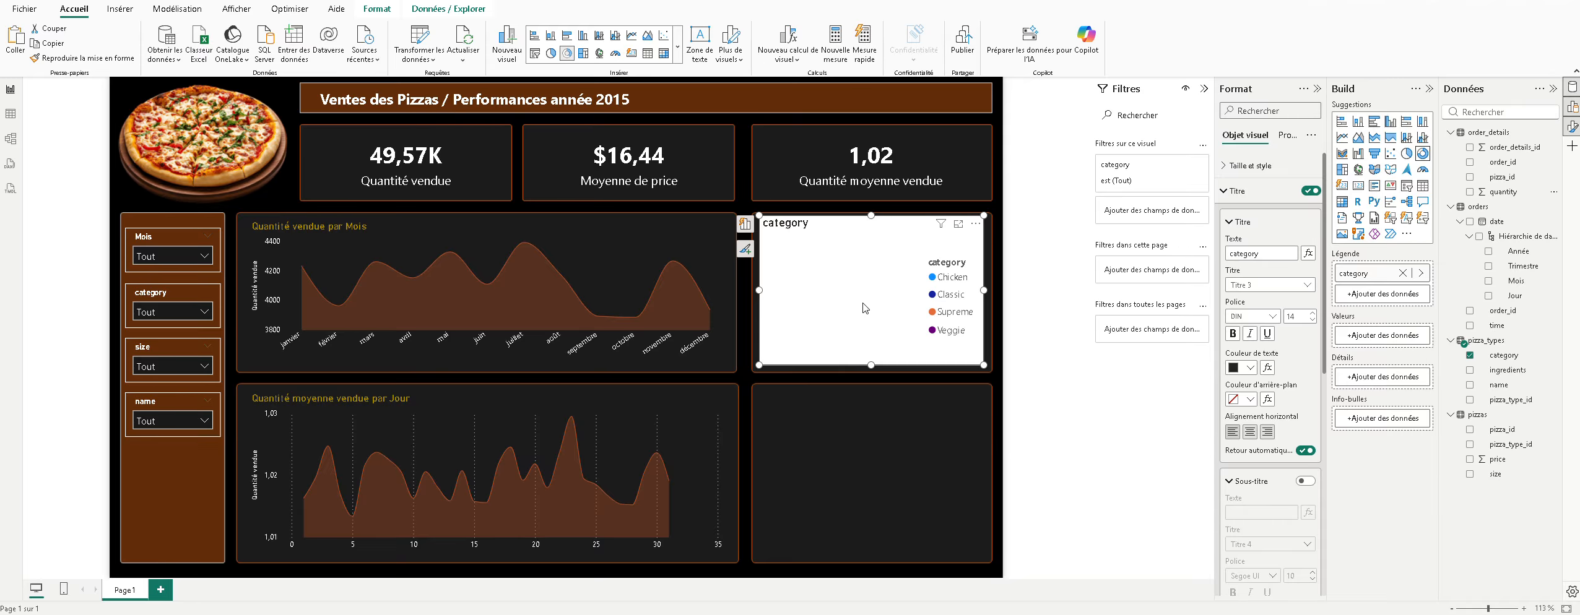
key(ctrl+y)
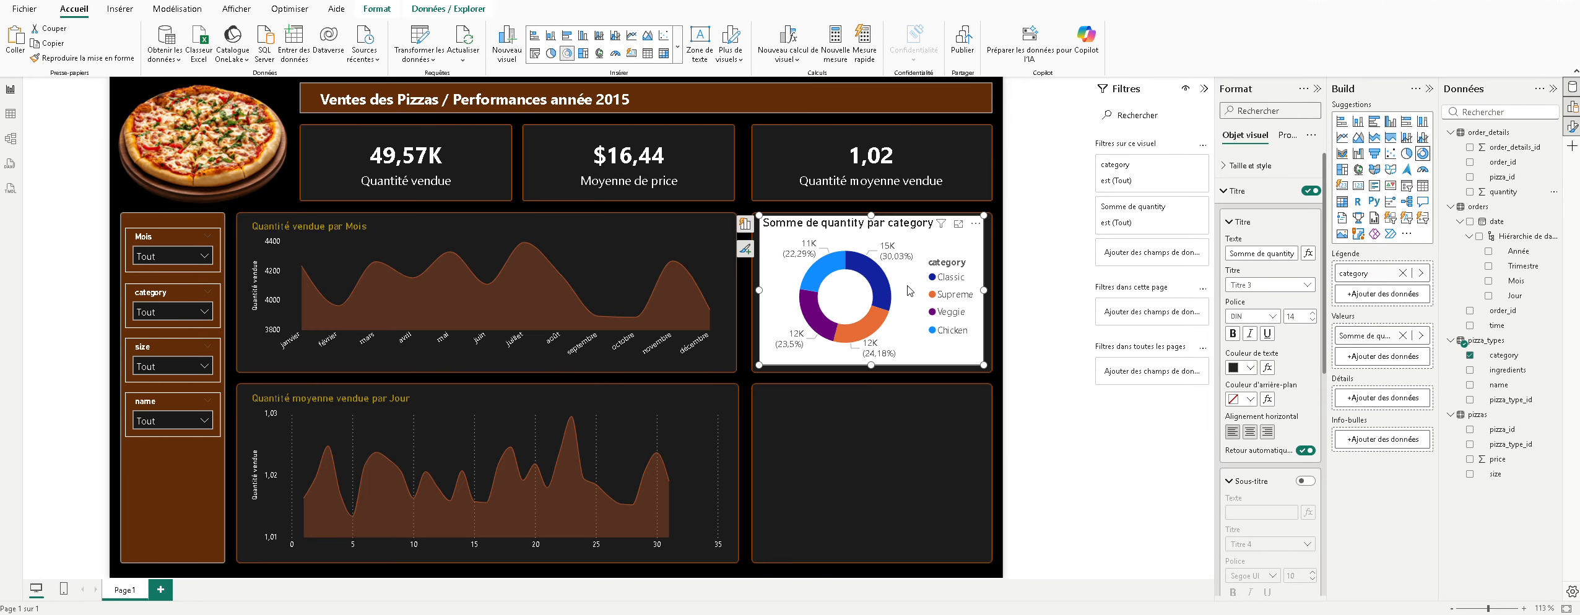
Step: Set the transparency of all the donut chart's slices to 11%
click(1232, 226)
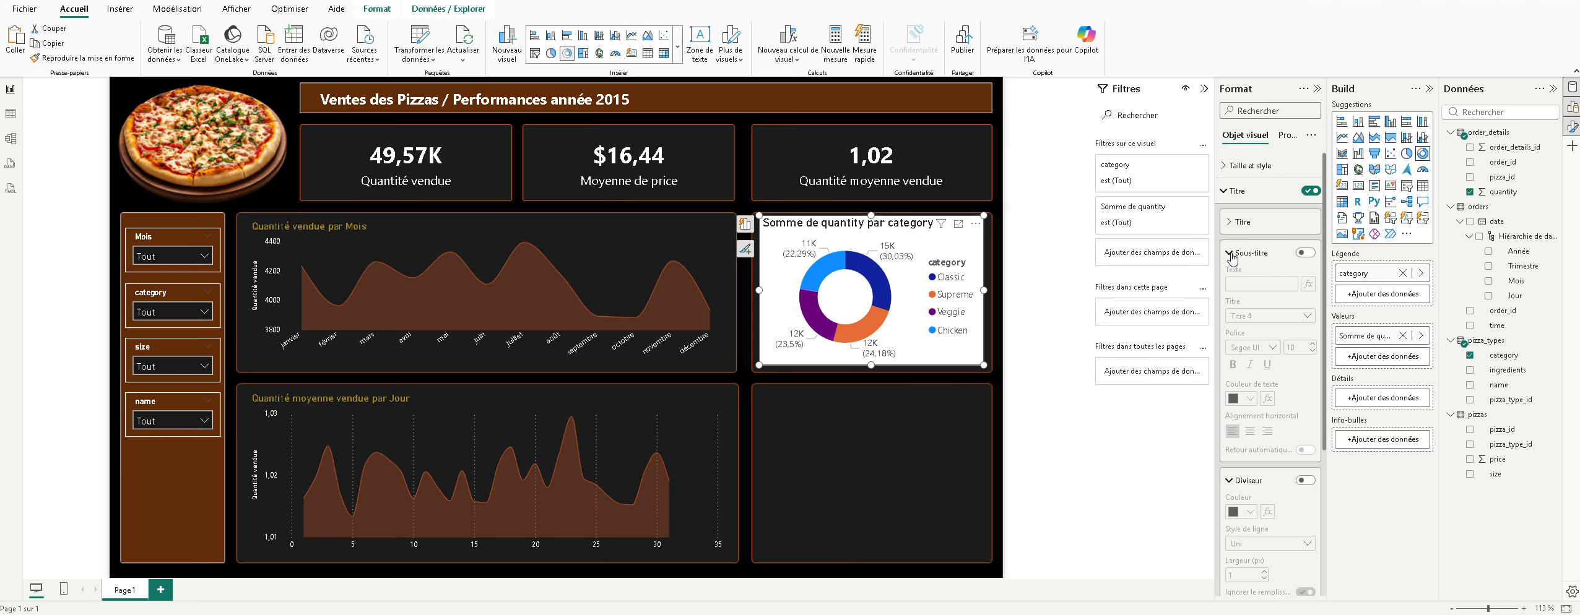
click(1231, 255)
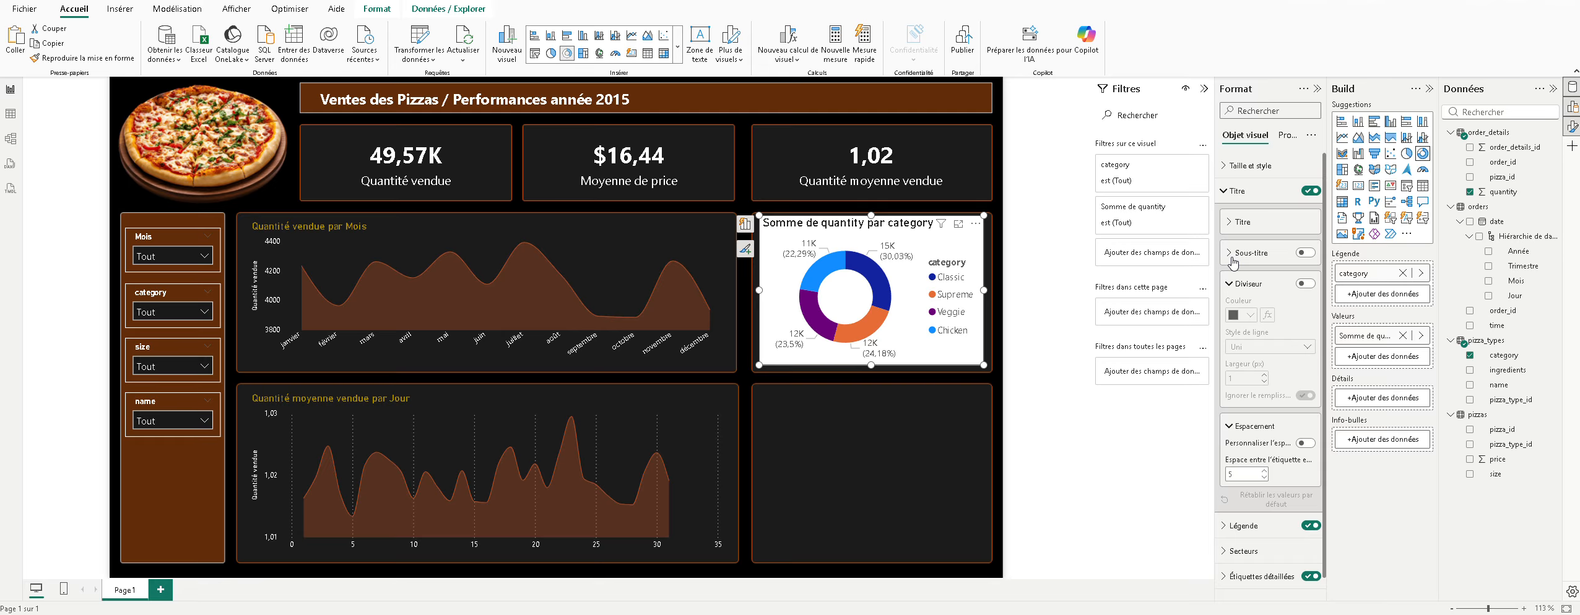
click(1237, 191)
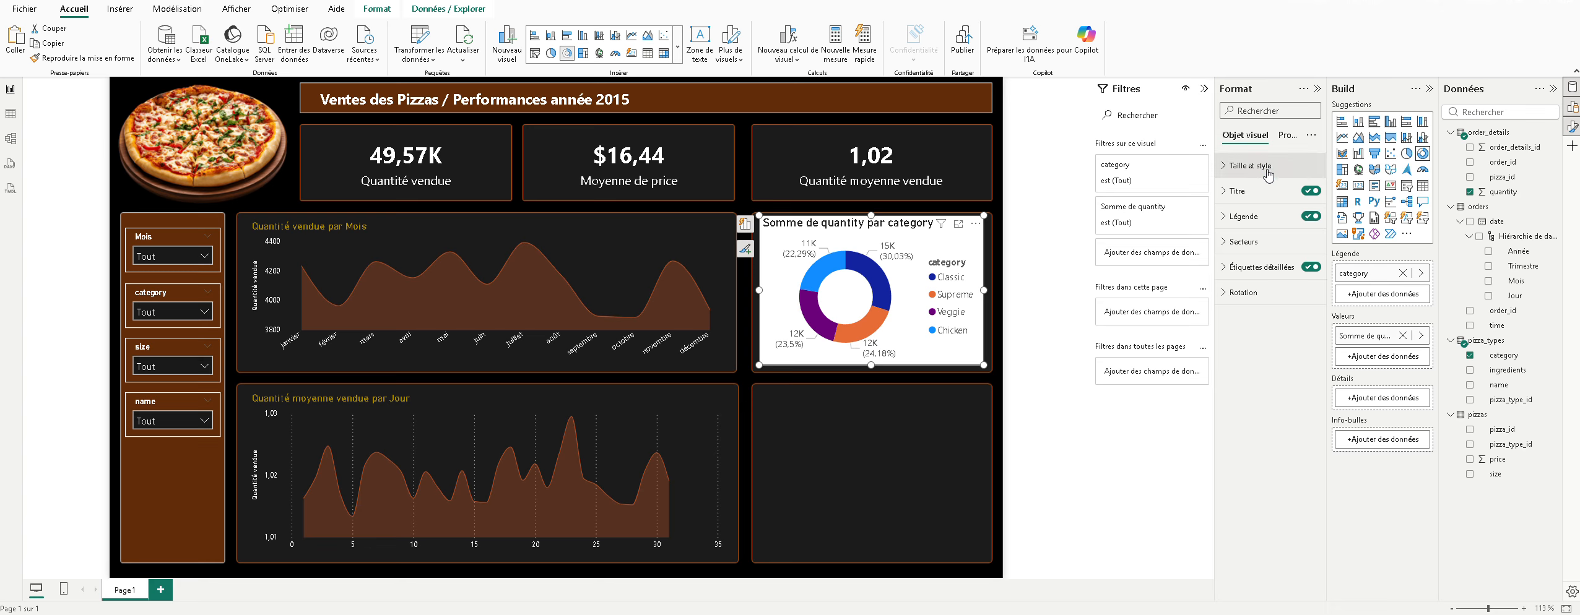
click(1263, 241)
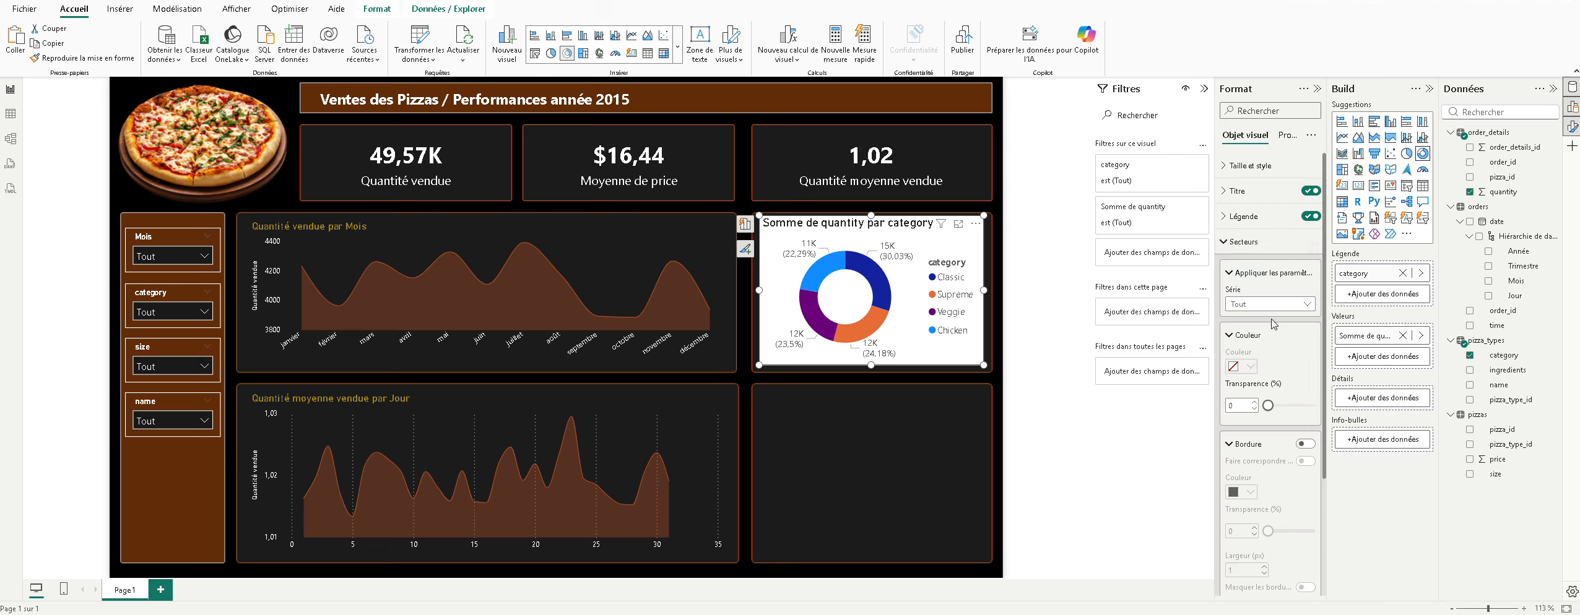
drag(1268, 406, 1272, 408)
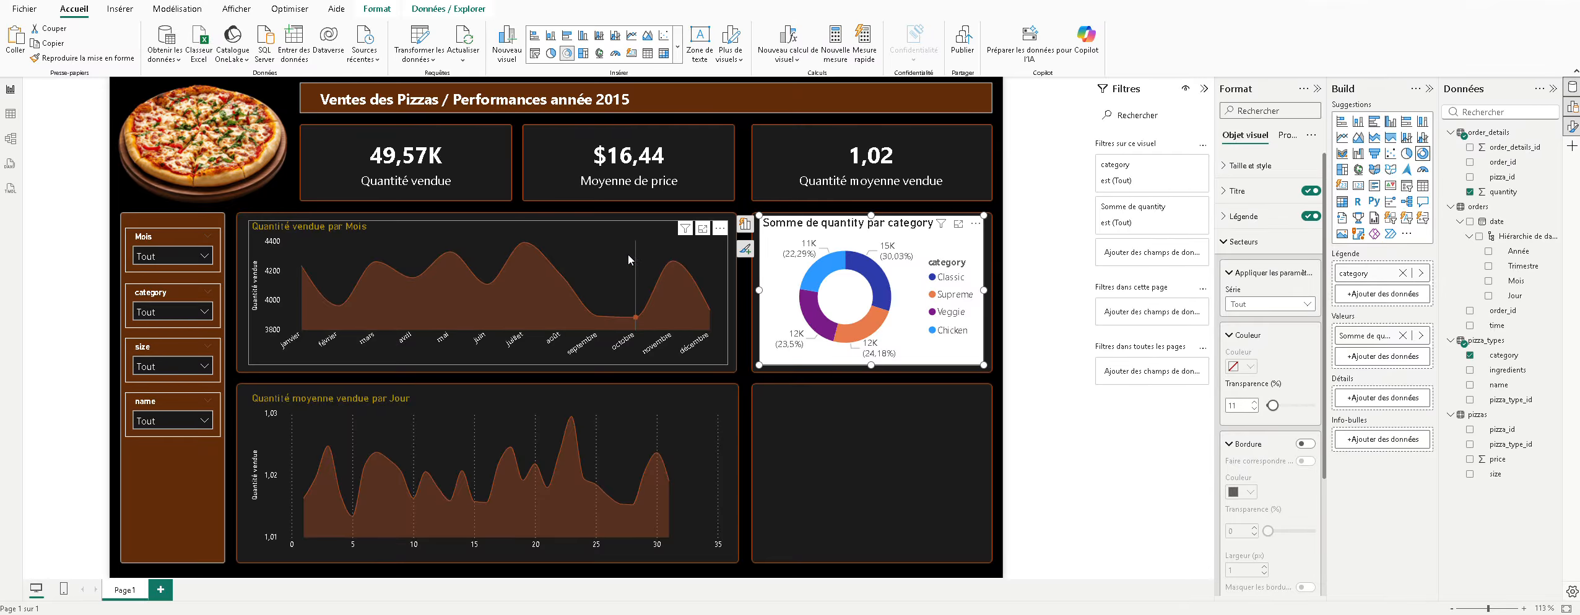
Step: Copy the monthly area chart's formatting onto the donut chart with the format painter
click(488, 236)
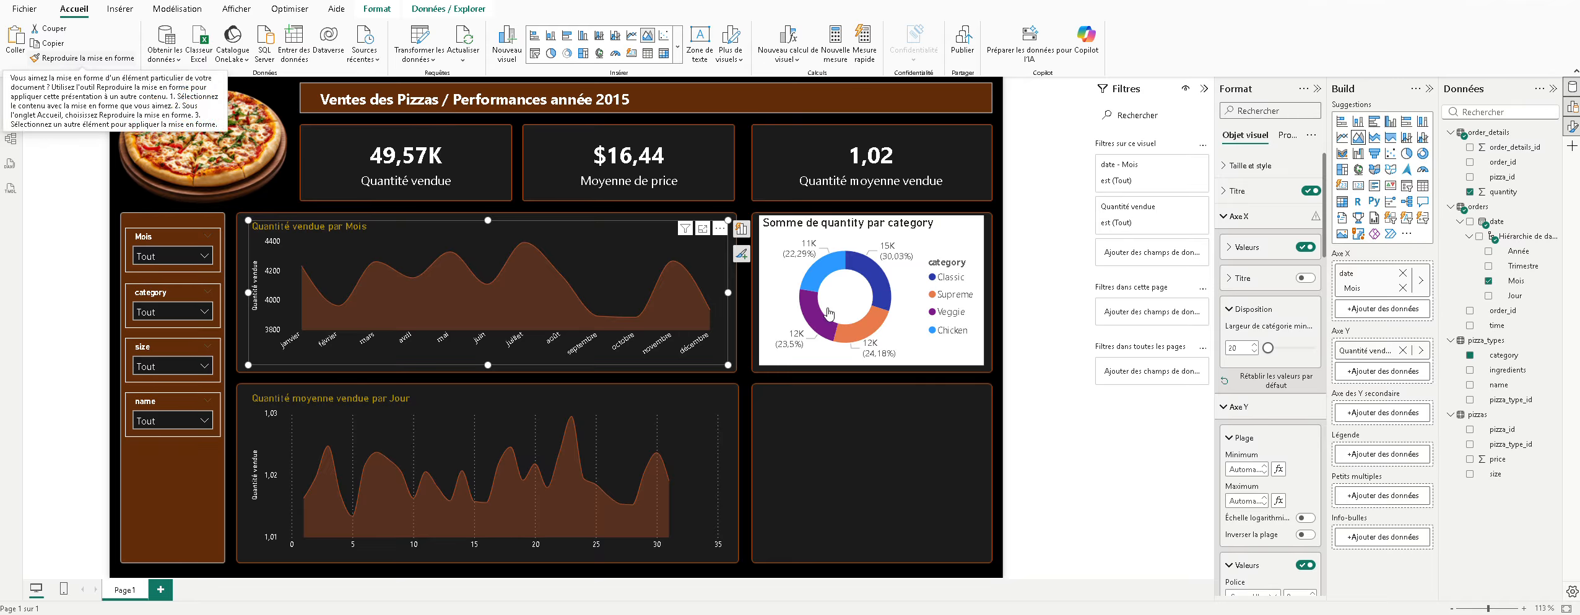
click(124, 58)
click(779, 287)
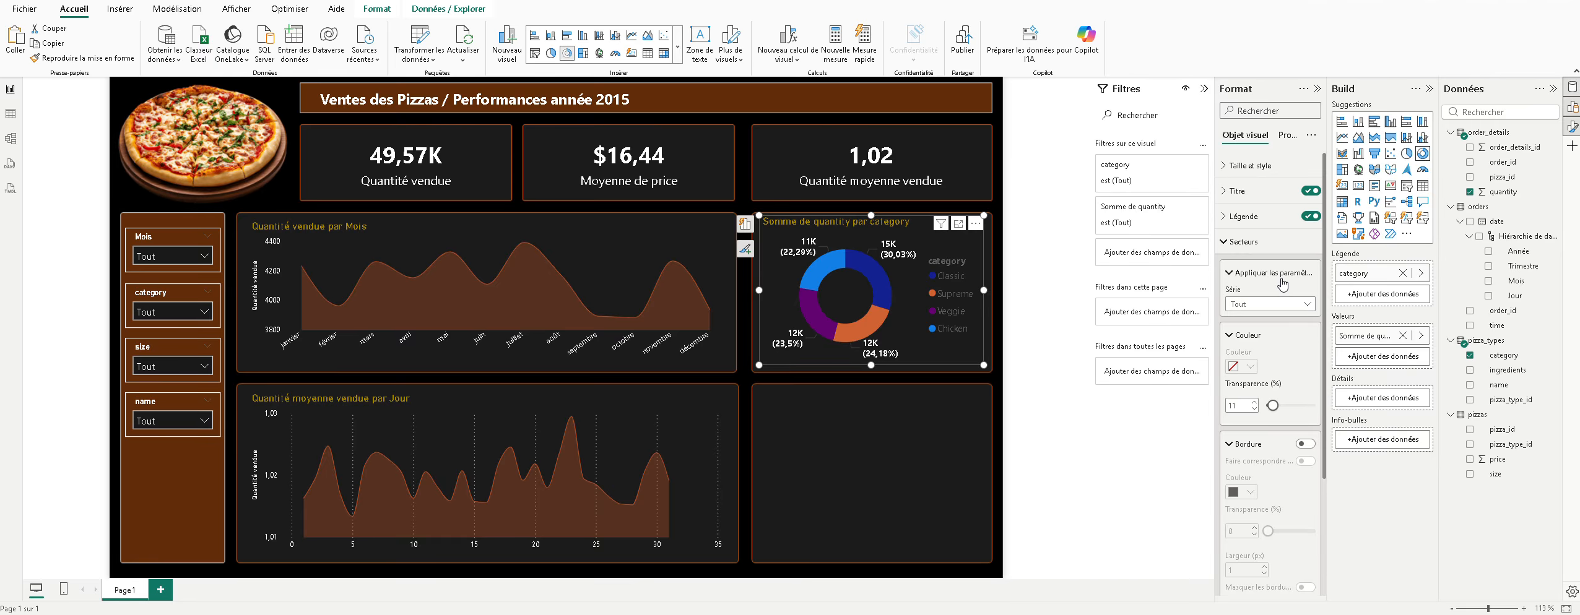
Step: Set the colour of the donut chart's Classic slice to white
click(1287, 306)
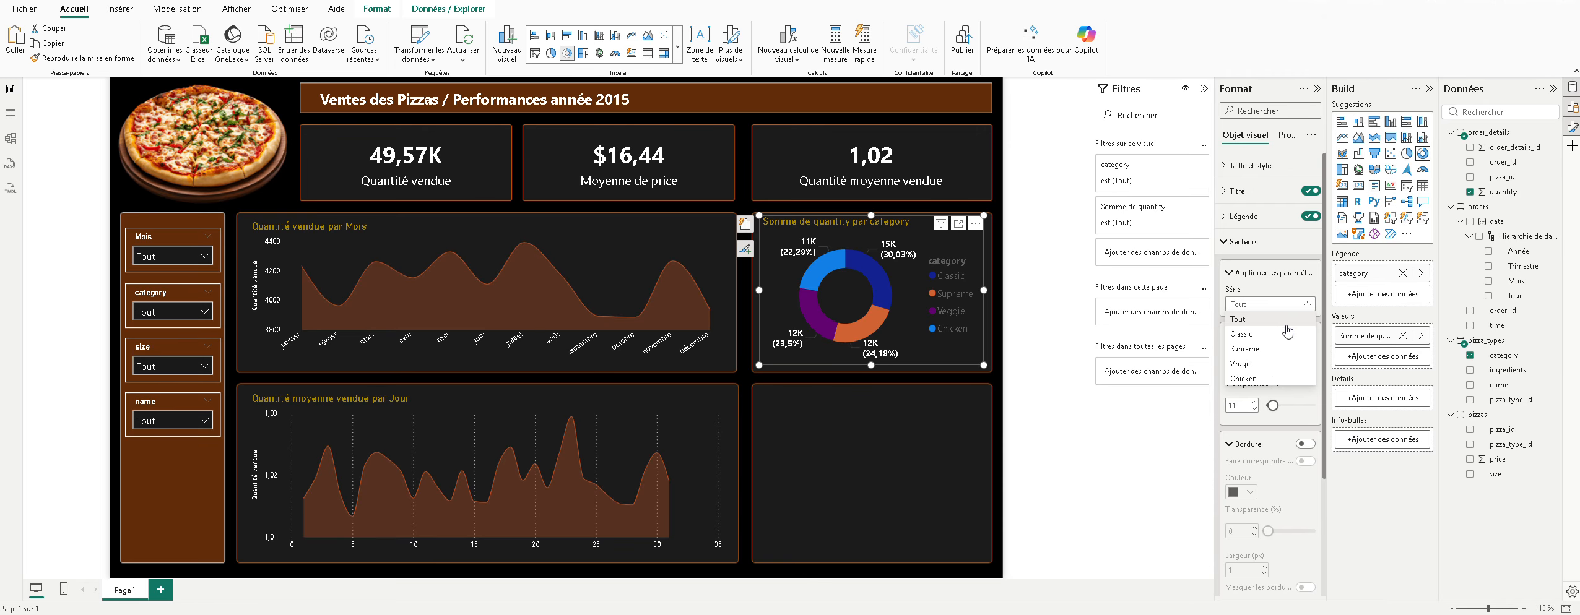
click(1286, 318)
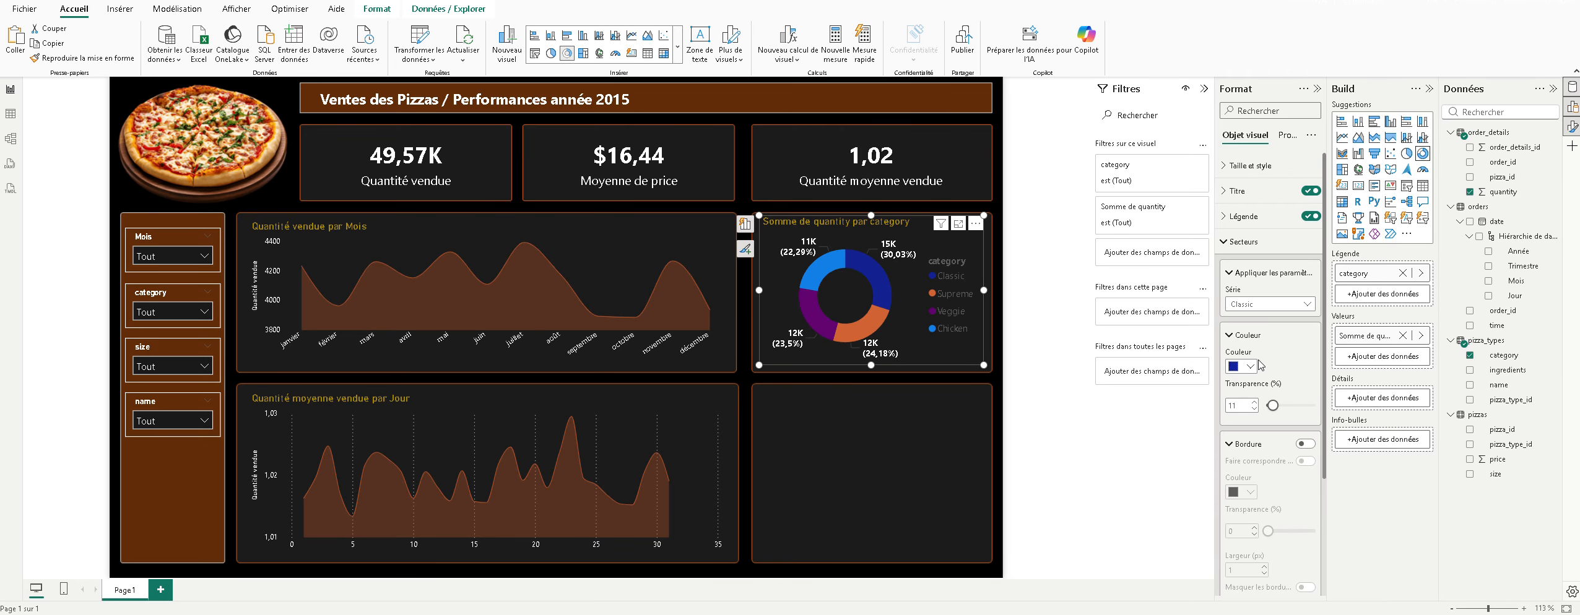
click(1244, 366)
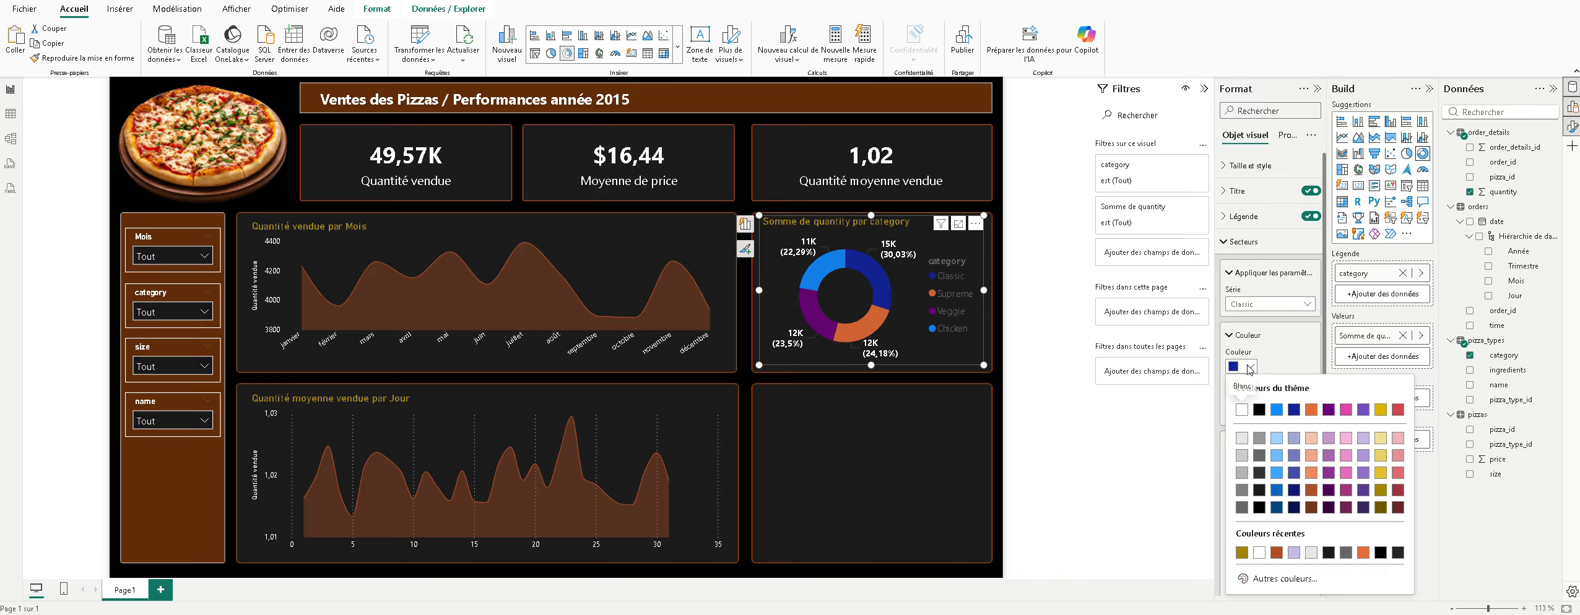
click(1242, 409)
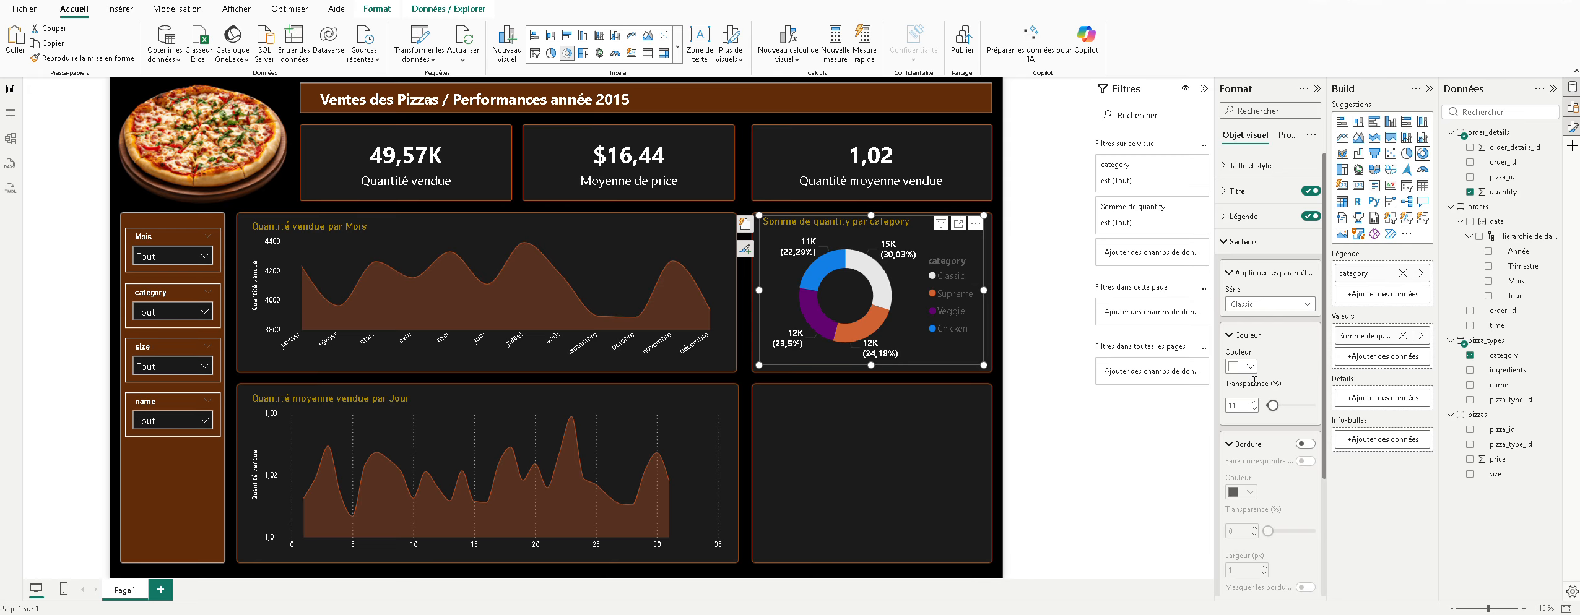
Step: Set the colour of the donut chart's Supreme slice to rust brown
scroll(1263, 435, down, 2)
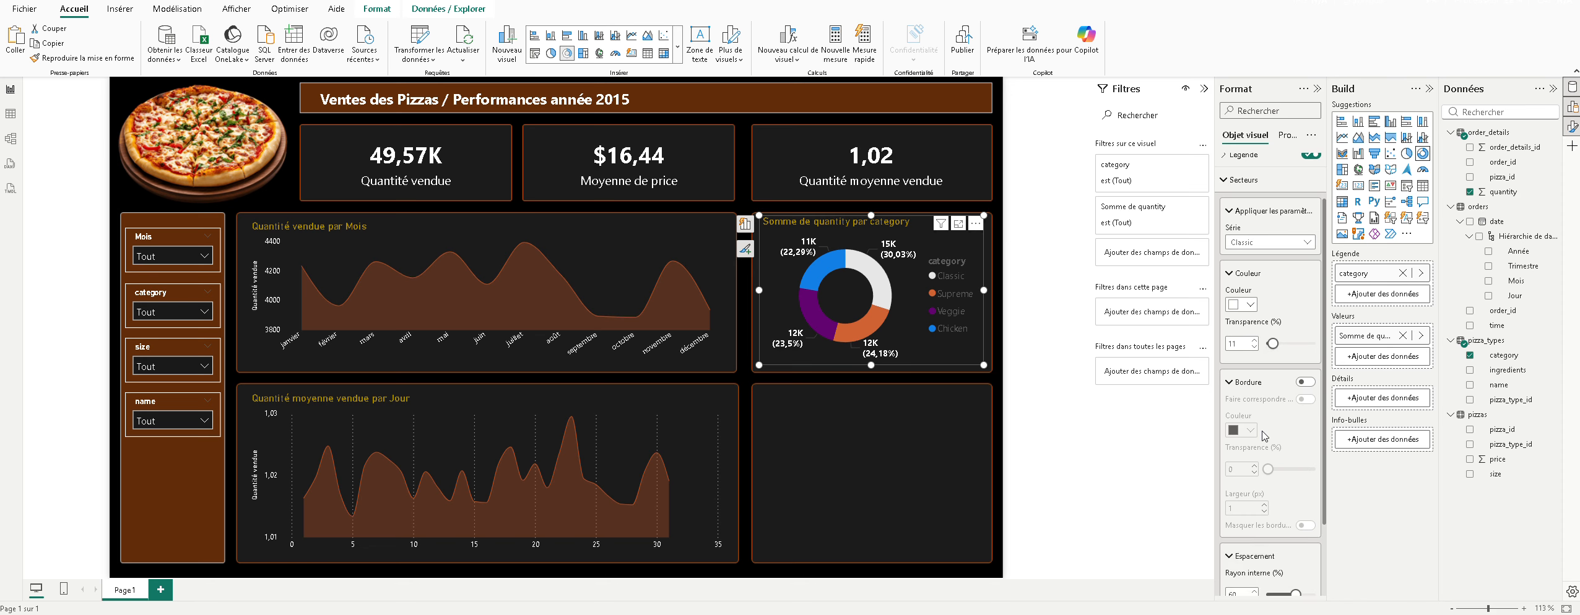
scroll(1265, 414, down, 2)
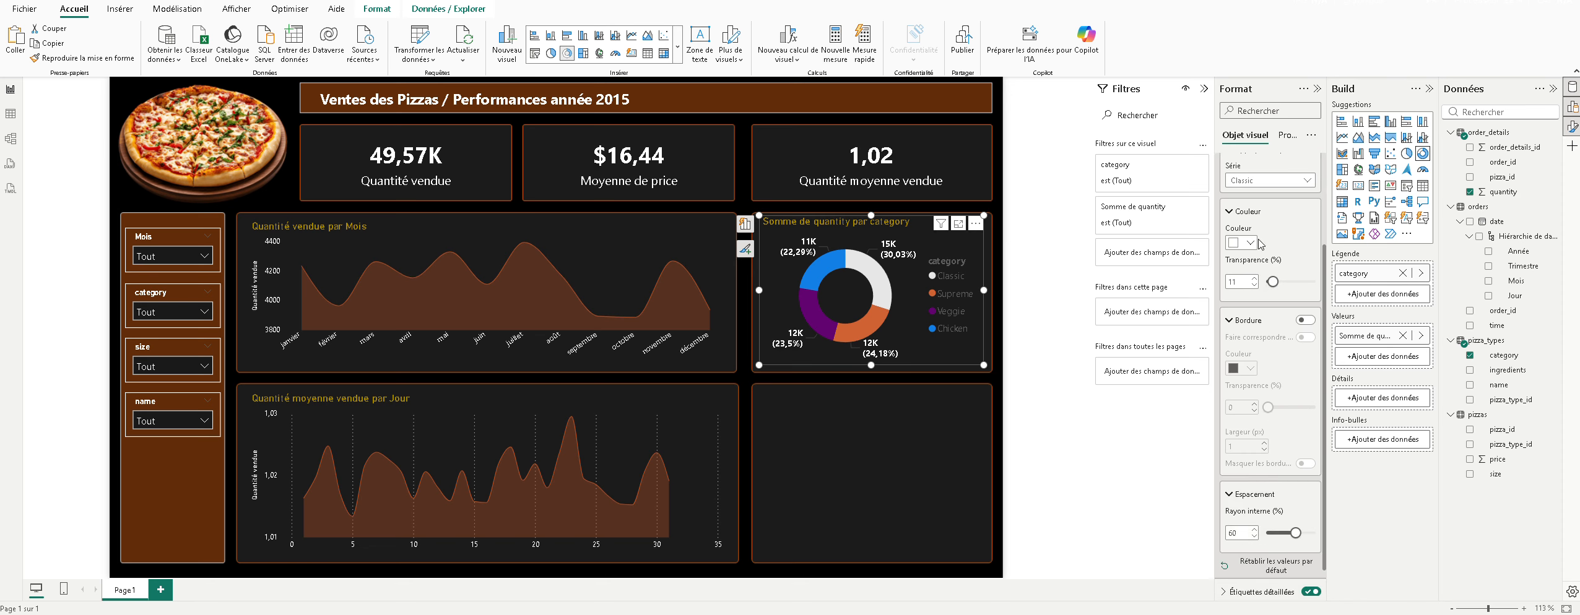
click(1269, 180)
click(1274, 239)
click(1251, 243)
click(1250, 243)
click(1251, 243)
click(1293, 429)
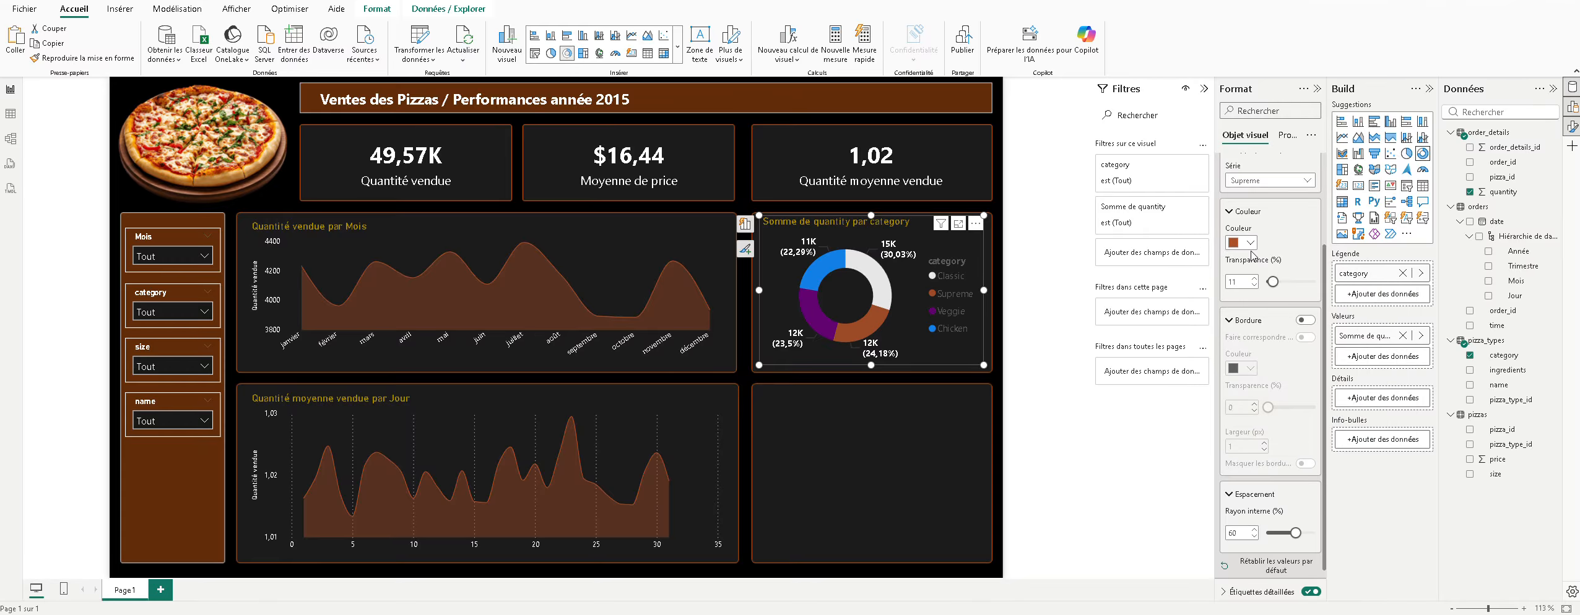
Step: Set the donut chart's Veggie slice to a custom dark green, about #064023
click(1260, 180)
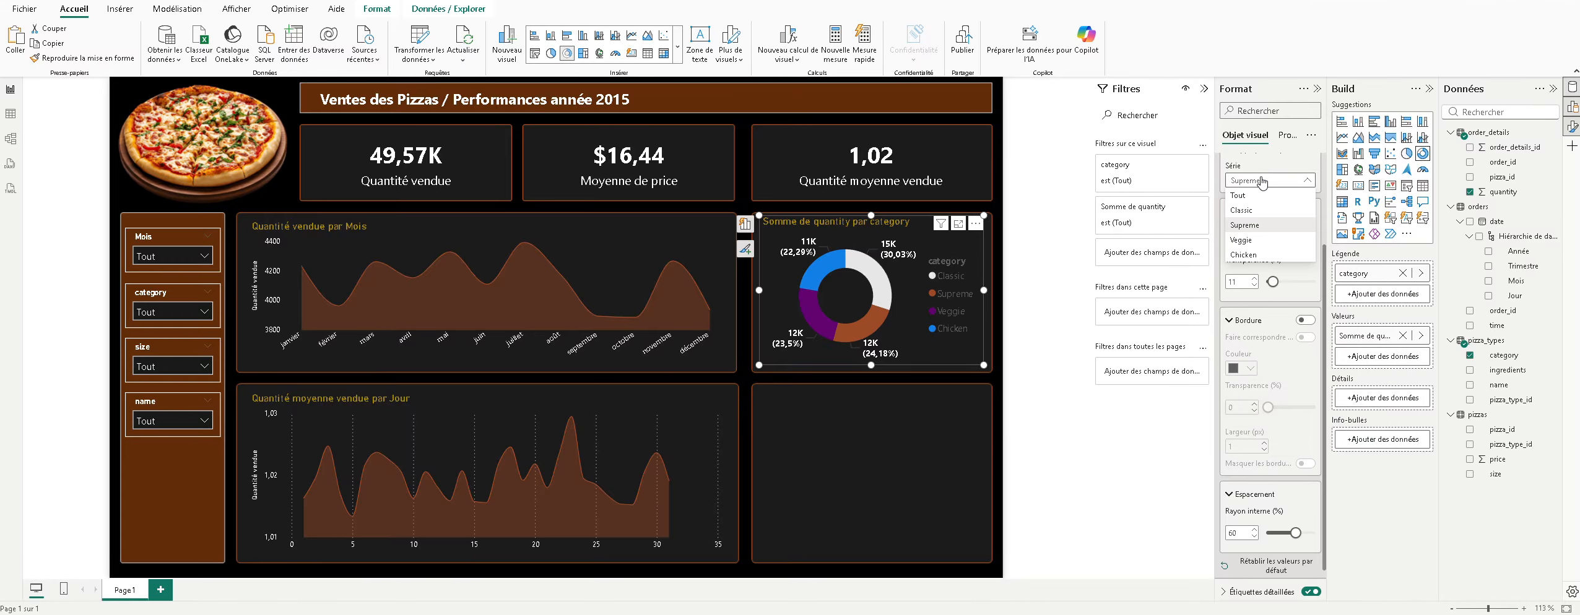
click(1257, 241)
click(1251, 243)
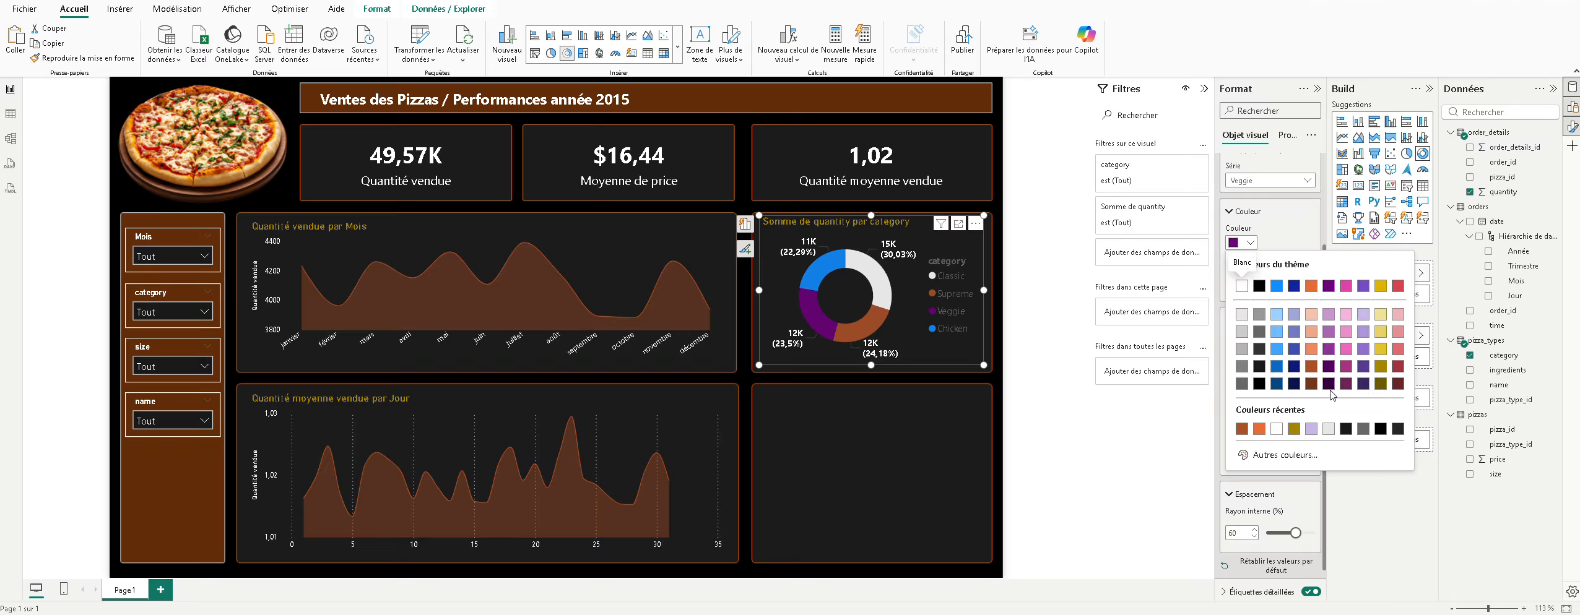
click(1294, 455)
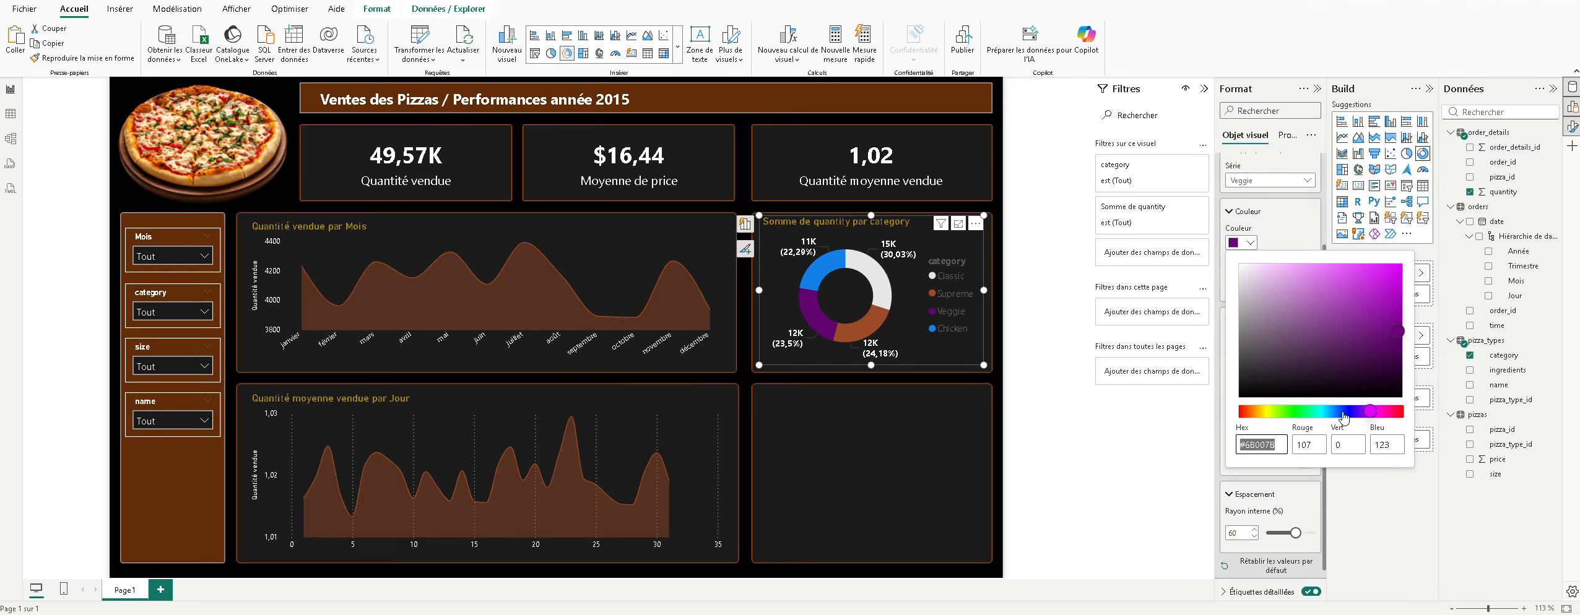
click(1302, 412)
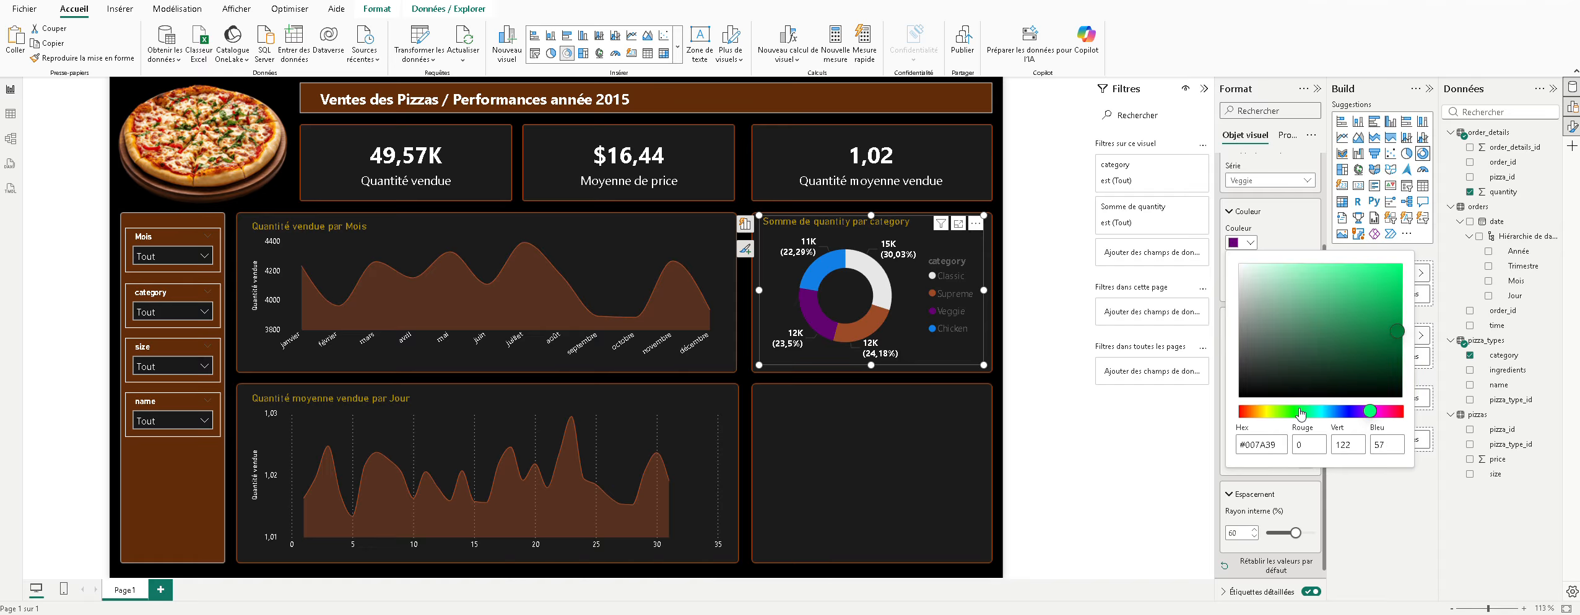
drag(1397, 331, 1386, 371)
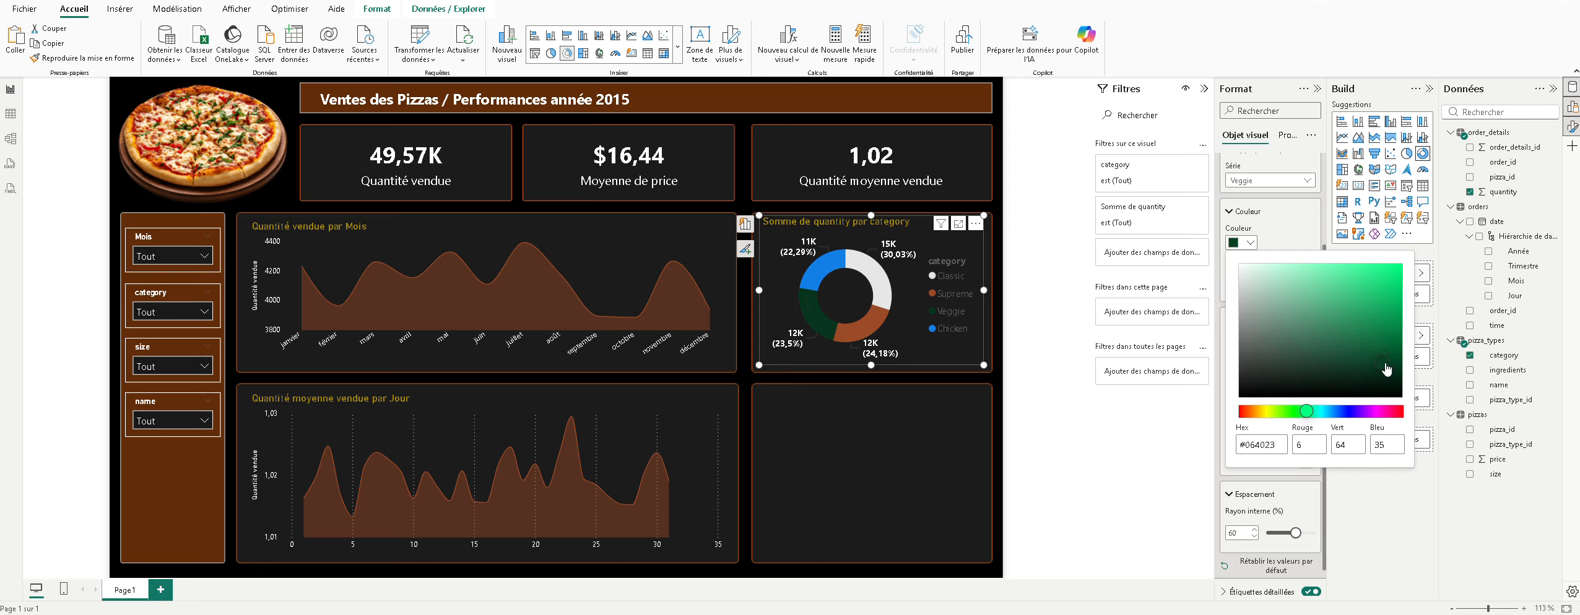
click(1293, 247)
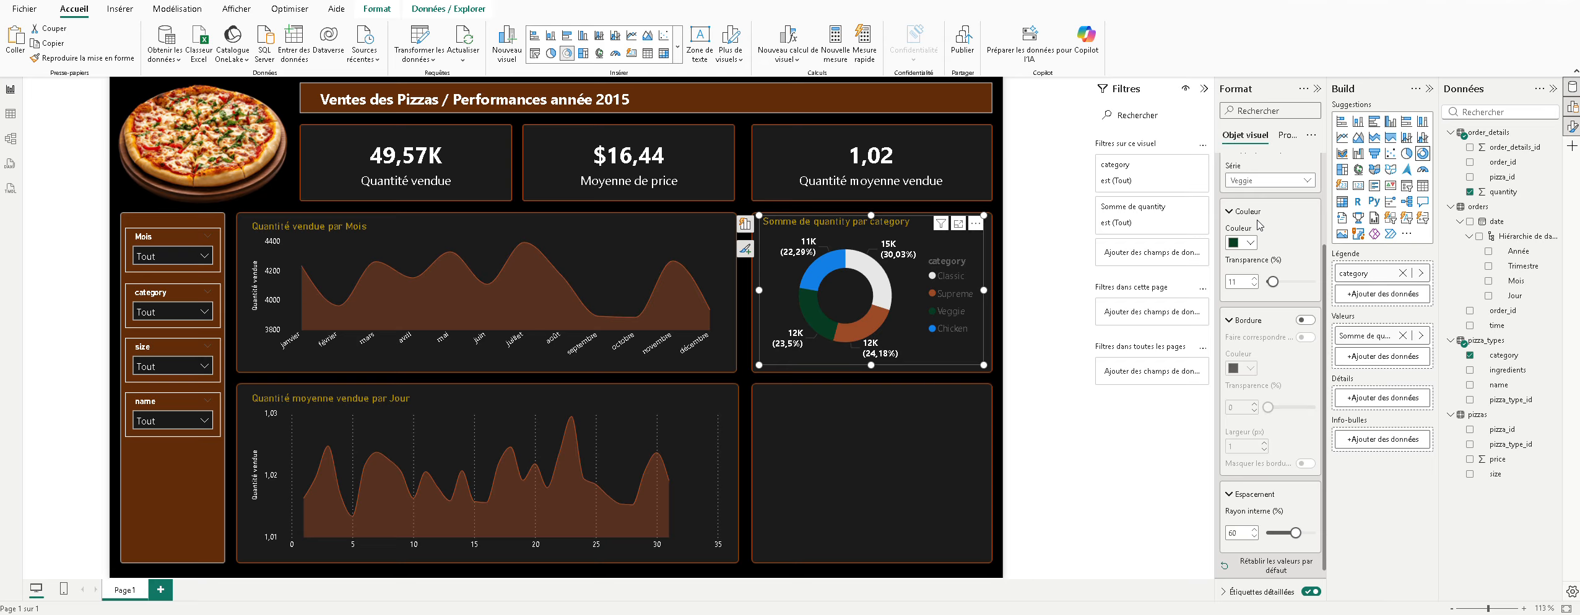
Step: Set the donut chart's Chicken slice to dark gold and the ring's inner radius to 78%
click(1261, 181)
click(1260, 254)
click(1250, 243)
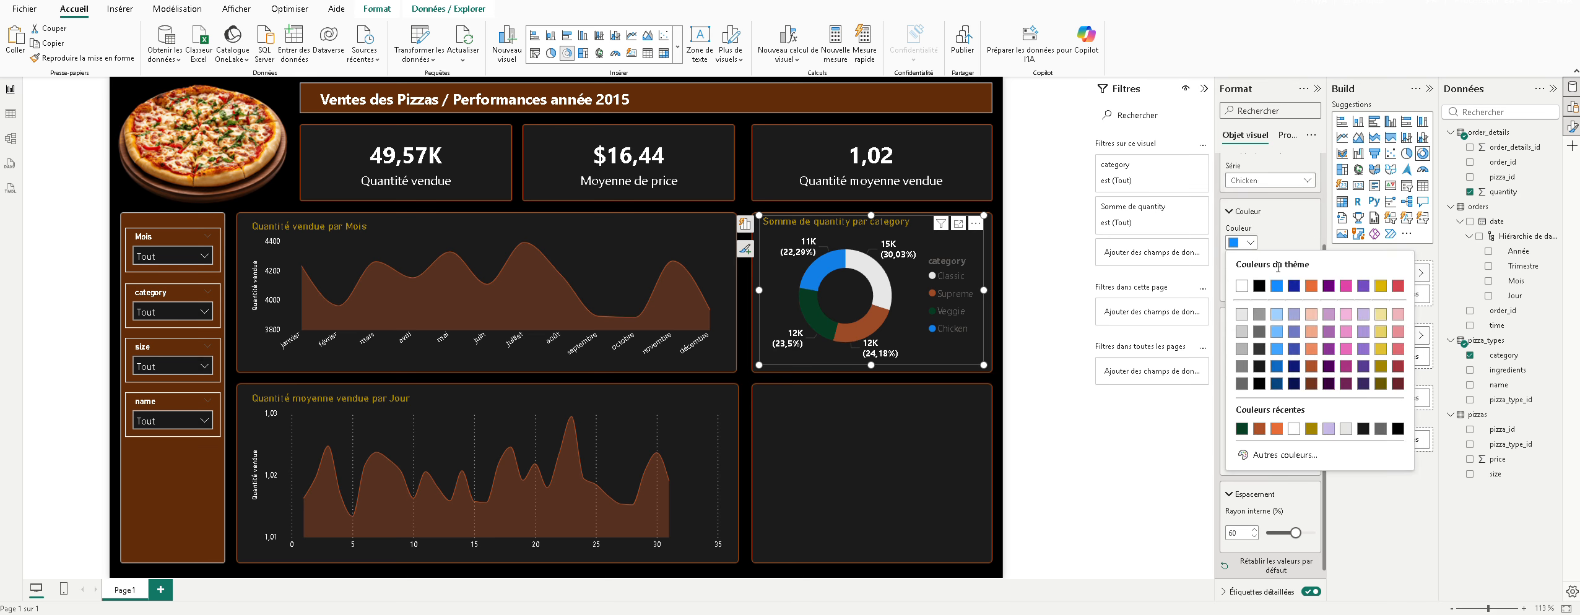
click(1380, 367)
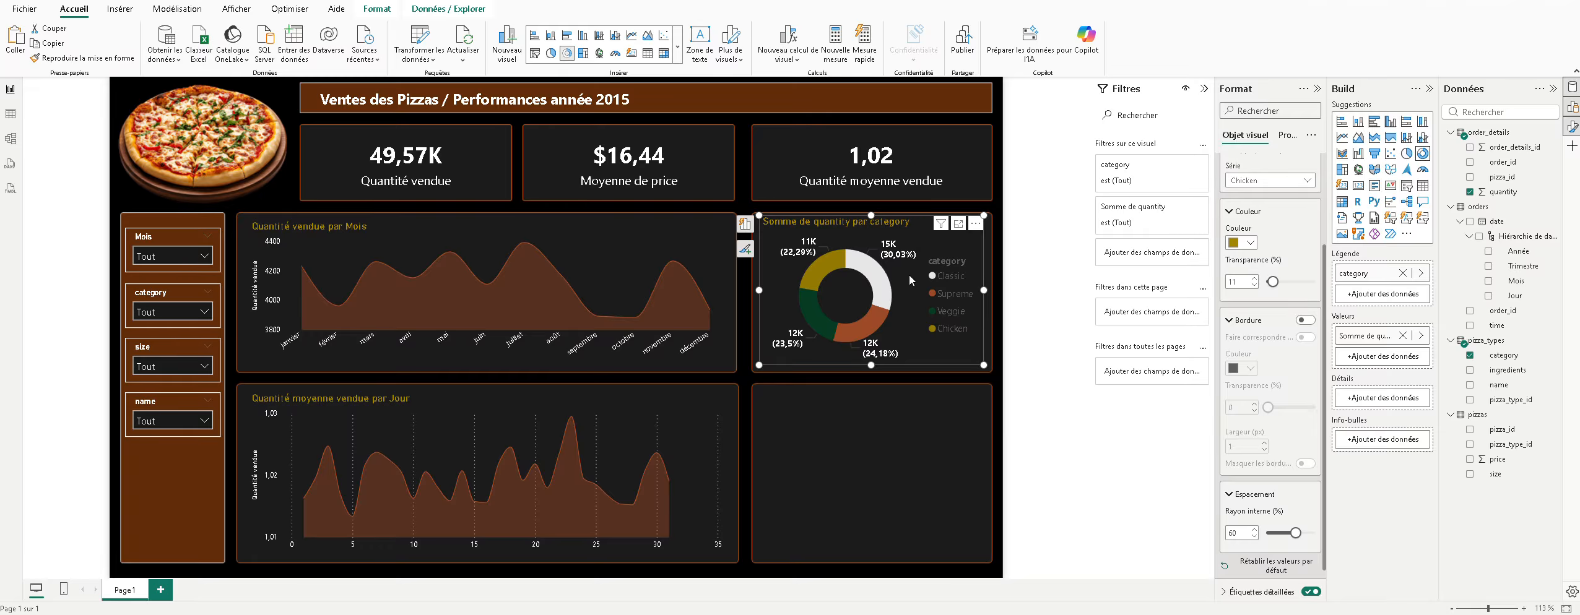
scroll(1250, 322, down, 1)
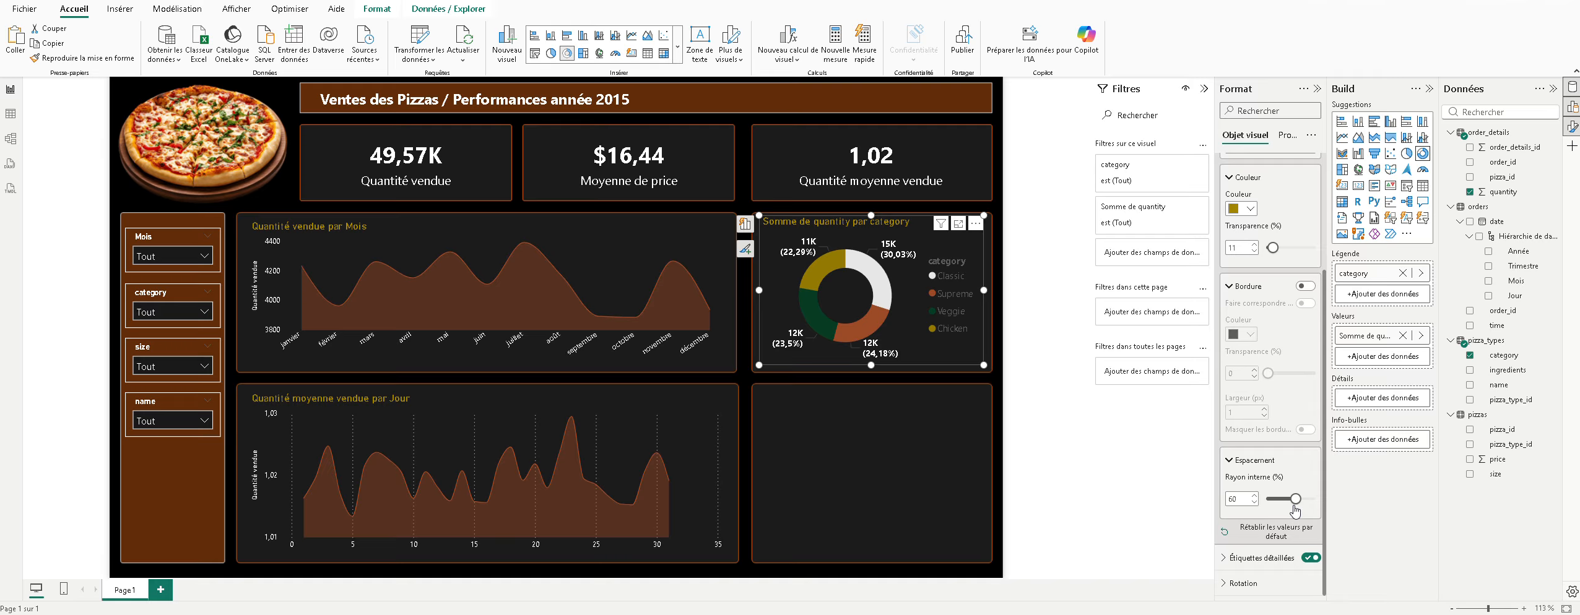
mouse_move(1294, 507)
mouse_down()
mouse_move(1279, 501)
mouse_move(1304, 499)
mouse_up()
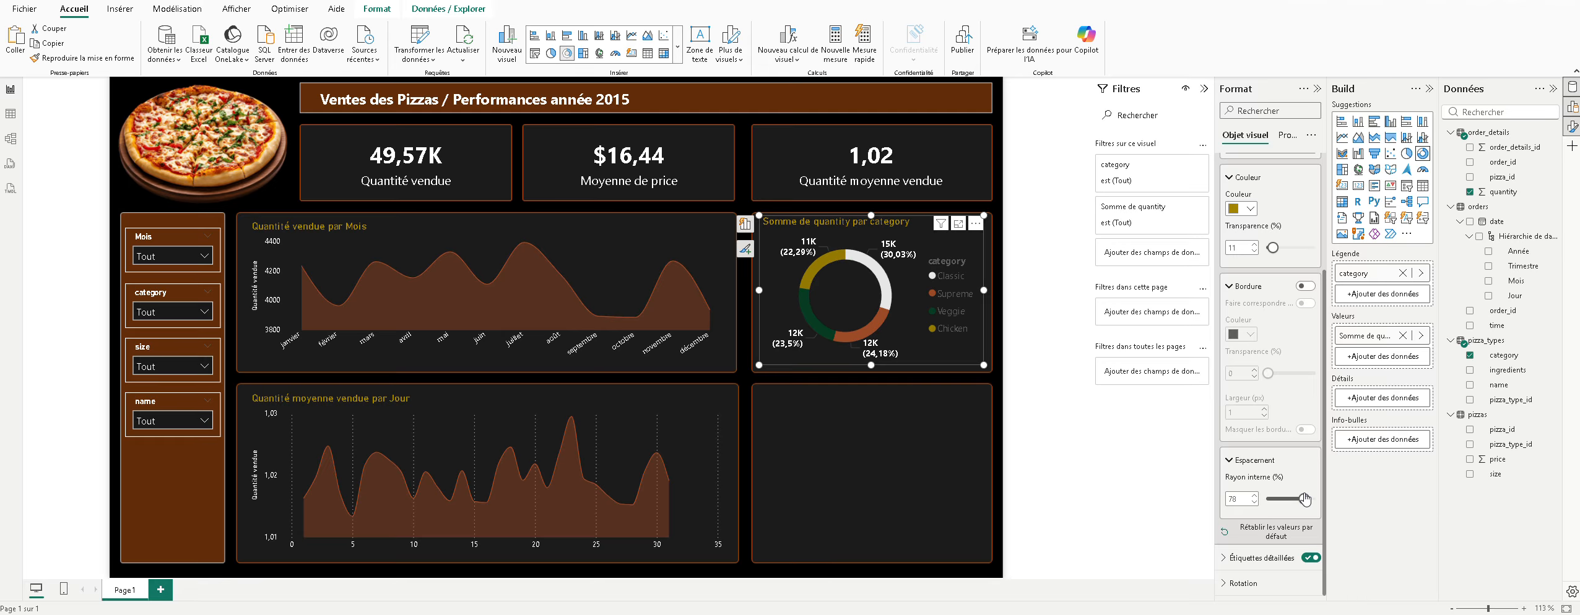
Step: Set the donut chart's detail label values to font size 8 without bold, keeping the outside label position
click(1262, 558)
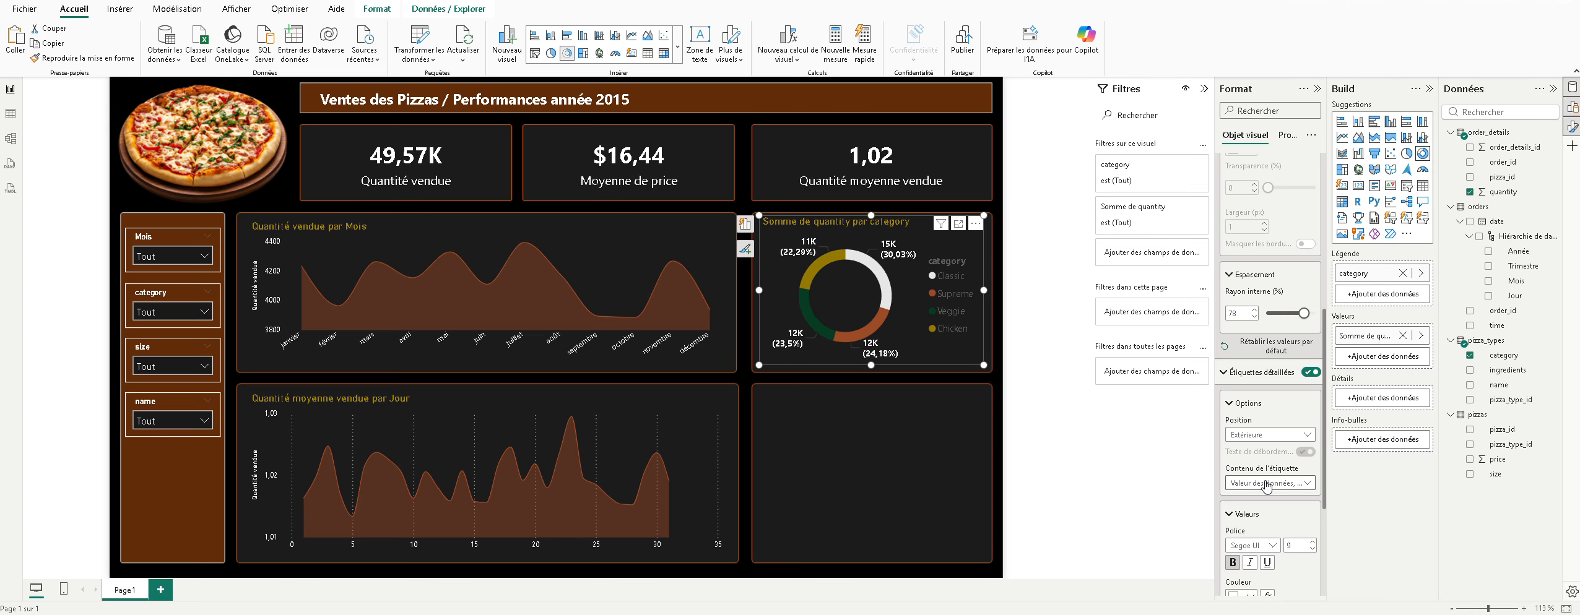
click(1281, 437)
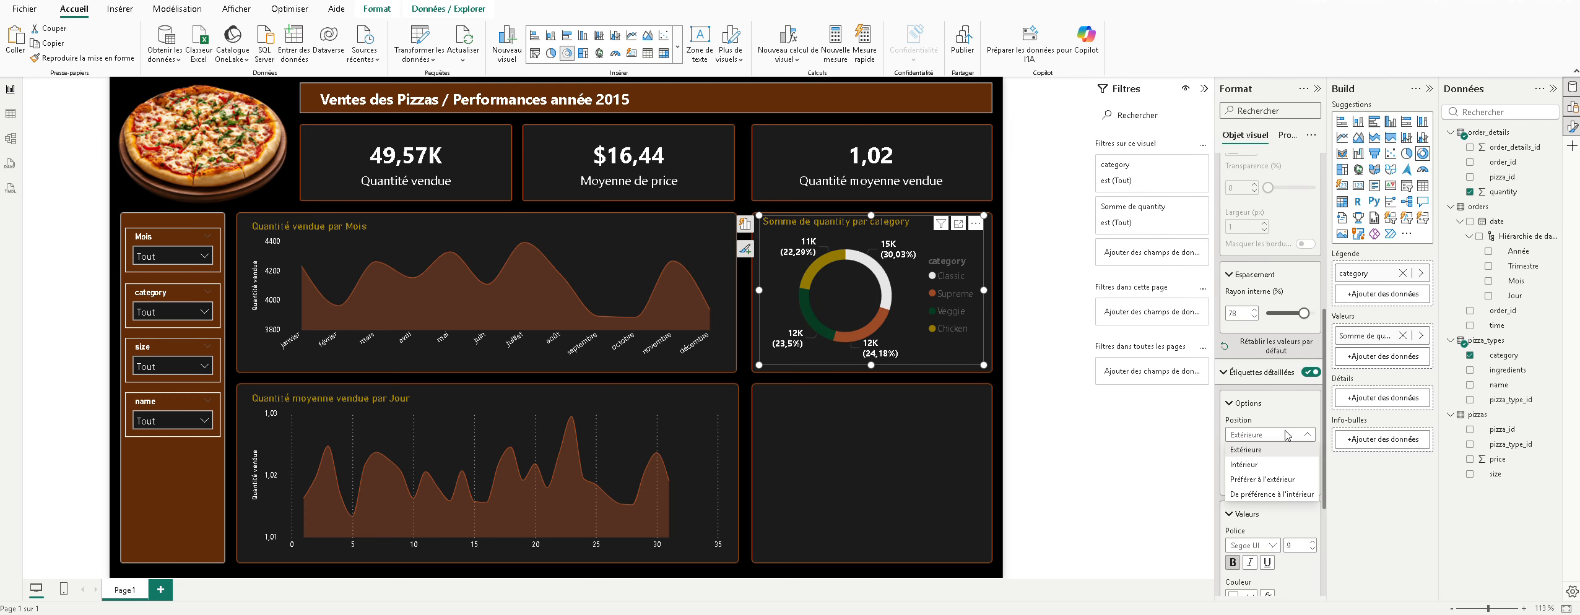
click(1286, 435)
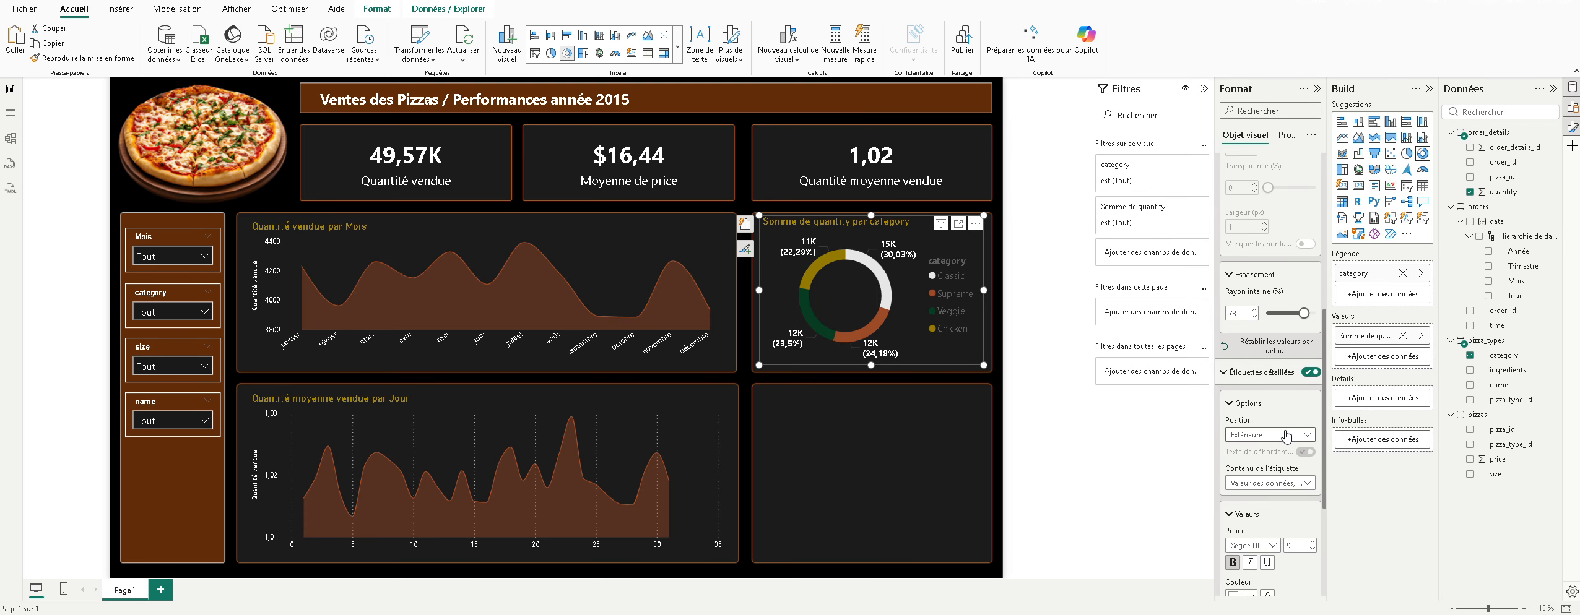
scroll(1286, 507, down, 2)
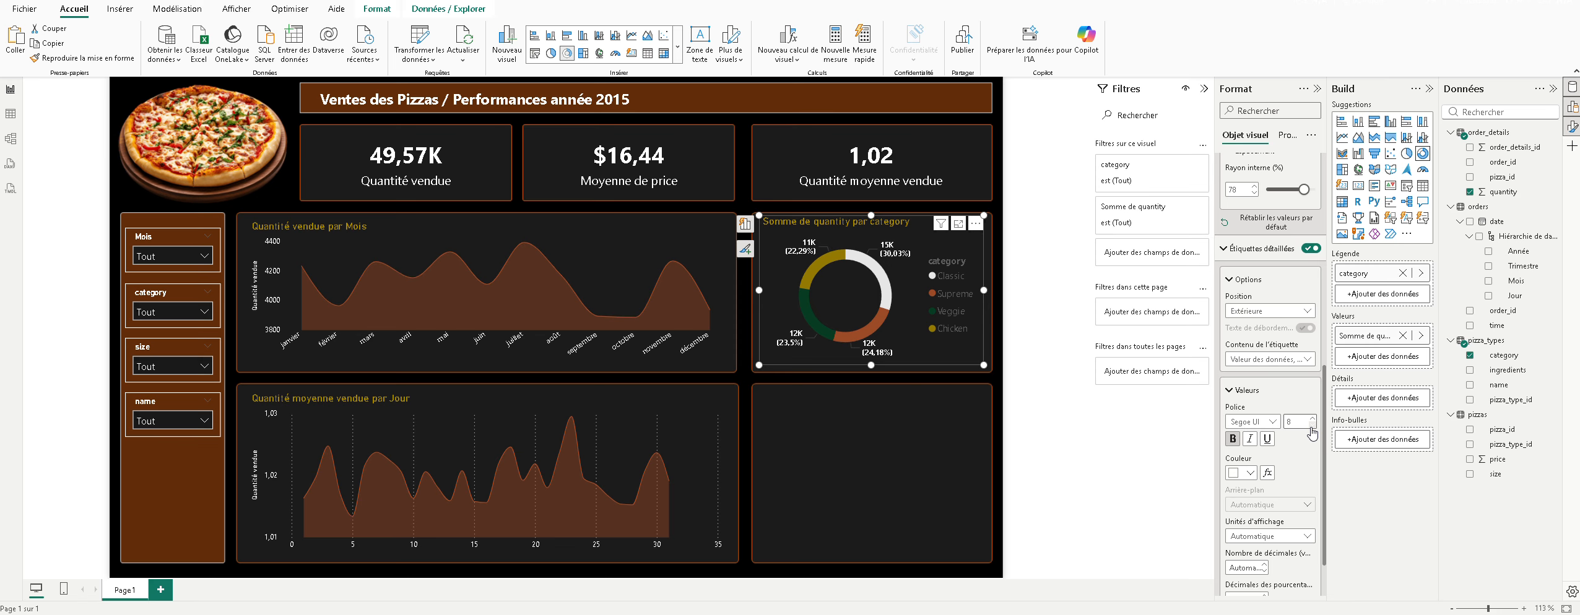
click(1234, 441)
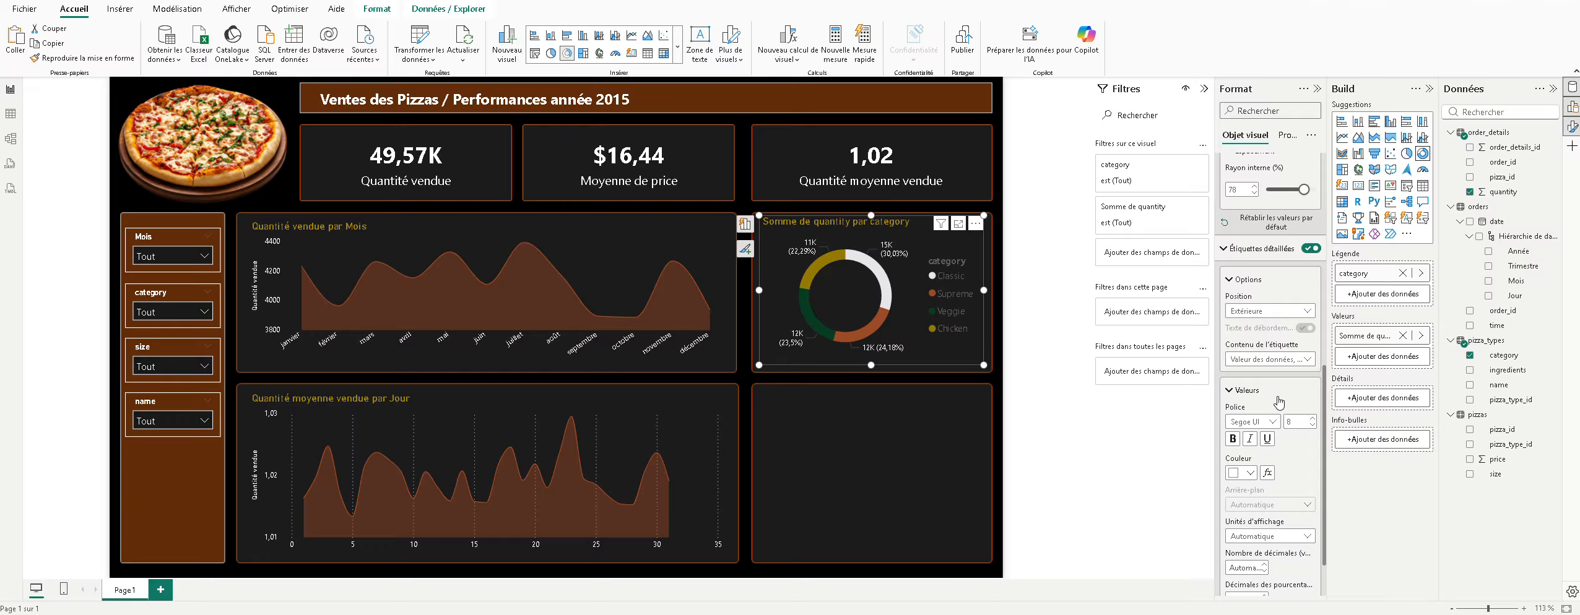
Step: Review the donut chart's slice border, spacing, detail label options and label value settings
scroll(1282, 396, down, 1)
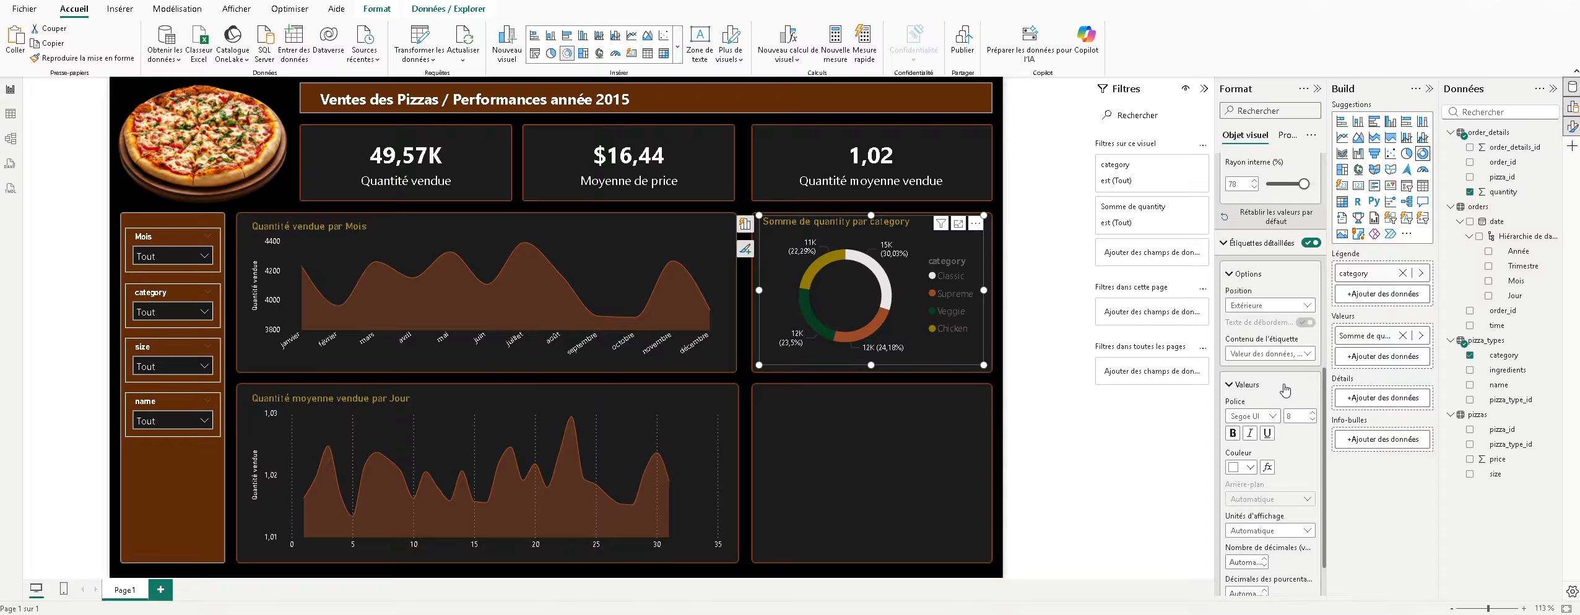
scroll(1285, 388, down, 1)
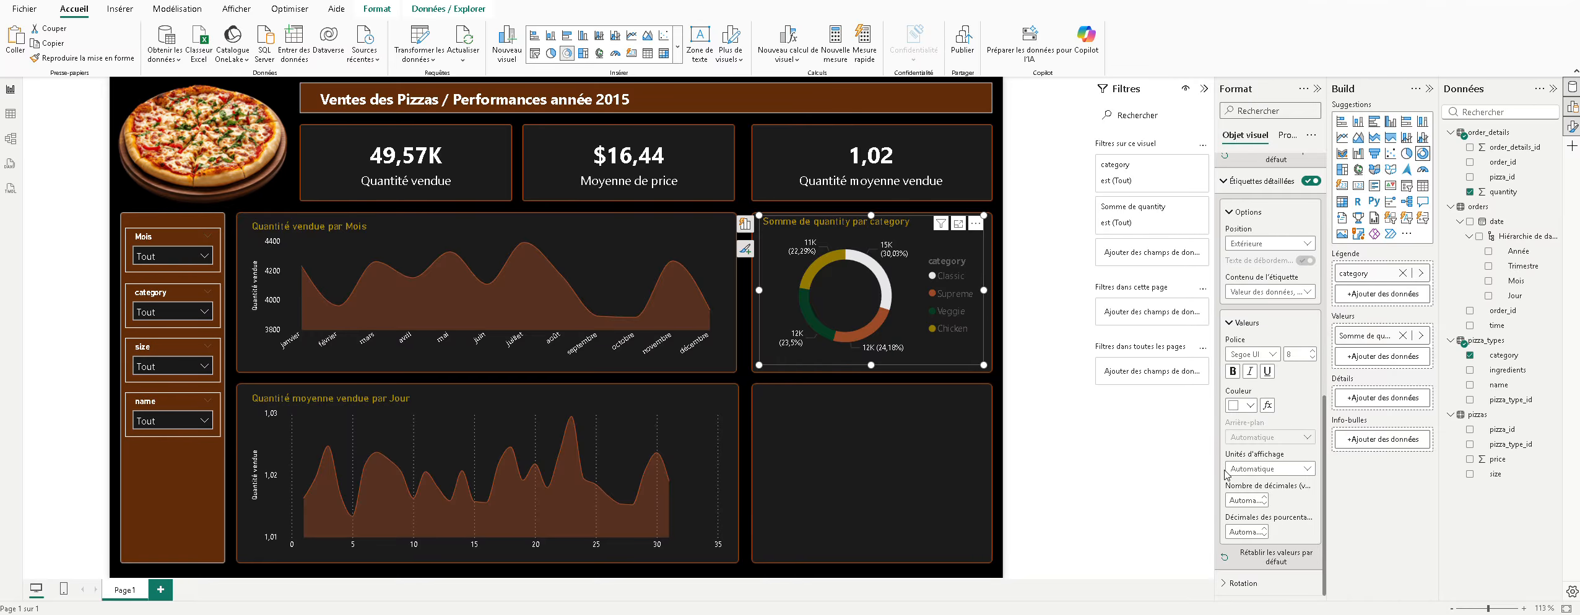
scroll(1238, 393, up, 6)
click(1230, 404)
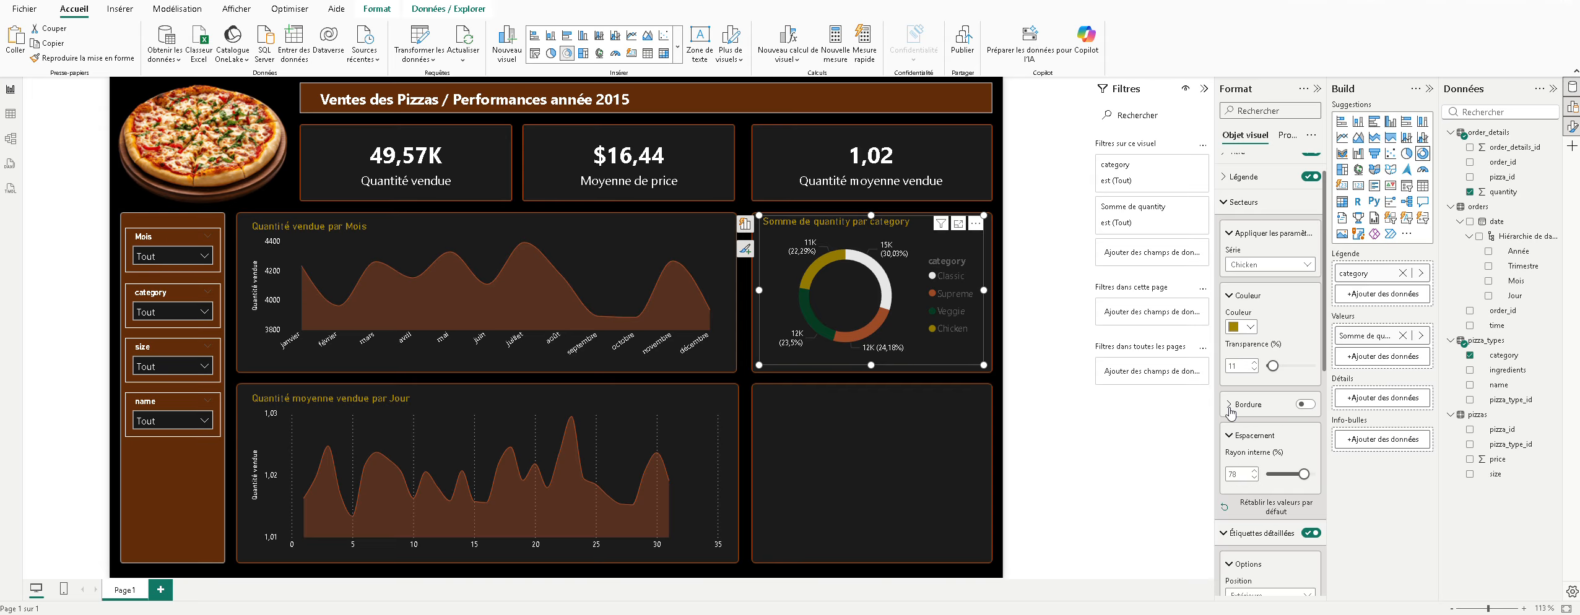
click(1232, 438)
scroll(1232, 447, down, 2)
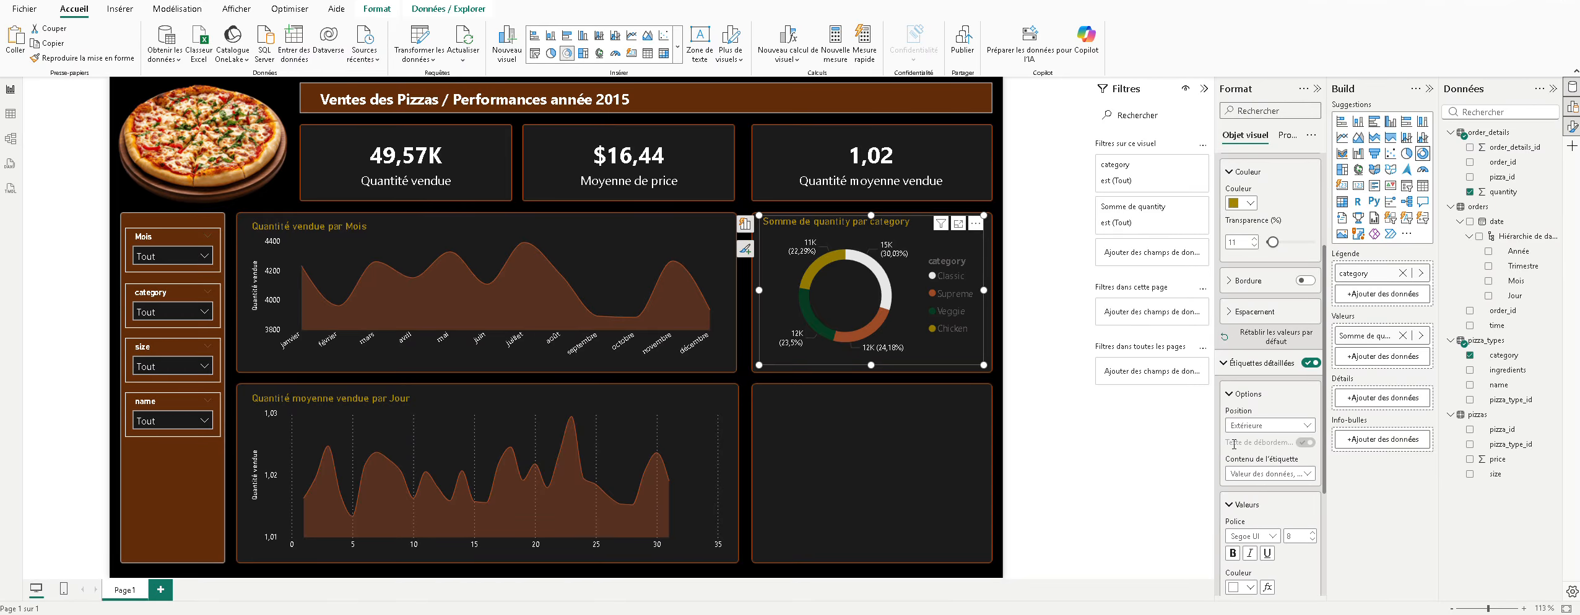
click(1234, 396)
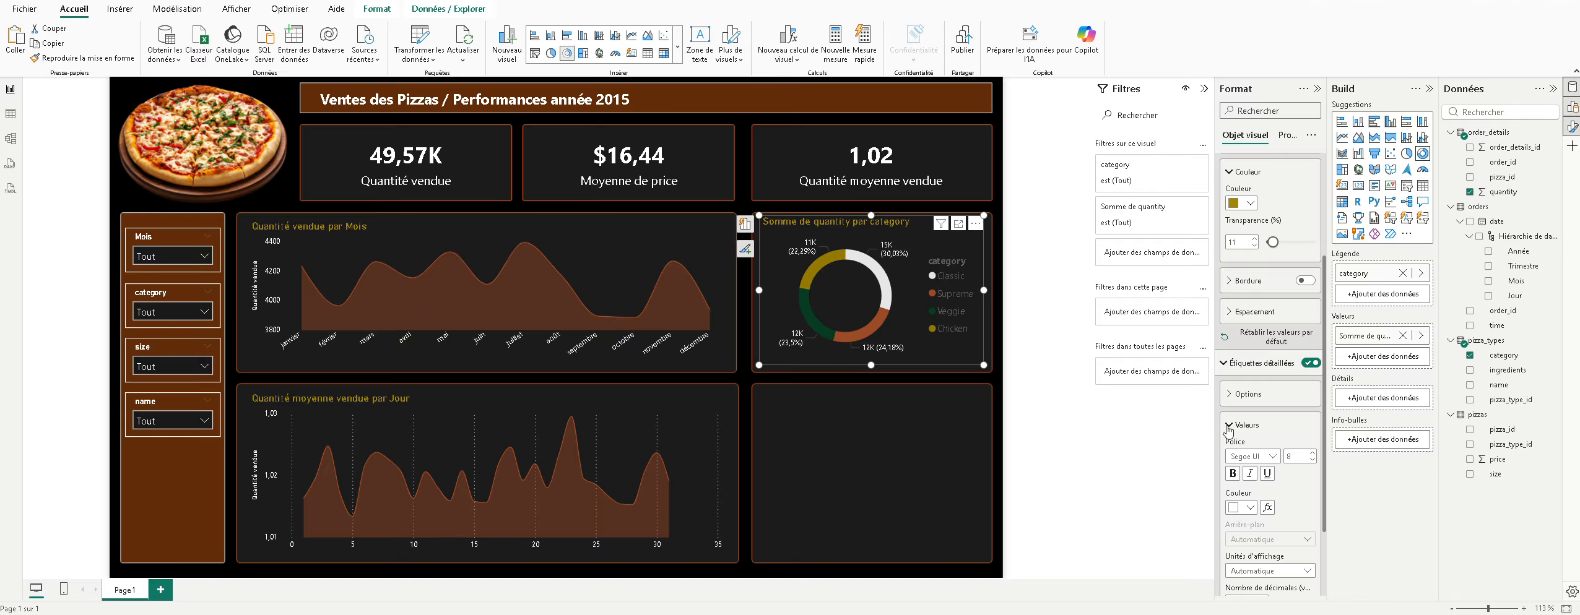
click(1233, 426)
click(1248, 531)
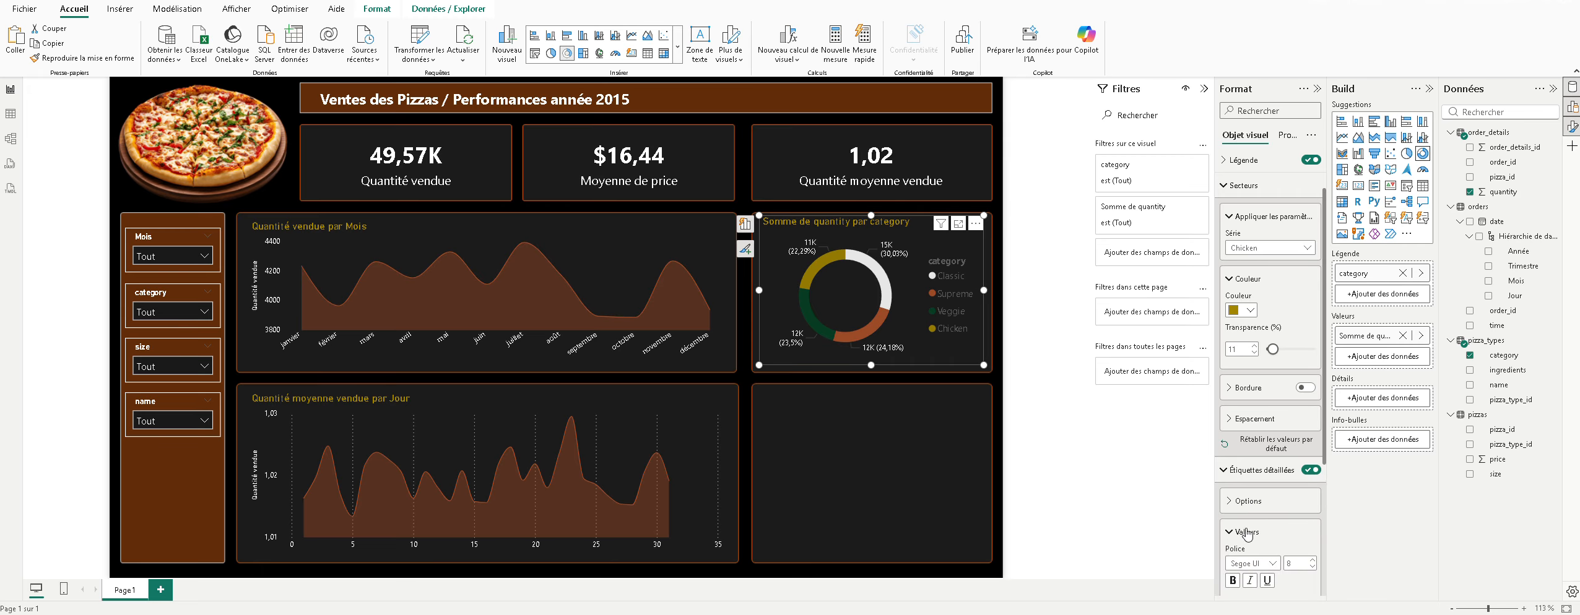
scroll(1248, 523, down, 3)
scroll(1246, 522, down, 1)
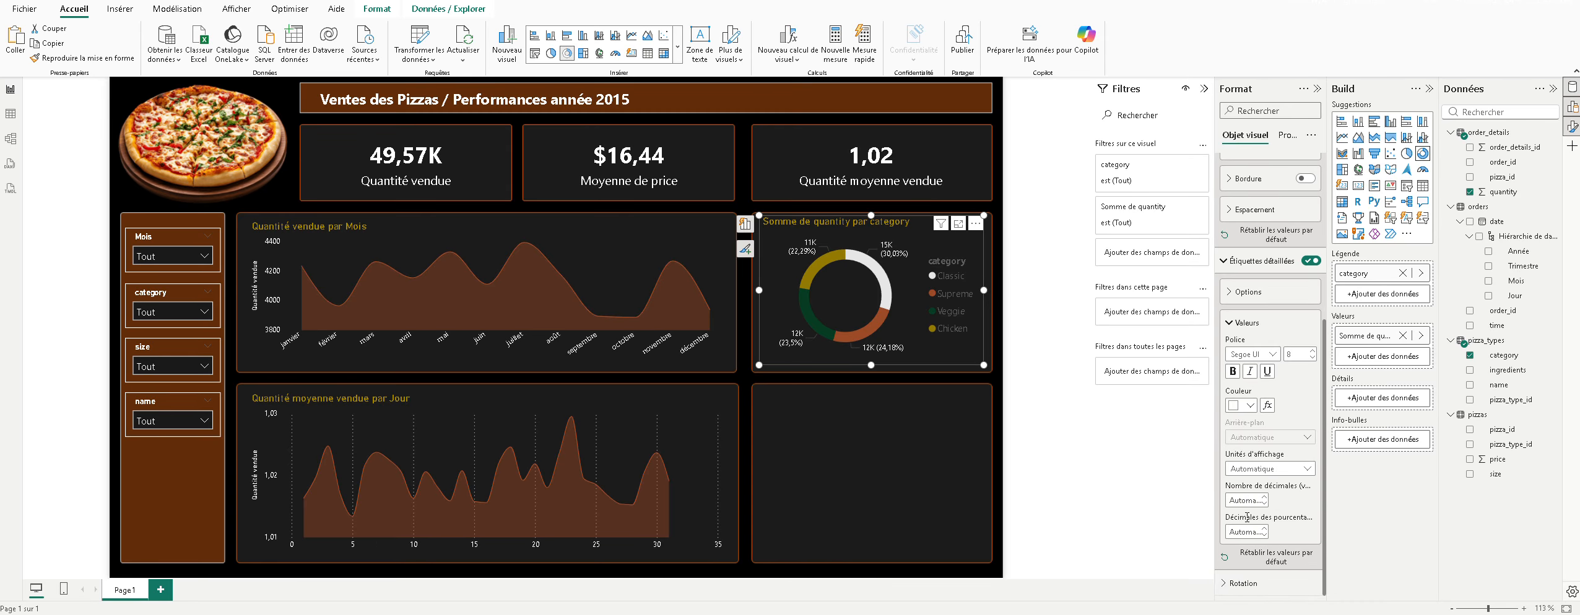
scroll(1244, 523, up, 5)
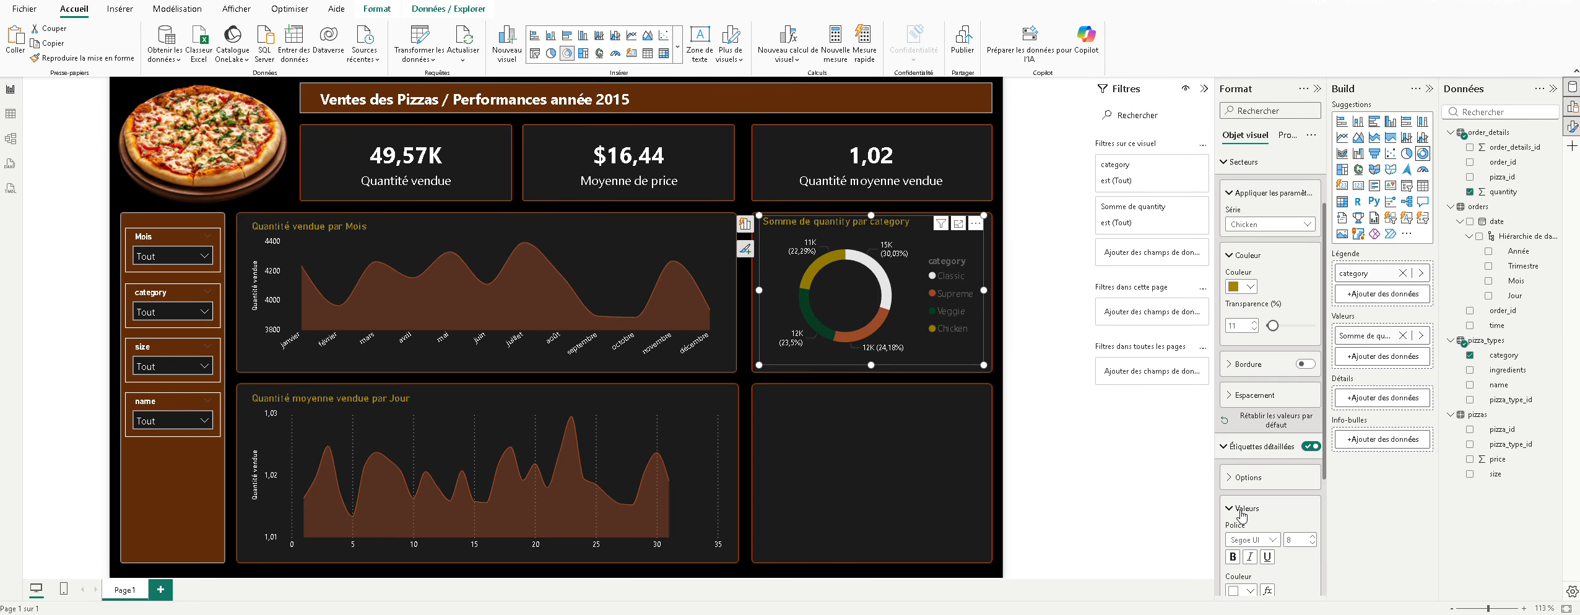
click(1243, 510)
click(1255, 577)
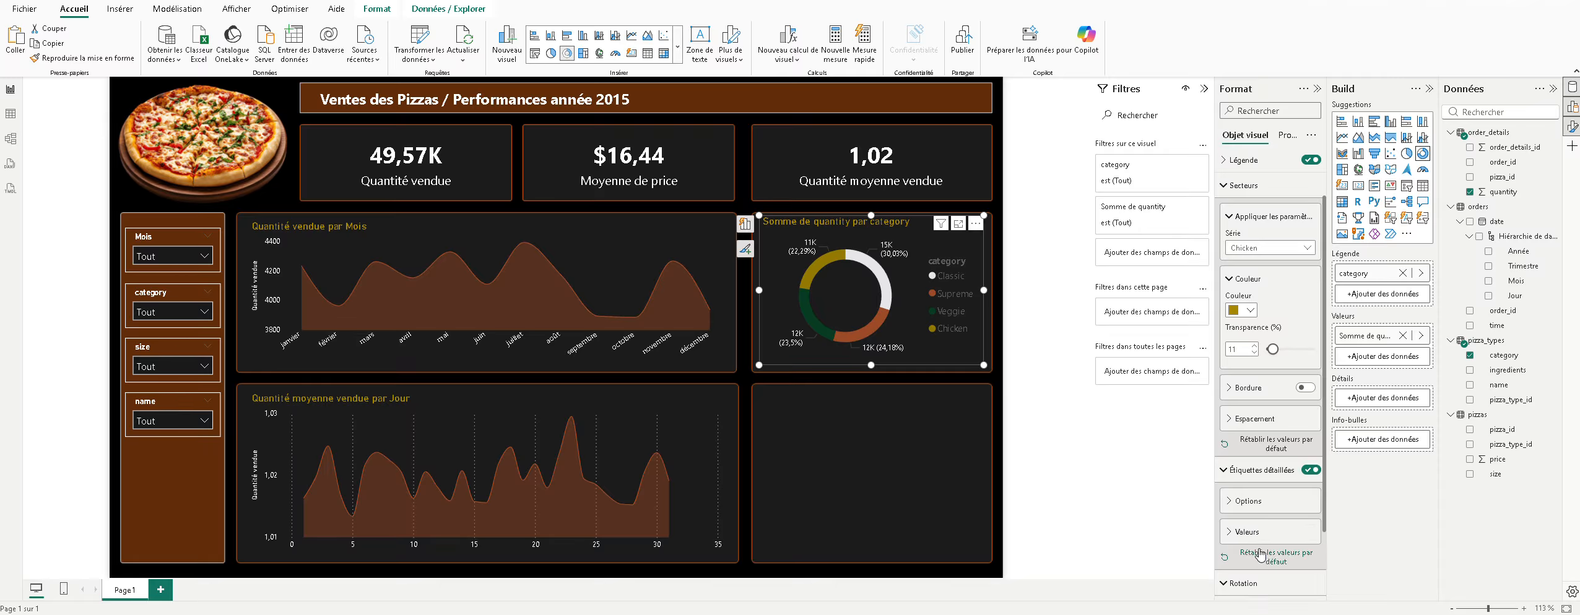
scroll(1258, 544, down, 2)
click(1246, 510)
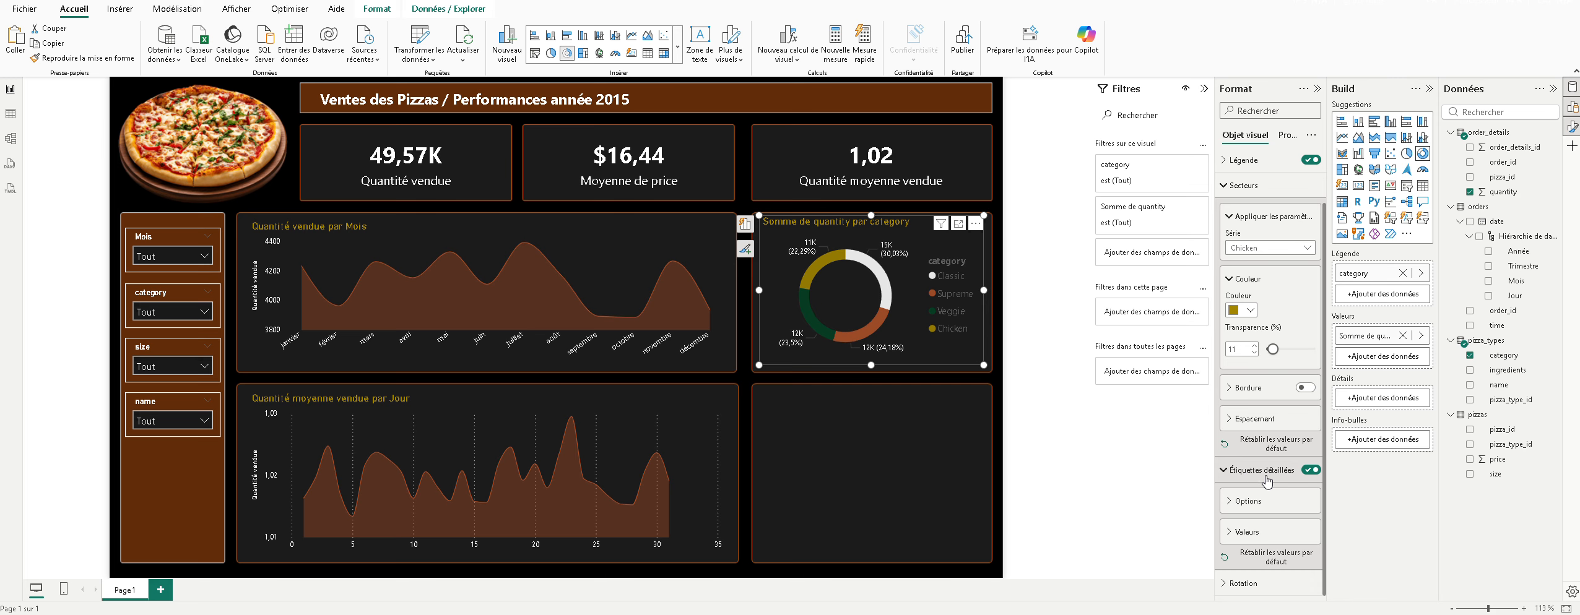
click(1260, 501)
scroll(1263, 504, down, 2)
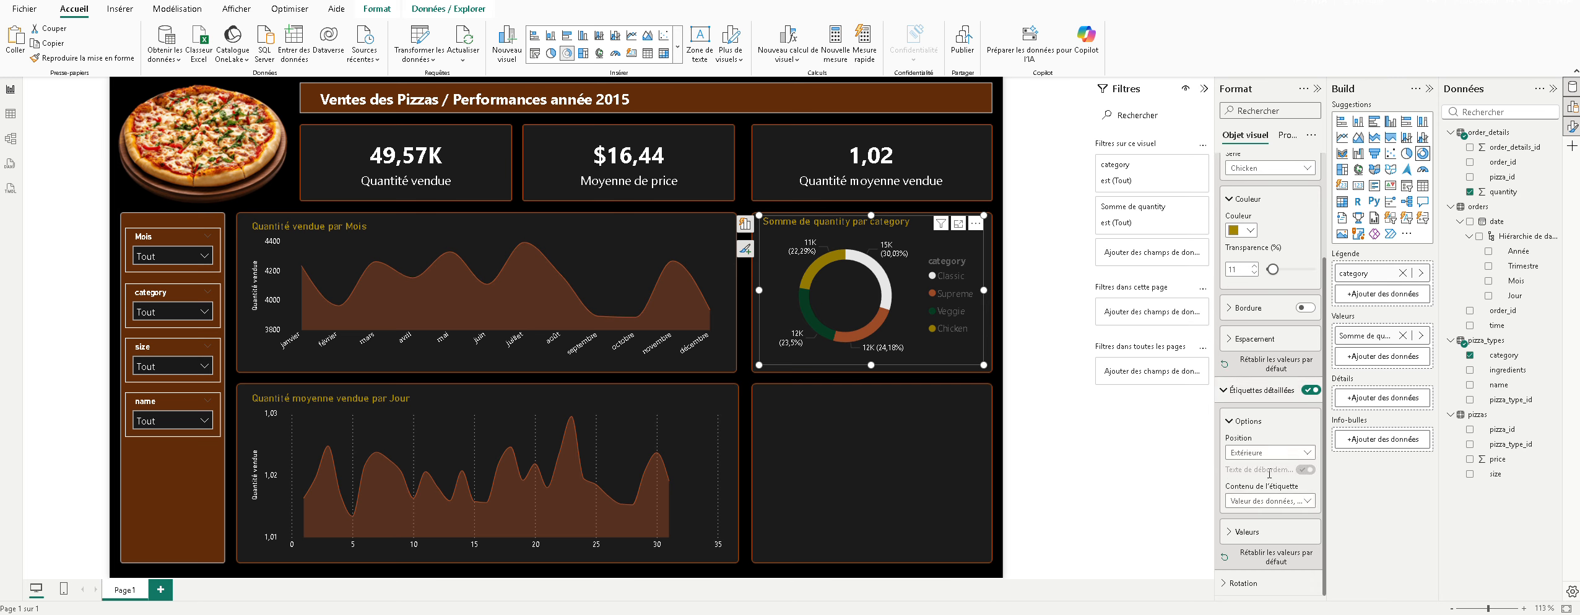
scroll(1274, 436, up, 3)
scroll(1274, 432, down, 1)
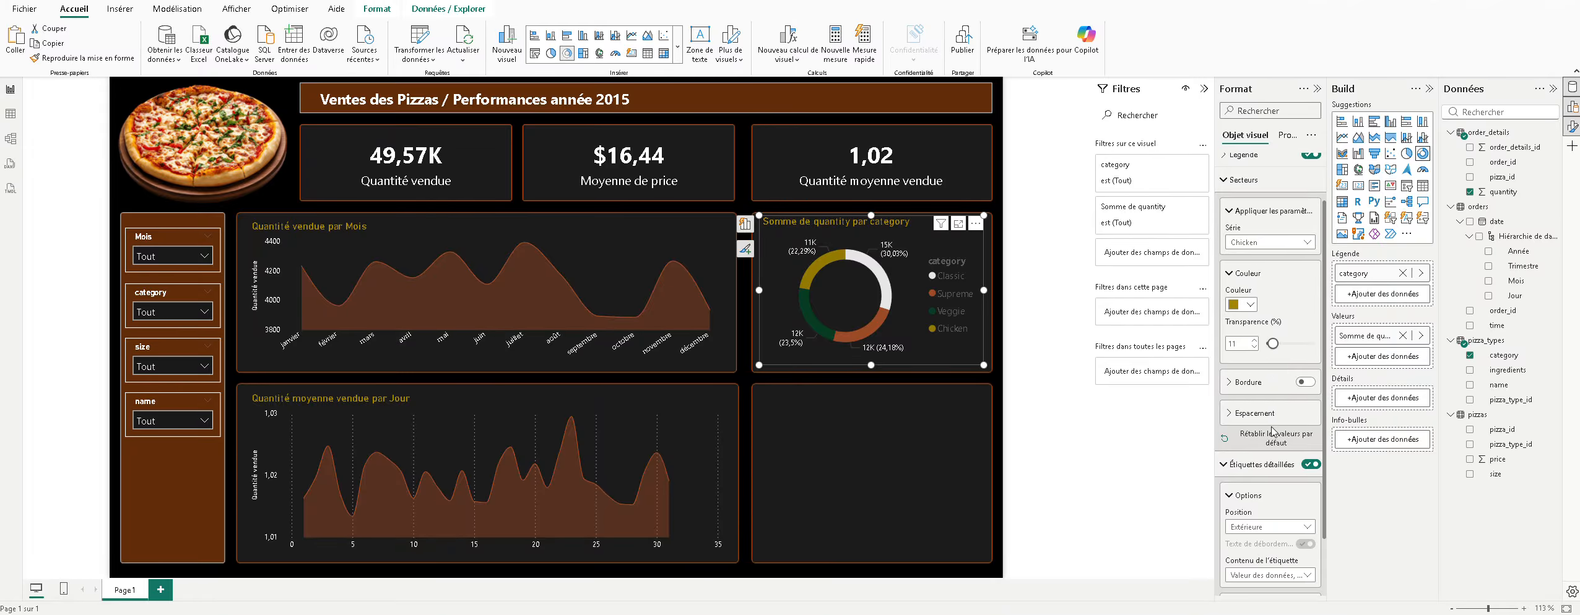
scroll(1272, 432, down, 1)
scroll(1273, 432, up, 1)
scroll(1275, 413, up, 1)
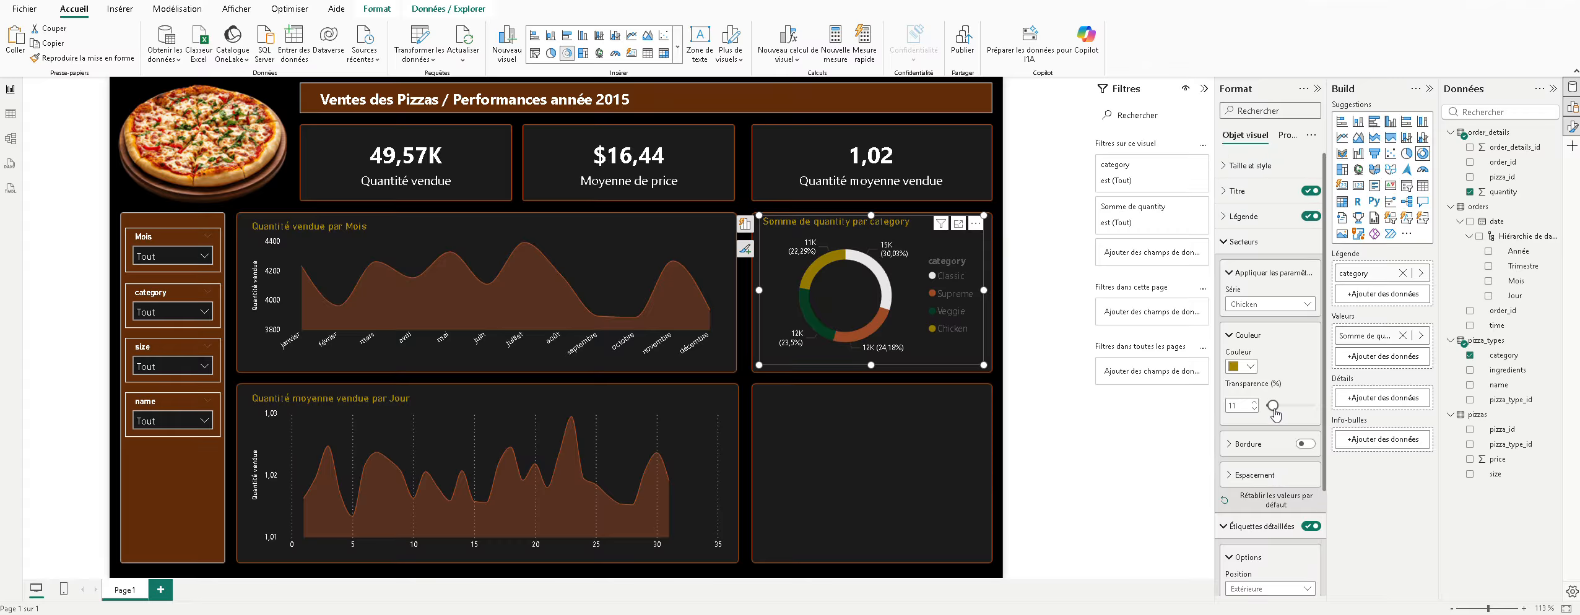
Step: Set the donut chart's legend text to white at font size 9
click(1245, 224)
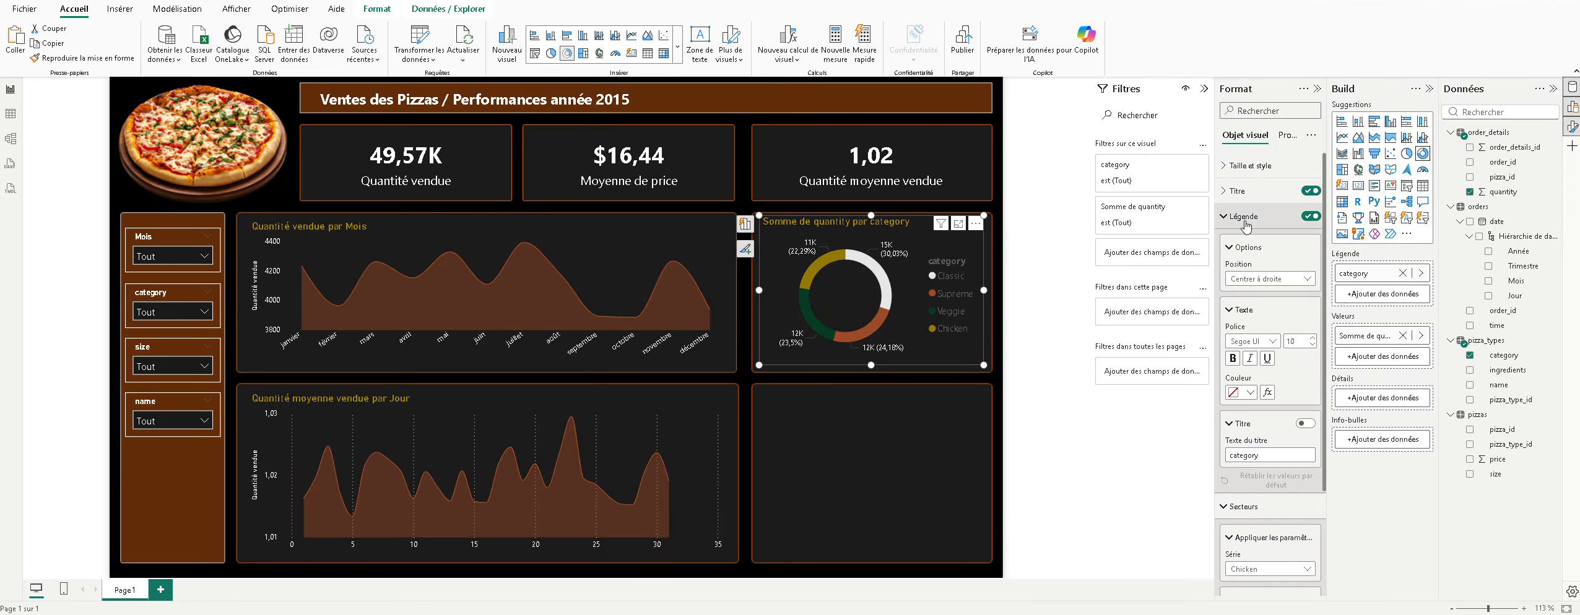
click(1243, 392)
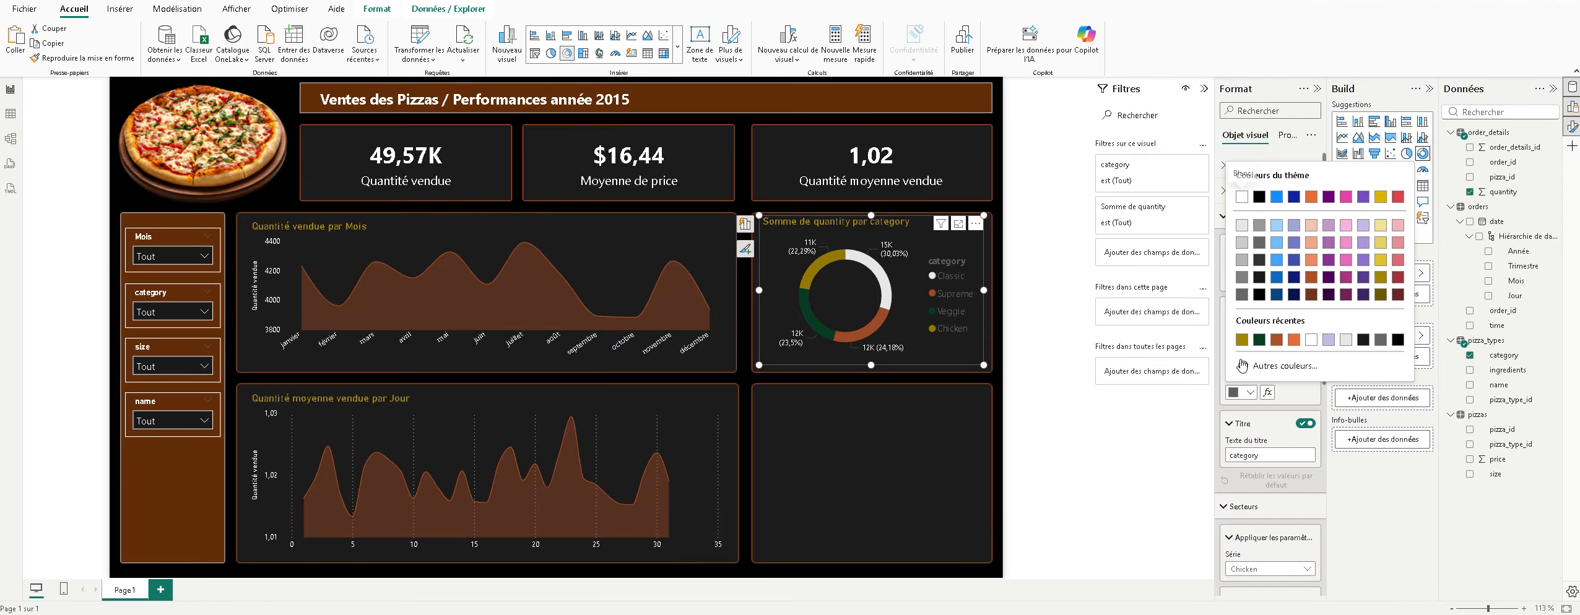
click(1311, 339)
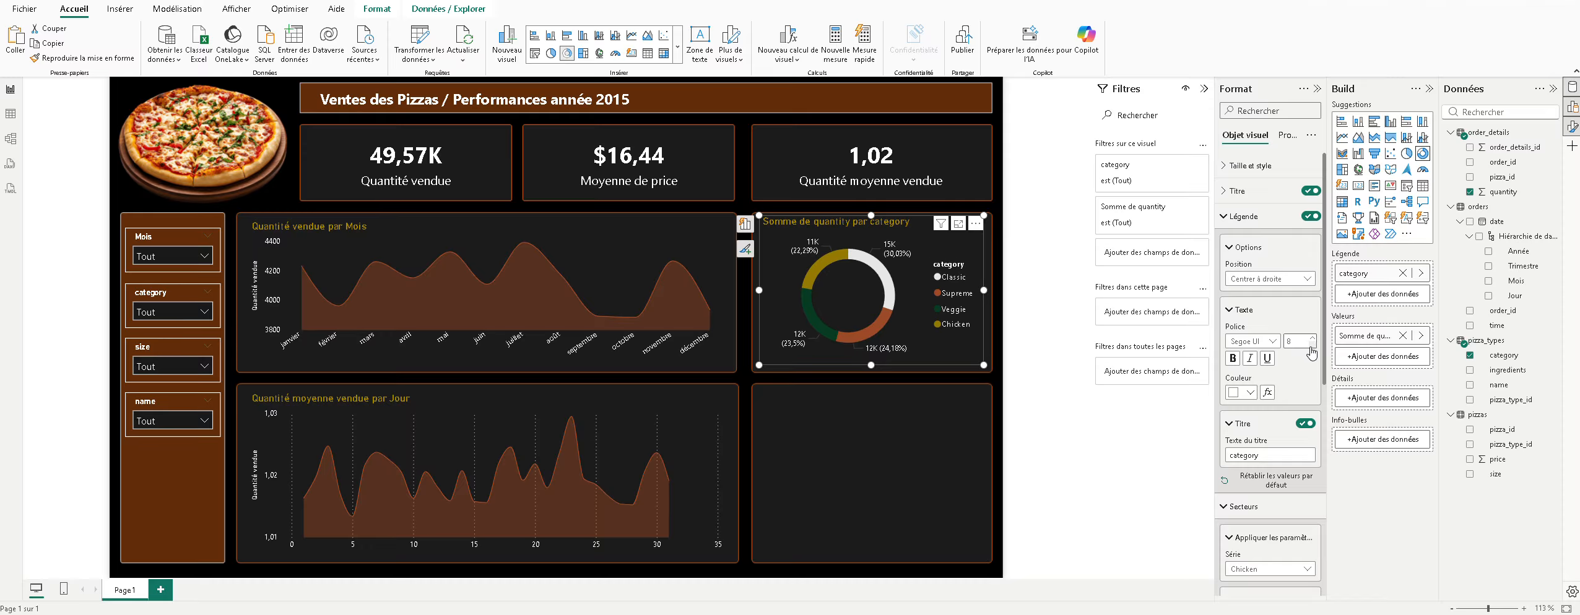
click(1312, 338)
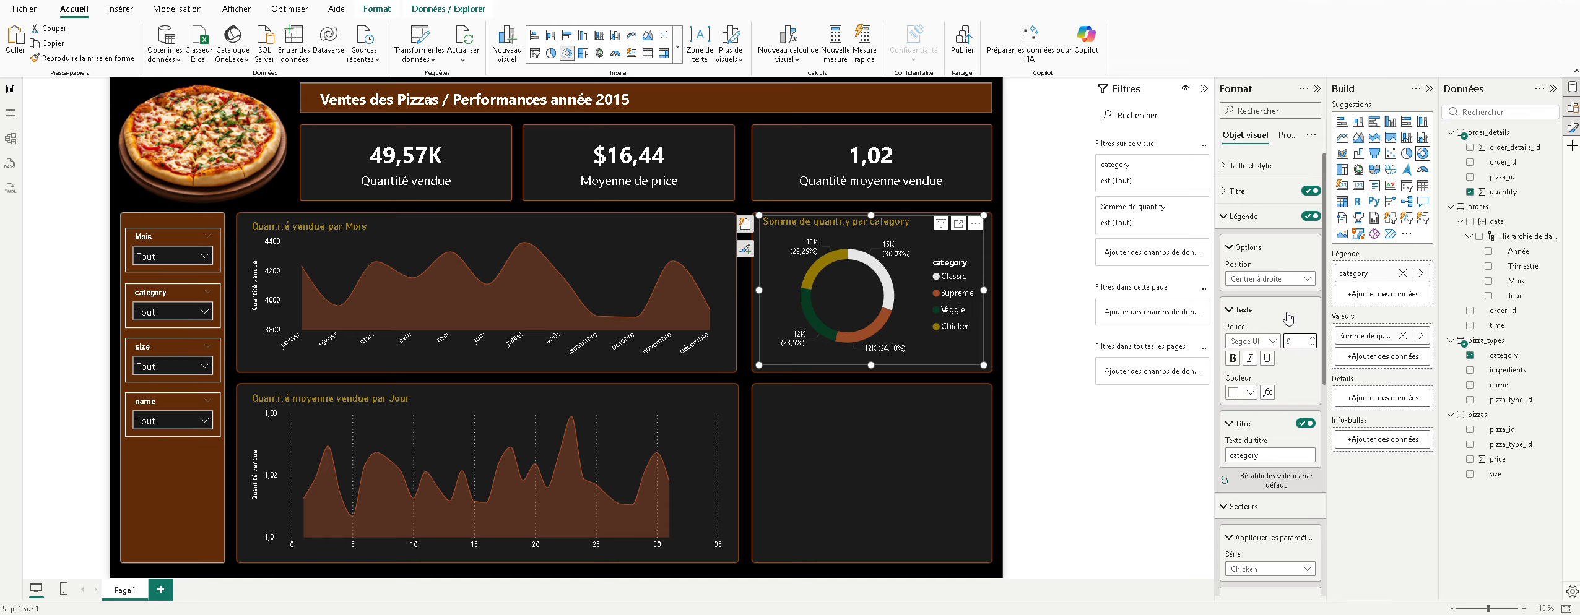
Step: Change the category donut chart's title to "Quantité par catégorie"
click(841, 461)
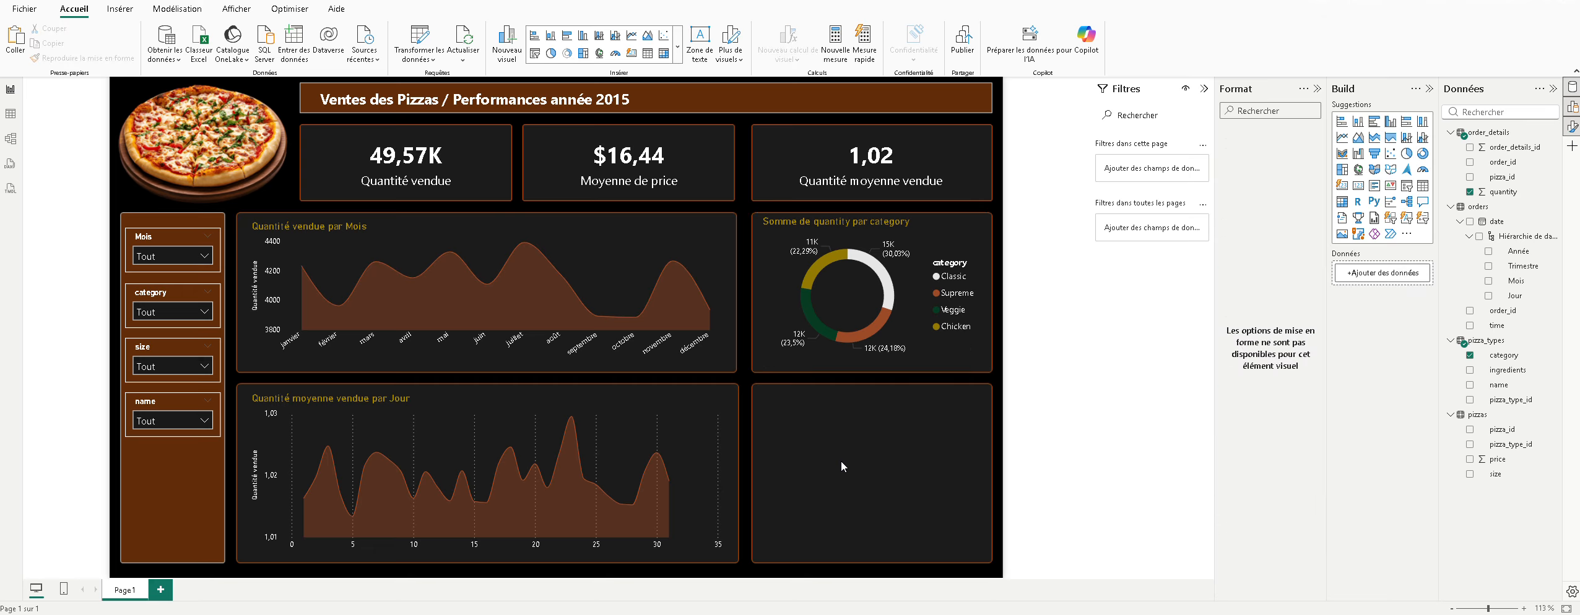
click(914, 343)
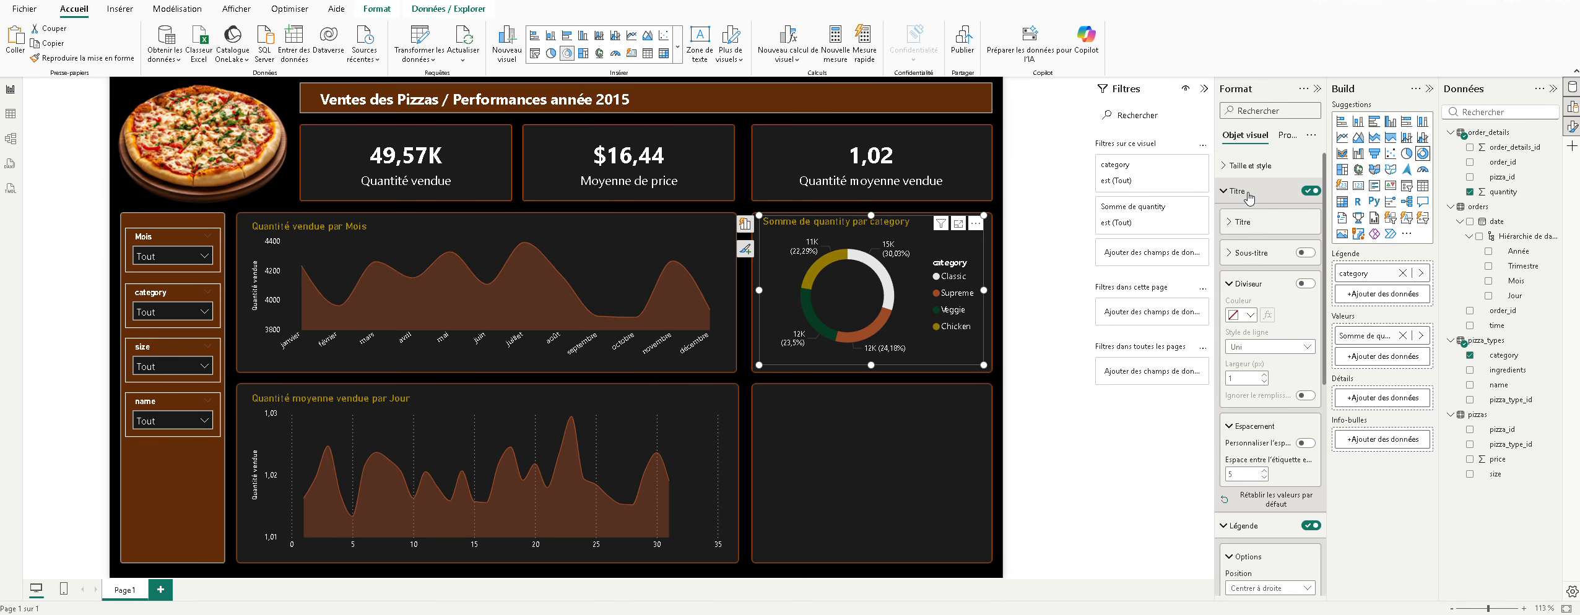
click(1246, 230)
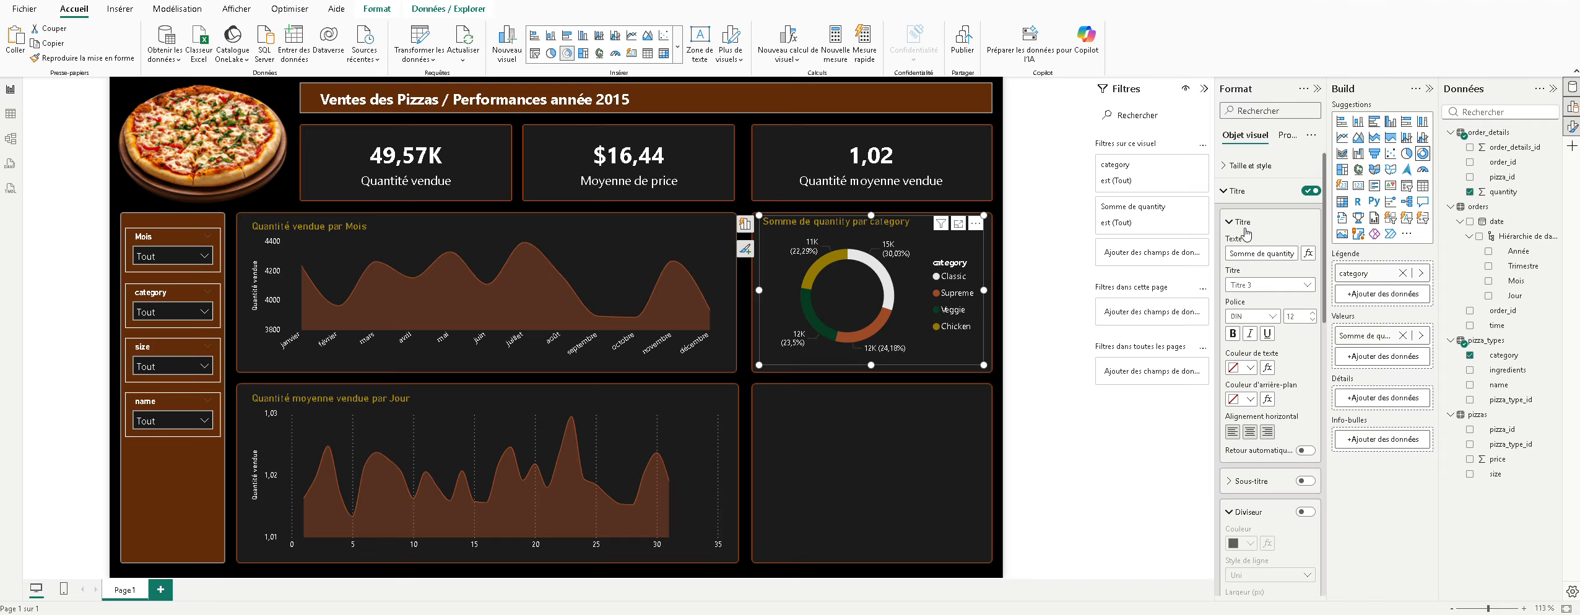
click(1261, 254)
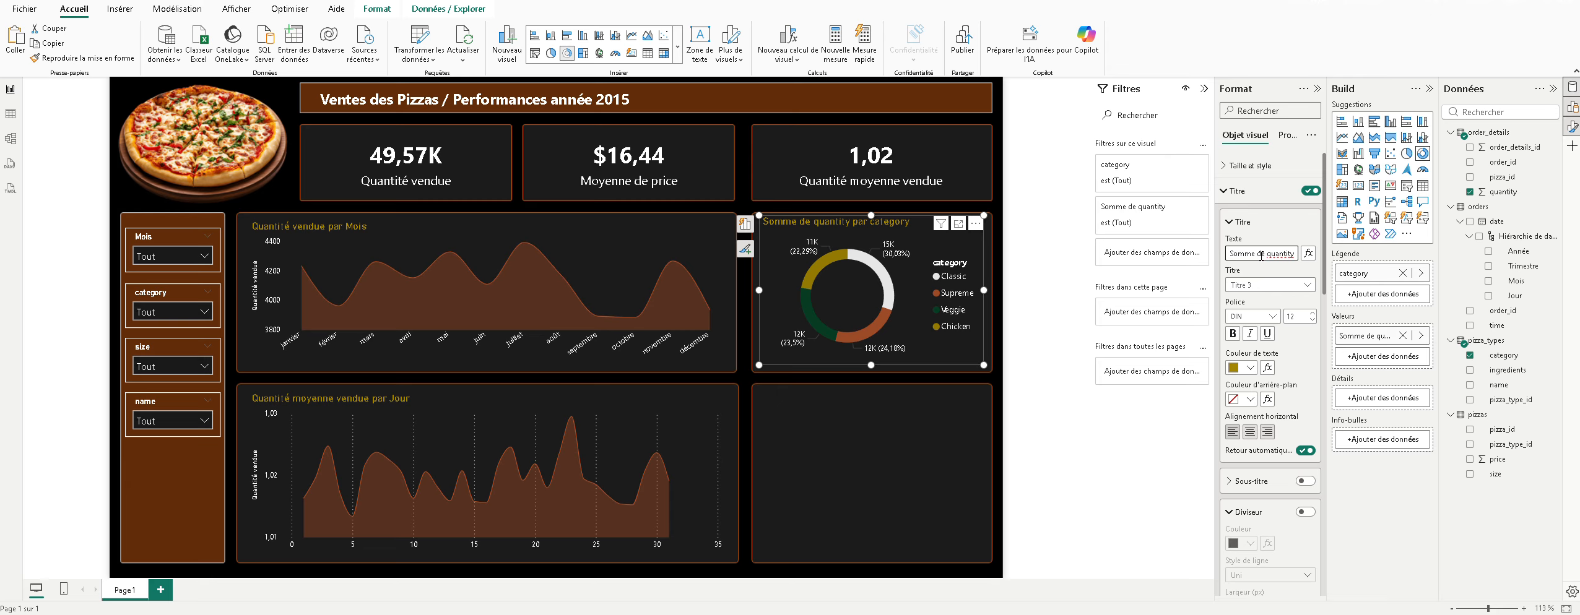
drag(1267, 255, 1195, 249)
key(BackSpace)
key(End)
key(Home)
key(Delete)
text(Q)
key(End)
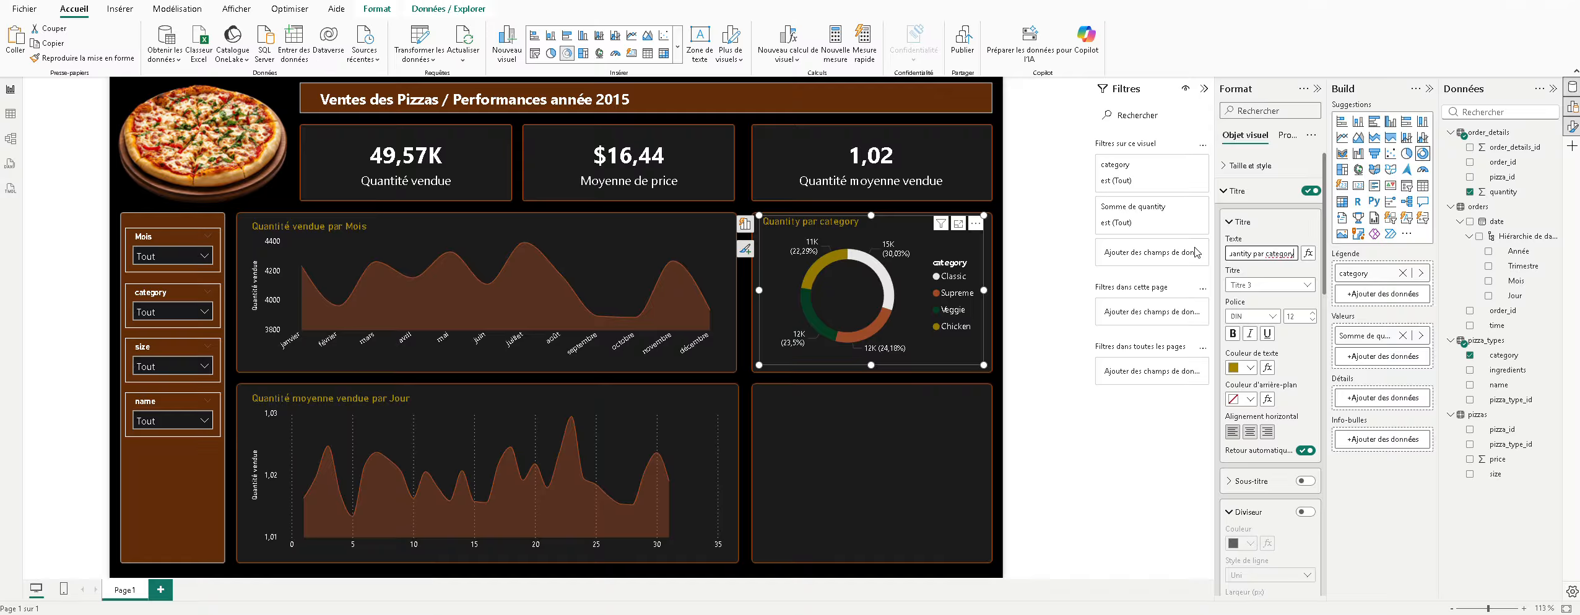
key(BackSpace)
key(BackSpace)
key(BackSpace)
key(BackSpace)
text(égorie)
key(BackSpace)
text(é)
click(1279, 272)
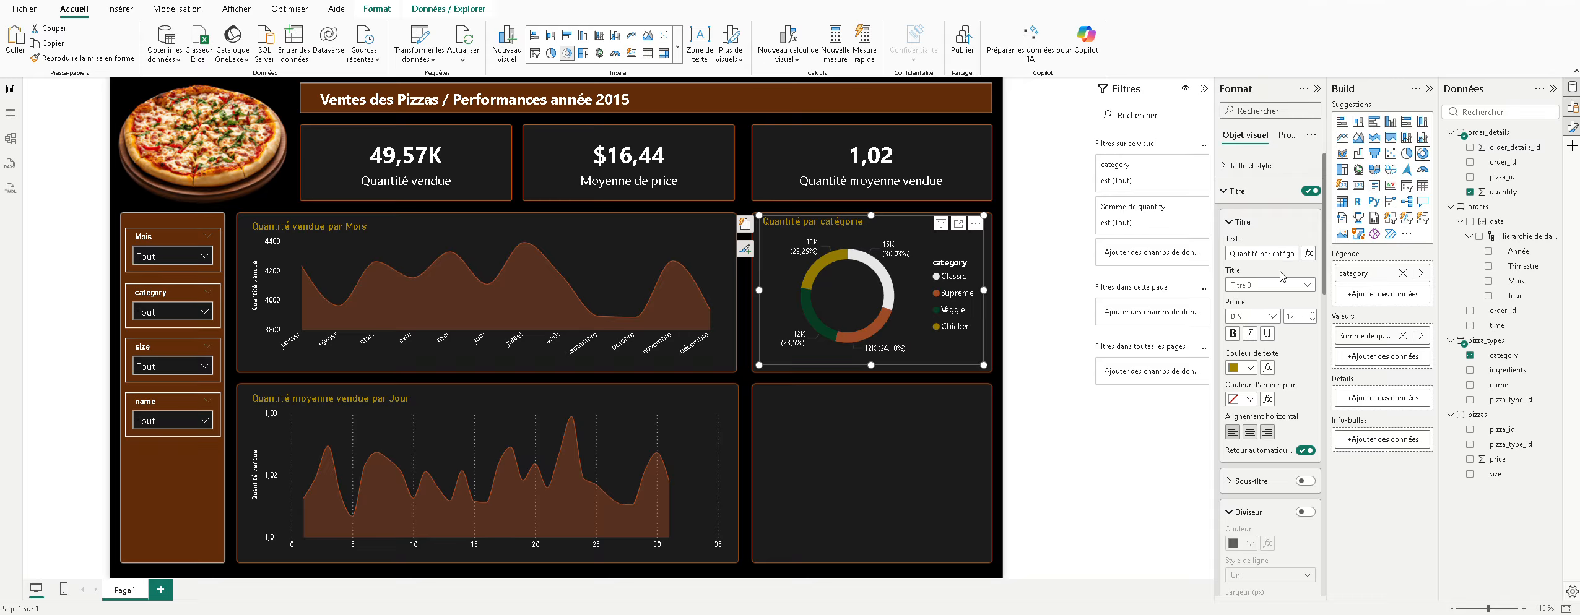
click(886, 451)
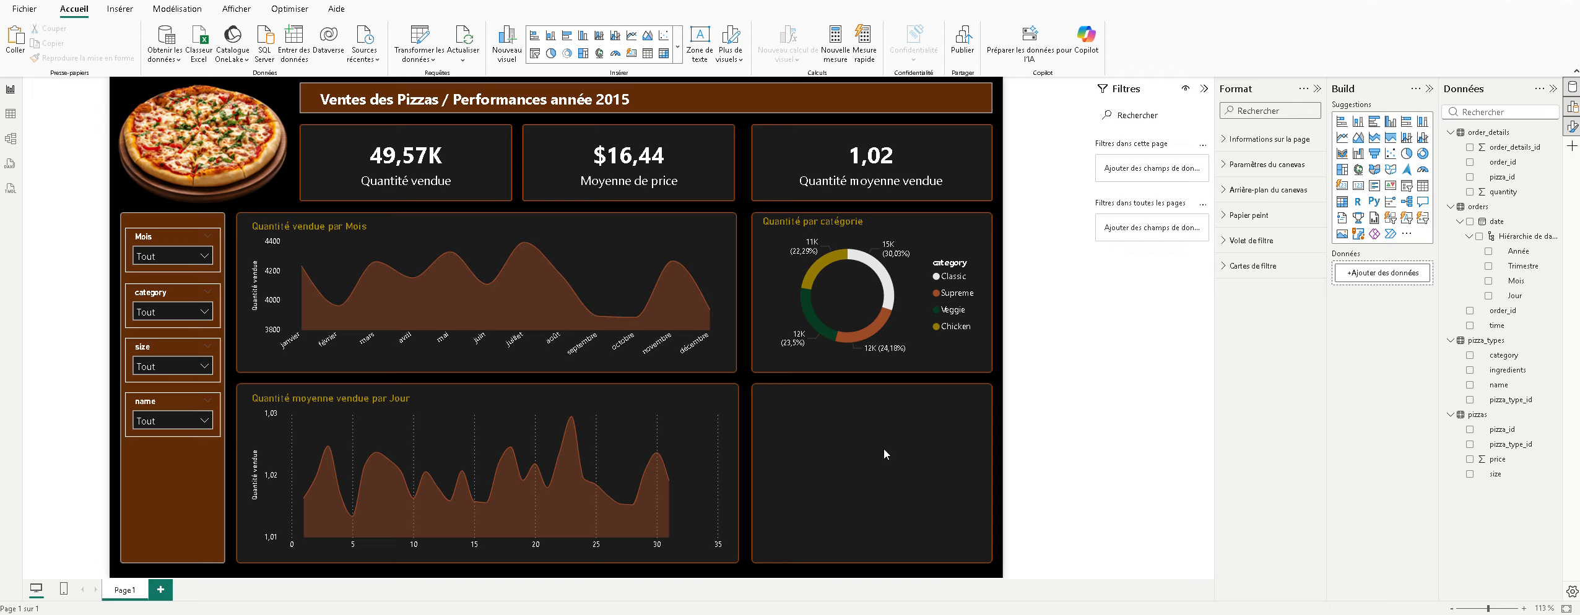
Step: Enlarge the category donut chart downward and on both sides so it fills its card
click(871, 368)
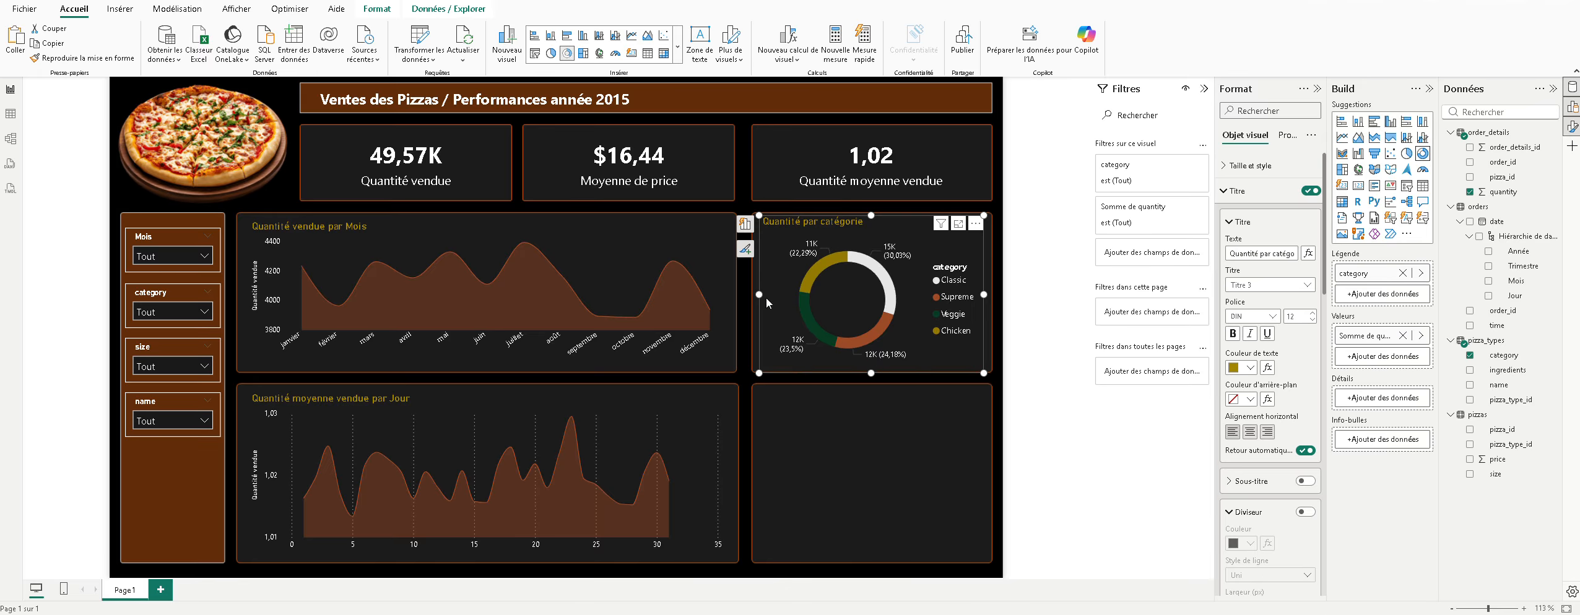
drag(759, 295, 756, 296)
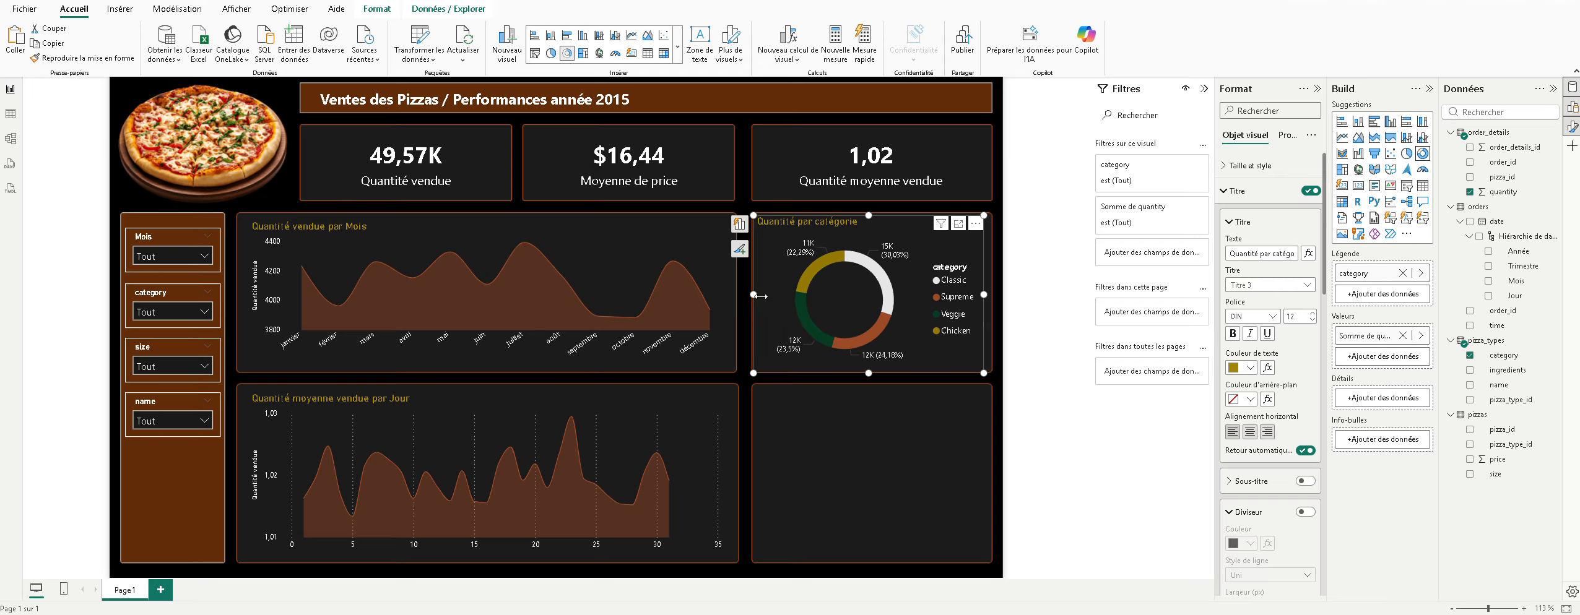
drag(984, 294, 991, 294)
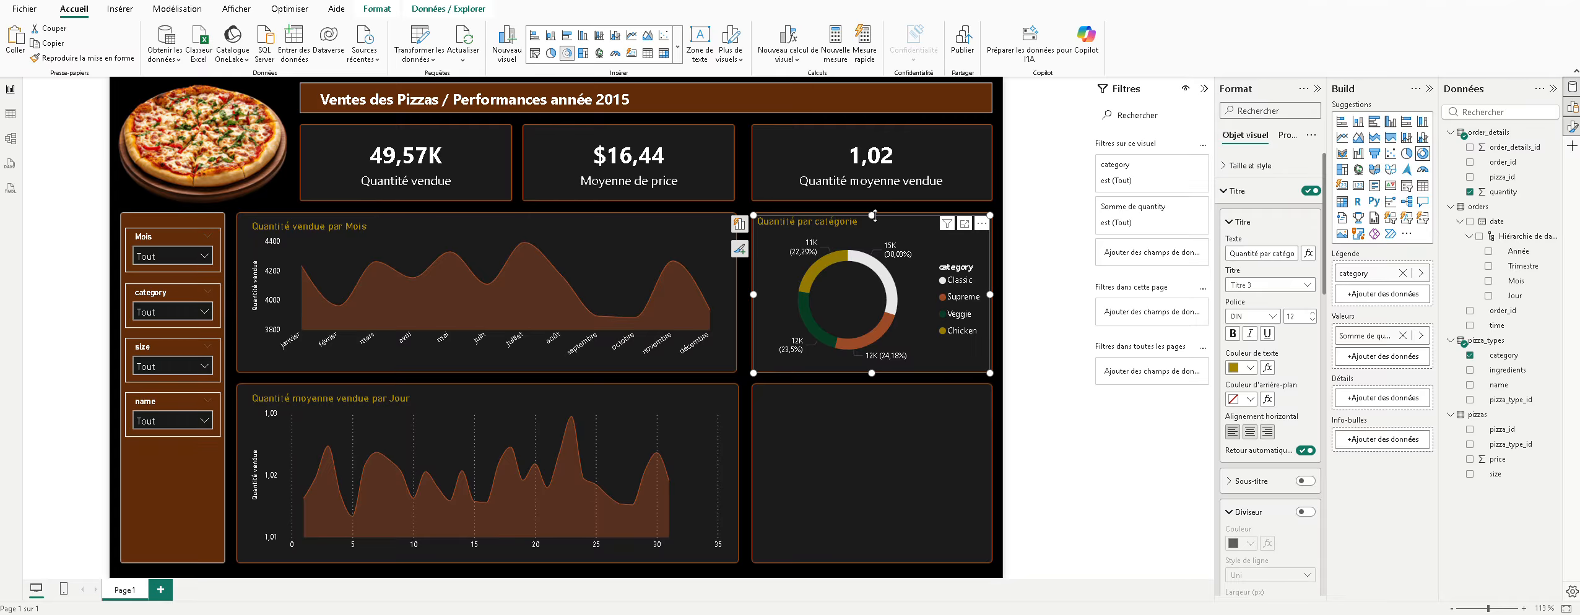
click(797, 468)
Step: Duplicate the category donut chart into the empty card below it and replace the copy's legend field with size
click(785, 315)
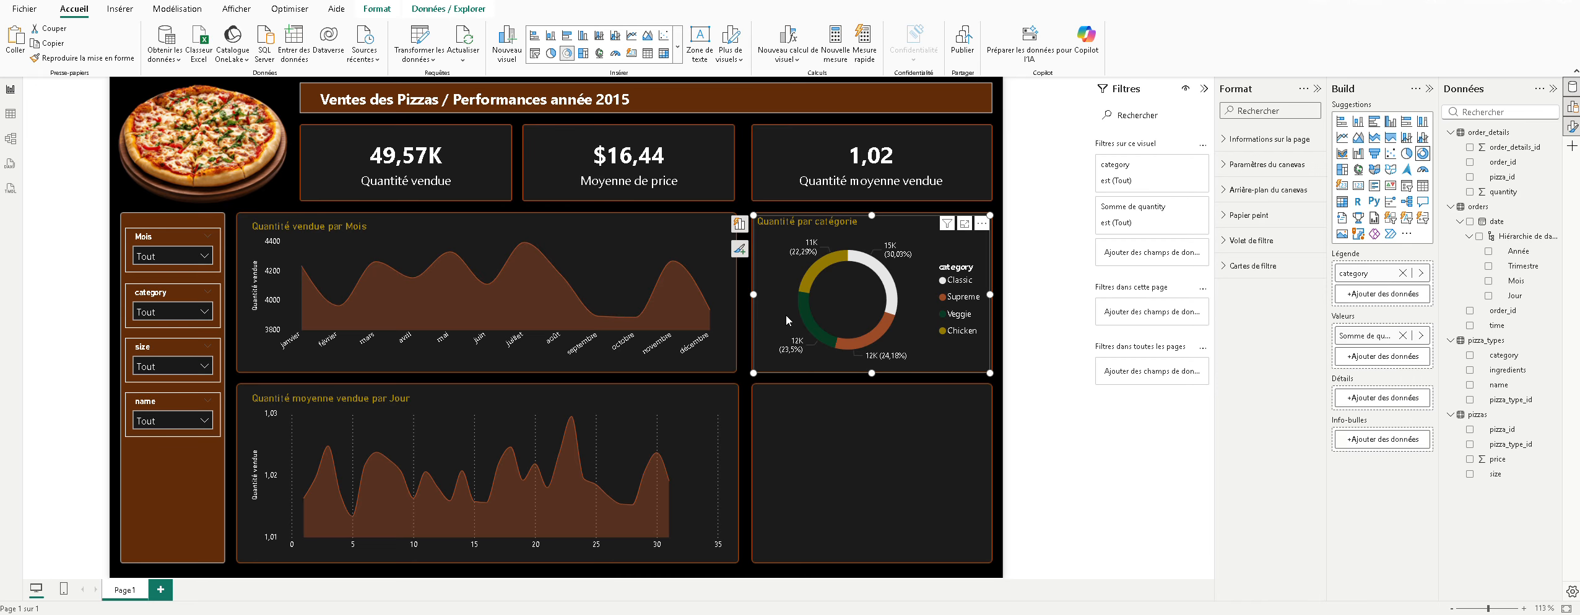
key(ctrl+c)
key(ctrl+v)
drag(850, 319, 852, 485)
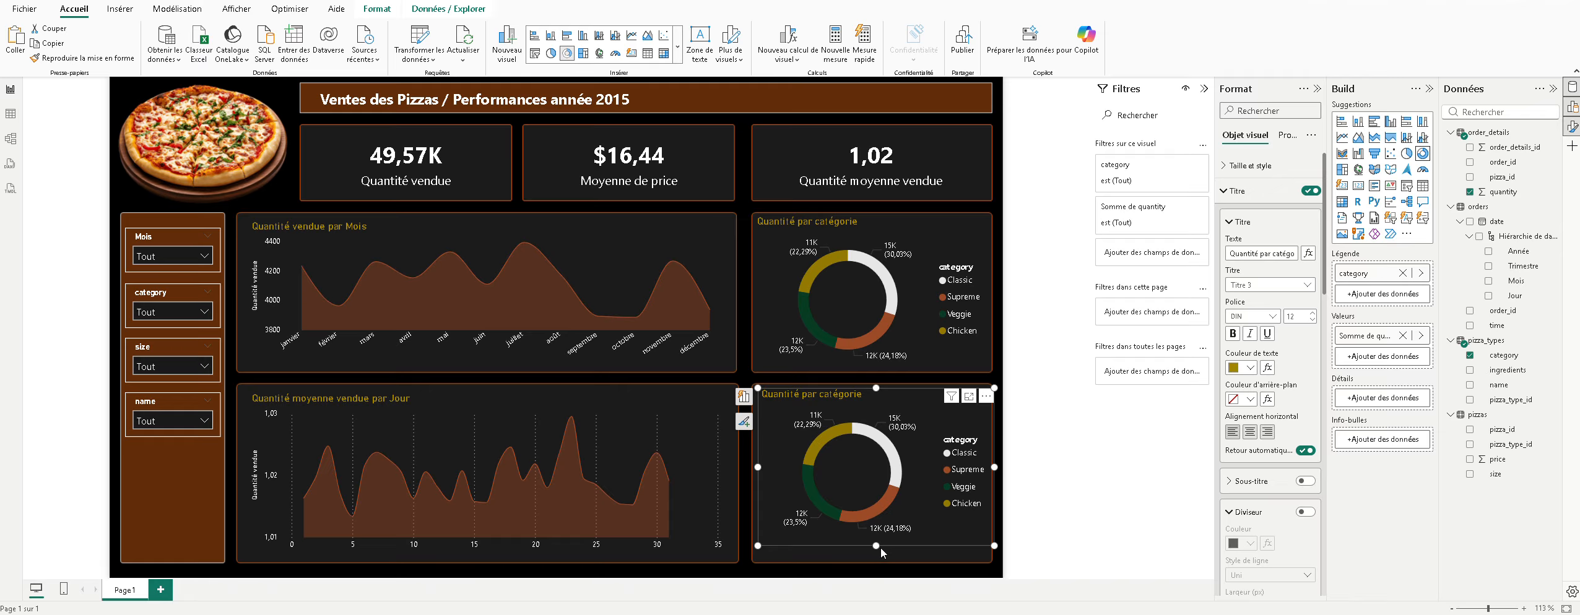
drag(880, 546, 907, 529)
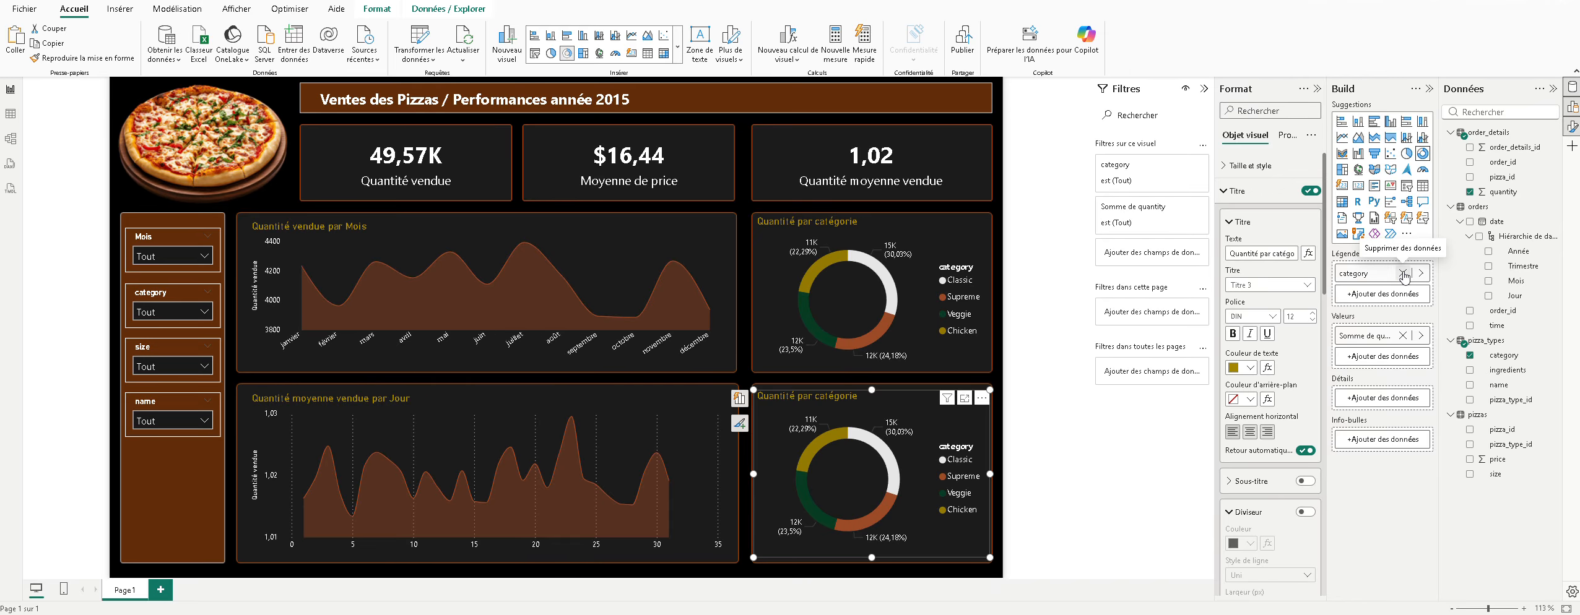
click(1404, 273)
drag(1496, 475, 1392, 273)
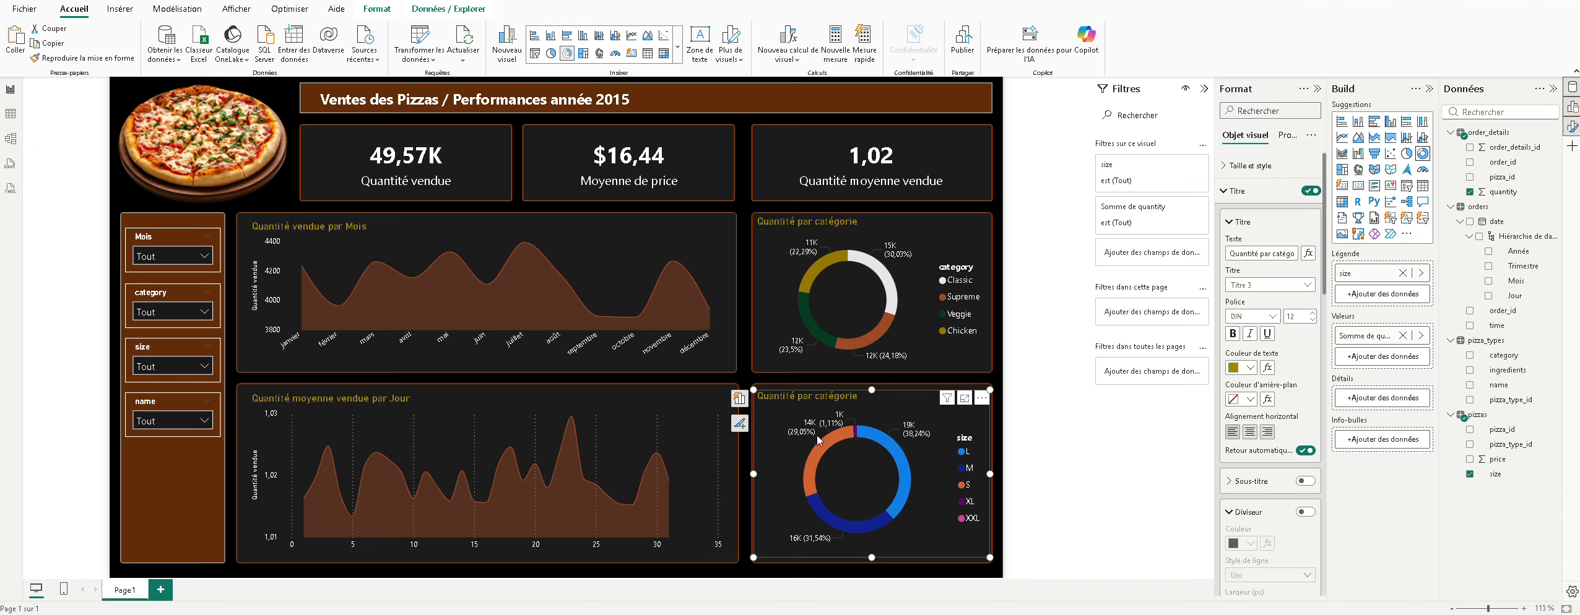
Step: Try cross-filtering the report by the size donut chart's S slice, and clear the selection
click(816, 455)
click(816, 455)
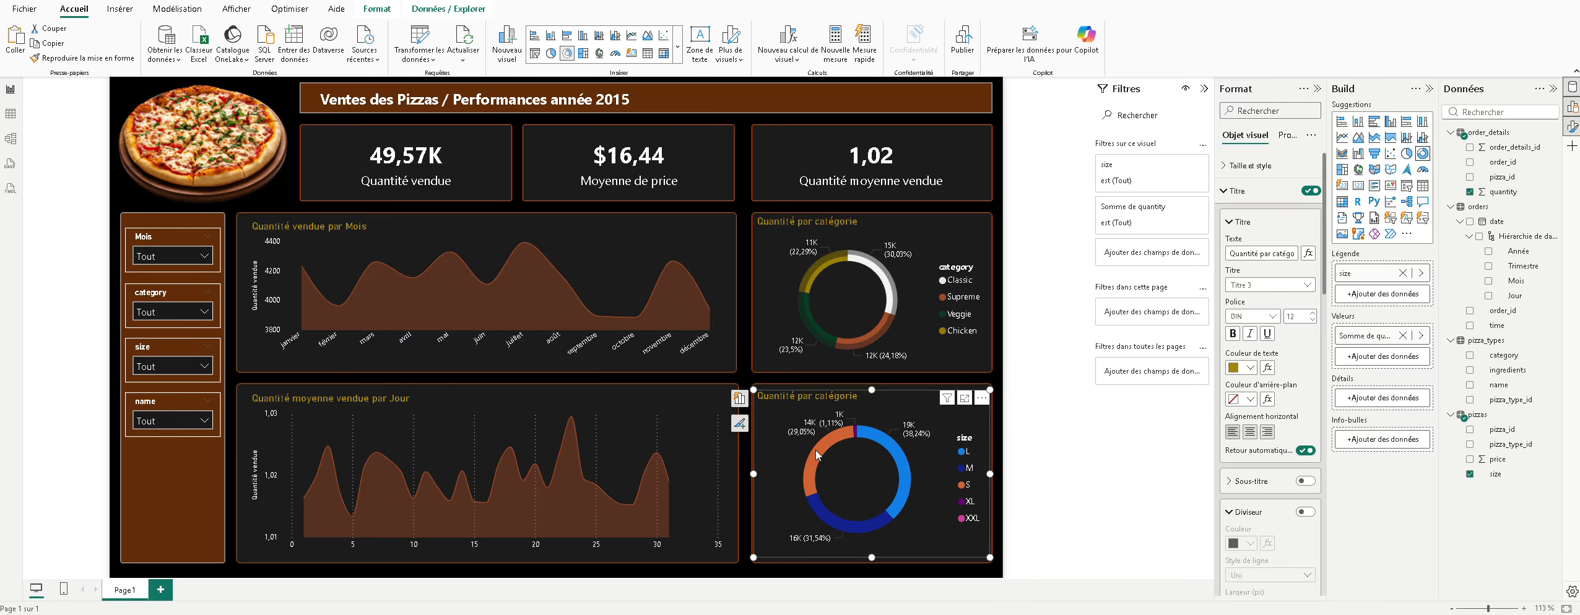
click(816, 455)
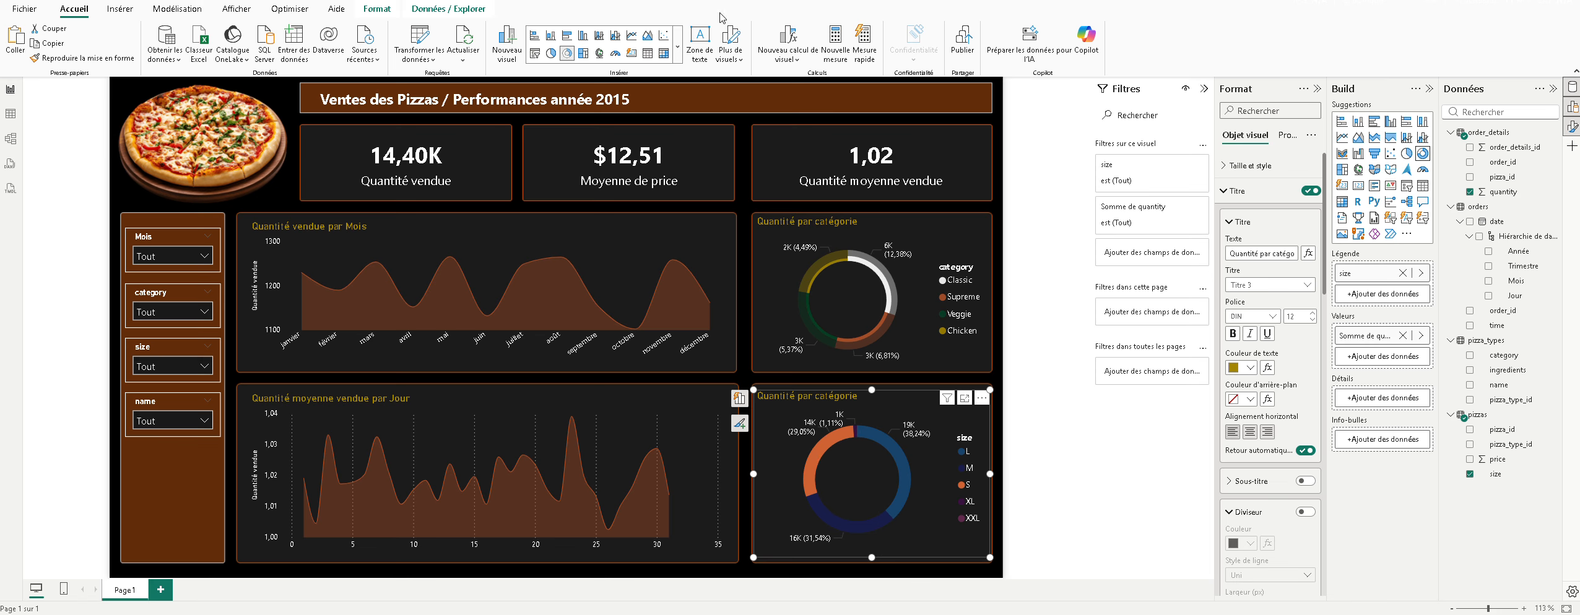
click(830, 451)
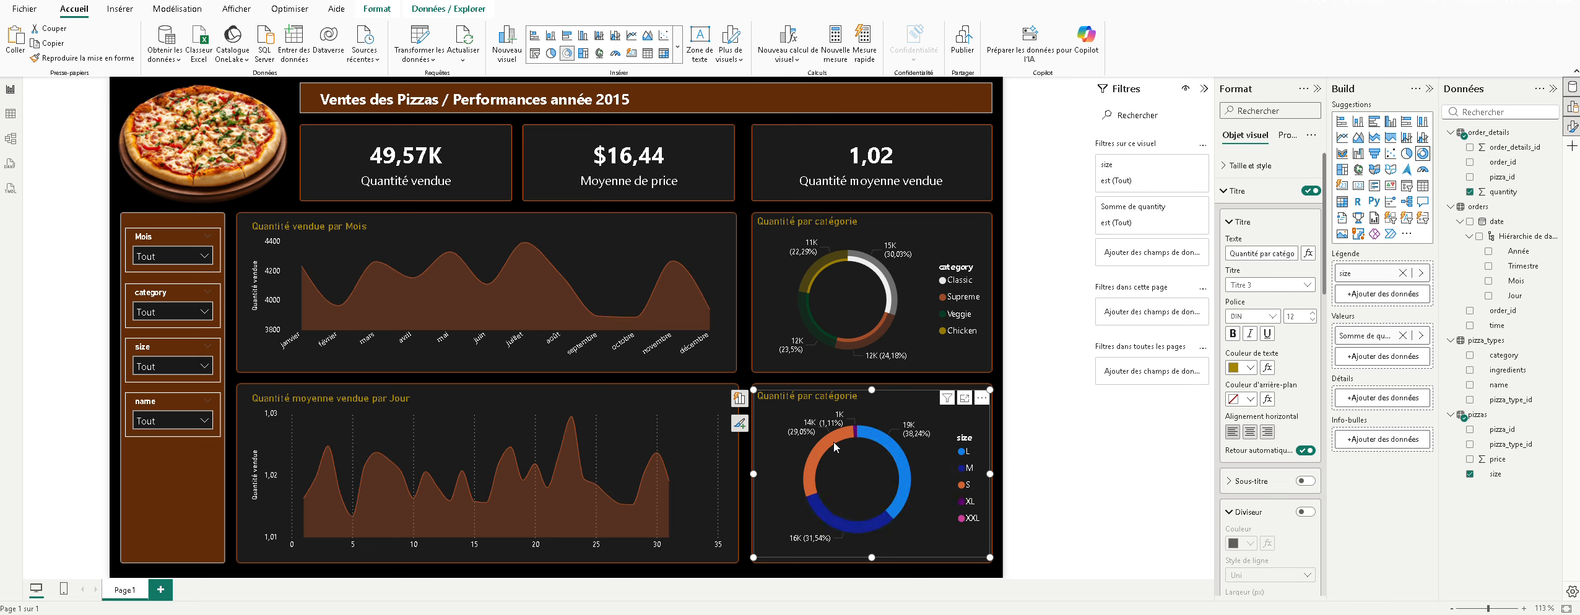
Step: Try to copy the category donut chart's formatting onto the size donut chart
click(918, 328)
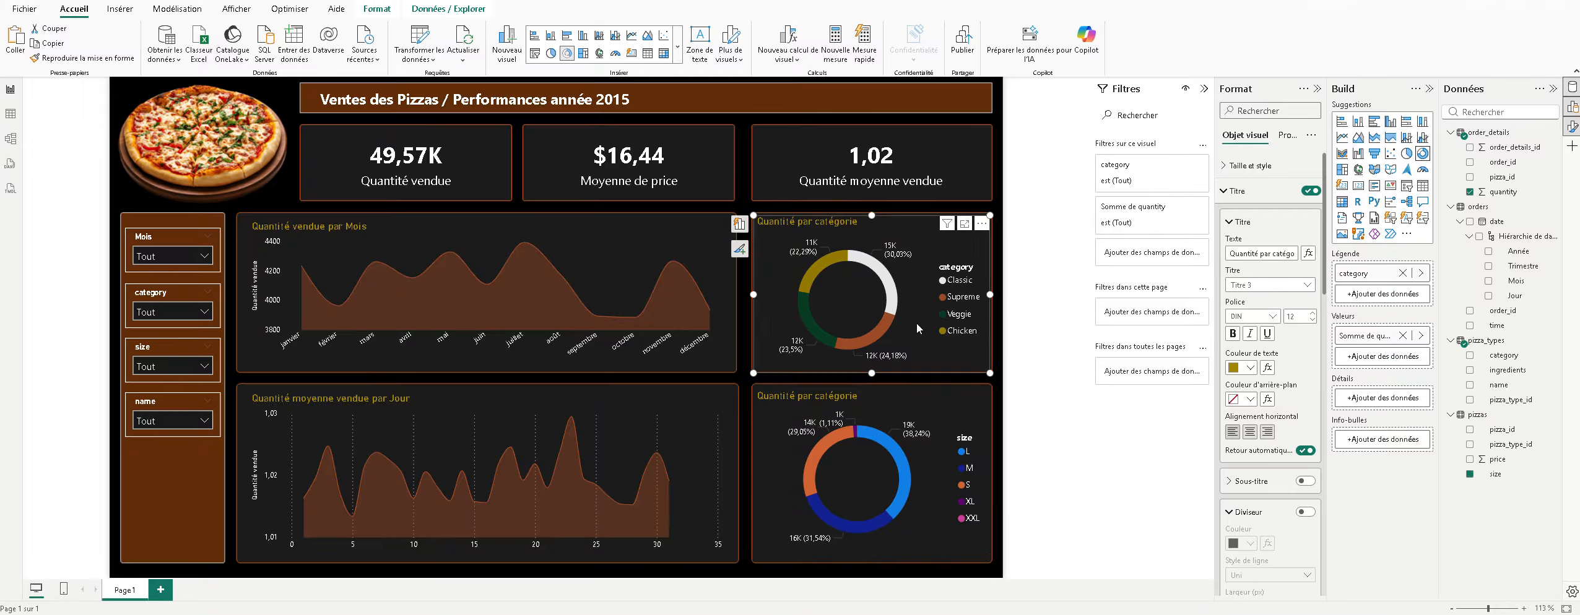
click(61, 57)
click(887, 419)
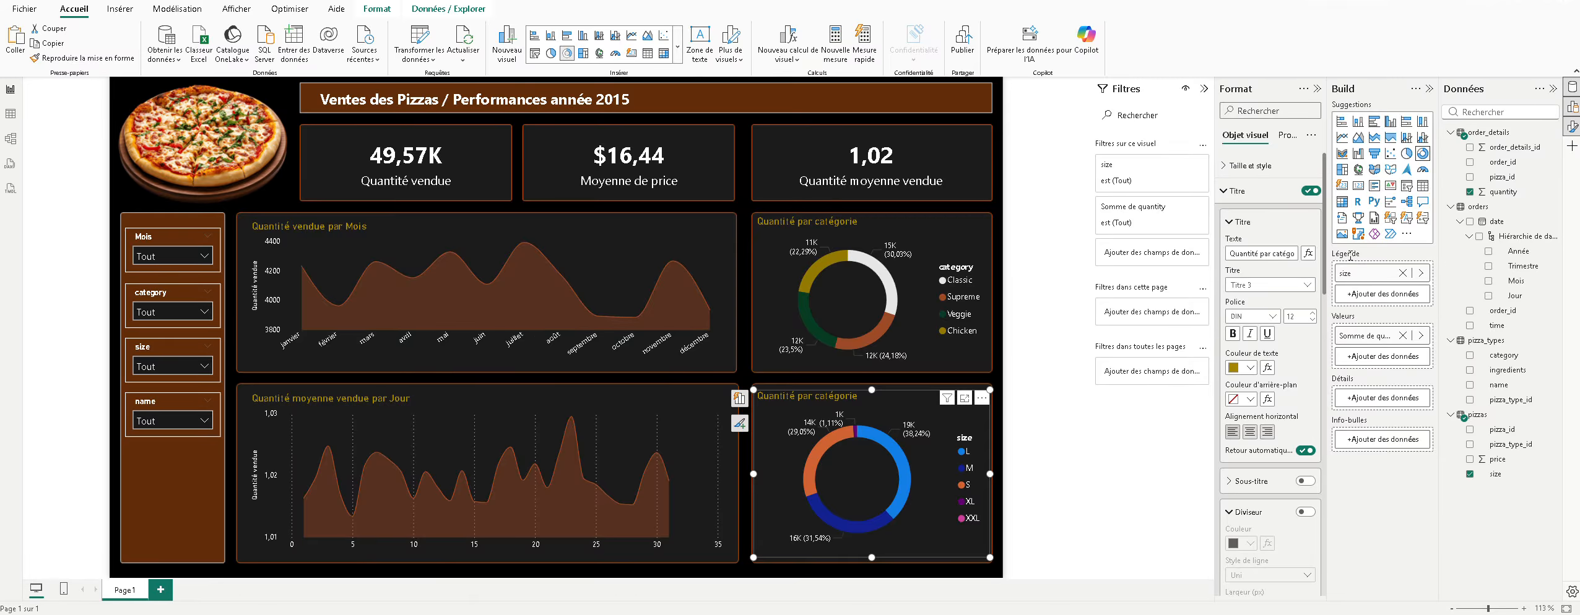
Step: Look through the size donut chart's legend and slice formatting groups, collapsing their open sections
click(1258, 190)
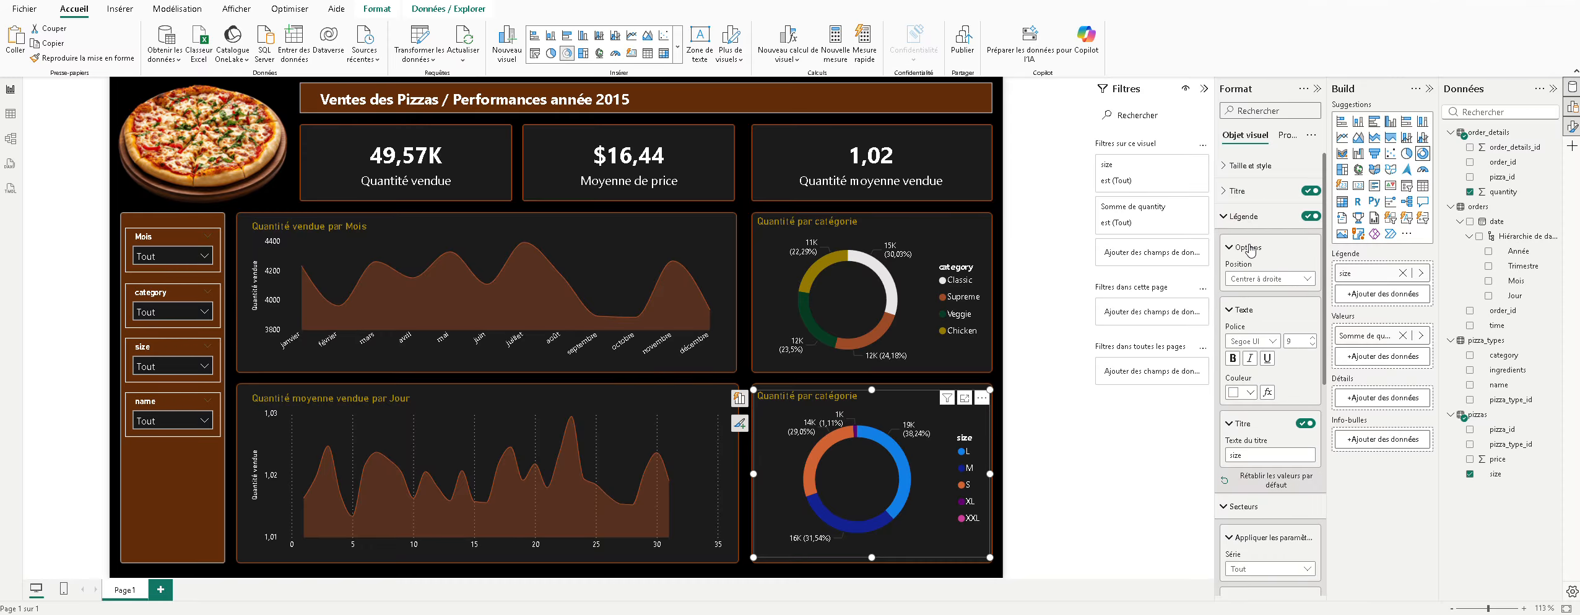
click(1248, 248)
click(1244, 278)
click(1245, 309)
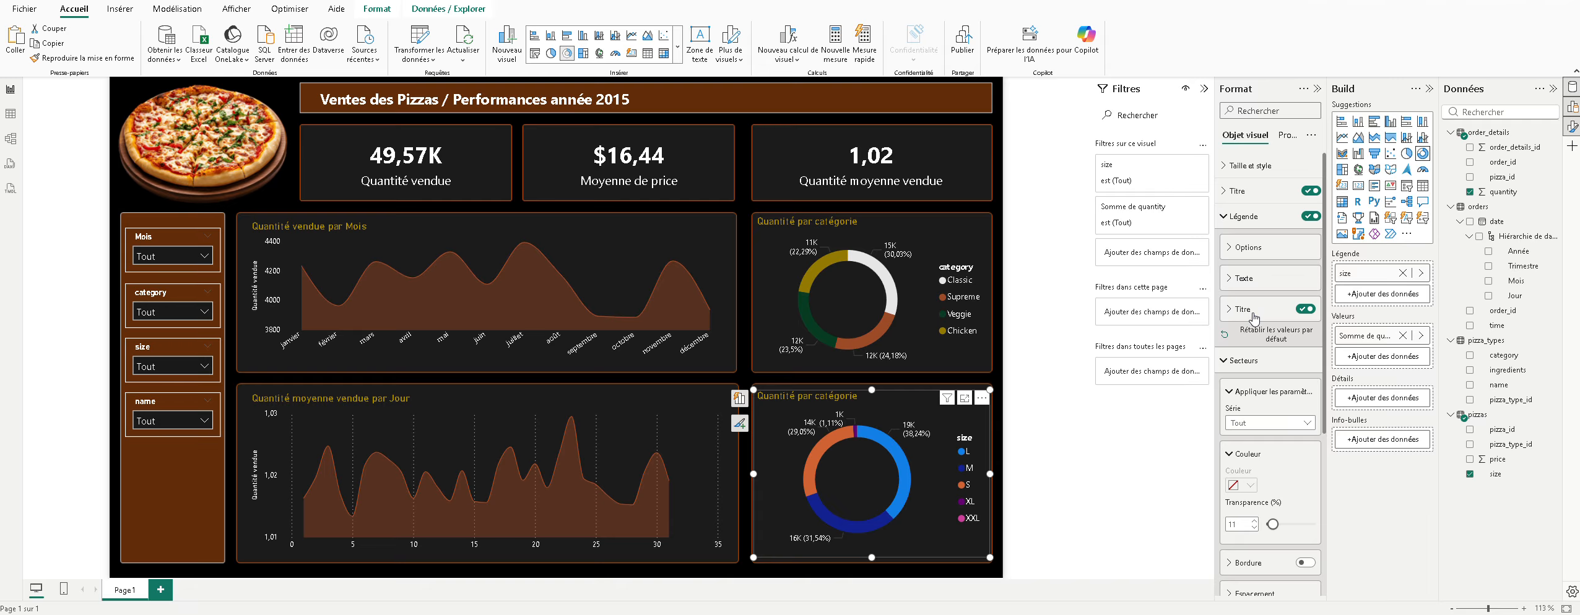
click(1248, 391)
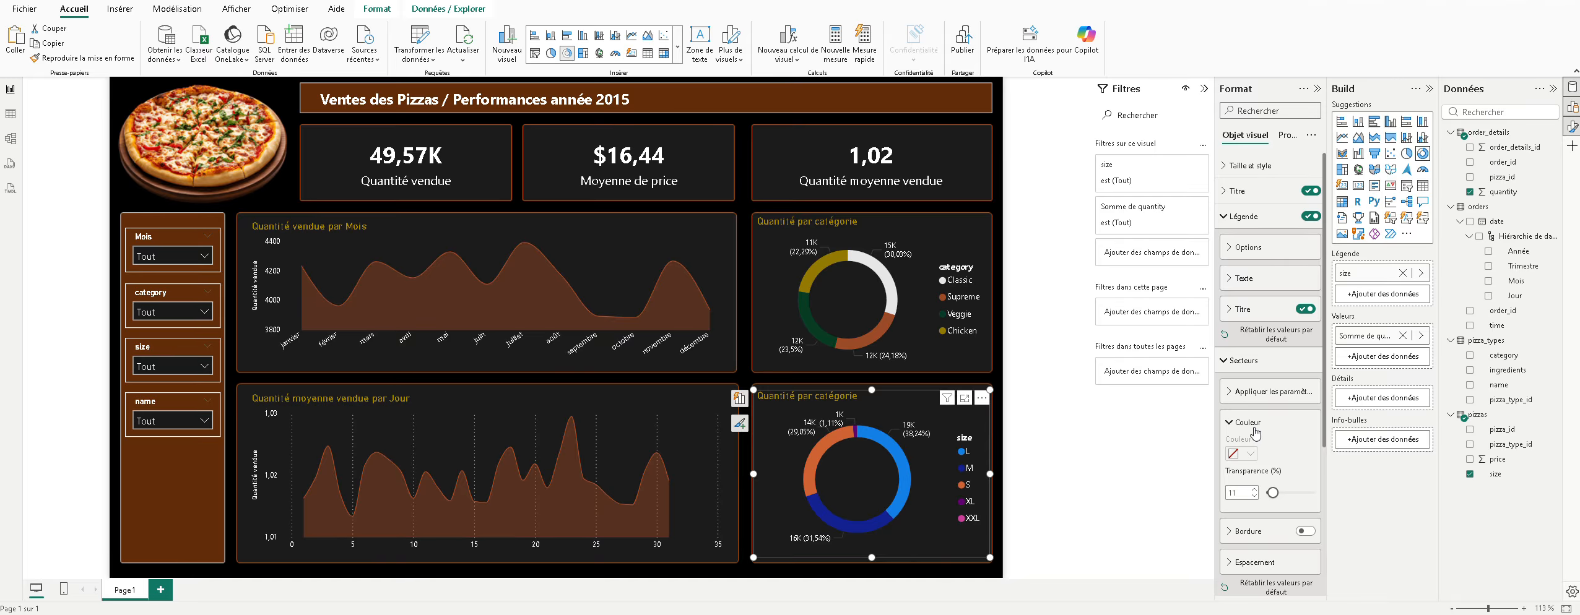
click(1253, 426)
scroll(1240, 492, down, 1)
scroll(1241, 496, up, 1)
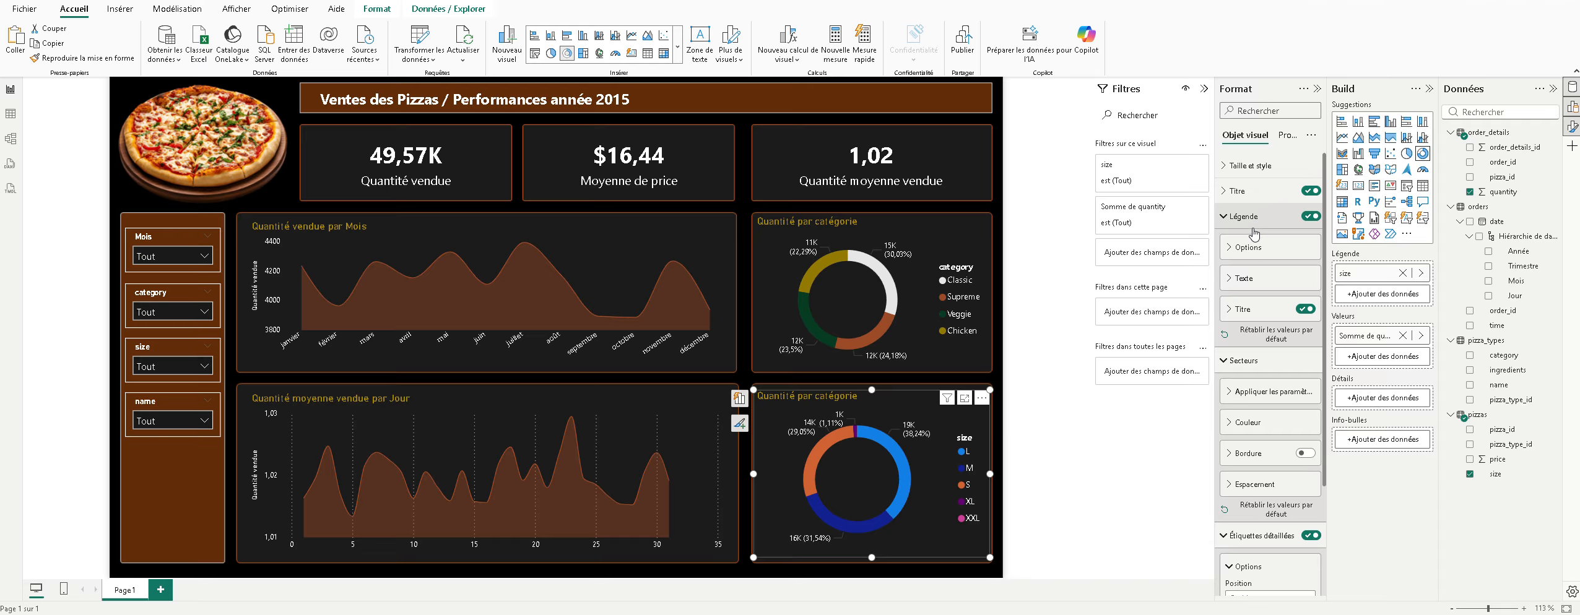
Step: Change the size donut chart's title to "Quantité par size"
click(1264, 201)
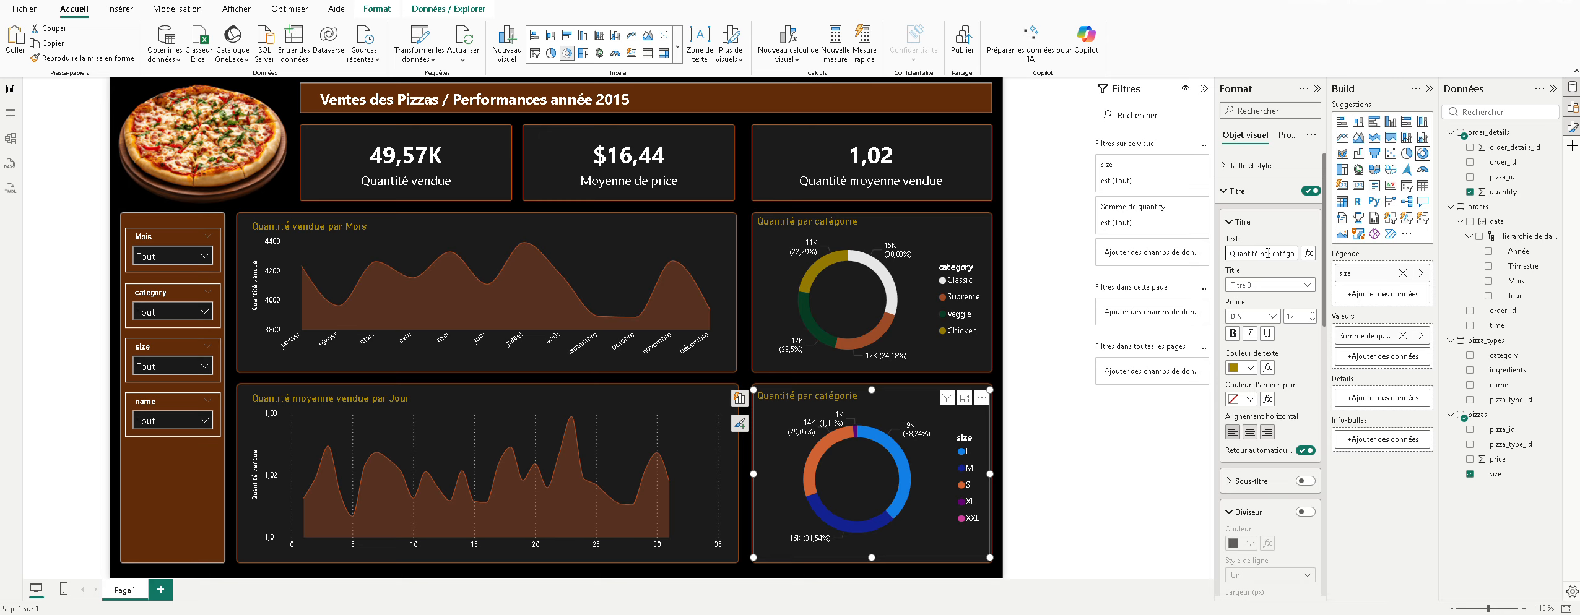
double_click(1276, 253)
key(BackSpace)
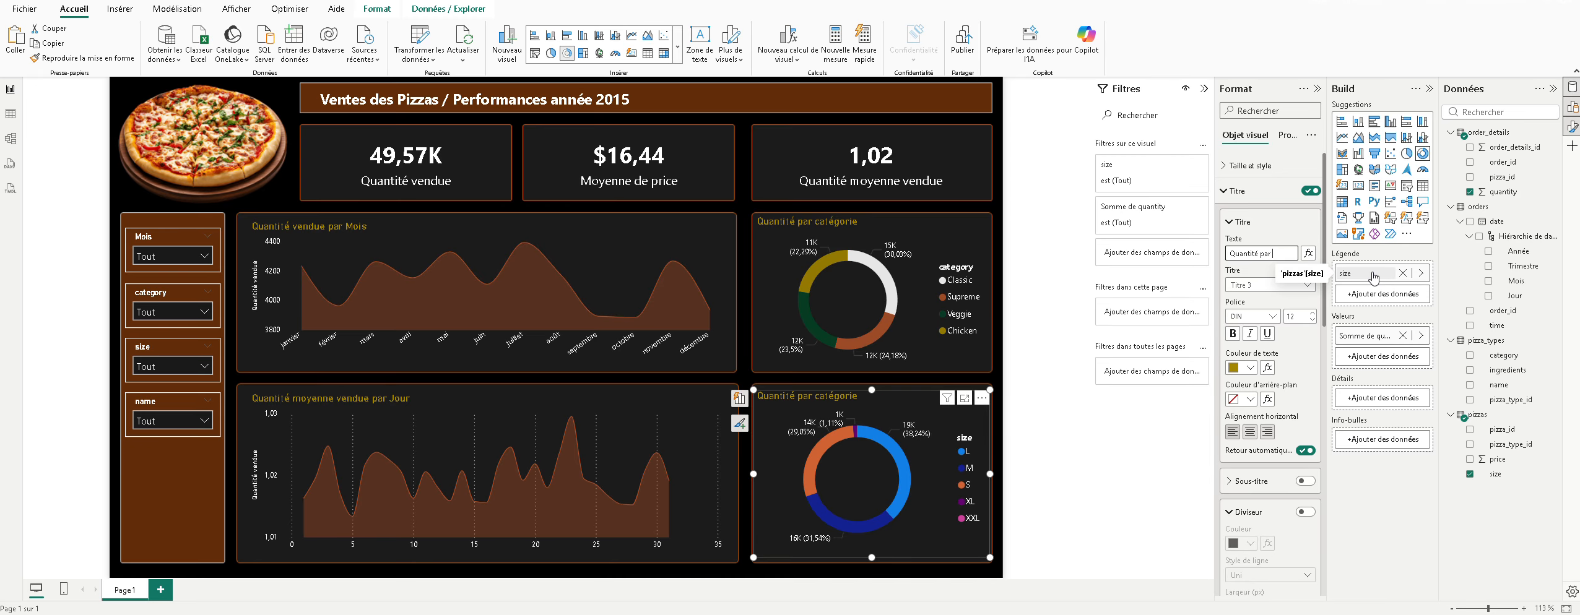
text(si)
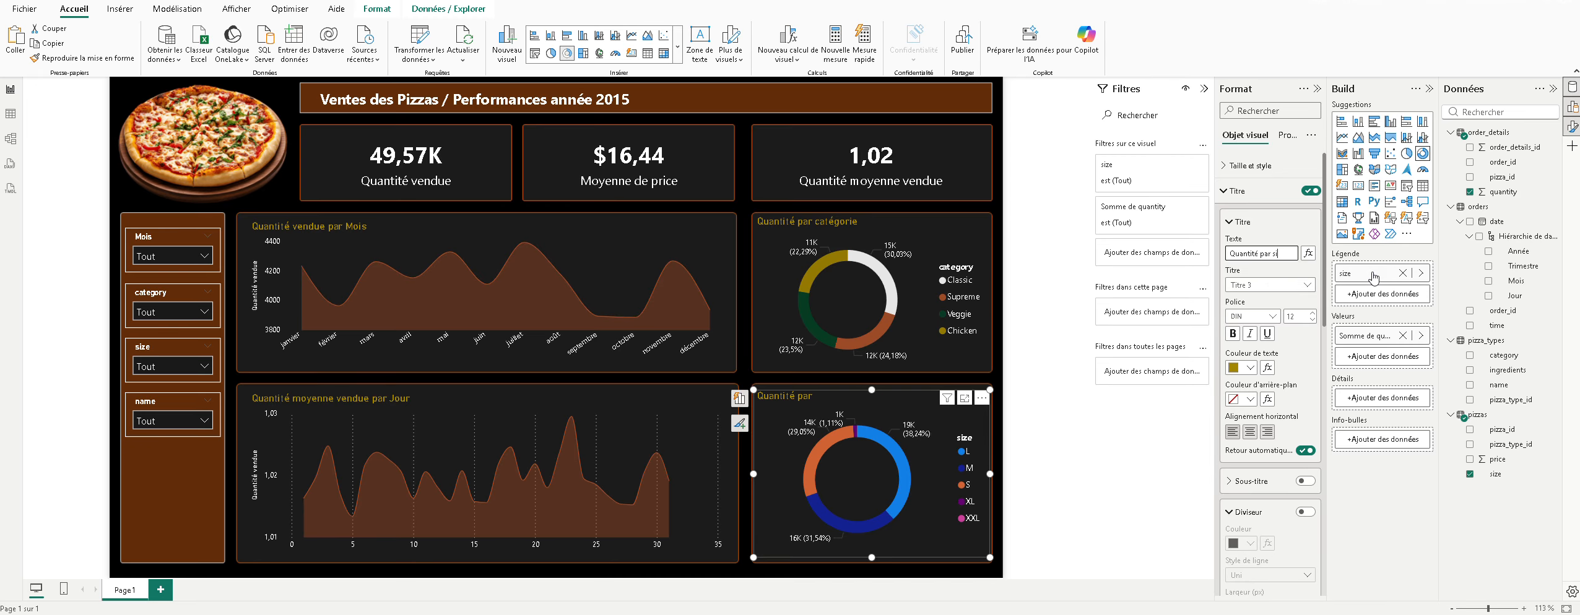
text(ze)
Step: Set the size donut chart's L slice color to white
scroll(1261, 498, down, 4)
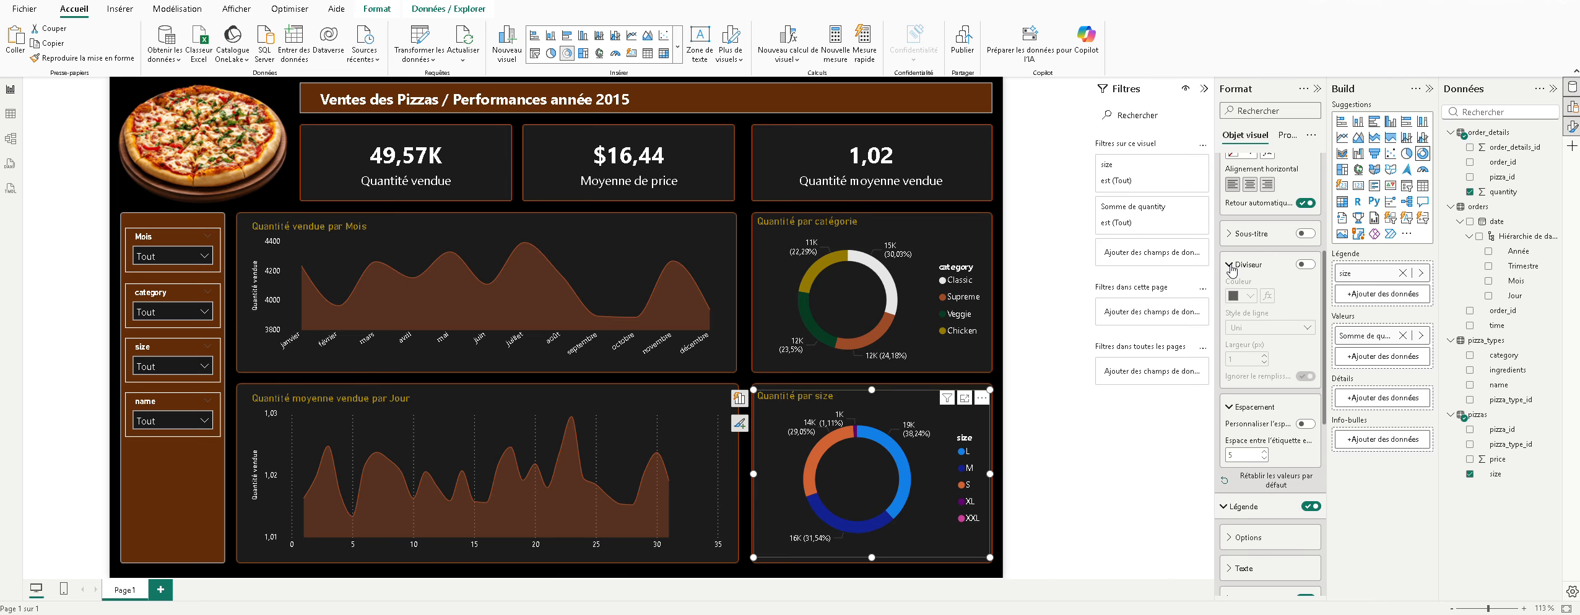
click(1231, 266)
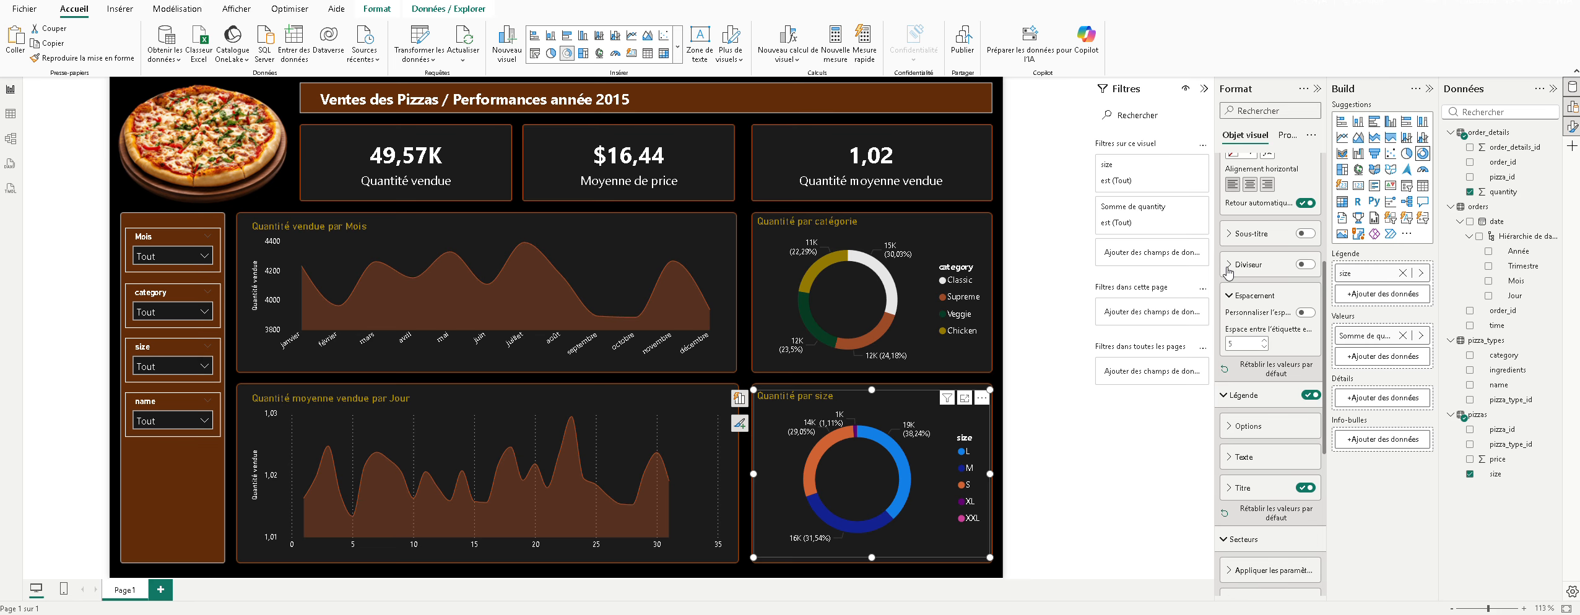
click(1230, 298)
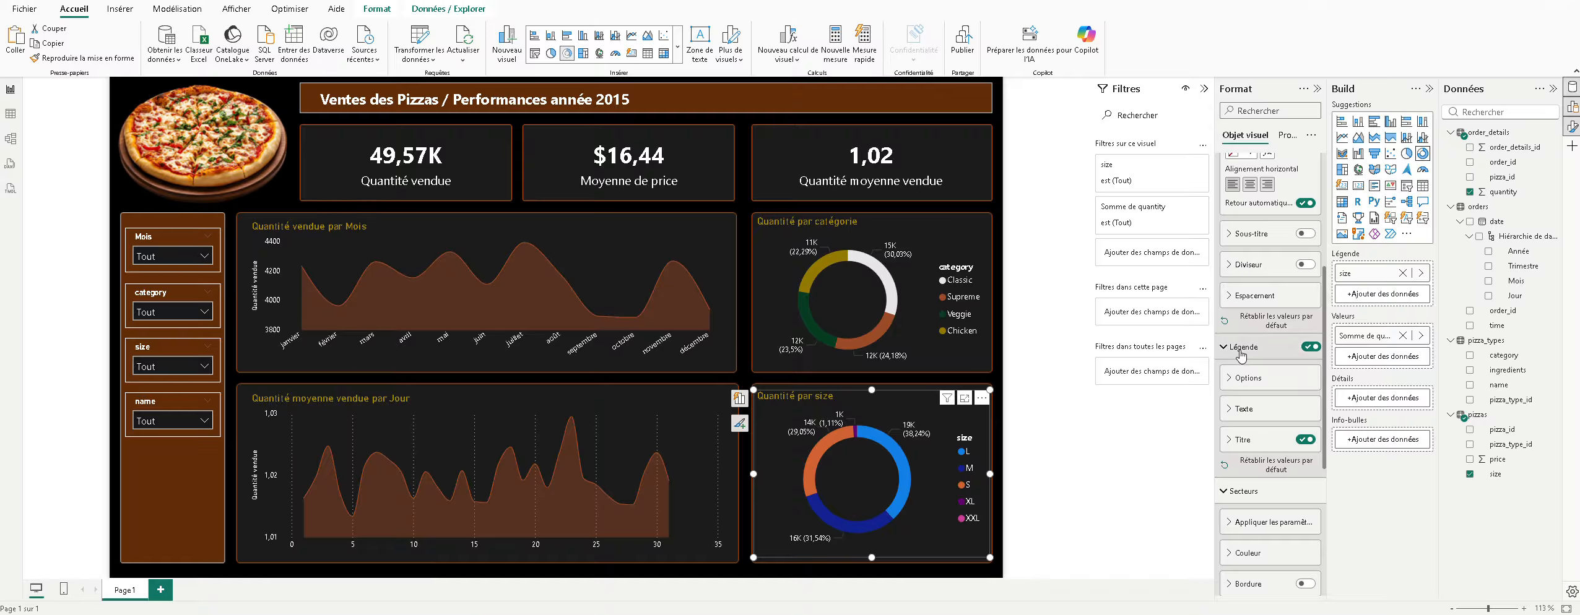
scroll(1240, 354, down, 1)
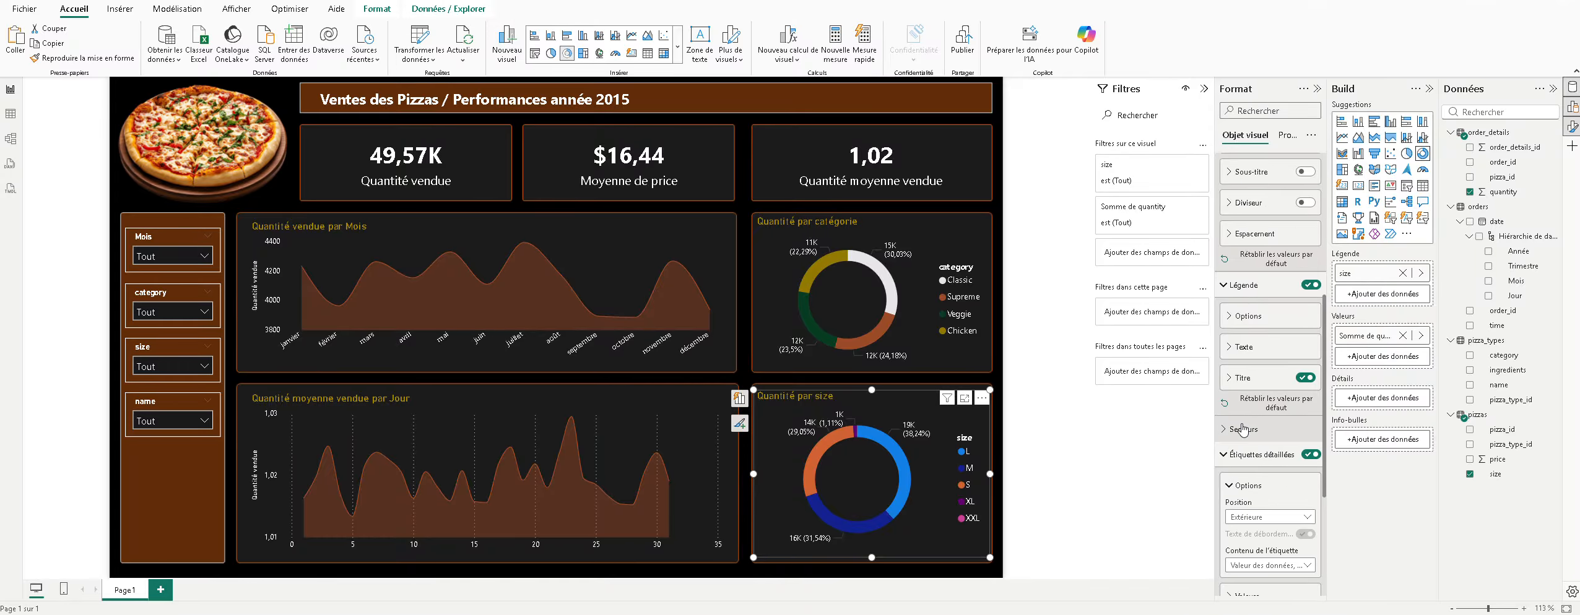
click(1245, 460)
scroll(1246, 463, down, 1)
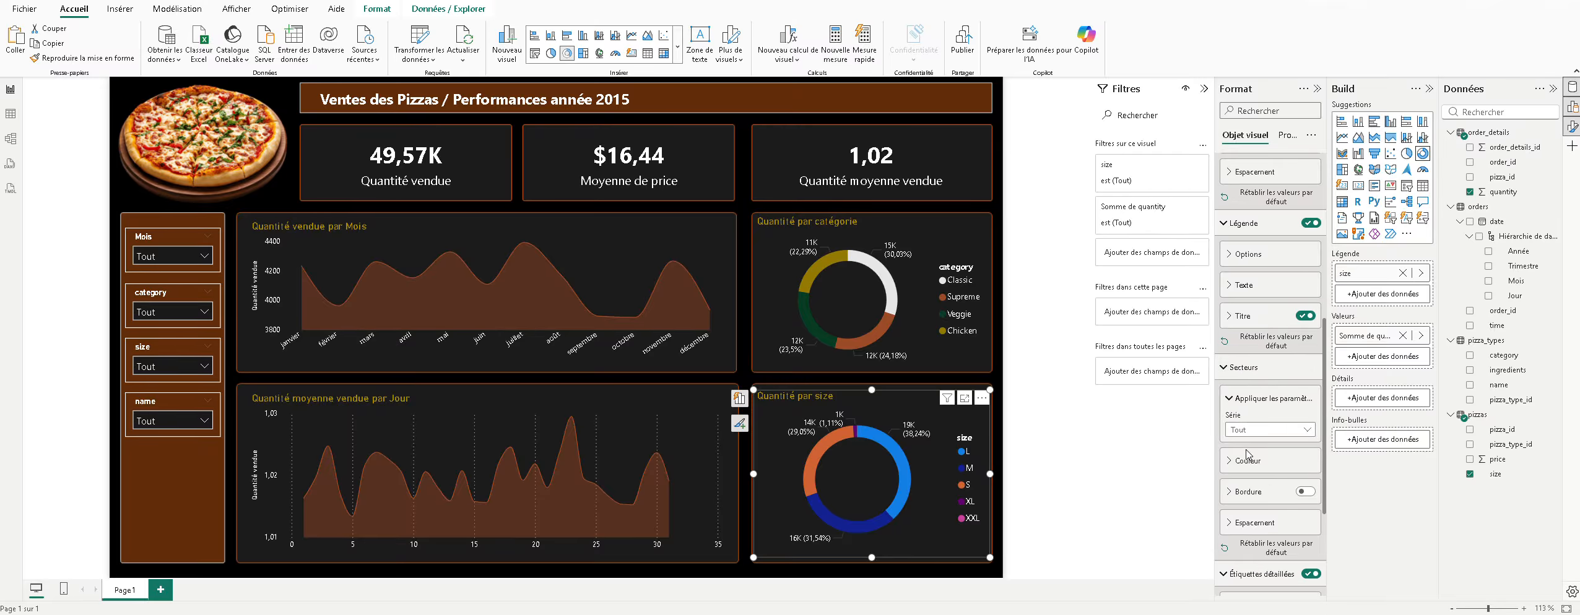
click(1265, 436)
click(1266, 461)
scroll(1276, 452, down, 1)
click(1263, 400)
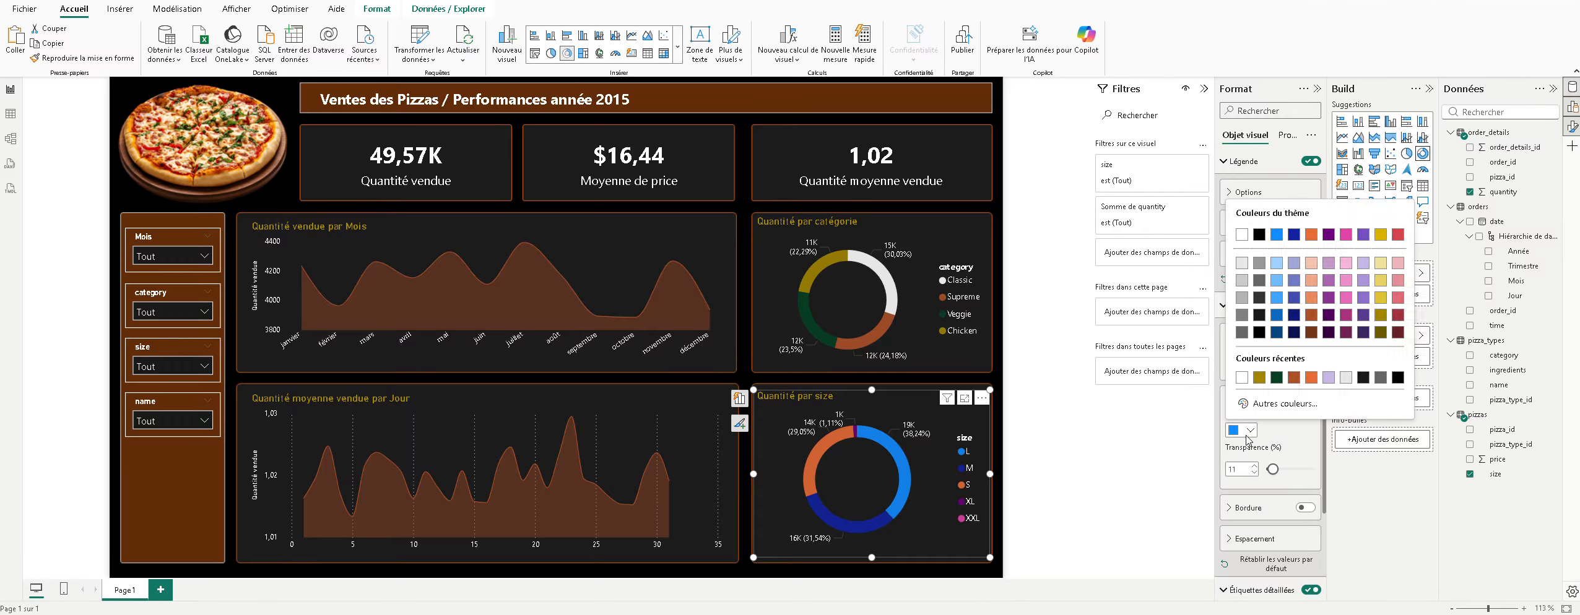
click(1248, 433)
click(1246, 378)
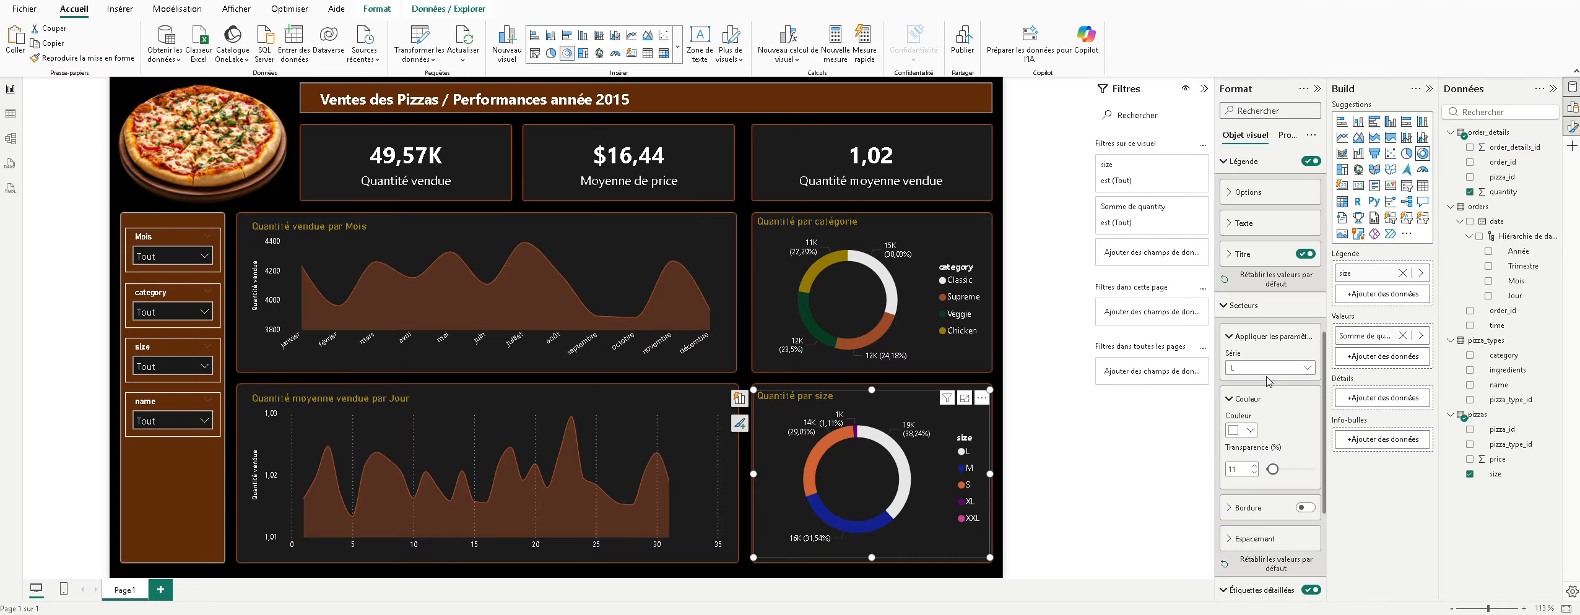
Step: Set the size donut chart's M slice to the recently used rust-brown color
click(1274, 372)
click(1265, 412)
click(1251, 431)
click(1294, 378)
Step: Set the size donut chart's S slice to the darkest pink theme shade, a deep plum
click(1291, 371)
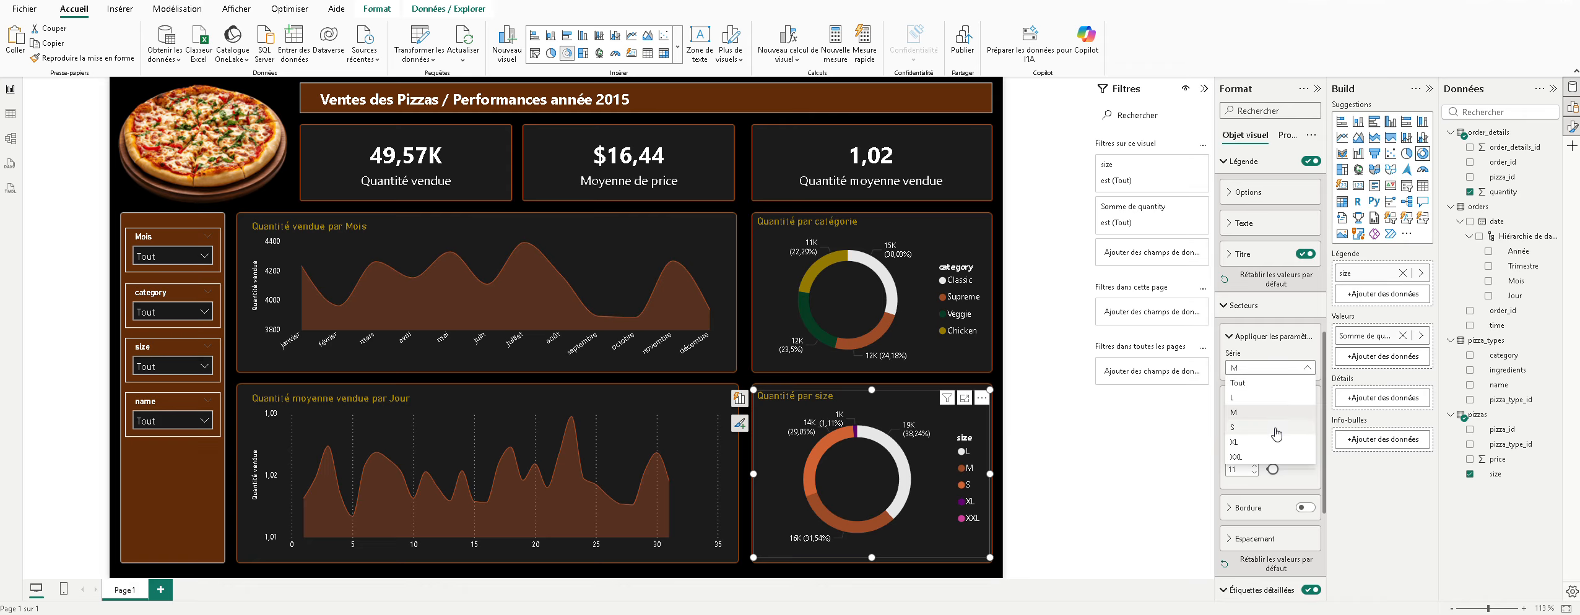
click(1277, 429)
click(1250, 430)
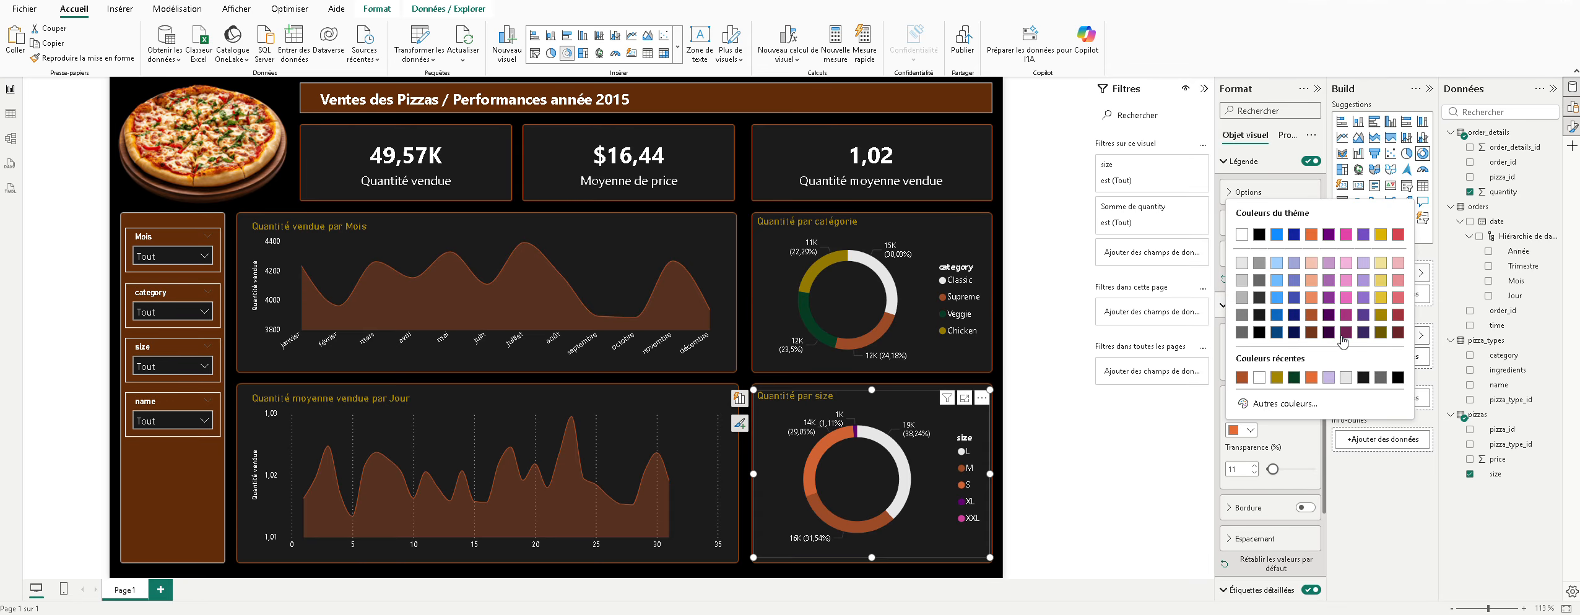
click(1342, 341)
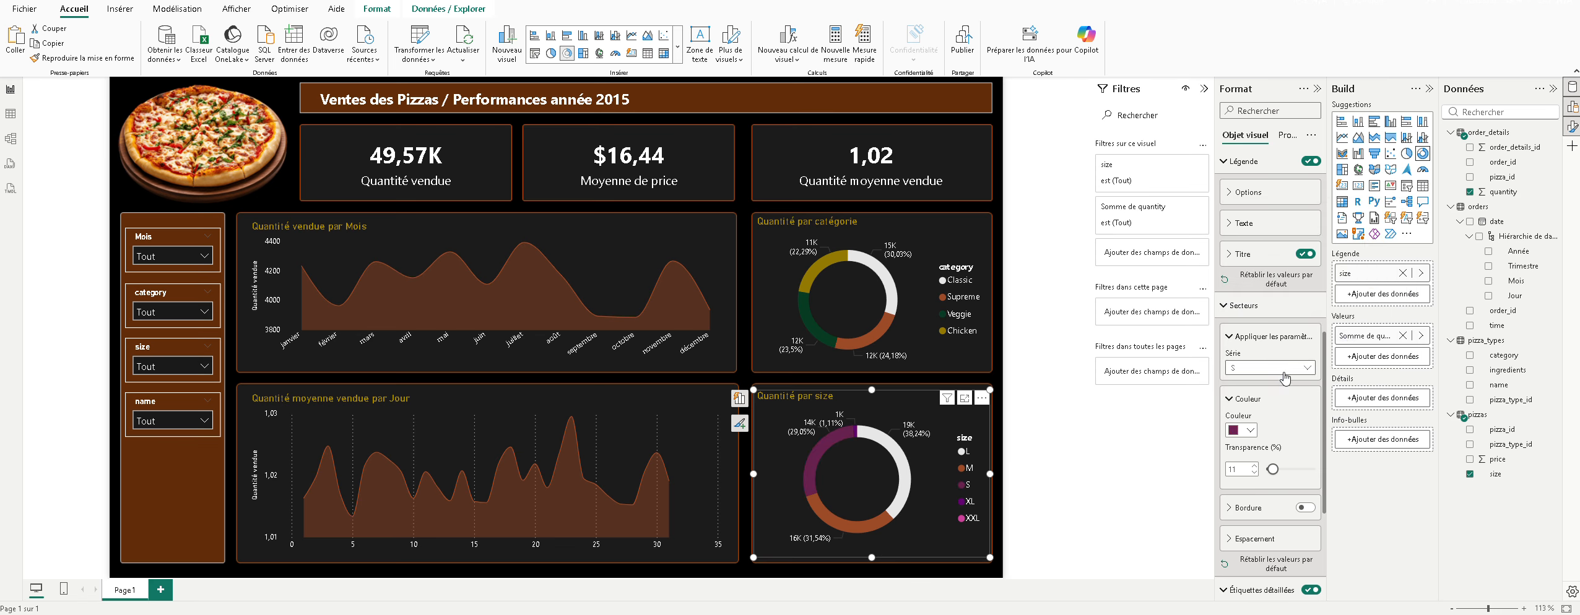
Step: Set the size donut chart's XL slice to a golden-yellow theme shade
click(1285, 377)
click(1271, 441)
click(1251, 430)
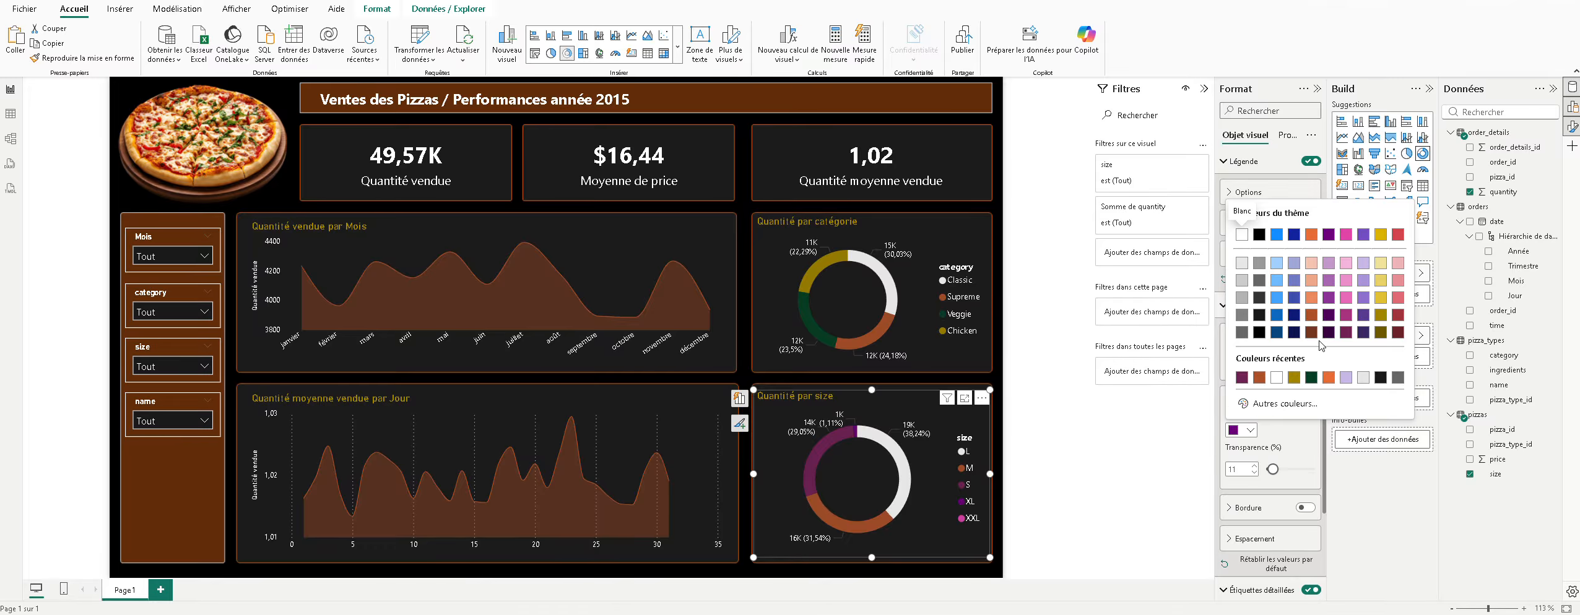
click(1380, 299)
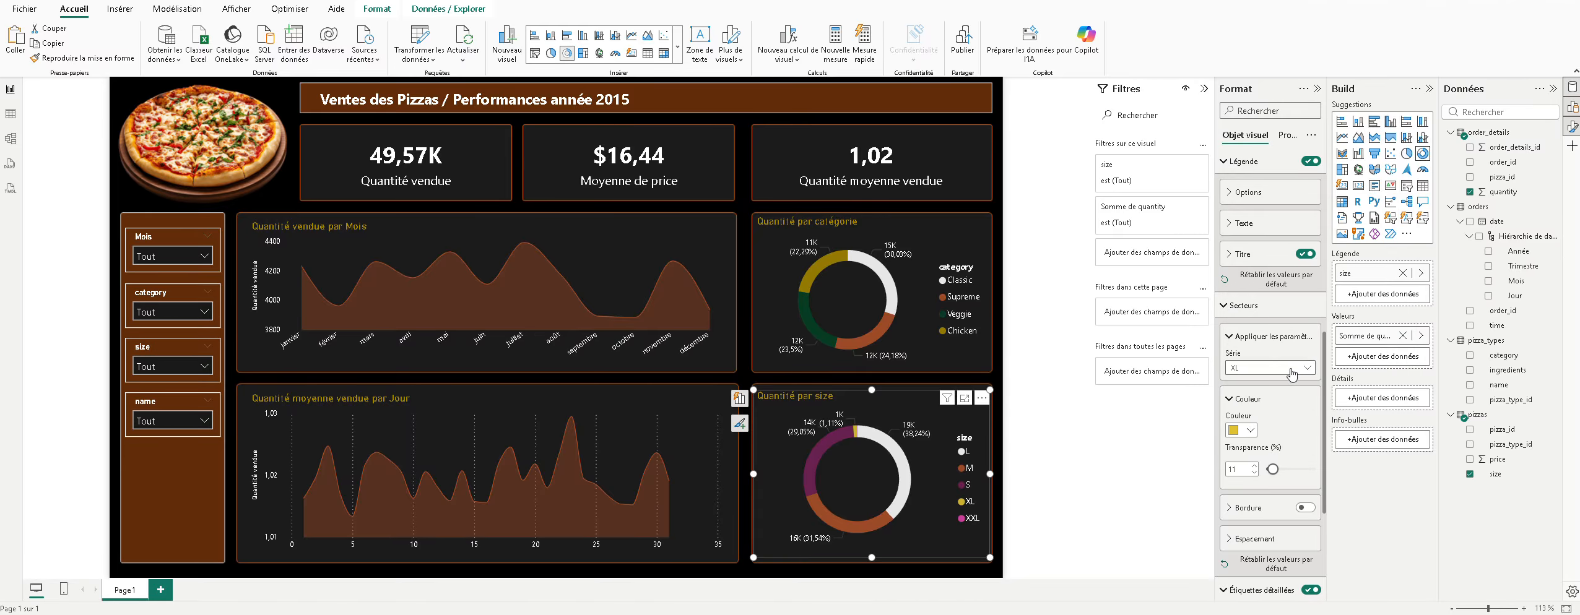
Step: Set the size donut chart's XXL slice to the red theme color and deselect the chart
click(1275, 368)
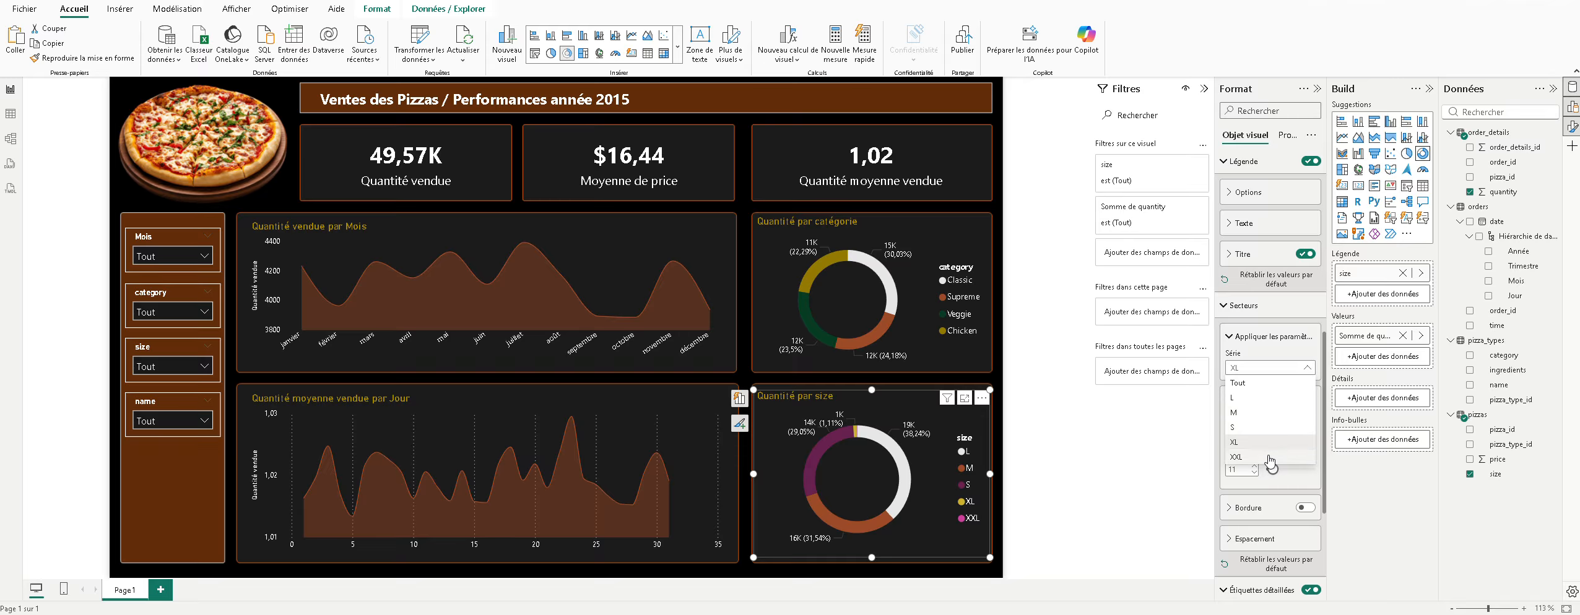
click(1271, 457)
click(1241, 430)
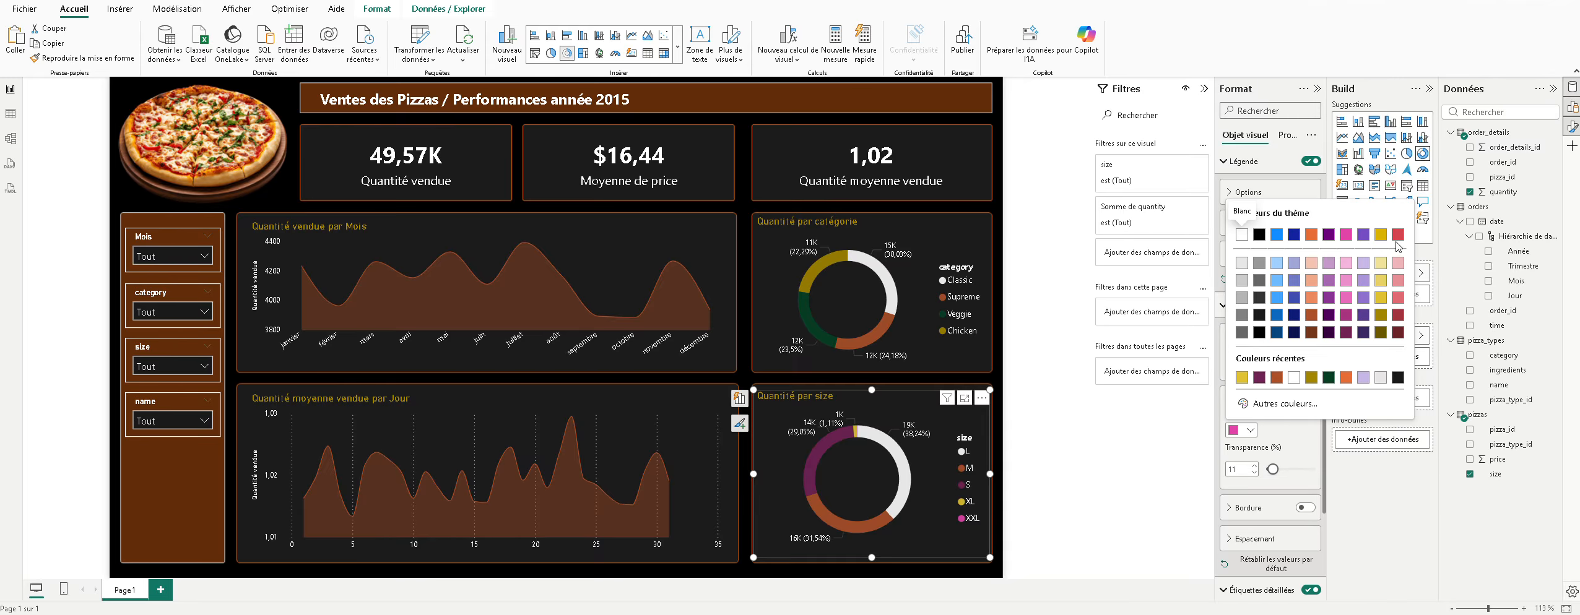
click(1397, 234)
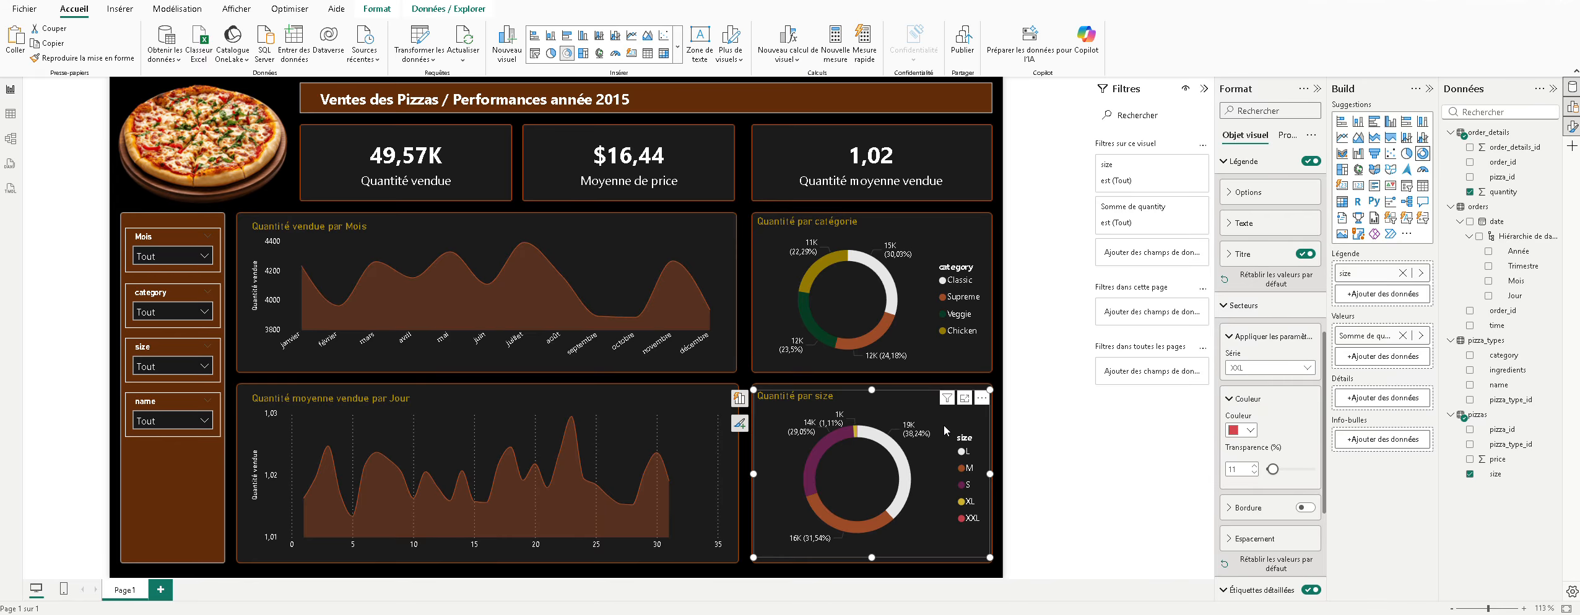
click(1040, 436)
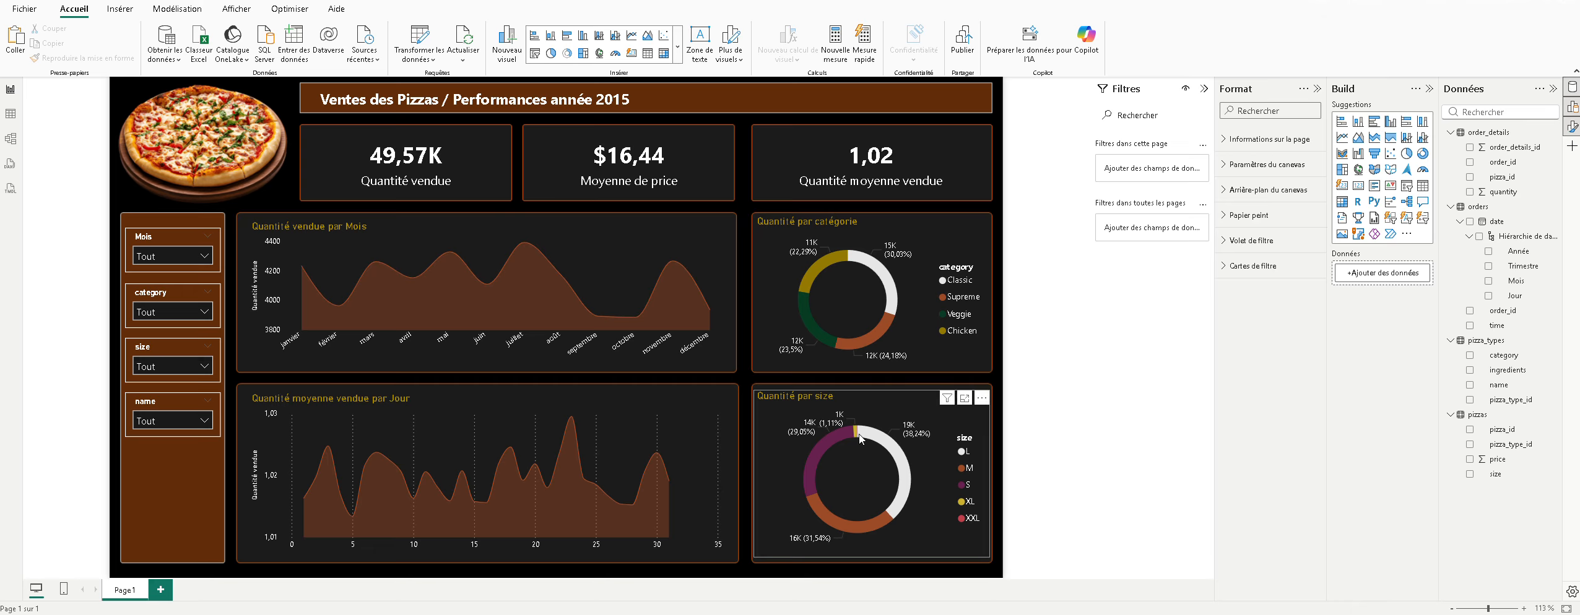
Step: Test the Mois slicer by filtering to janvier, adding février, checking the monthly chart, and clearing the selection
mouse_move(861, 432)
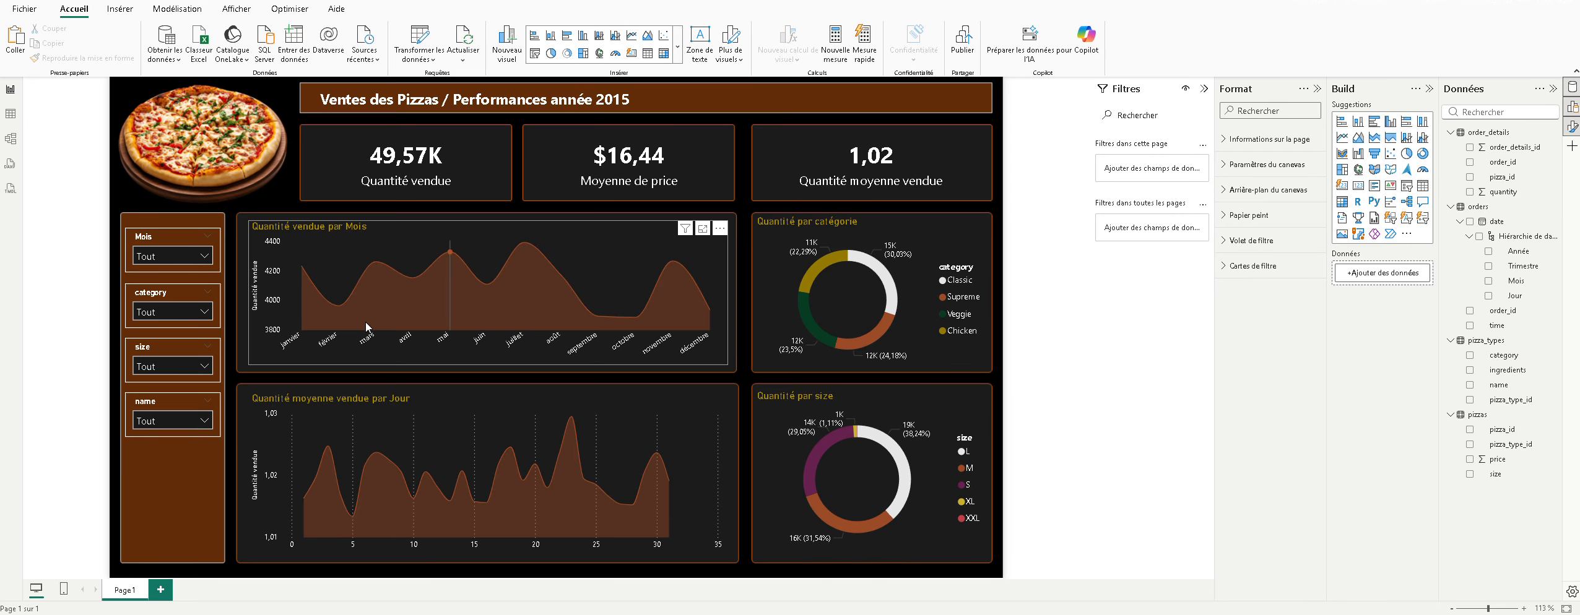
click(152, 255)
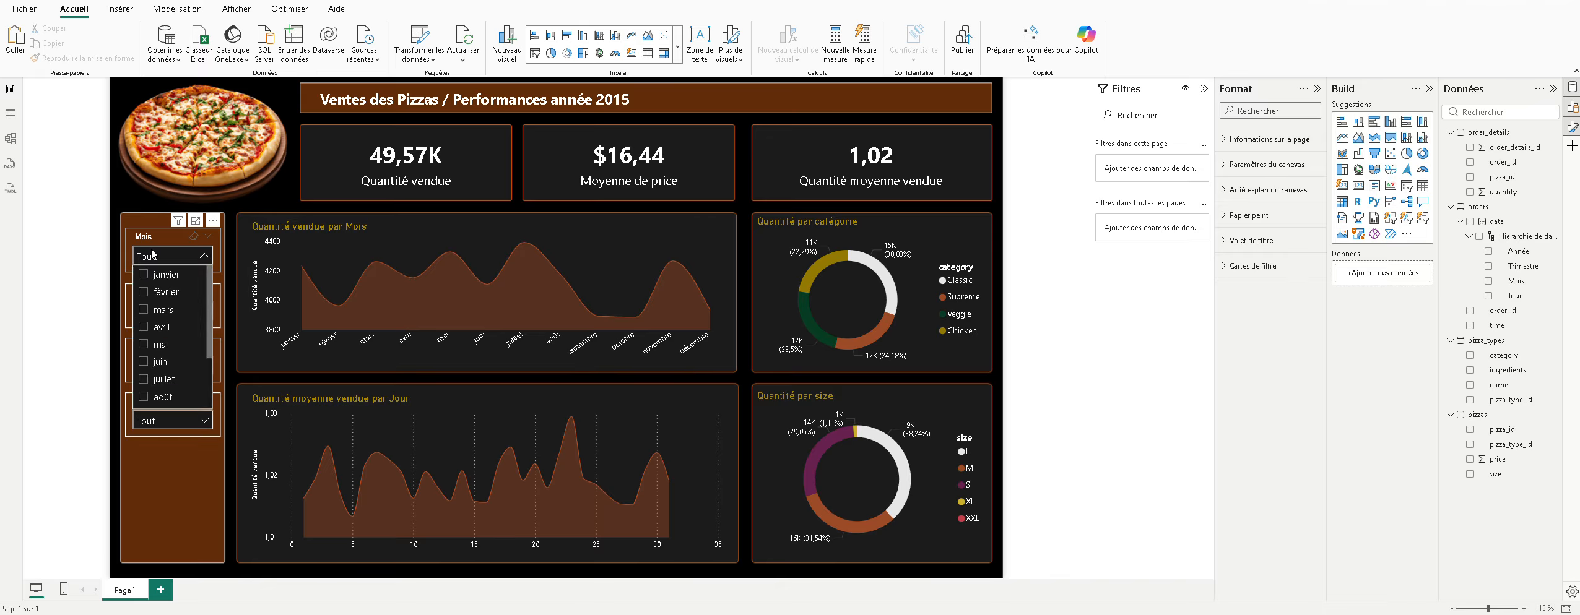
click(152, 282)
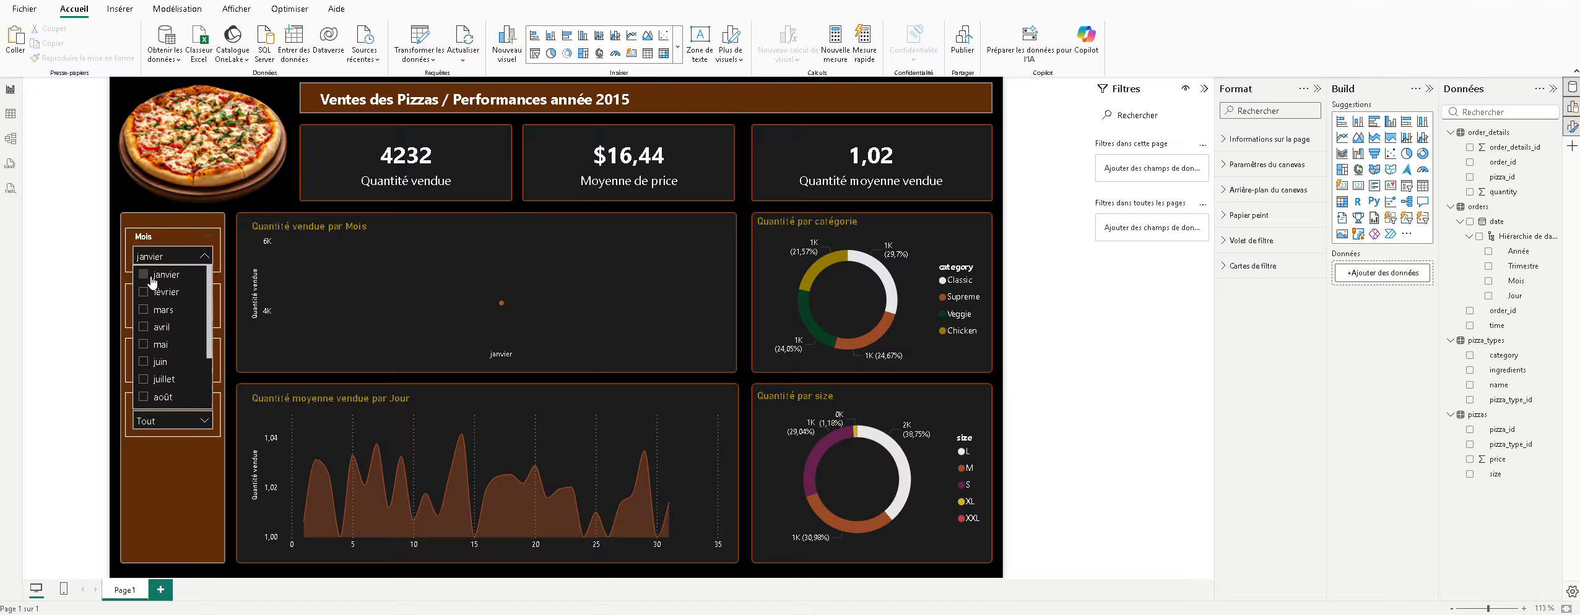
ctrl+click(152, 292)
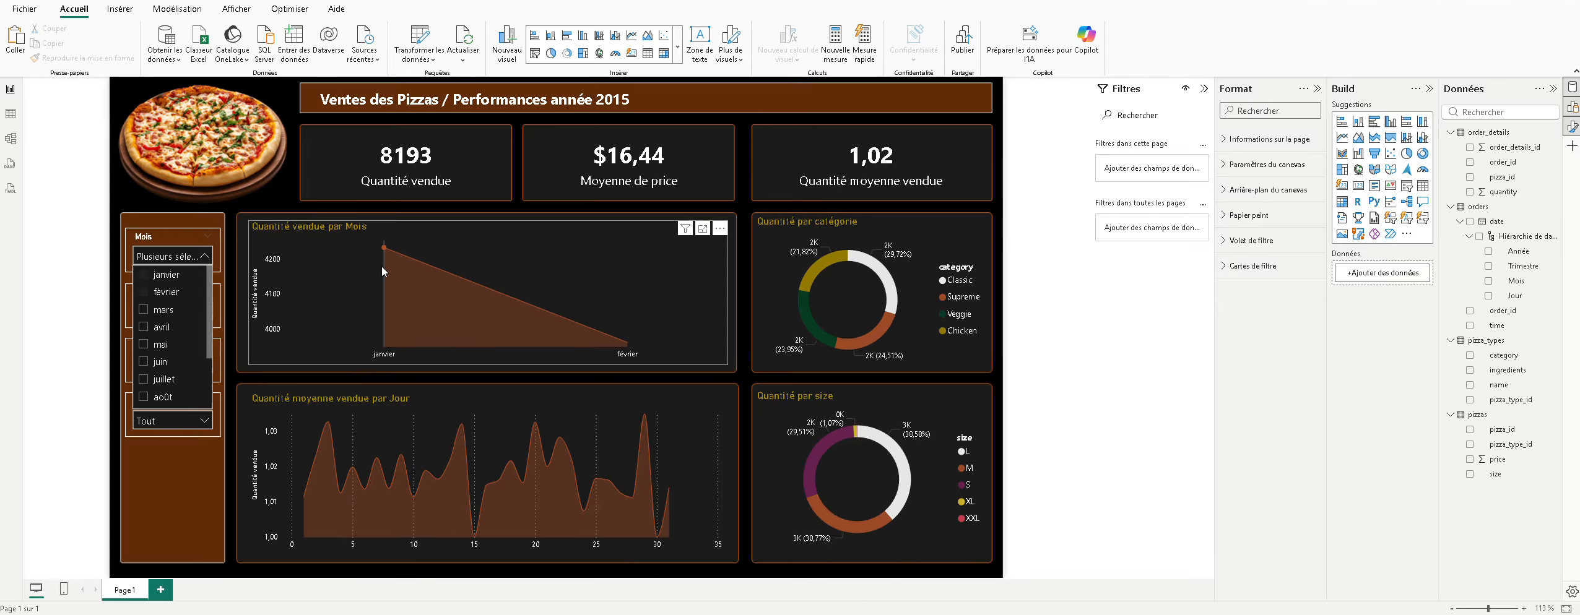
mouse_move(567, 302)
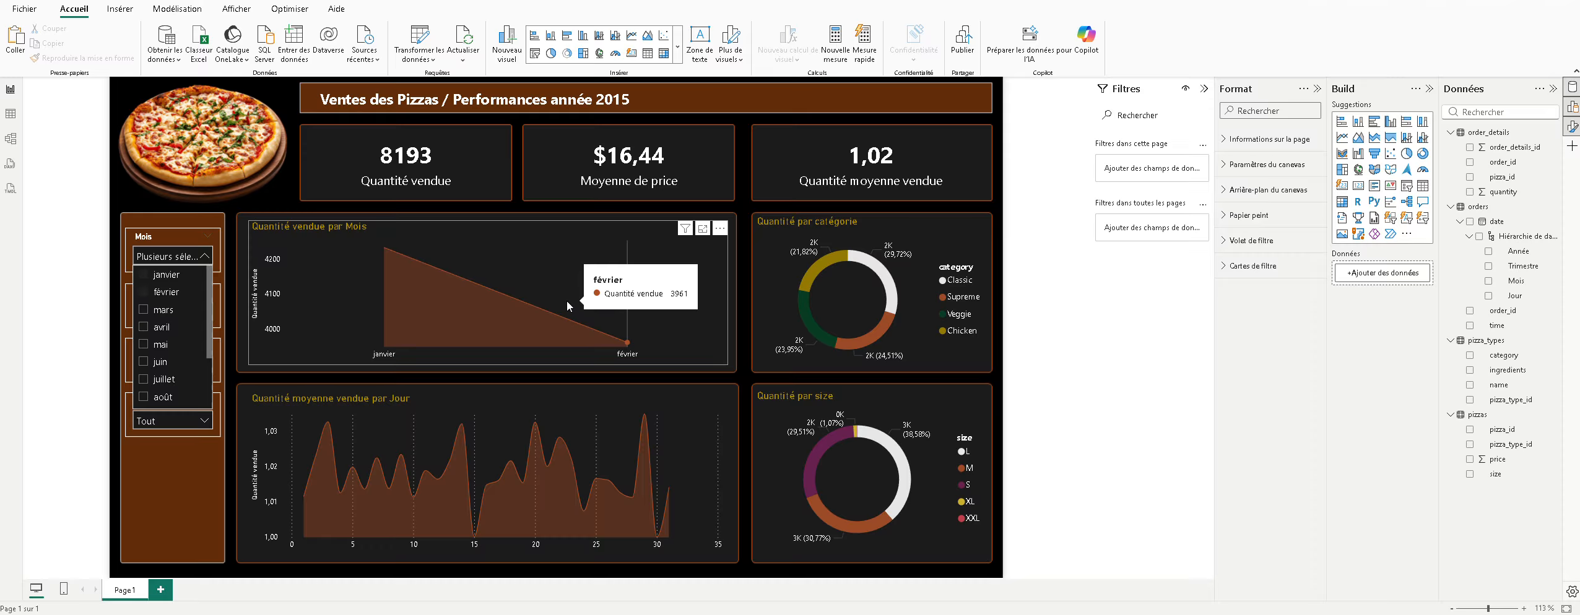
click(145, 292)
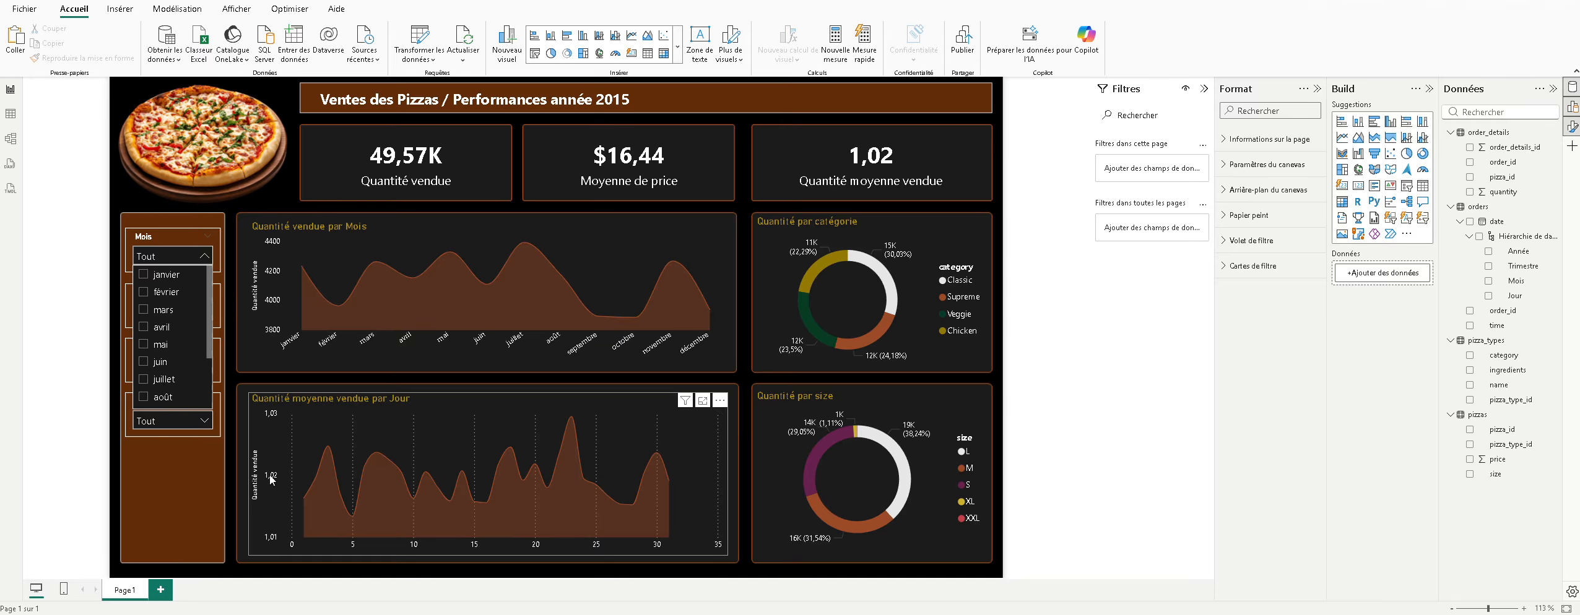
Step: Filter the dashboard to janvier alone, inspect day 15 on the daily quantity chart, and clear the month filter
click(152, 281)
mouse_move(374, 482)
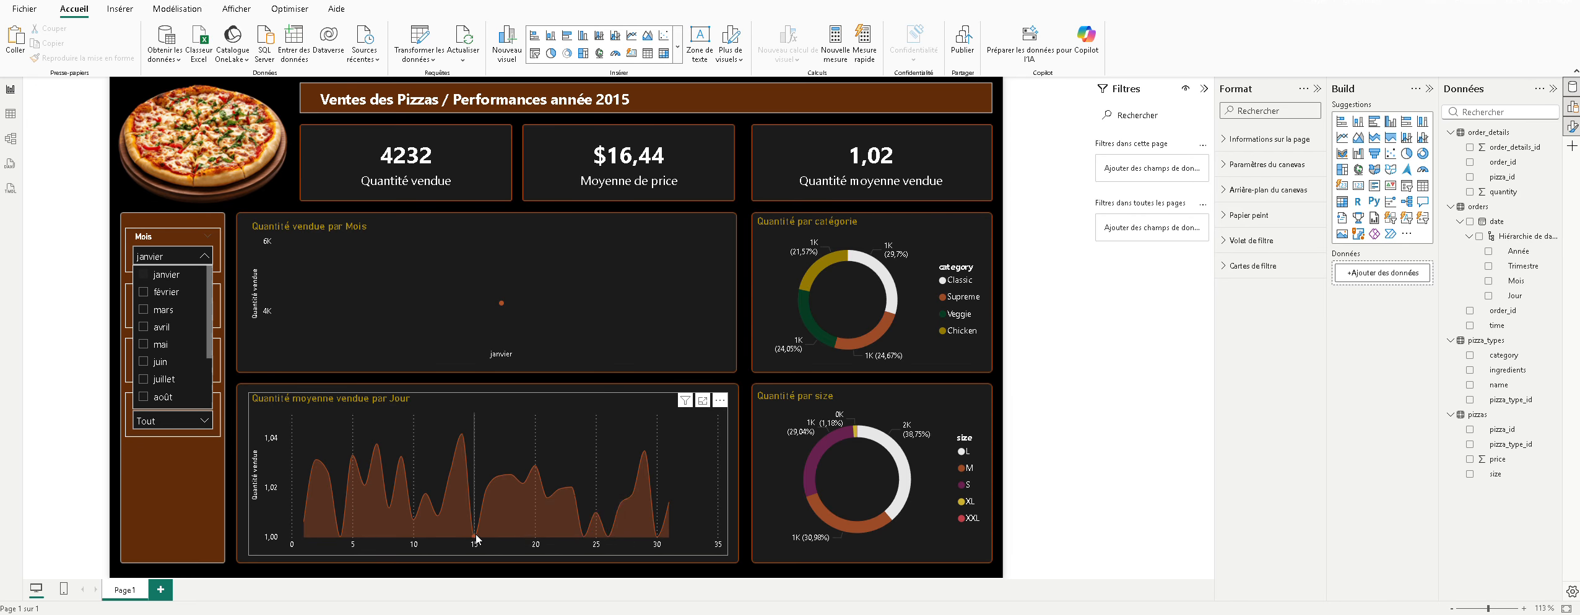
mouse_move(481, 537)
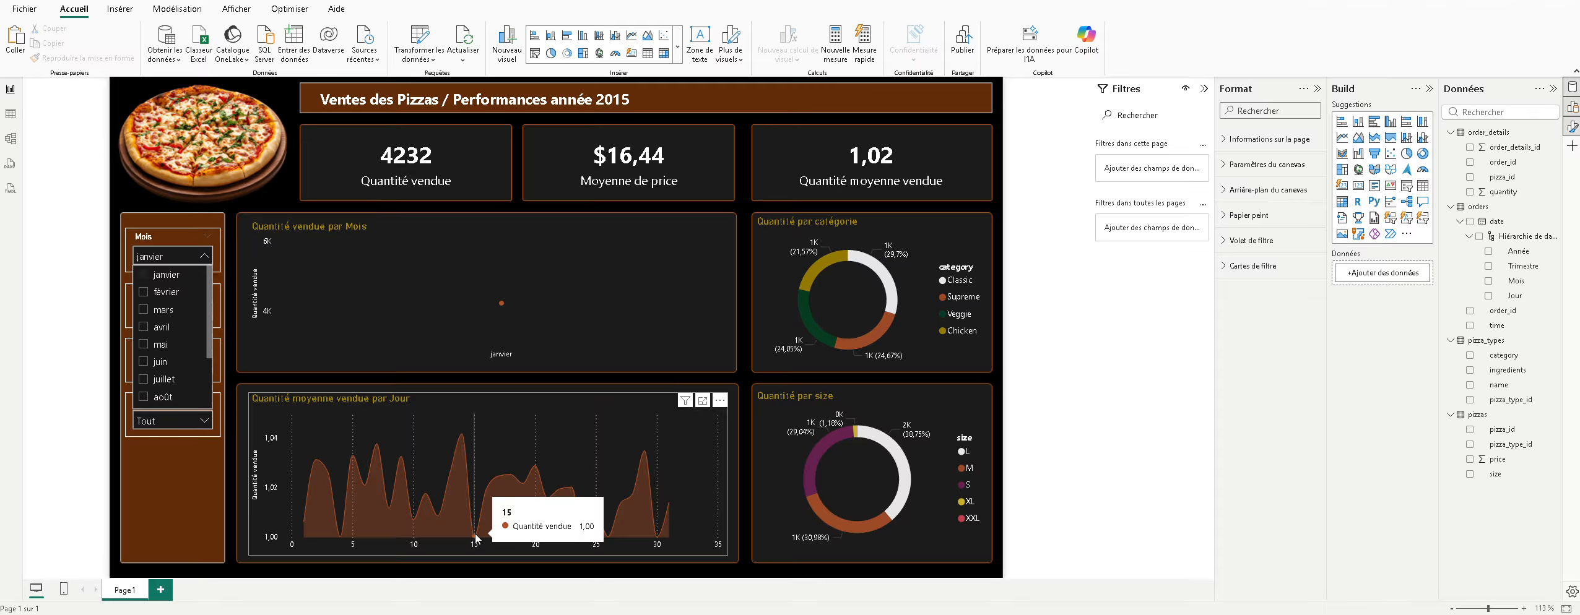
click(152, 274)
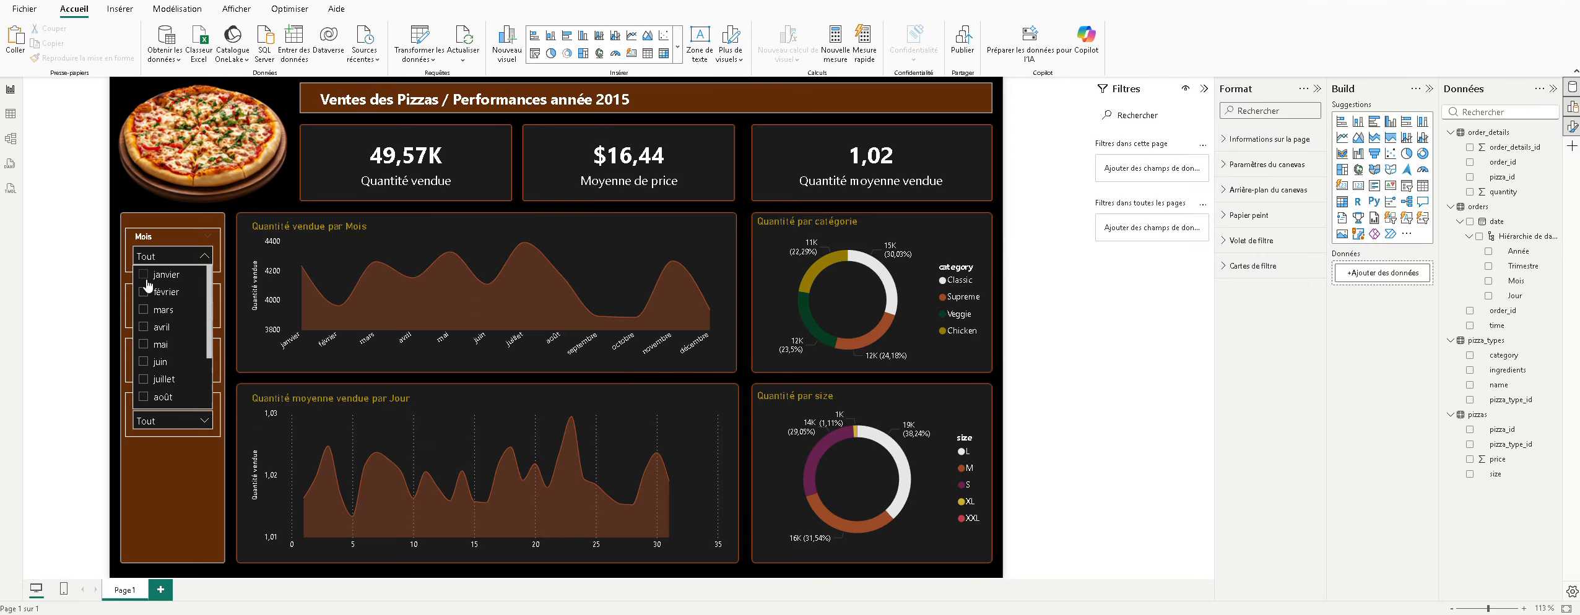
click(177, 465)
Step: Test the category slicer by filtering the dashboard to Veggie and clearing the selection
click(172, 312)
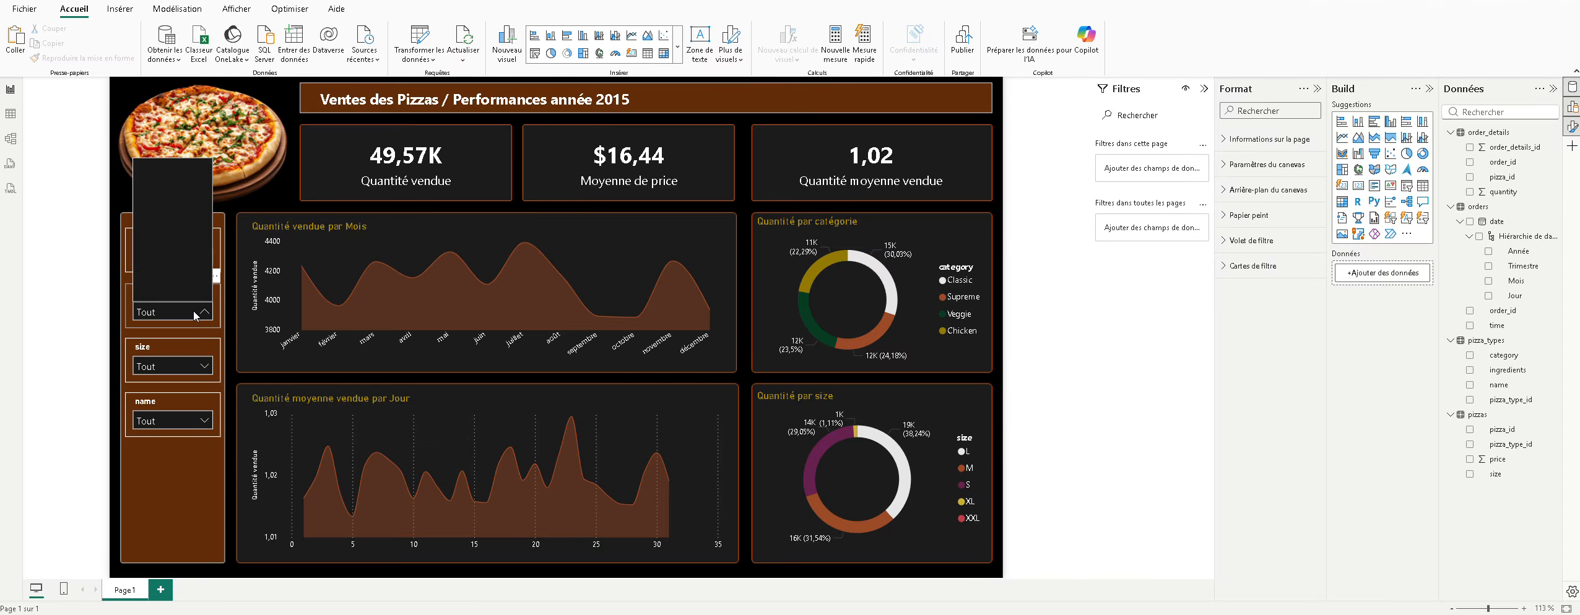
click(166, 222)
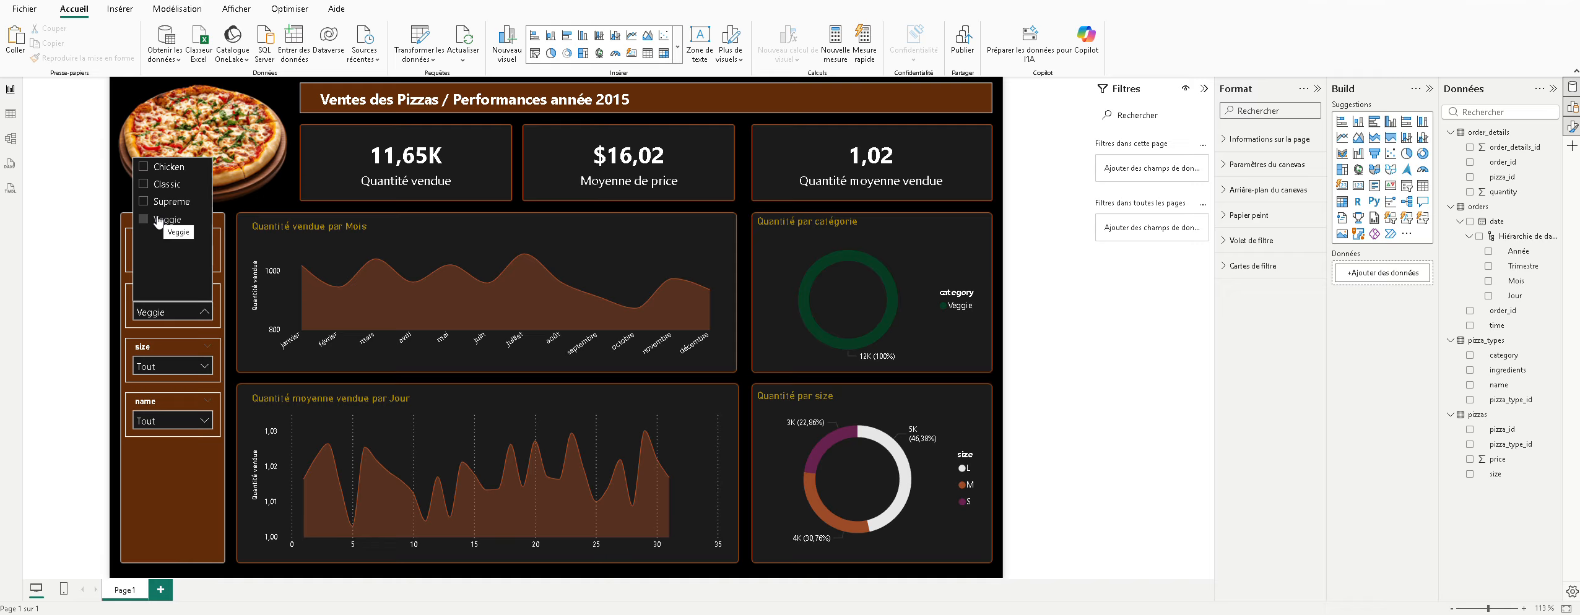
click(159, 221)
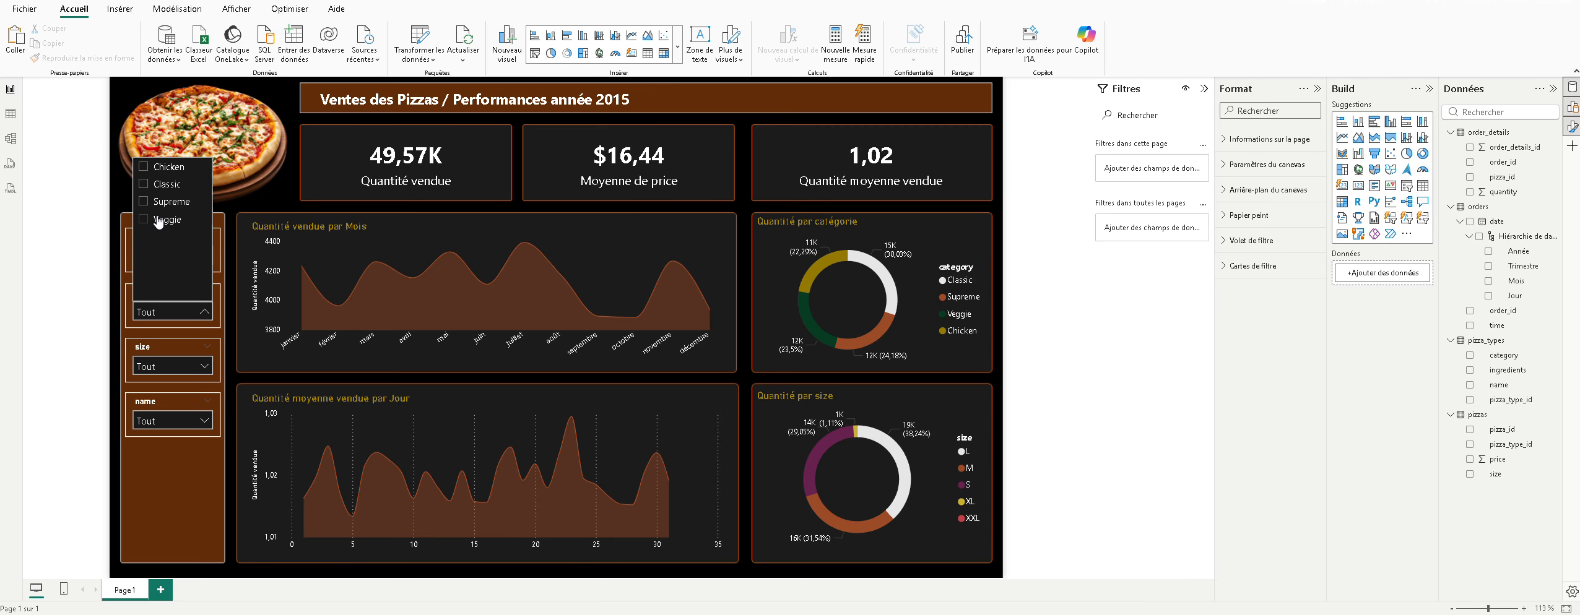
Step: Test the size slicer by filtering the dashboard to XL and to S in turn, clearing each selection
click(183, 367)
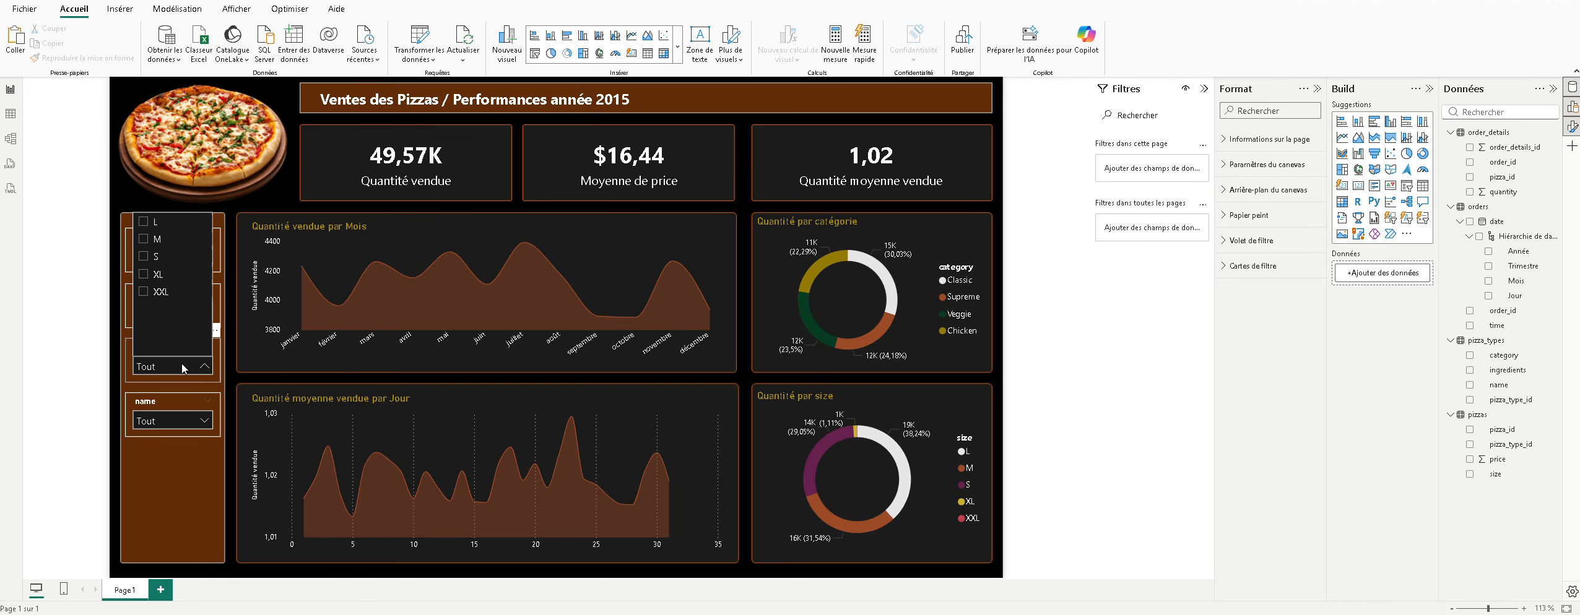
click(157, 274)
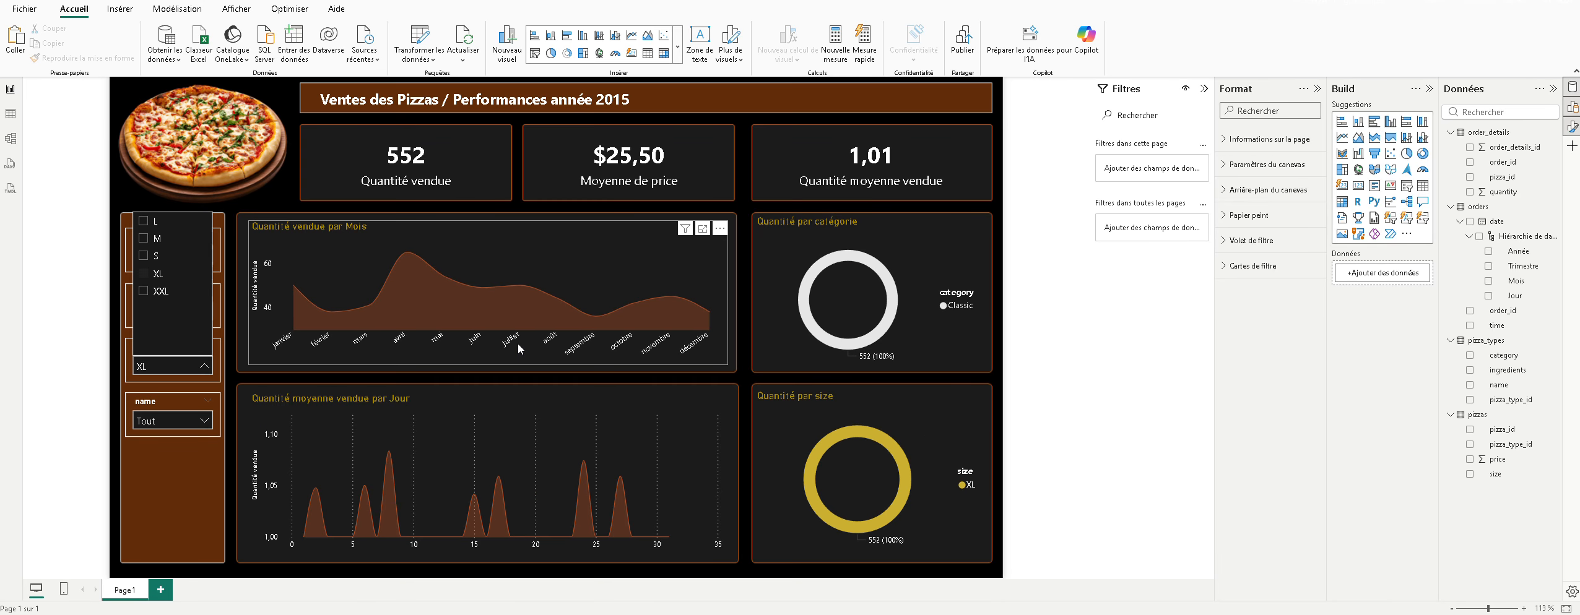
click(156, 274)
click(155, 256)
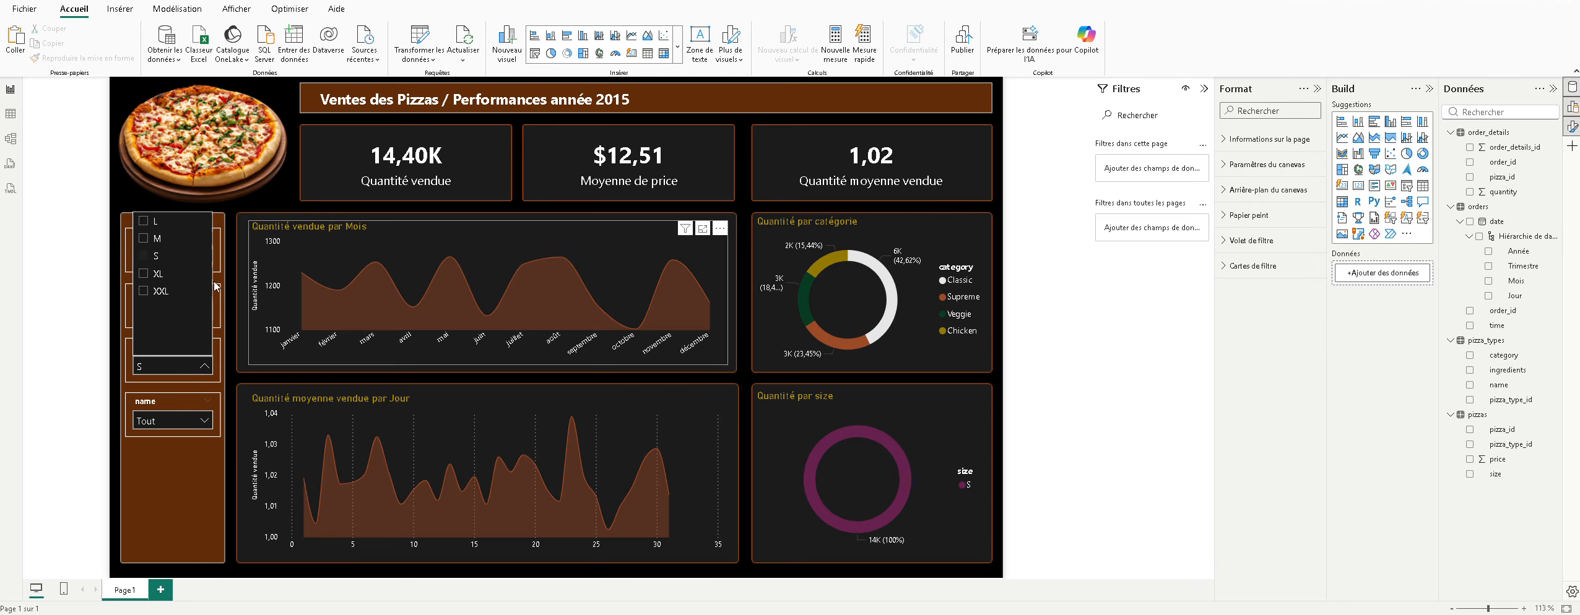
click(153, 257)
Step: Test the name slicer by filtering to the first listed pizza, the Barbecue one, and clear that filter
click(148, 421)
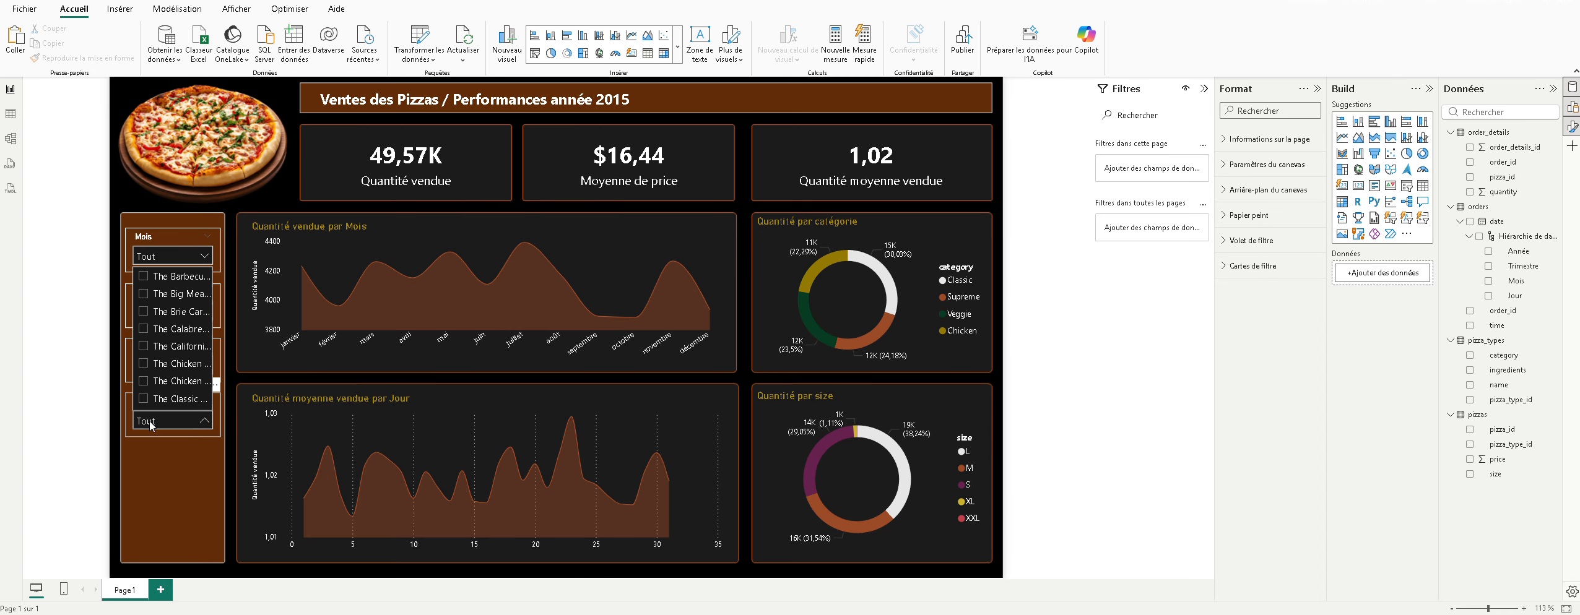
click(179, 280)
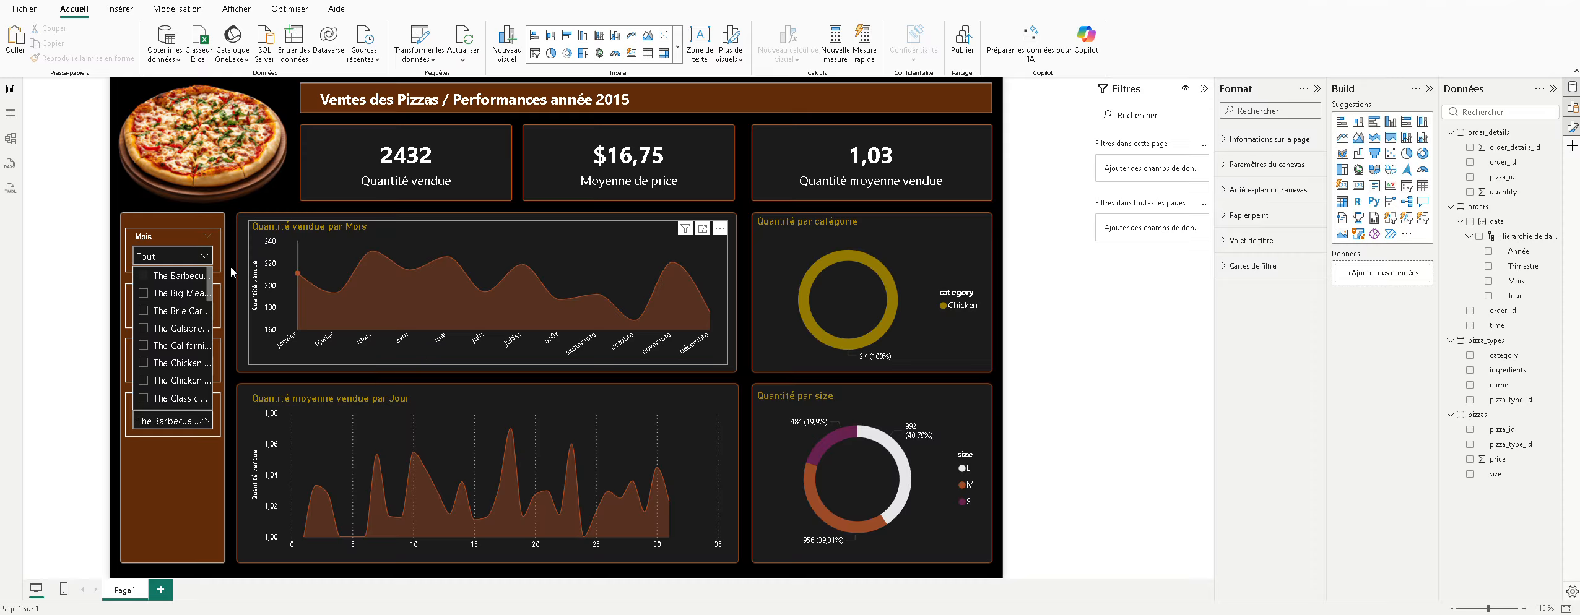
click(180, 256)
click(178, 434)
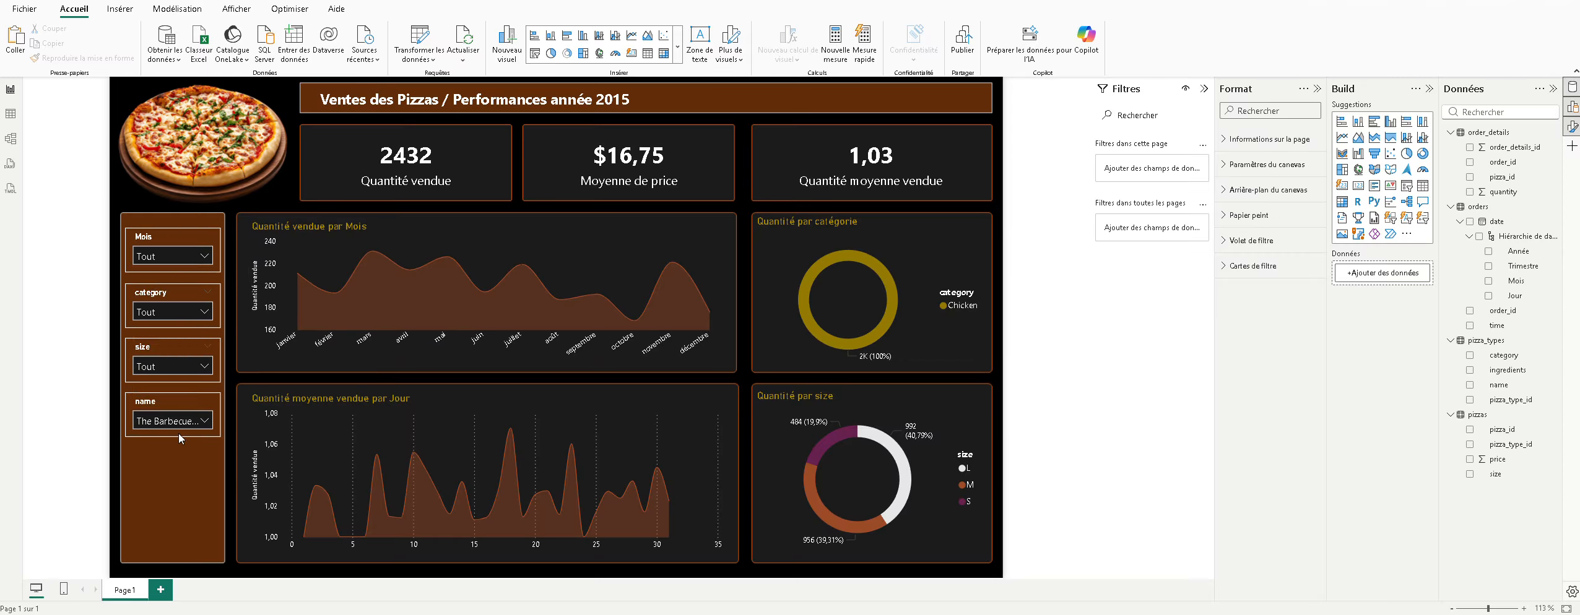
click(194, 401)
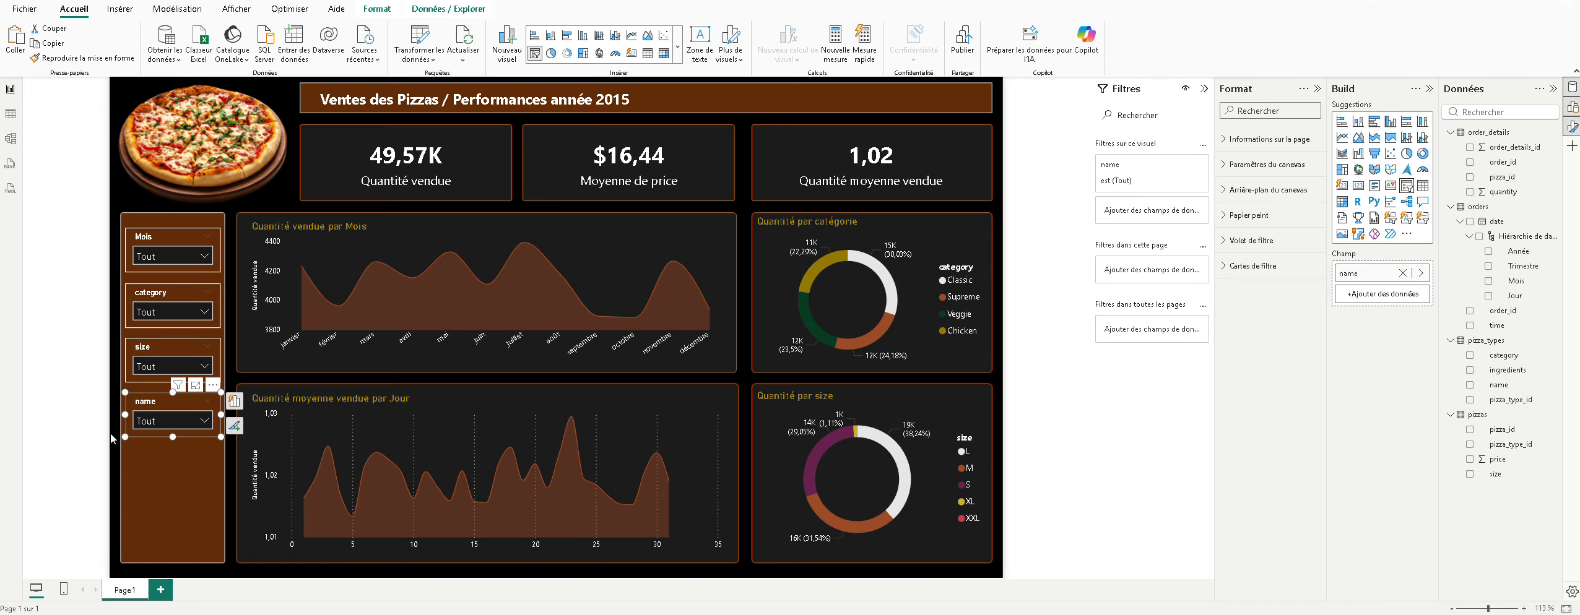